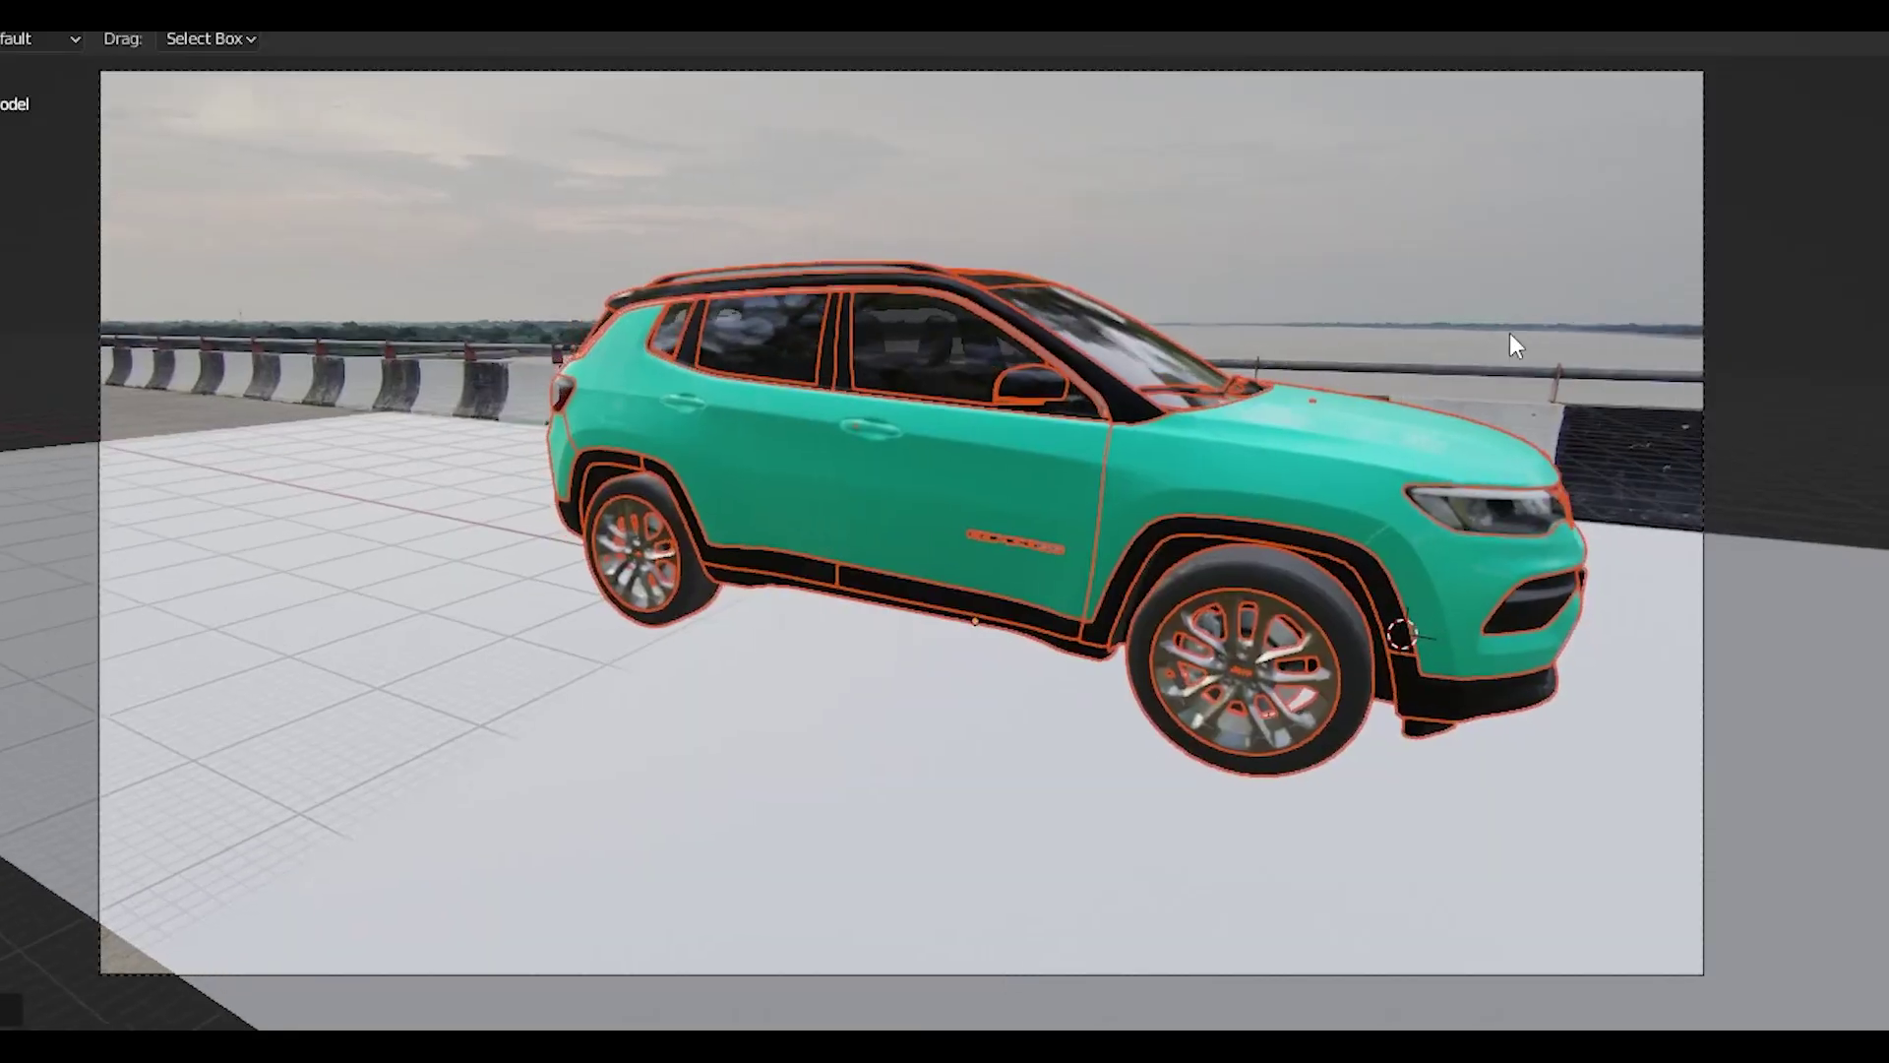
click(1541, 246)
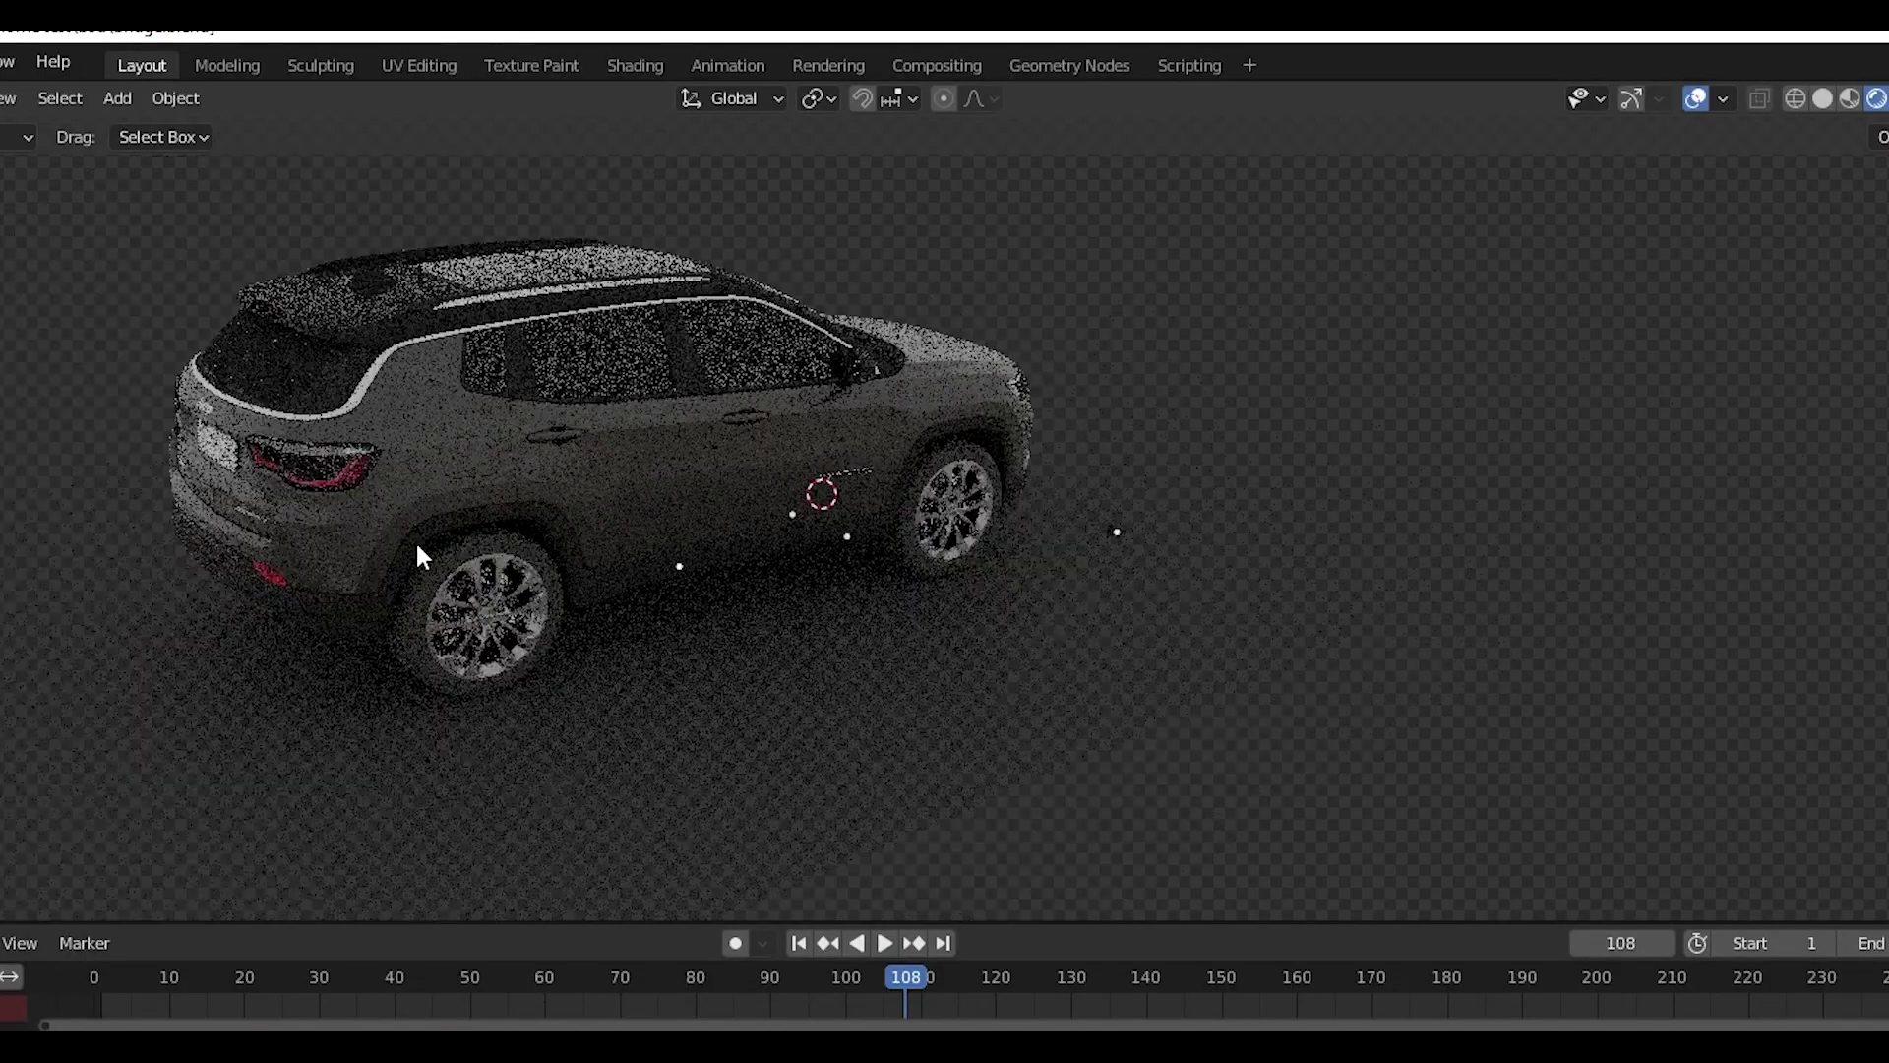
scroll(821, 596, up, 8)
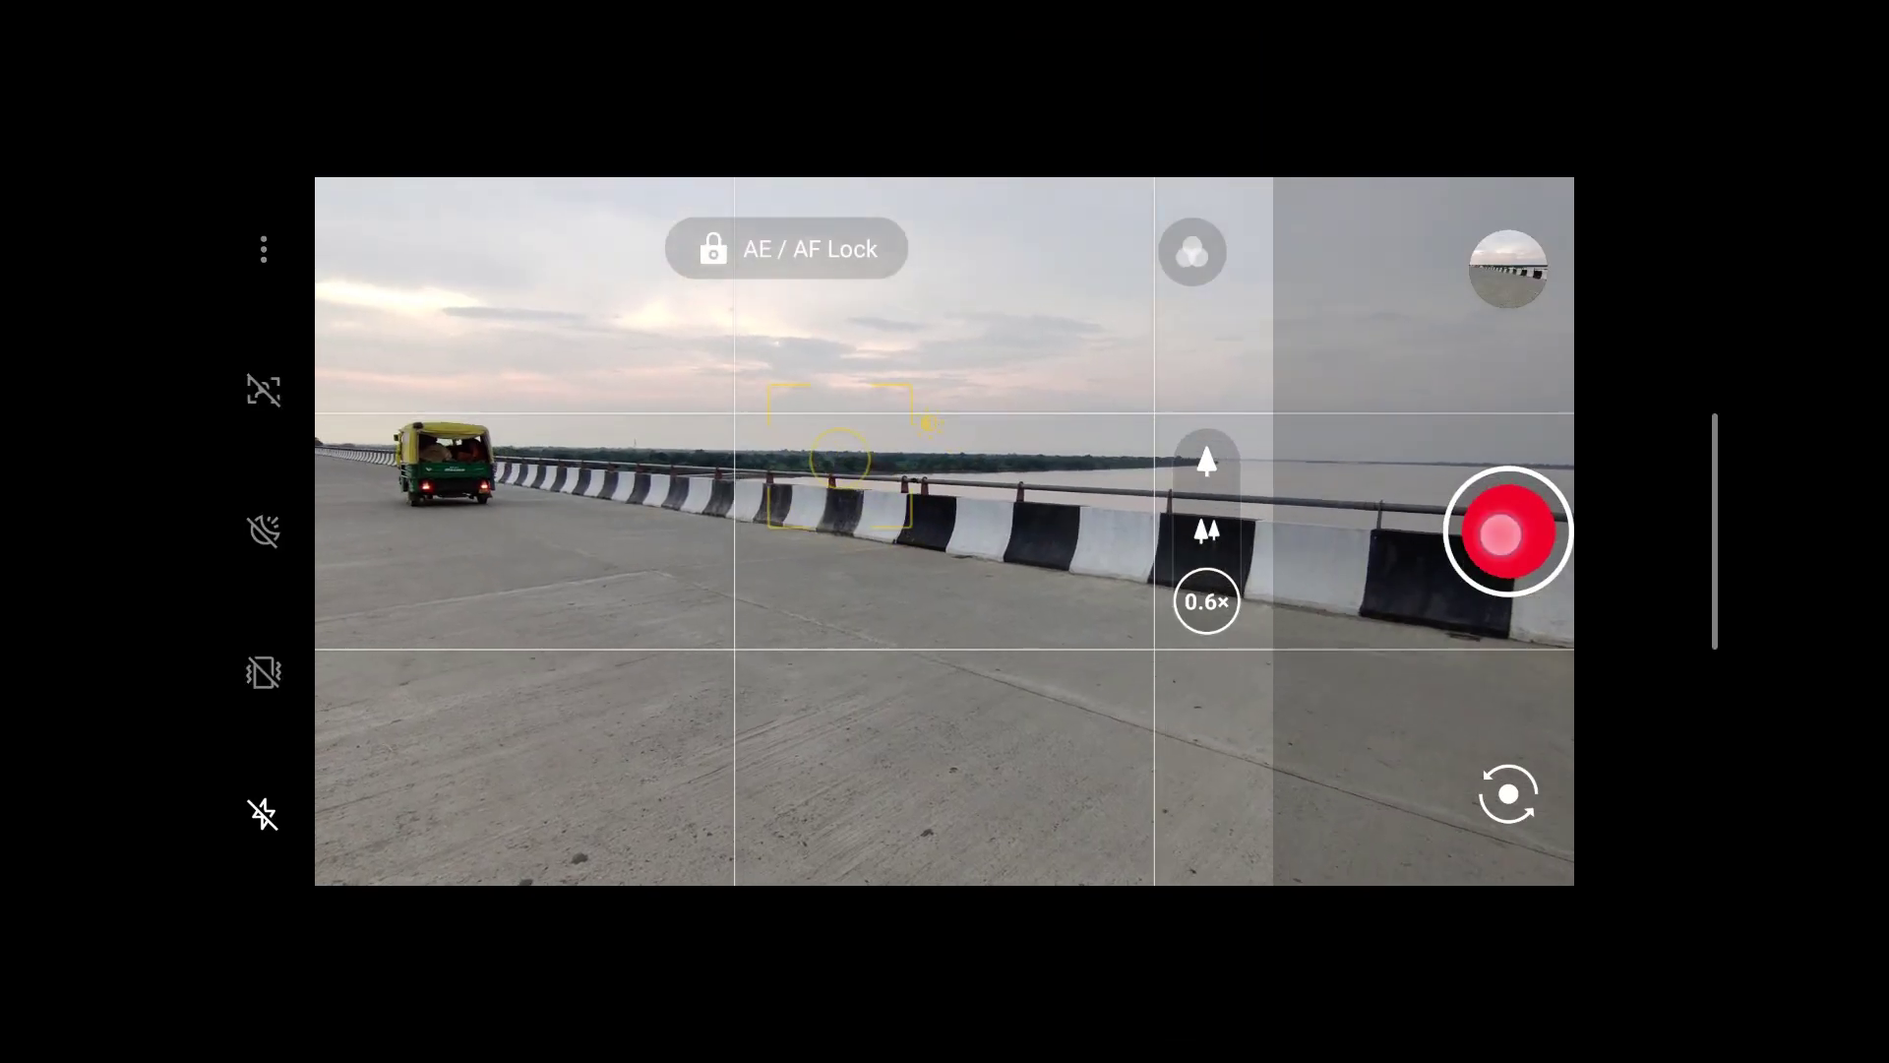
click(1508, 531)
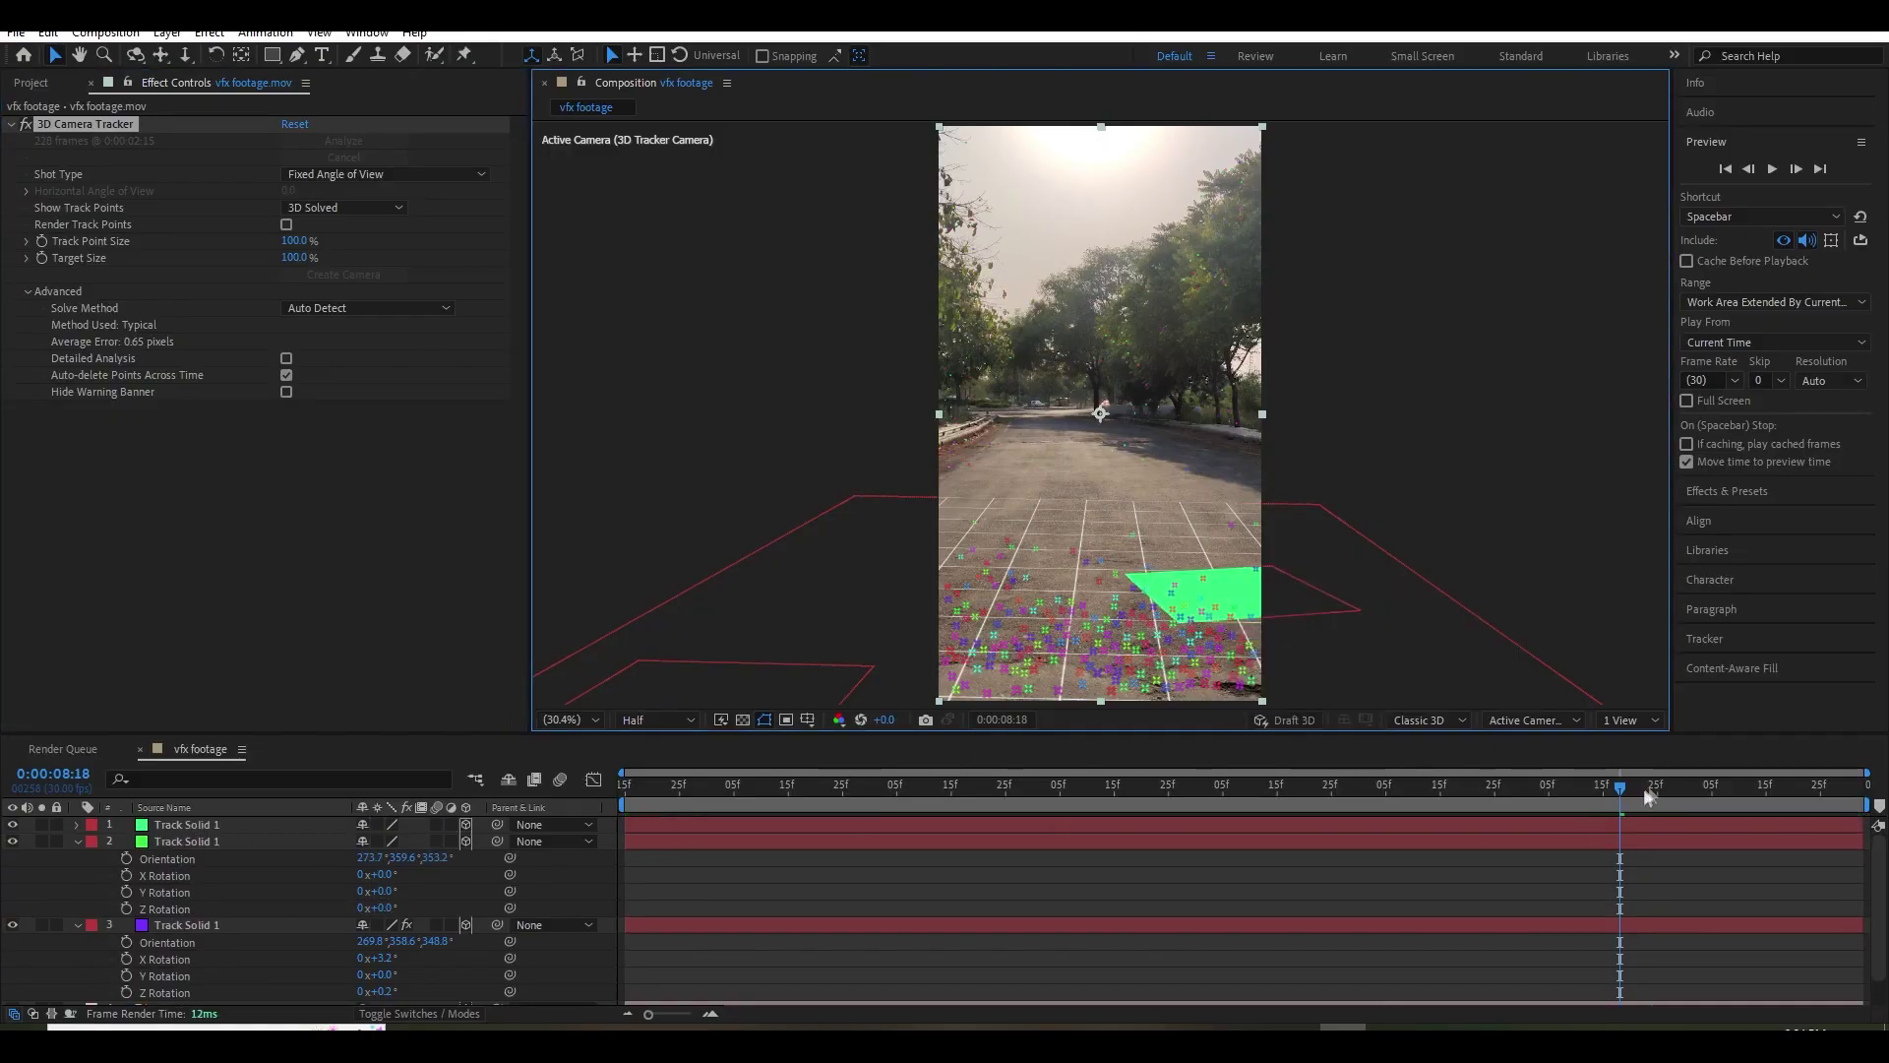
Create track solids on the road surface from the tracked points and select the 3D Tracker Camera layer.
right_click(1088, 543)
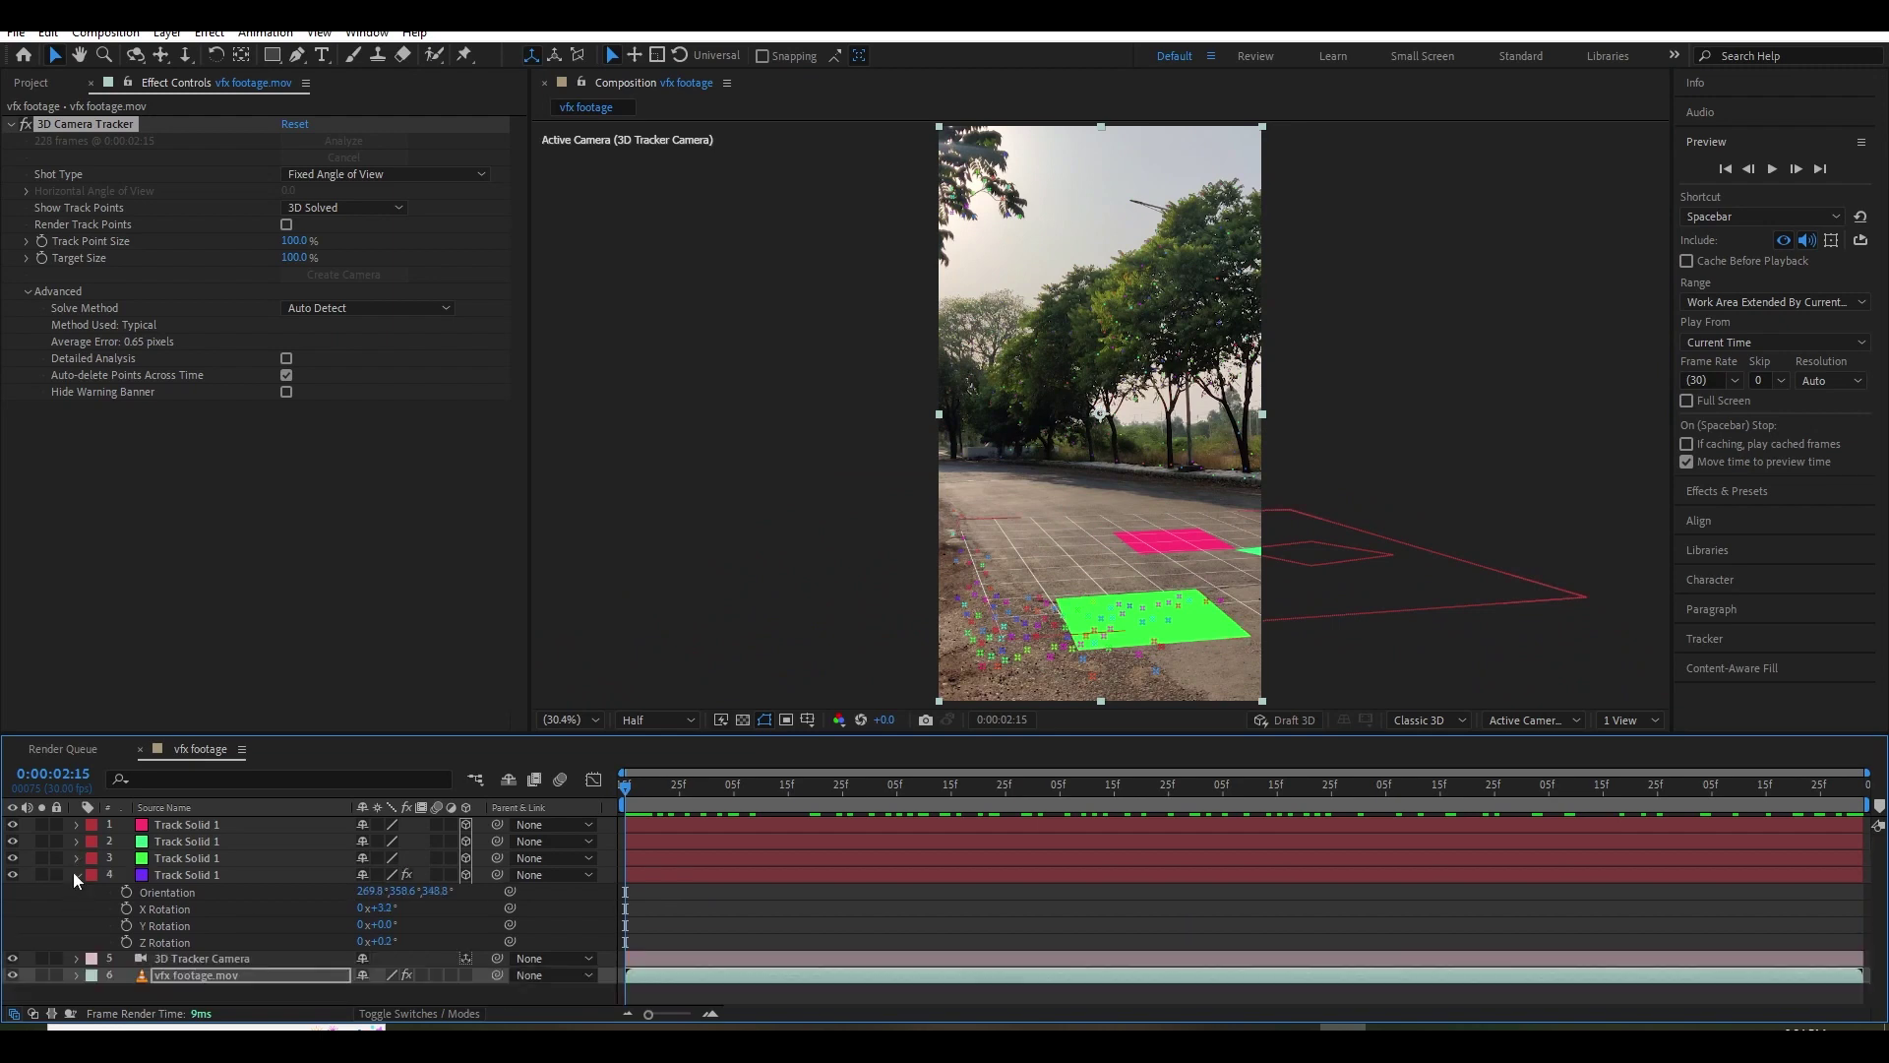
key(ctrl+s)
click(202, 890)
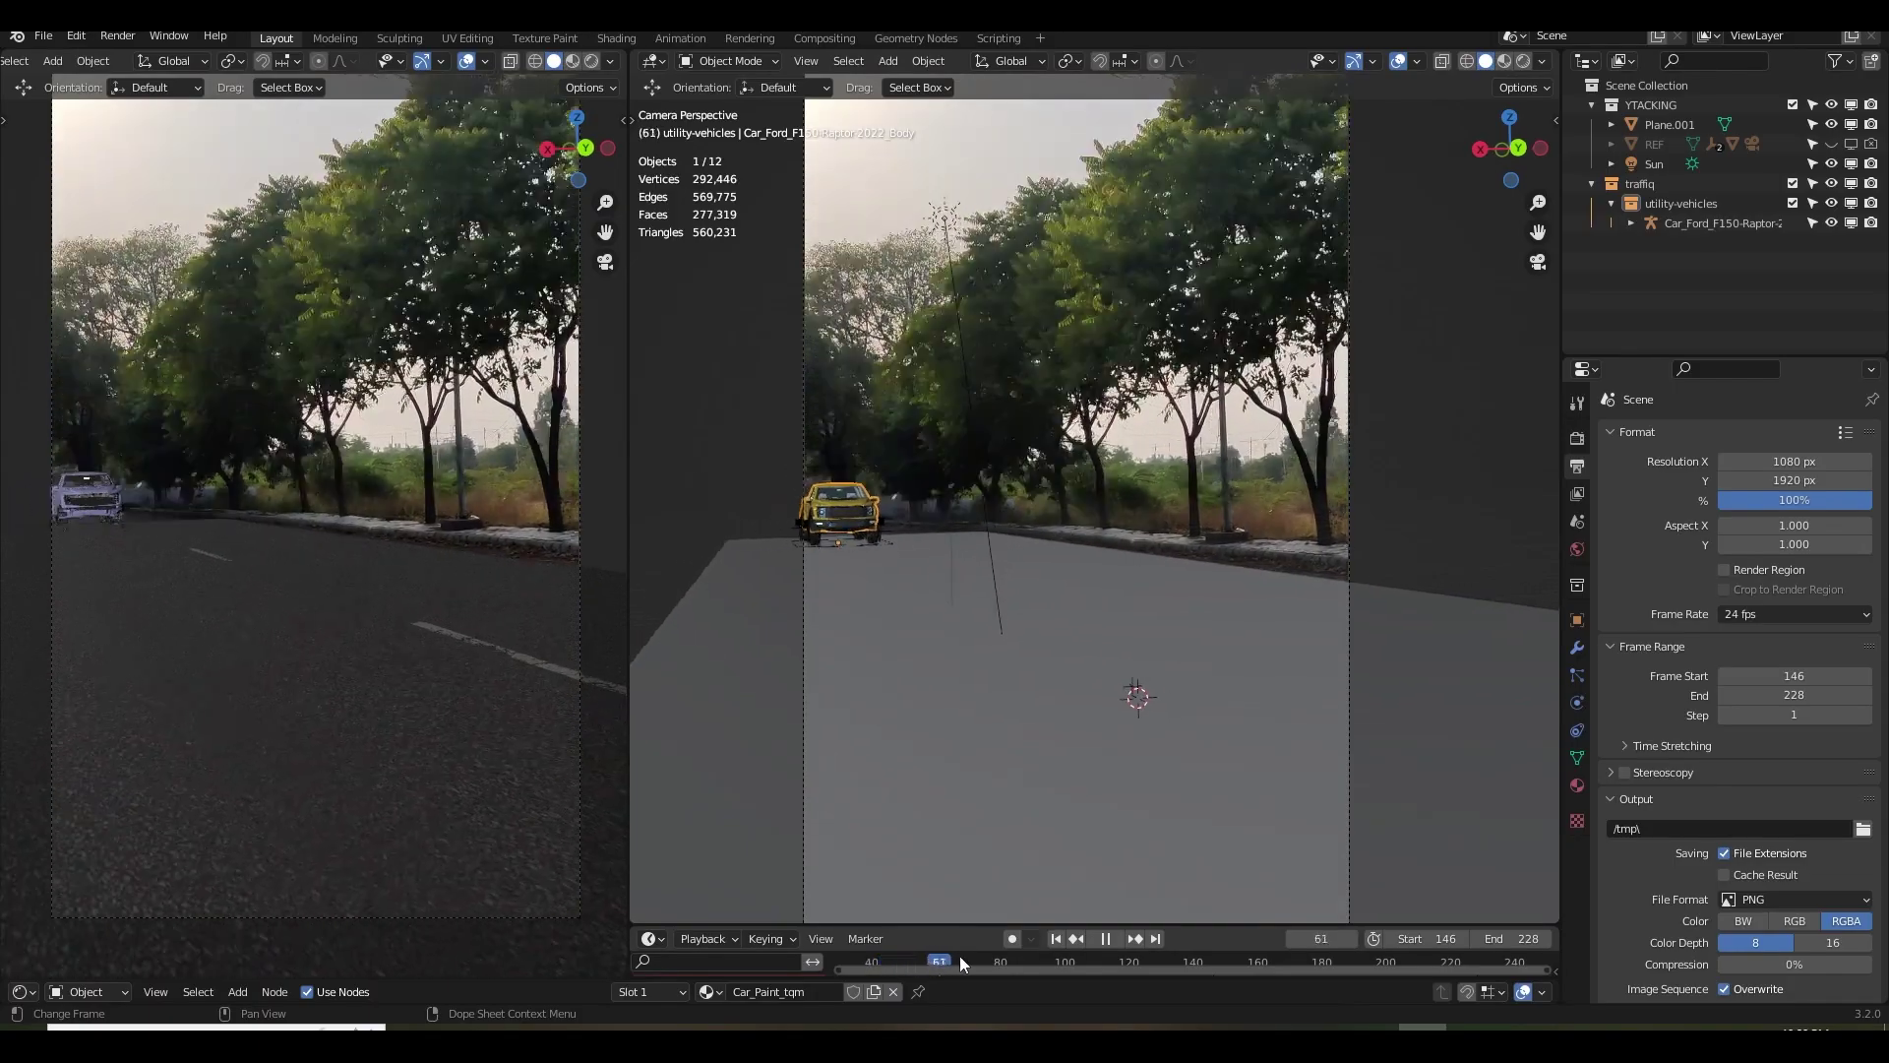
drag(959, 959, 1184, 959)
middle_drag(1177, 794, 1106, 782)
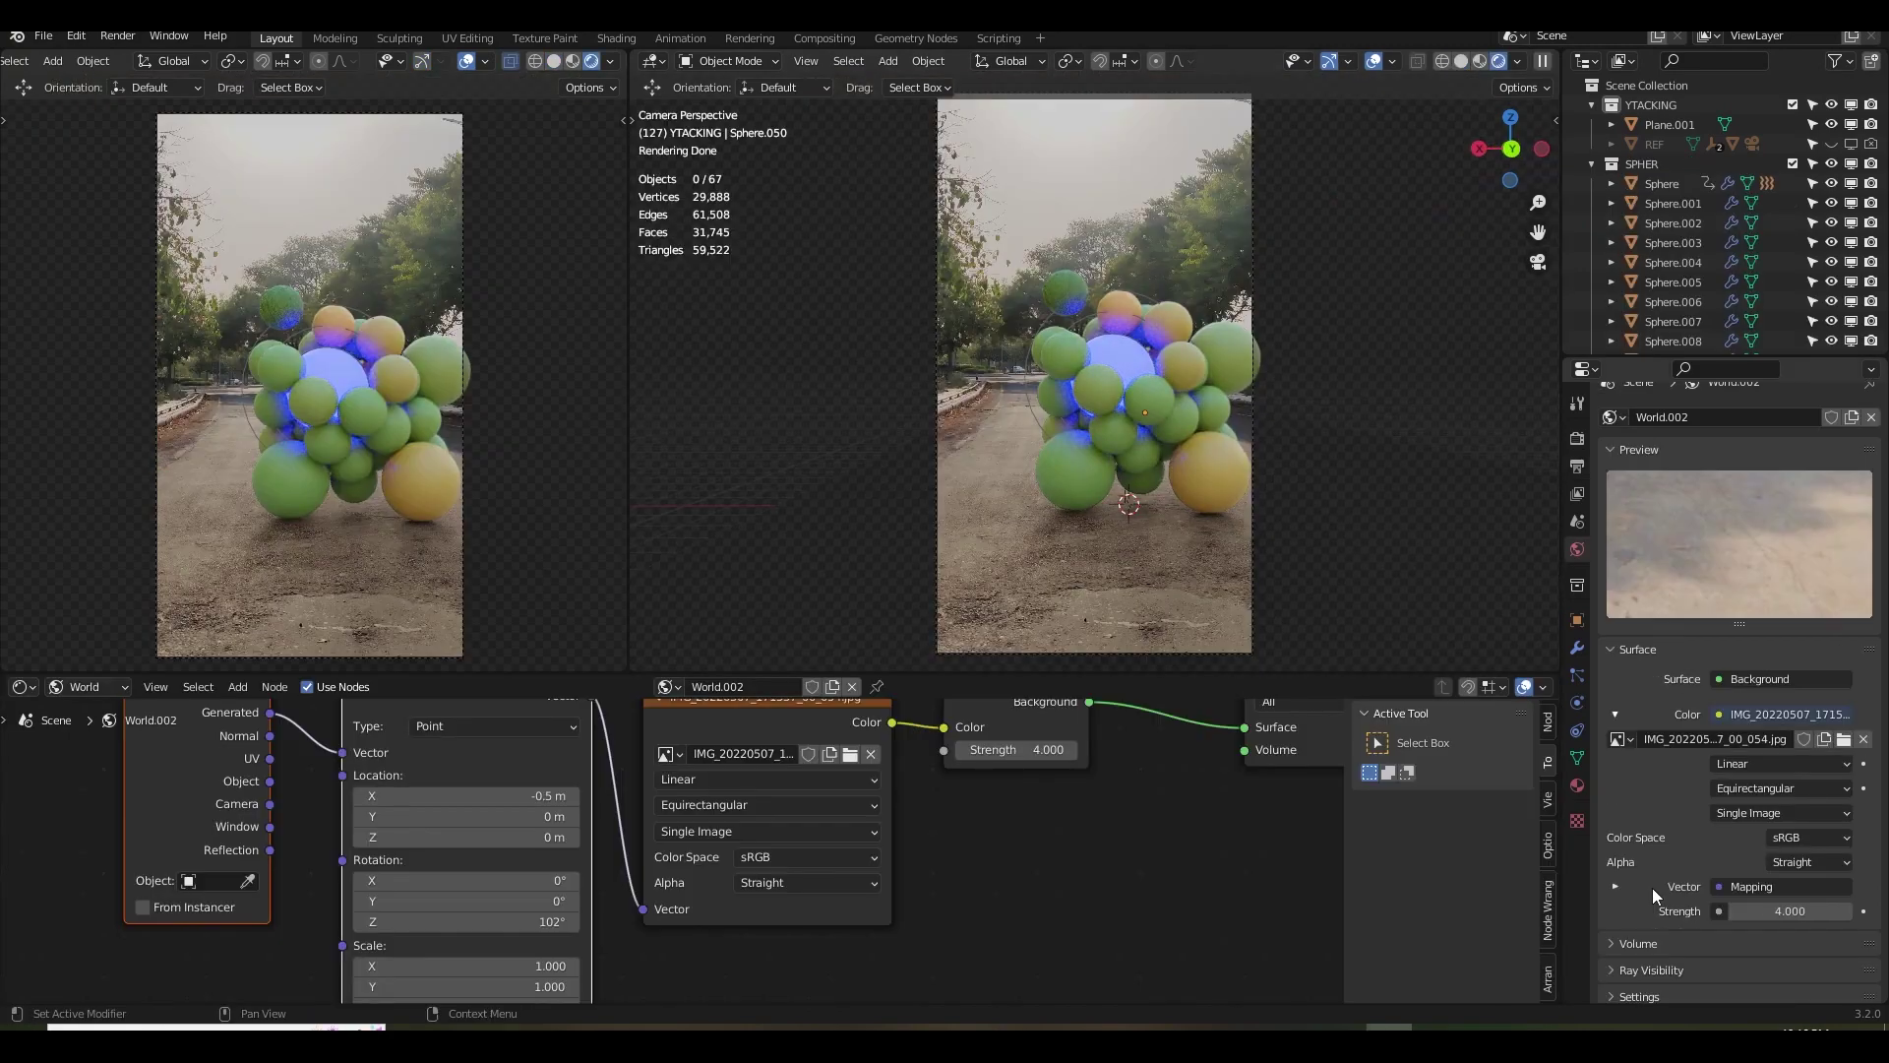
Try a world background strength of 12 and settle on 6 for the environment image lighting.
click(1788, 910)
text(12)
key(Return)
click(1788, 910)
text(6)
key(Return)
Add a sun light to the sphere cluster scene.
middle_drag(1286, 653, 1444, 630)
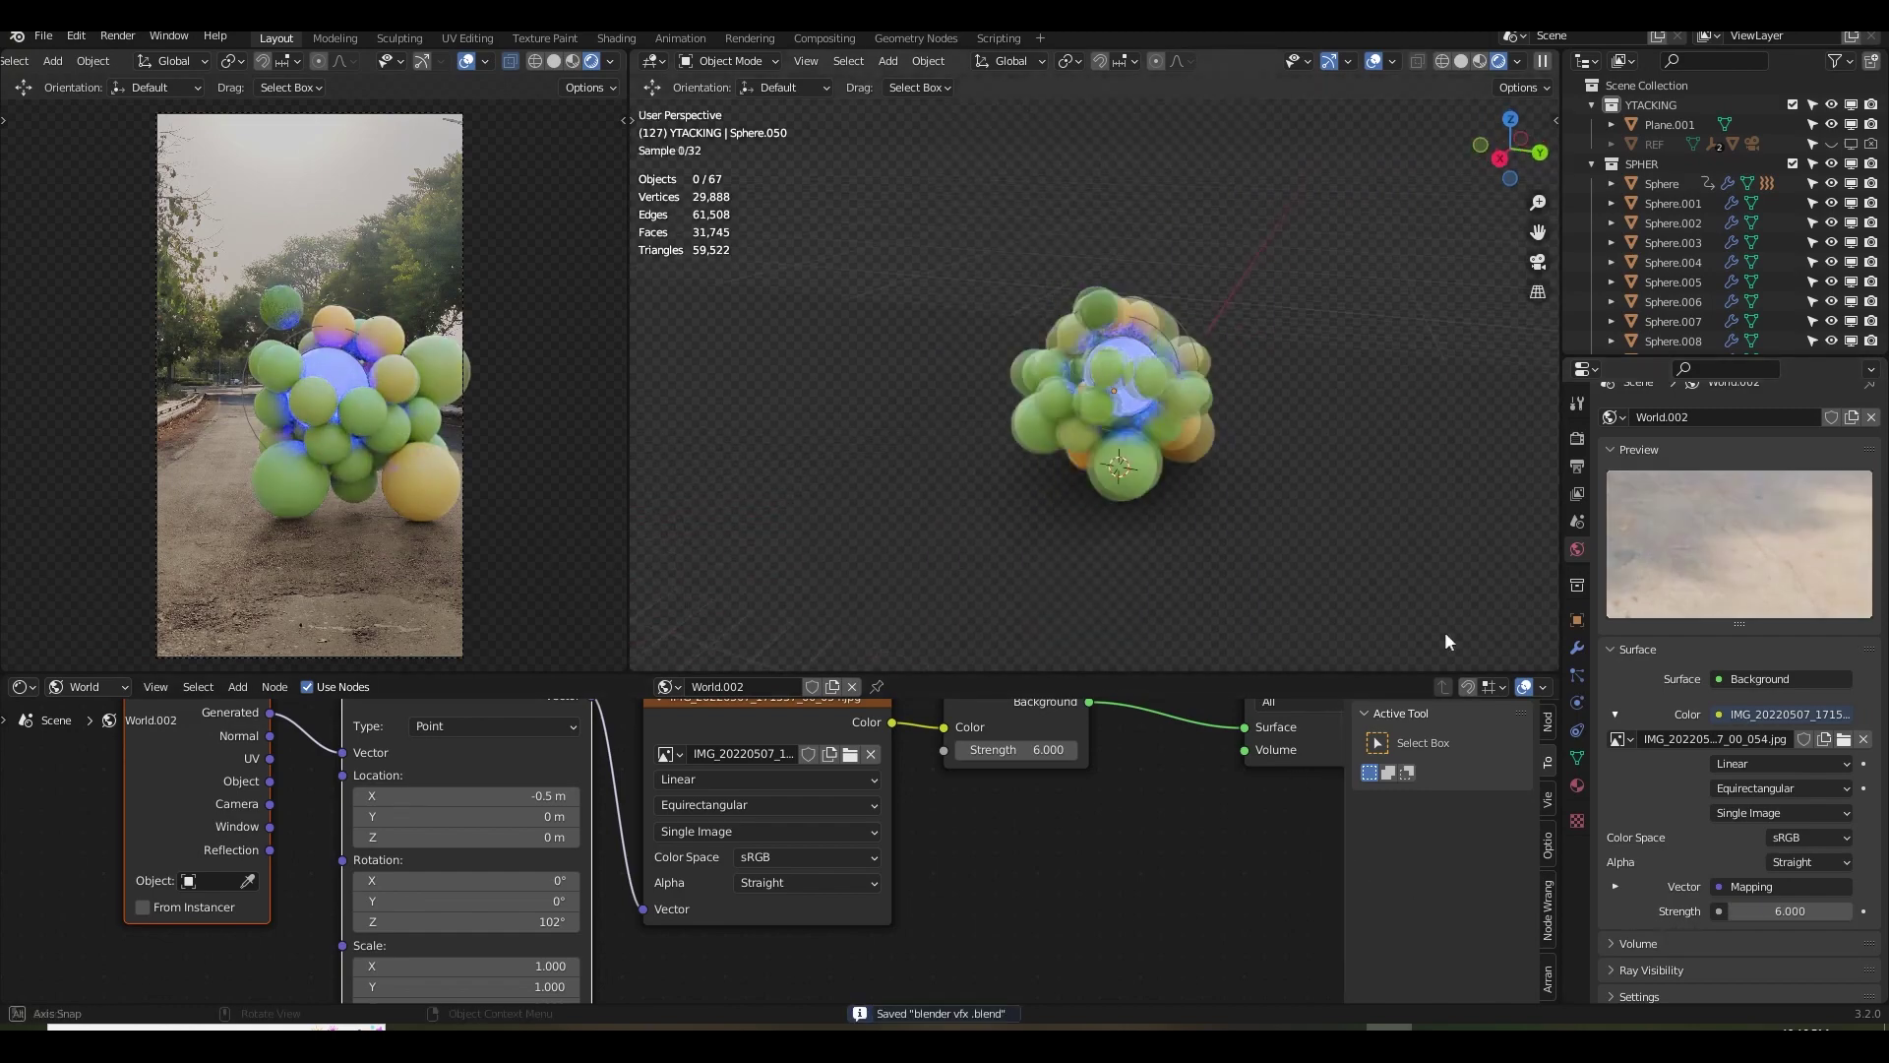
key(shift+a)
mouse_move(1083, 670)
mouse_move(1118, 721)
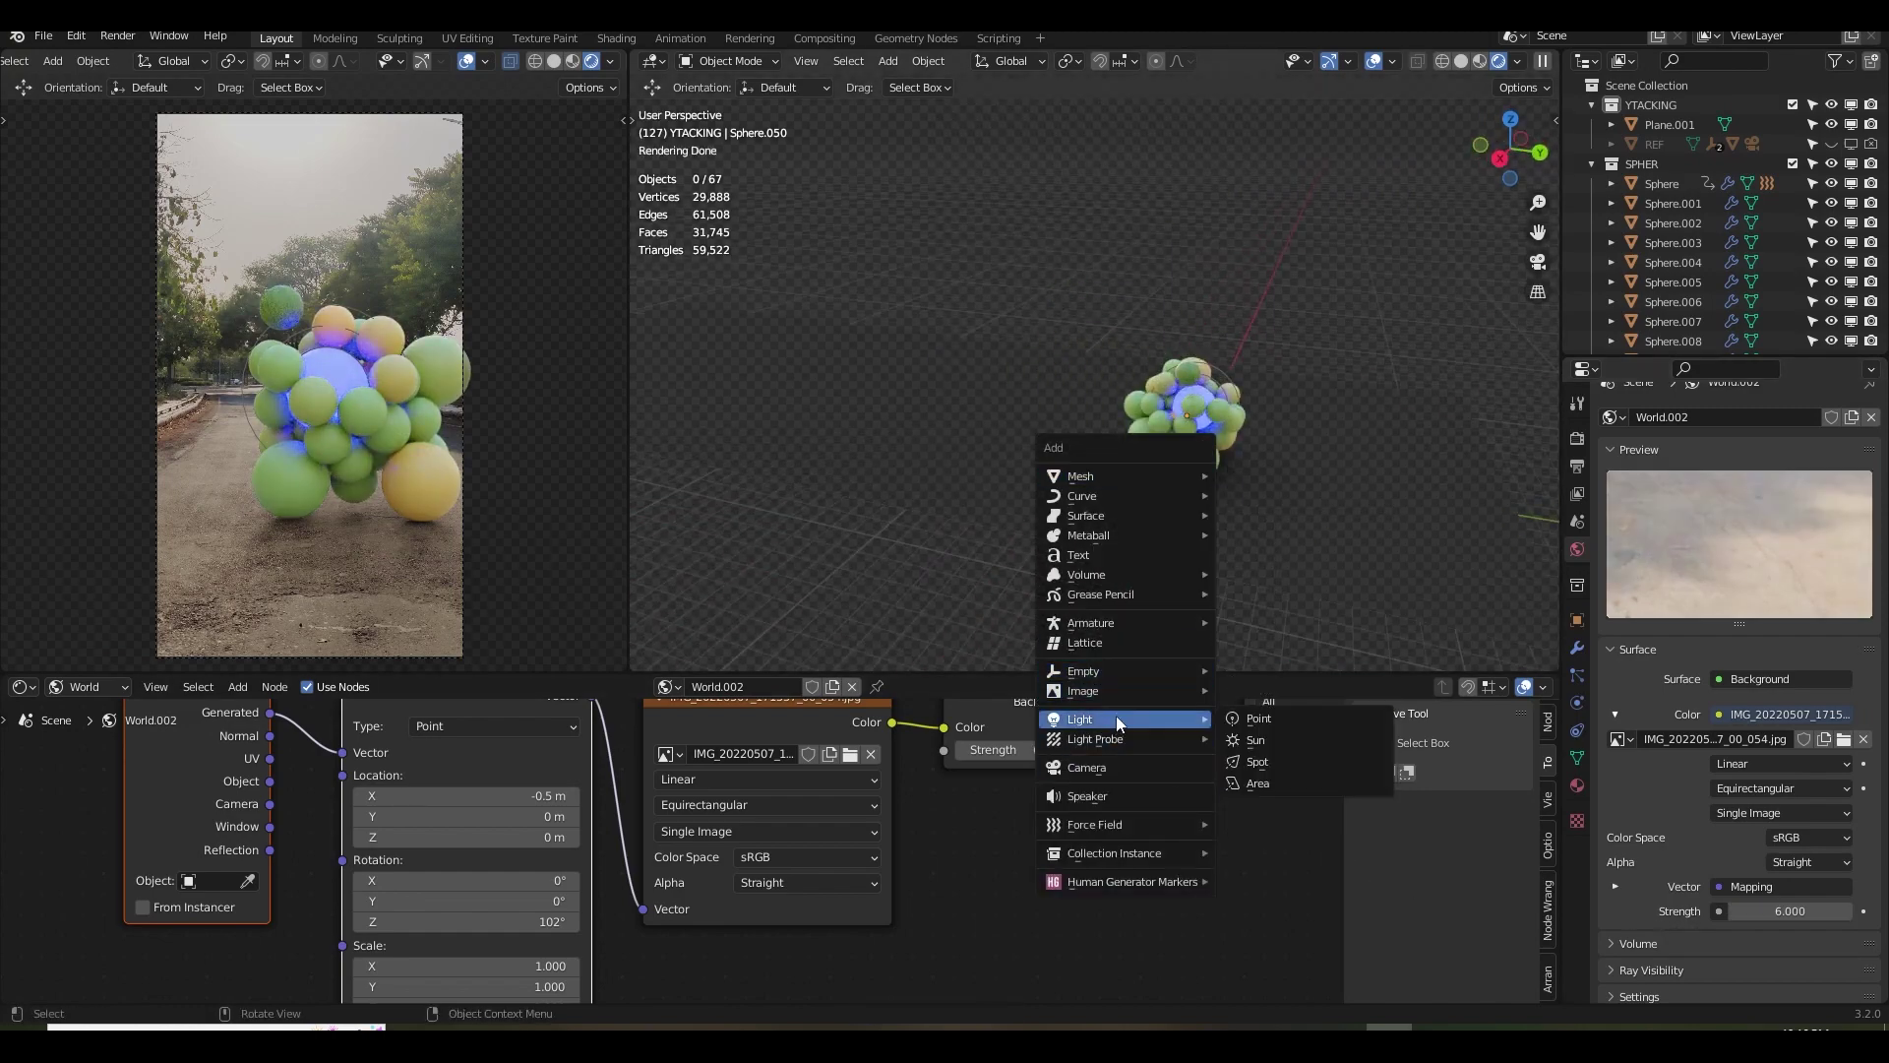
click(1300, 742)
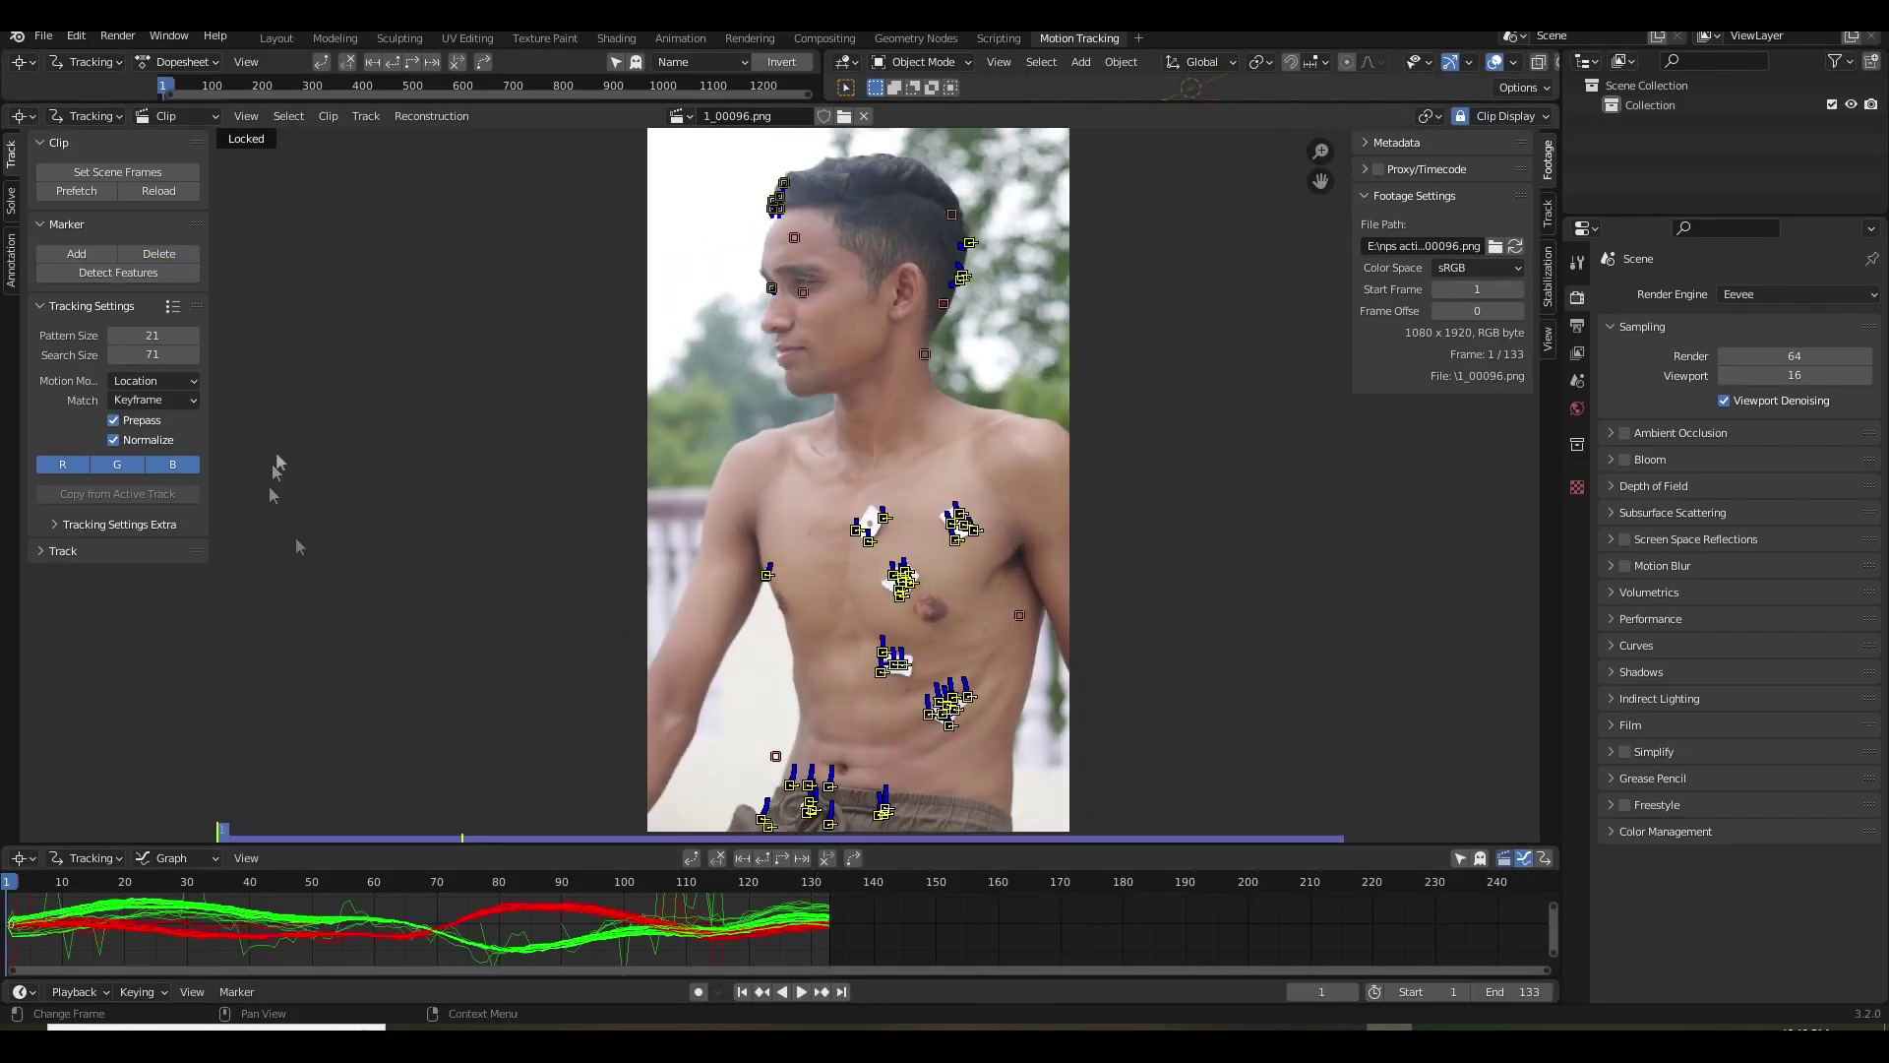
Enlarge the tracking graph and delete the stray marker tracks whose curves deviate from the main bundle.
drag(452, 842, 452, 700)
click(233, 780)
key(x)
click(199, 777)
click(697, 783)
key(Delete)
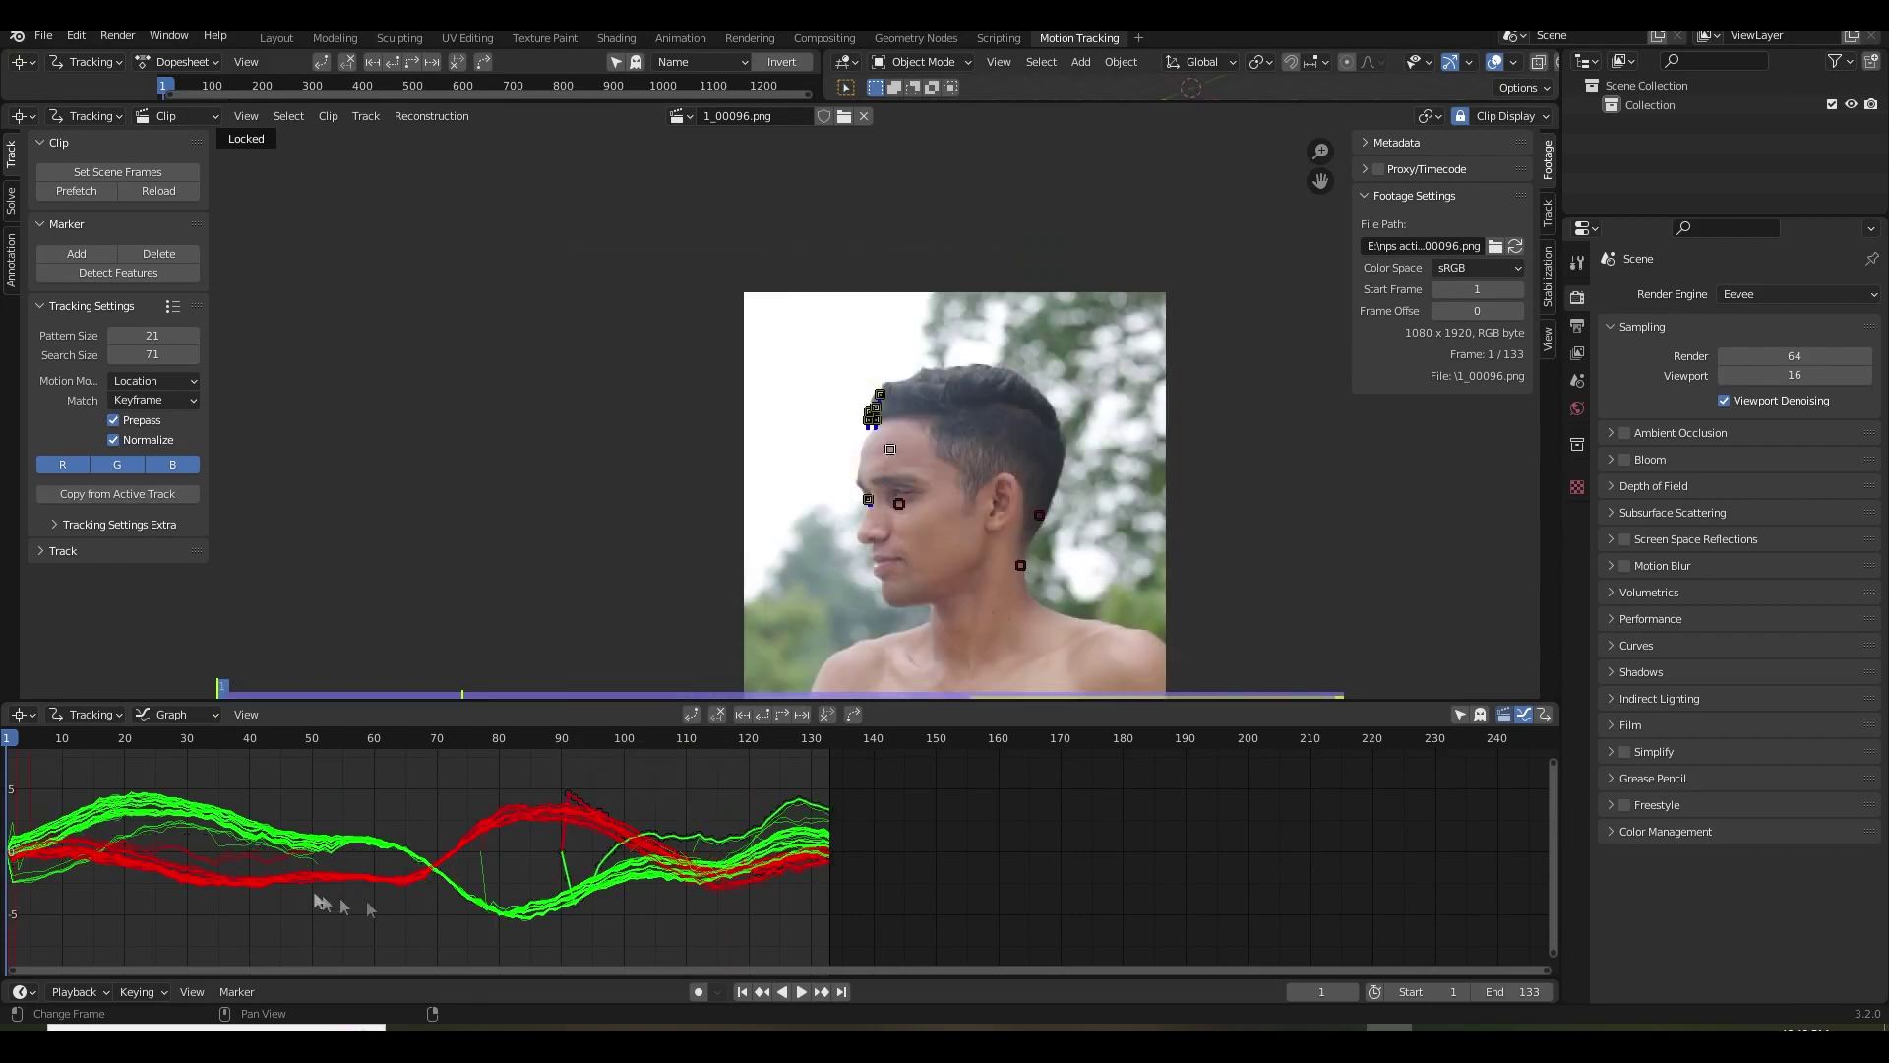
click(317, 892)
key(Delete)
click(21, 785)
key(Delete)
scroll(477, 852, down, 2)
scroll(926, 440, down, 1)
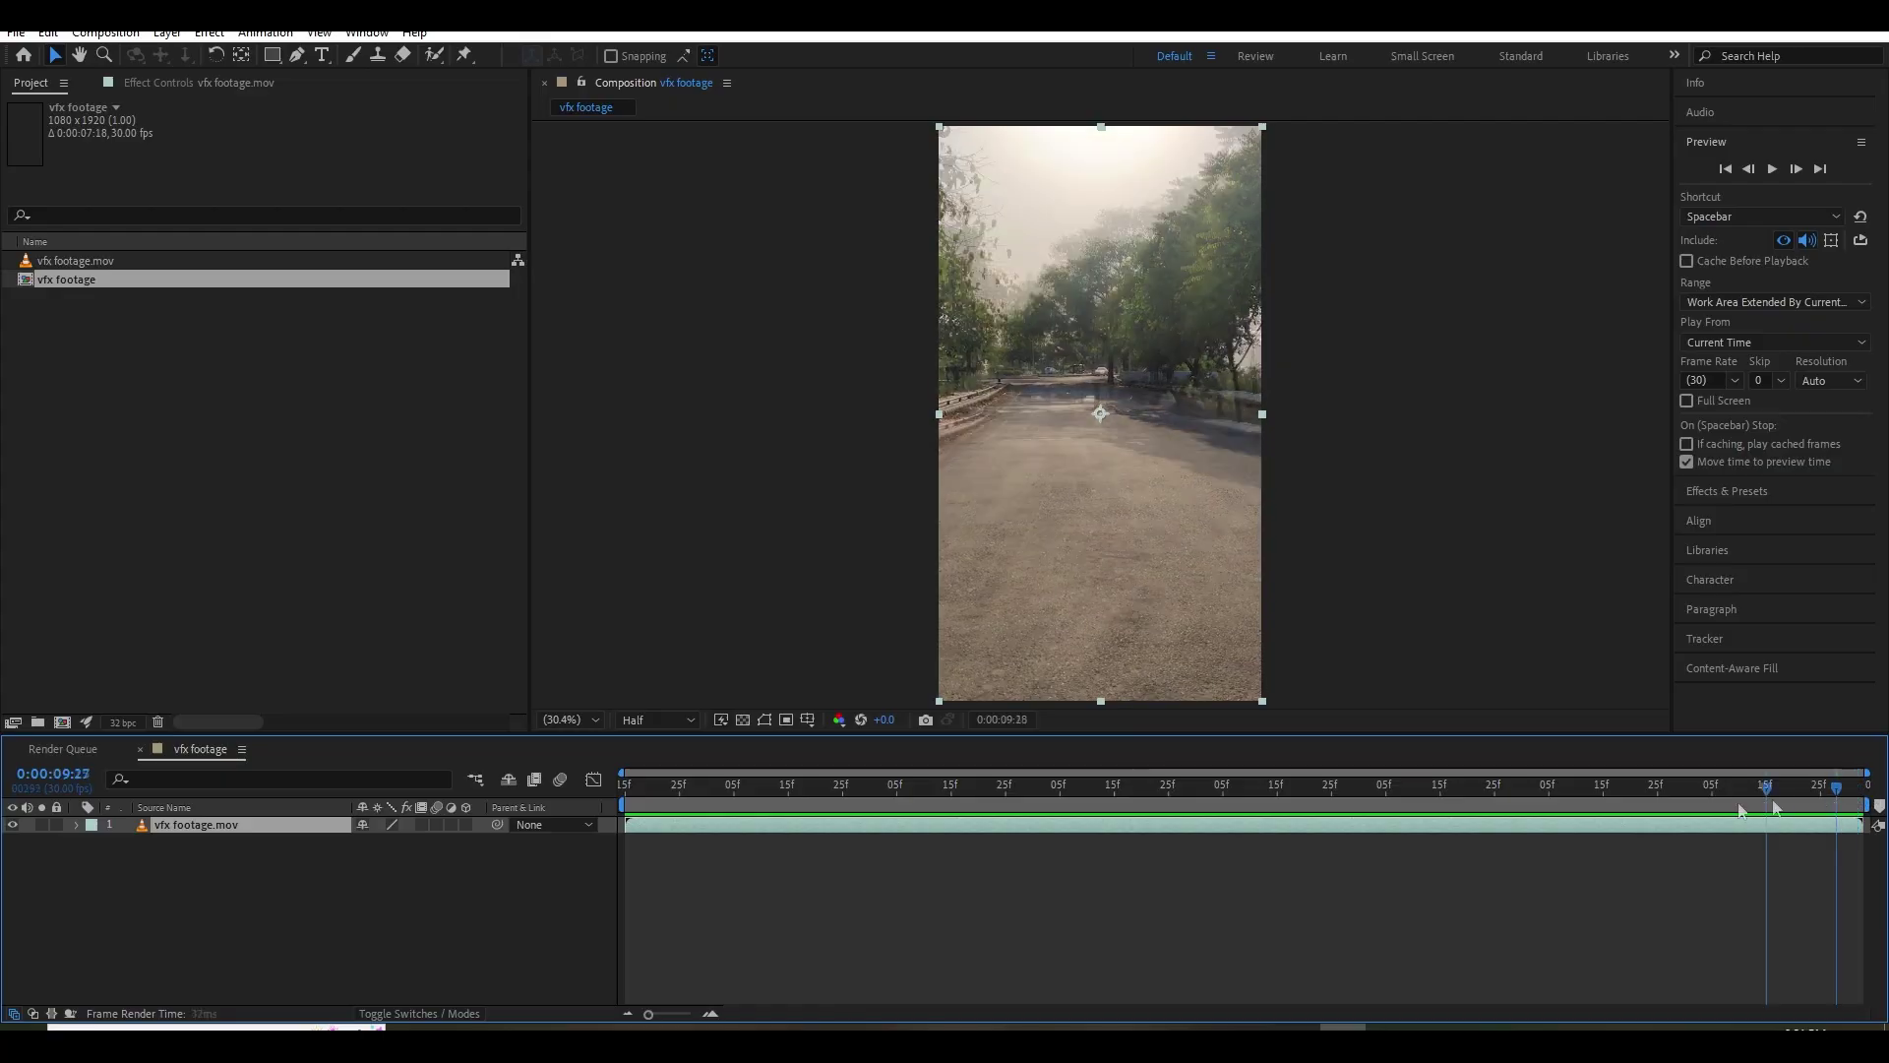
Switch to After Effects and apply the 3D Camera Tracker effect to vfx footage.mov.
key(ctrl+space)
text(3d)
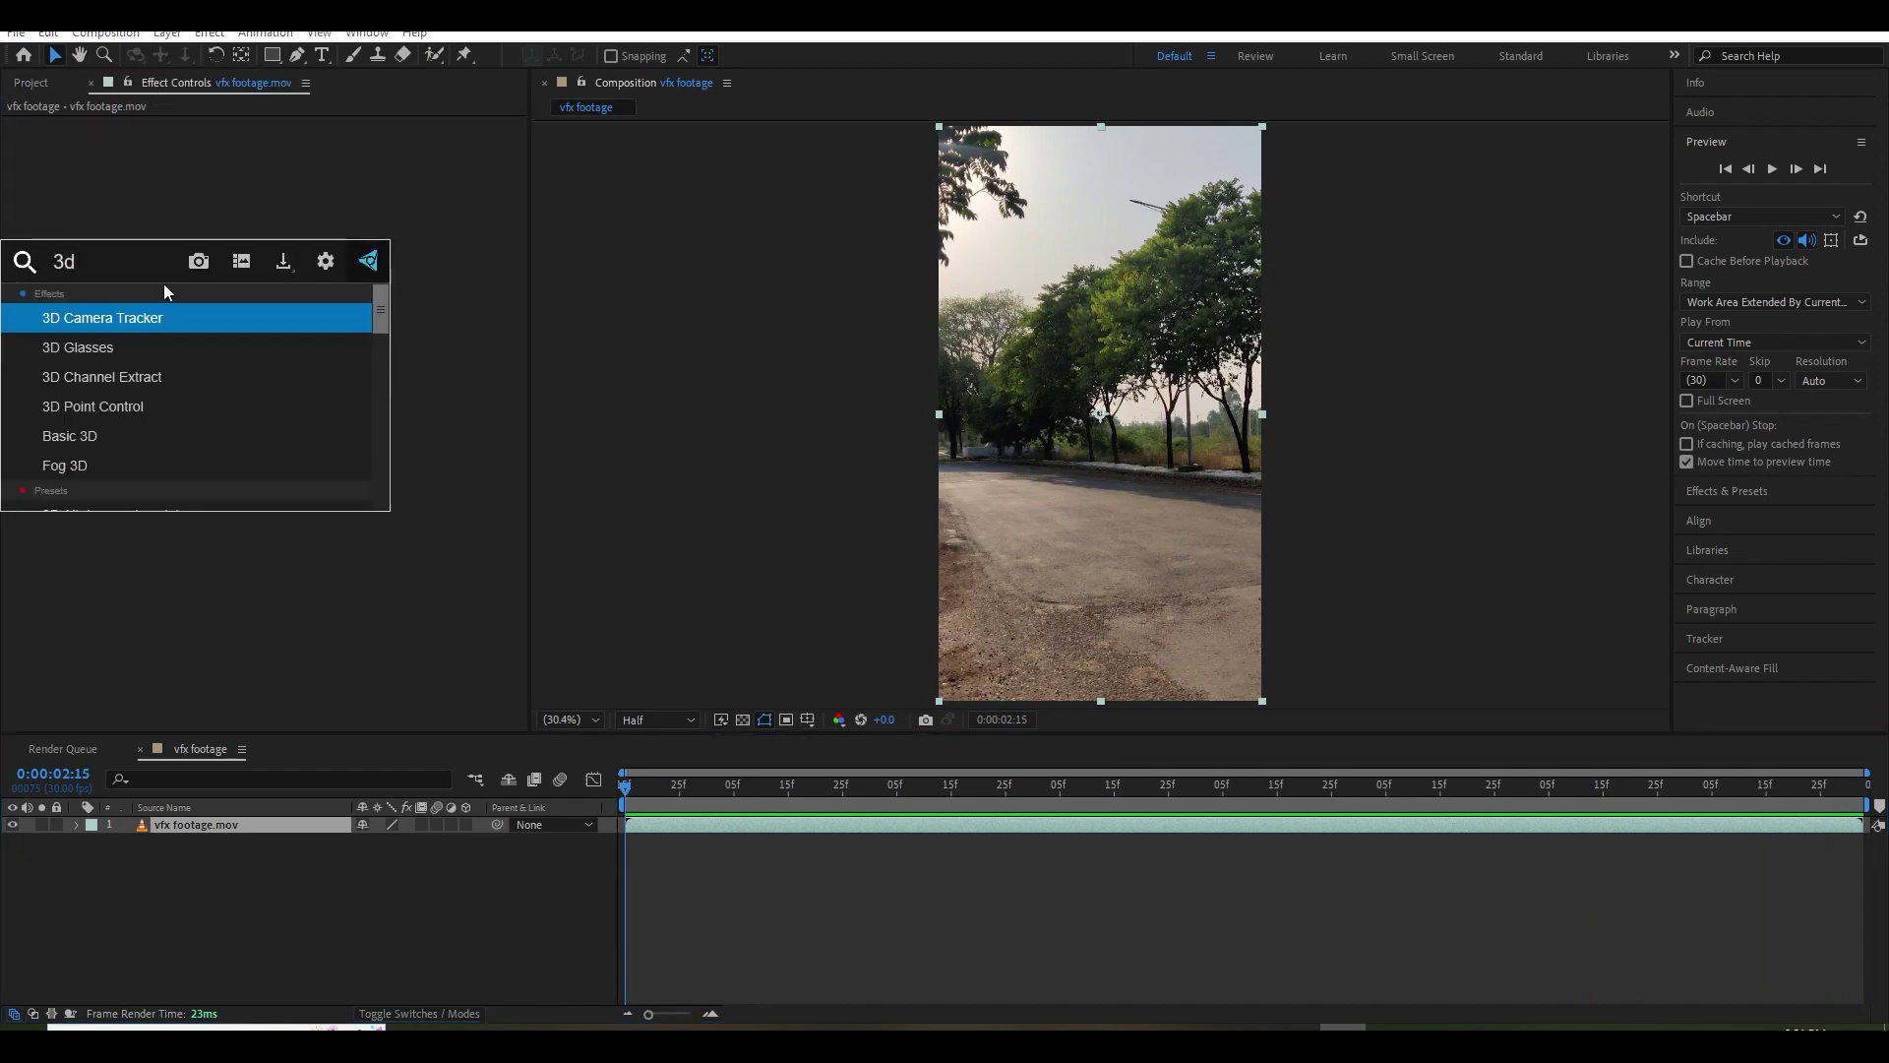
click(154, 321)
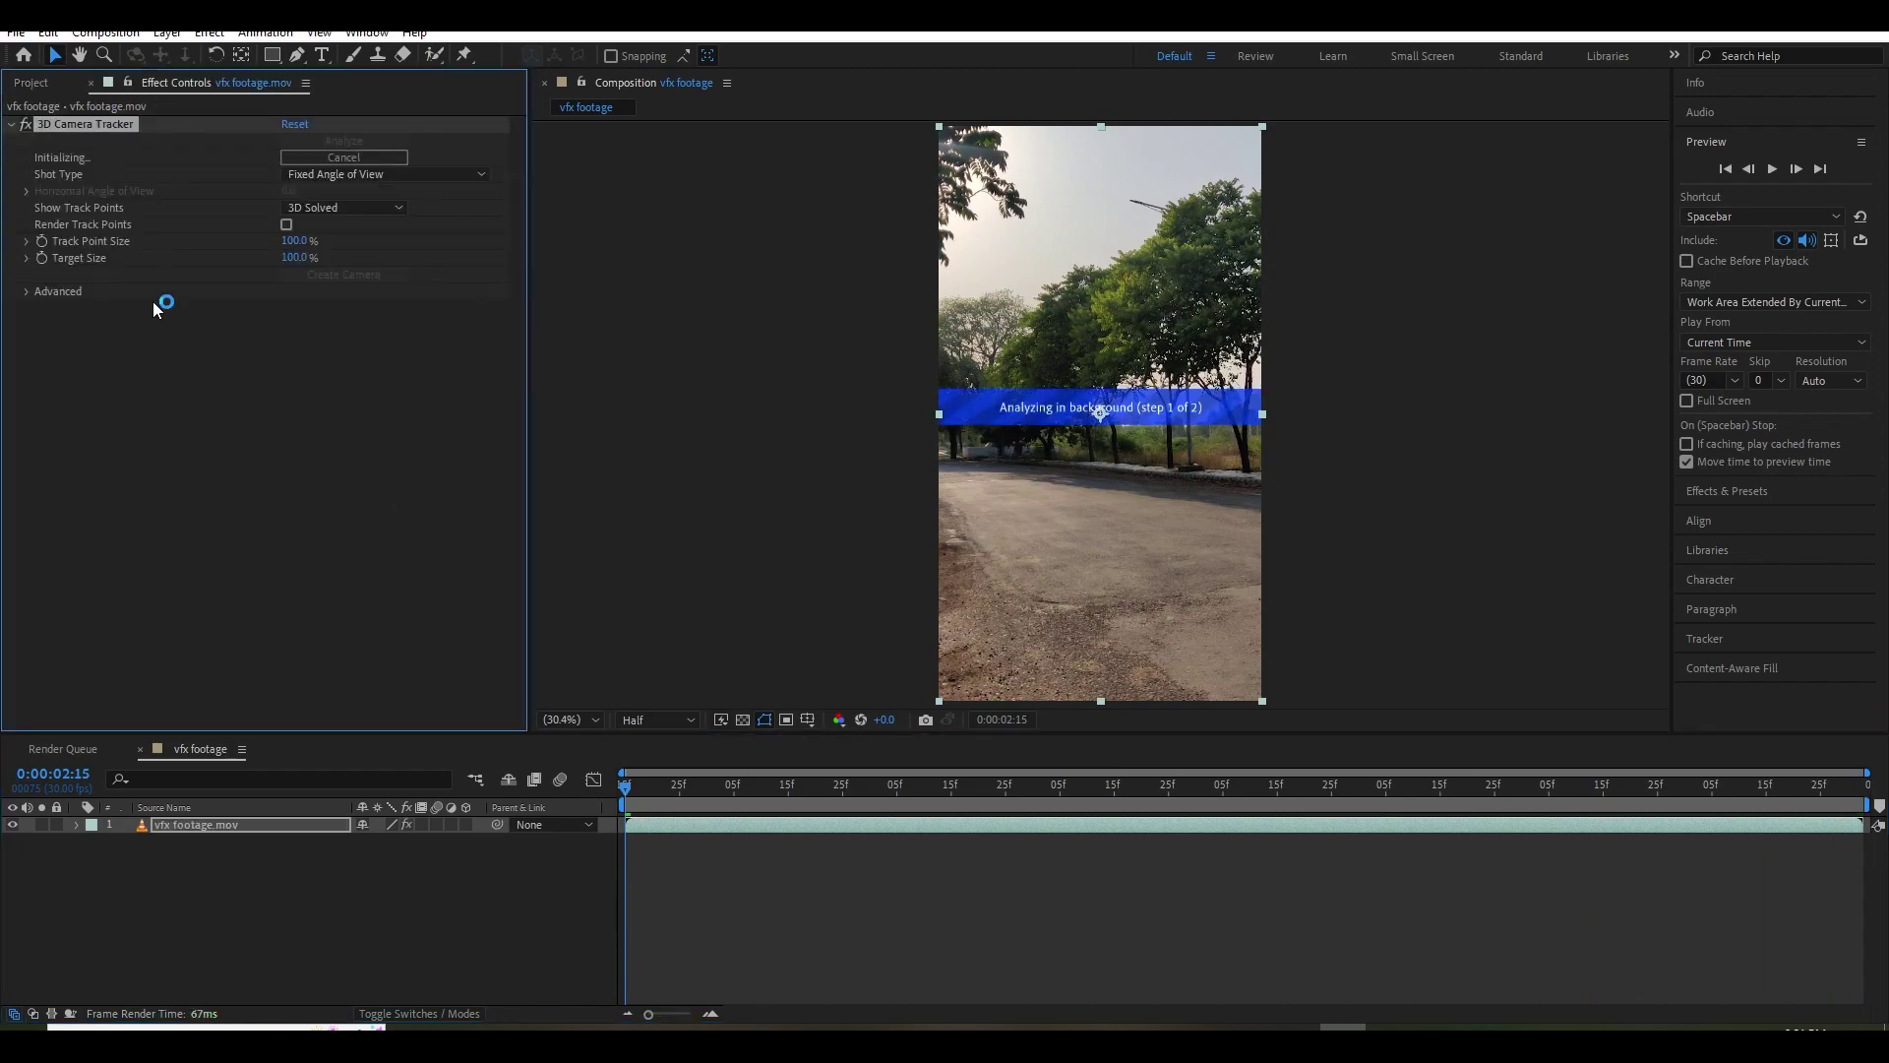
Set the ground plane and origin at the road's track points in the frame at 0:00:08:02.
drag(793, 784, 1532, 784)
right_click(1095, 583)
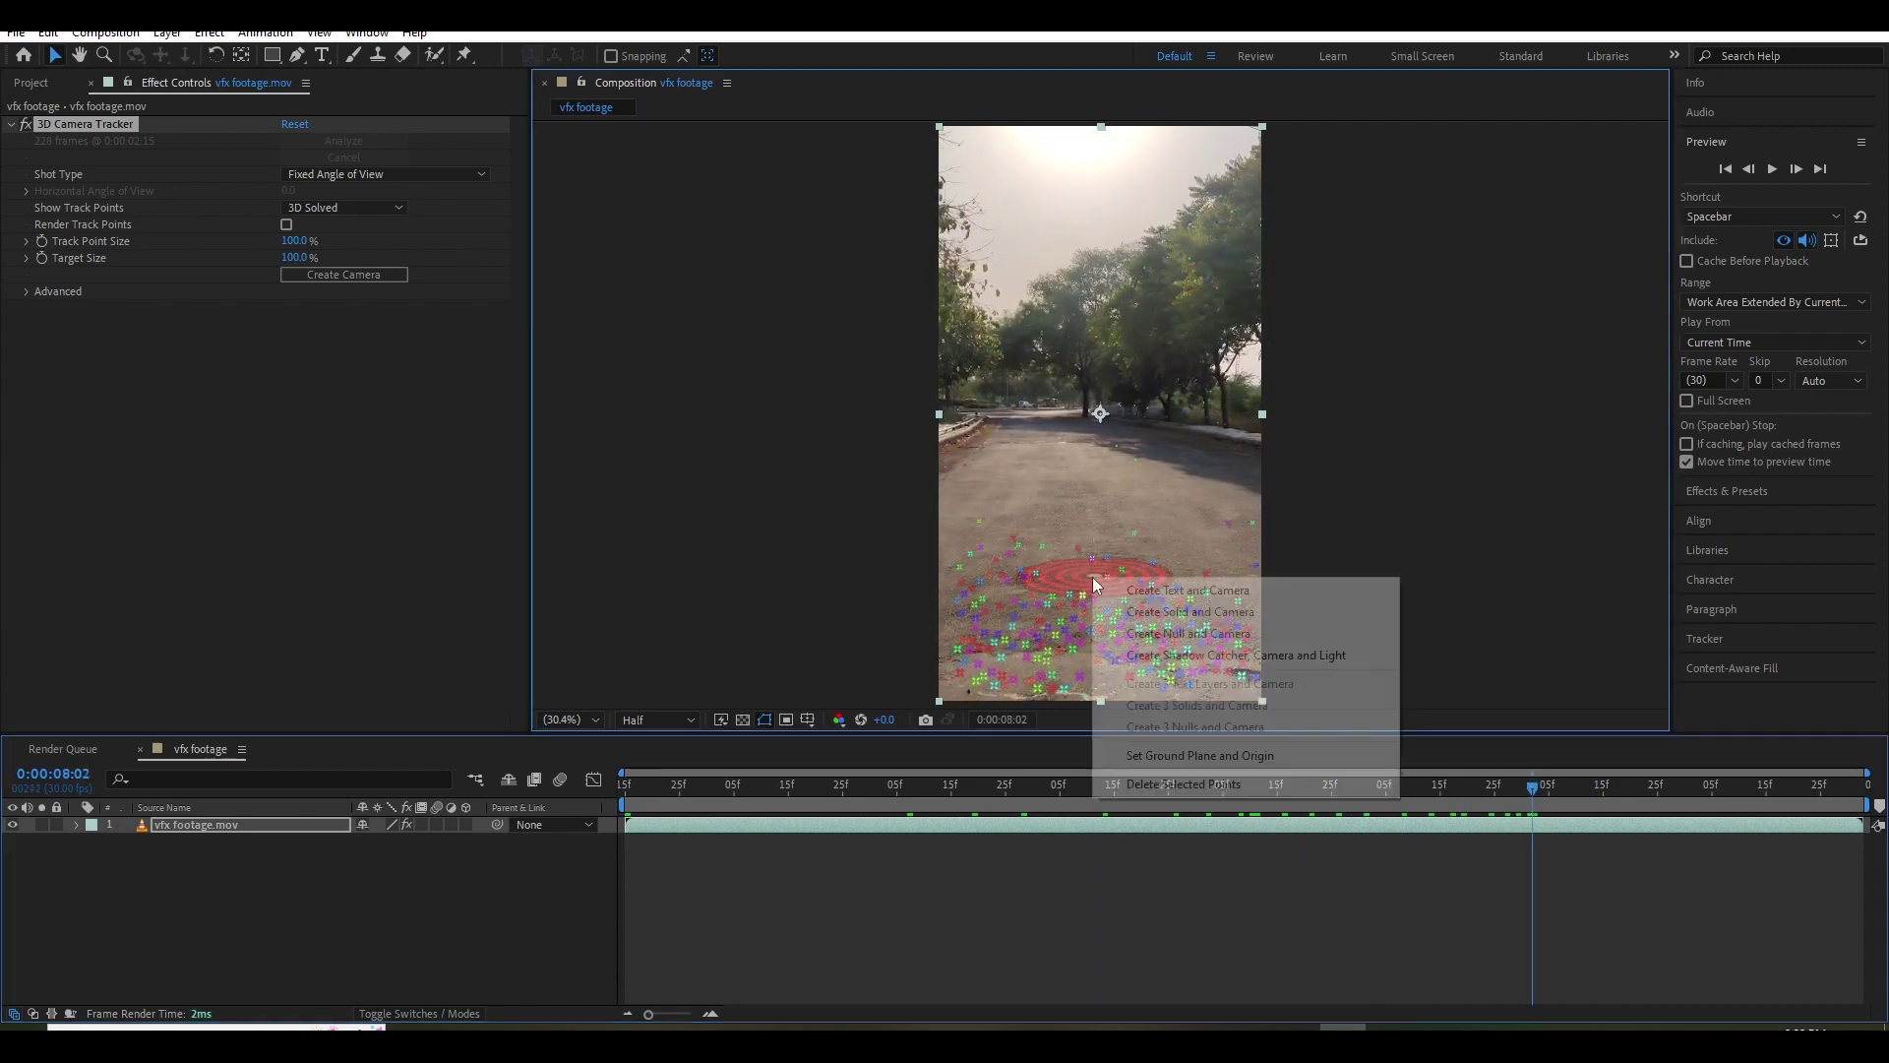
click(1188, 756)
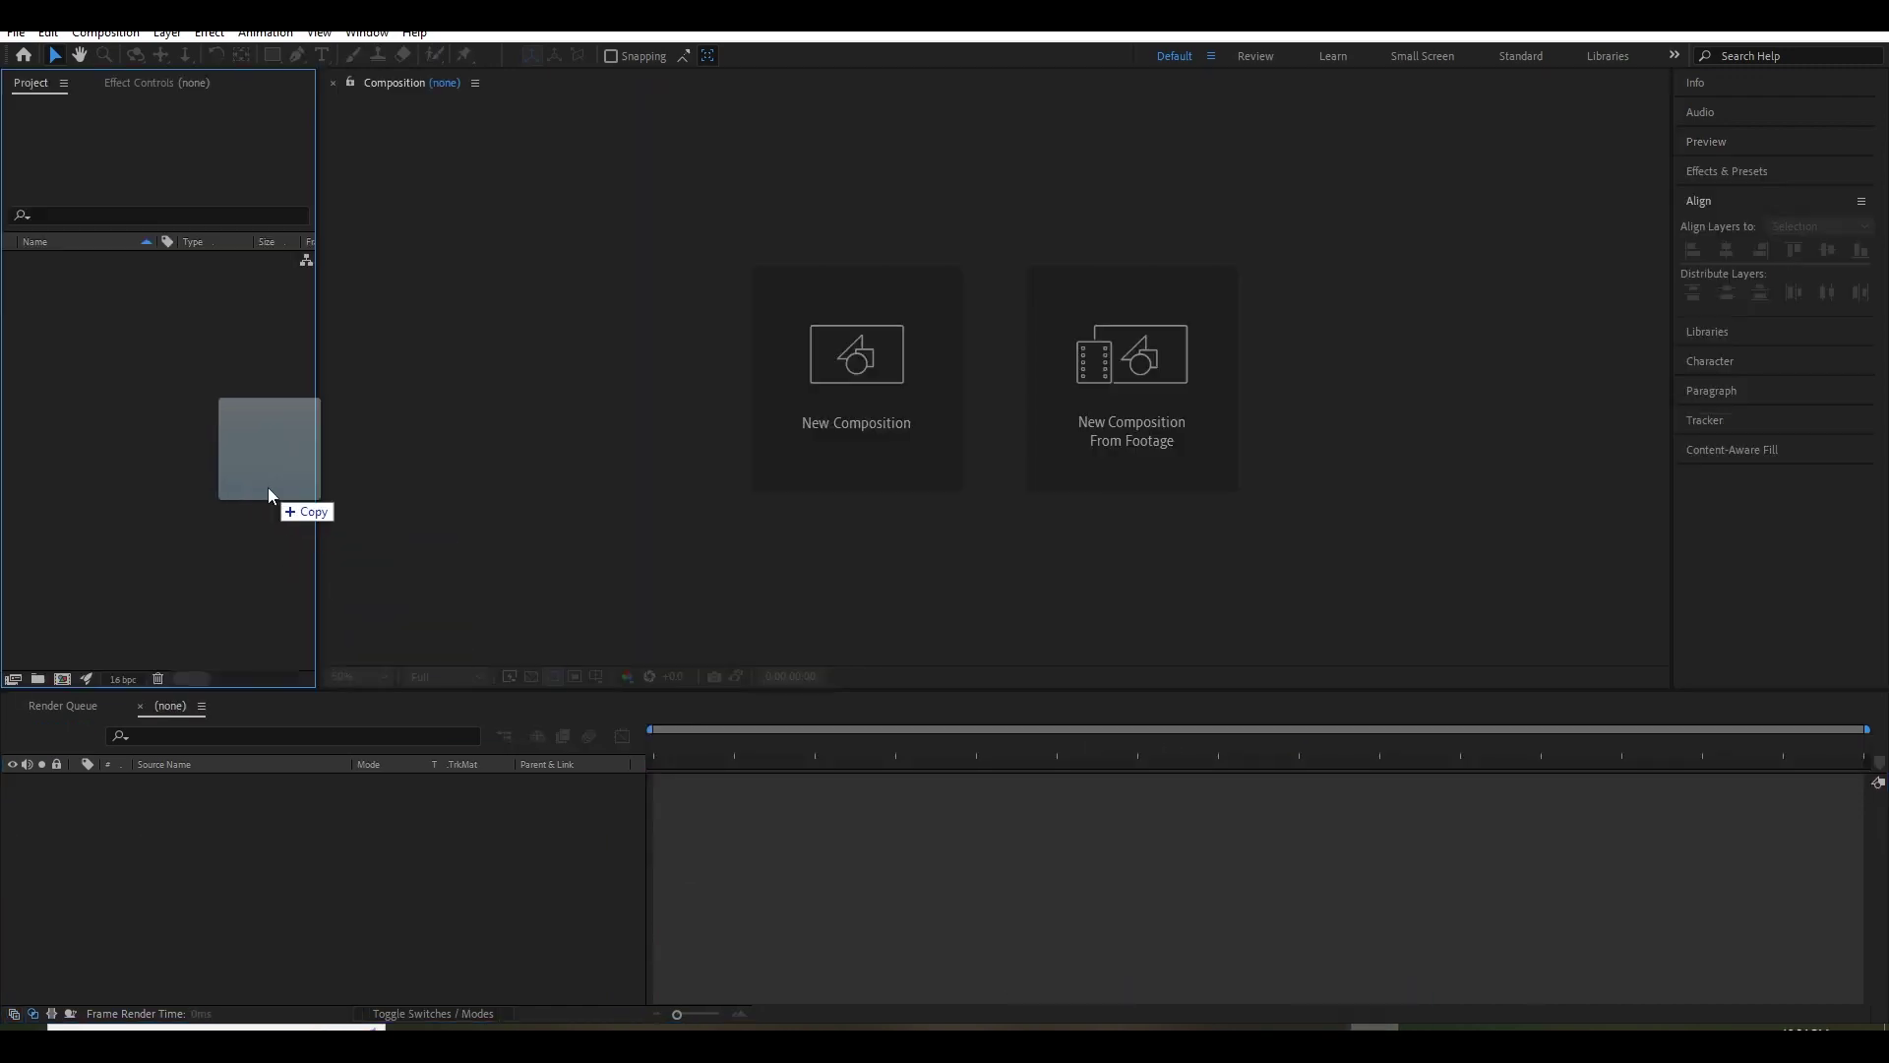
Check the frame rate of Bridge HD.mov in its main footage interpretation settings.
drag(270, 493, 249, 468)
right_click(104, 258)
mouse_move(179, 409)
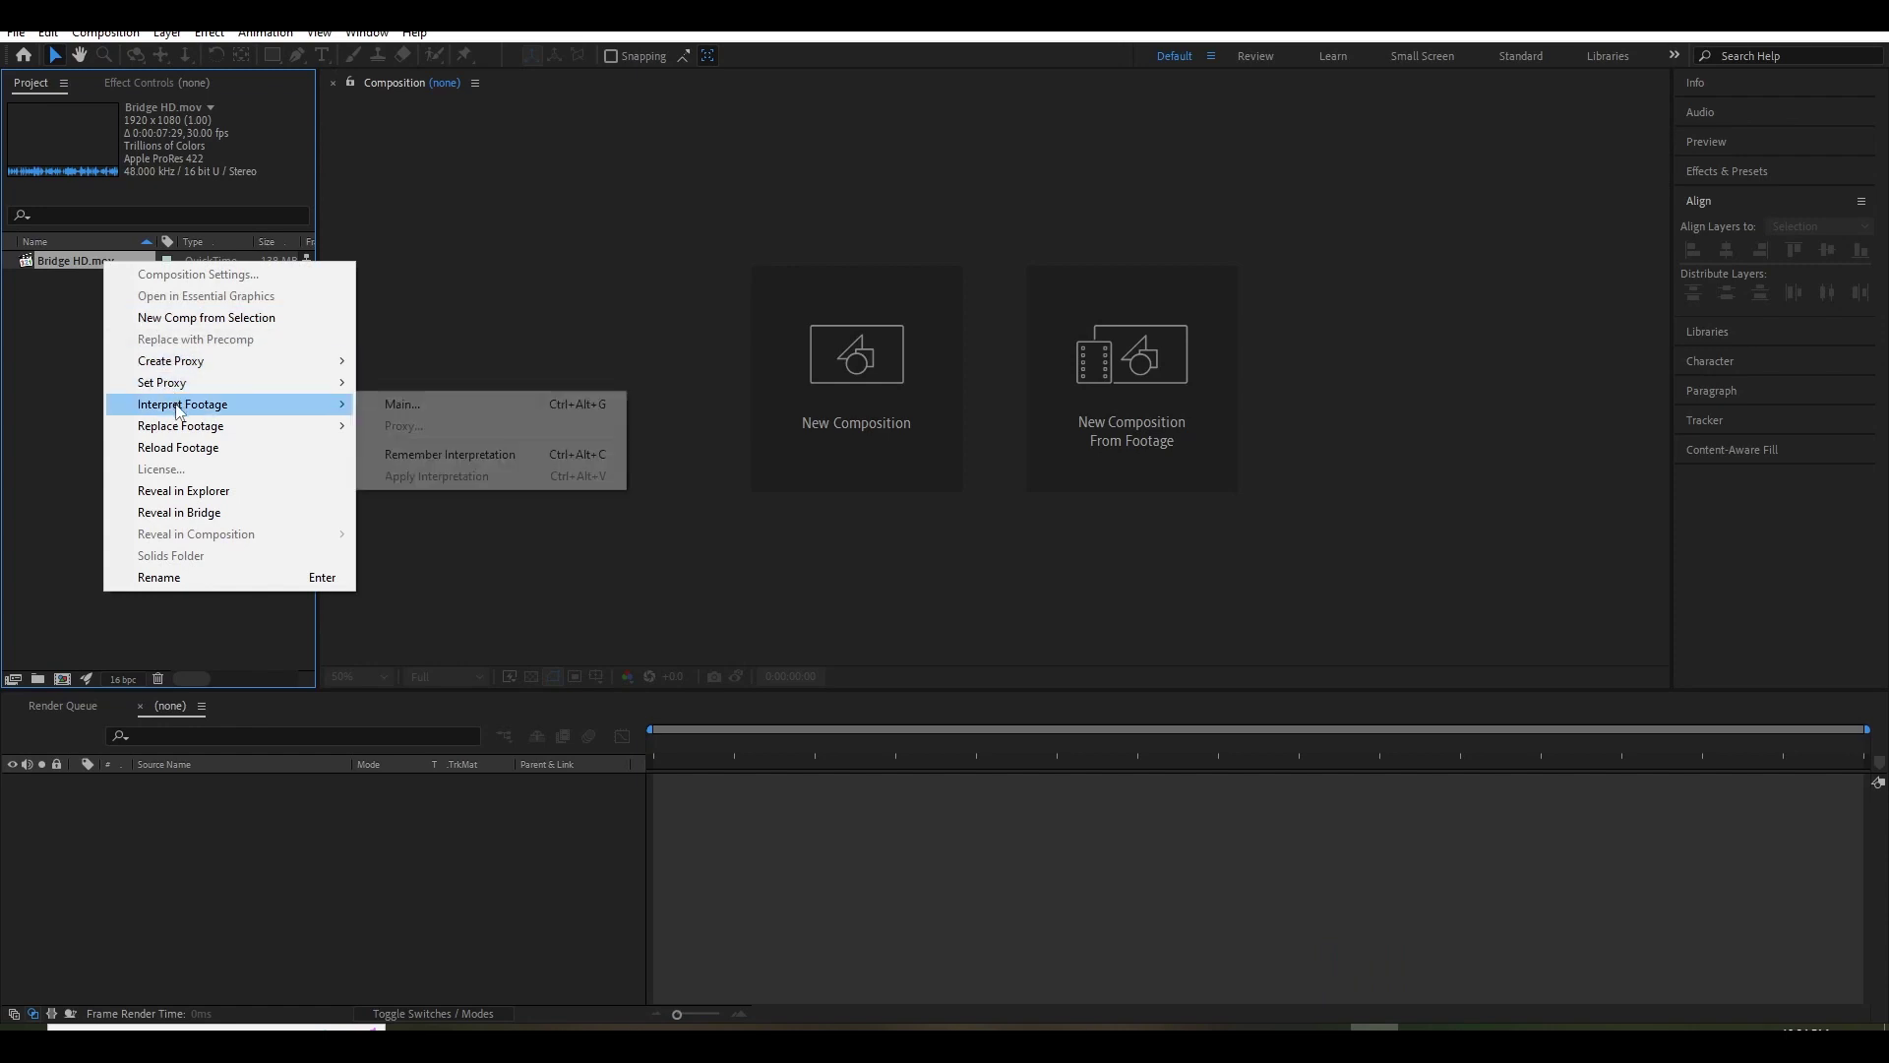
click(417, 405)
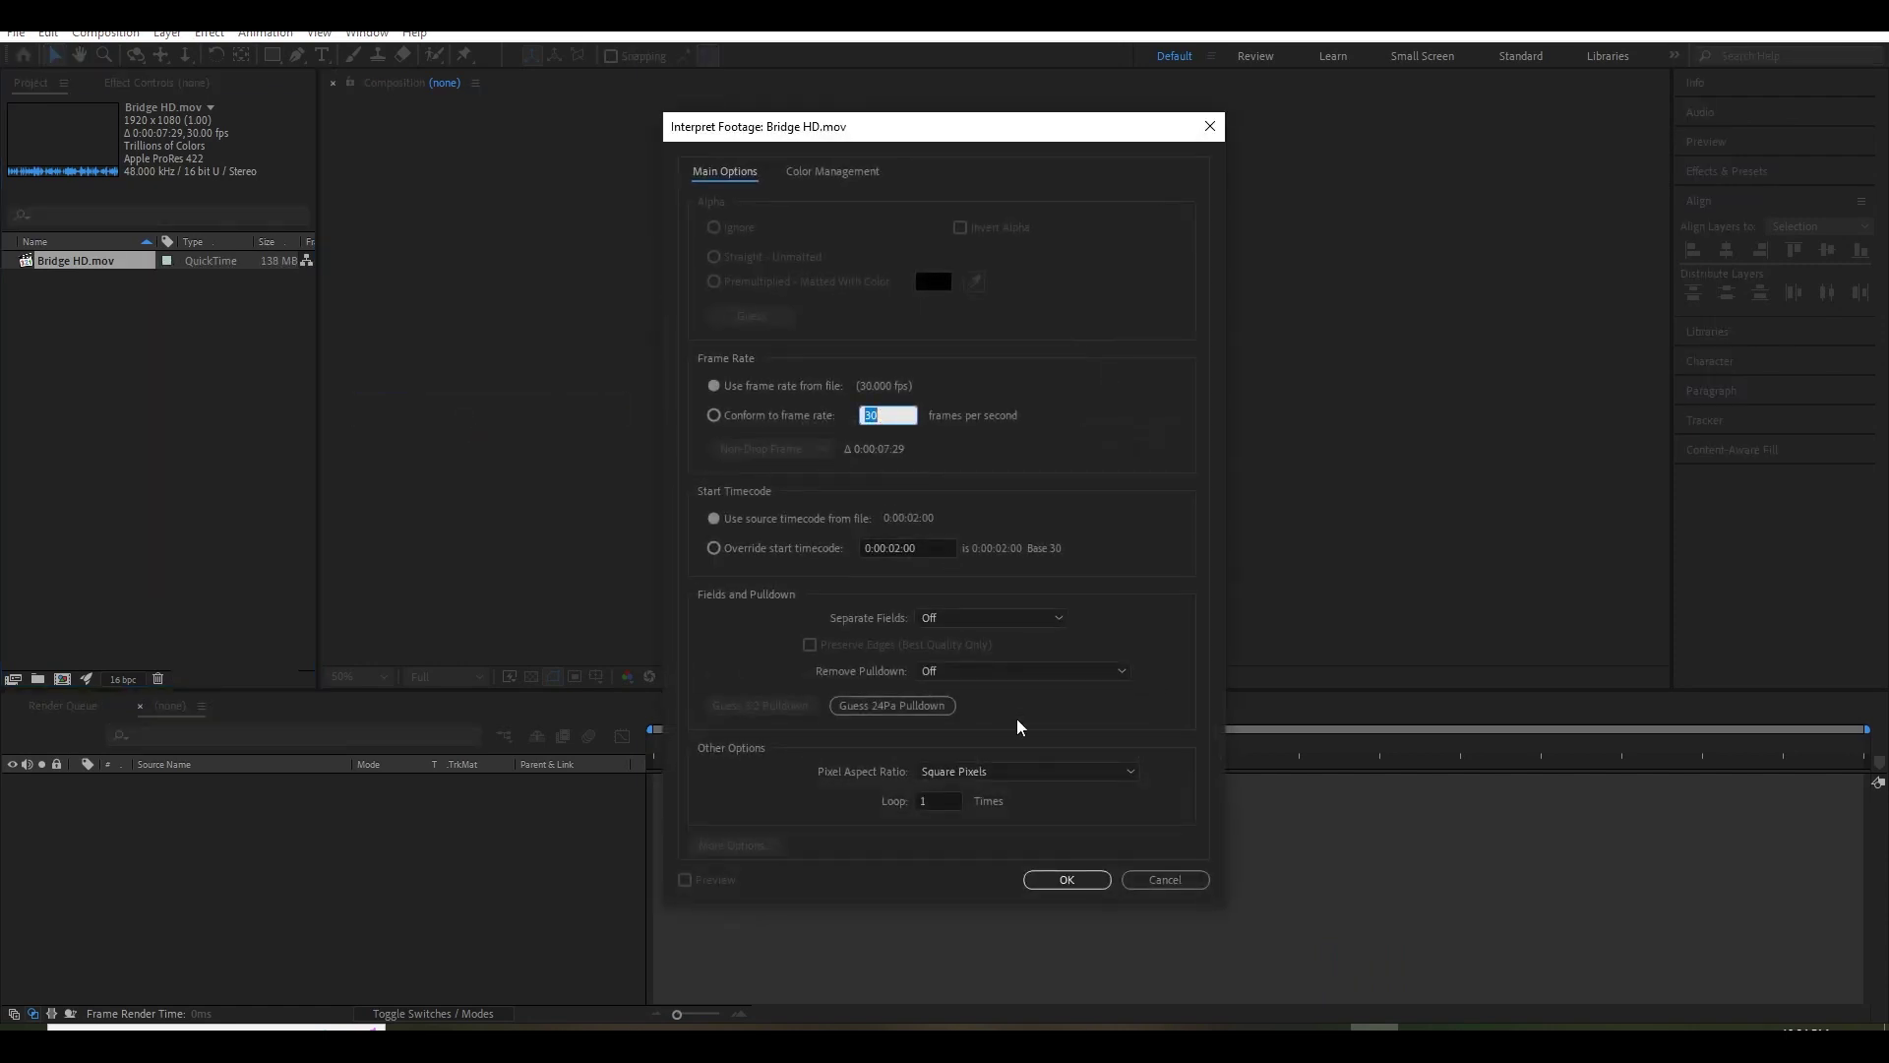
click(1080, 884)
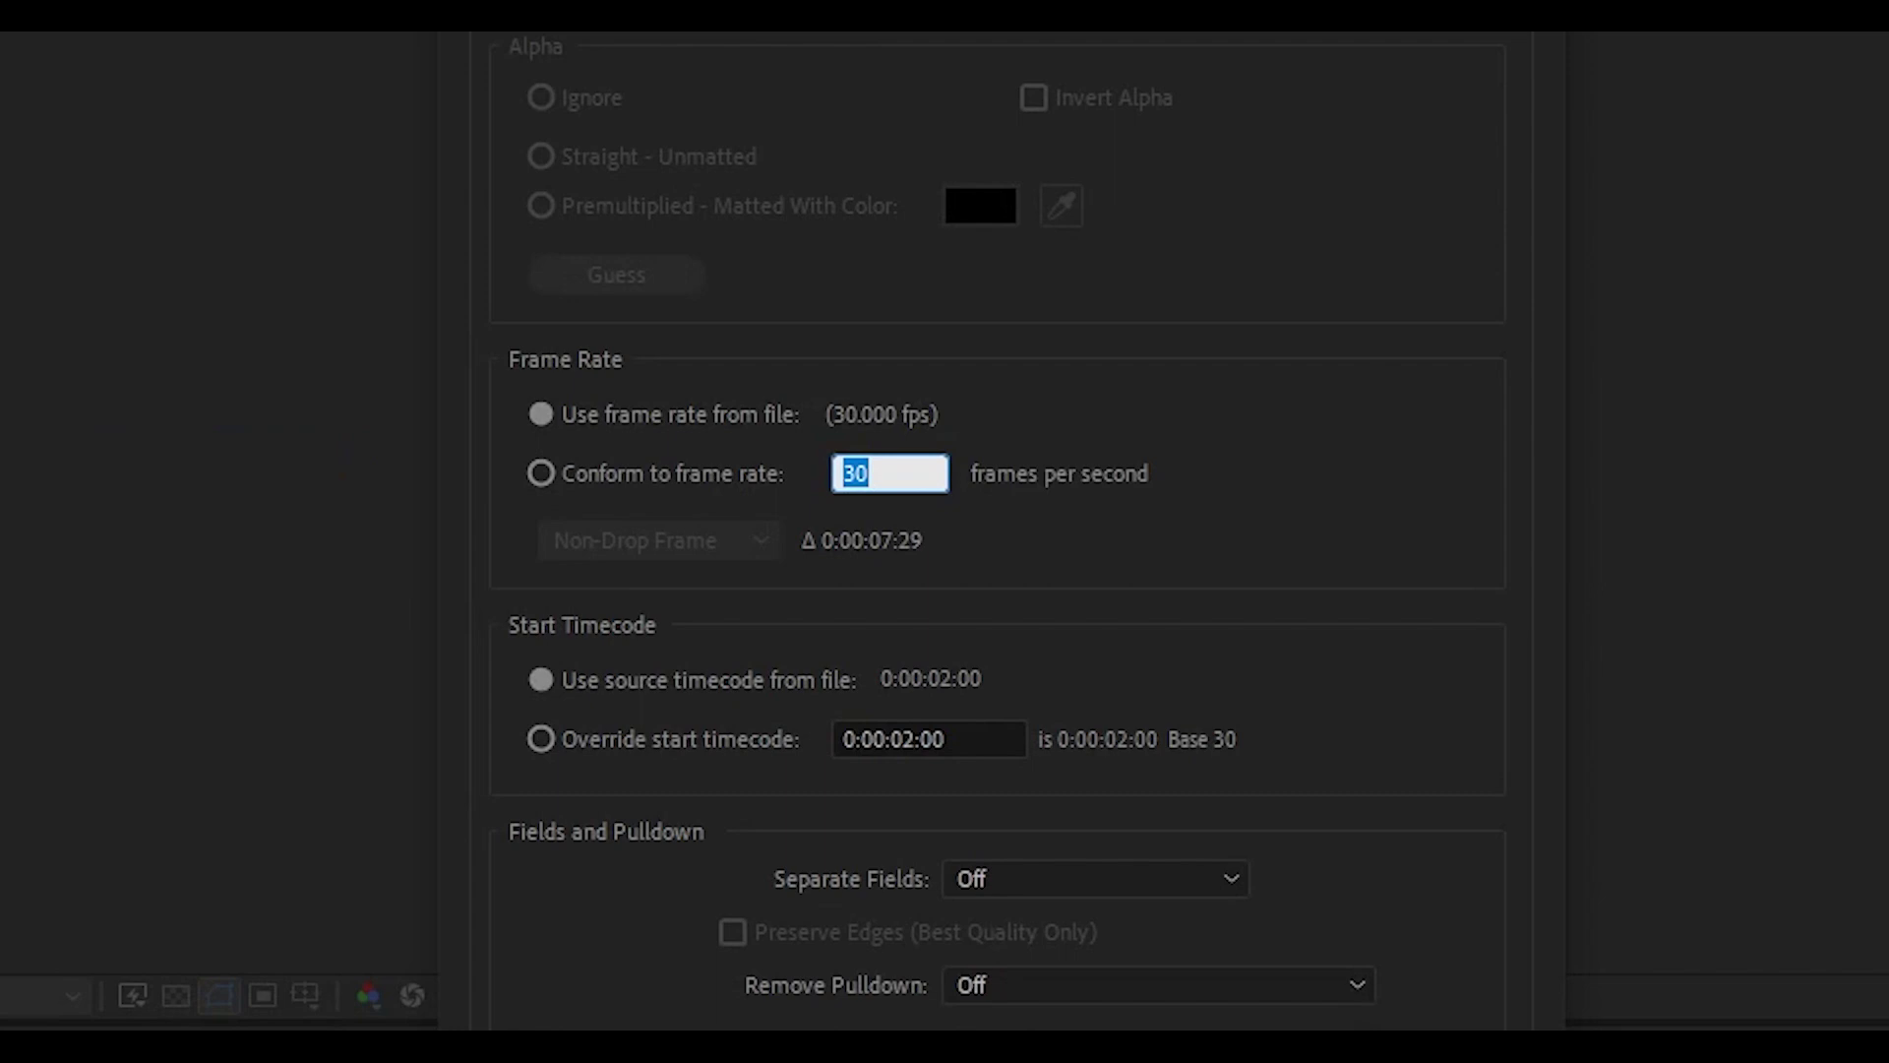
Create a composition from Bridge HD.mov and play it back with a taller viewer area.
drag(74, 260, 105, 537)
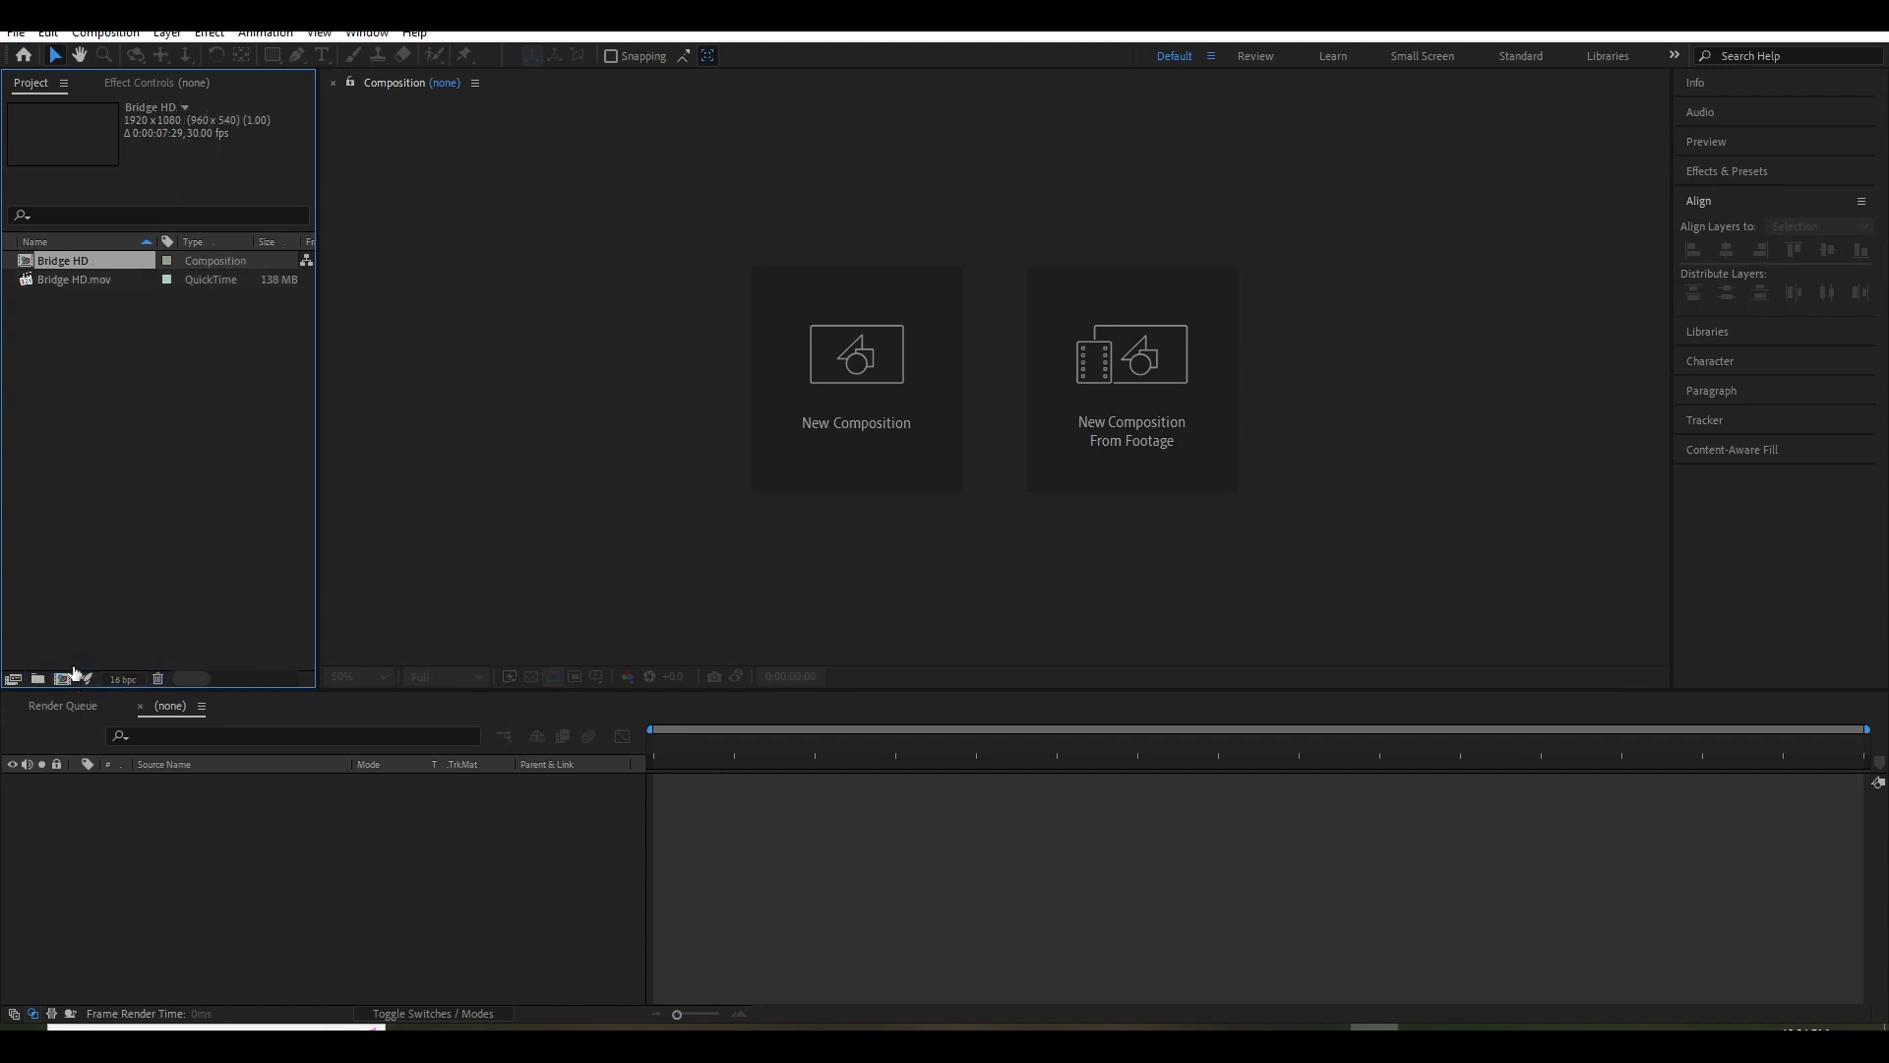
key(Caps_Lock)
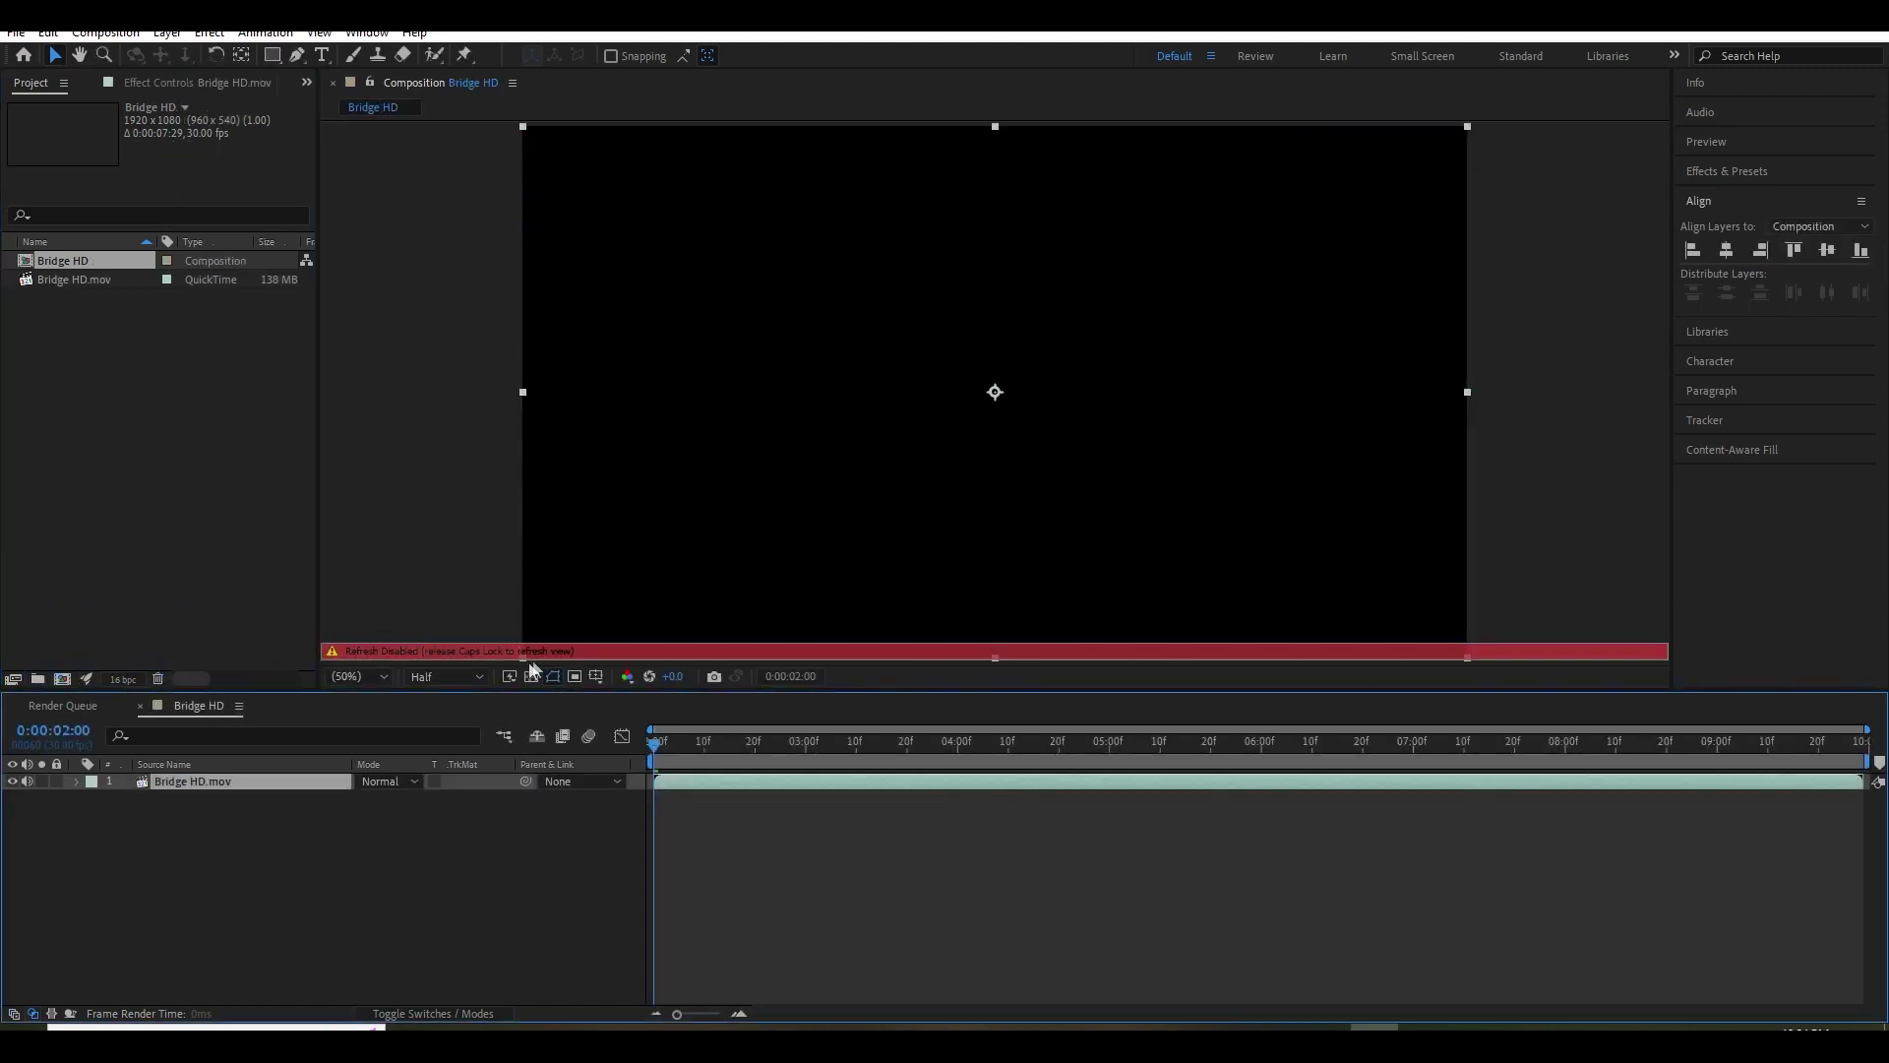
key(Caps_Lock)
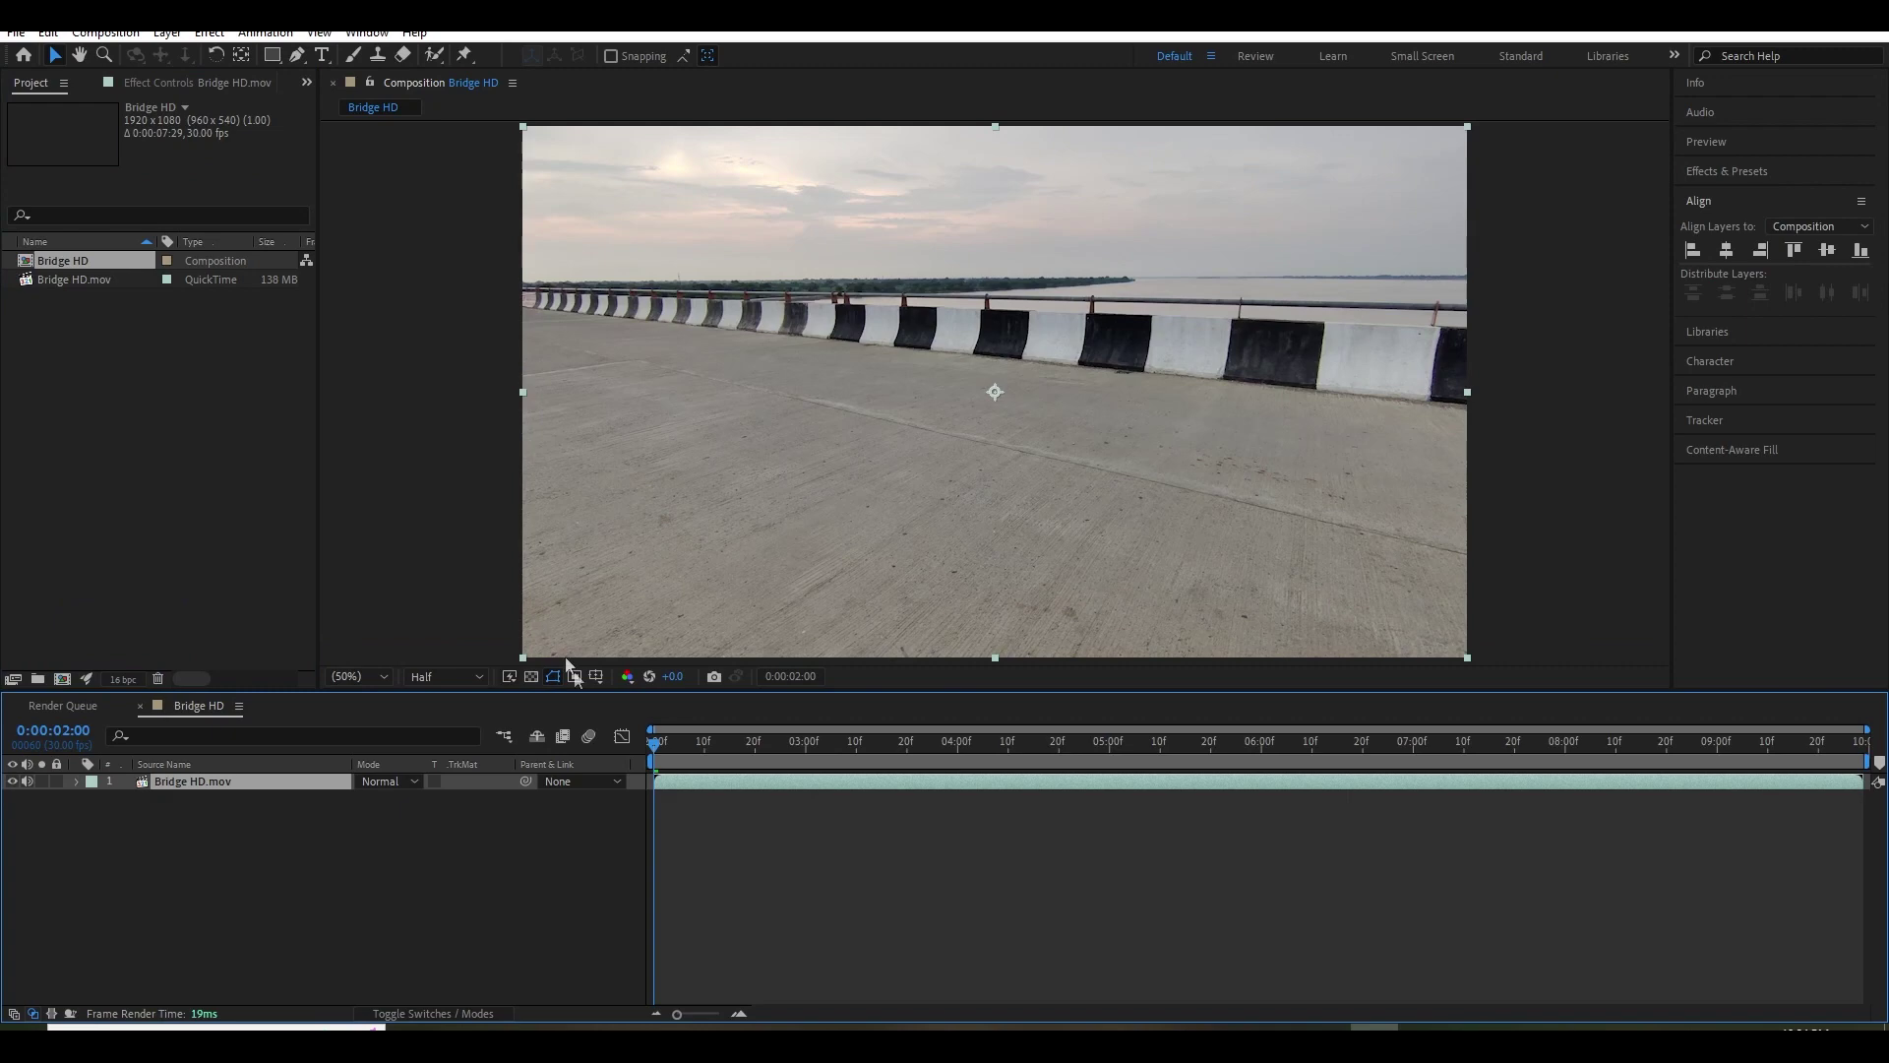
drag(599, 690, 599, 722)
key(space)
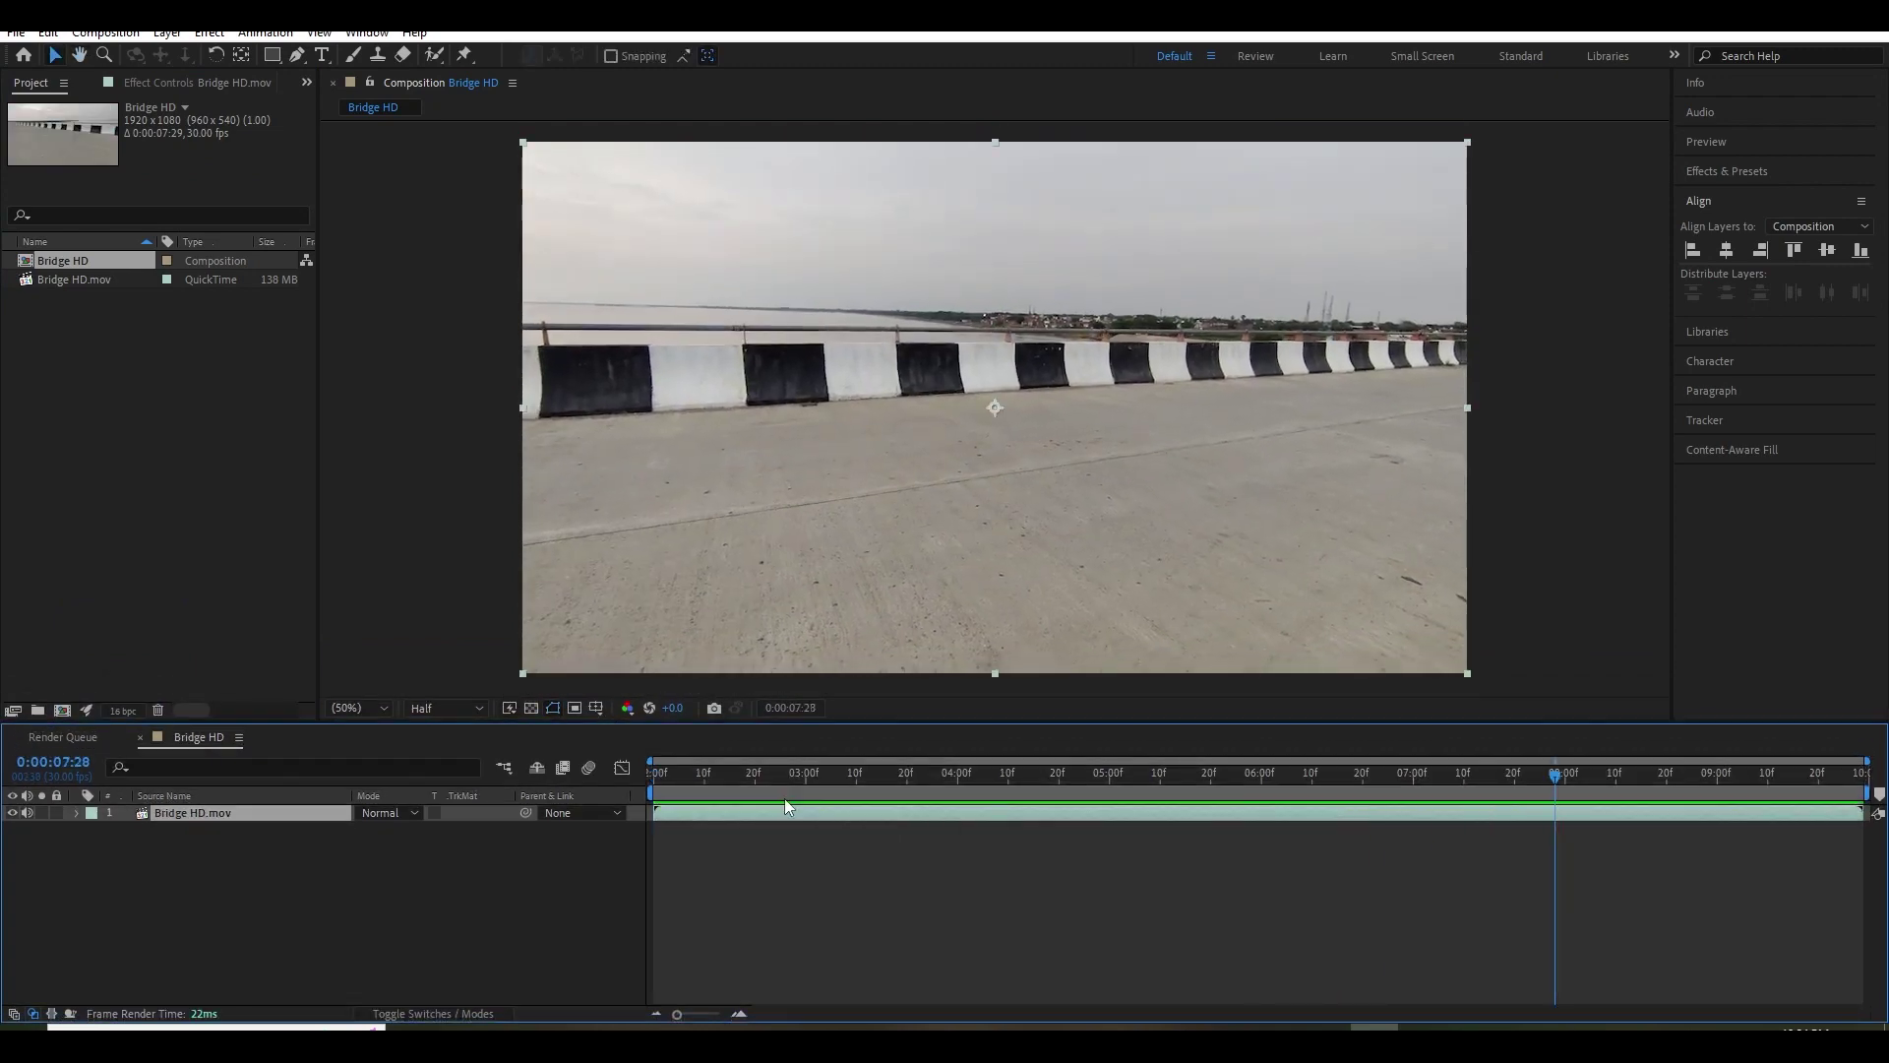
Save the project in the 2022 folder inside AFTER EFFECTS on the work (D:) drive.
key(ctrl+s)
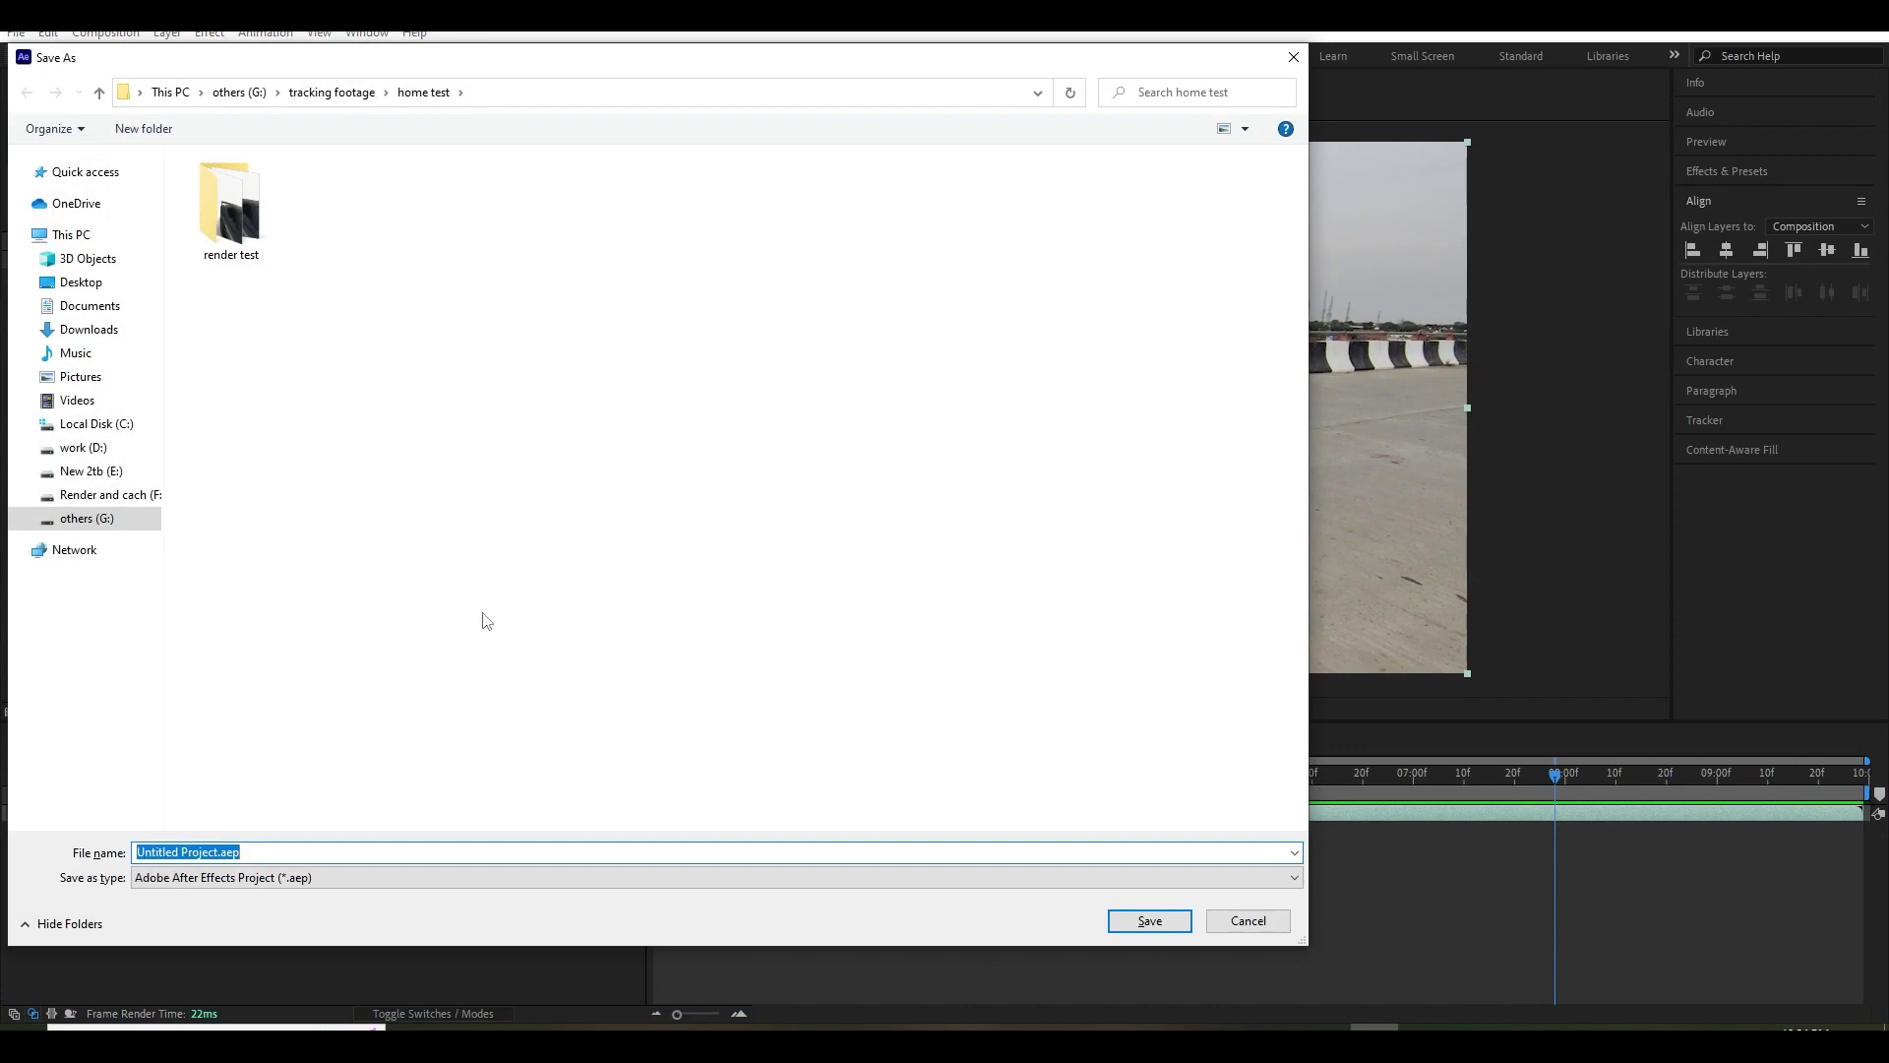
click(84, 448)
double_click(470, 204)
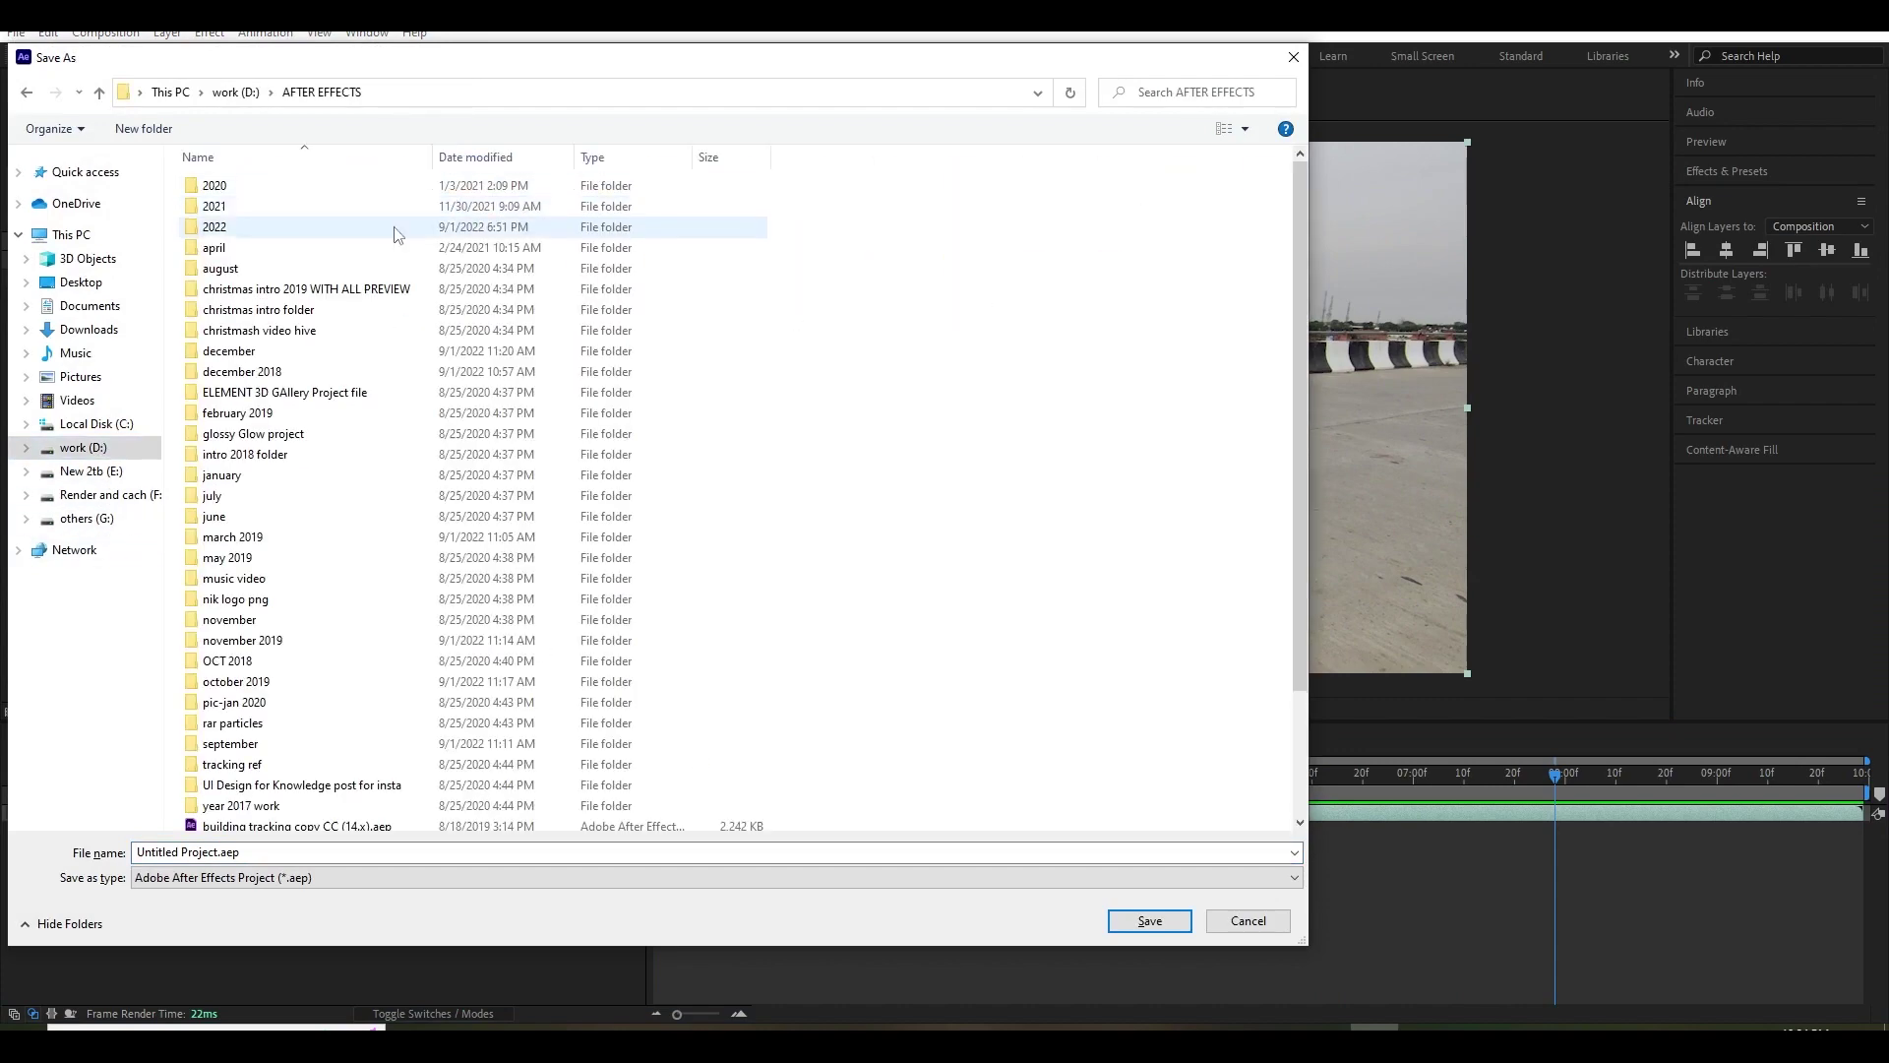
double_click(214, 227)
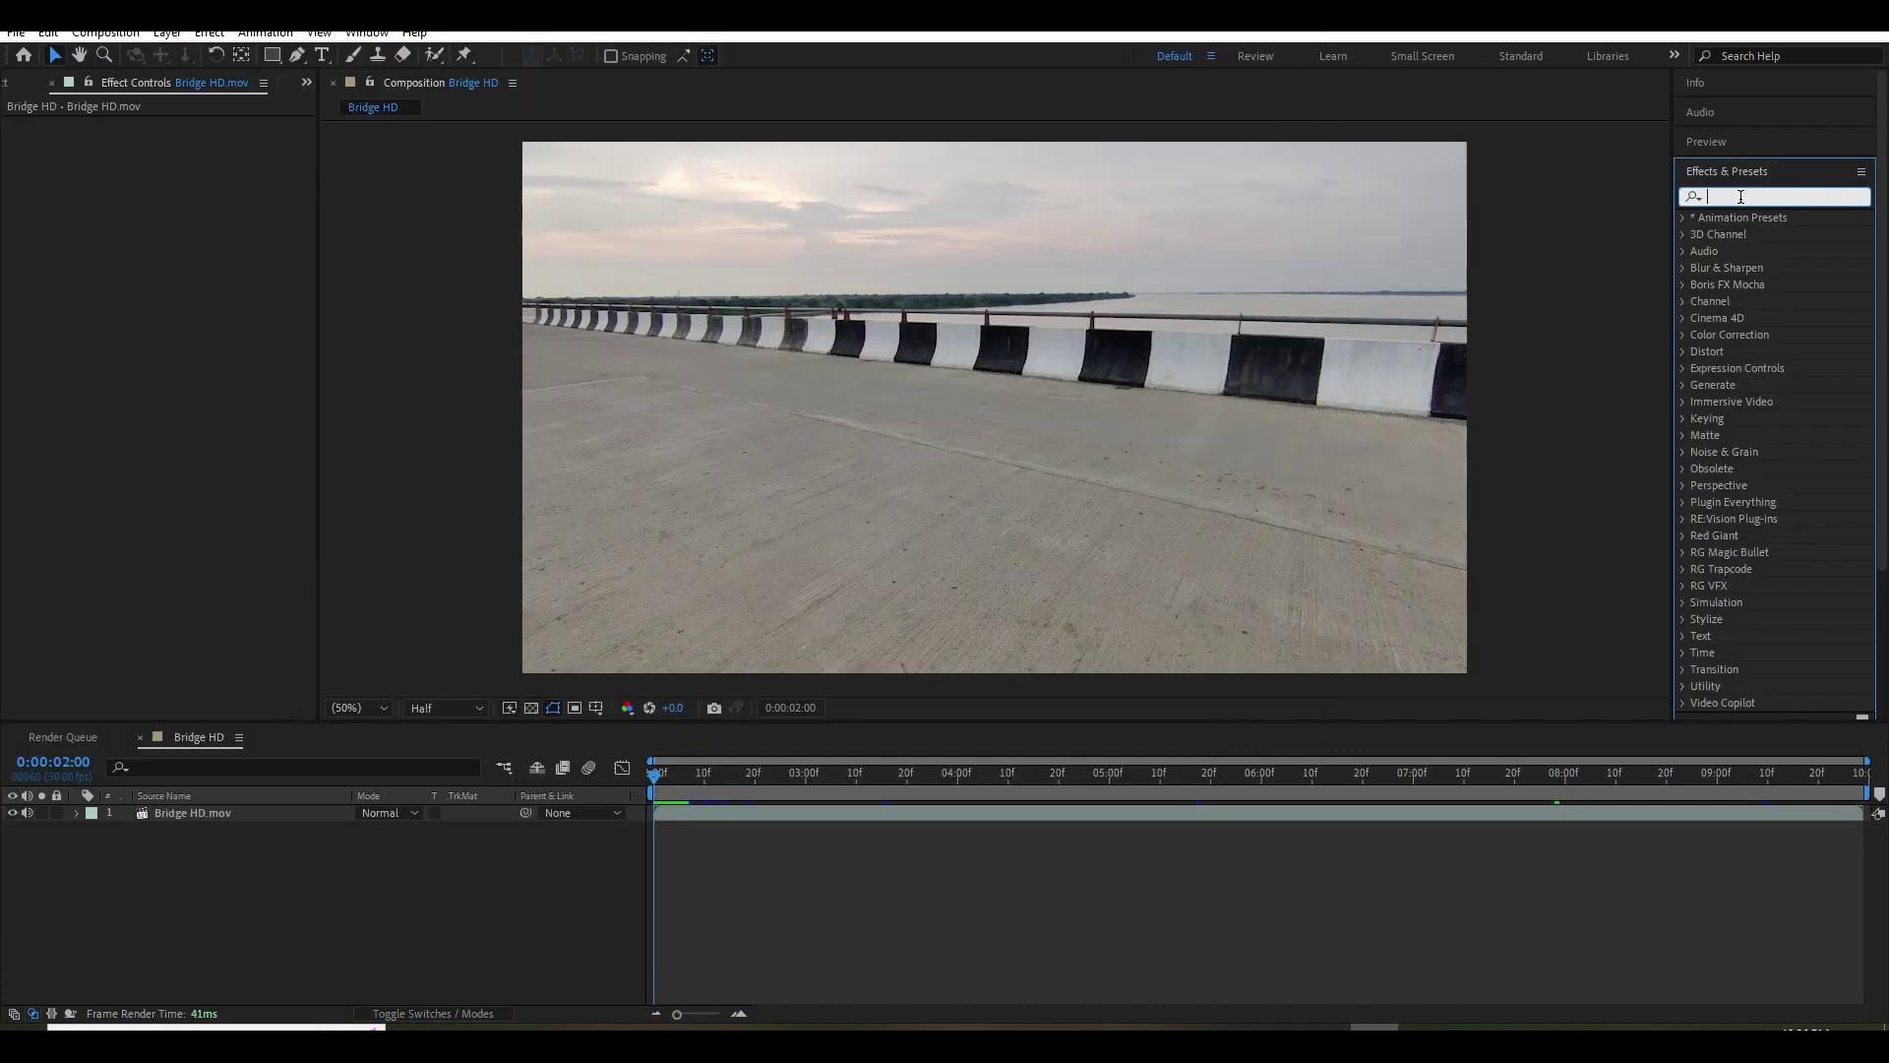
Apply the 3D Camera Tracker effect to the Bridge HD footage and expand its advanced solve details.
text(3)
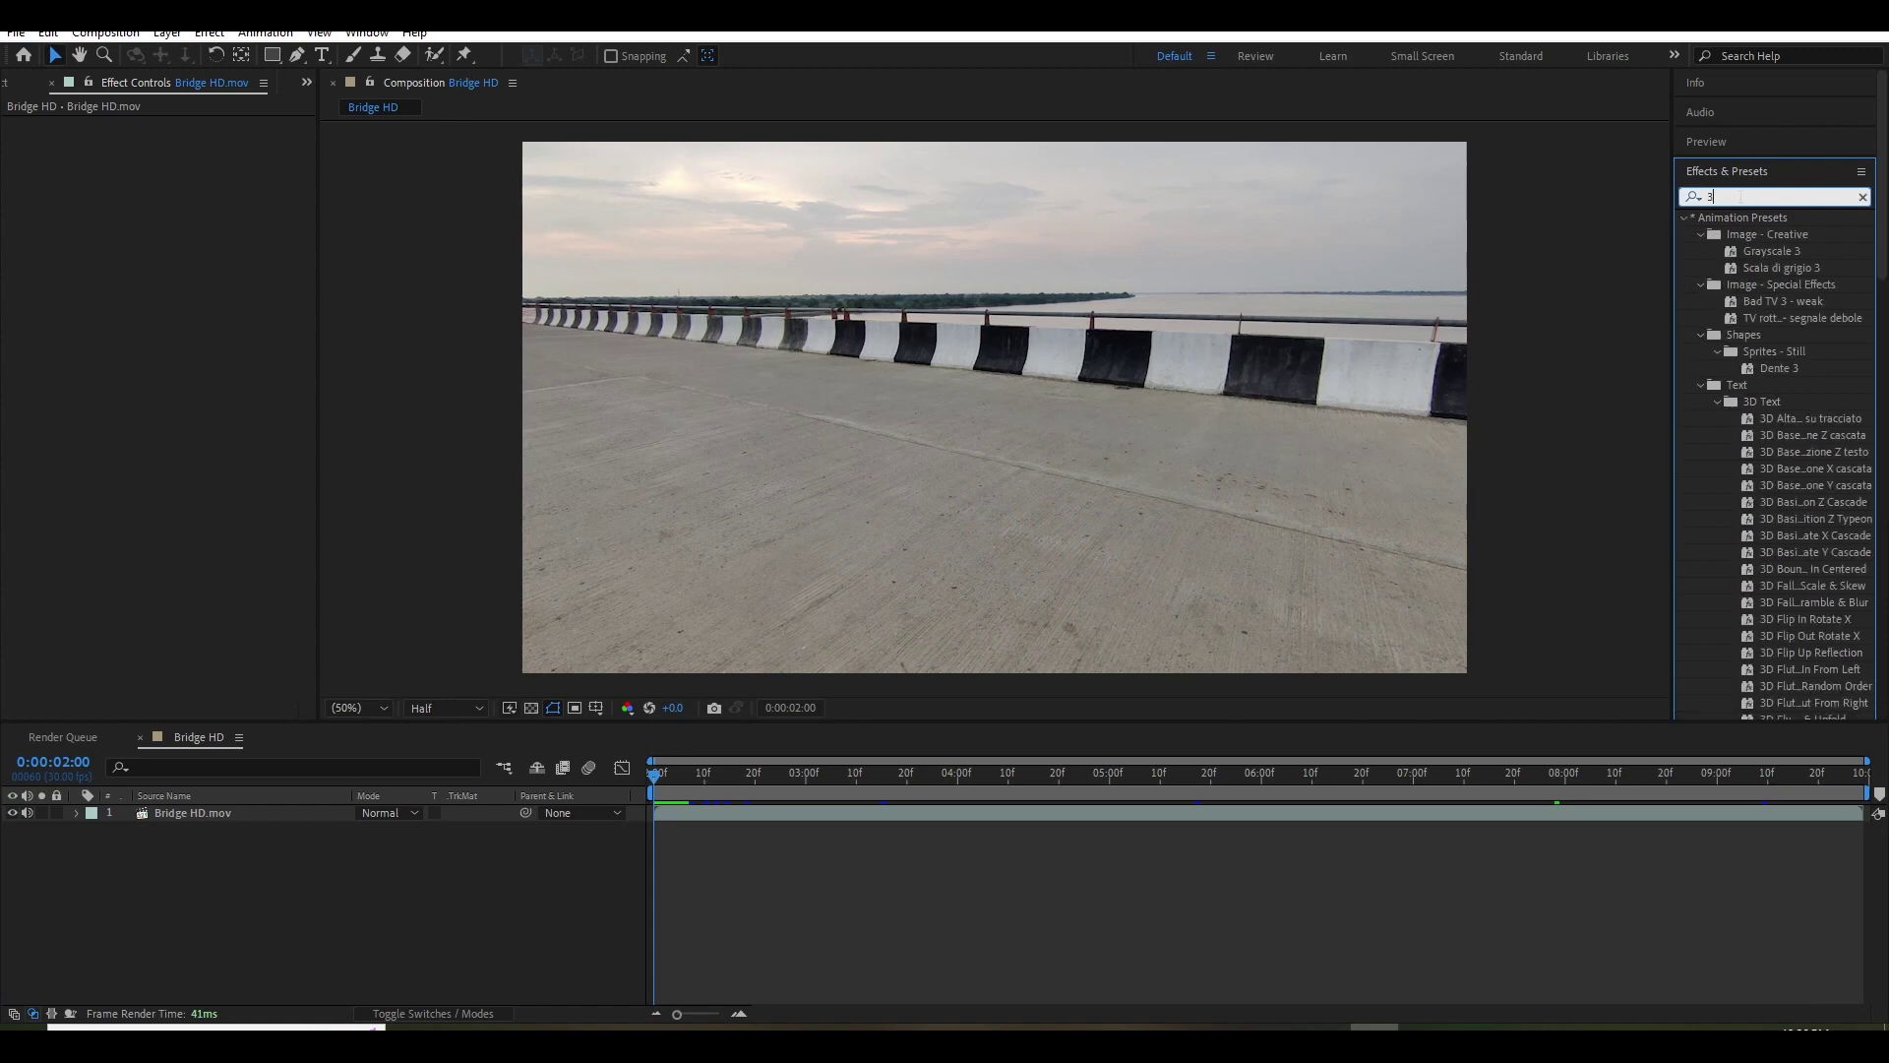
text(d ca)
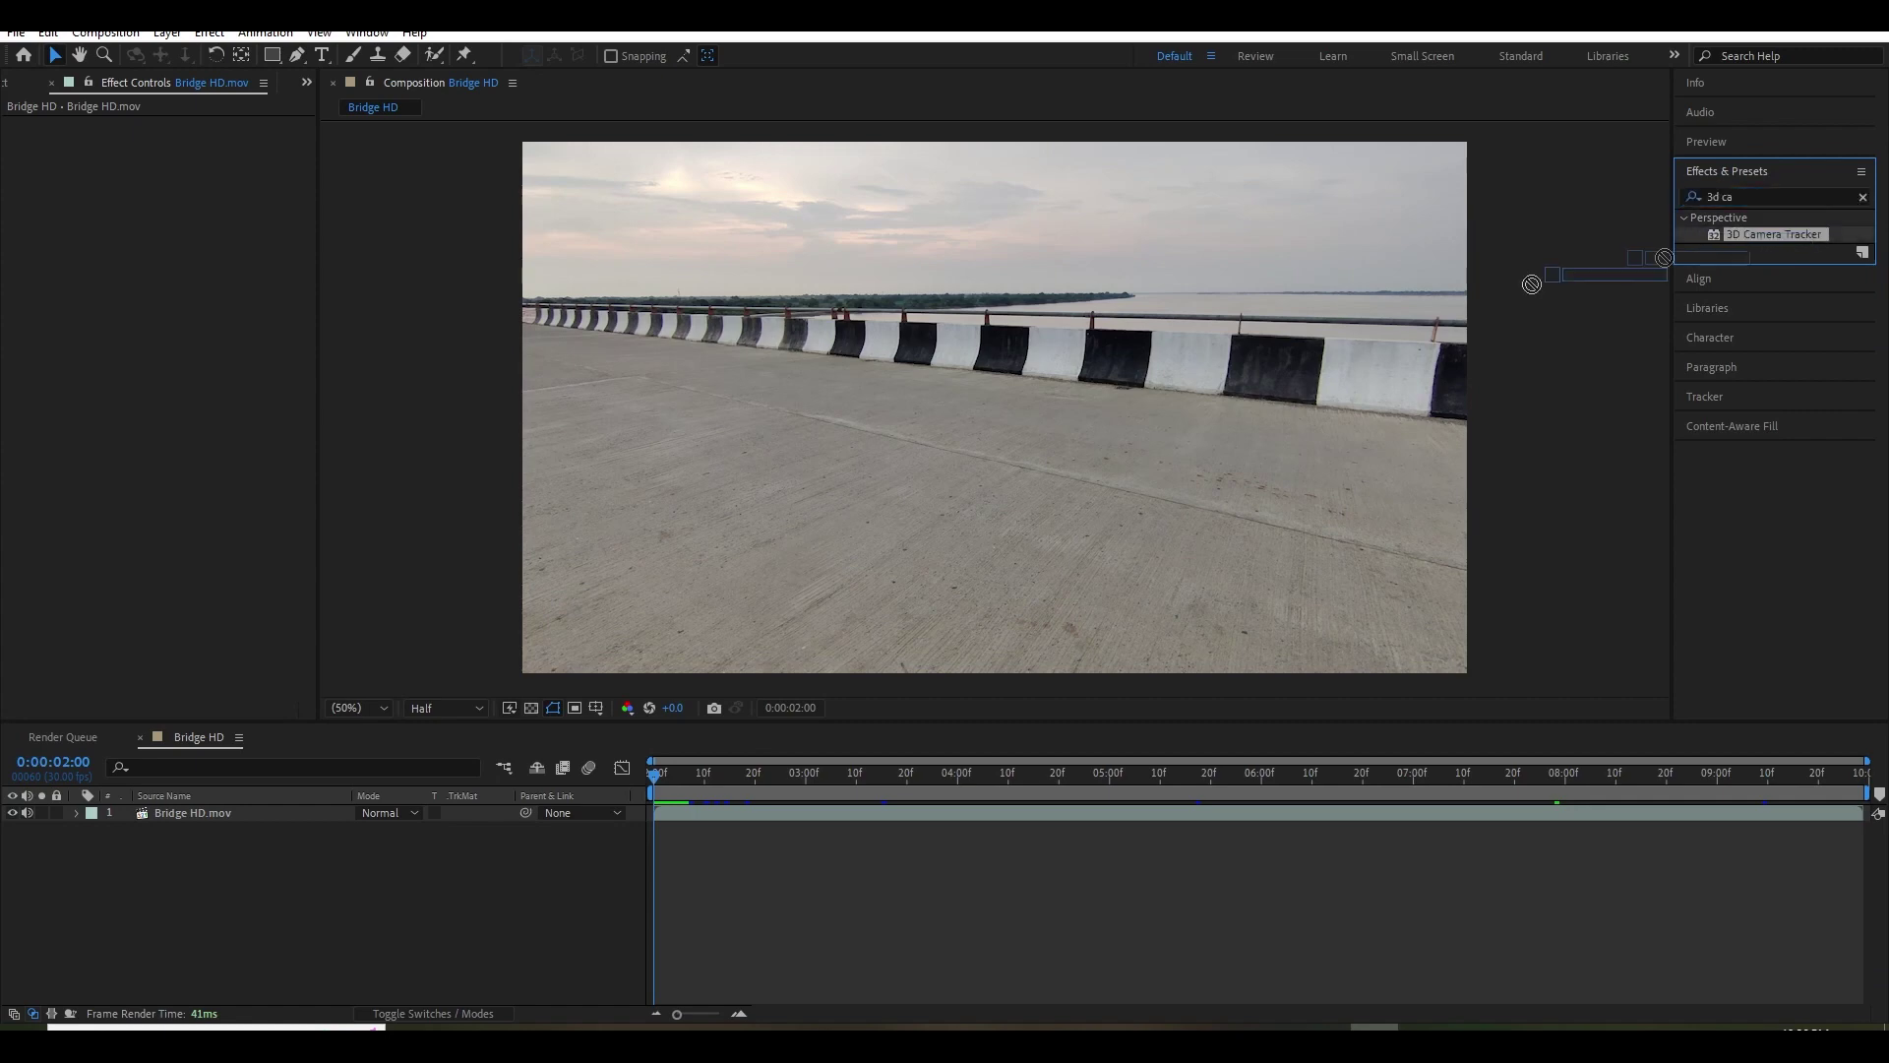
drag(990, 347, 990, 347)
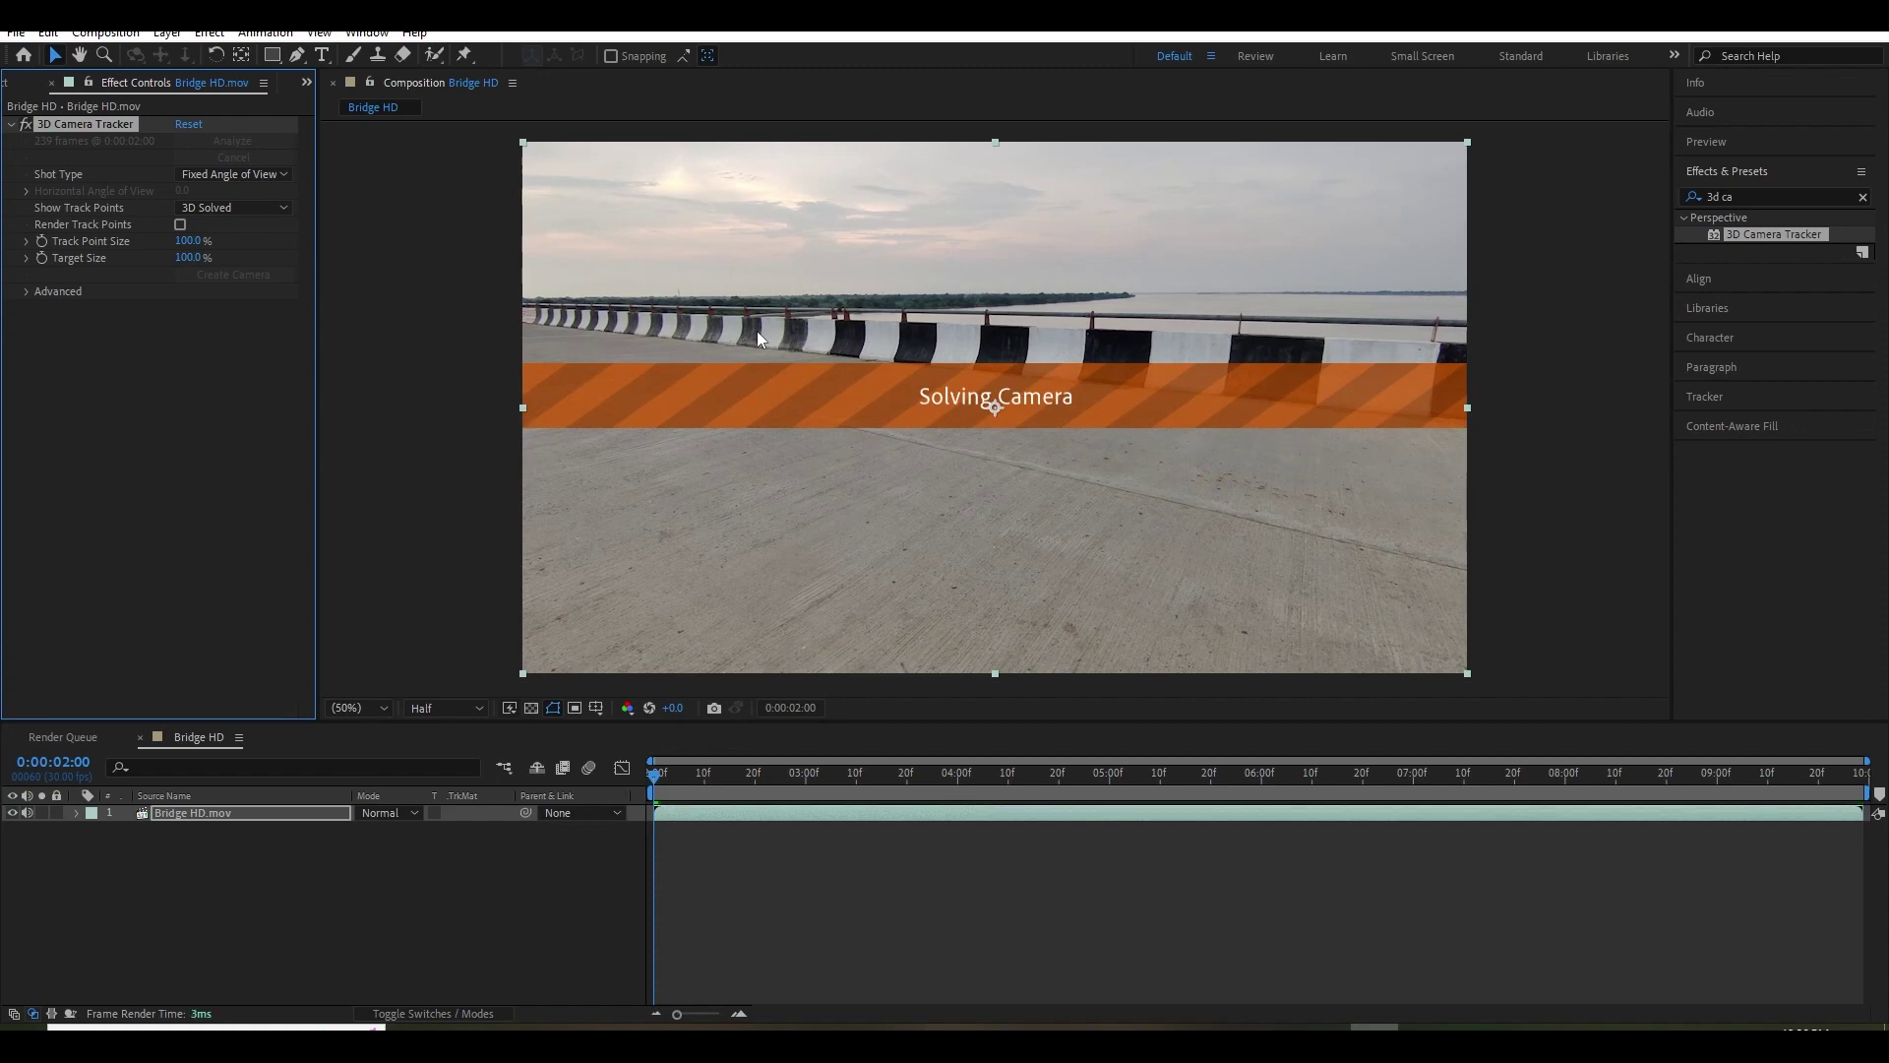
click(27, 292)
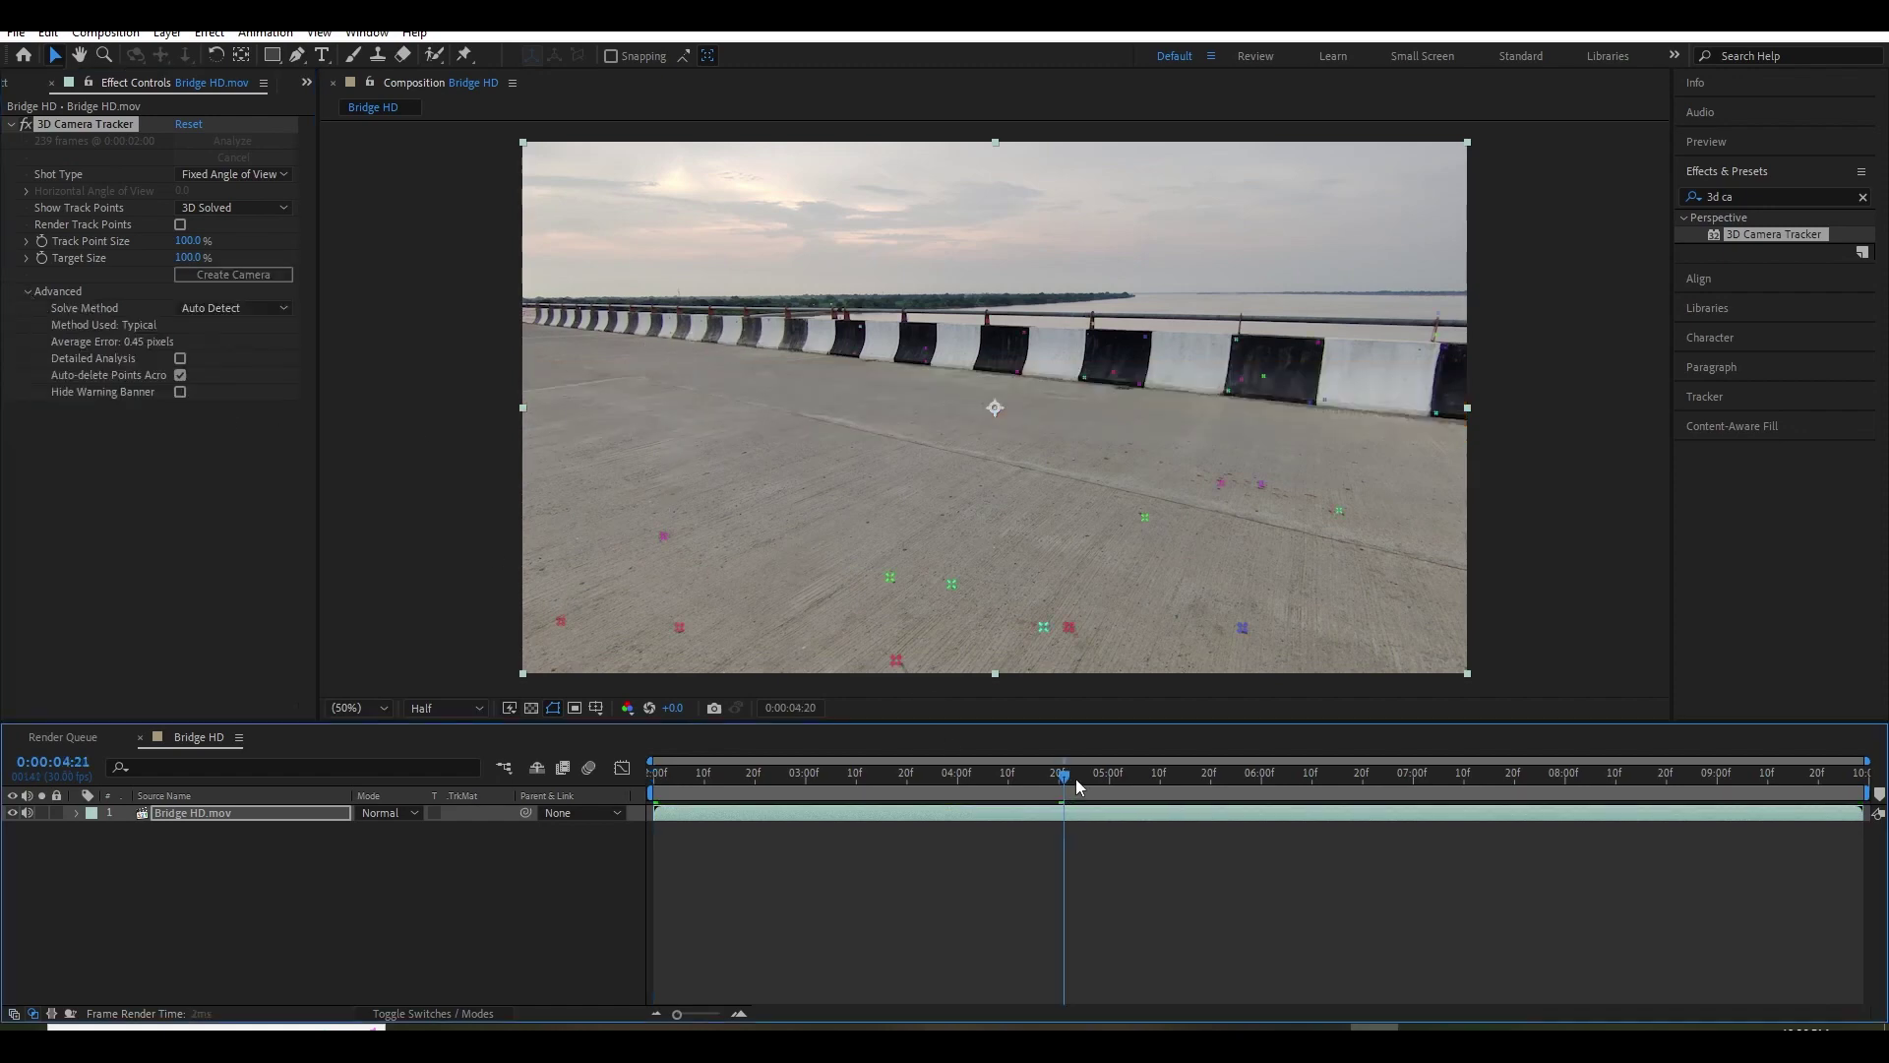
Set the ground plane and origin at track points on the road's centre in the frame at 0:00:04:24.
mouse_move(1077, 785)
mouse_down()
mouse_move(1560, 788)
mouse_move(1079, 779)
mouse_up()
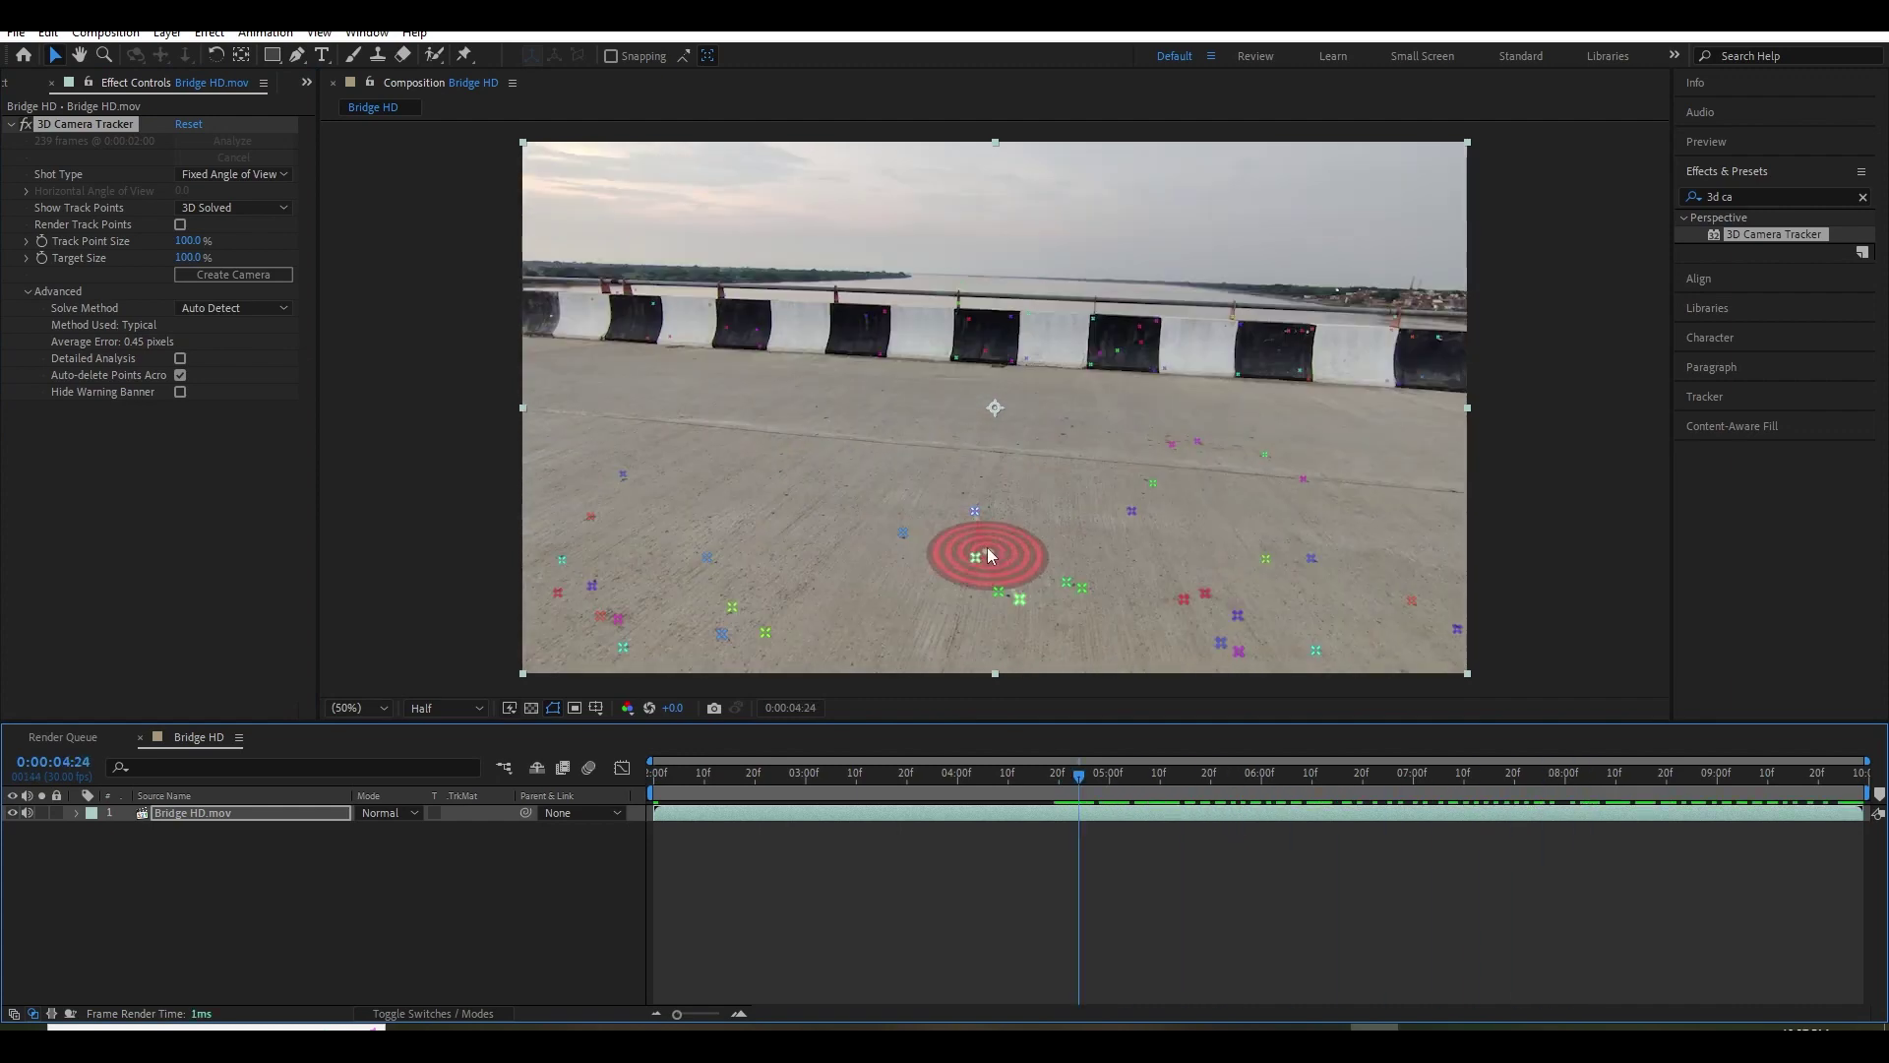
right_click(982, 547)
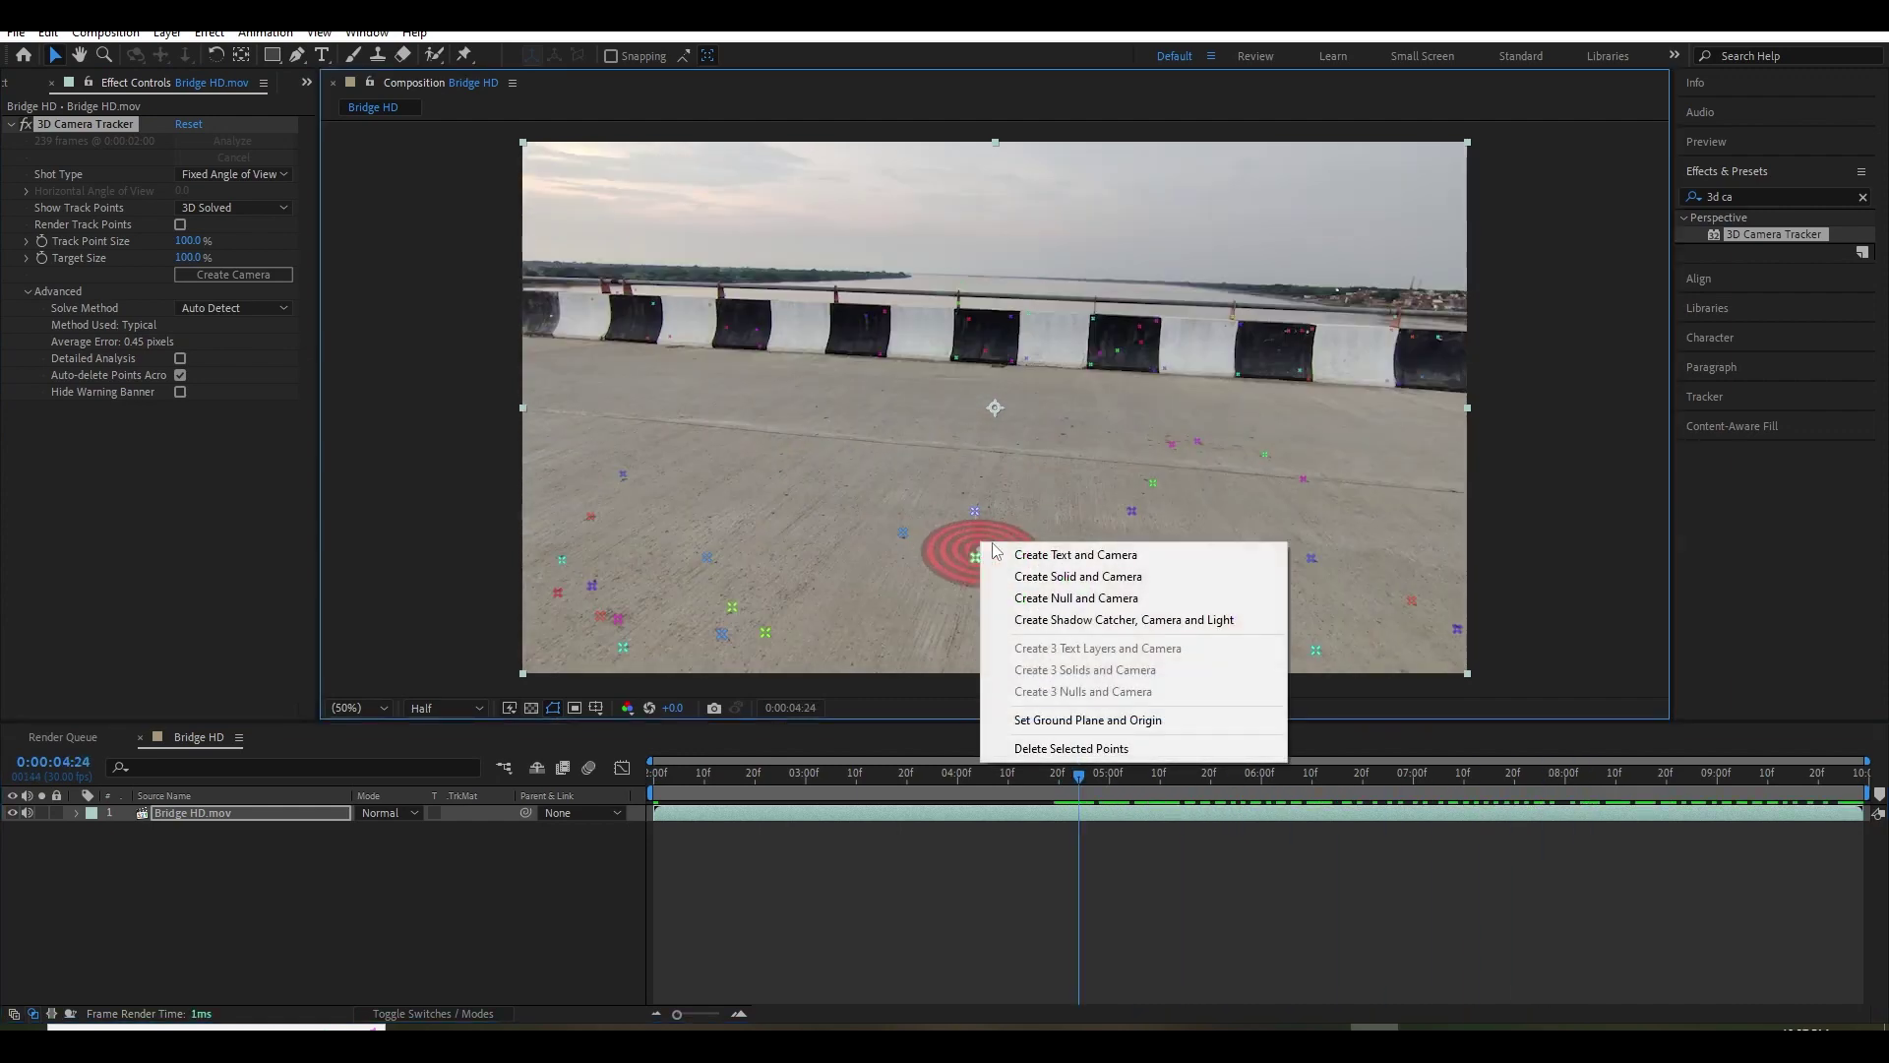
click(1090, 721)
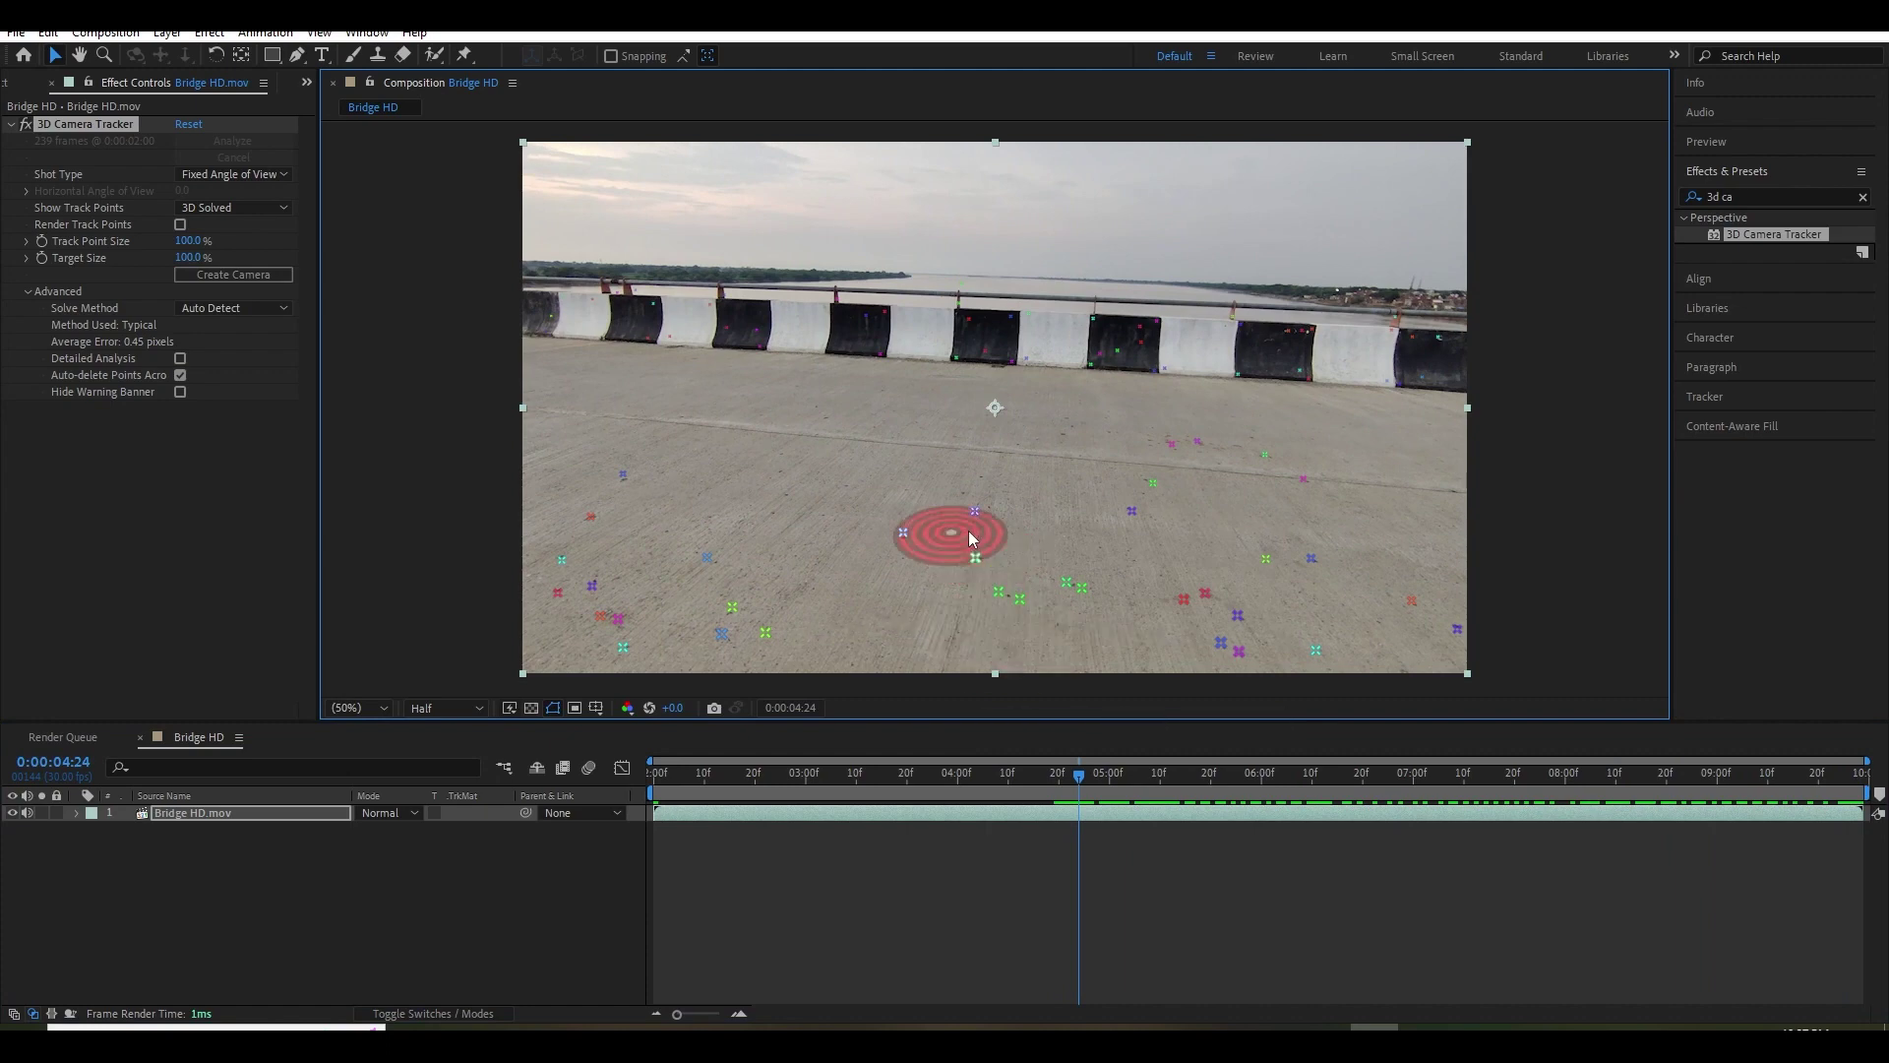
Create a solid and camera at the road's central track points, and another solid at the points near its left side.
right_click(1000, 550)
click(1041, 579)
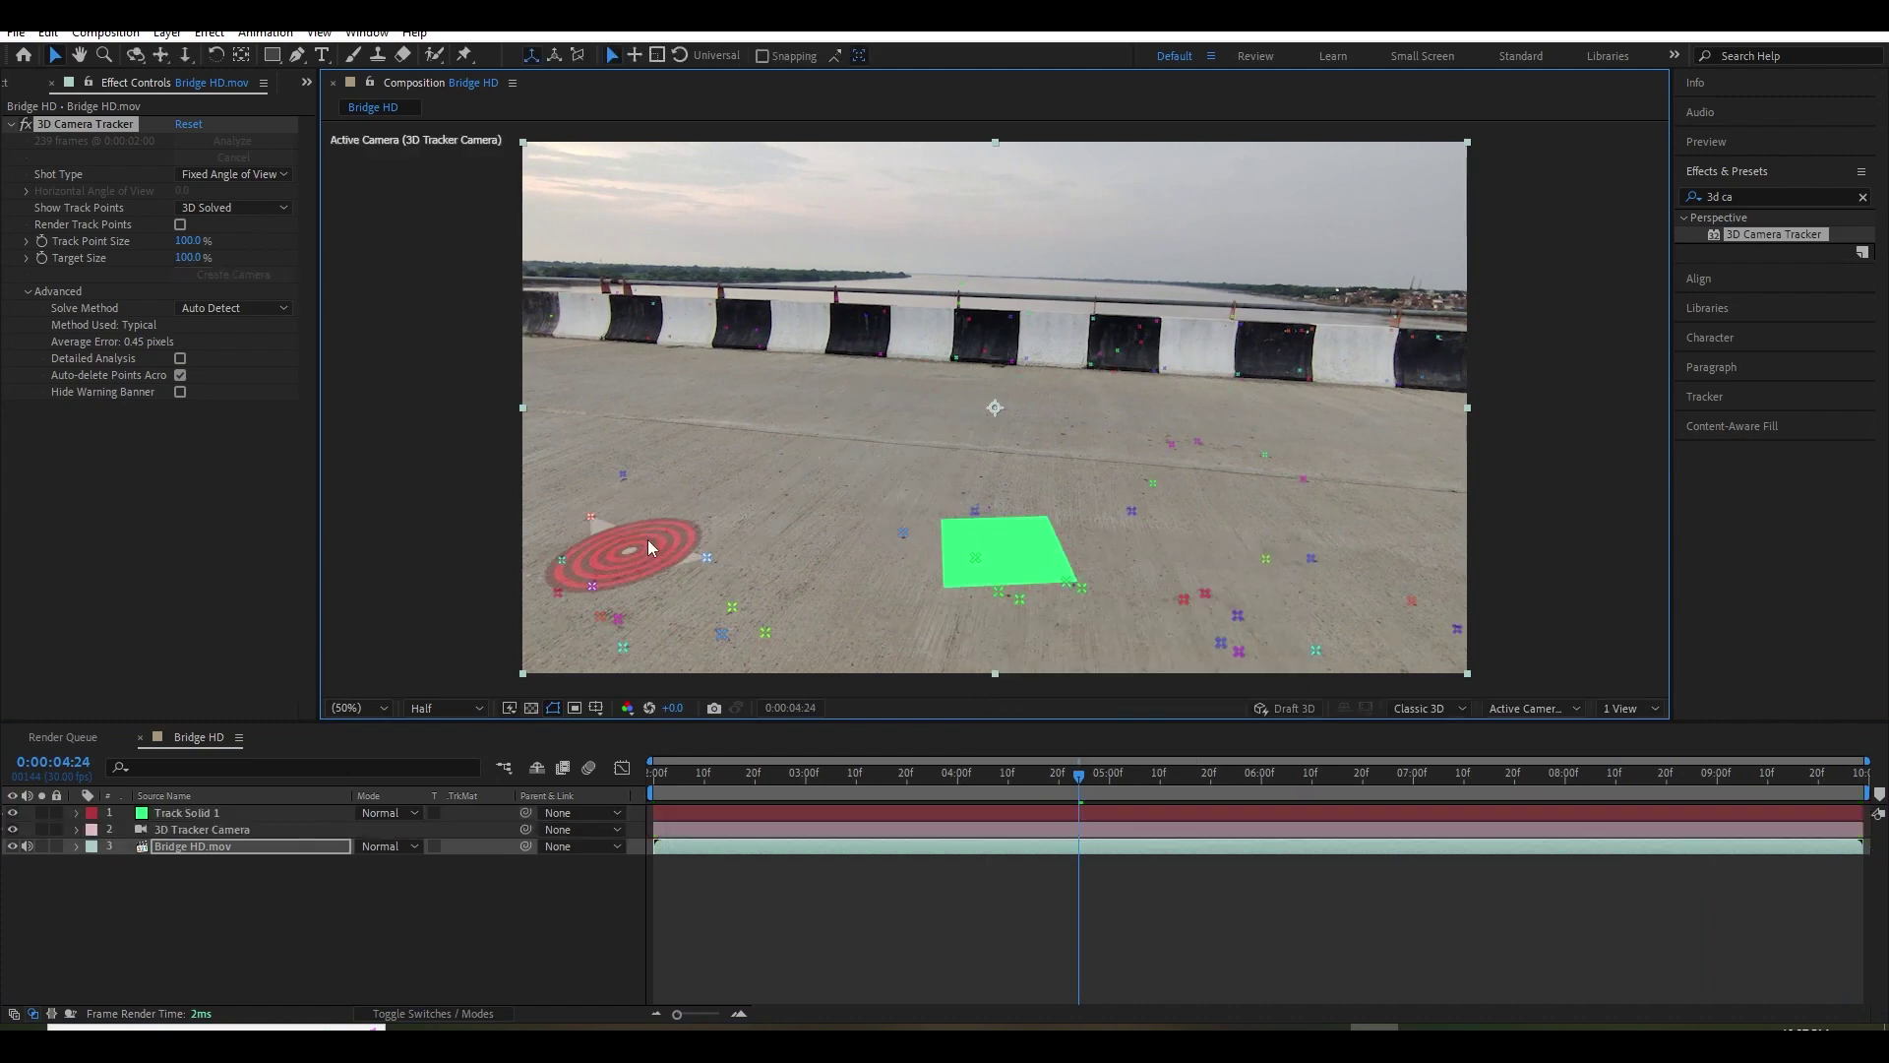
right_click(649, 542)
click(708, 569)
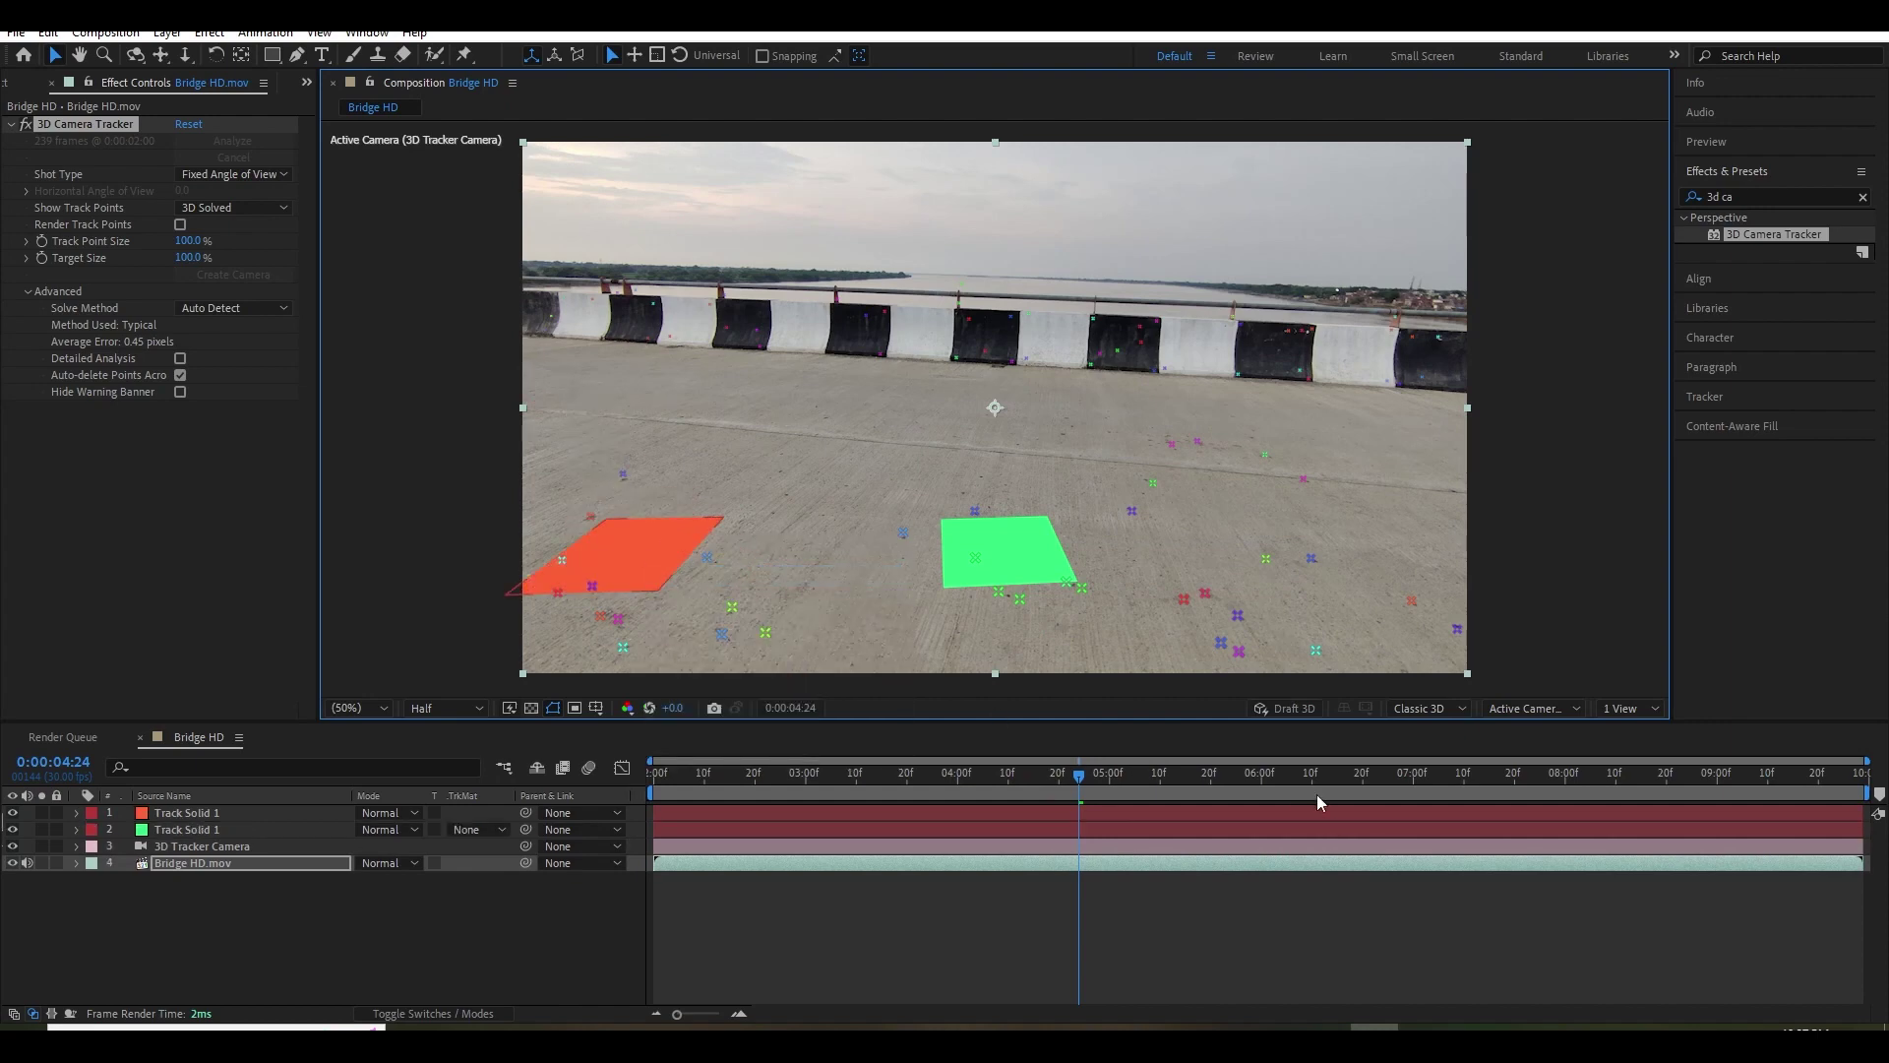
Create a track solid at the points near the road's right side and another at the points farther back, and scrub through the footage.
right_click(1226, 590)
click(1265, 620)
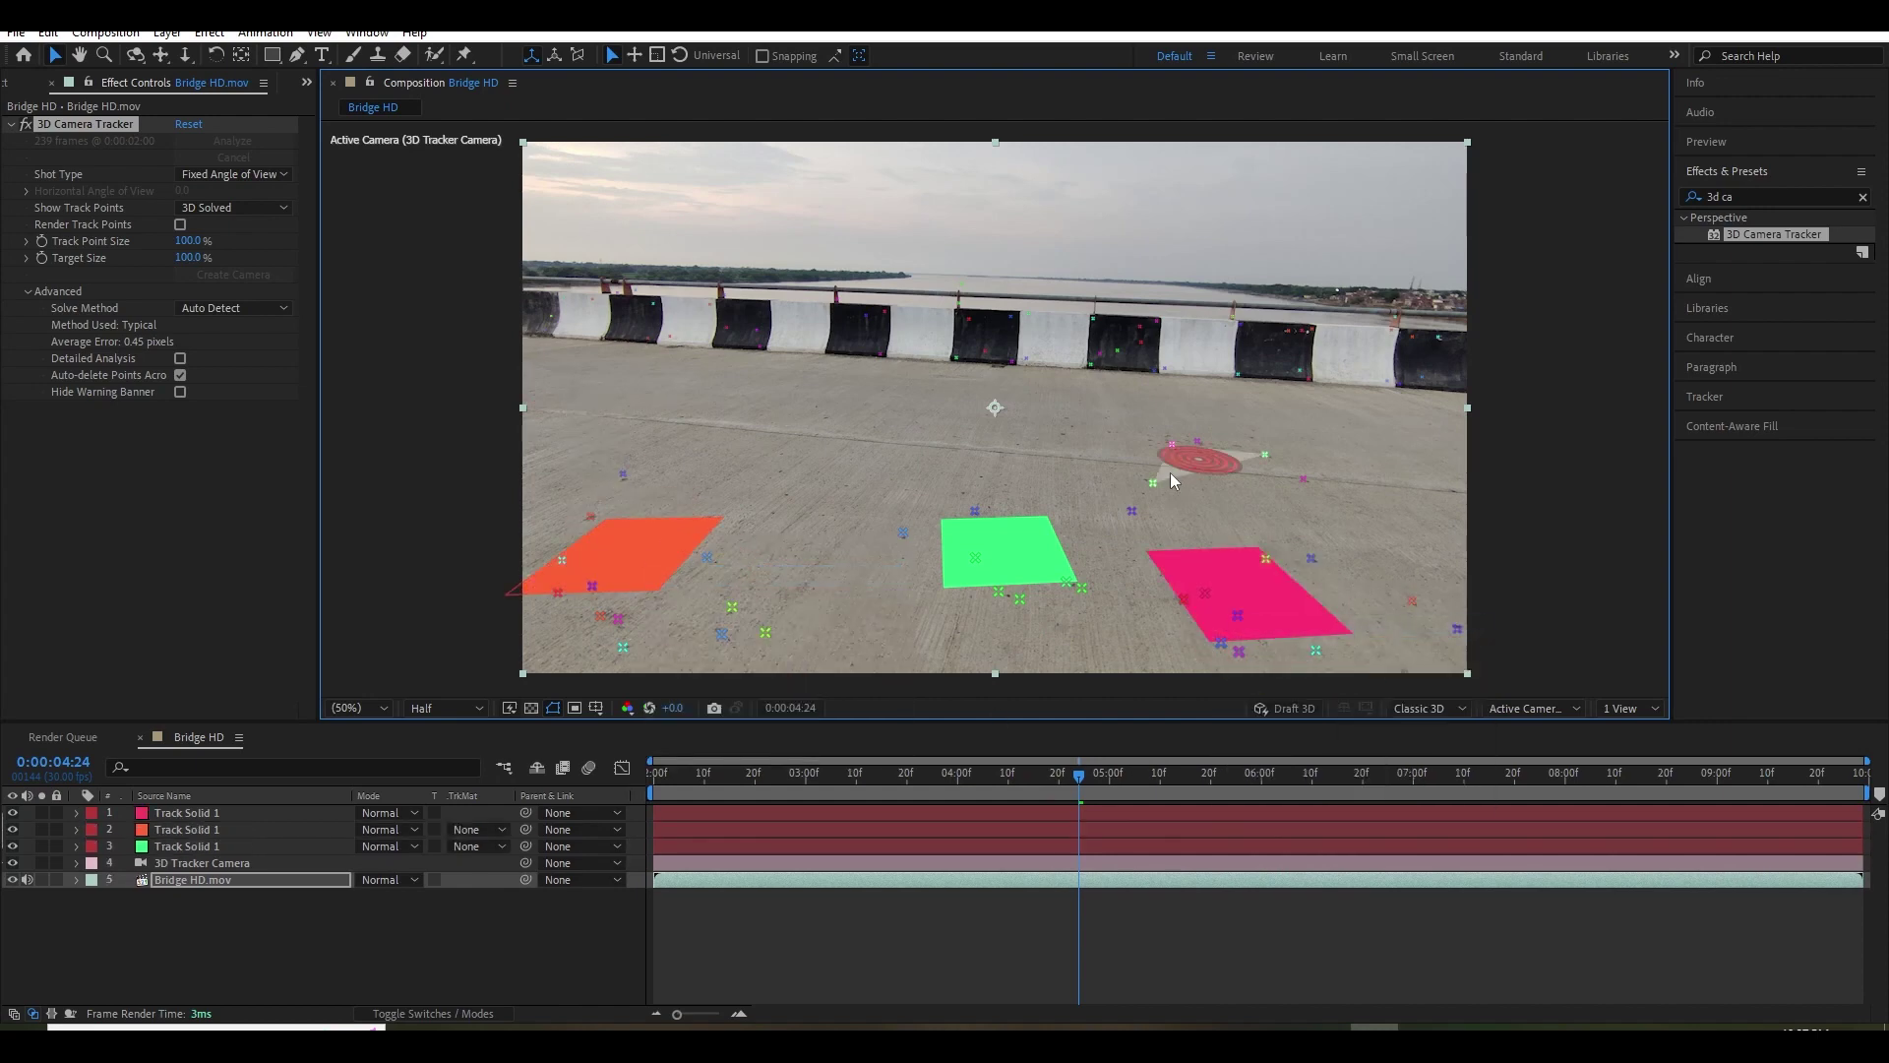
right_click(1184, 457)
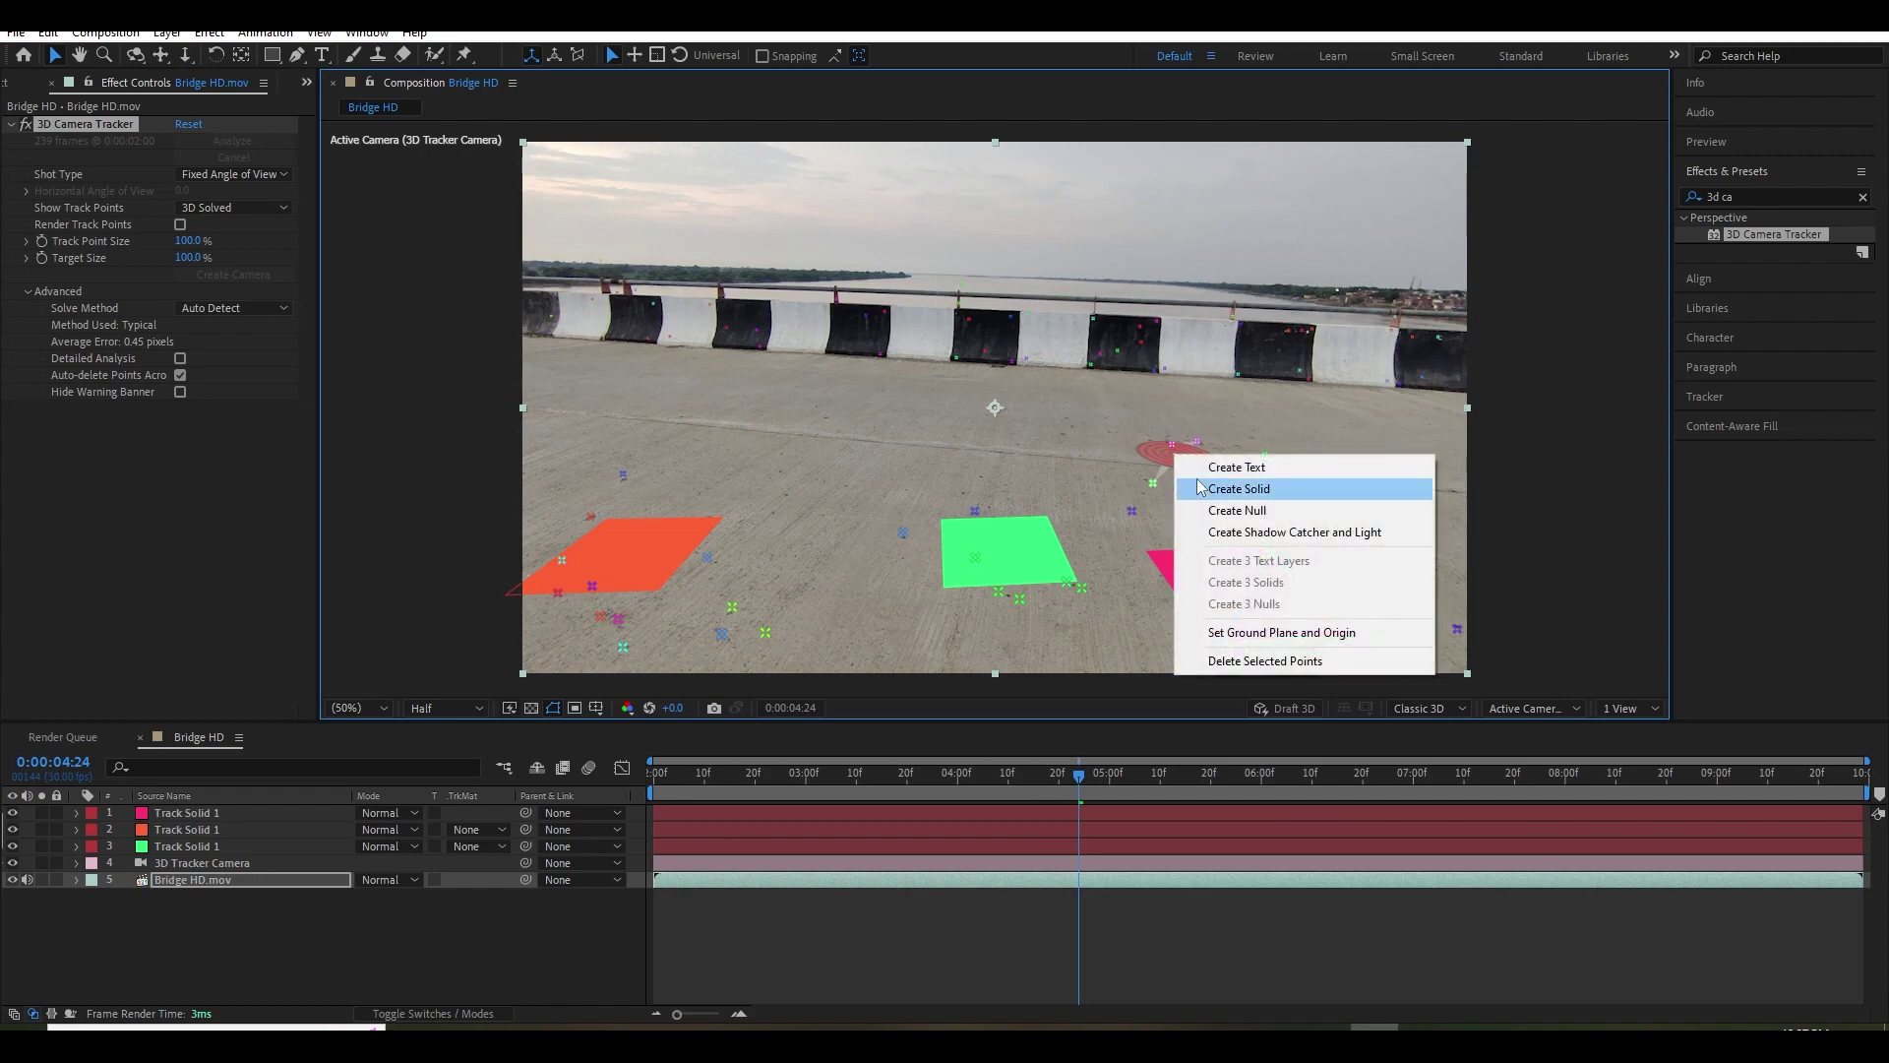
click(1230, 488)
drag(1017, 783, 1852, 830)
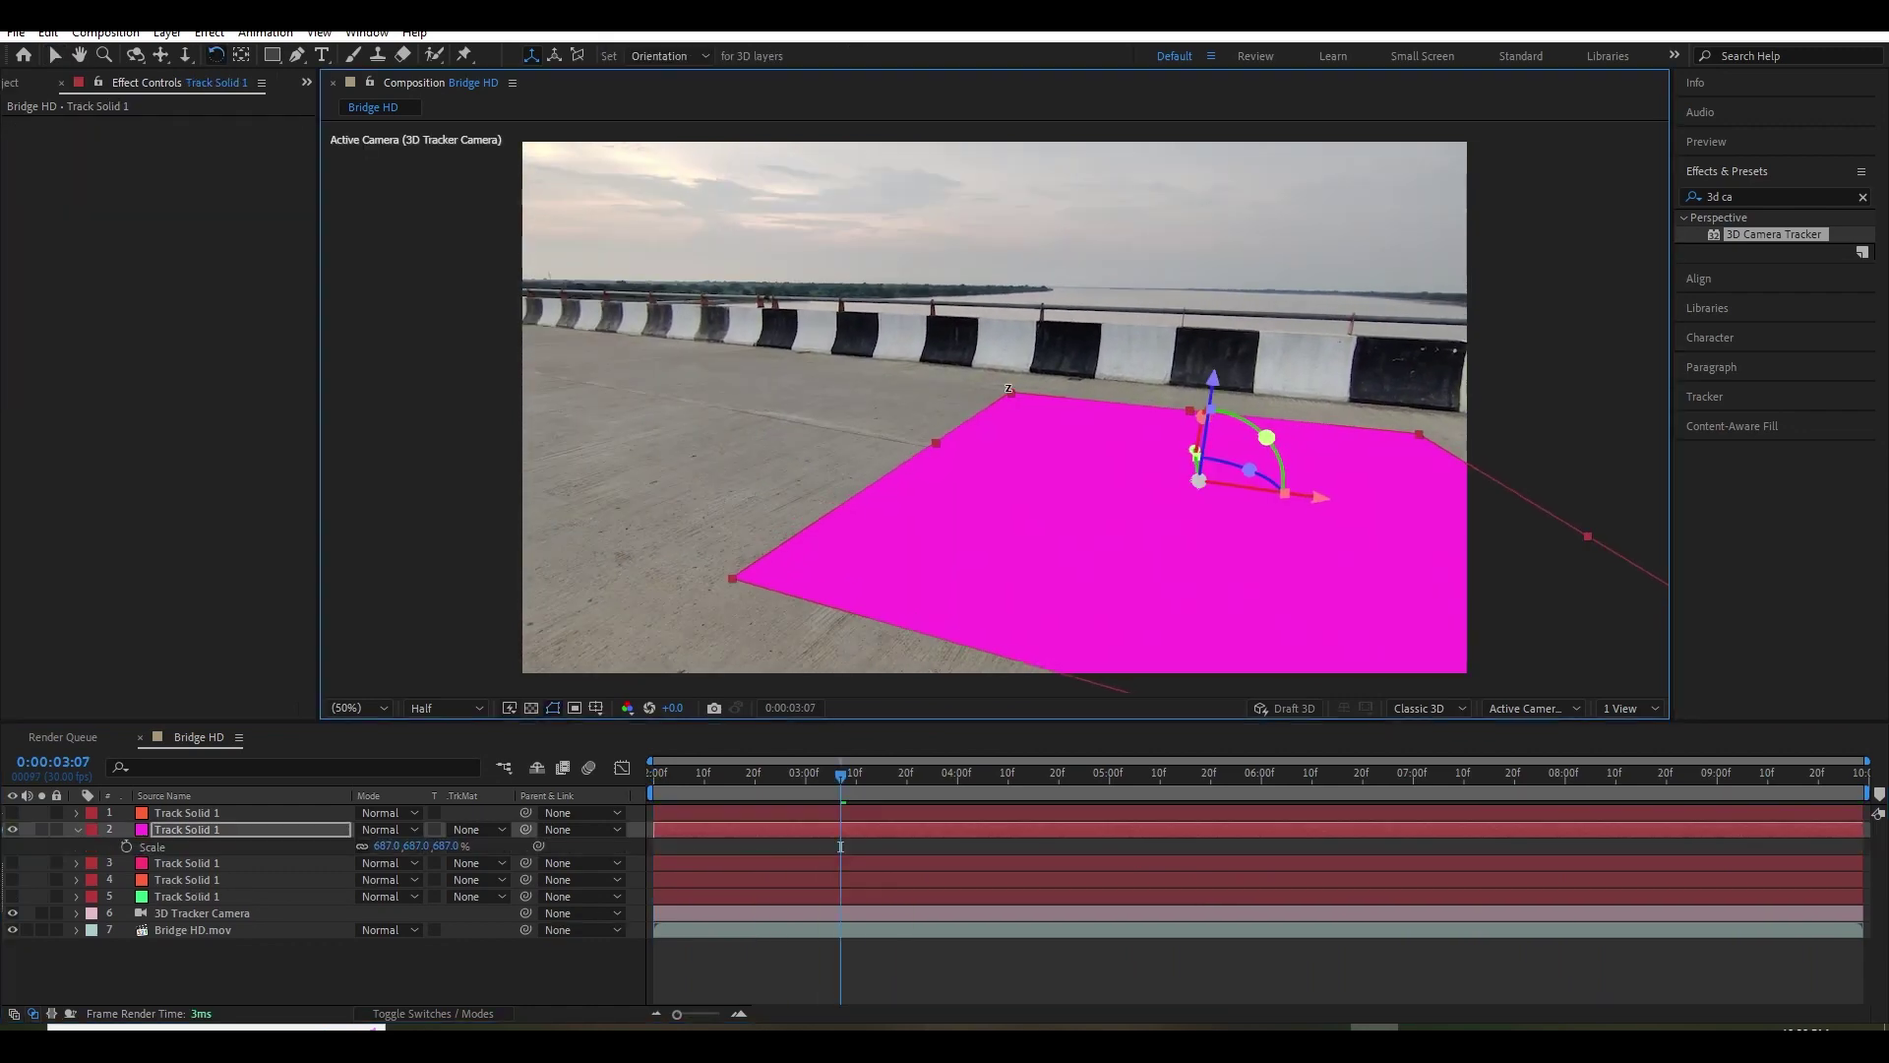
Test the track by previewing a temporary Grid effect on the enlarged magenta solid, and remove the effect.
key(ctrl+space)
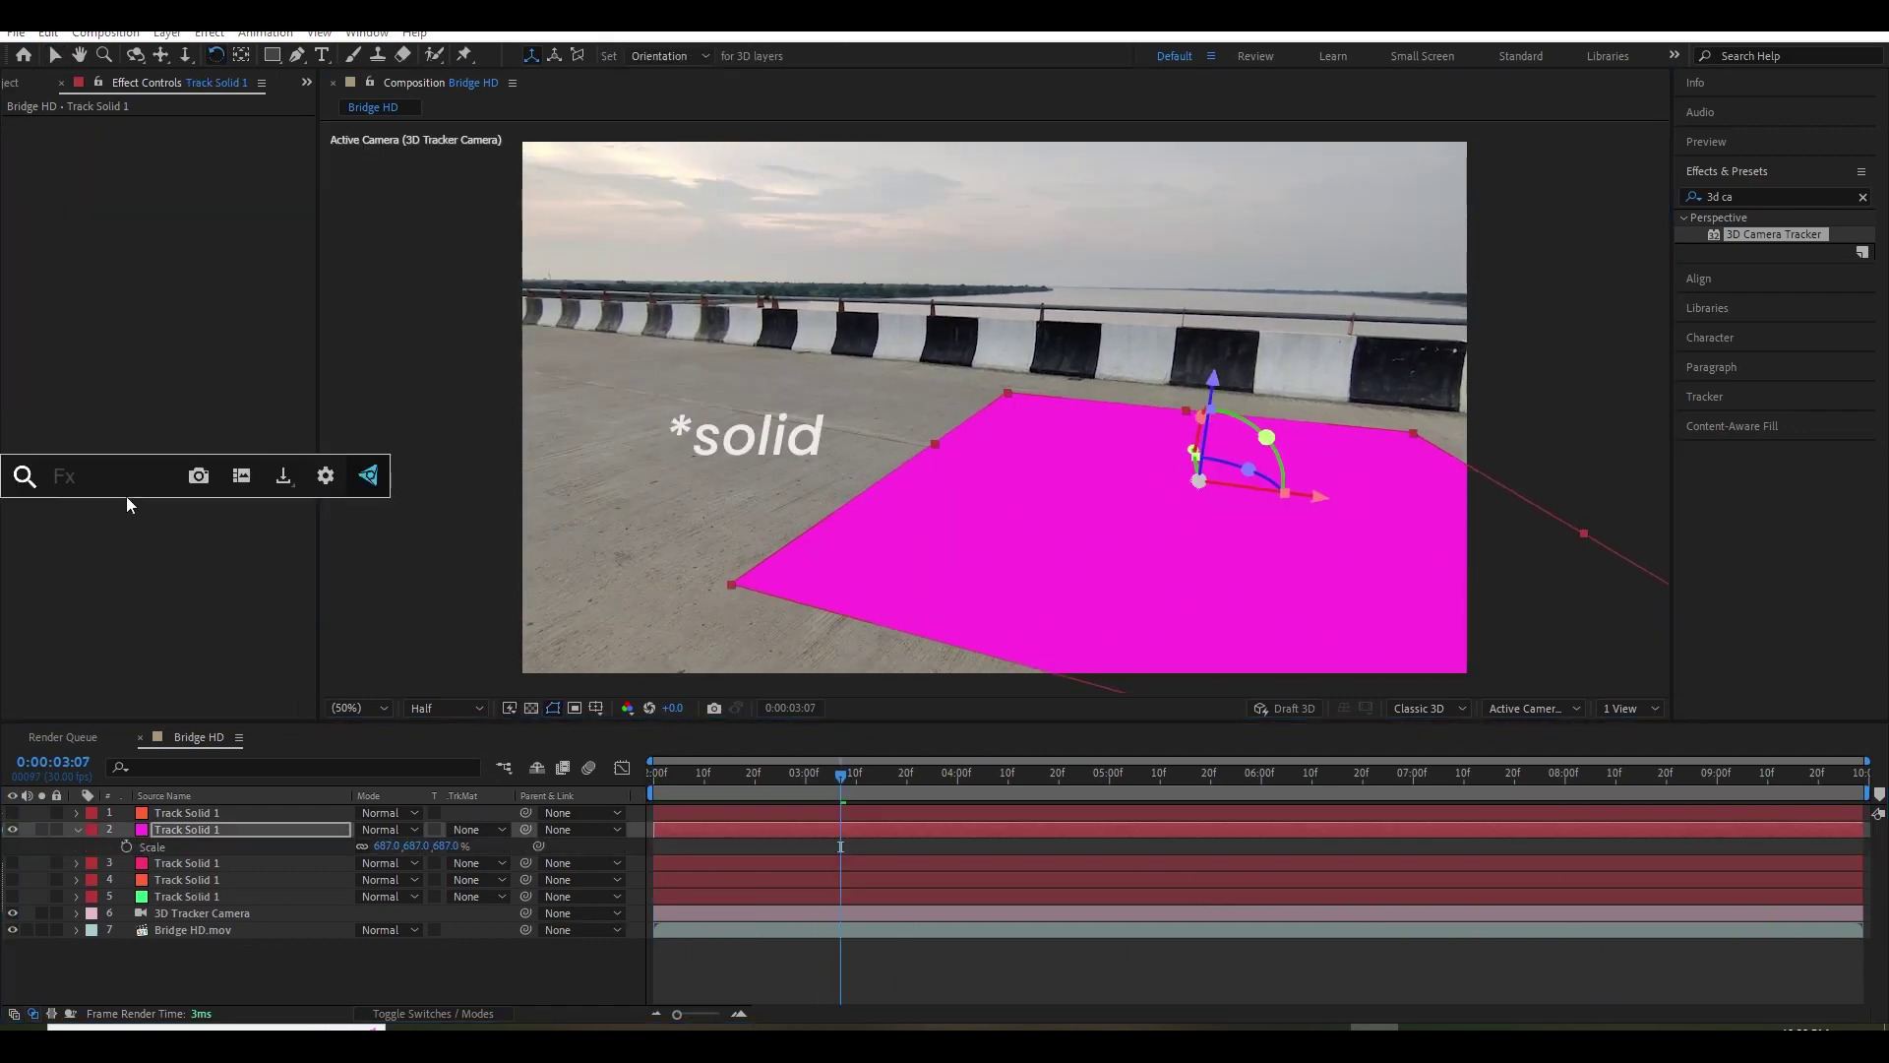
text(gr)
click(120, 563)
key(v)
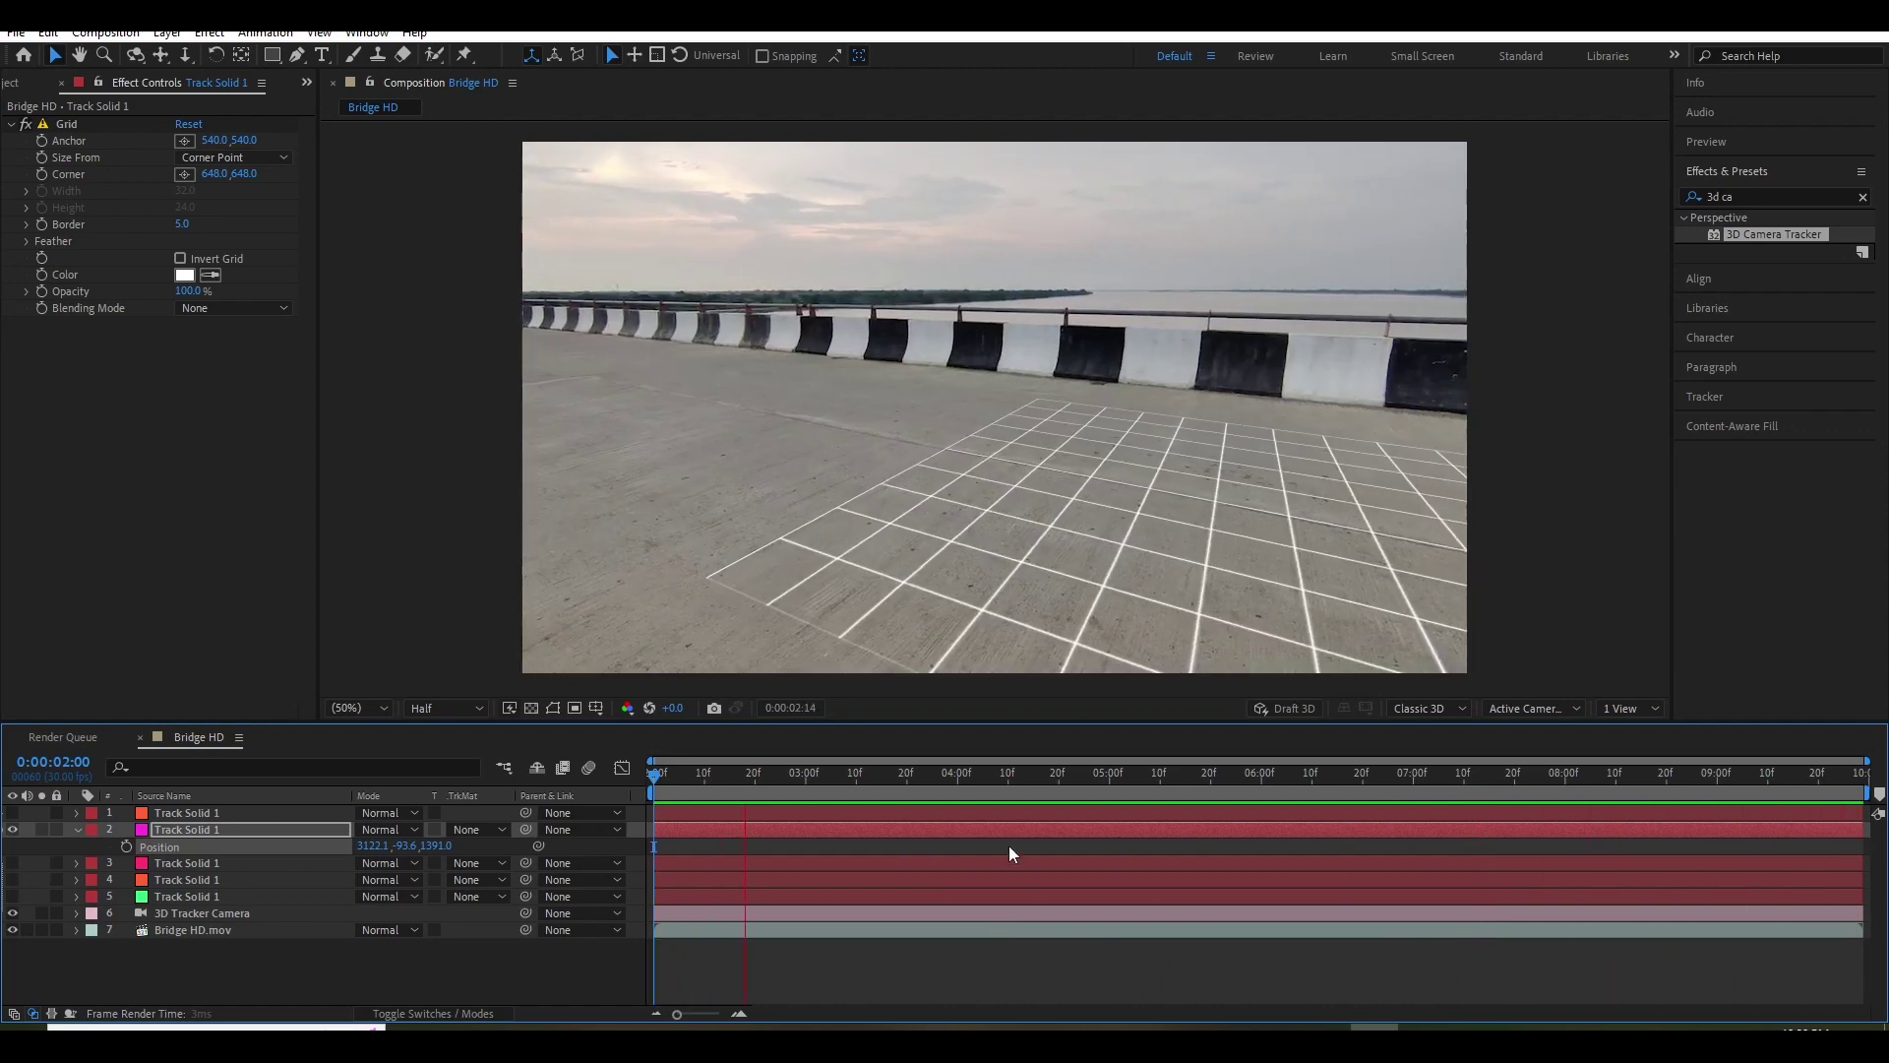
key(space)
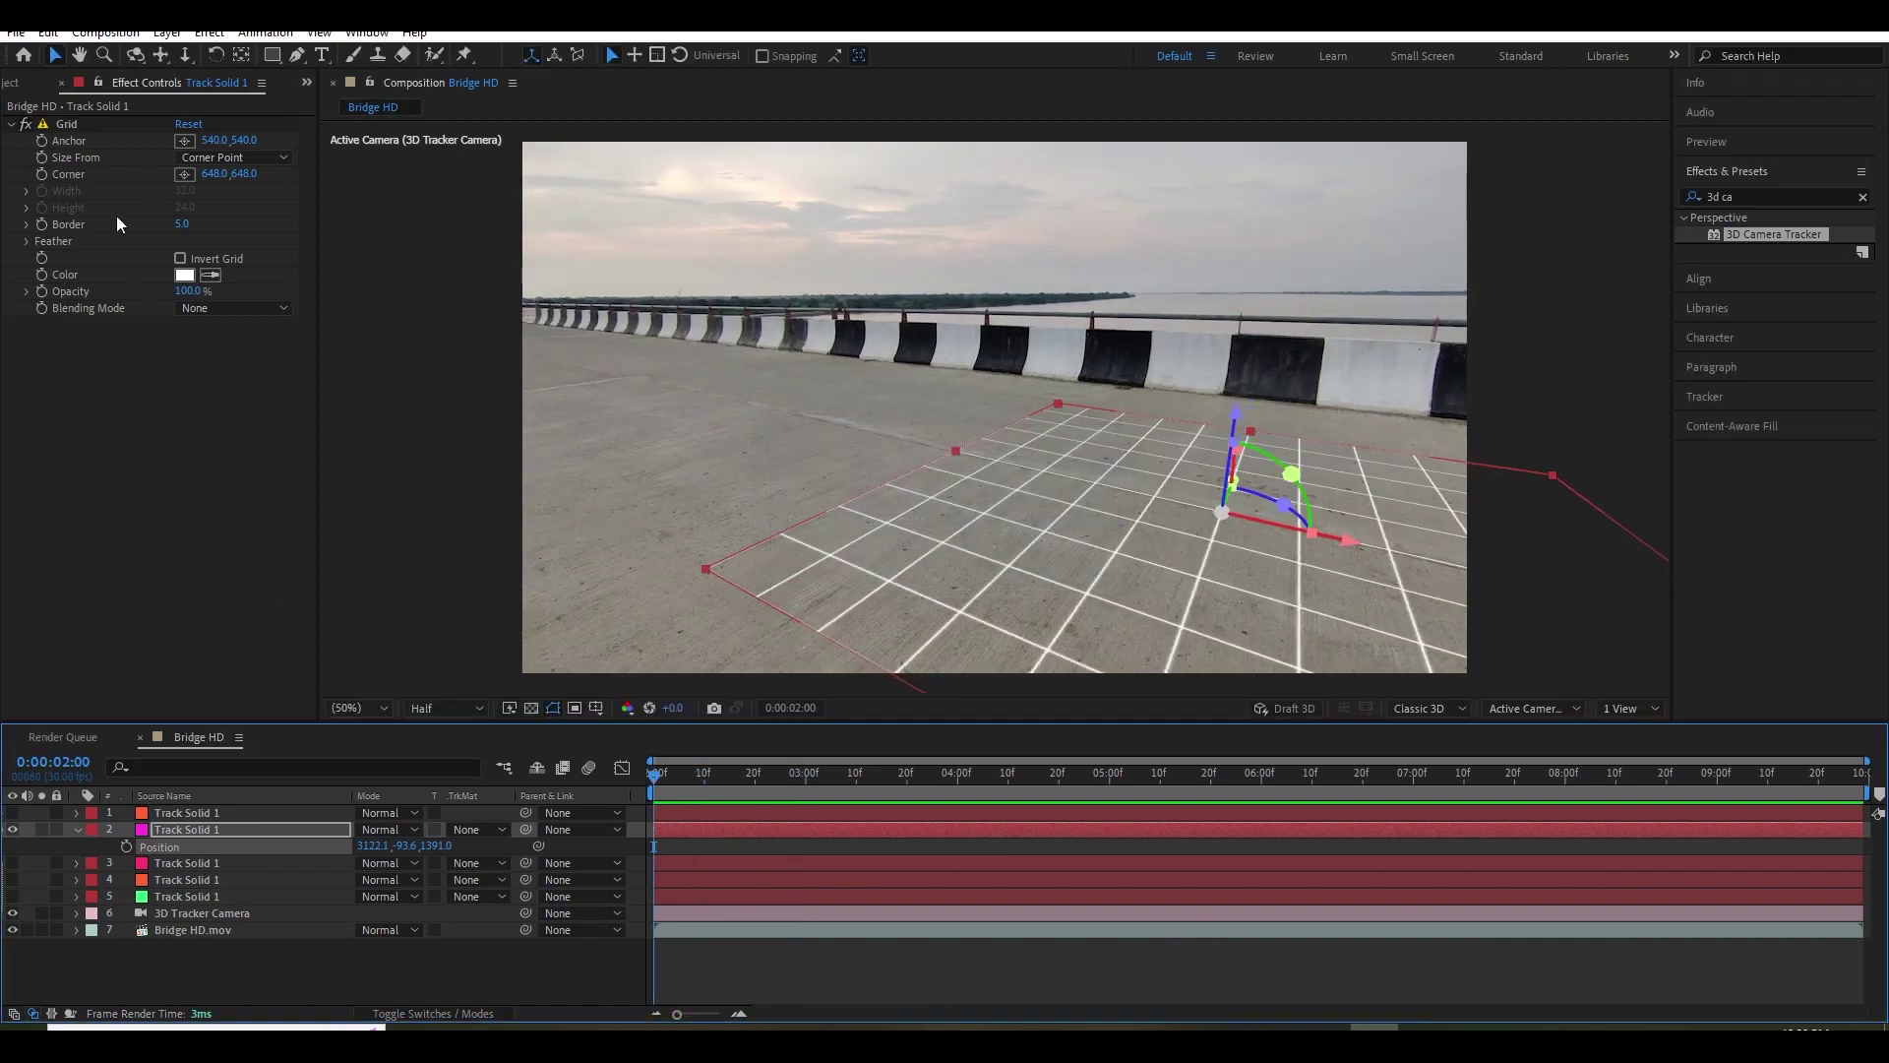
click(78, 123)
key(Delete)
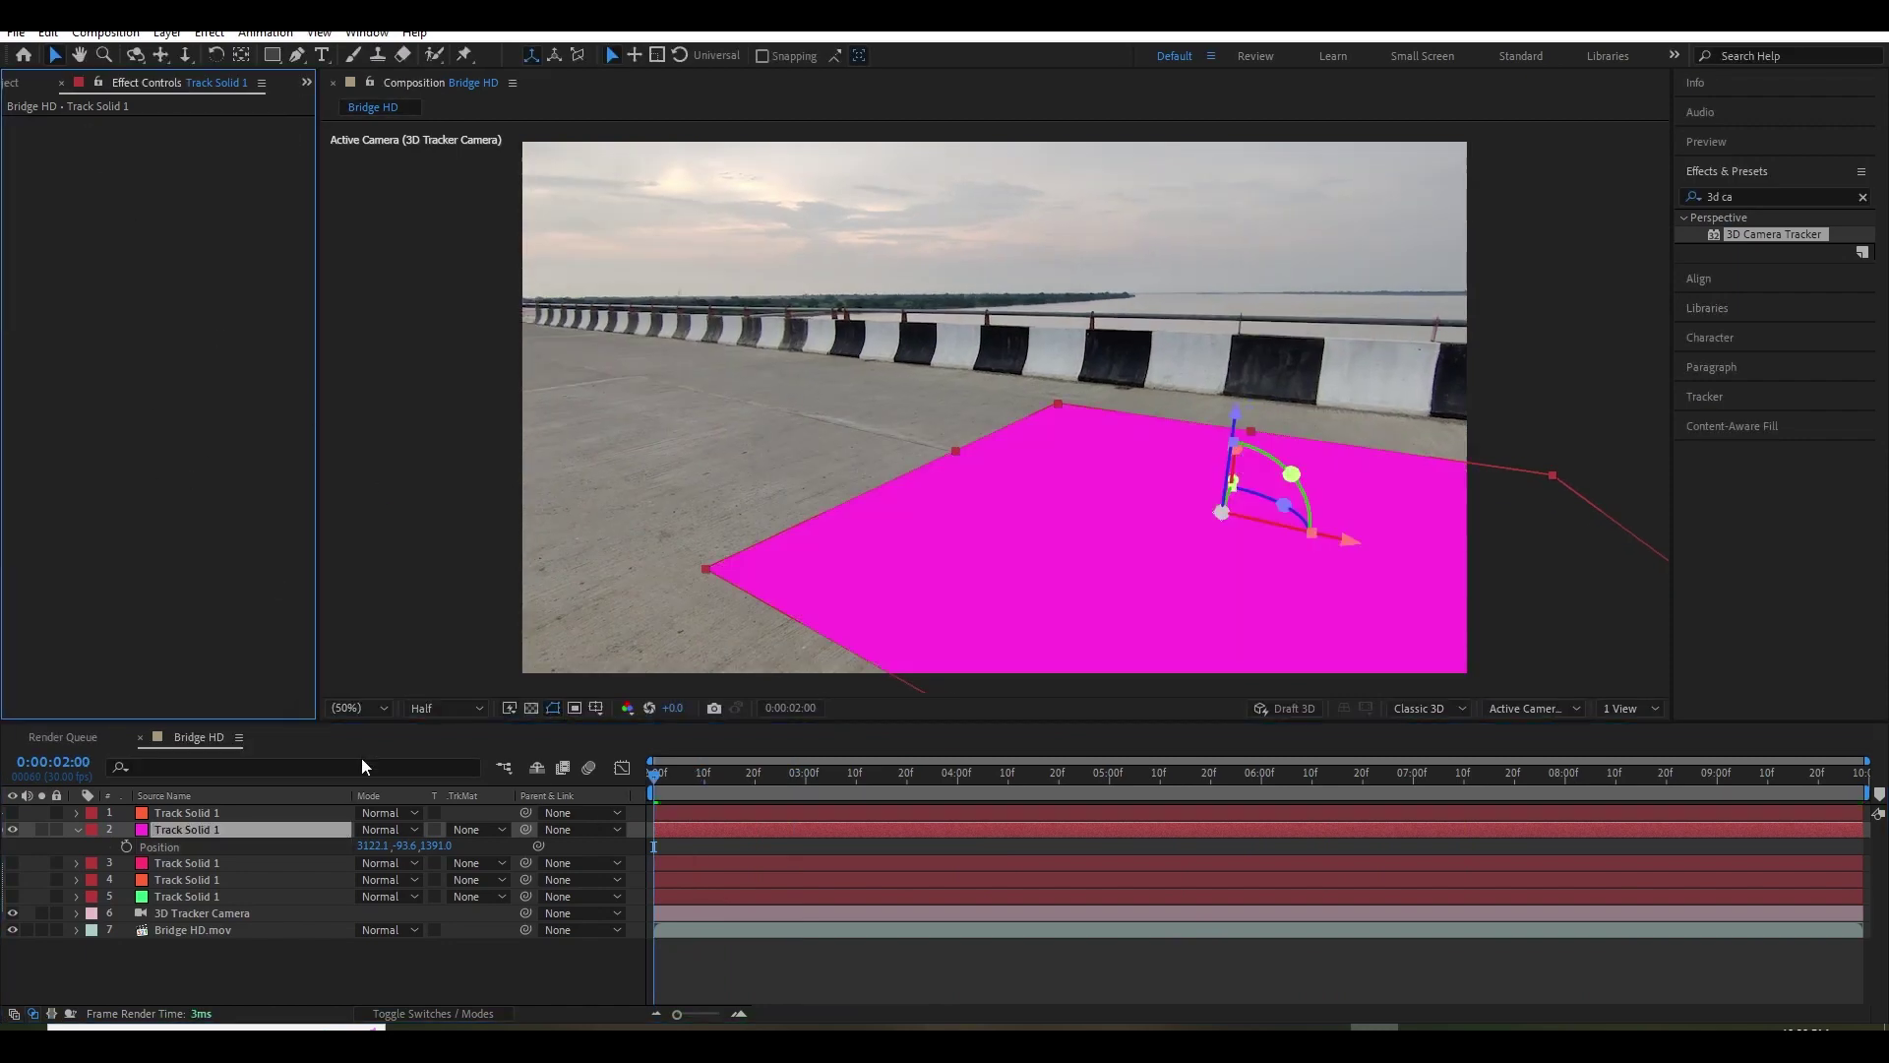
Rename the magenta track solid as ground and move it above all the other layers.
click(199, 824)
key(Return)
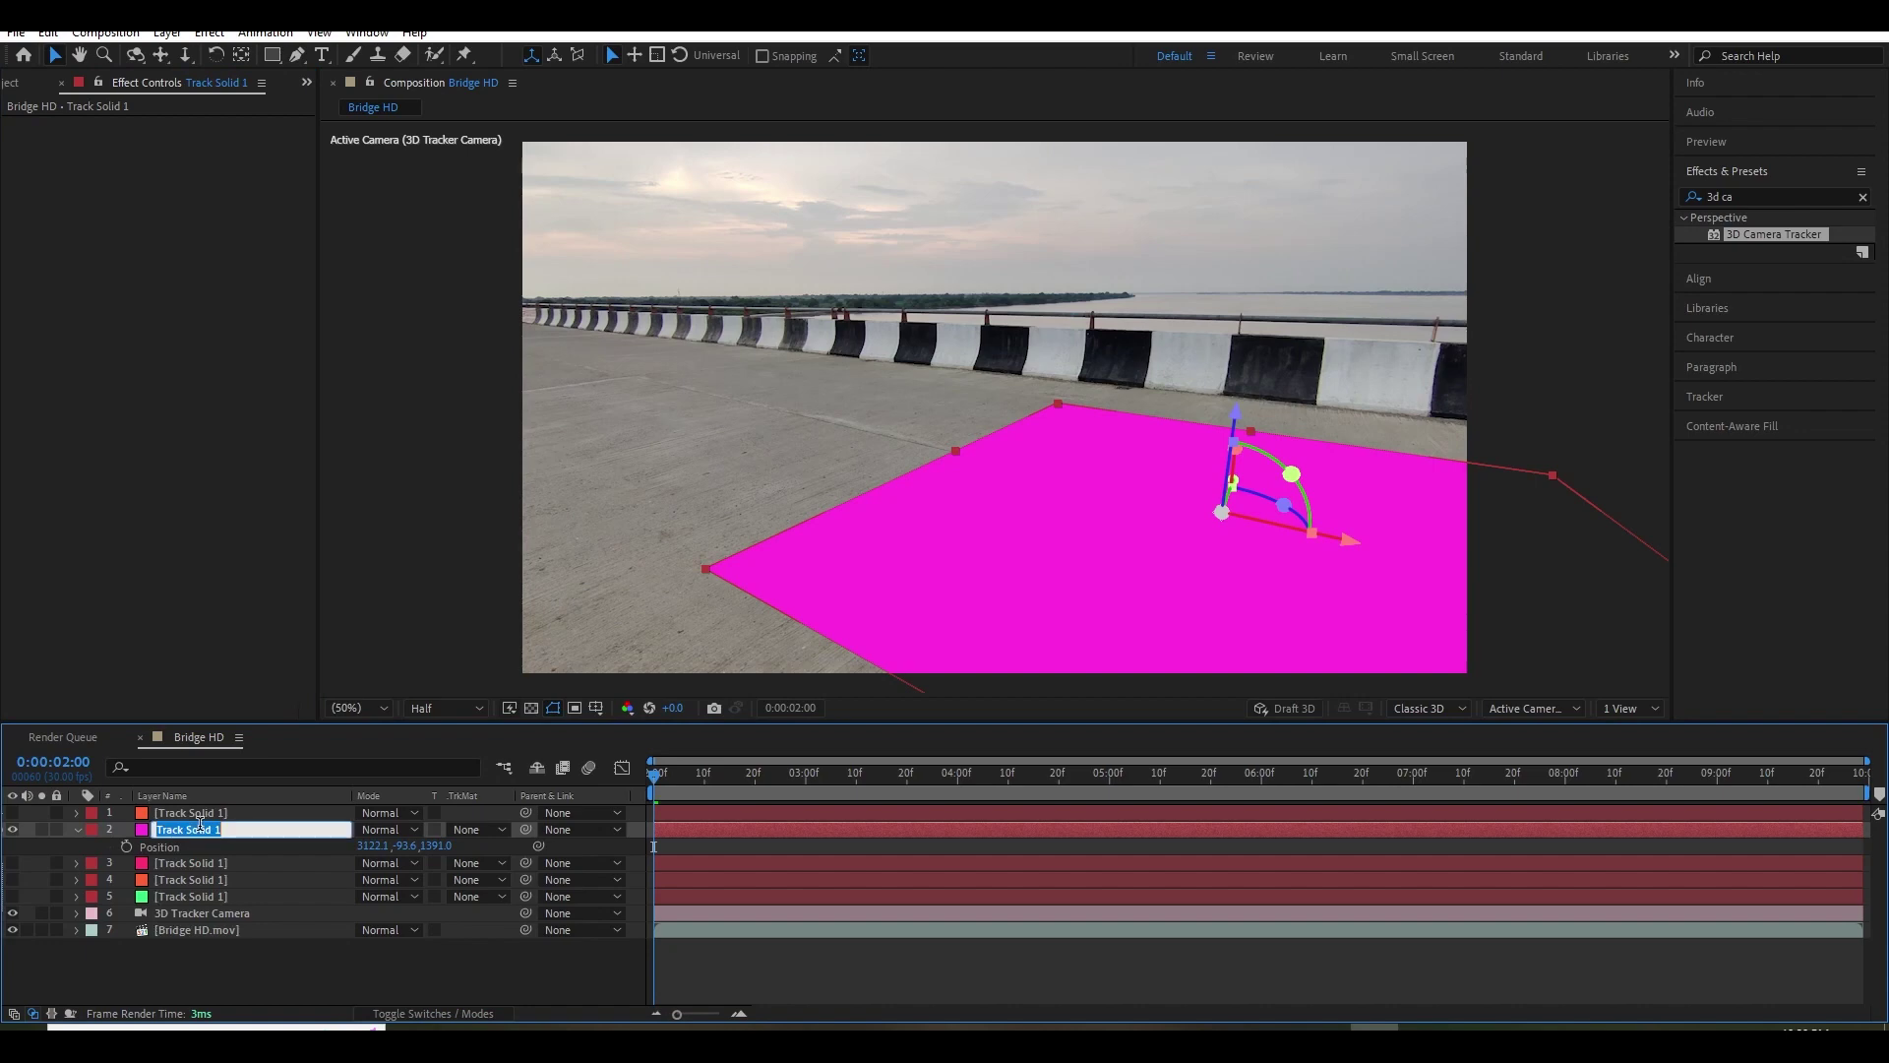
text(ground)
key(Return)
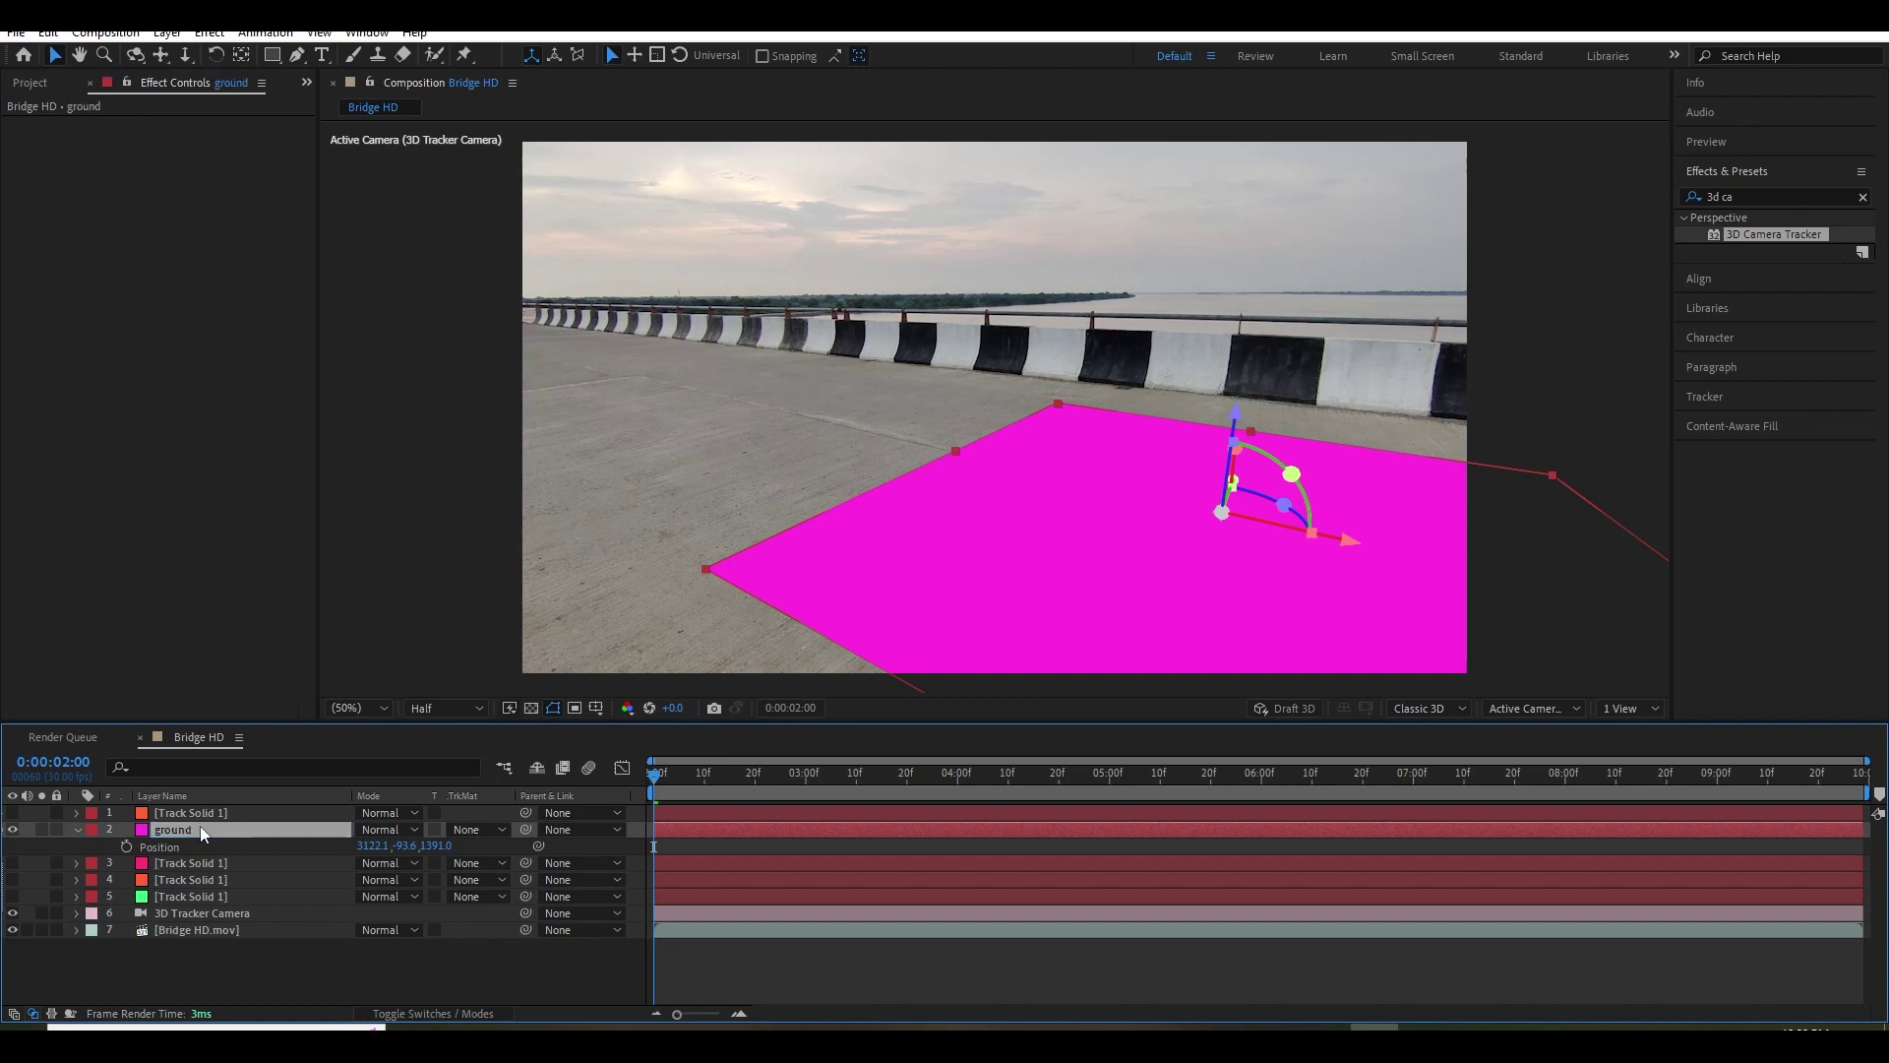
mouse_move(199, 825)
mouse_down()
mouse_move(216, 807)
mouse_move(199, 828)
mouse_up()
Delete the four remaining Track Solid 1 layers, keeping the ground solid, the camera and the footage.
click(185, 848)
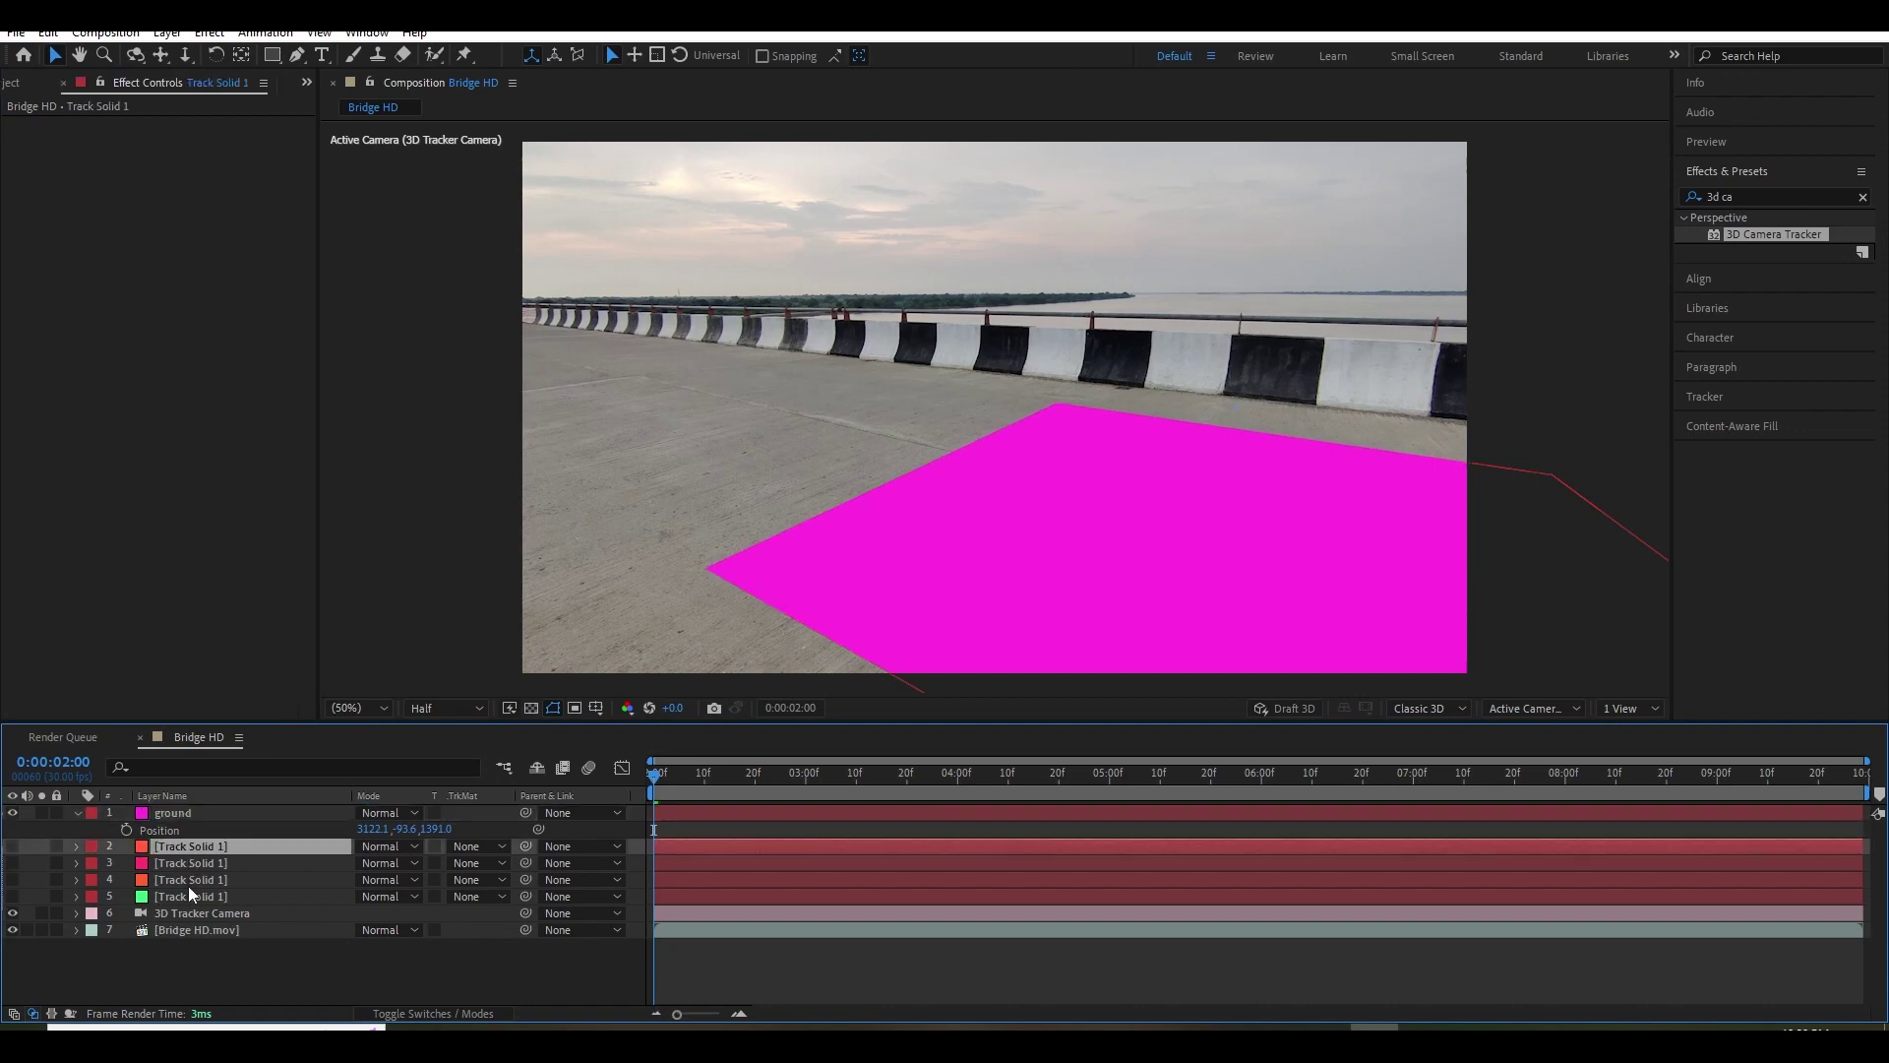
shift+click(191, 893)
key(Delete)
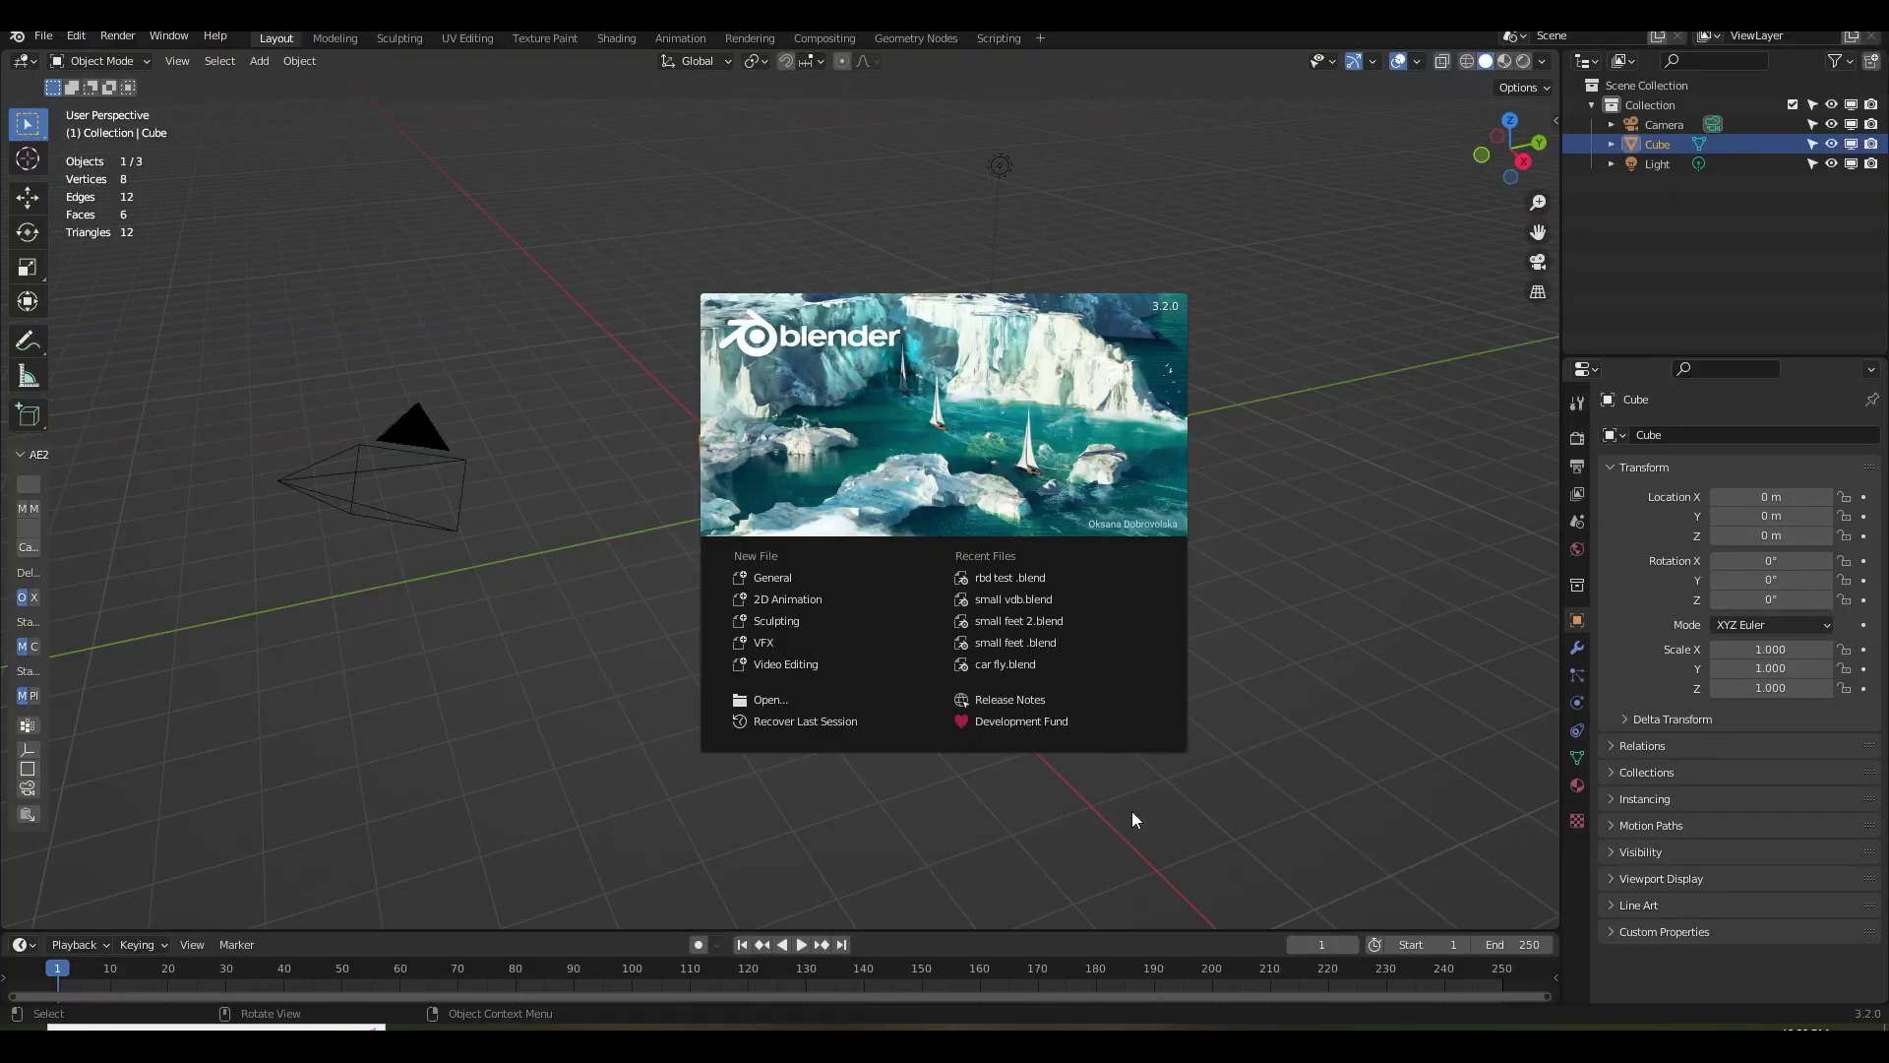
Switch to Blender and delete the default cube, camera and light.
drag(1220, 848, 336, 396)
key(a)
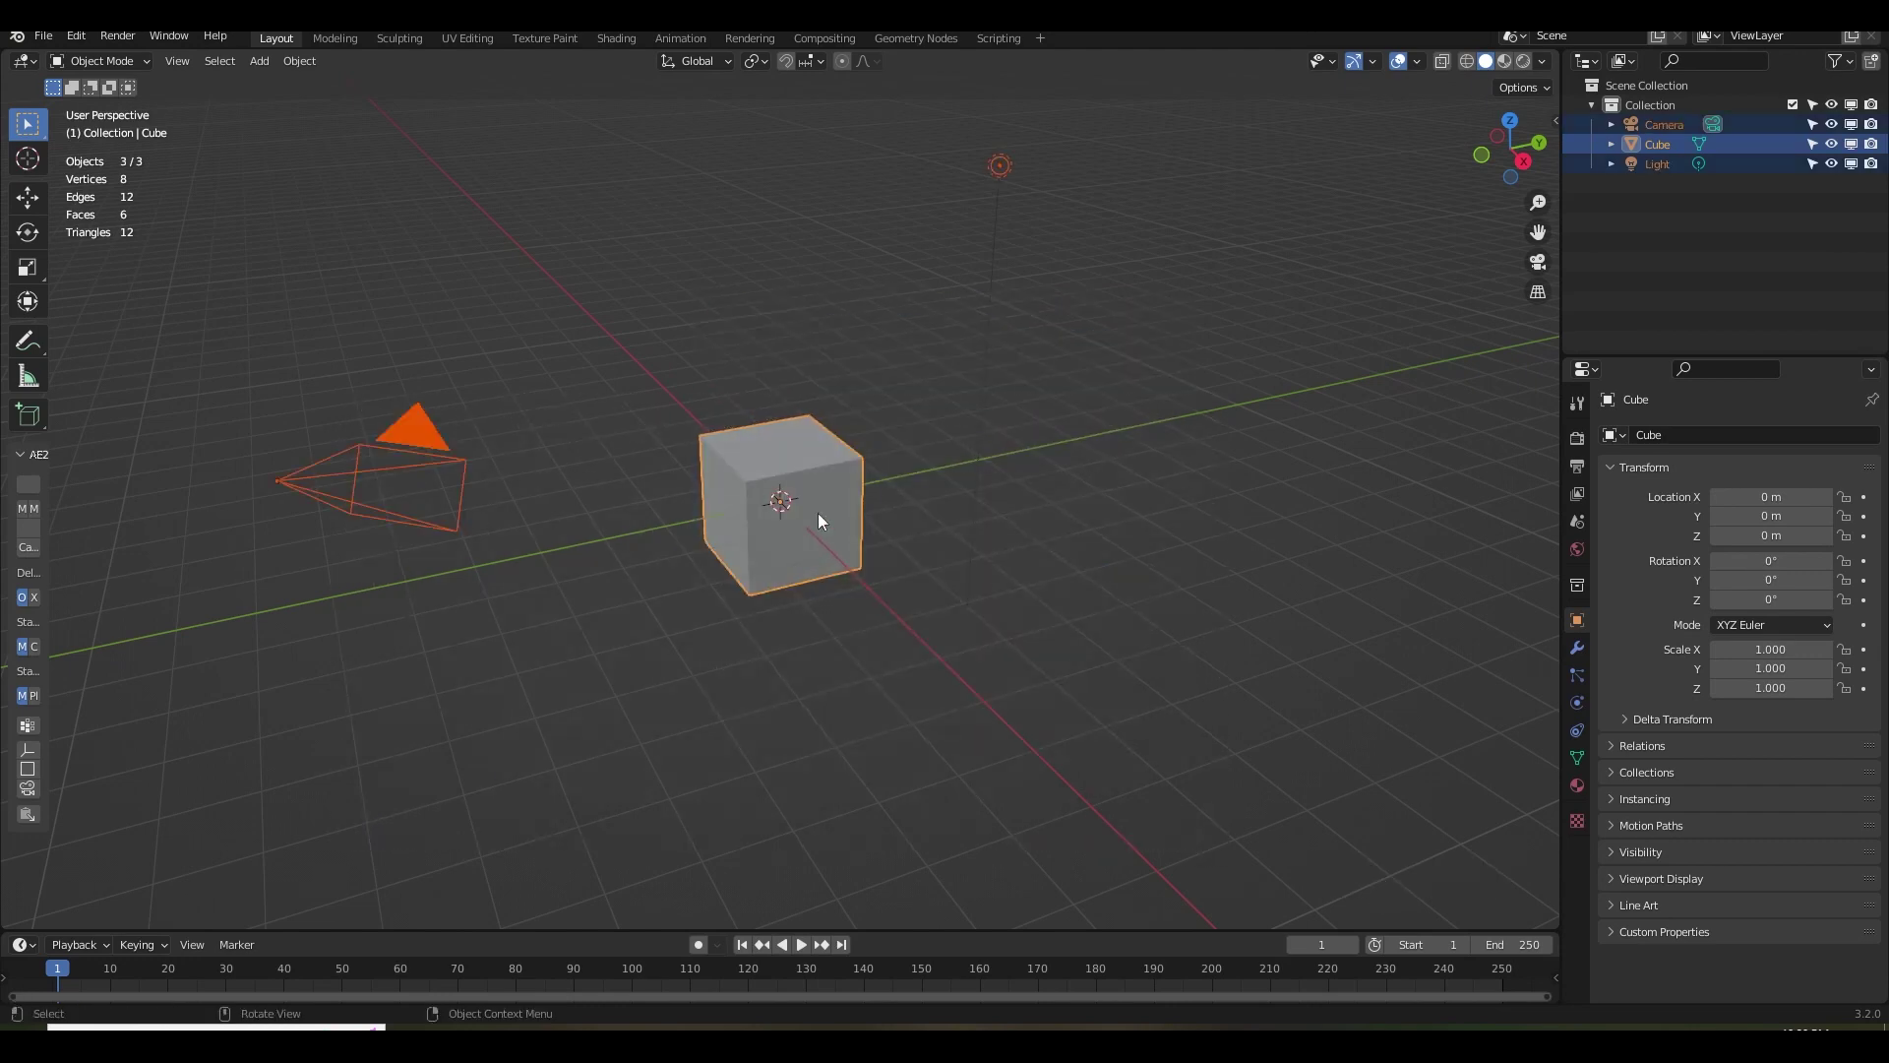
key(Delete)
Look up the AE2Blend add-on's details in the preferences and widen the 3D viewport's tool shelf to show its full controls.
click(76, 35)
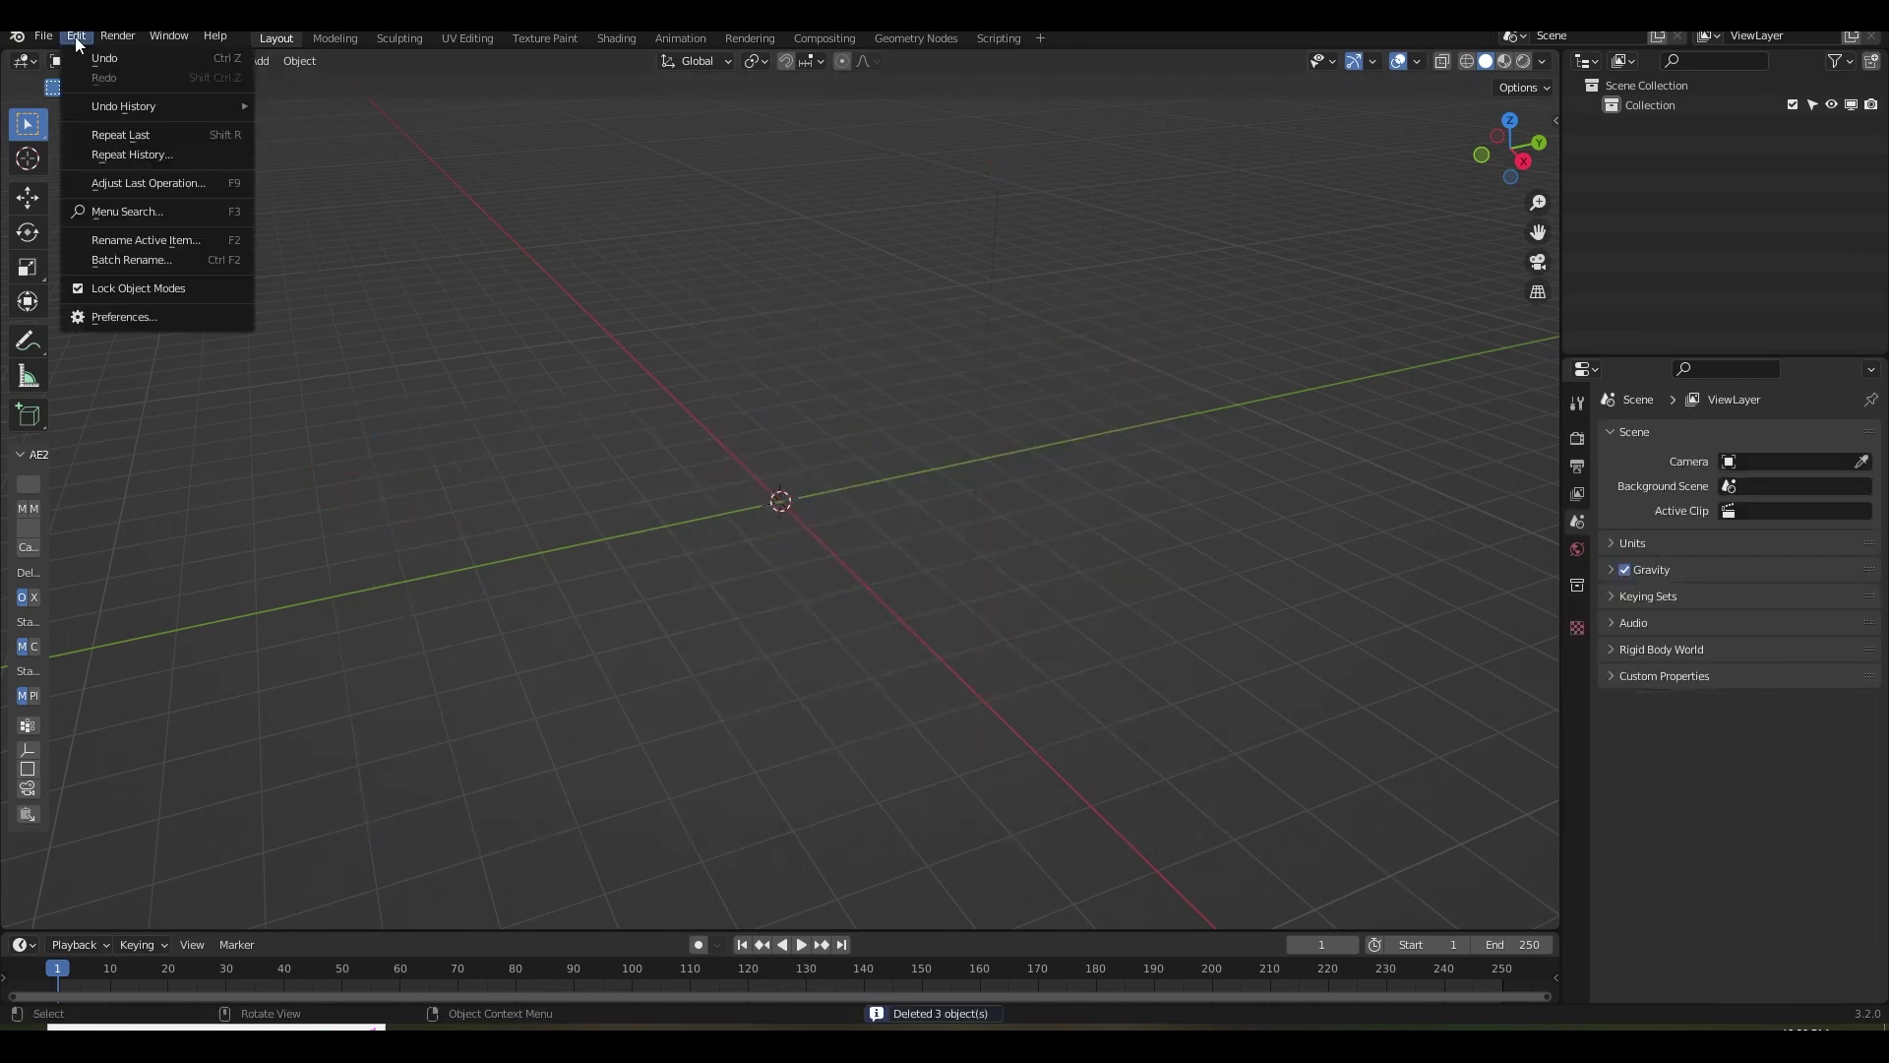
click(126, 313)
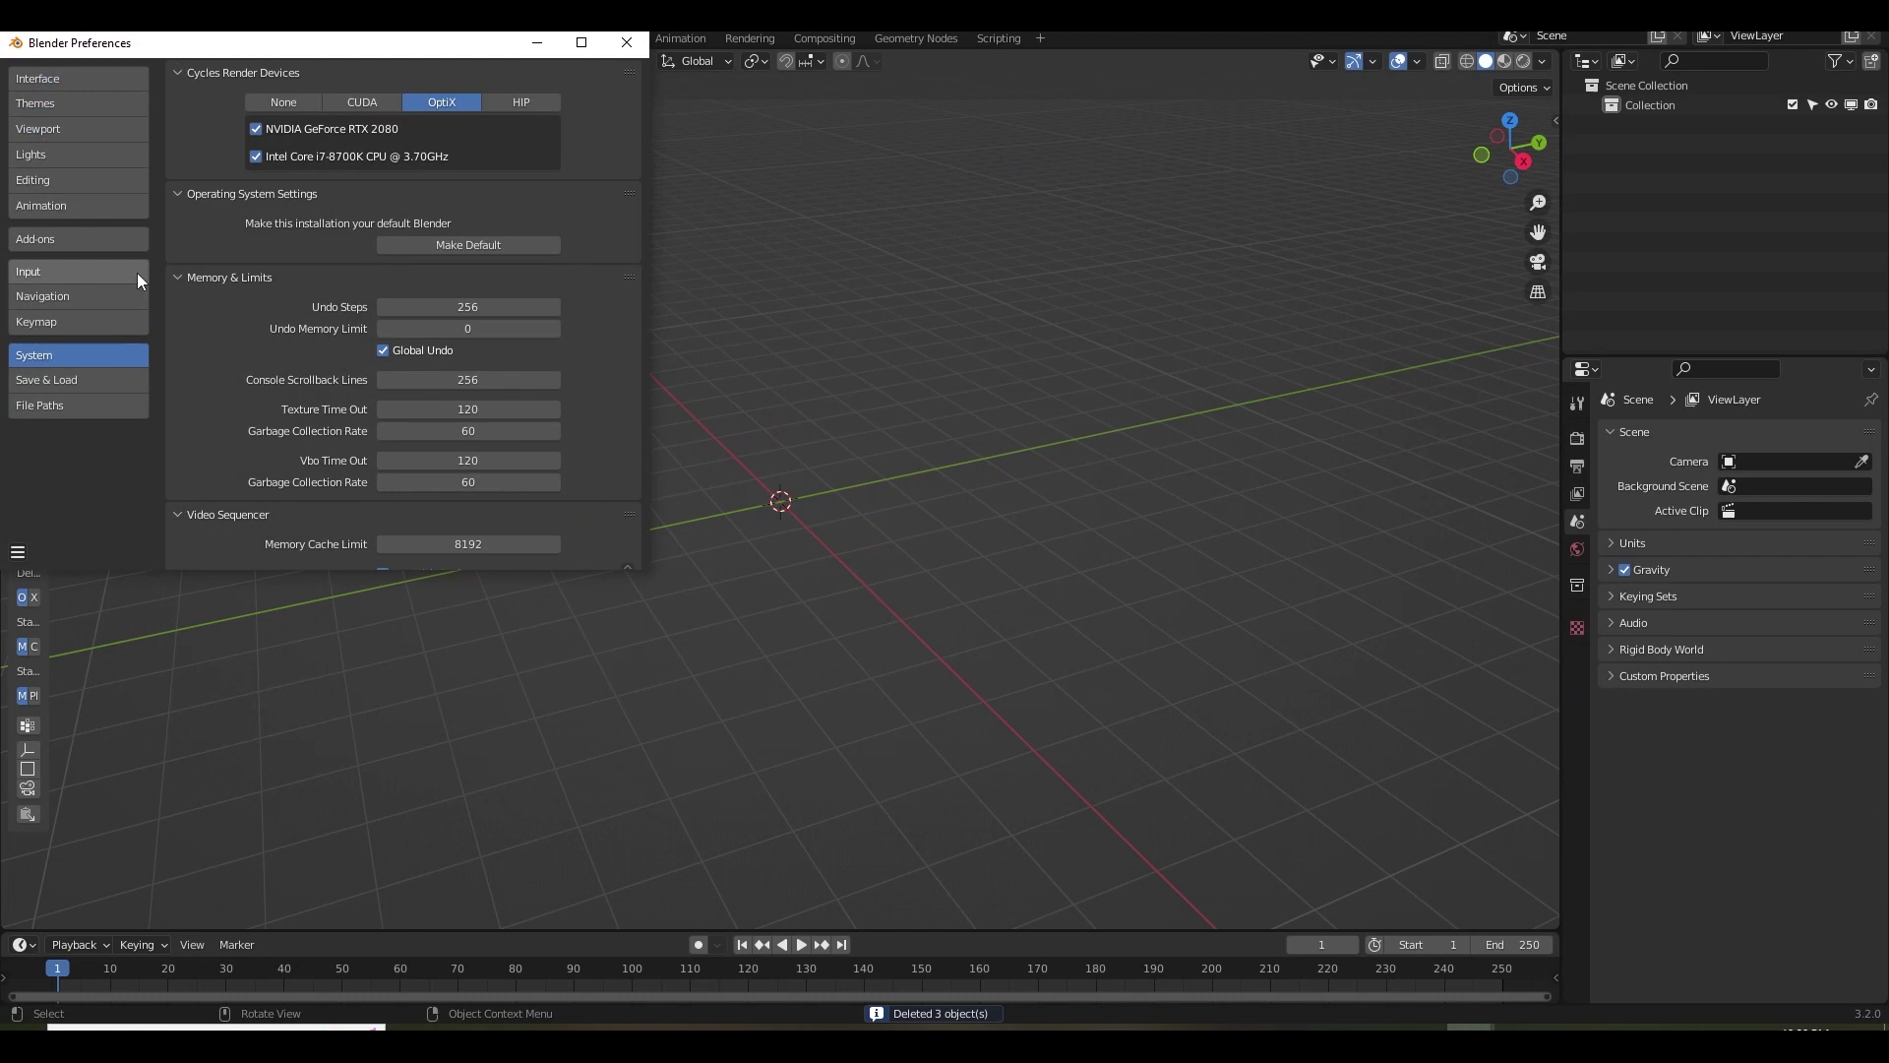
click(78, 244)
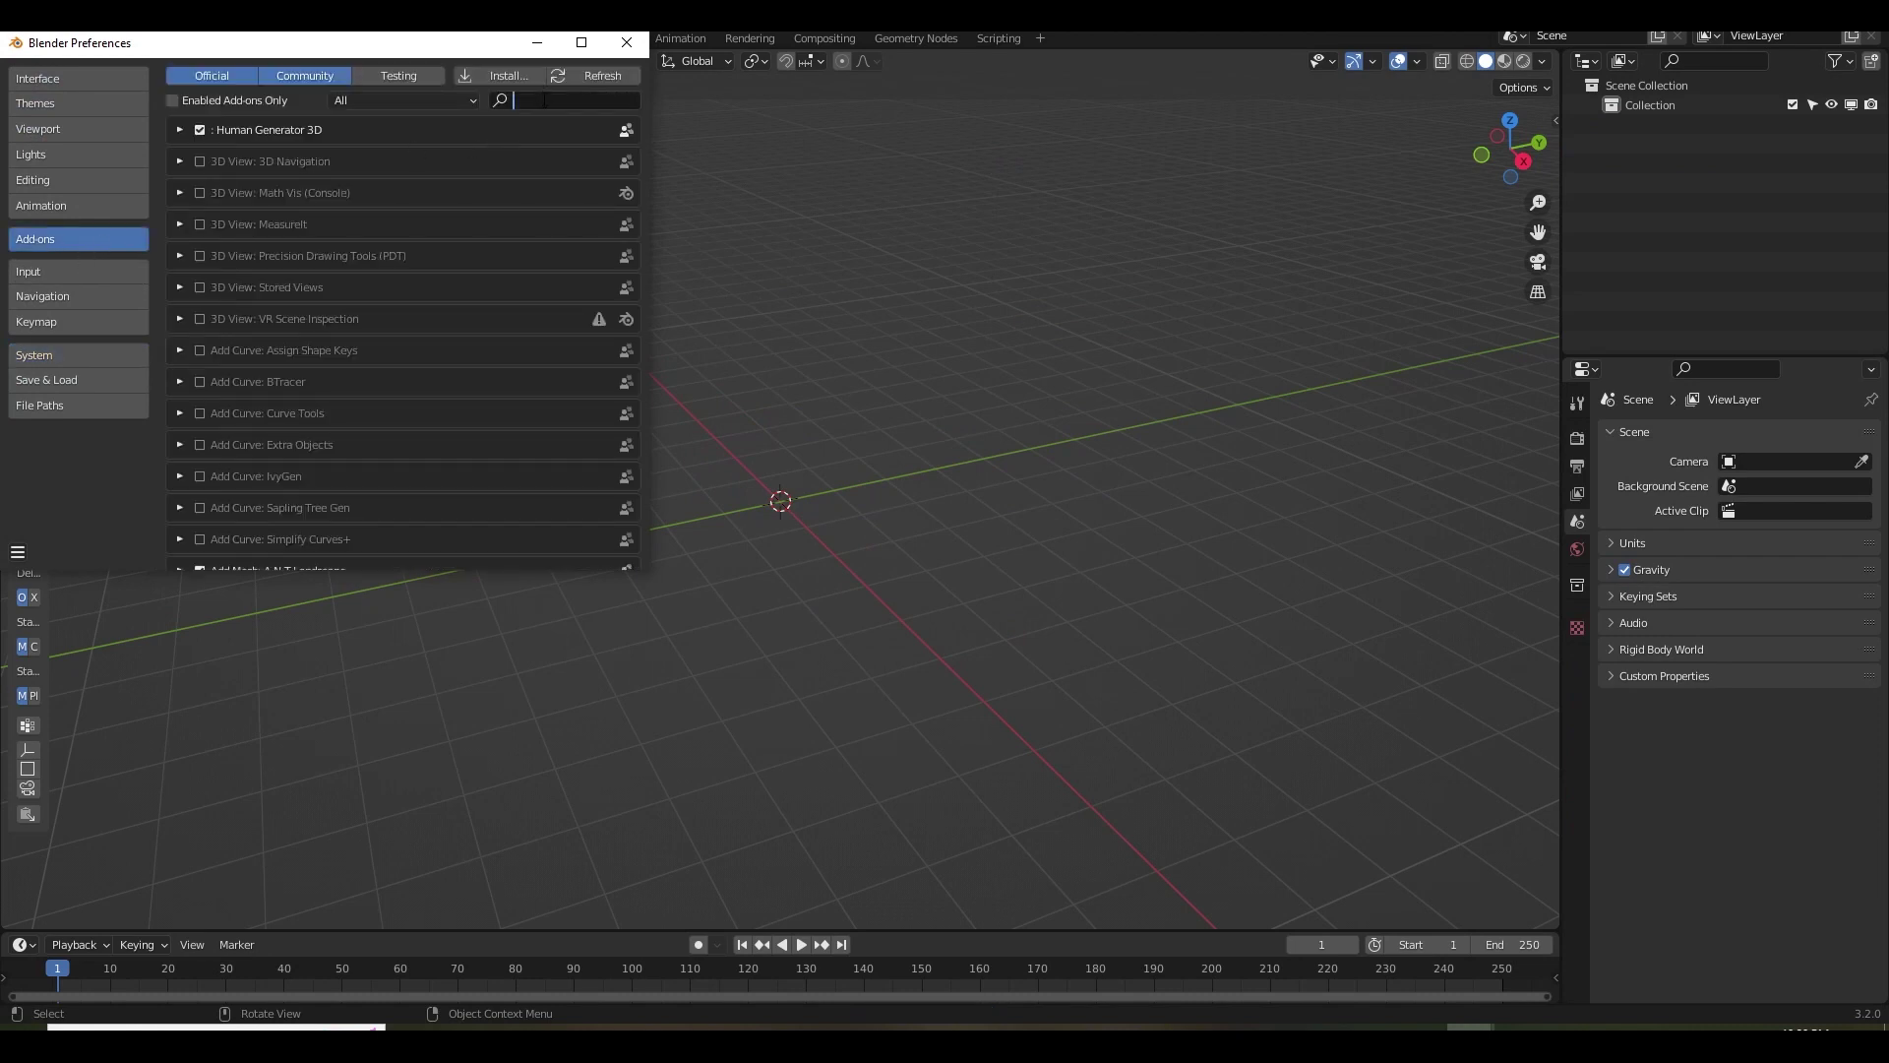
text(ae2)
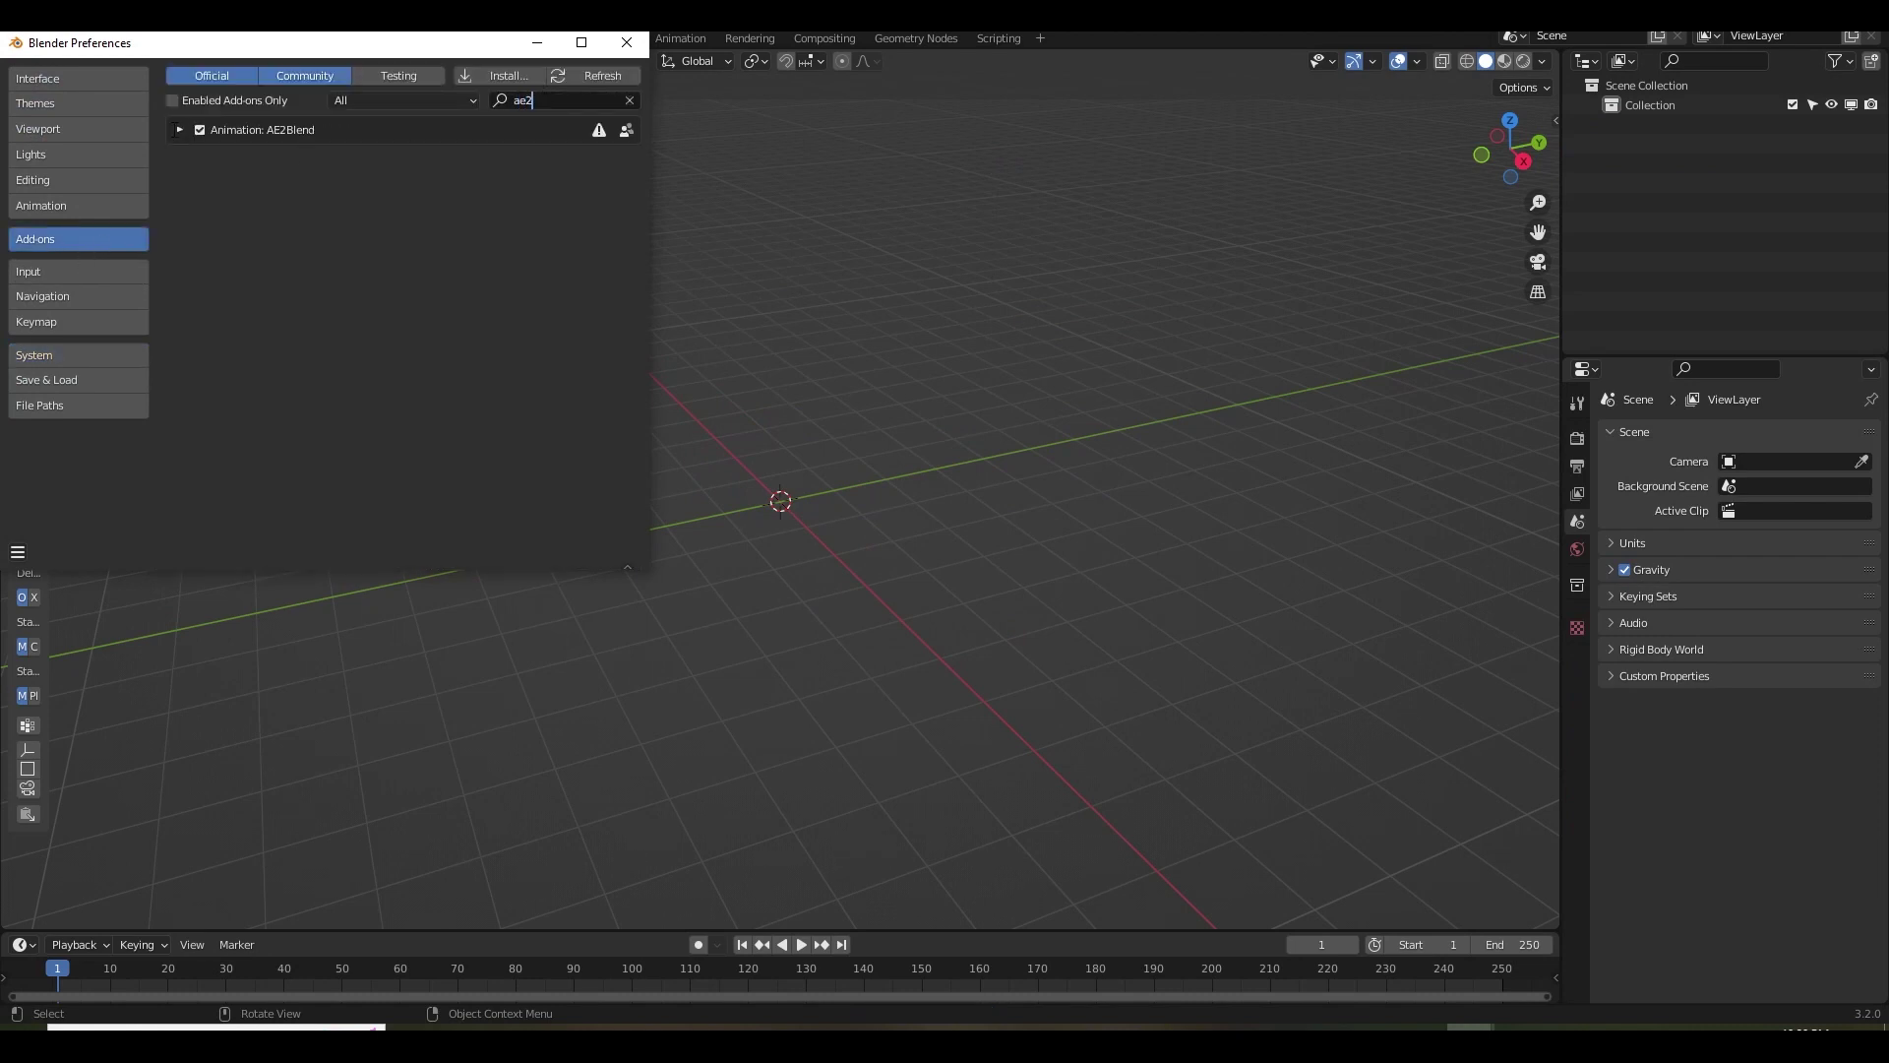
click(180, 129)
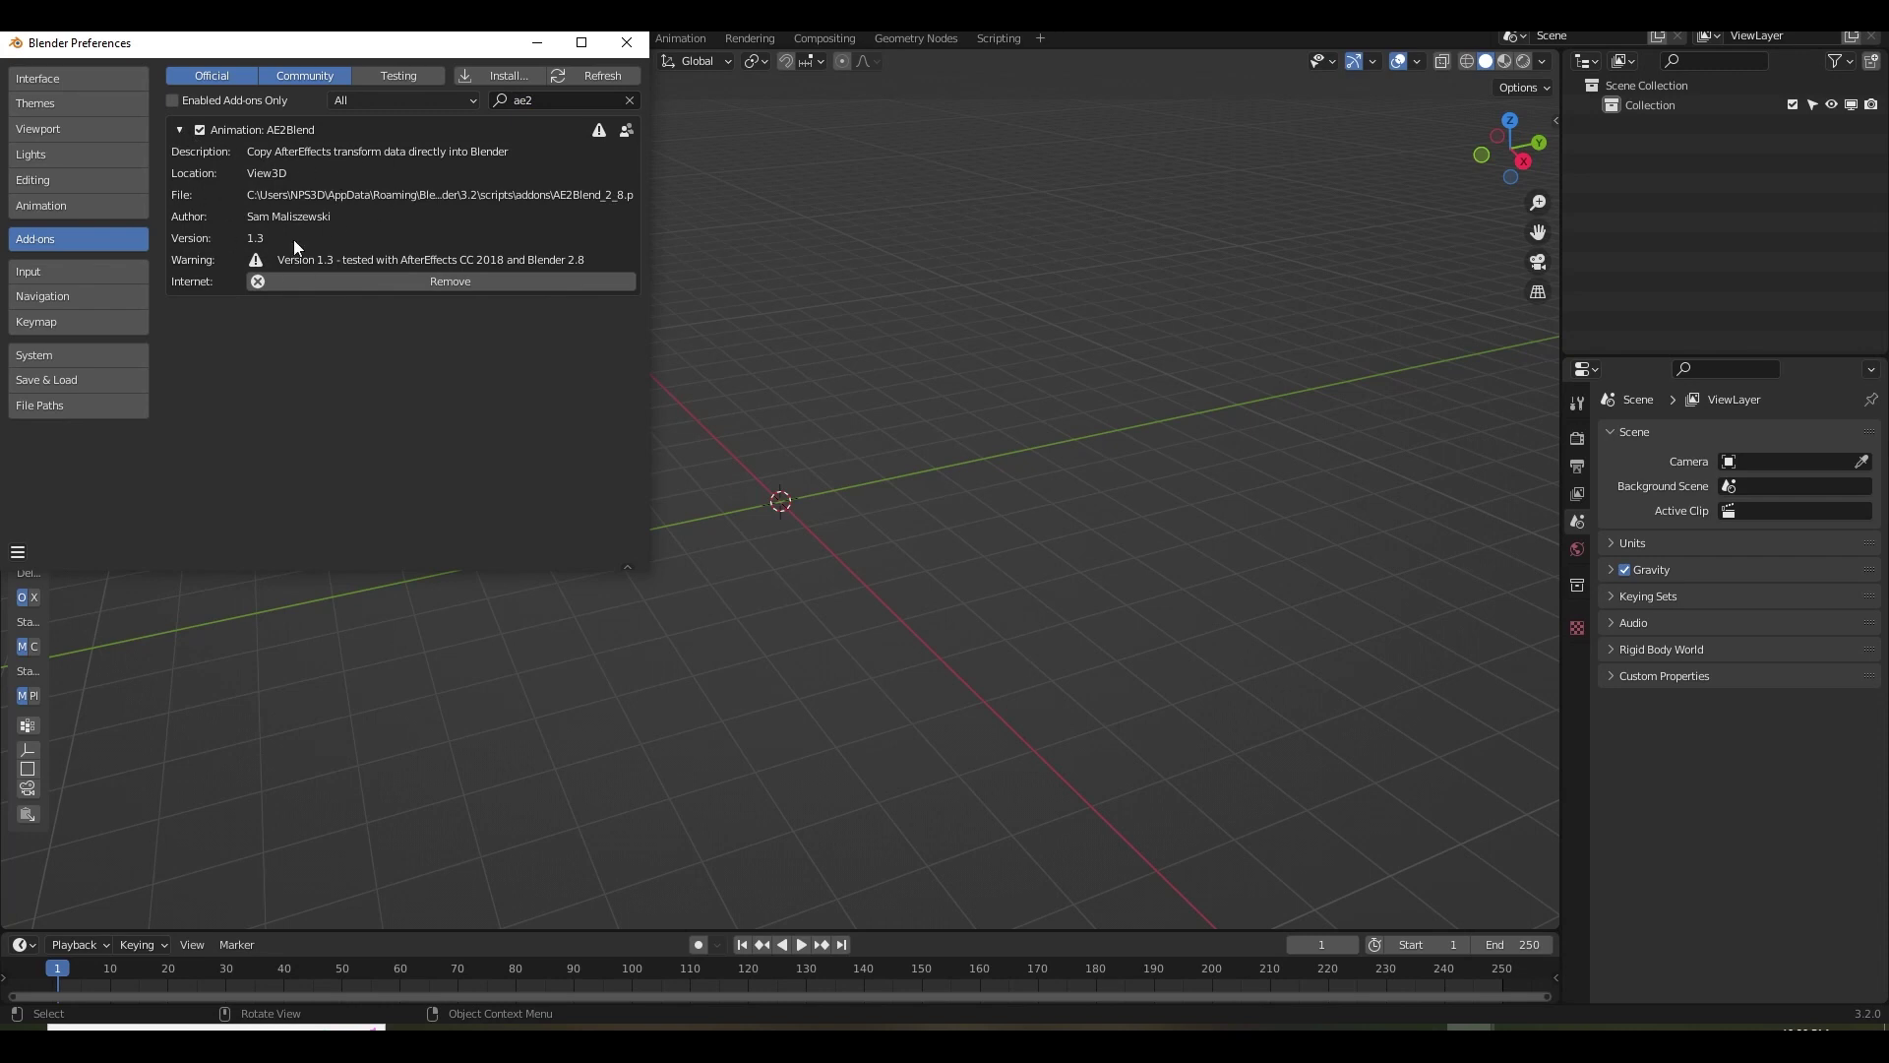
click(626, 43)
drag(44, 495, 209, 502)
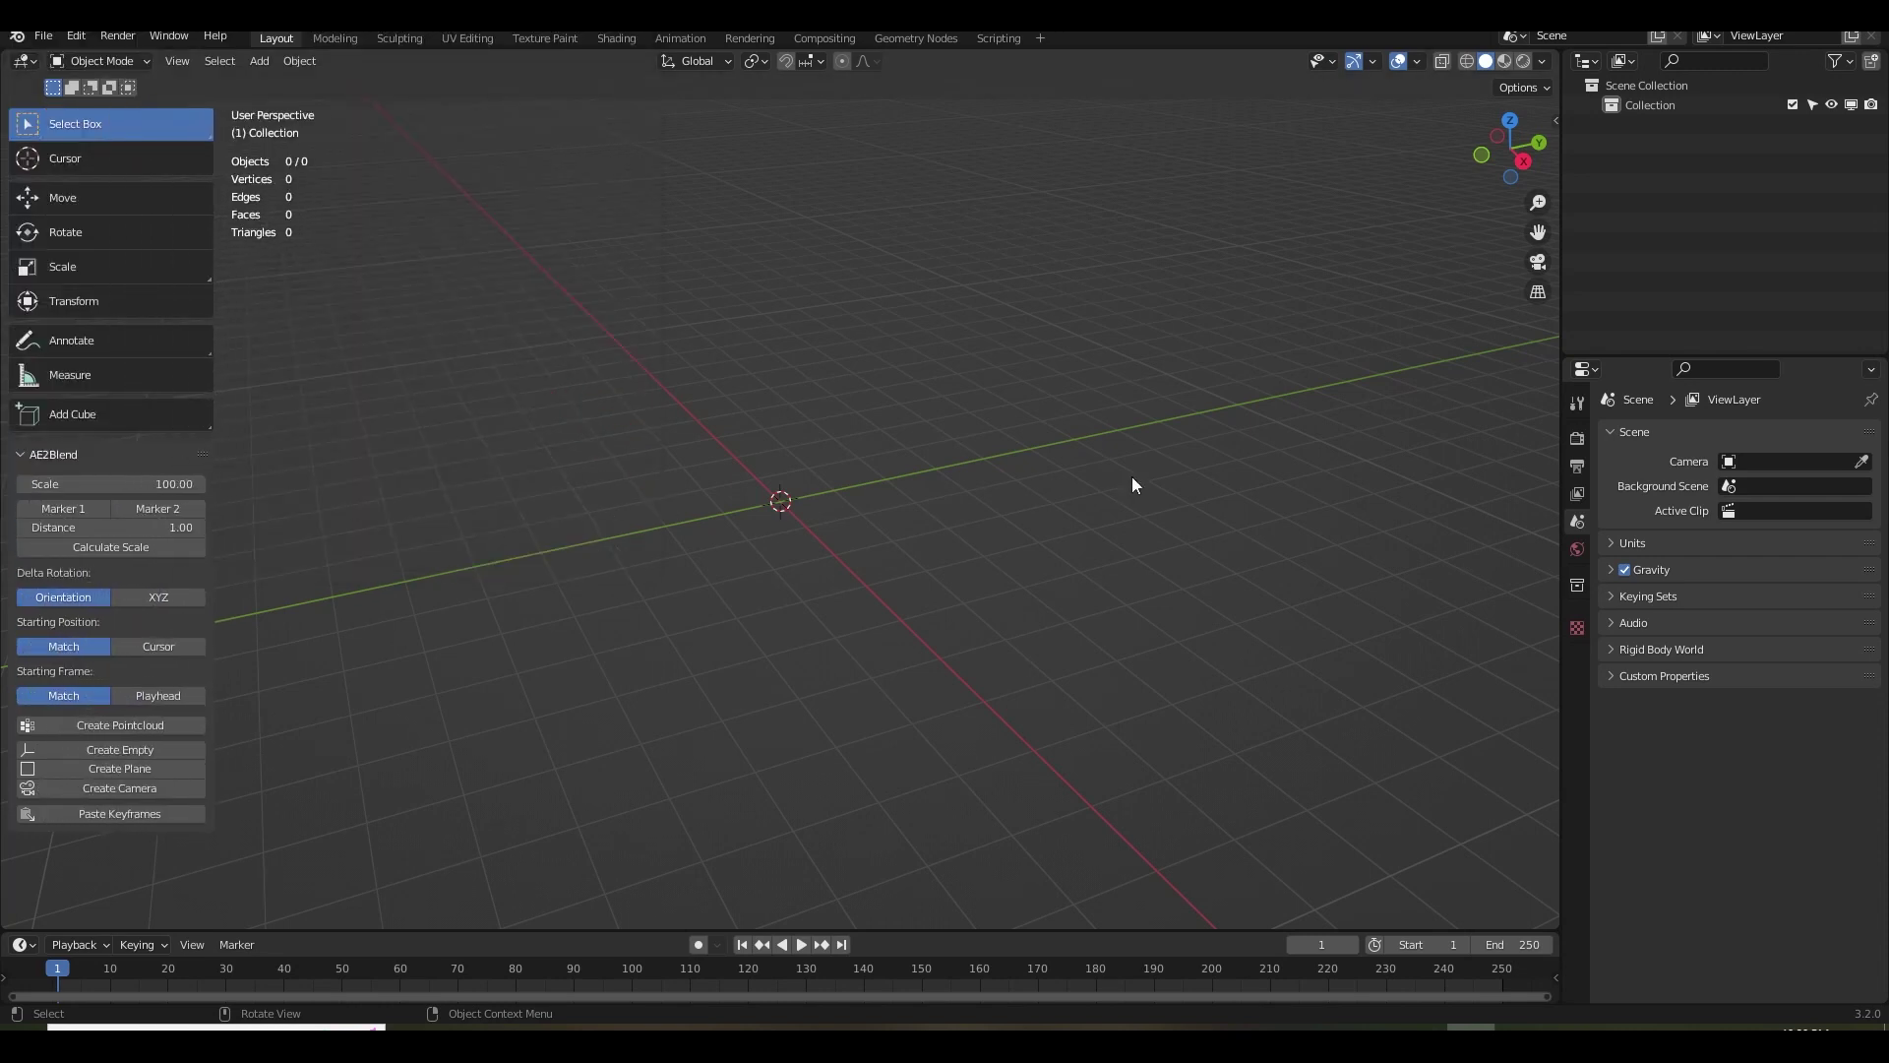
Copy the 3D Tracker Camera's Position and Orientation keyframes in After Effects and create a camera from them with AE2Blend in Blender.
click(1373, 1028)
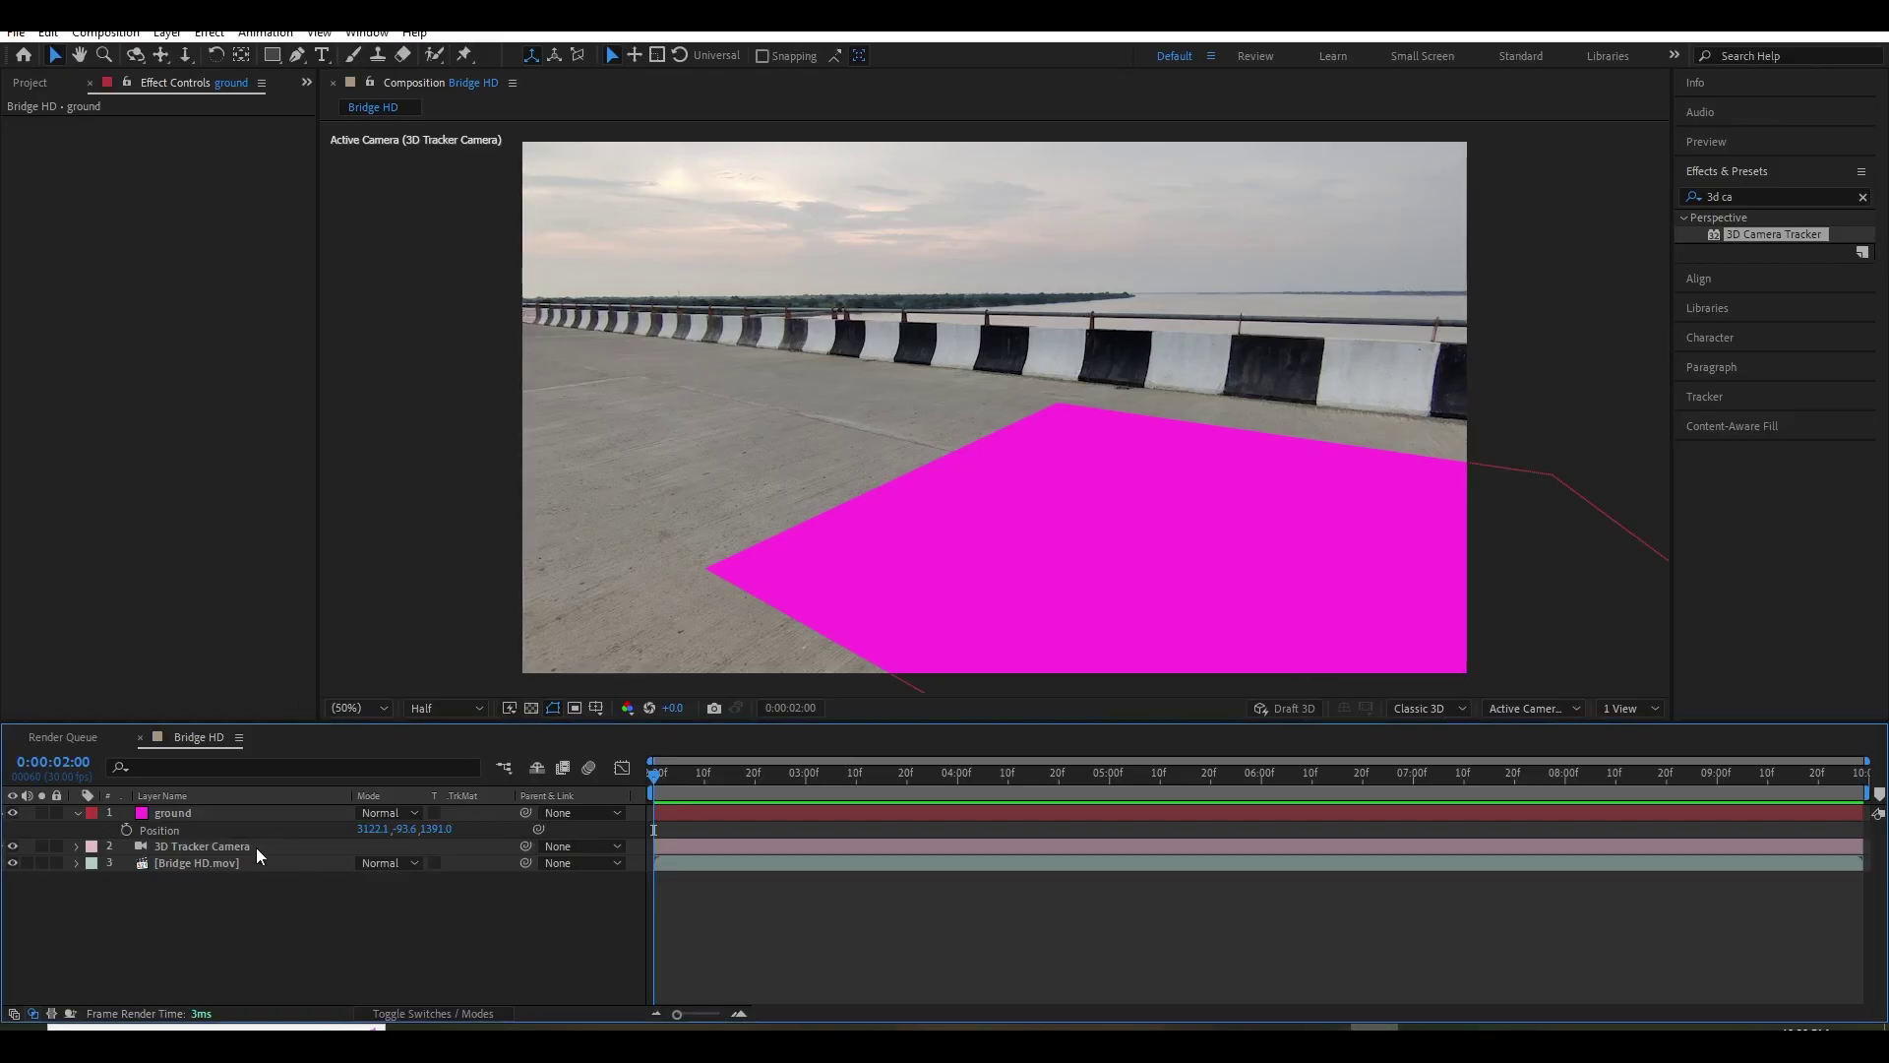
click(202, 848)
key(u)
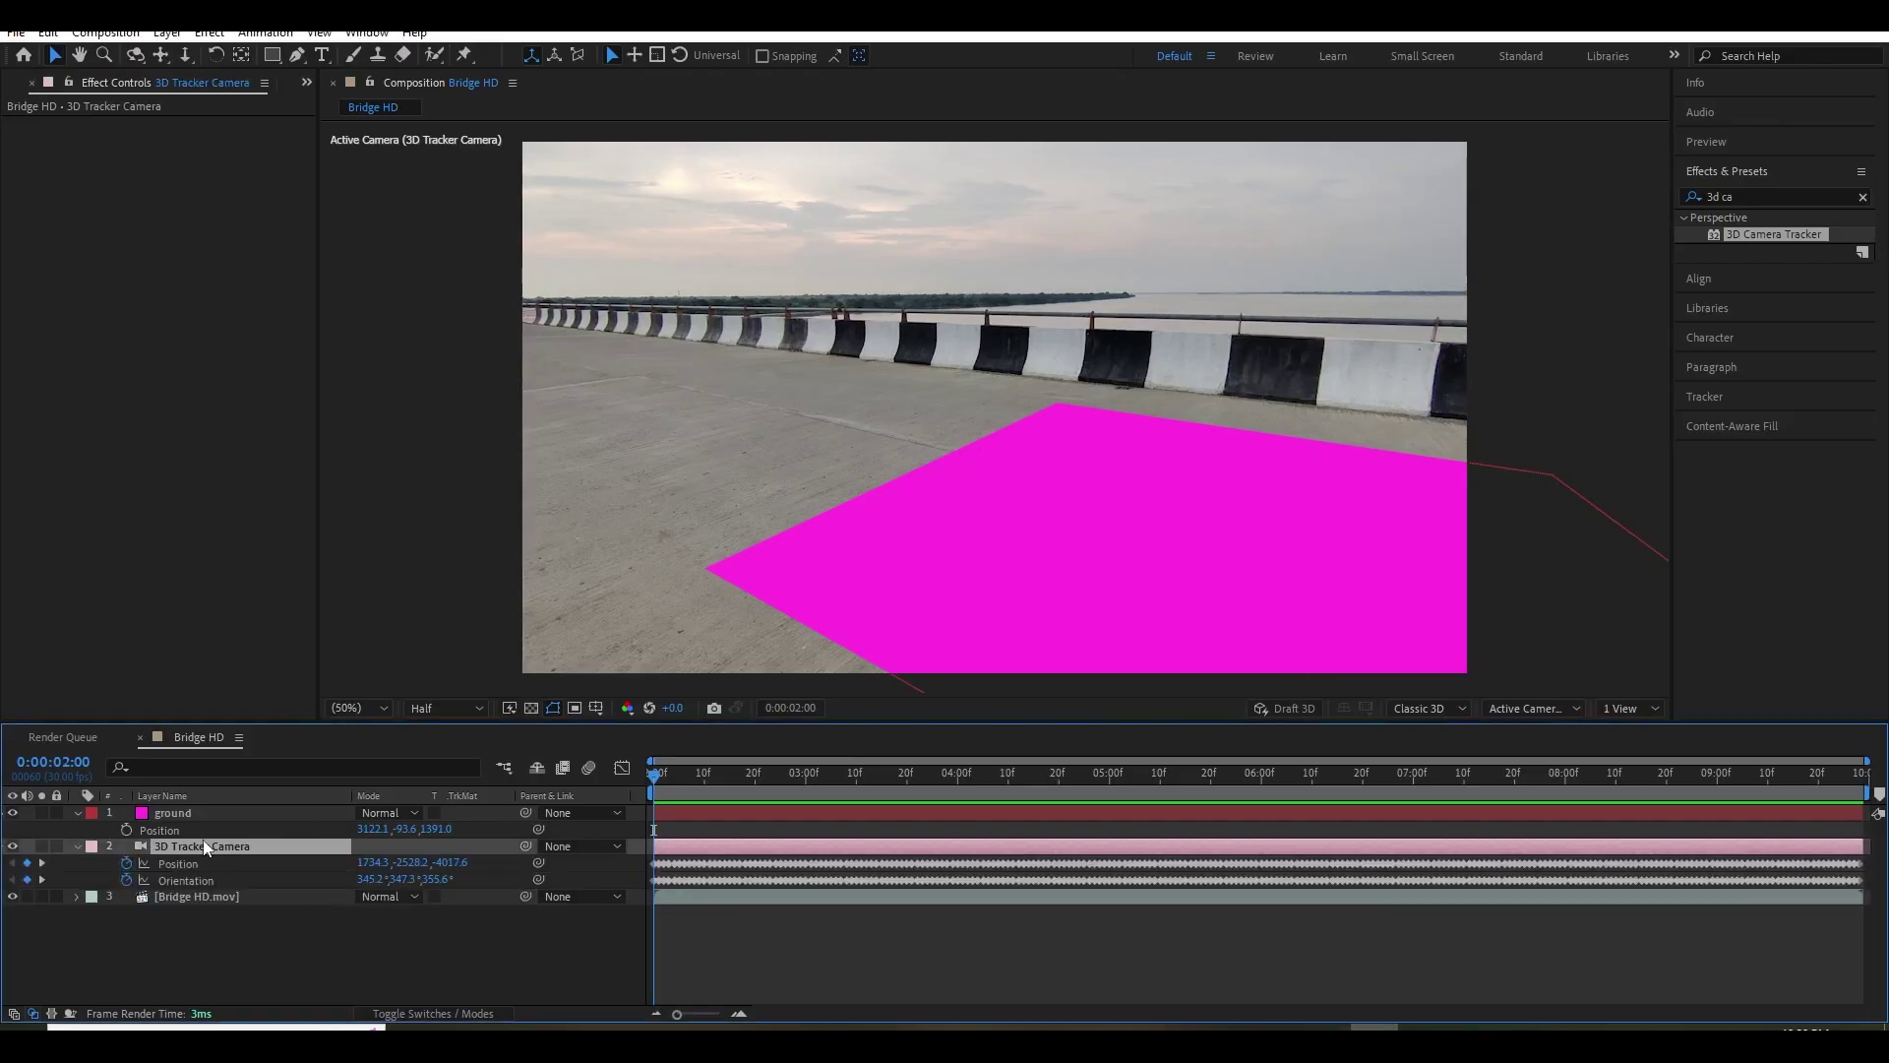
click(179, 863)
shift+click(185, 878)
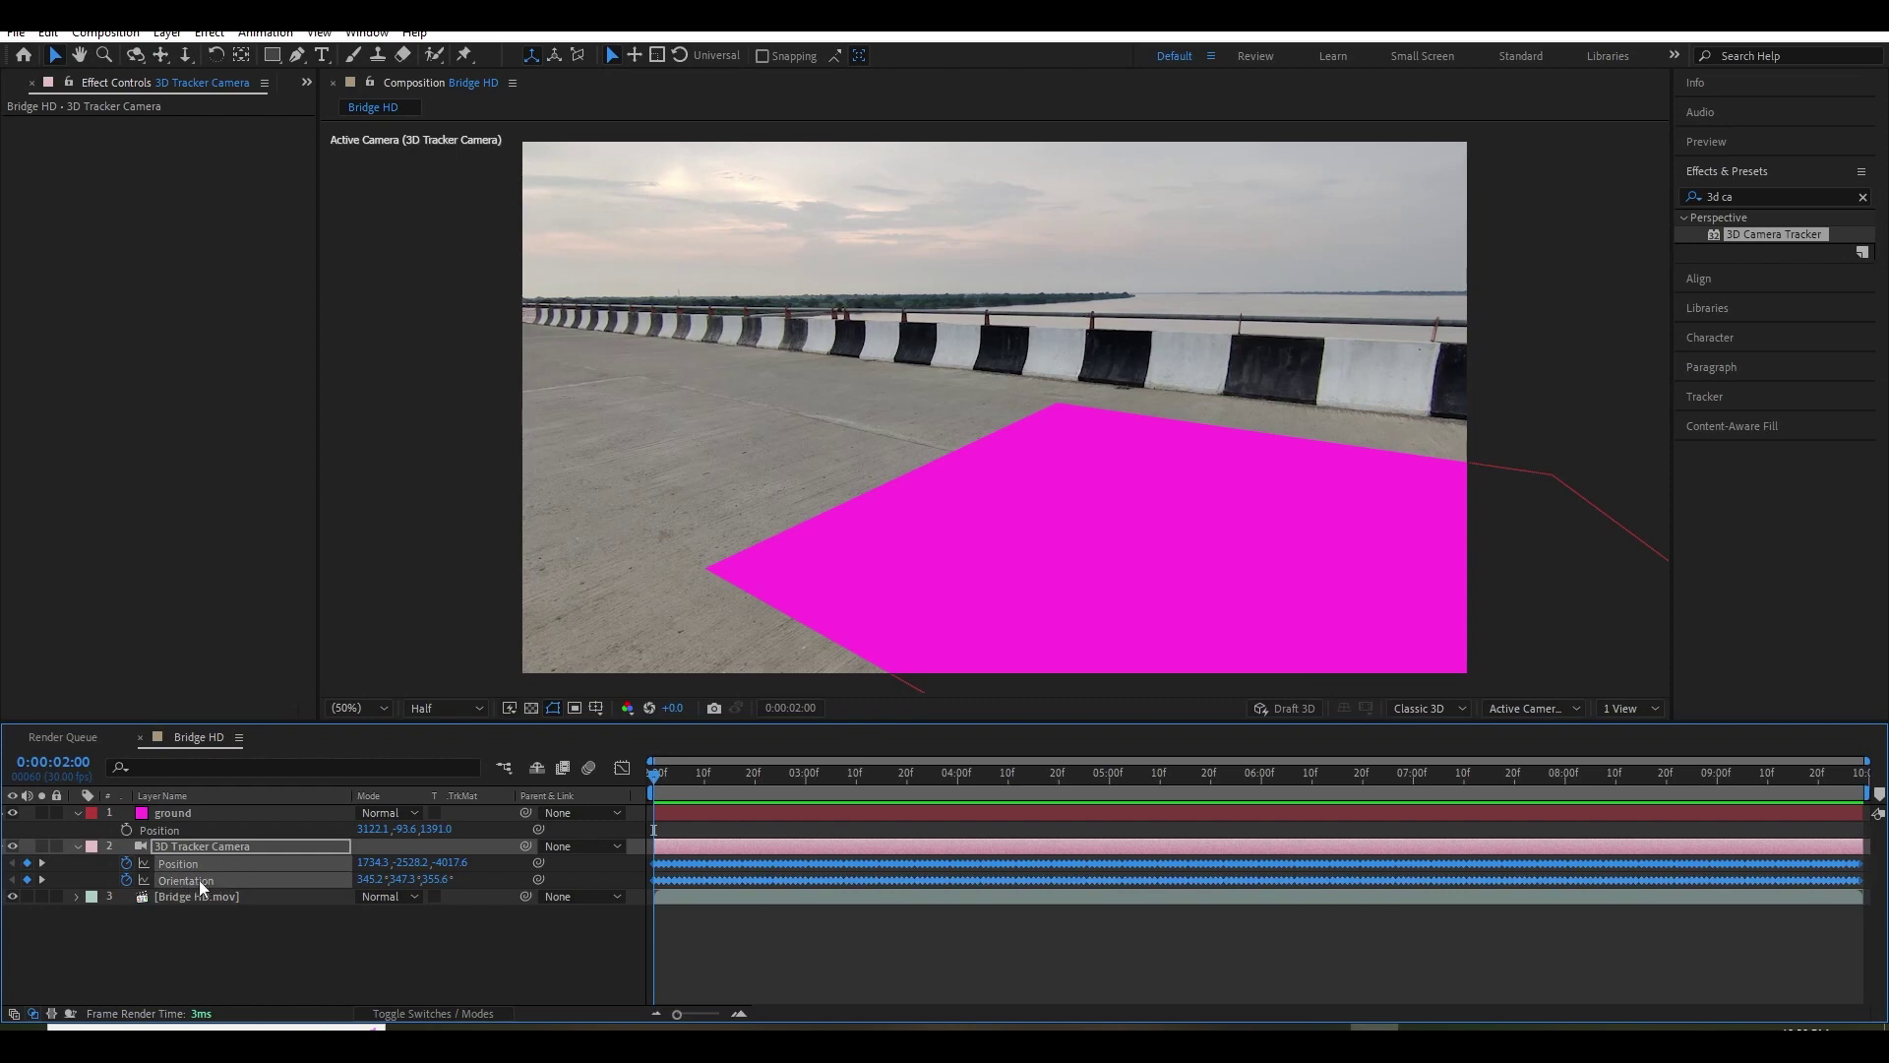
click(217, 944)
click(187, 865)
shift+click(198, 884)
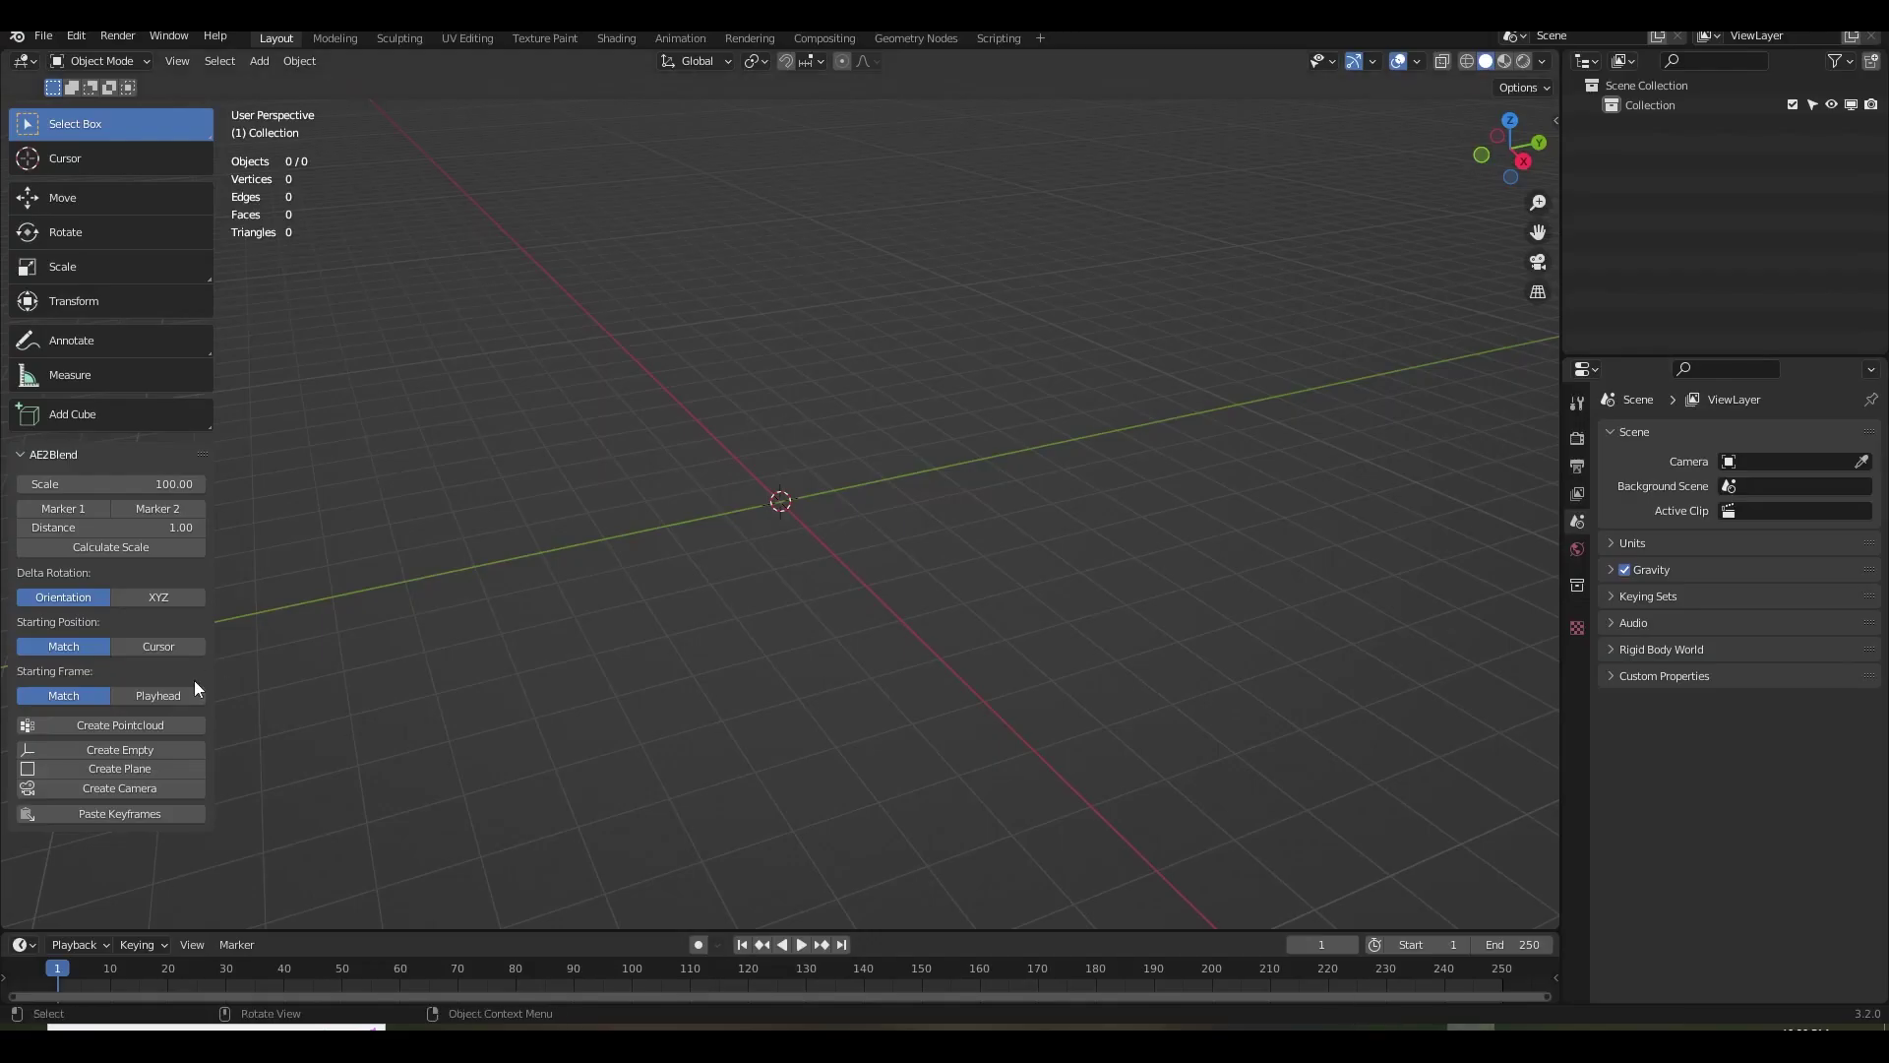
click(120, 790)
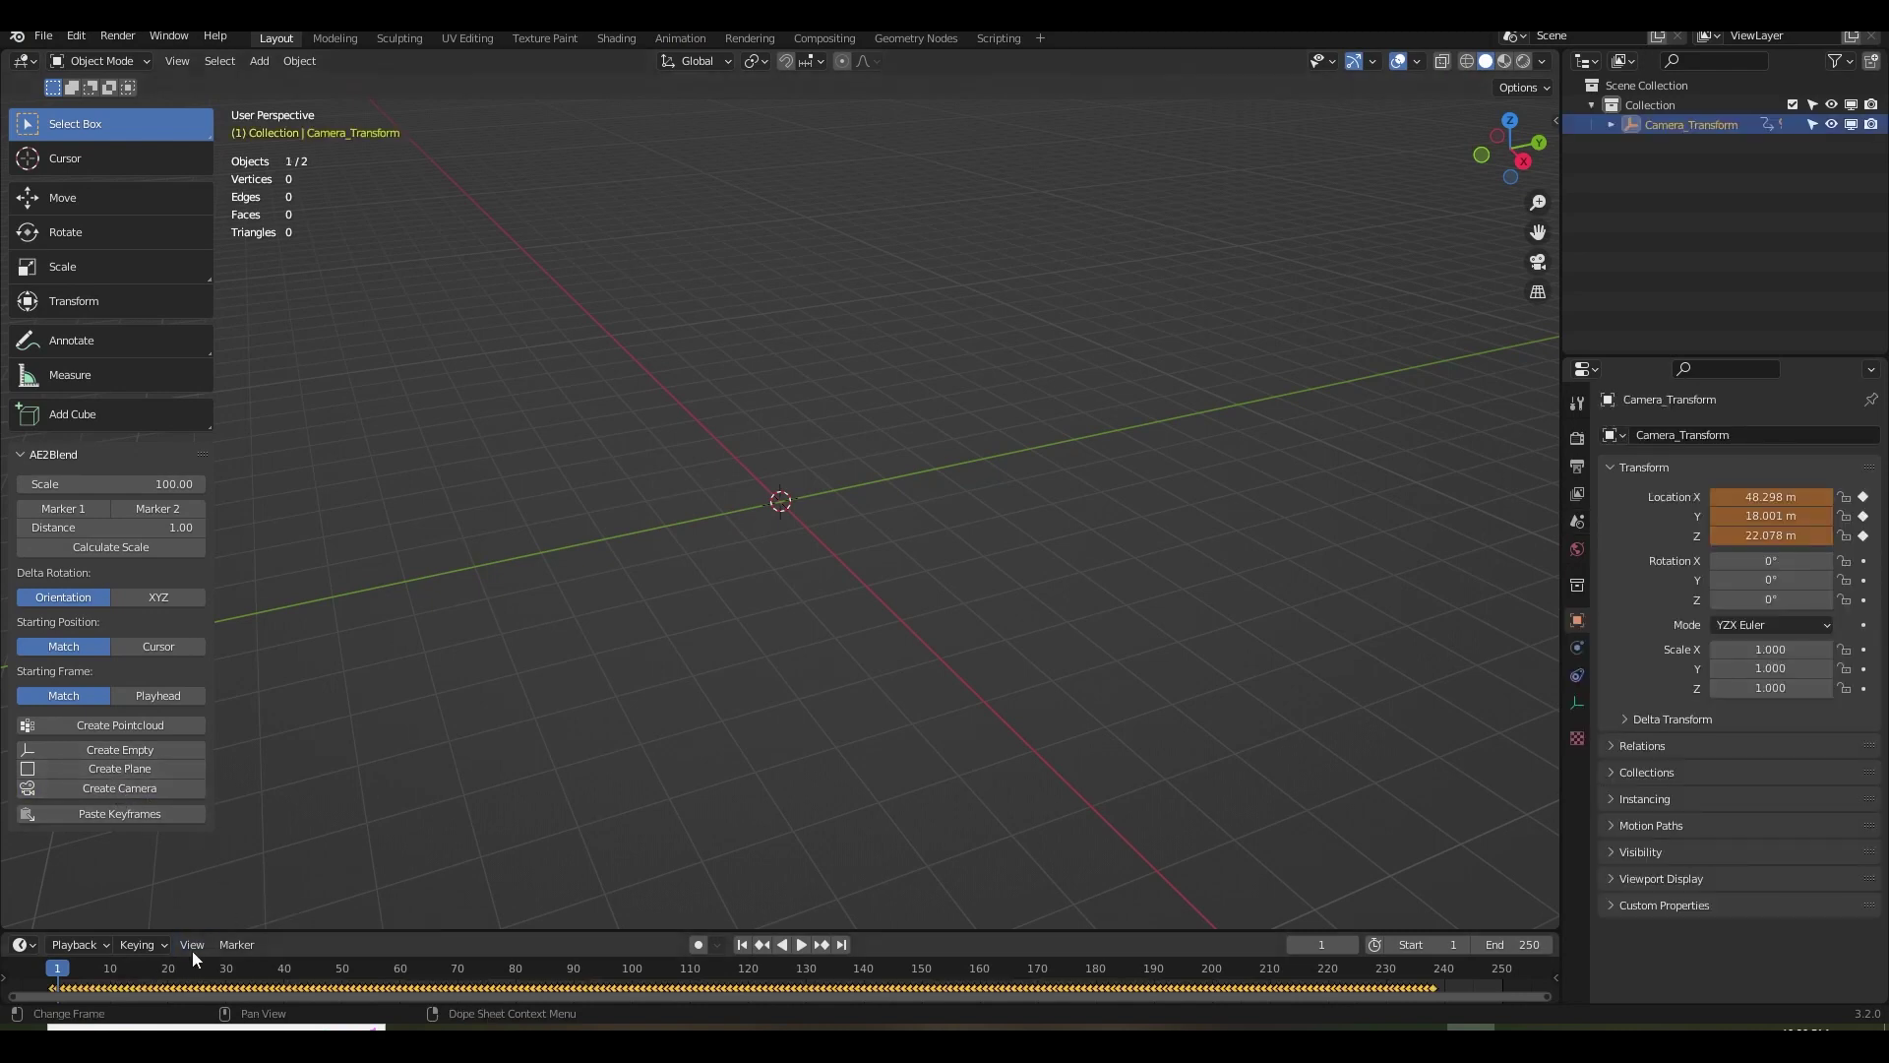
Enlarge the timeline and shift all the camera keyframes one frame later so that they start at frame 1.
drag(226, 931, 228, 840)
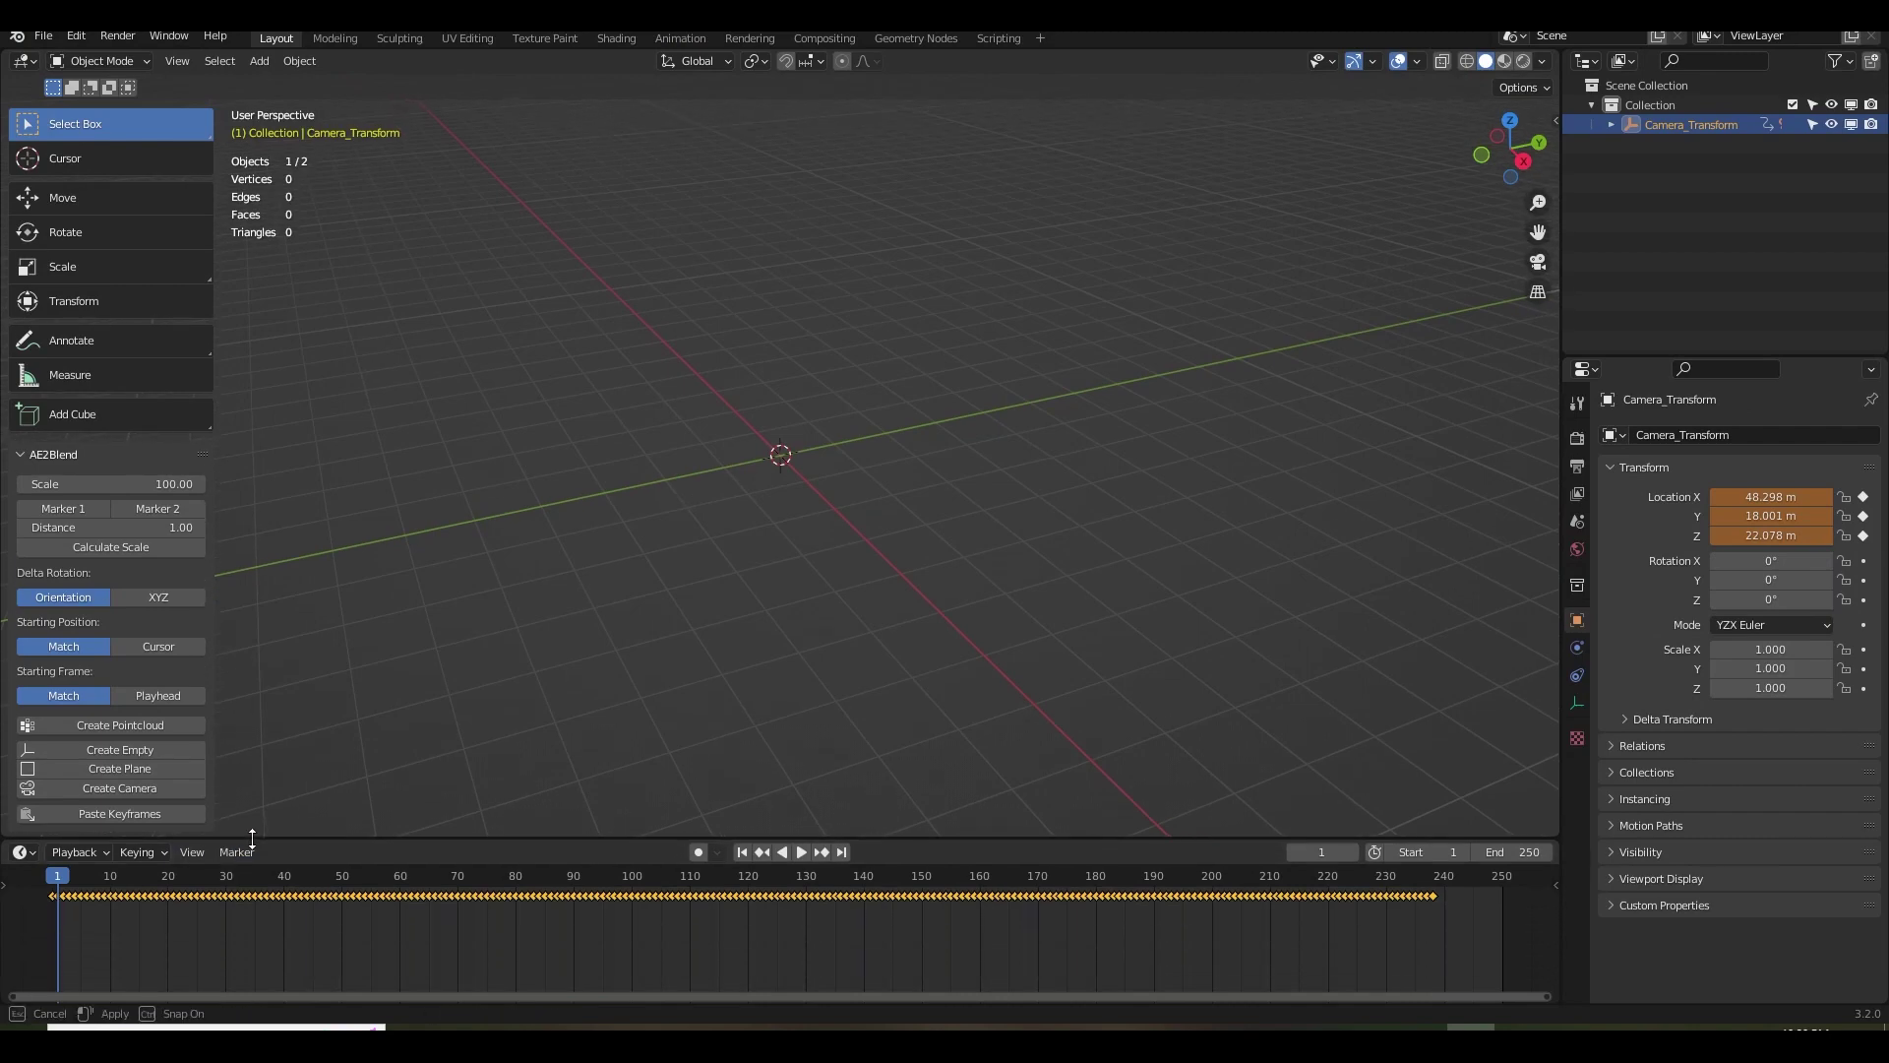
scroll(134, 930, up, 5)
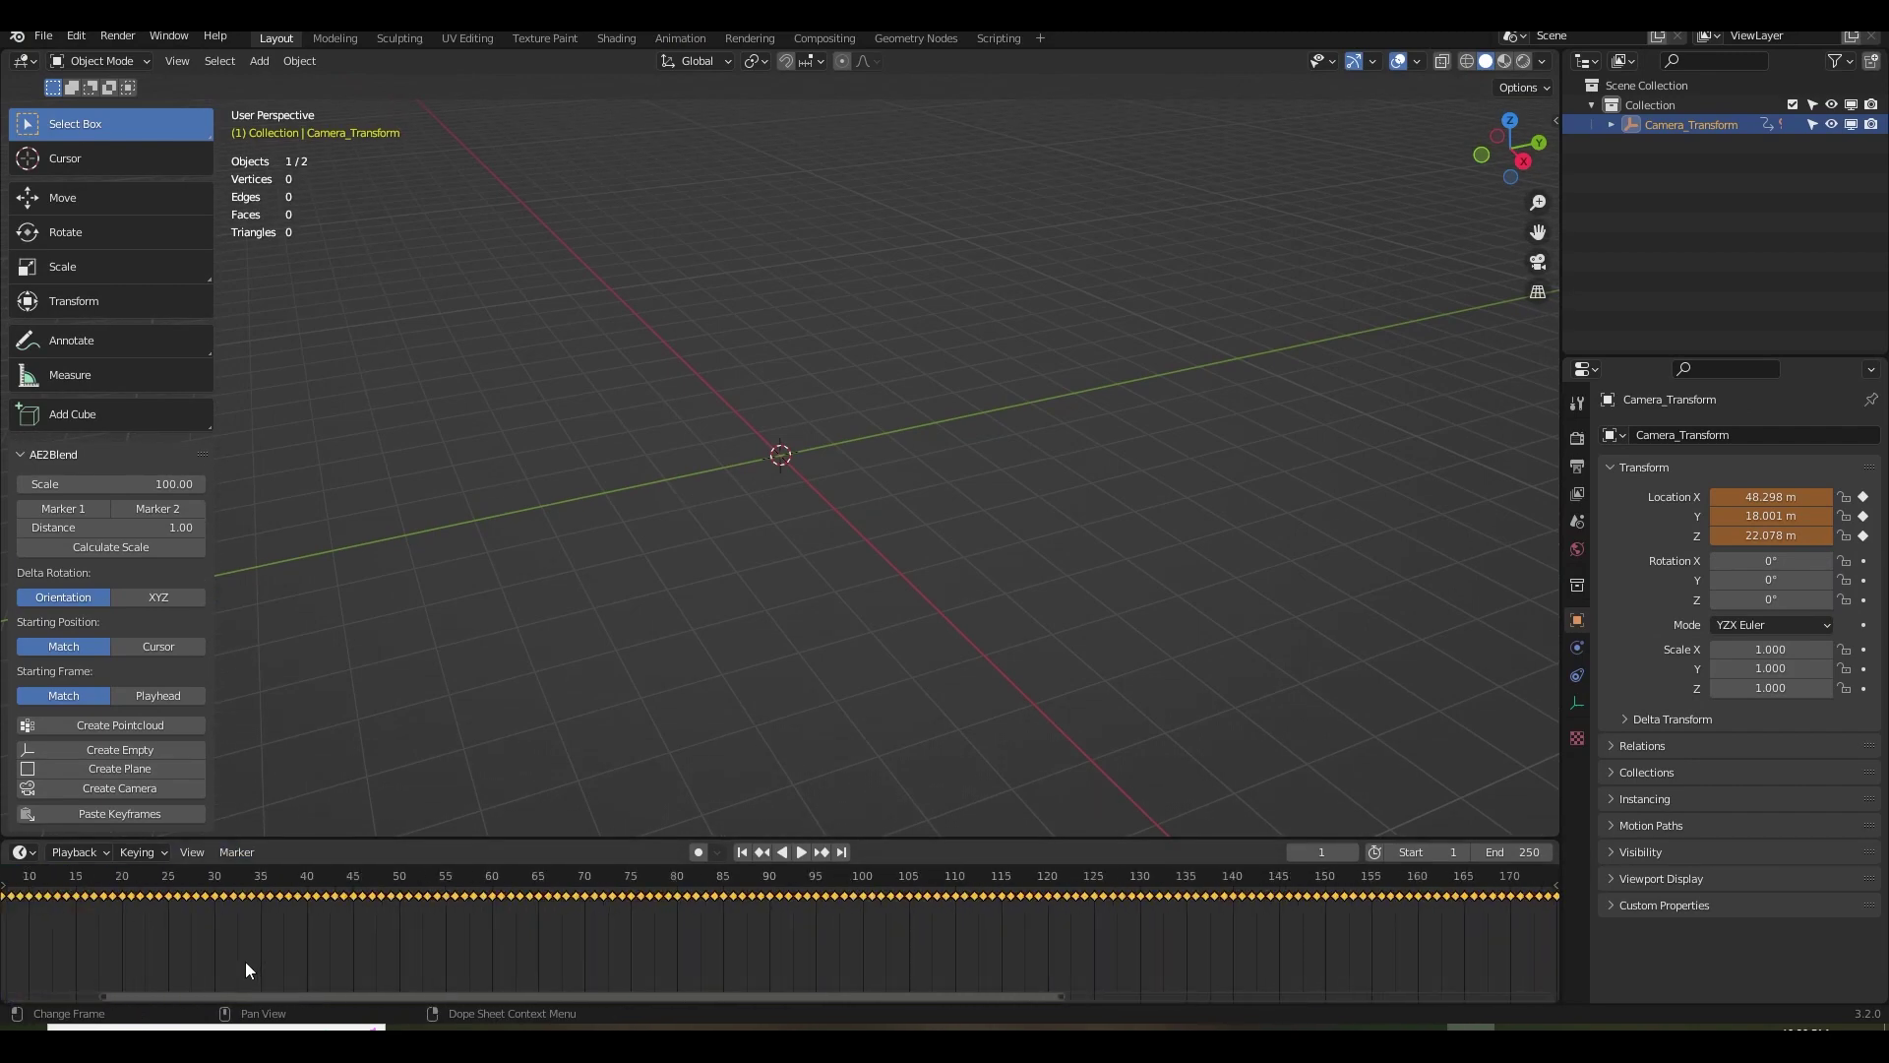
middle_drag(163, 949, 673, 966)
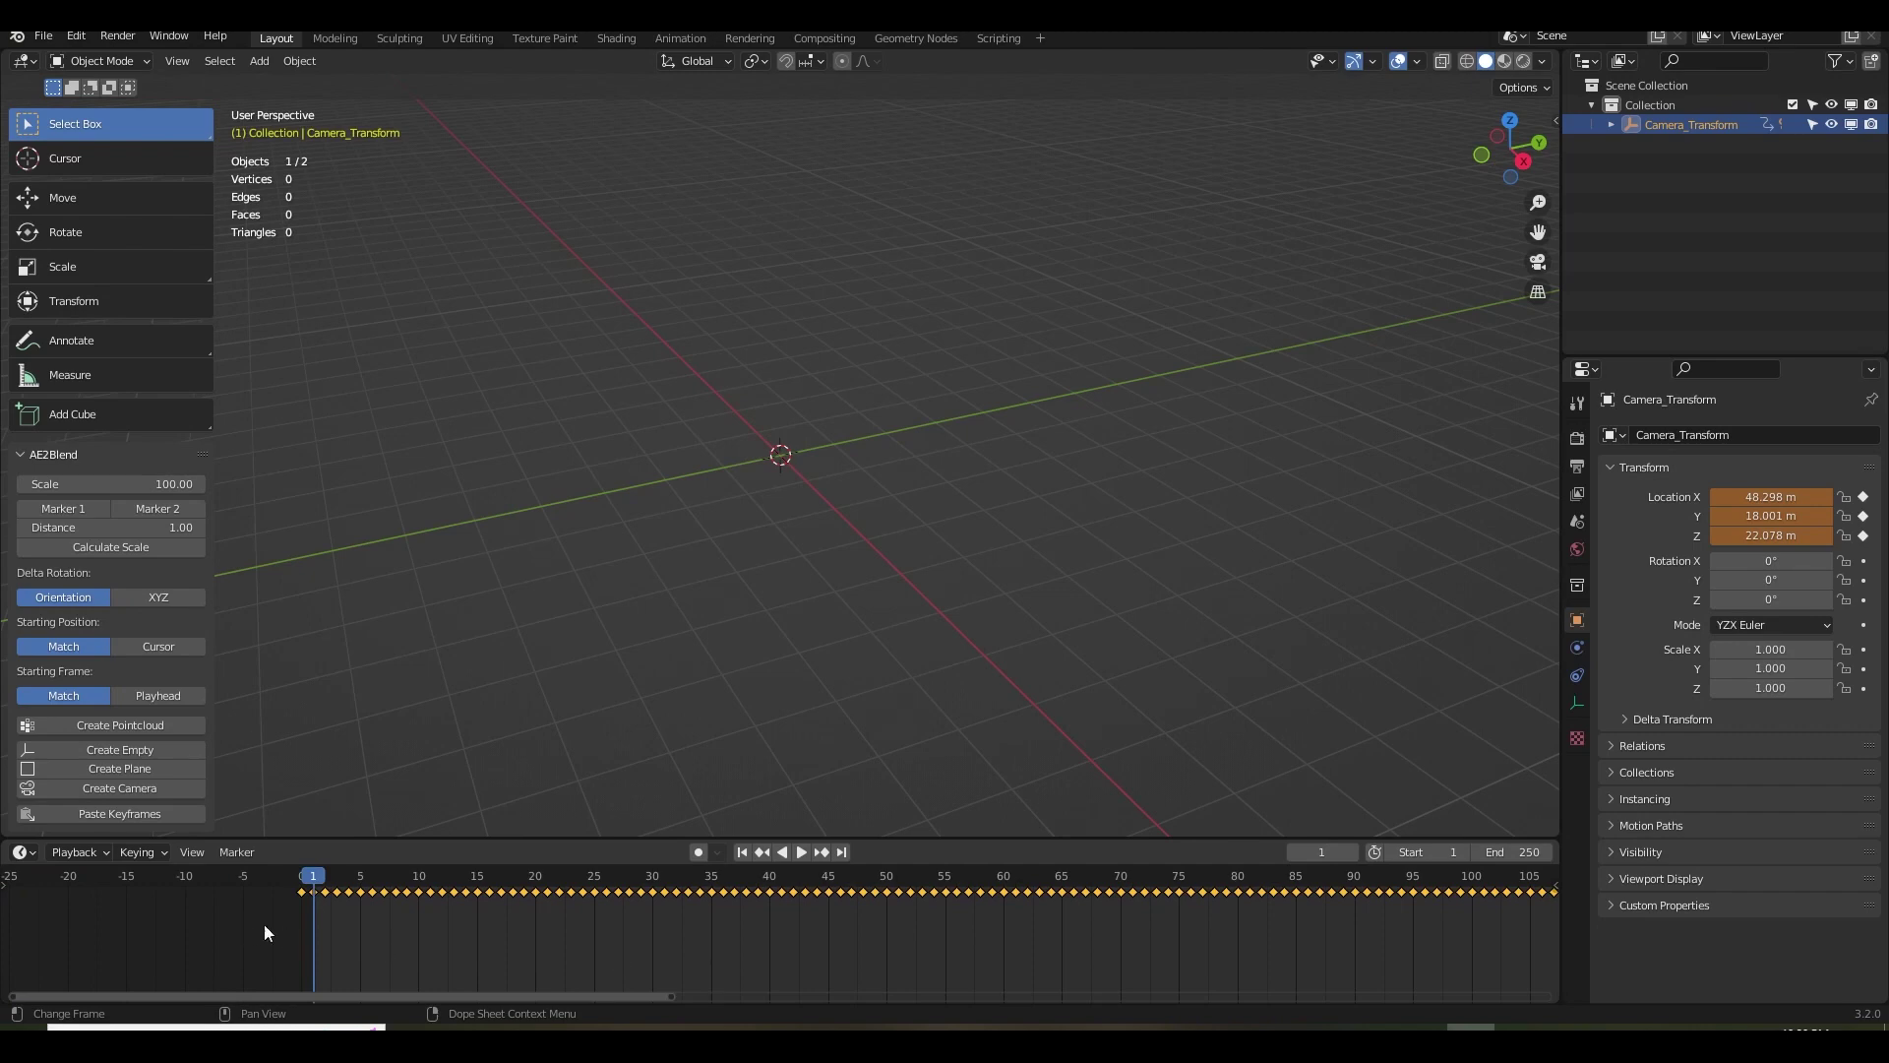
scroll(274, 924, up, 5)
middle_drag(258, 917, 575, 964)
scroll(571, 966, up, 4)
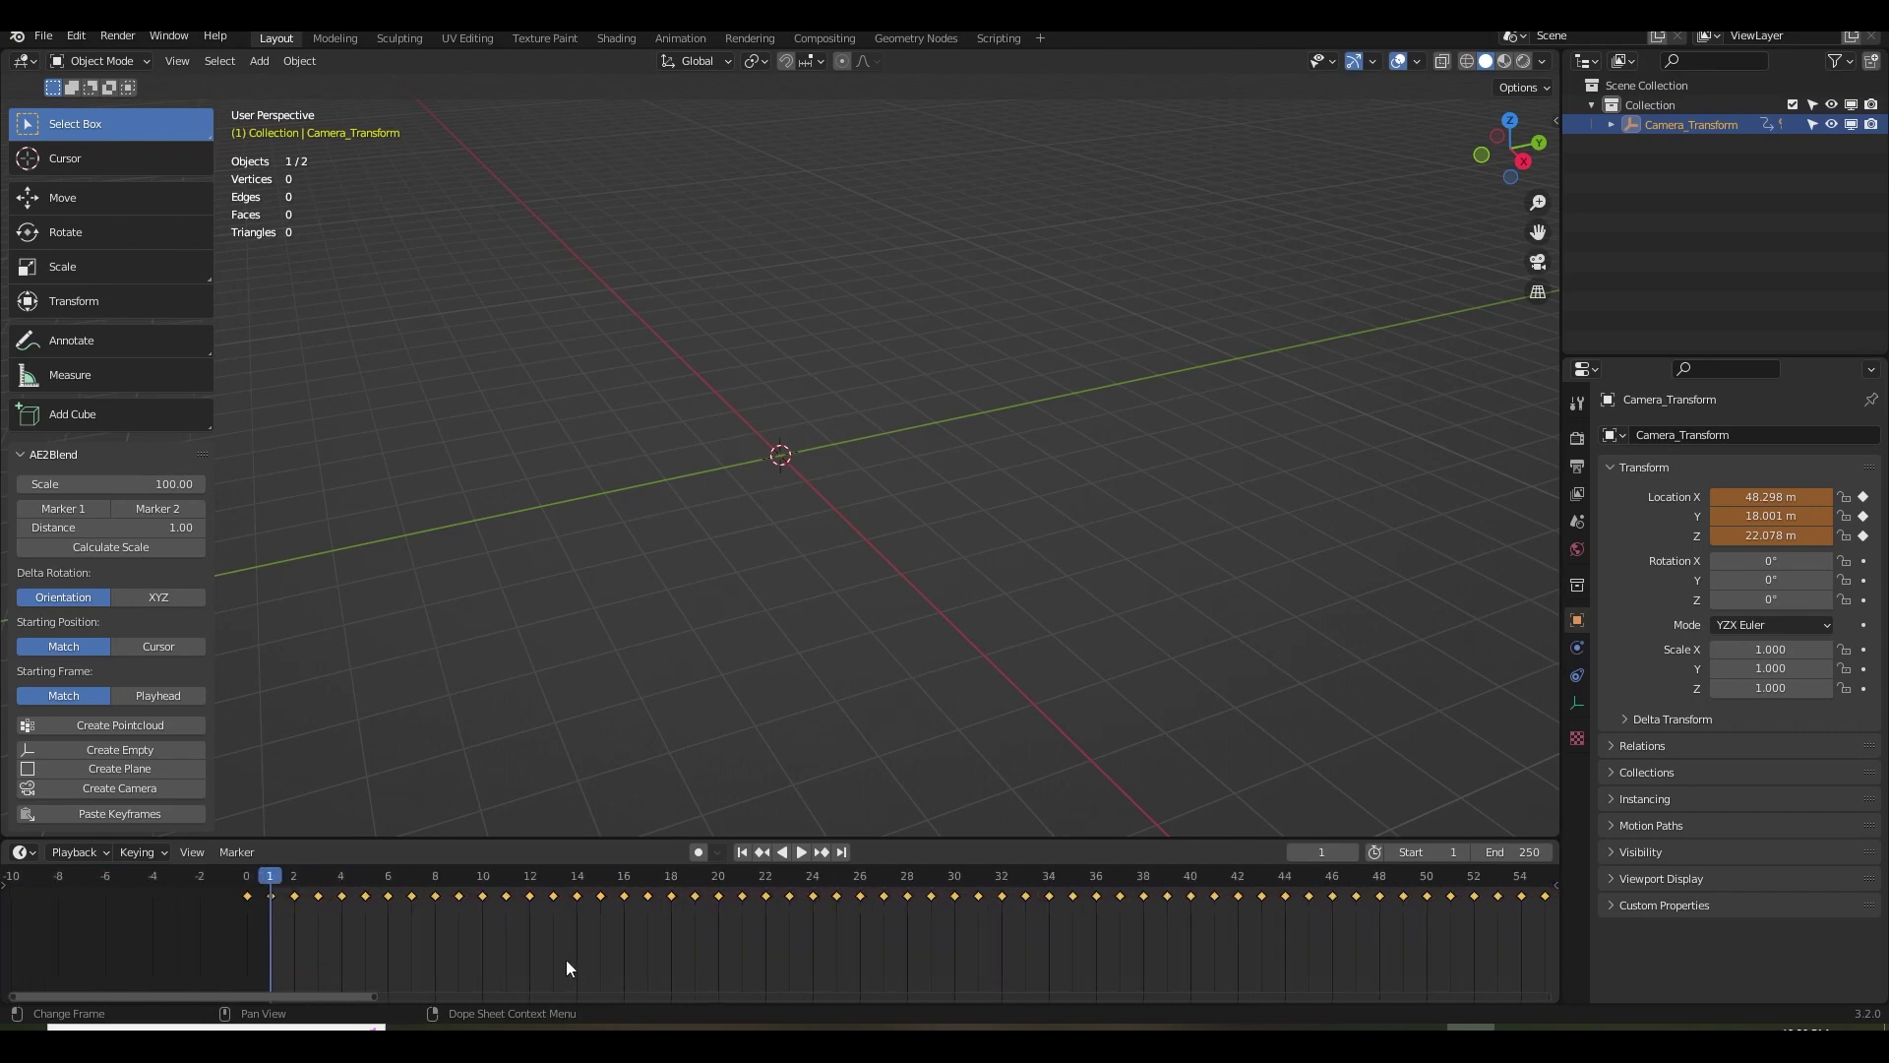
drag(293, 895, 321, 896)
Go to the last camera keyframe and set the scene's end frame to 239.
scroll(417, 965, down, 6)
middle_drag(1204, 961, 636, 955)
ctrl+scroll(636, 955, down, 15)
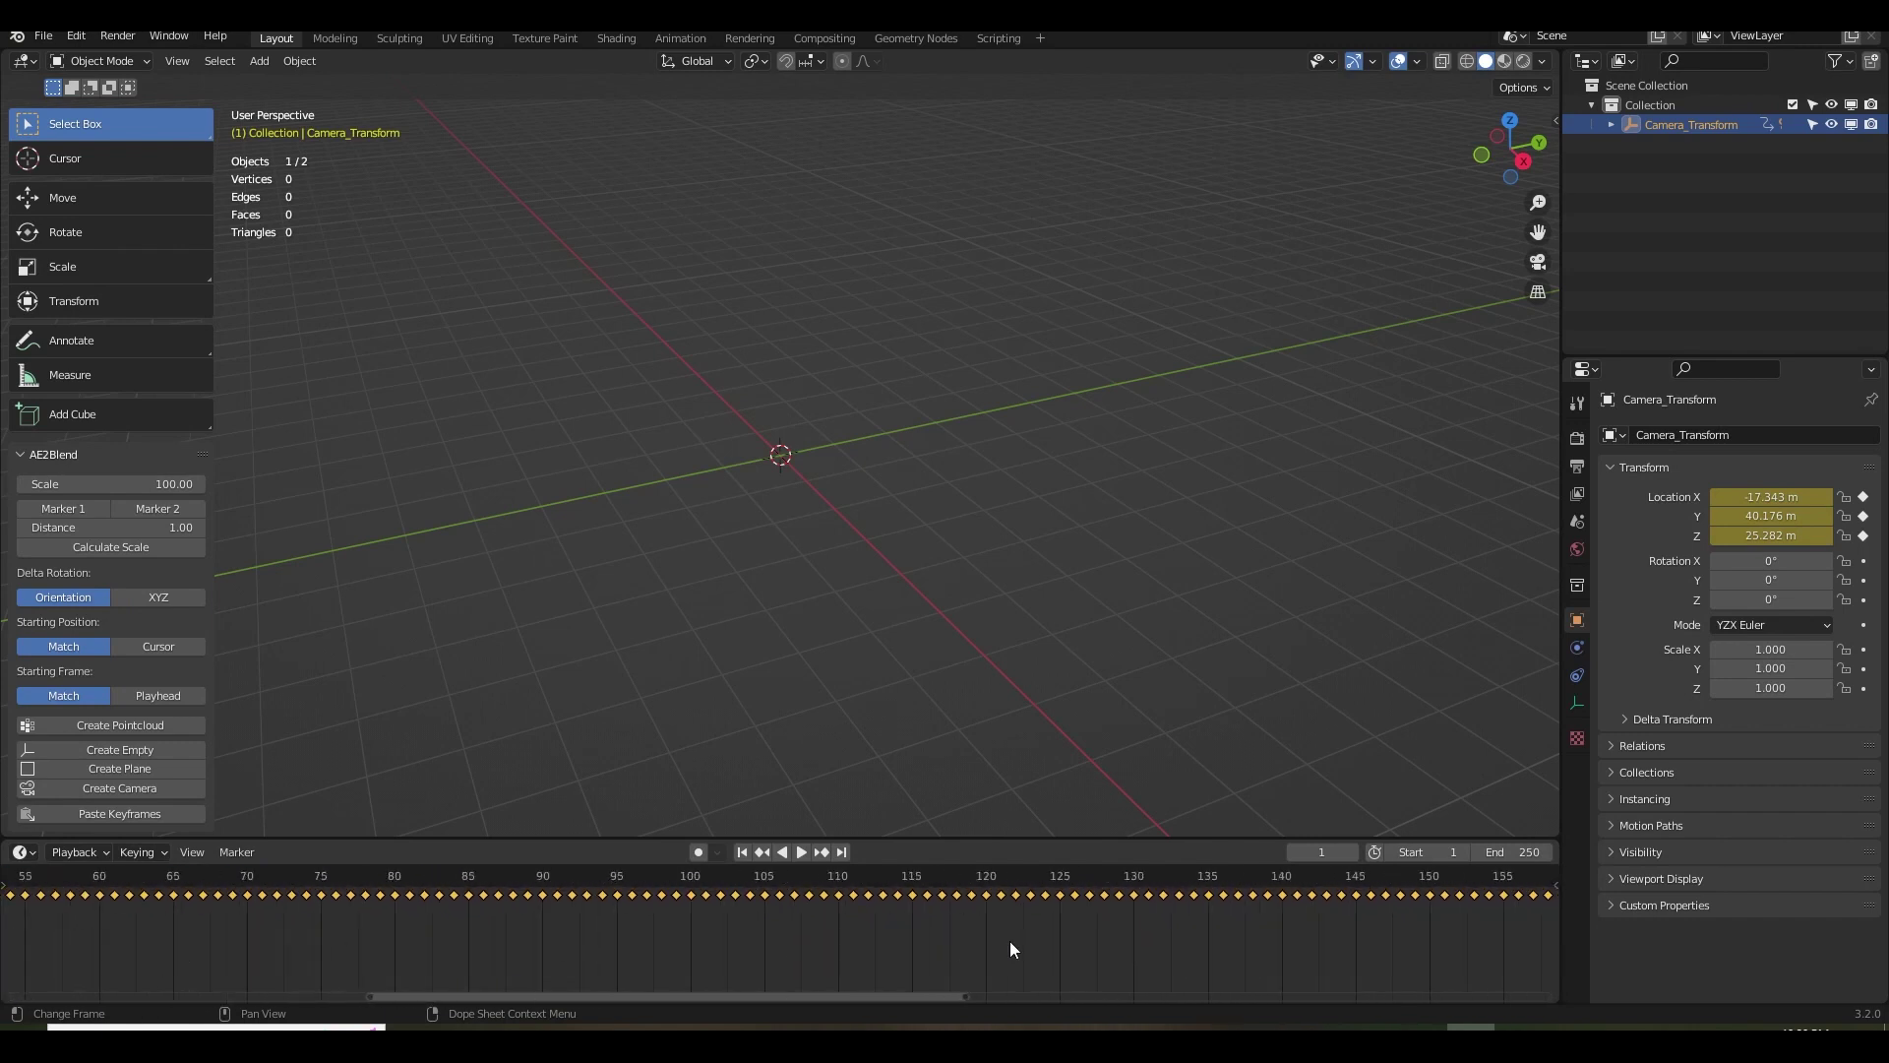
click(947, 879)
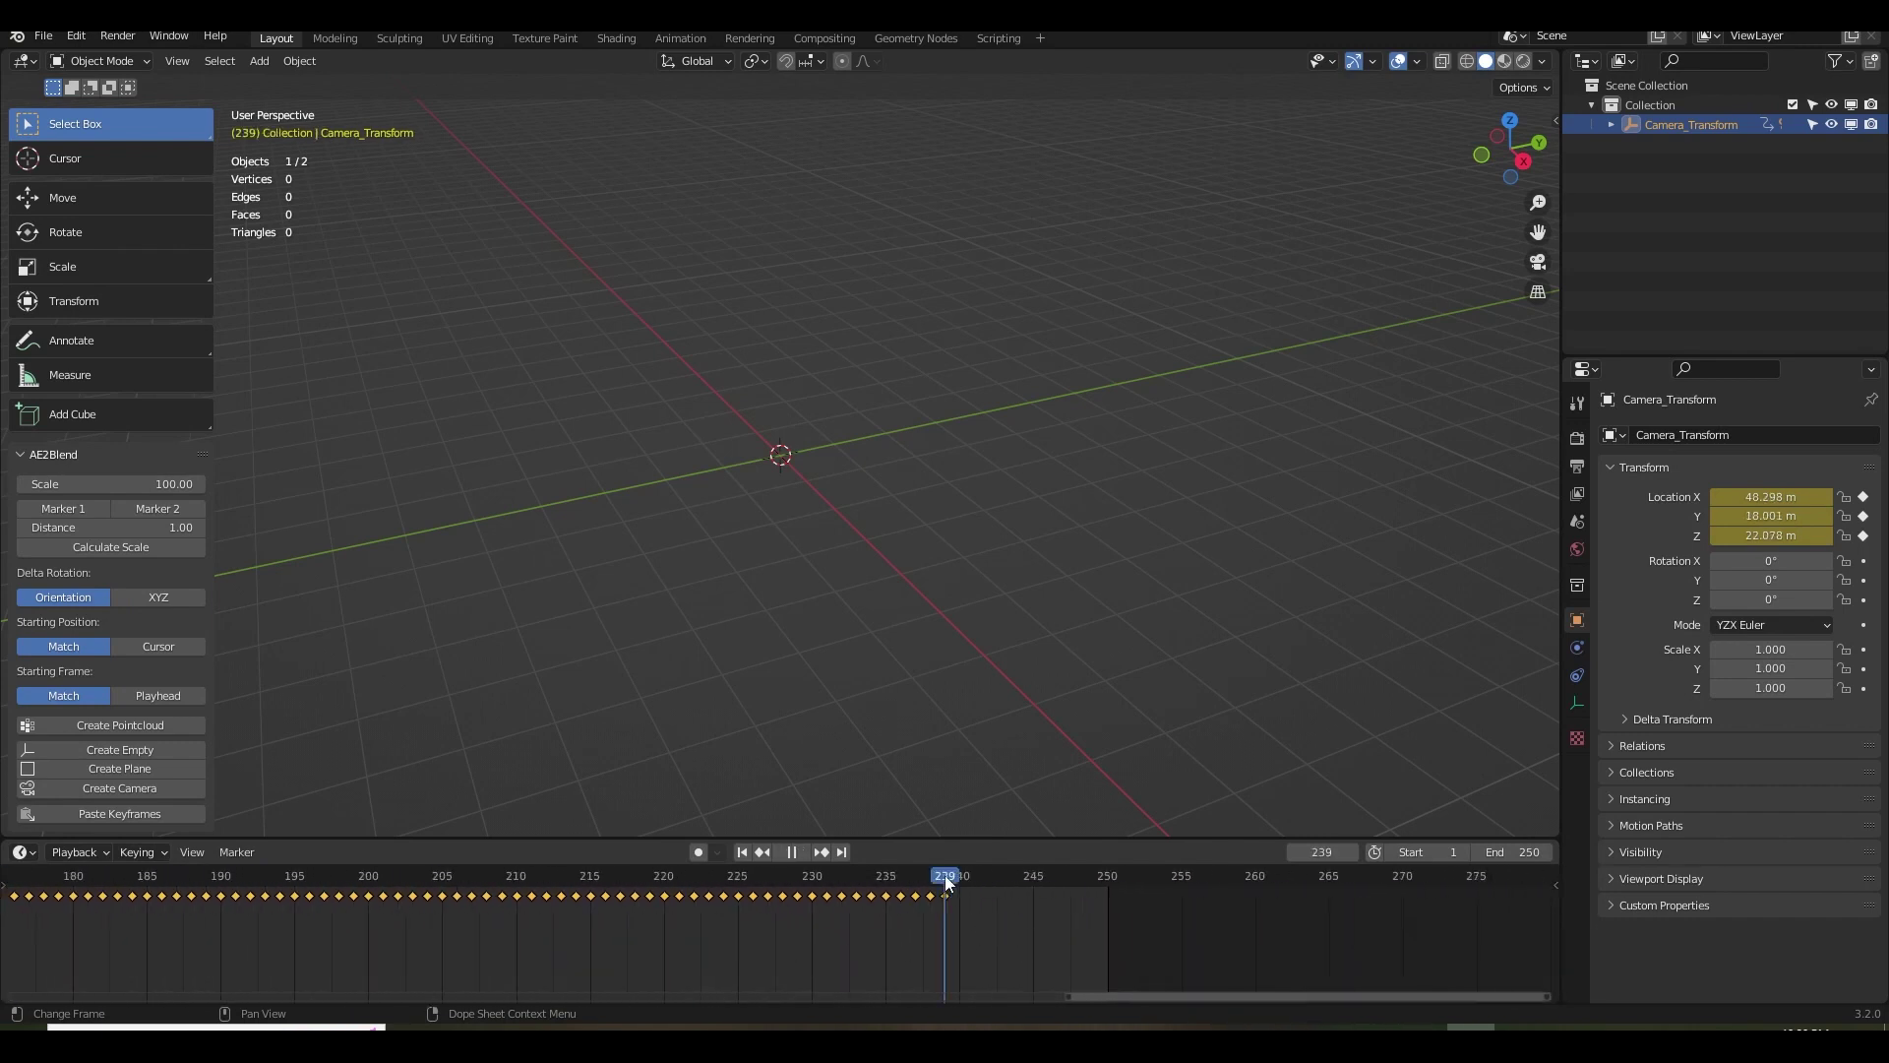
click(1512, 852)
text(237)
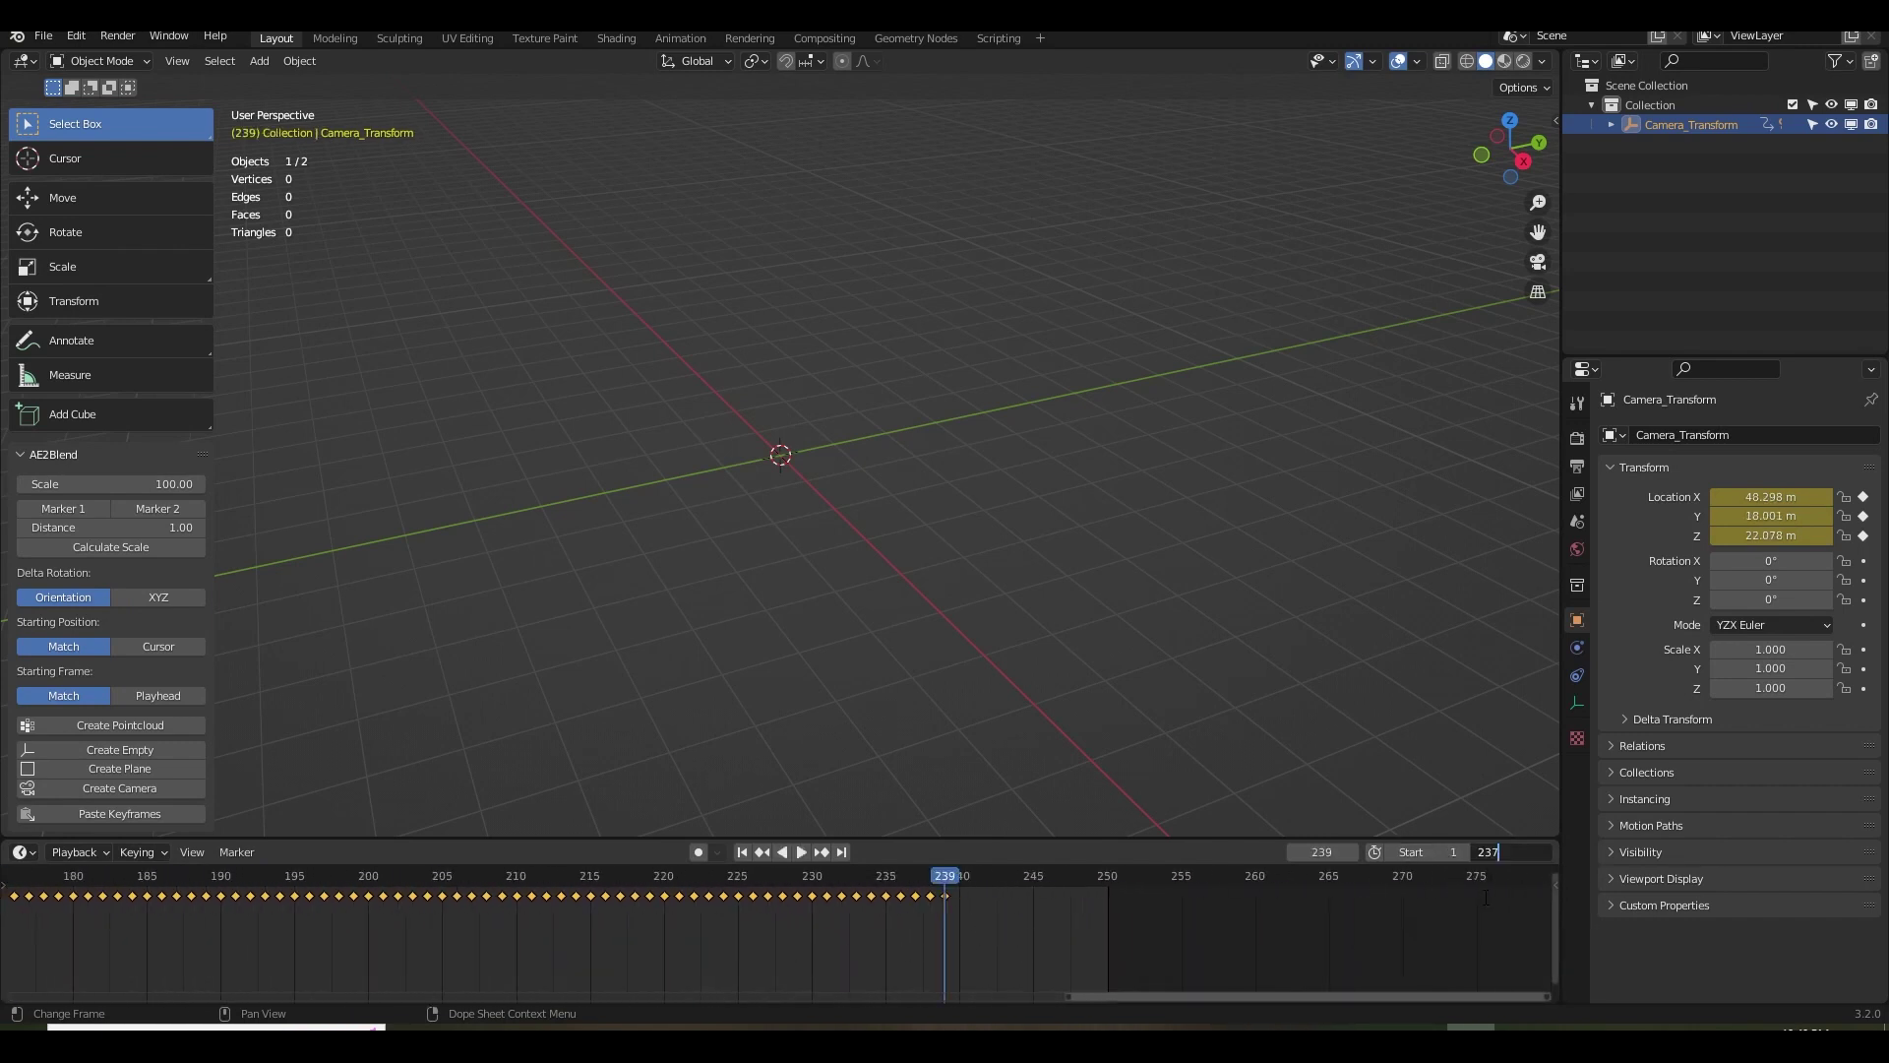
key(Return)
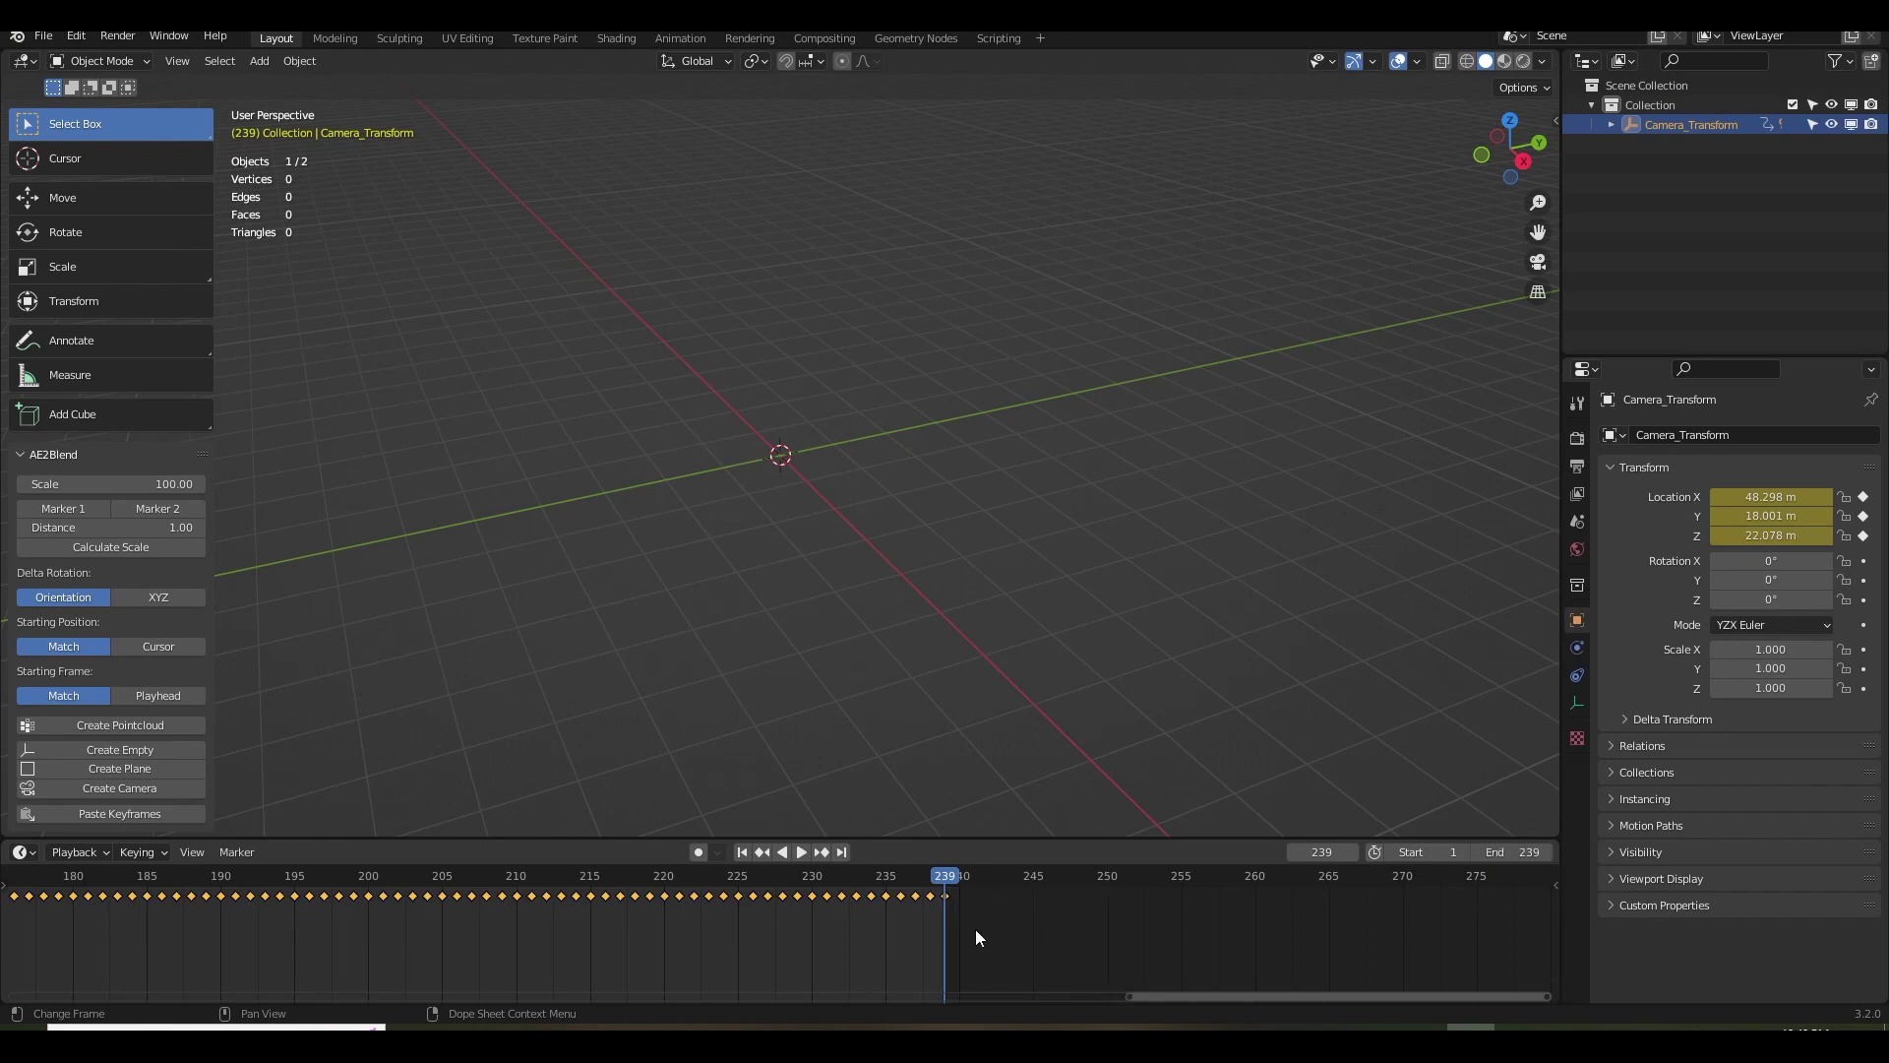
key(Home)
Set the output frame rate to 30 fps and view the scene through the camera.
click(1577, 466)
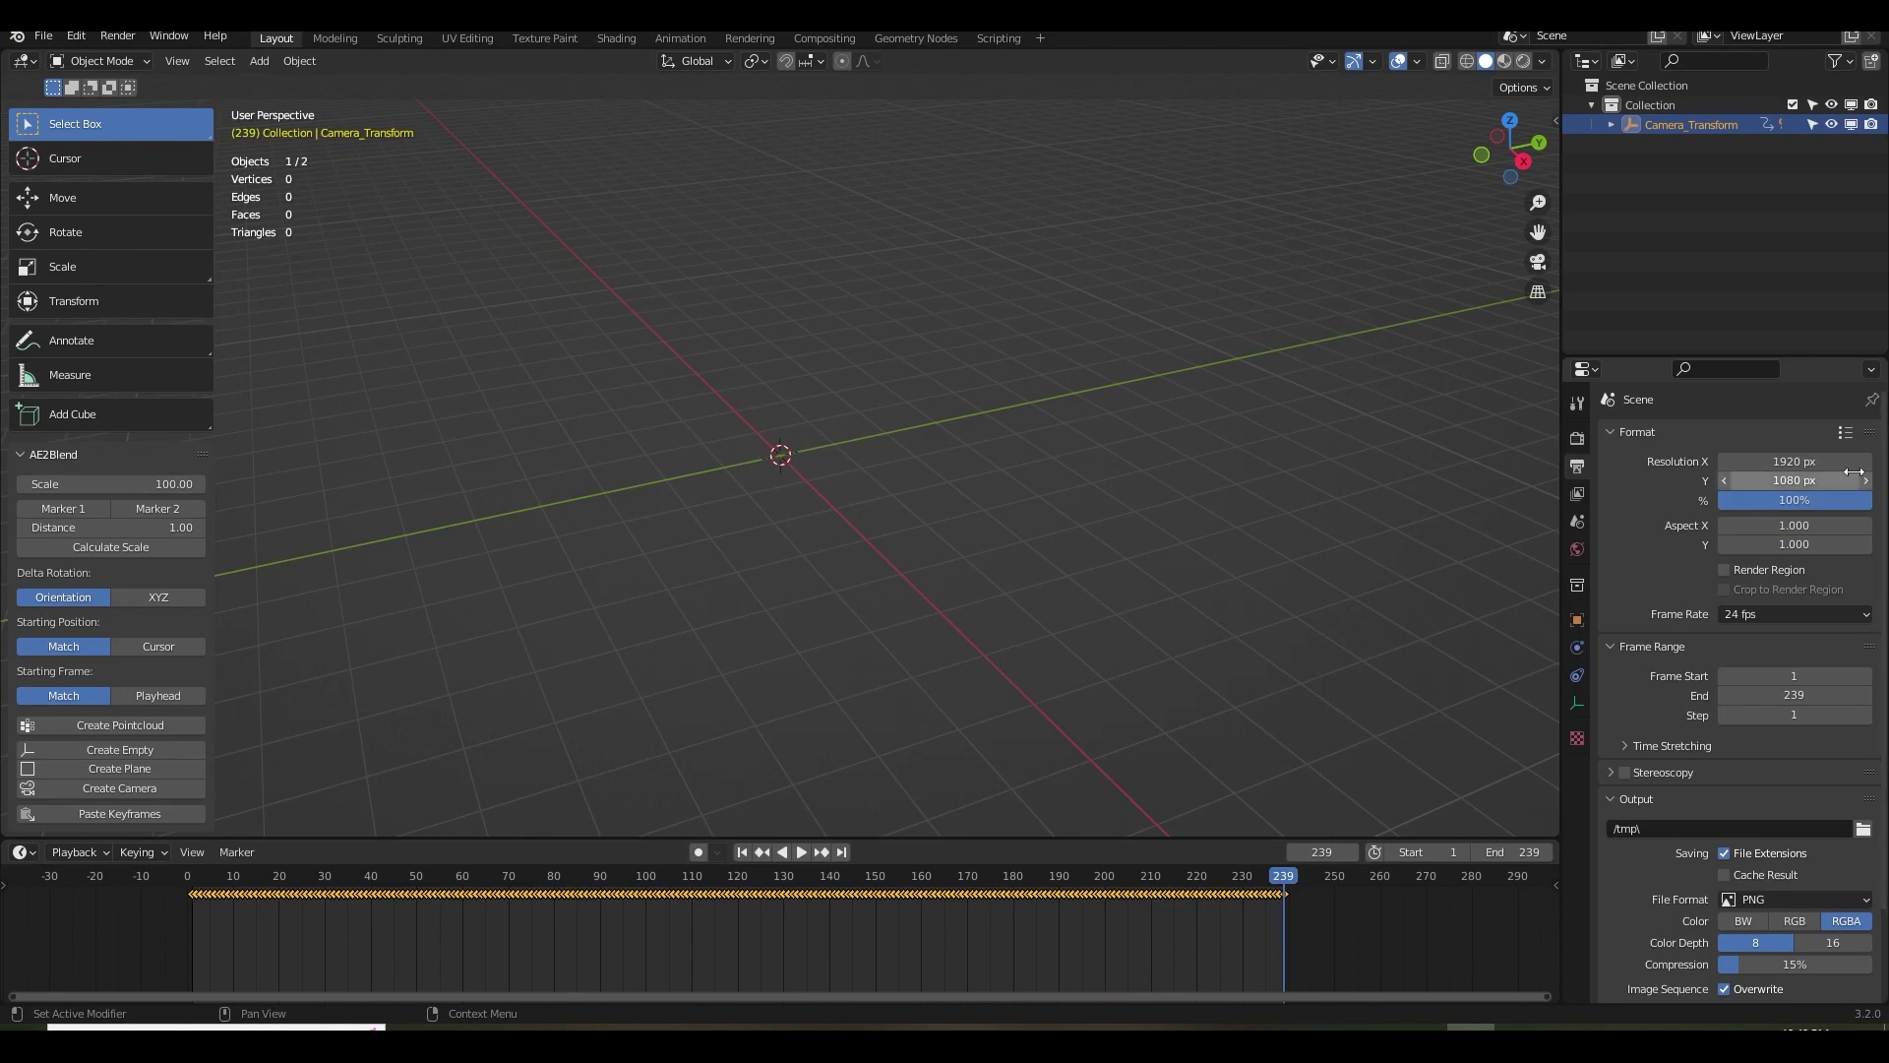
click(1777, 618)
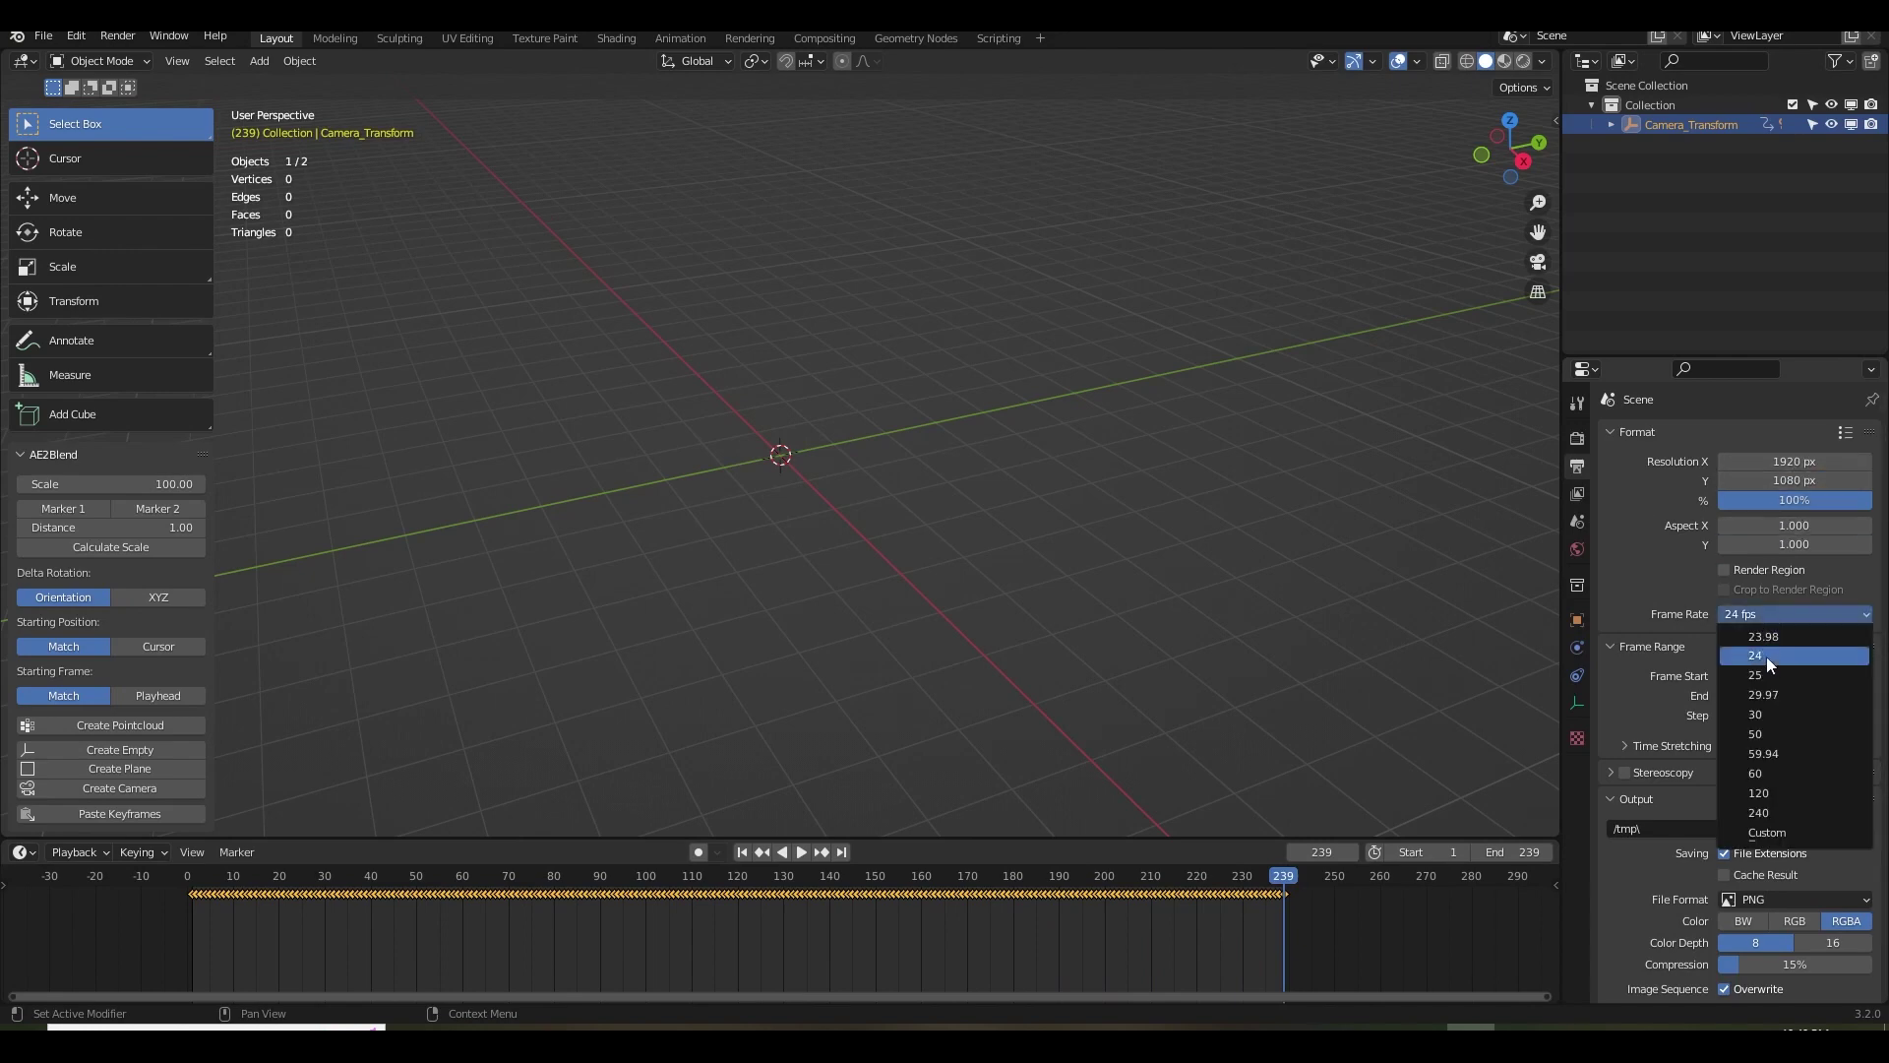
click(1763, 718)
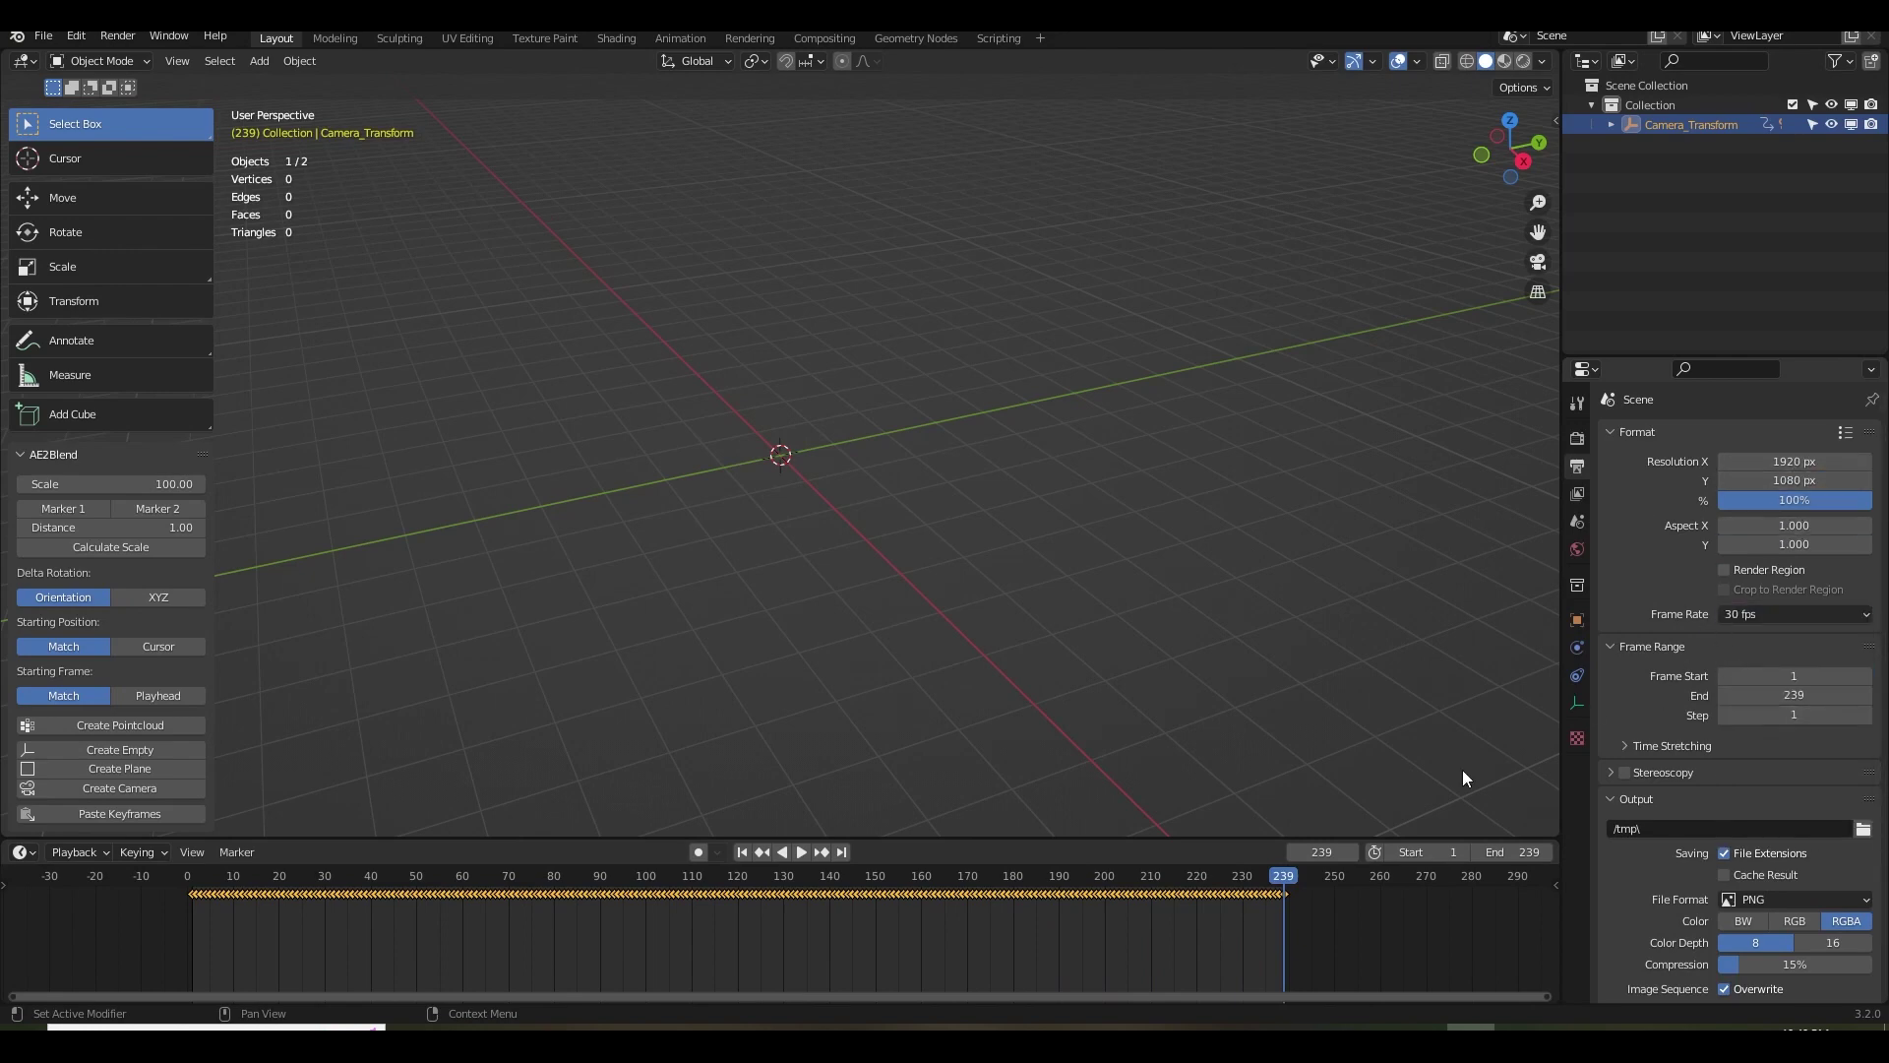
click(1538, 263)
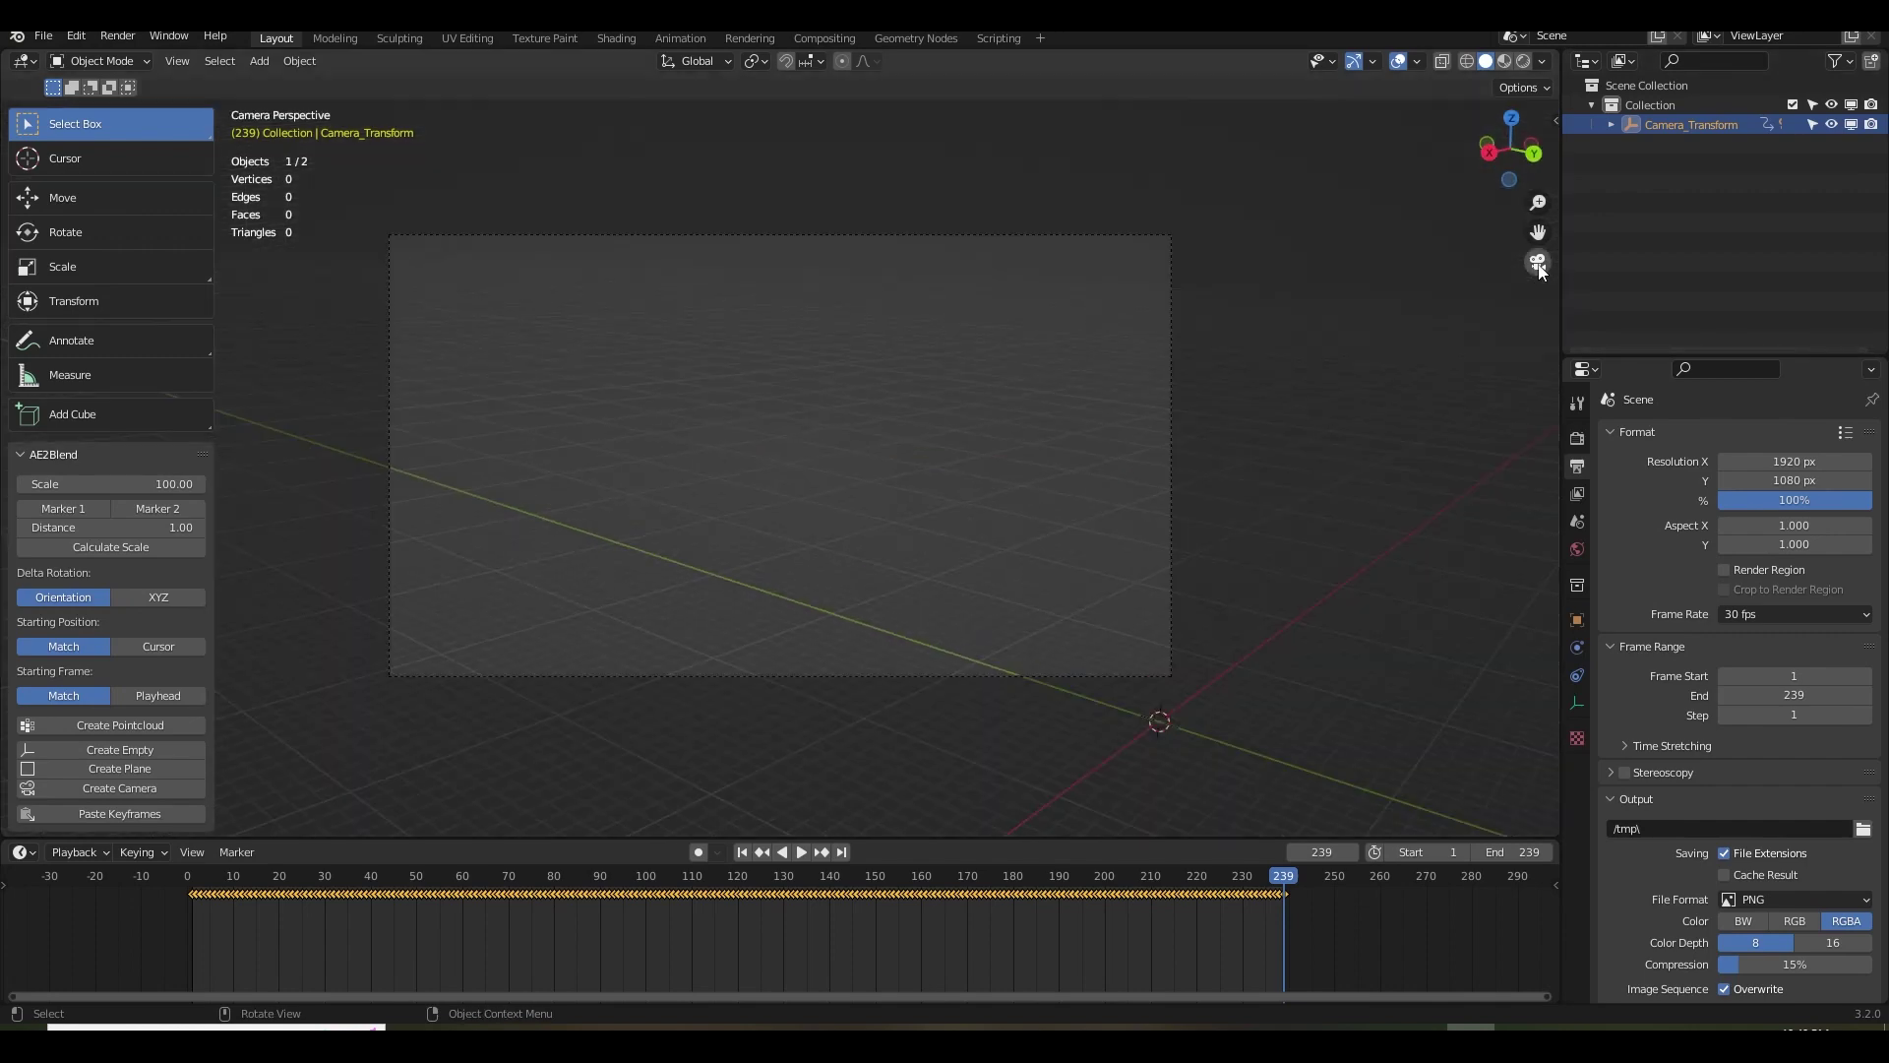
Play back the camera animation to check its motion and return to the first frame.
click(800, 852)
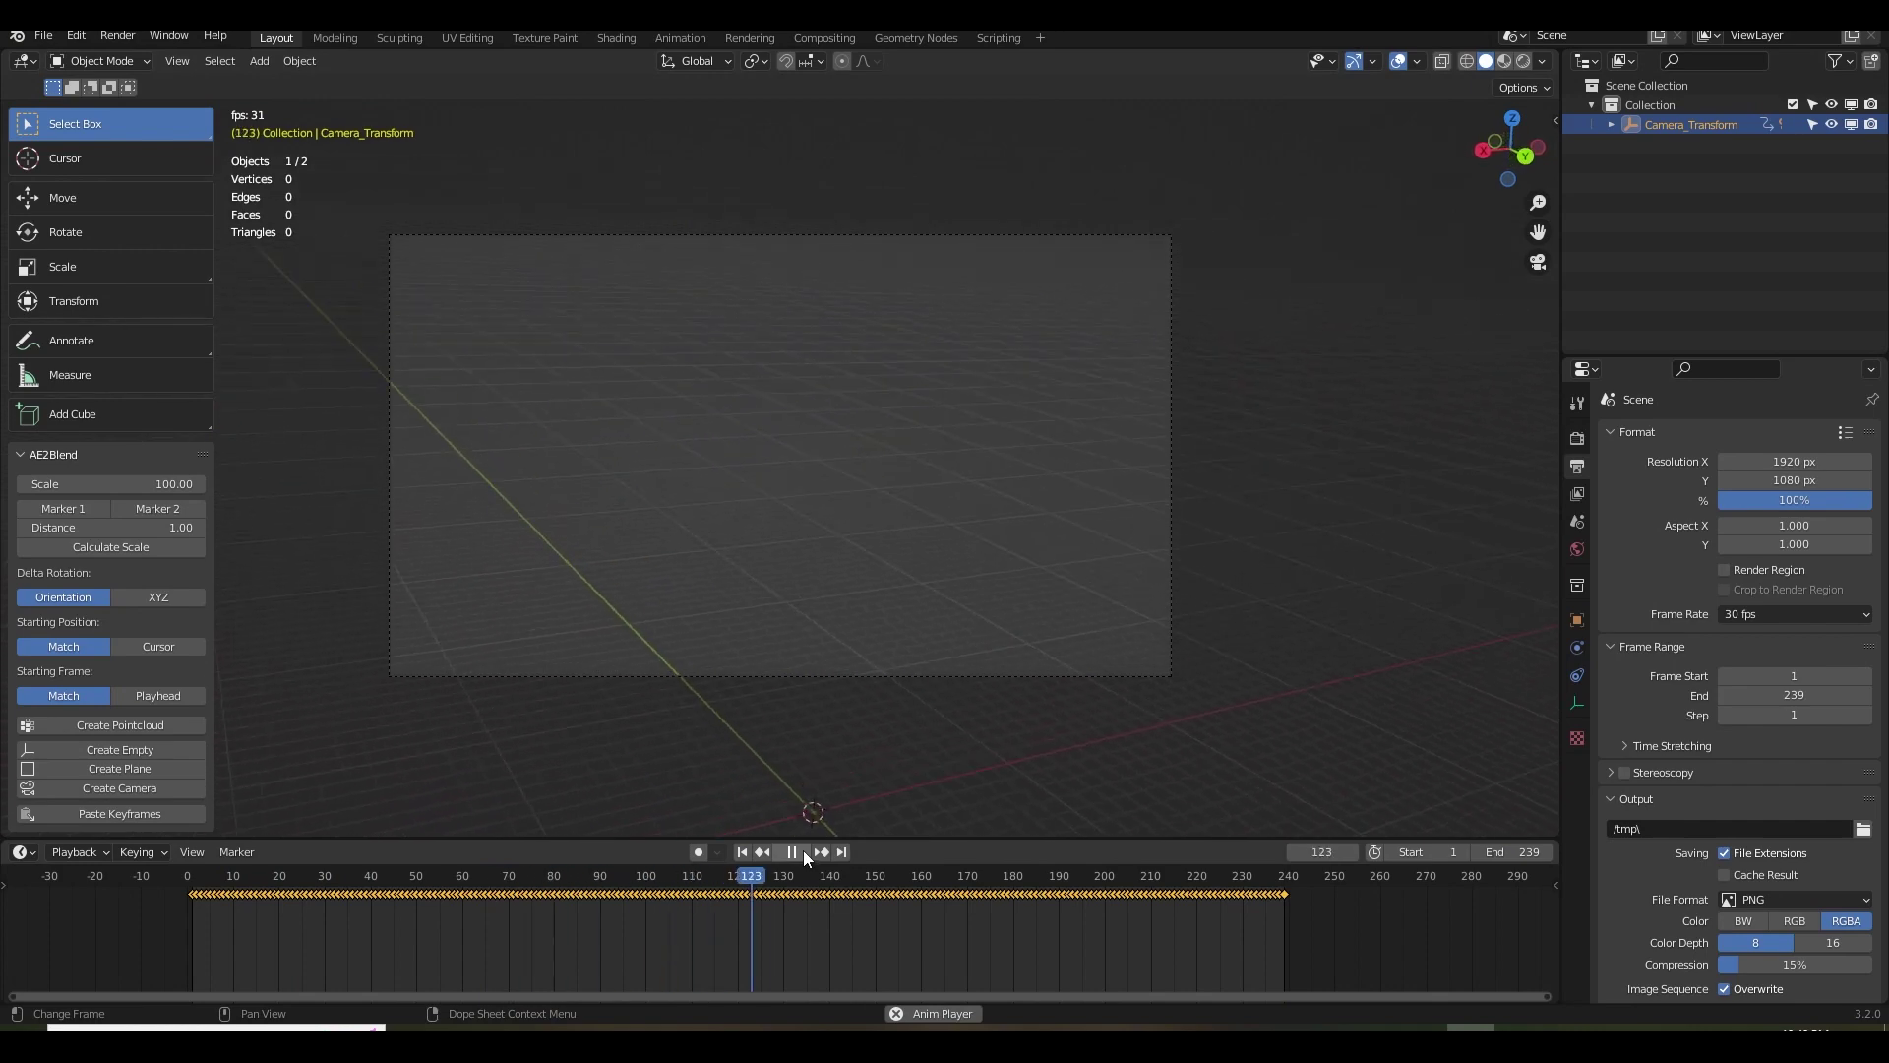
click(802, 852)
click(742, 852)
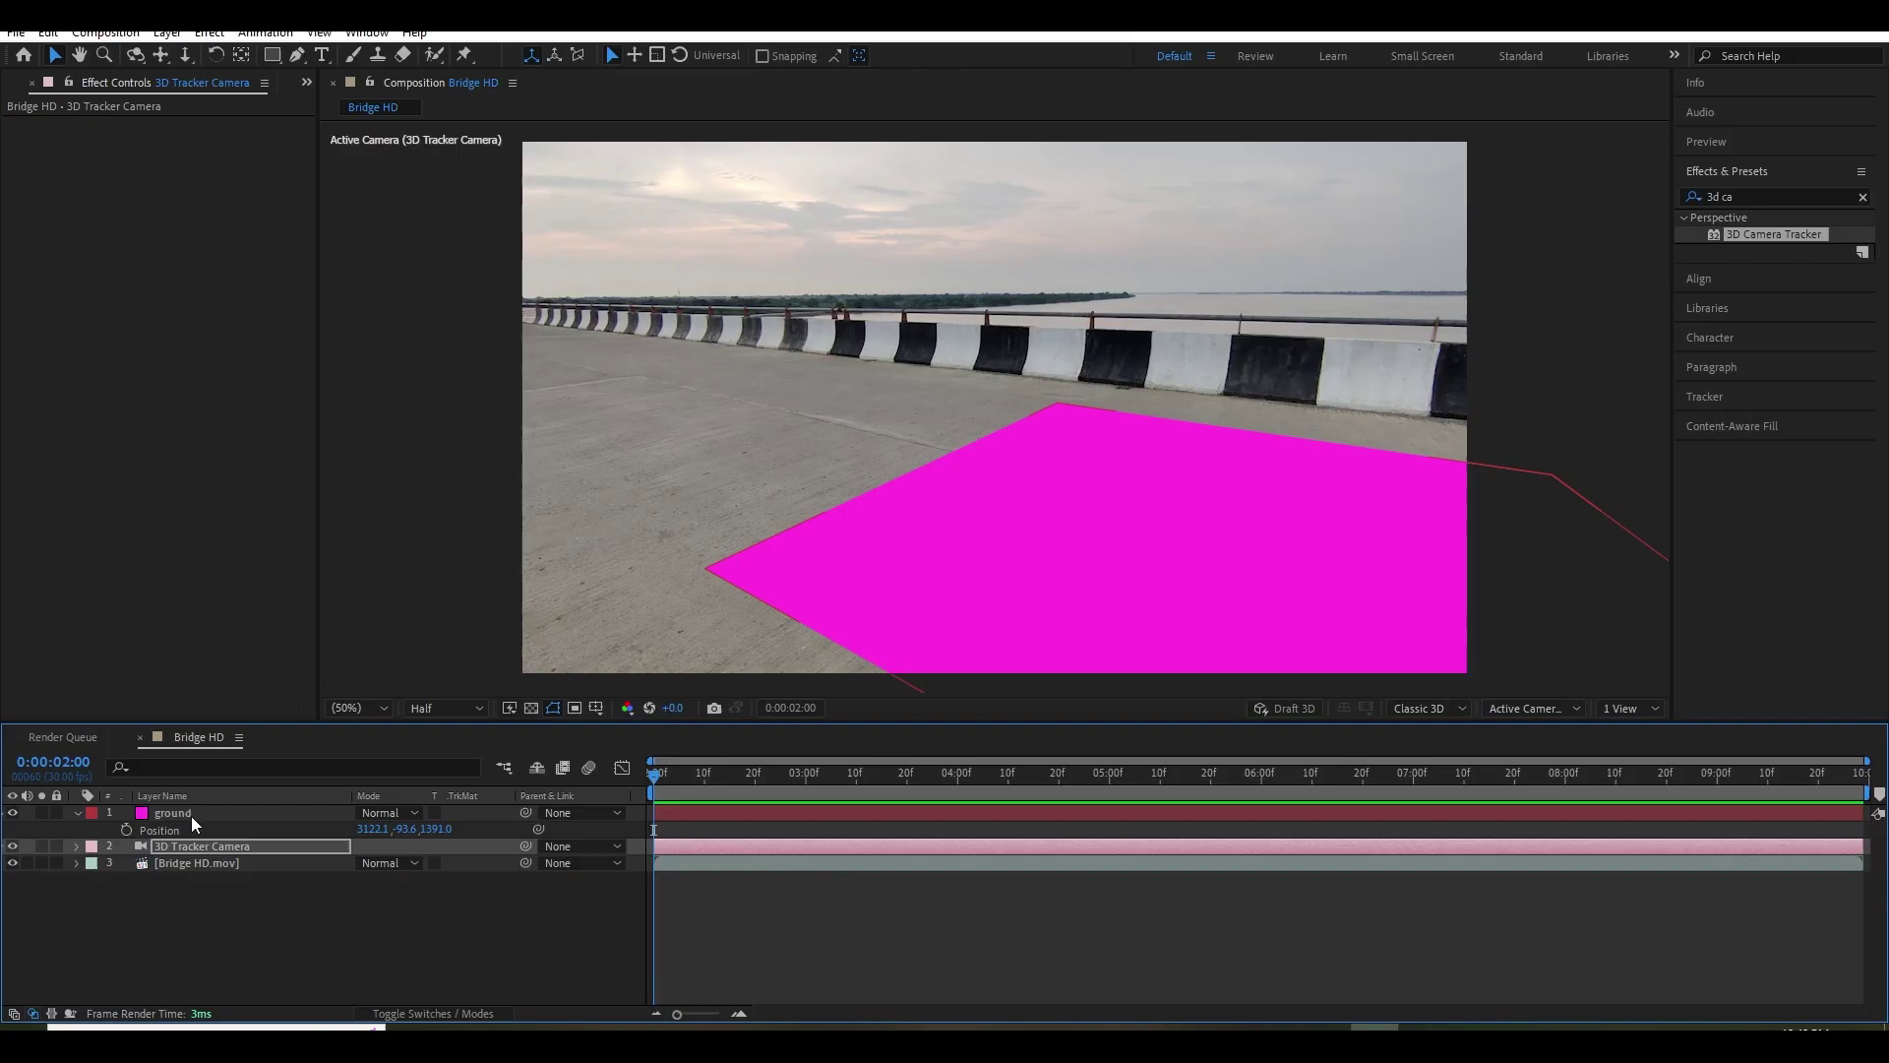
Copy the ground layer's Anchor Point, Position, Scale and Orientation in After Effects, create a plane from them with AE2Blend in Blender and play the animation.
click(162, 815)
click(77, 813)
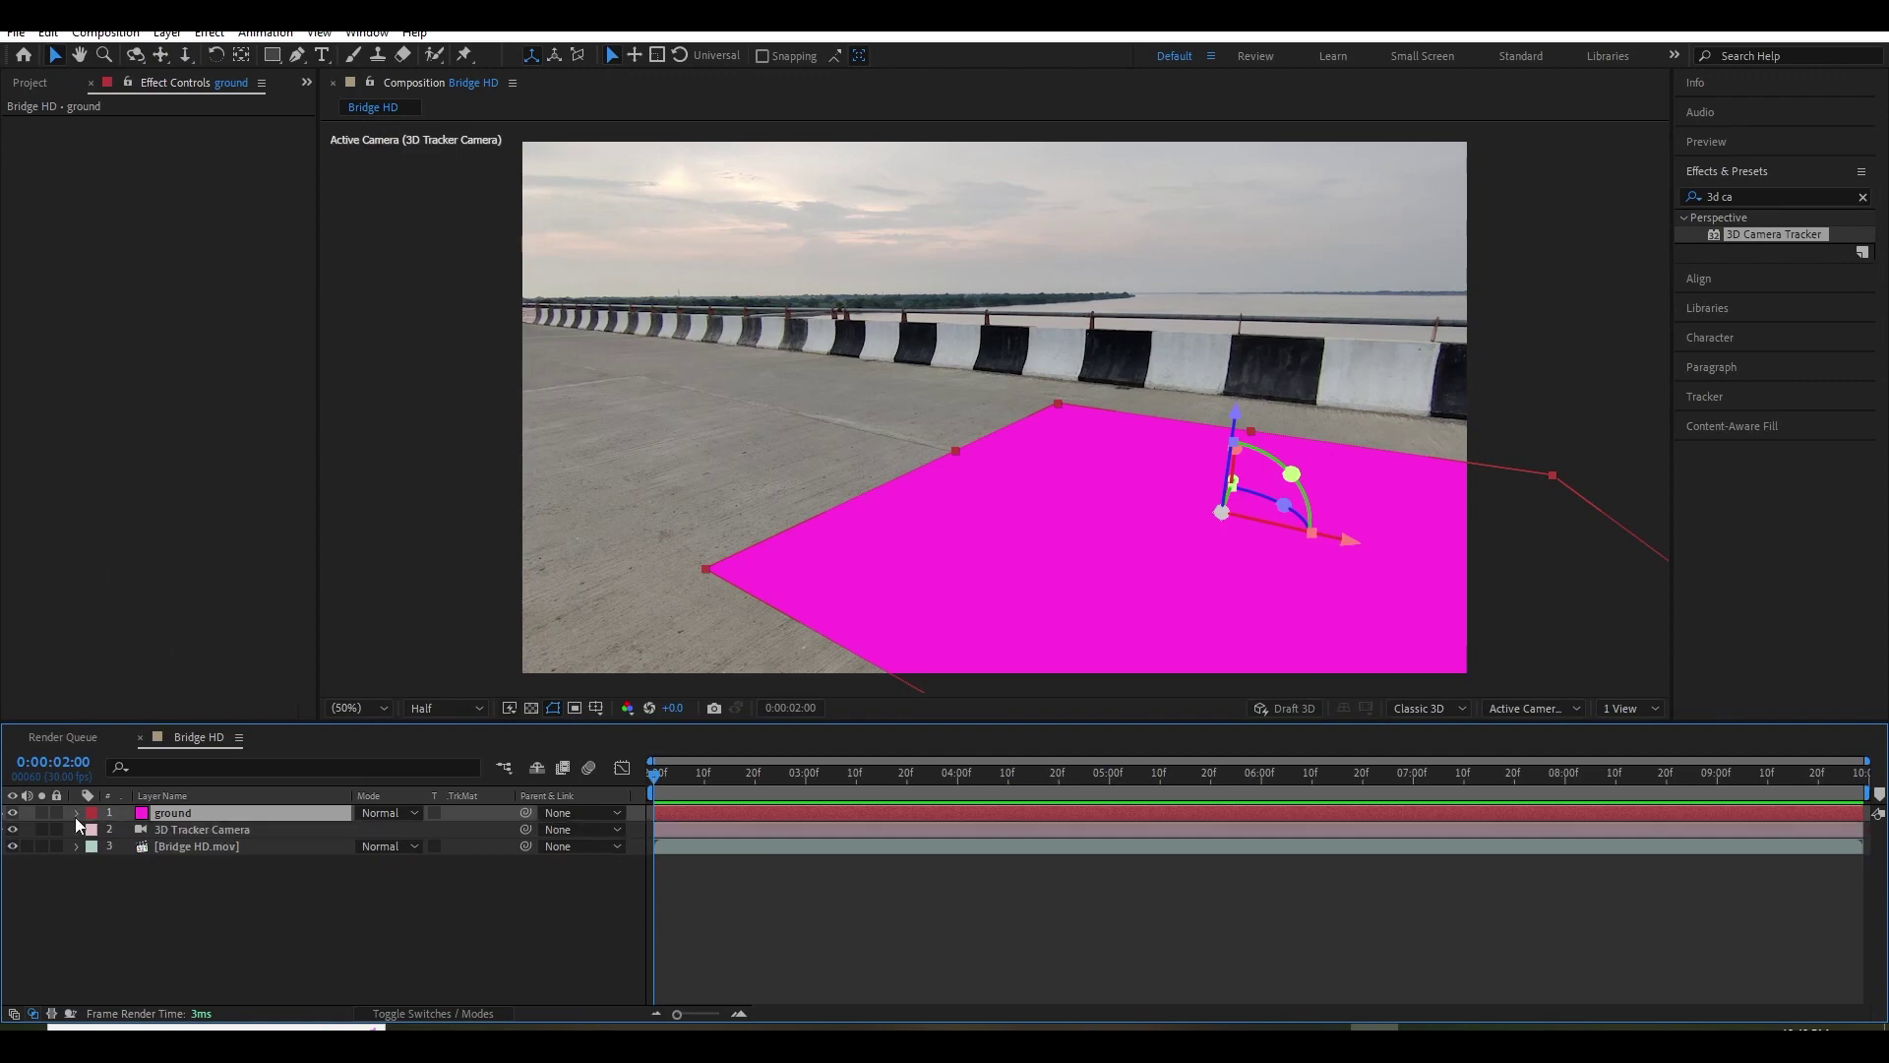
click(77, 814)
click(187, 846)
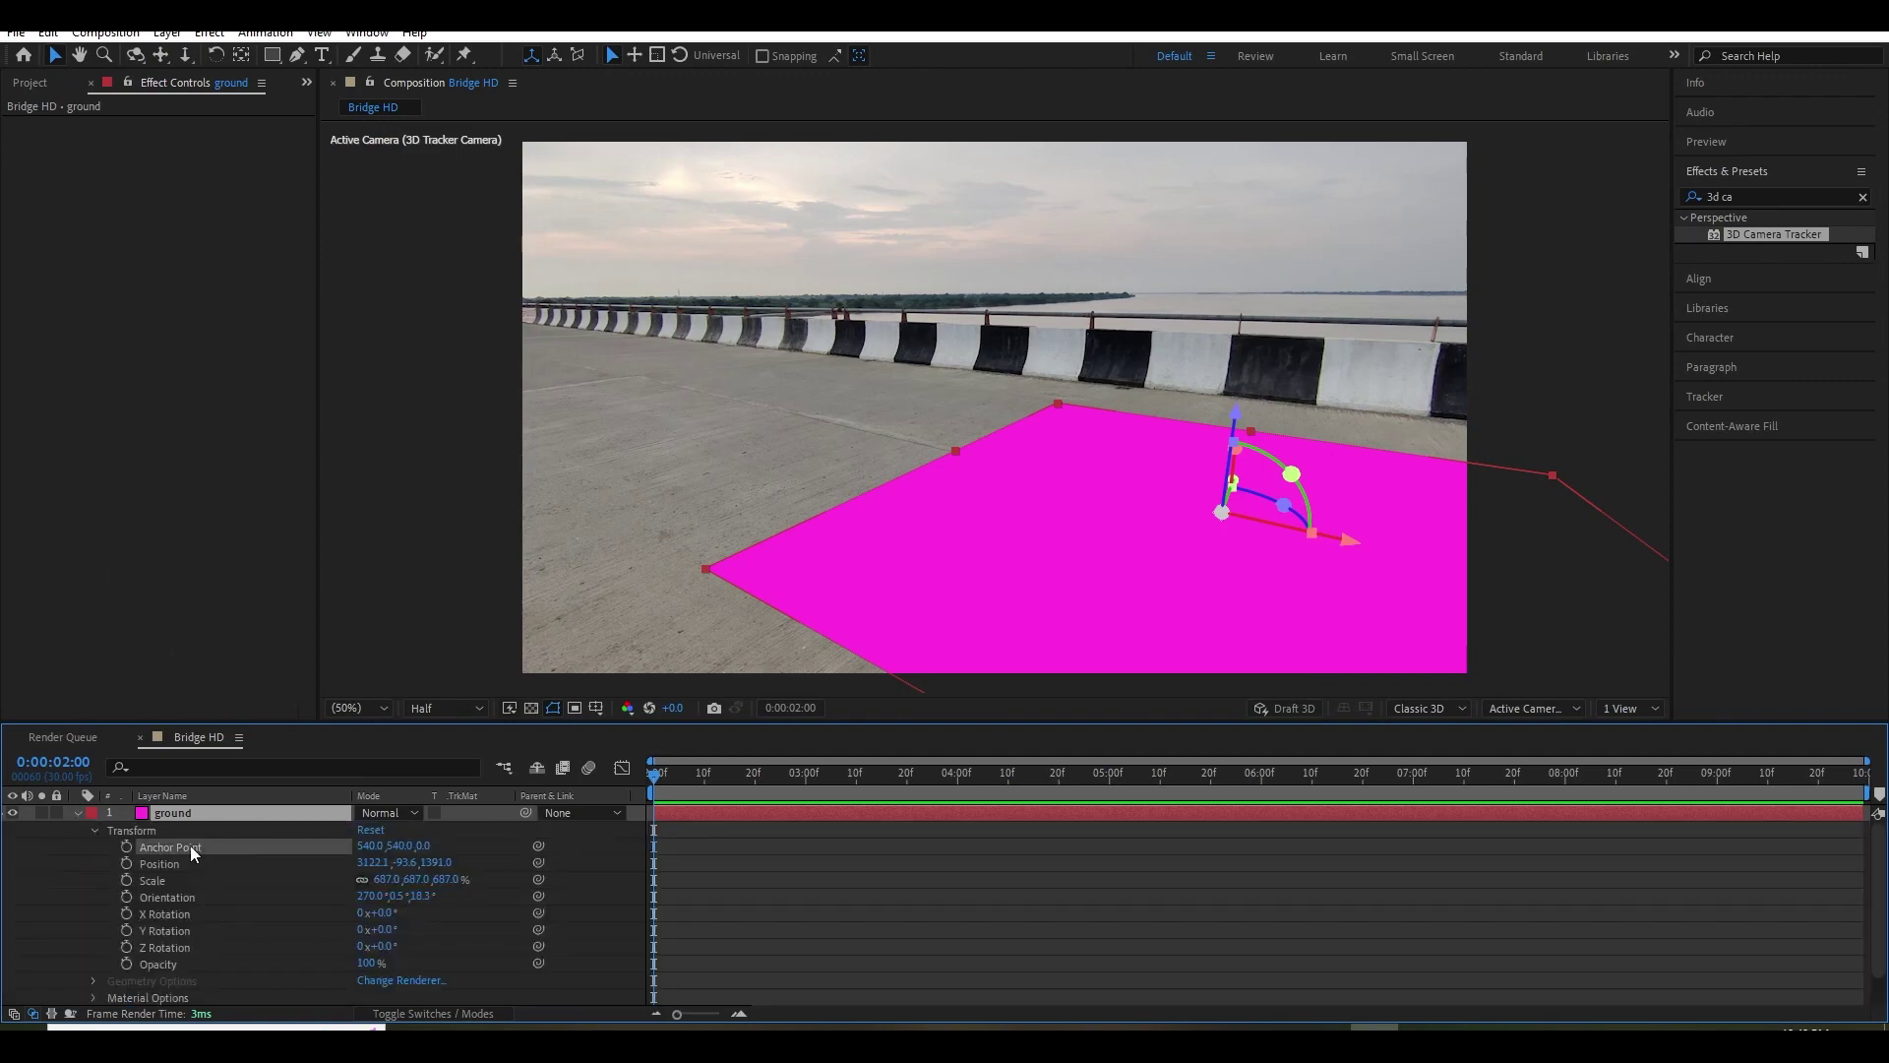
shift+click(175, 895)
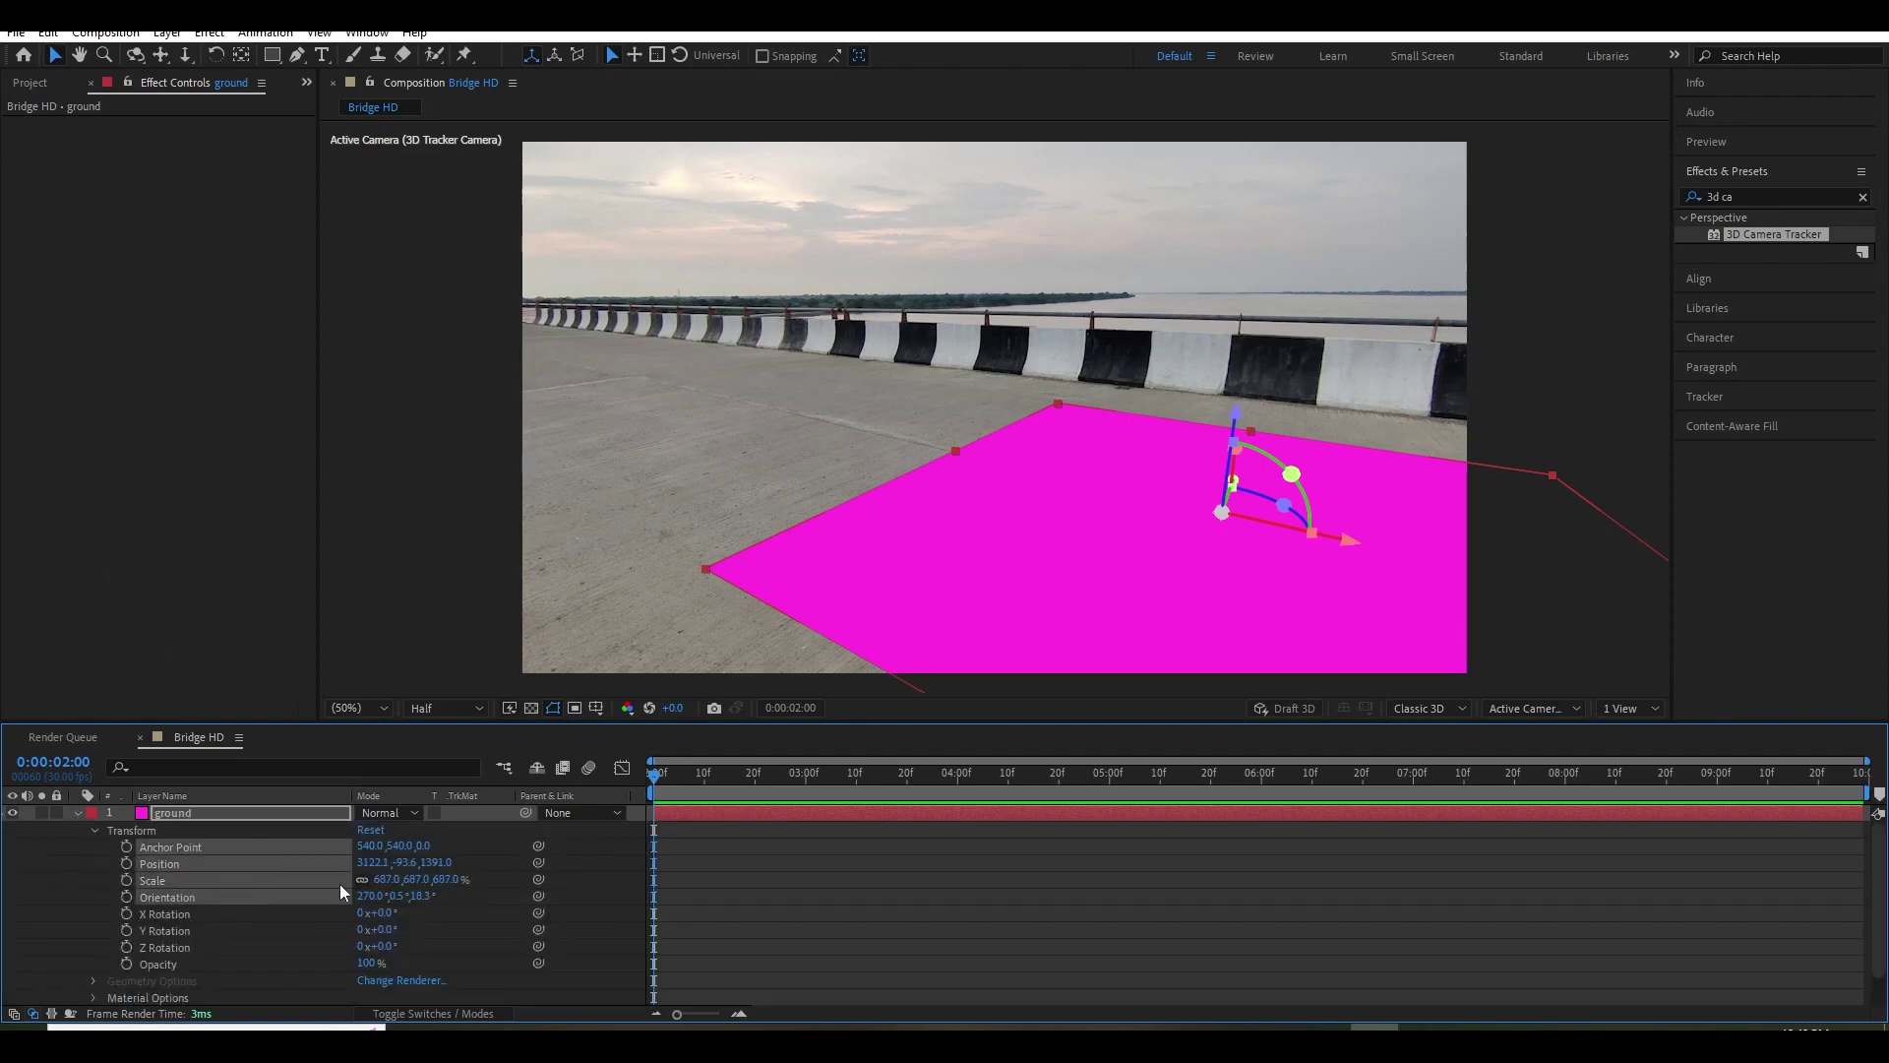
click(1471, 1028)
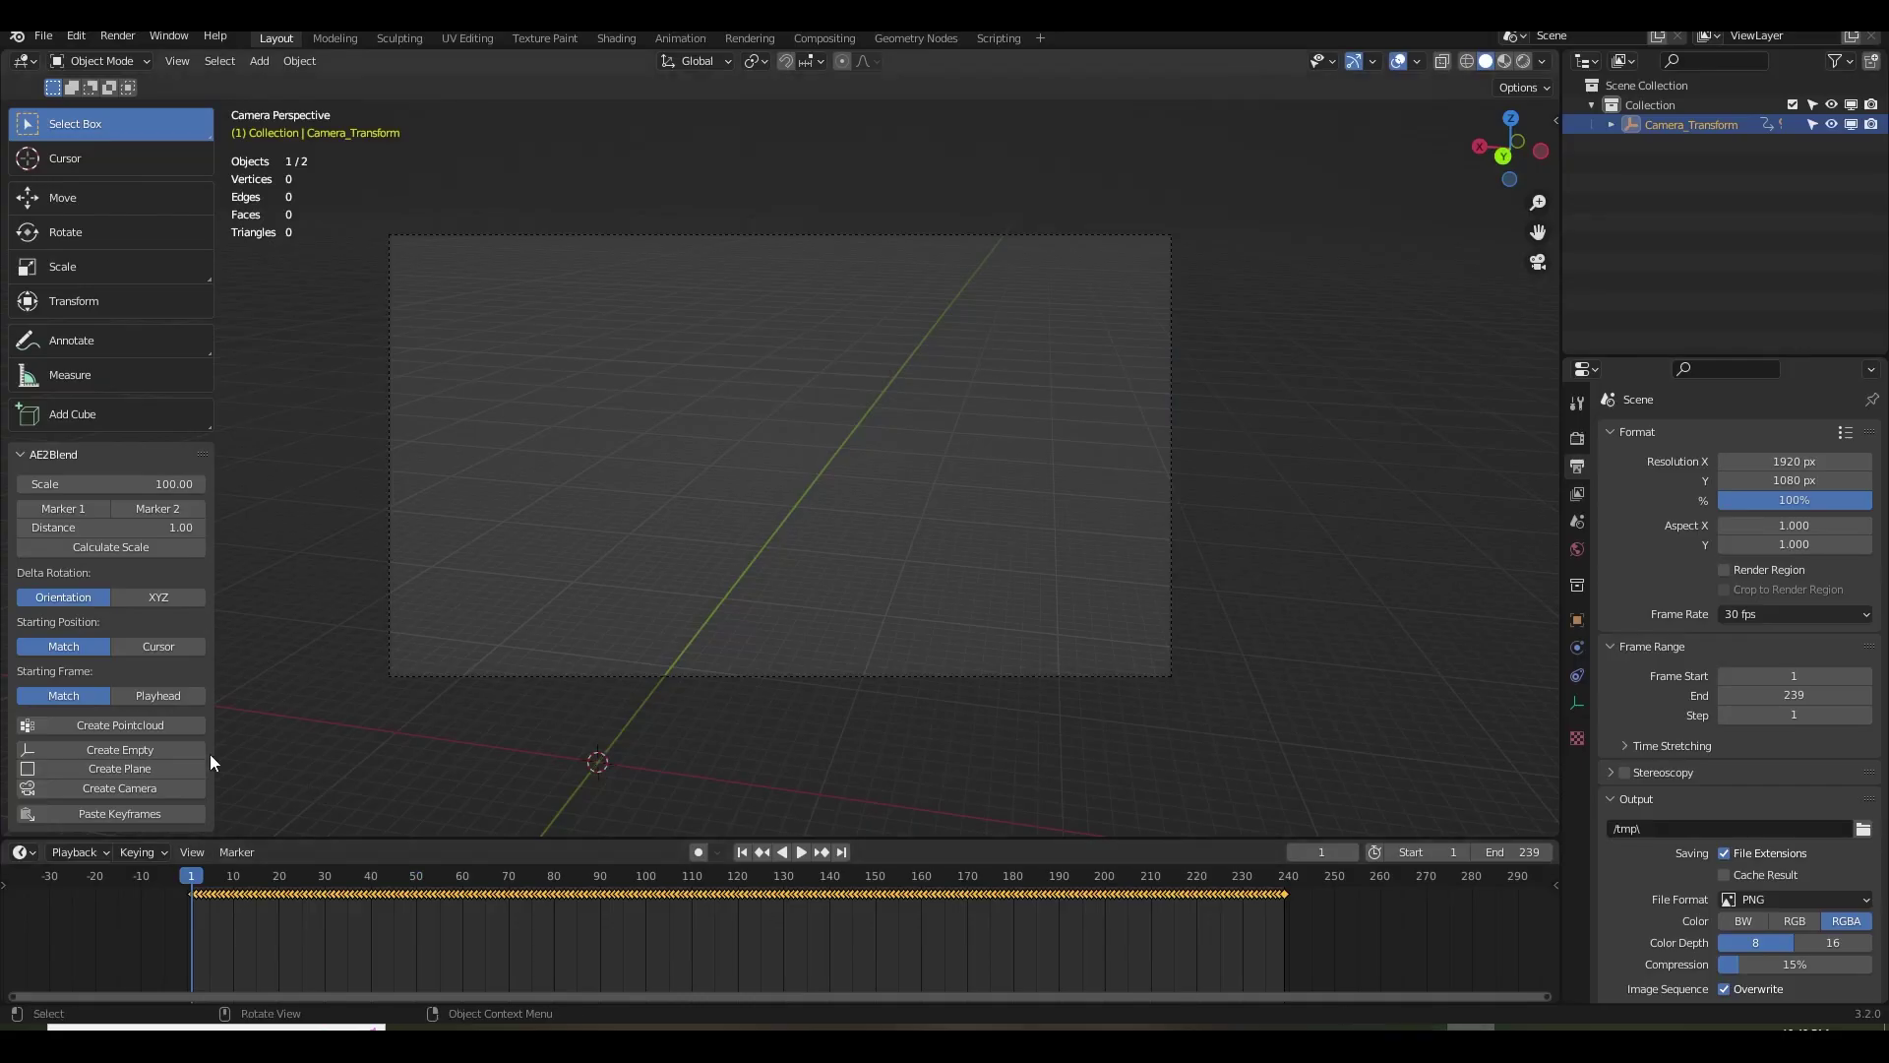
click(116, 769)
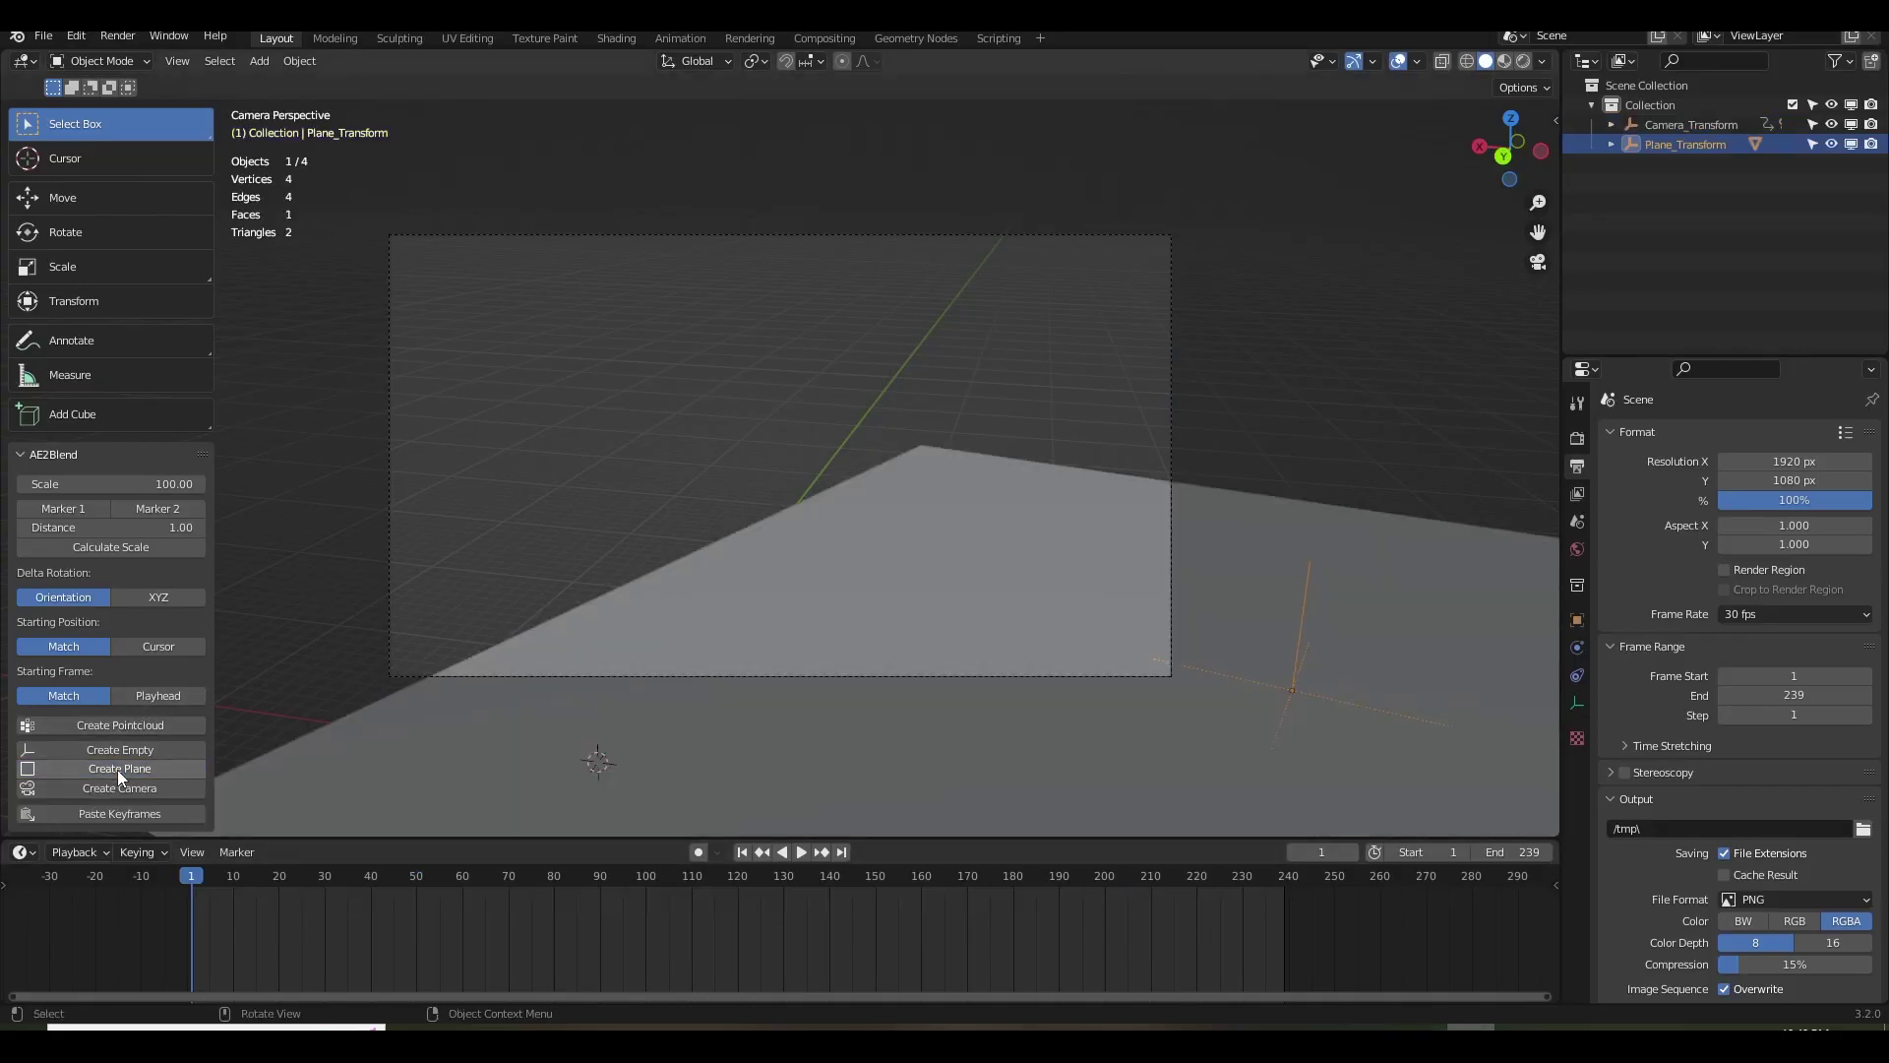
click(802, 852)
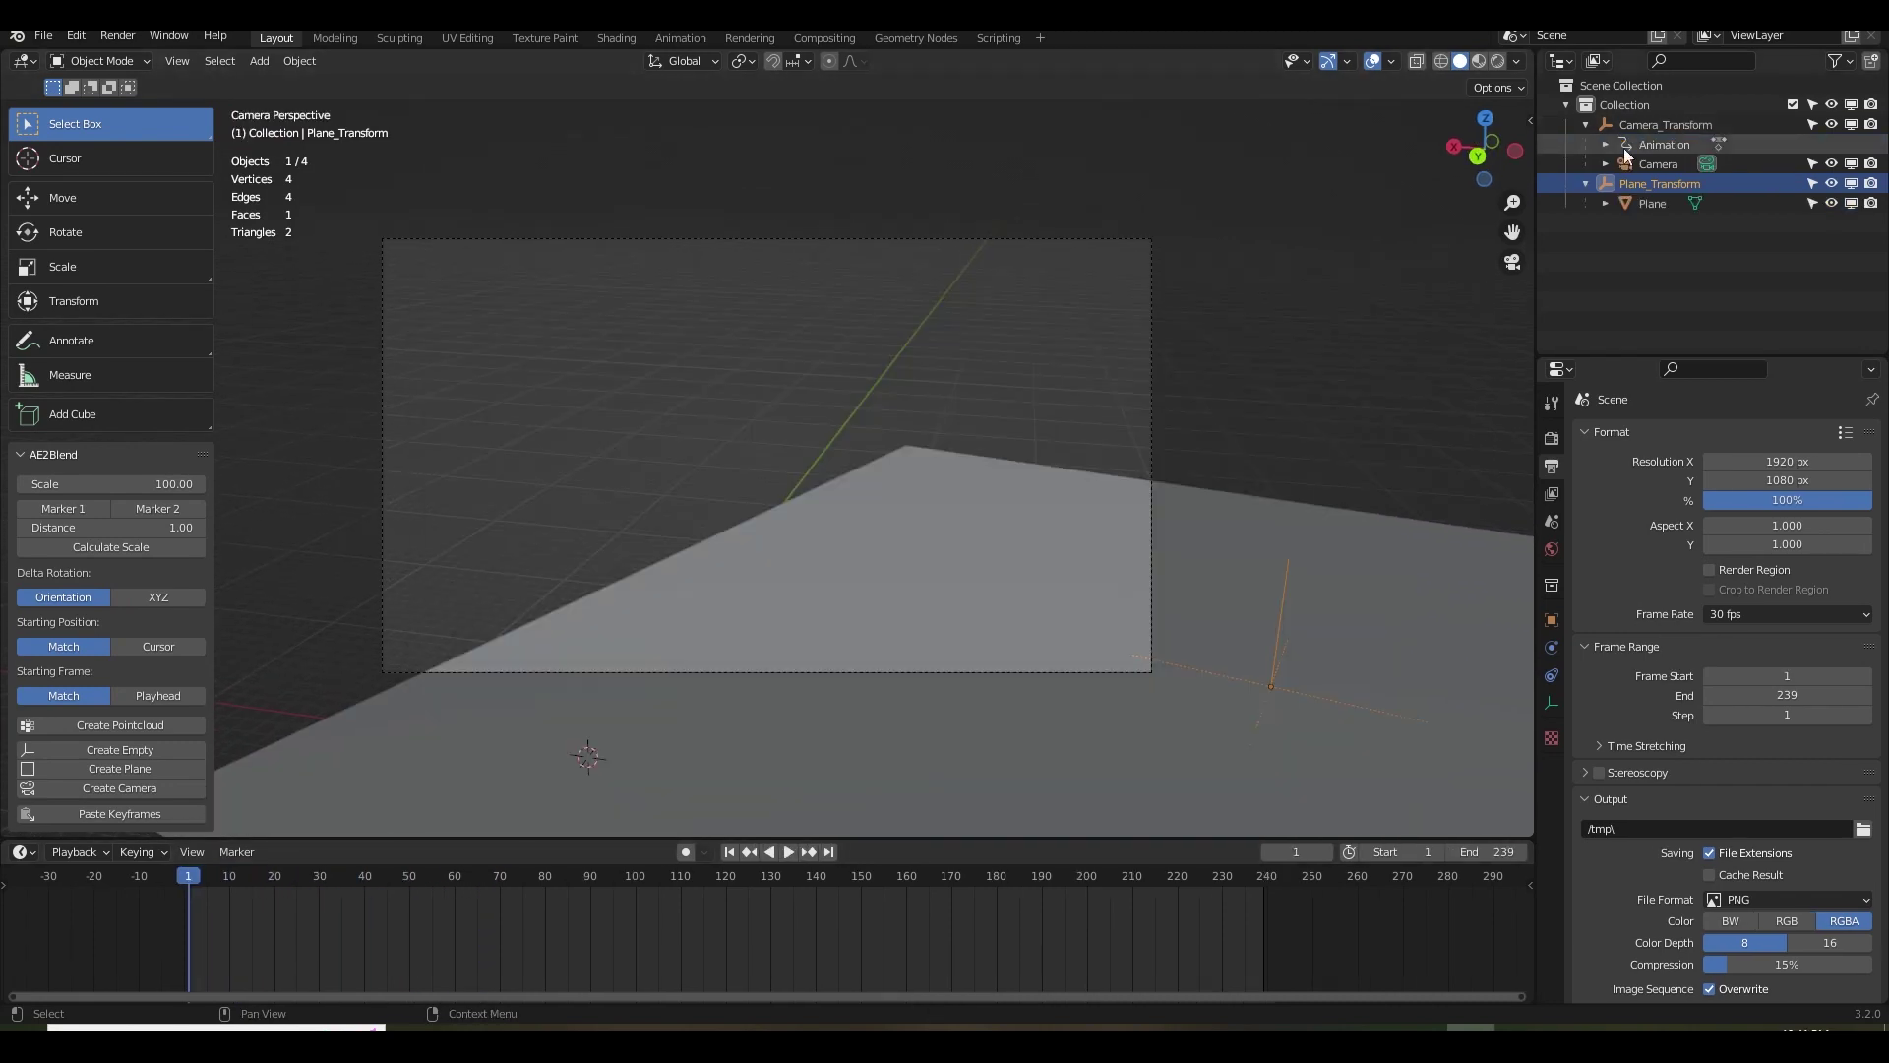
Enable background images for the camera and load Bridge HD.mov as a movie clip background.
click(1644, 163)
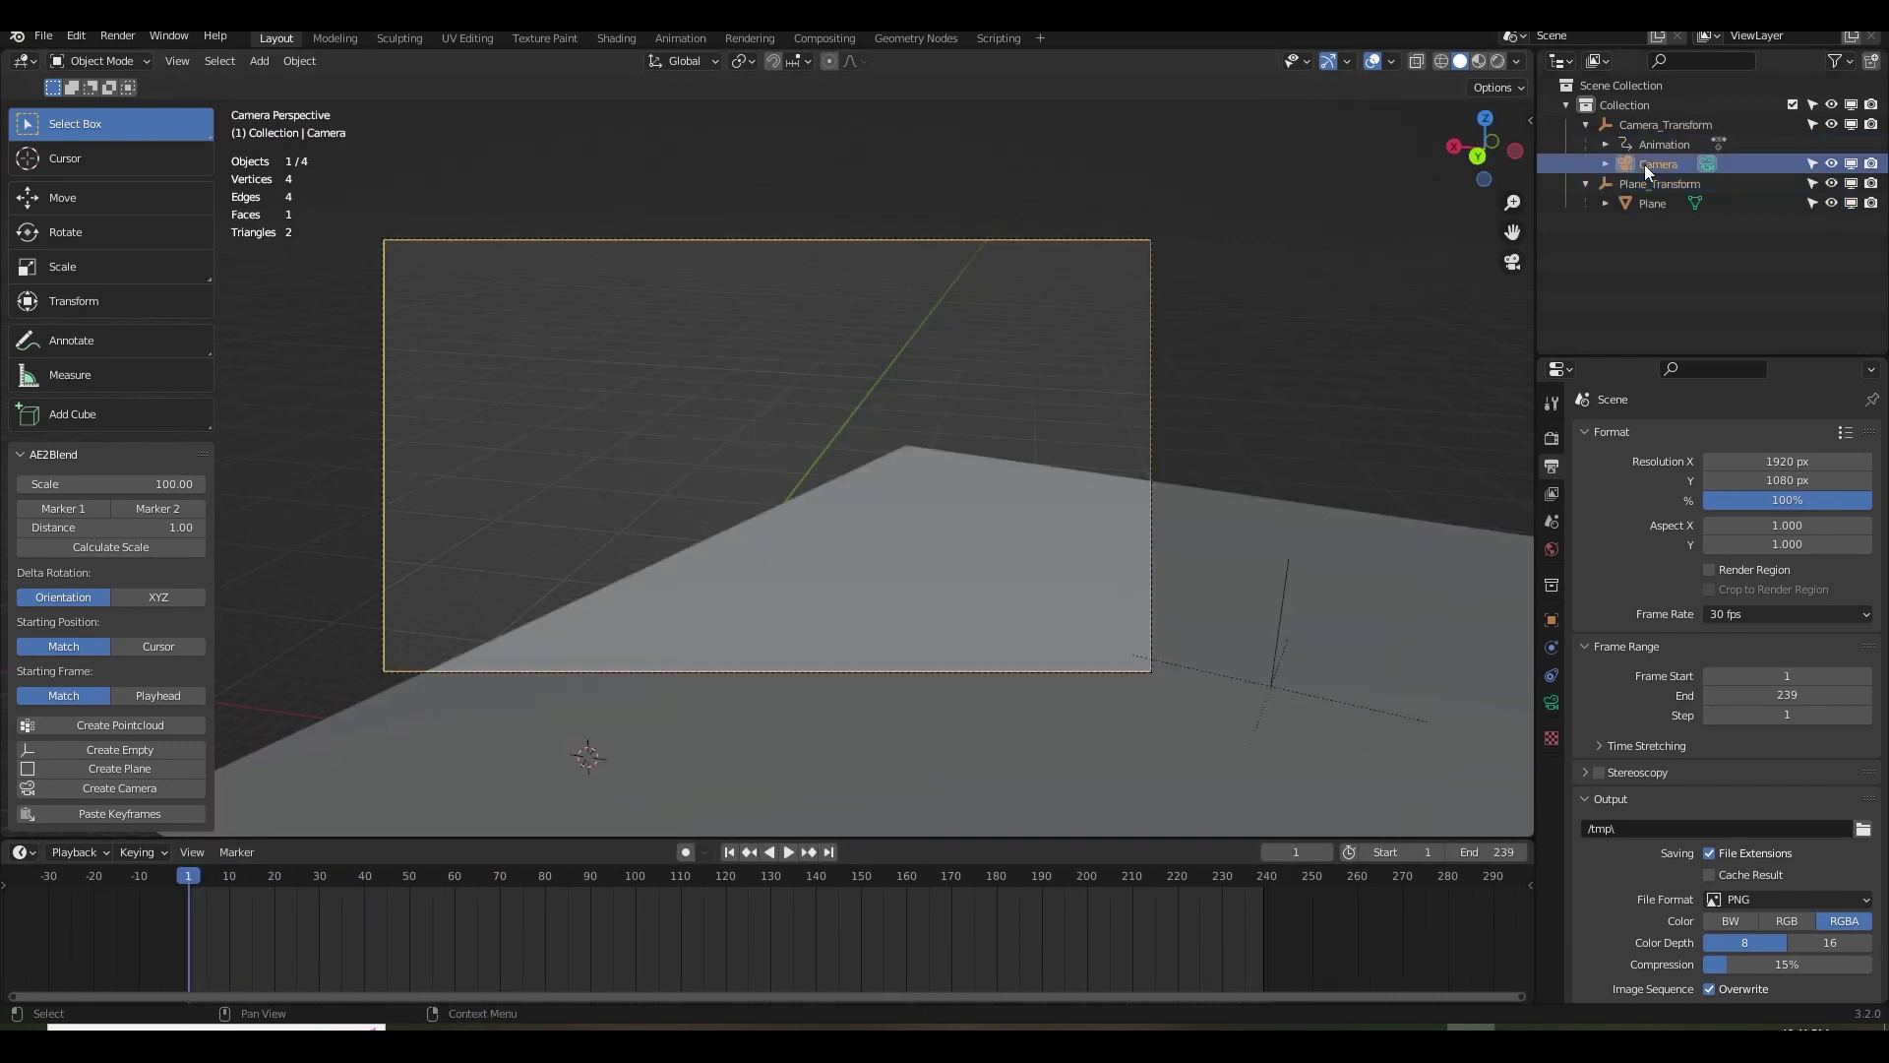
scroll(1619, 679, down, 3)
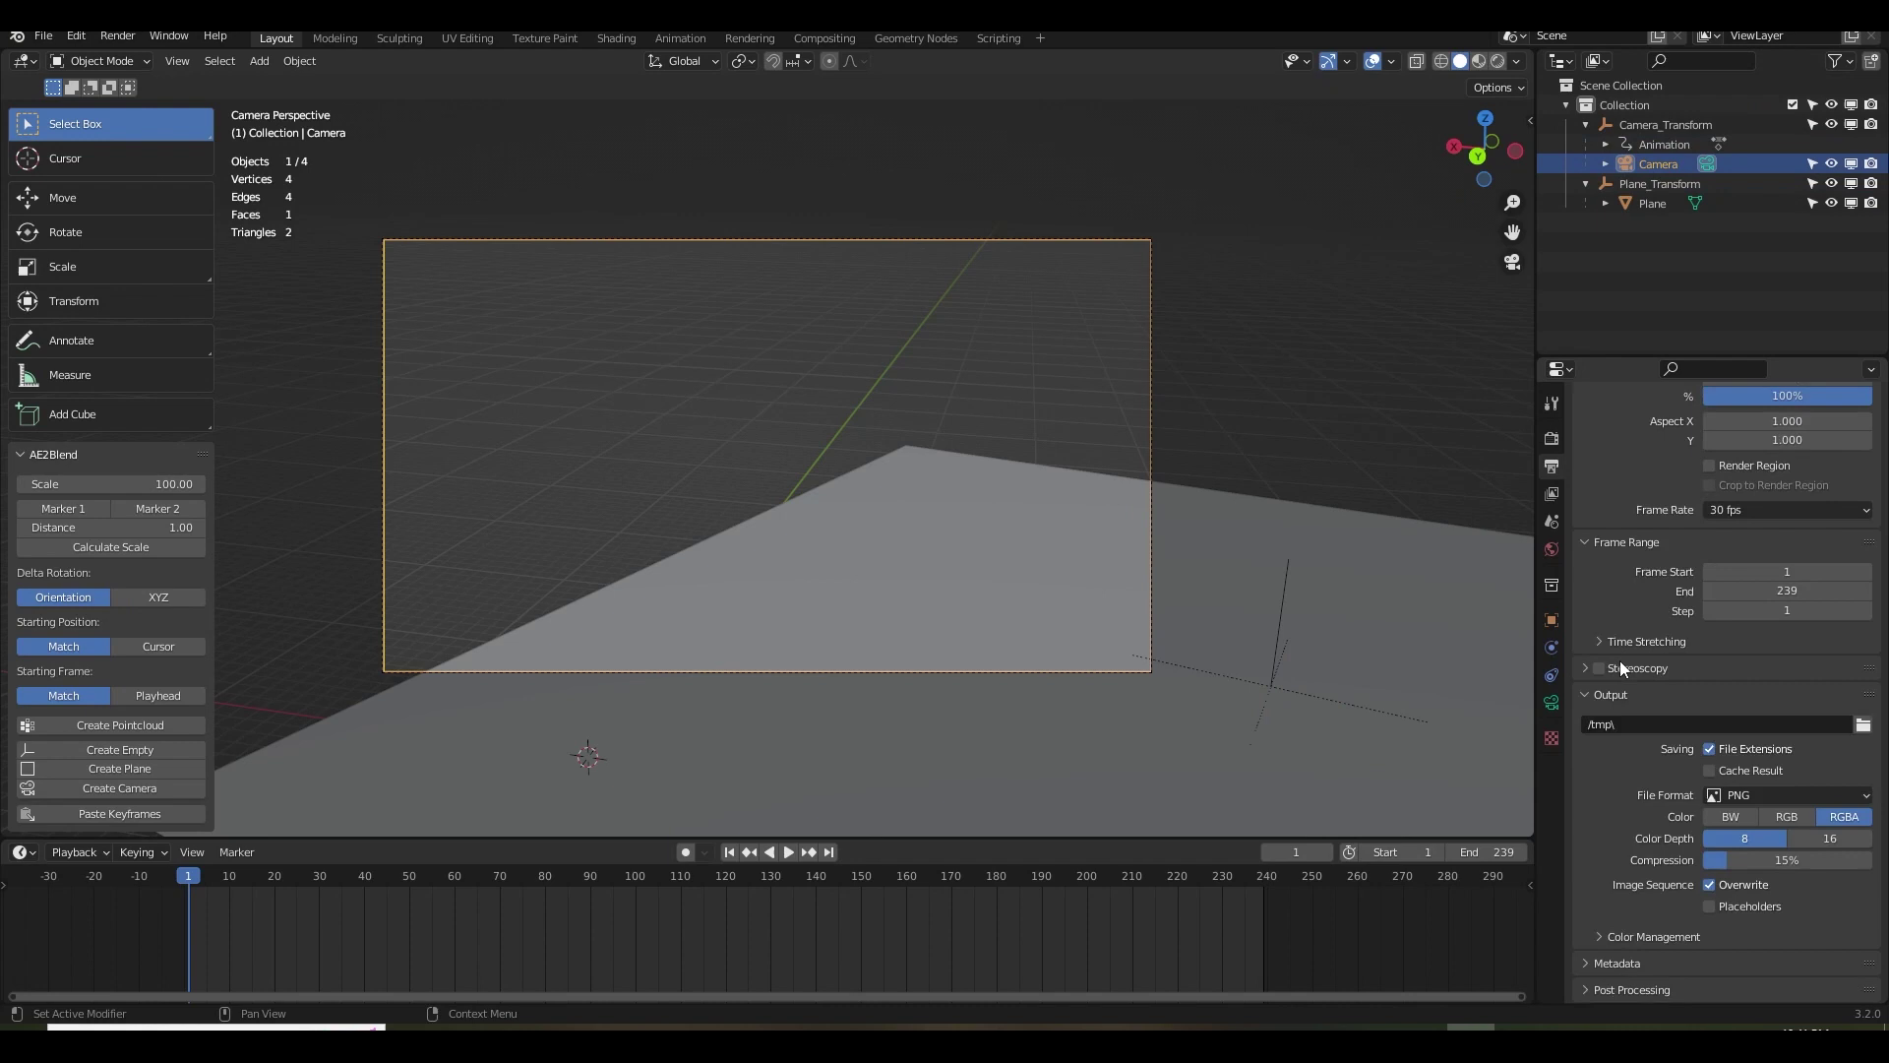
click(1551, 701)
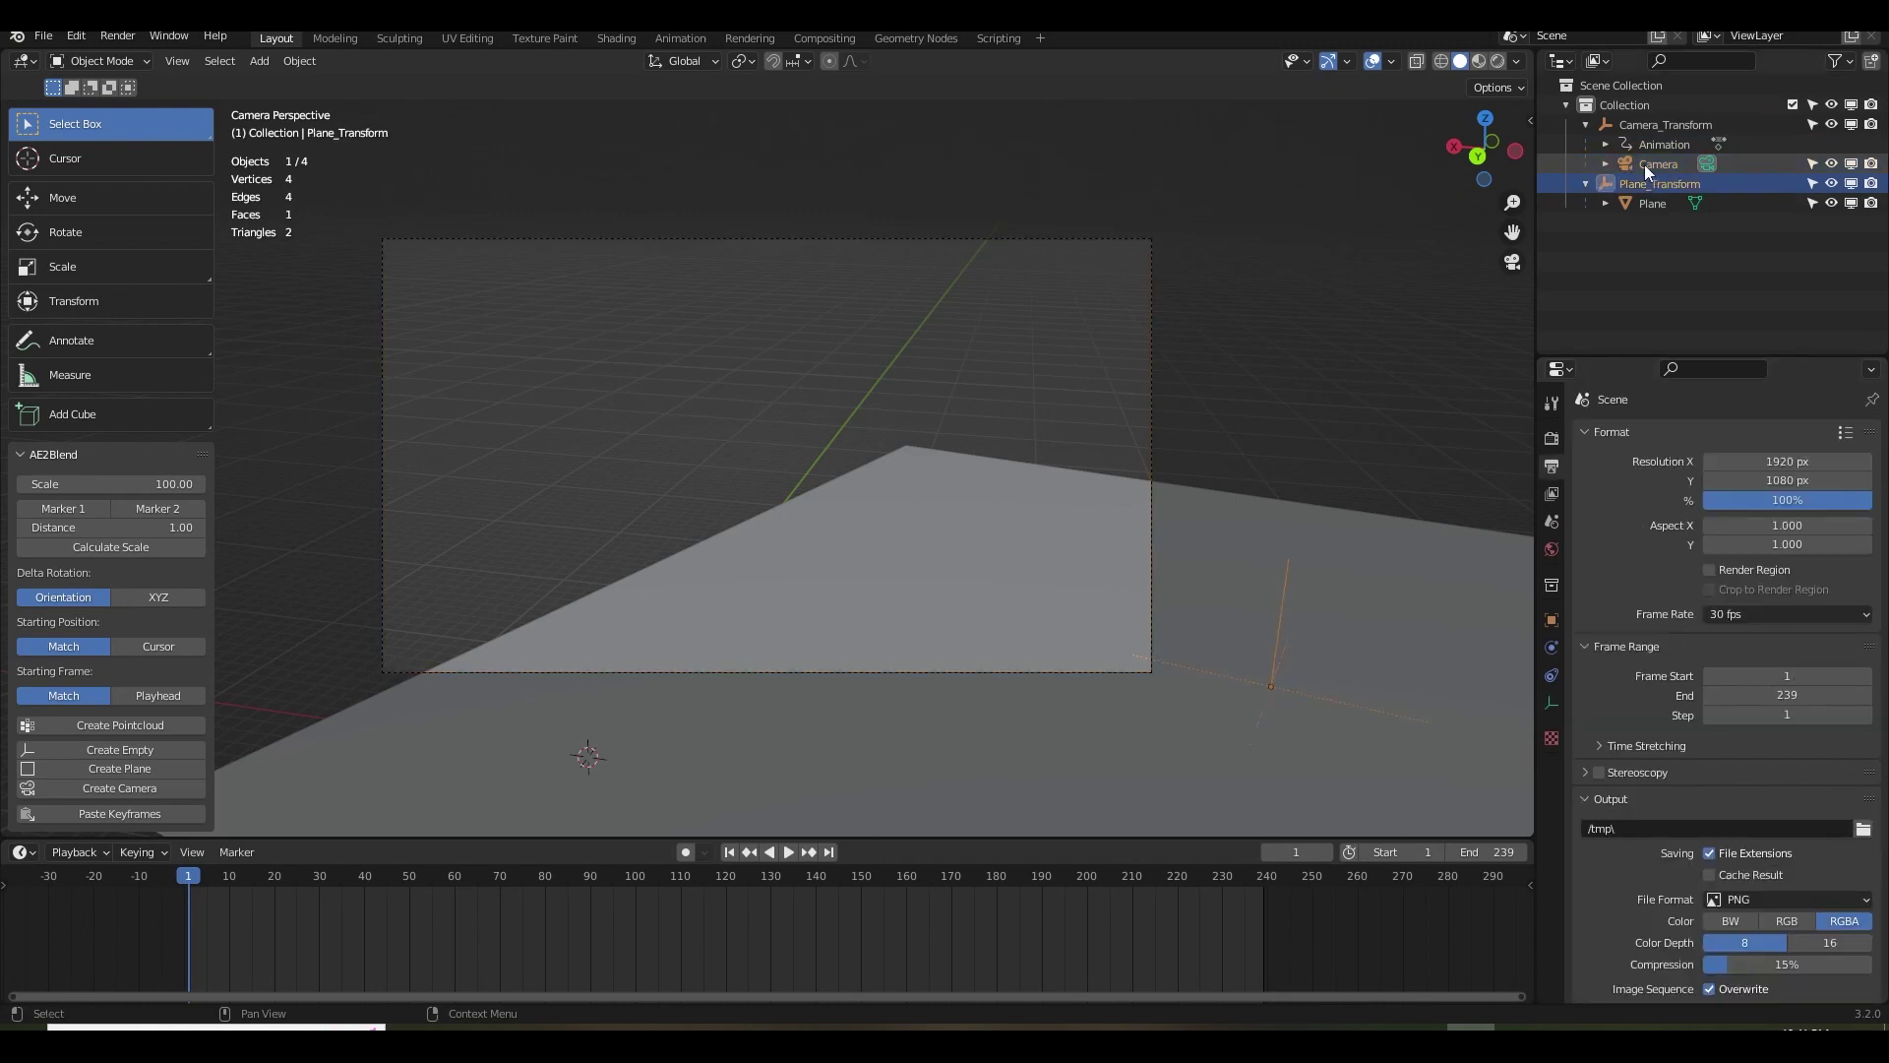
click(1644, 164)
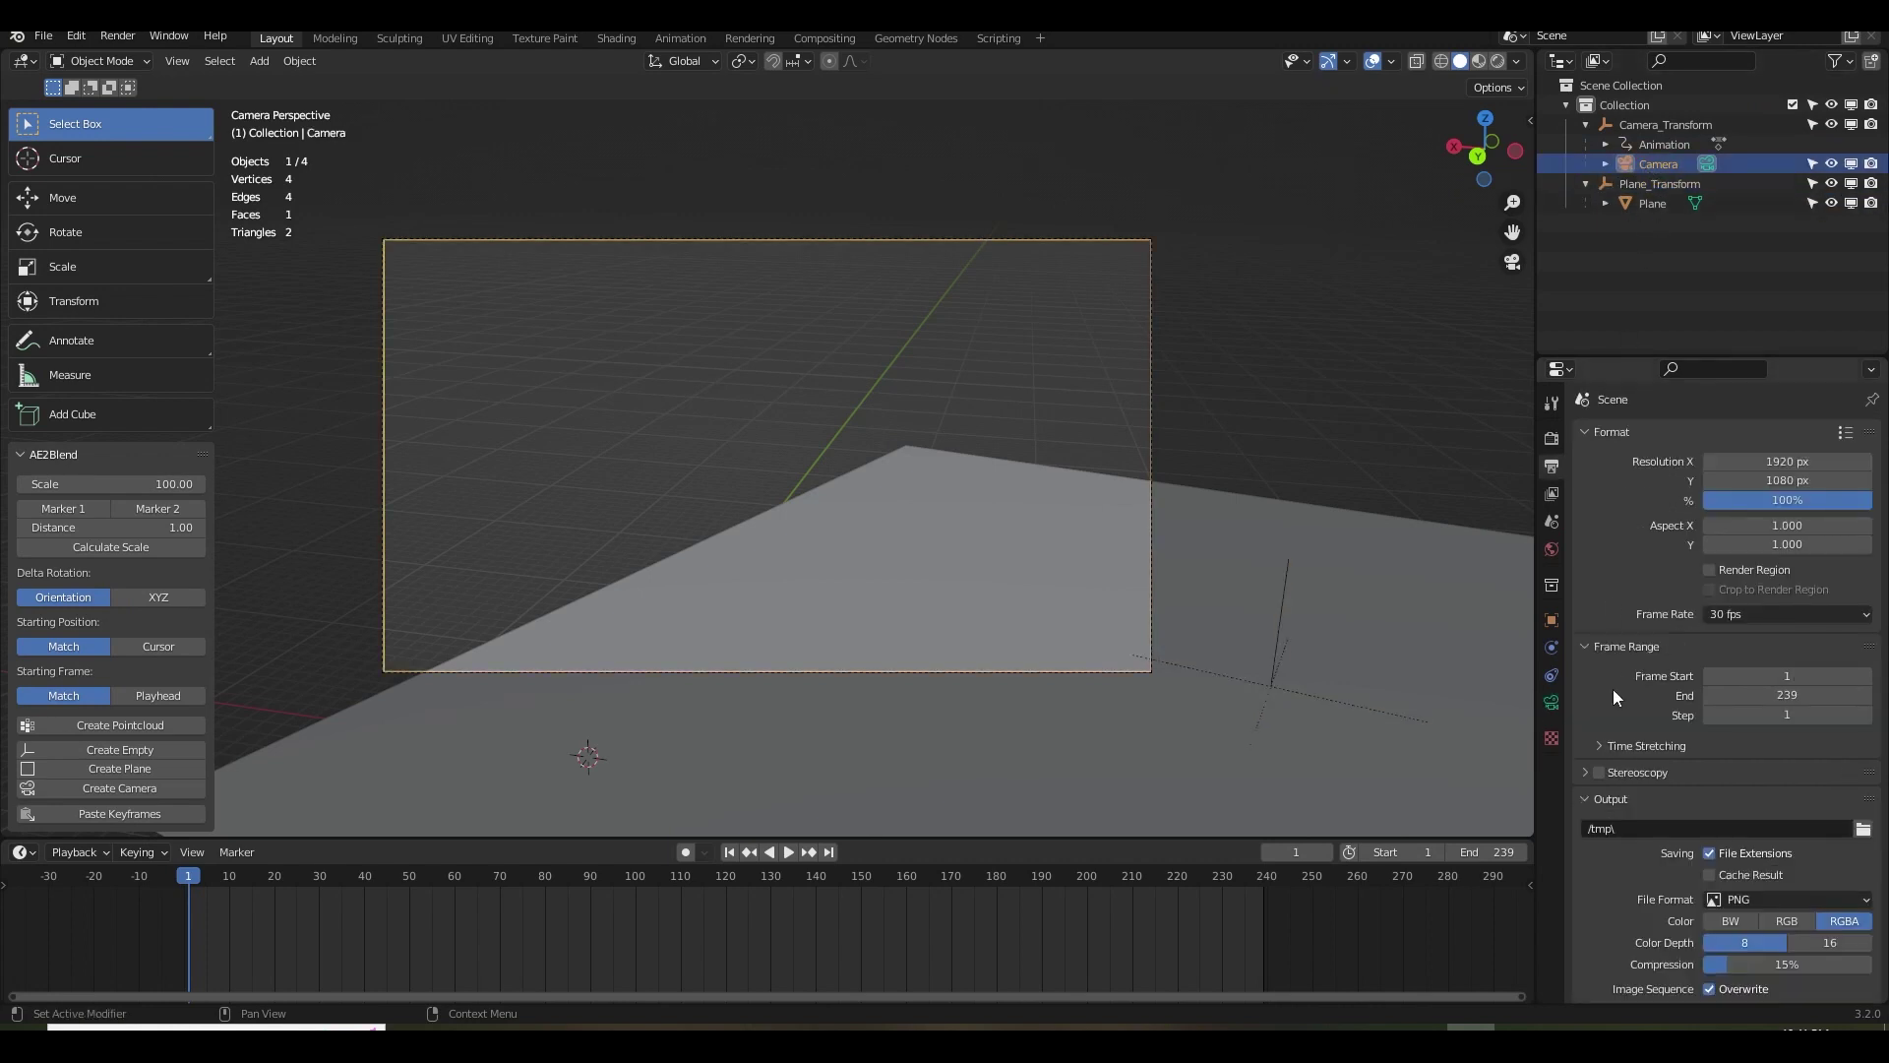
click(1552, 701)
click(1600, 765)
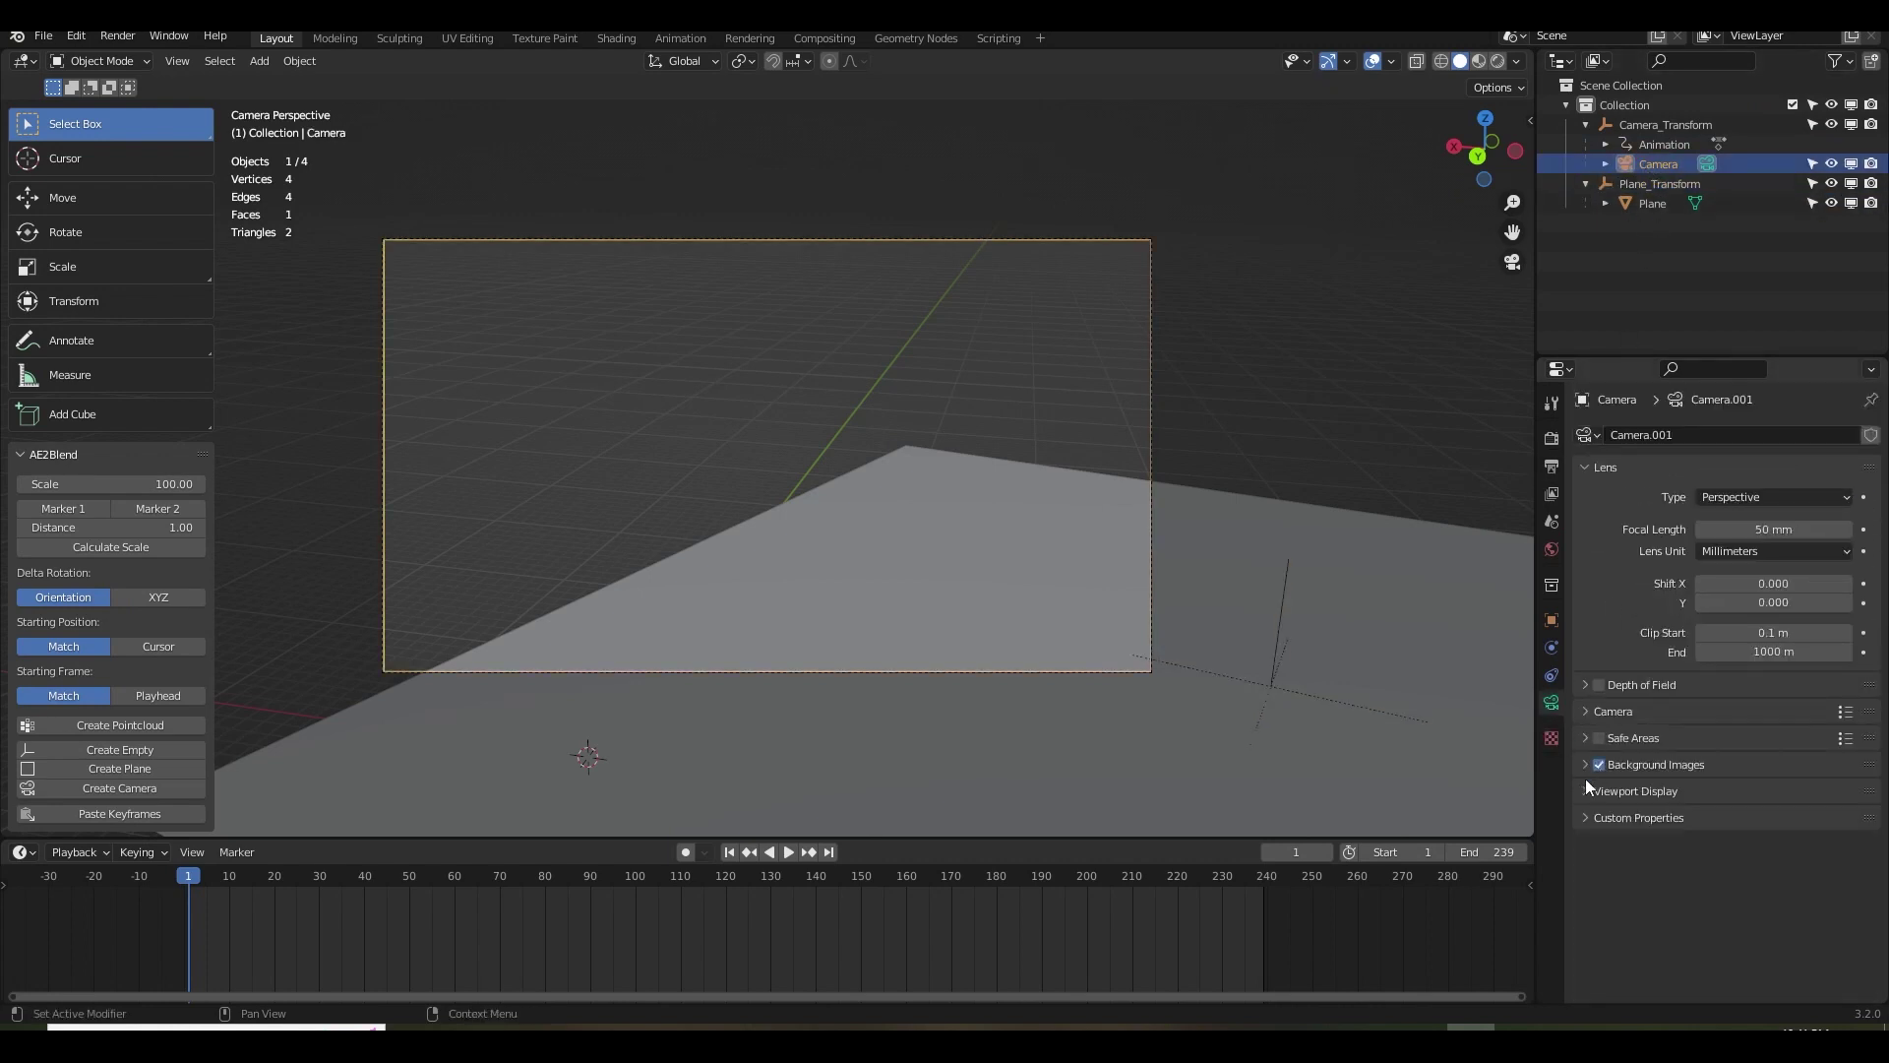
click(1581, 766)
click(1702, 792)
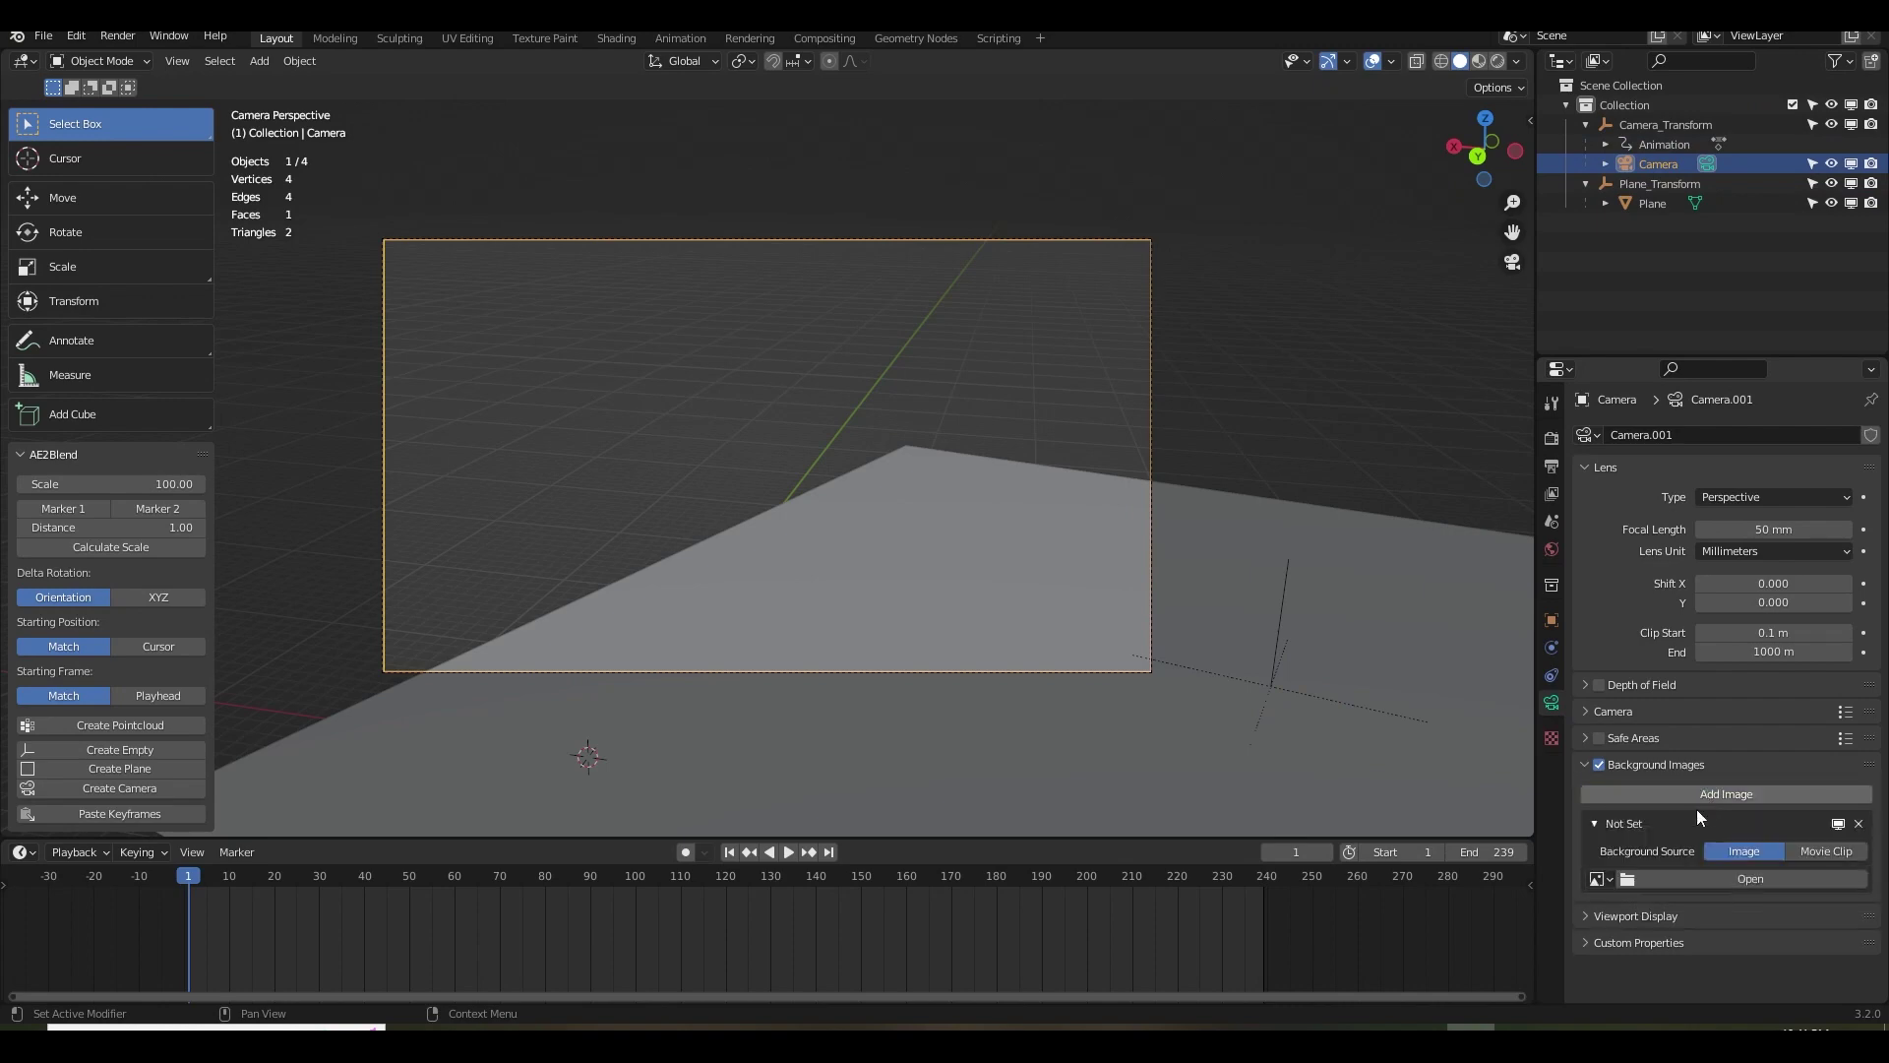
click(1816, 852)
click(1763, 904)
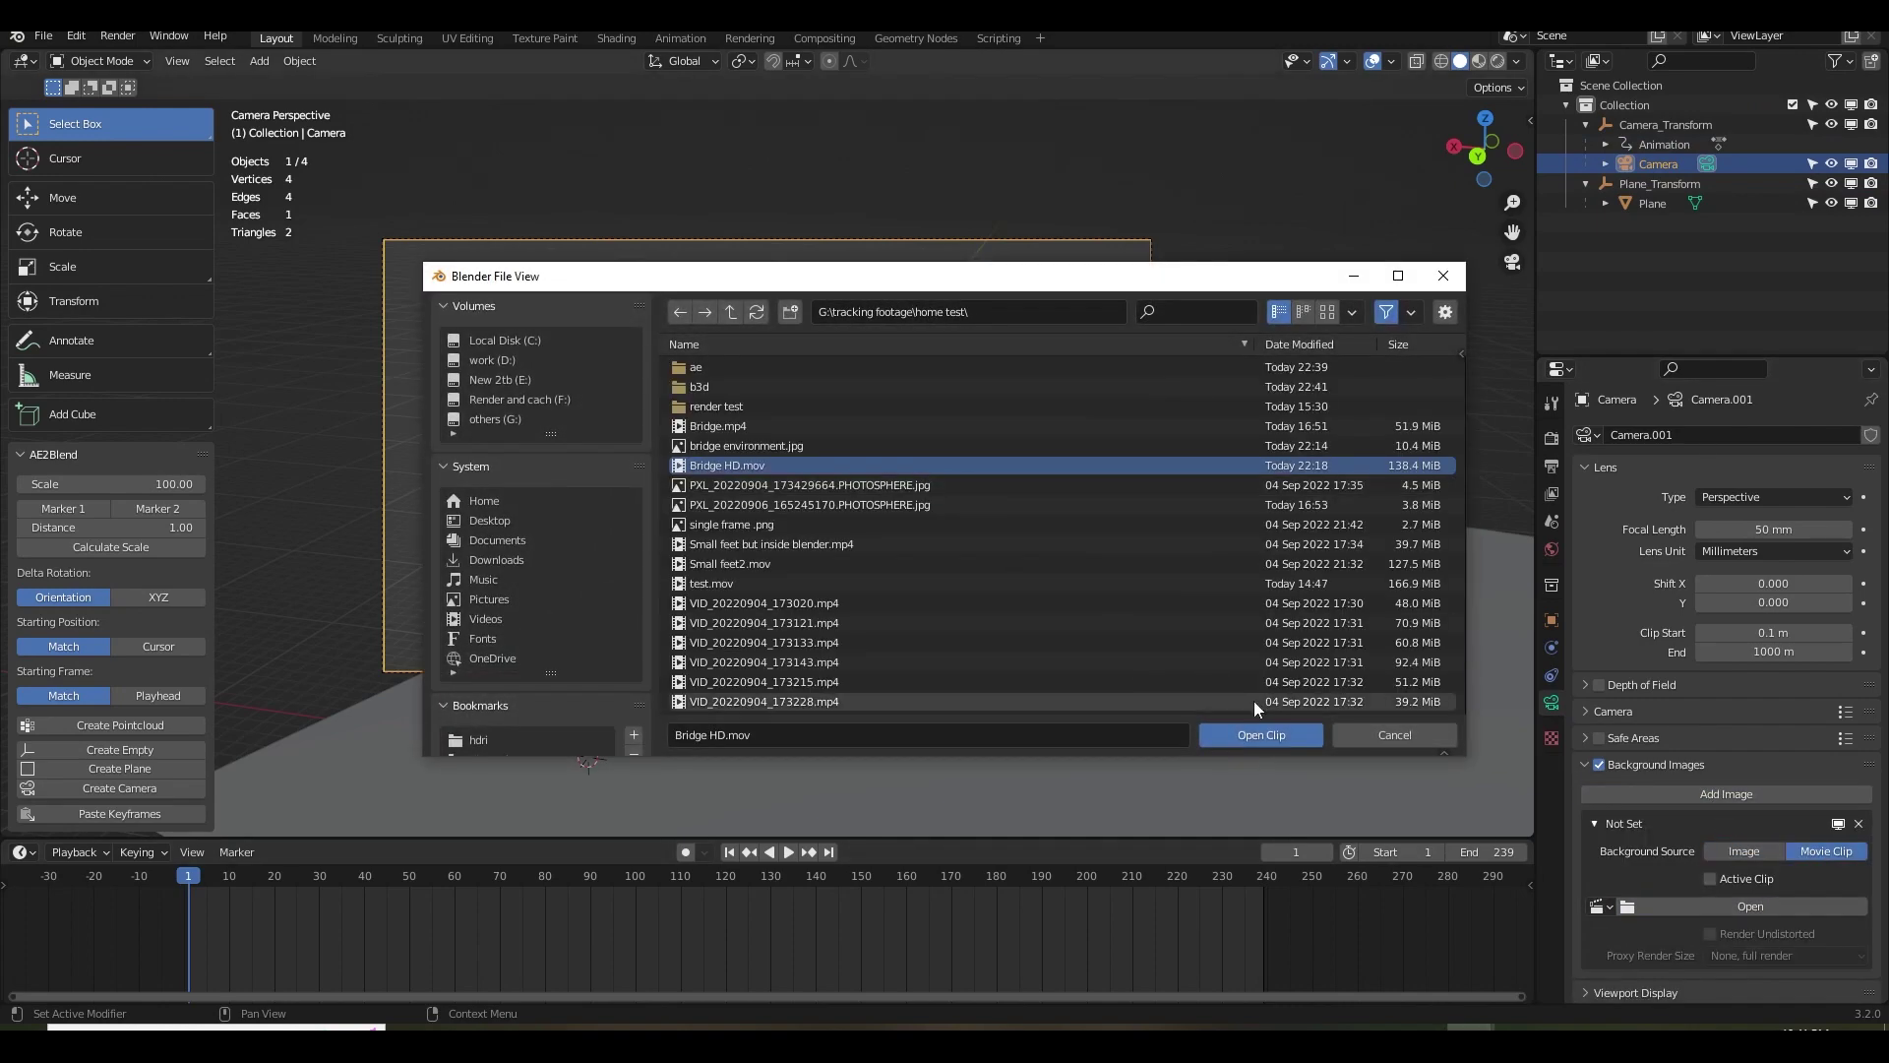
click(1250, 734)
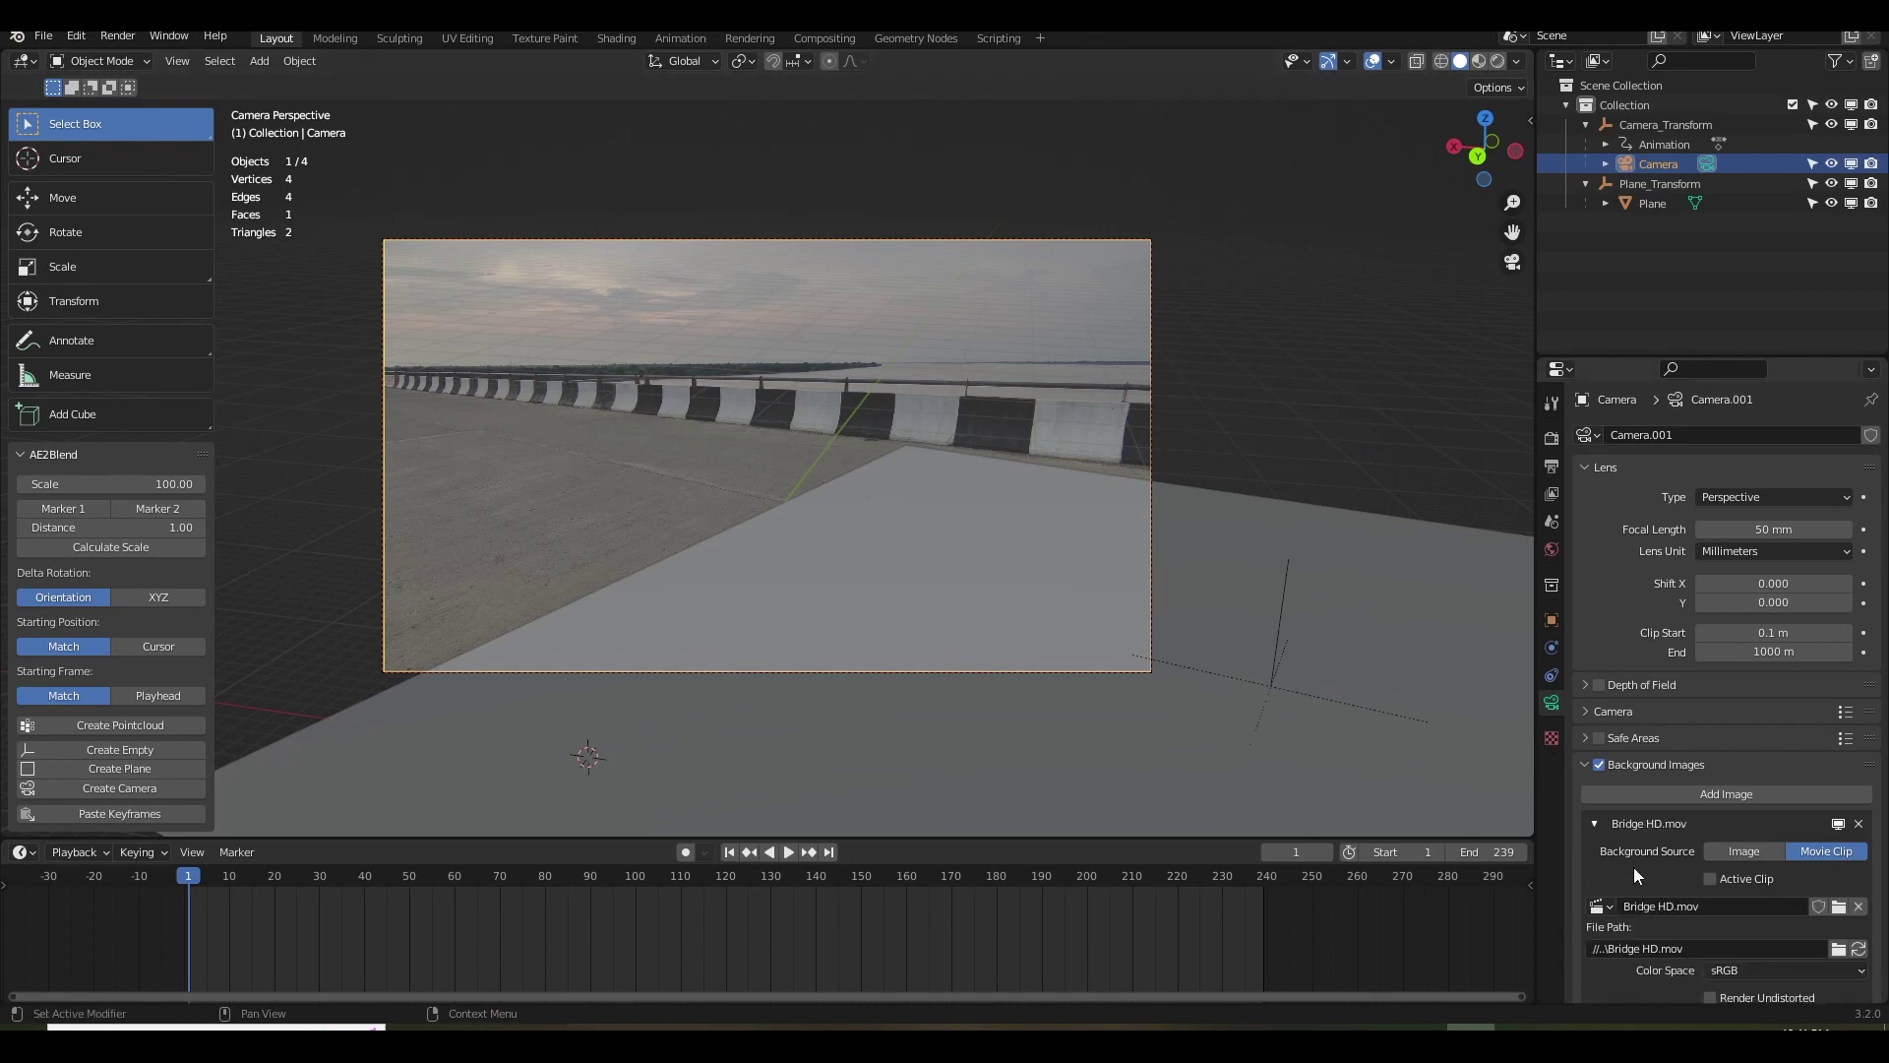
Set the background clip's opacity to 1.000 and play the animation against the footage.
scroll(1634, 868, down, 4)
drag(1784, 890, 1850, 889)
click(788, 852)
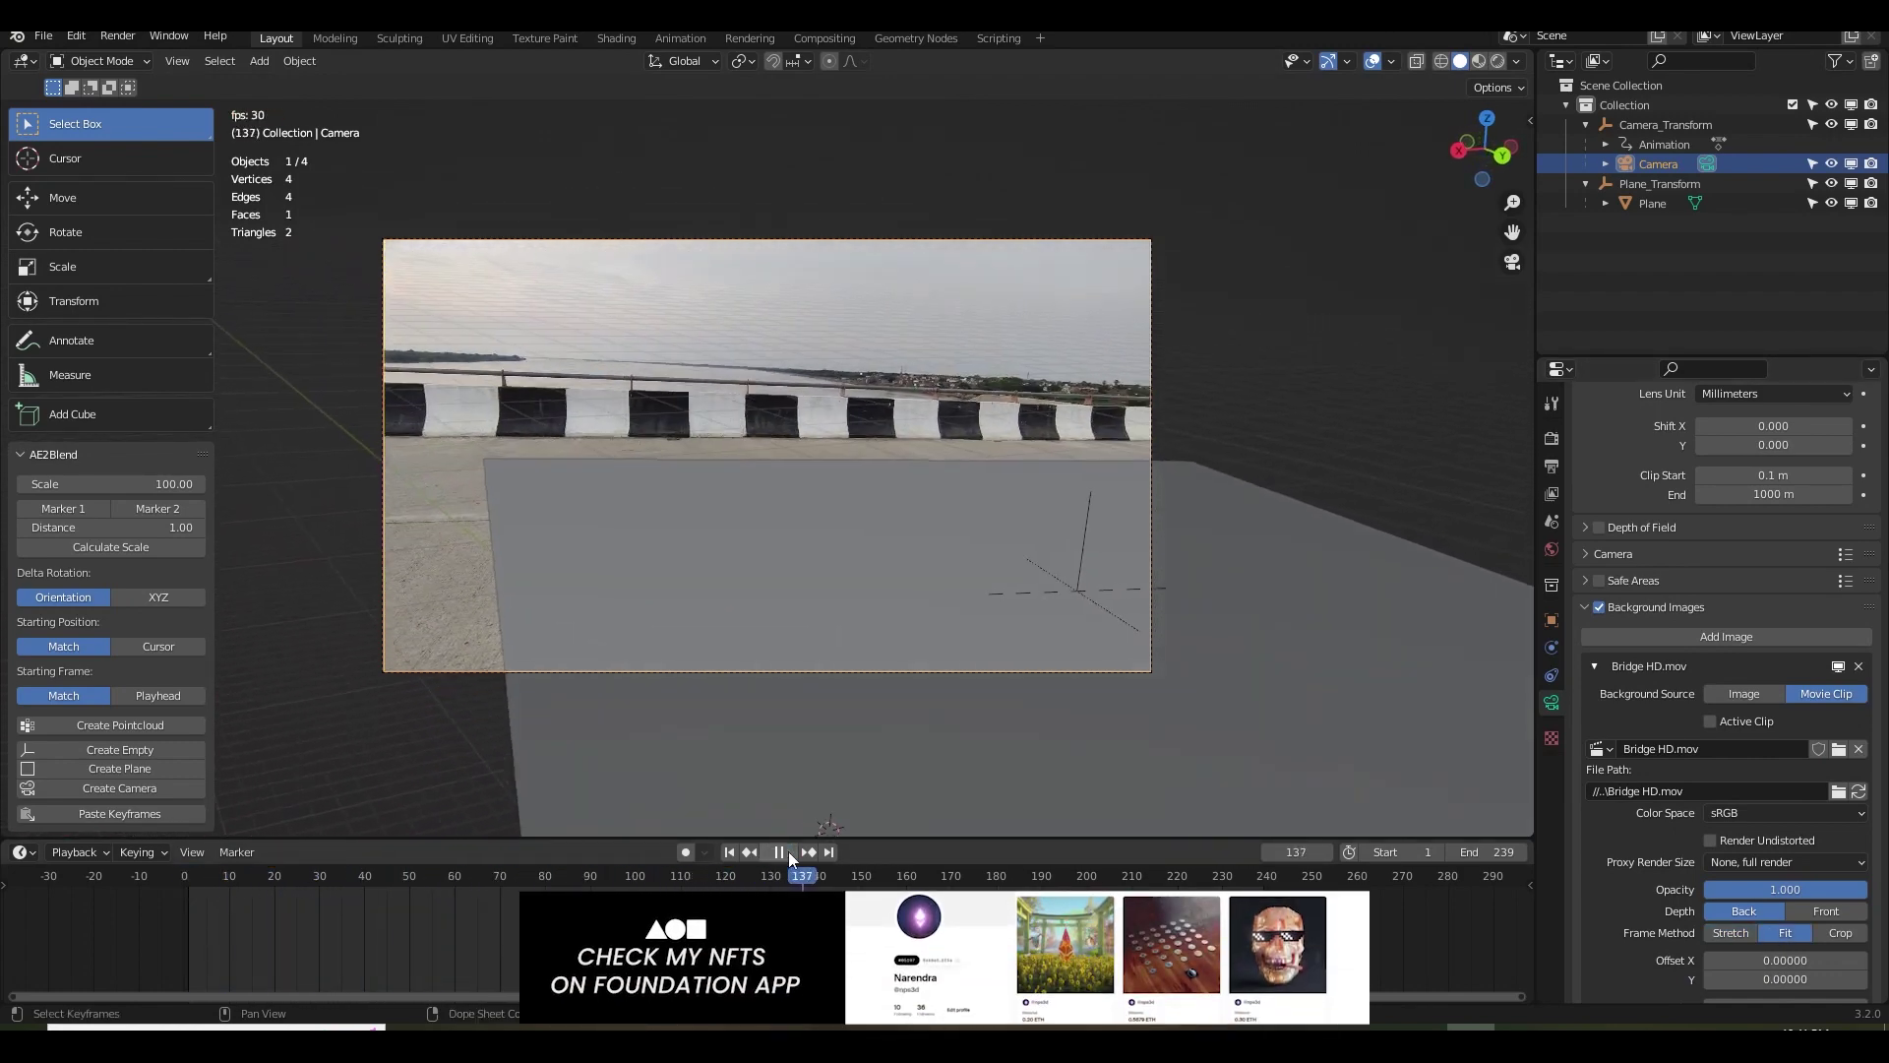
key(space)
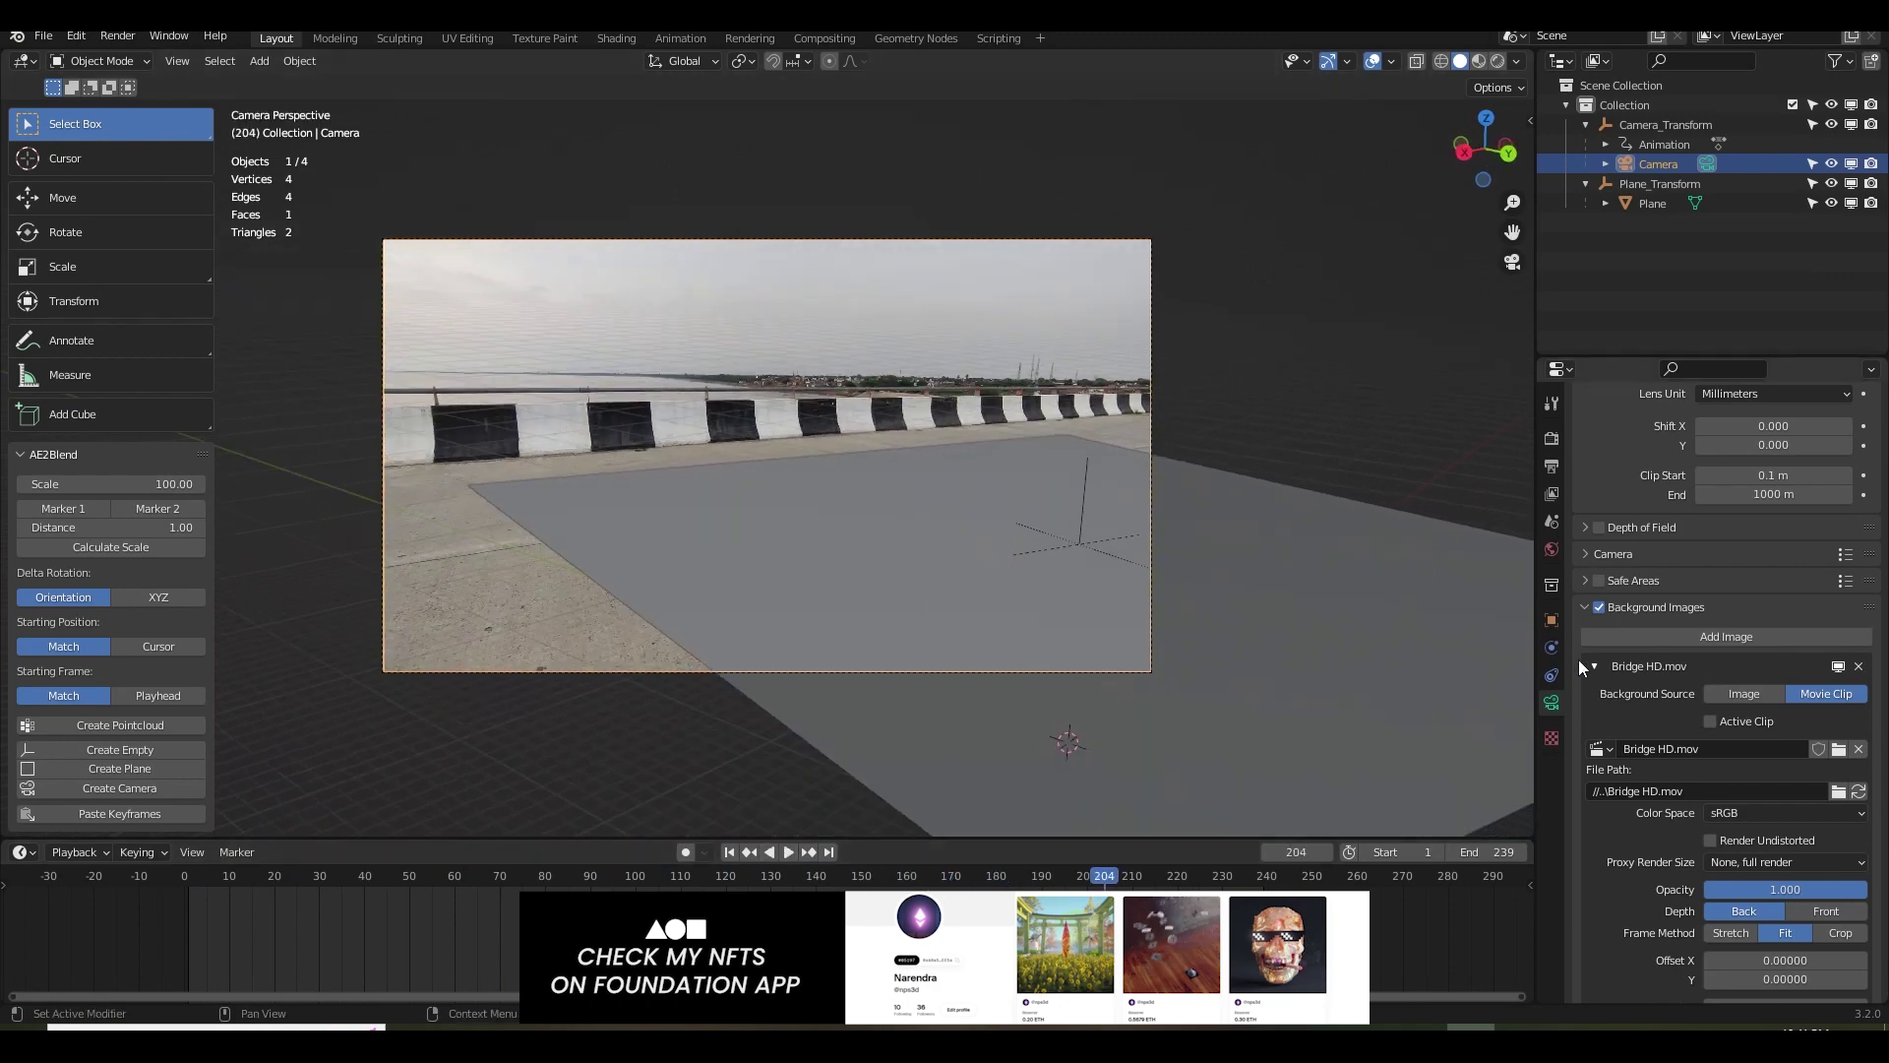
Copy the 3D Tracker Camera's focal length of 18.2764 mm in After Effects and paste it as the Blender camera's focal length.
scroll(1596, 534, up, 4)
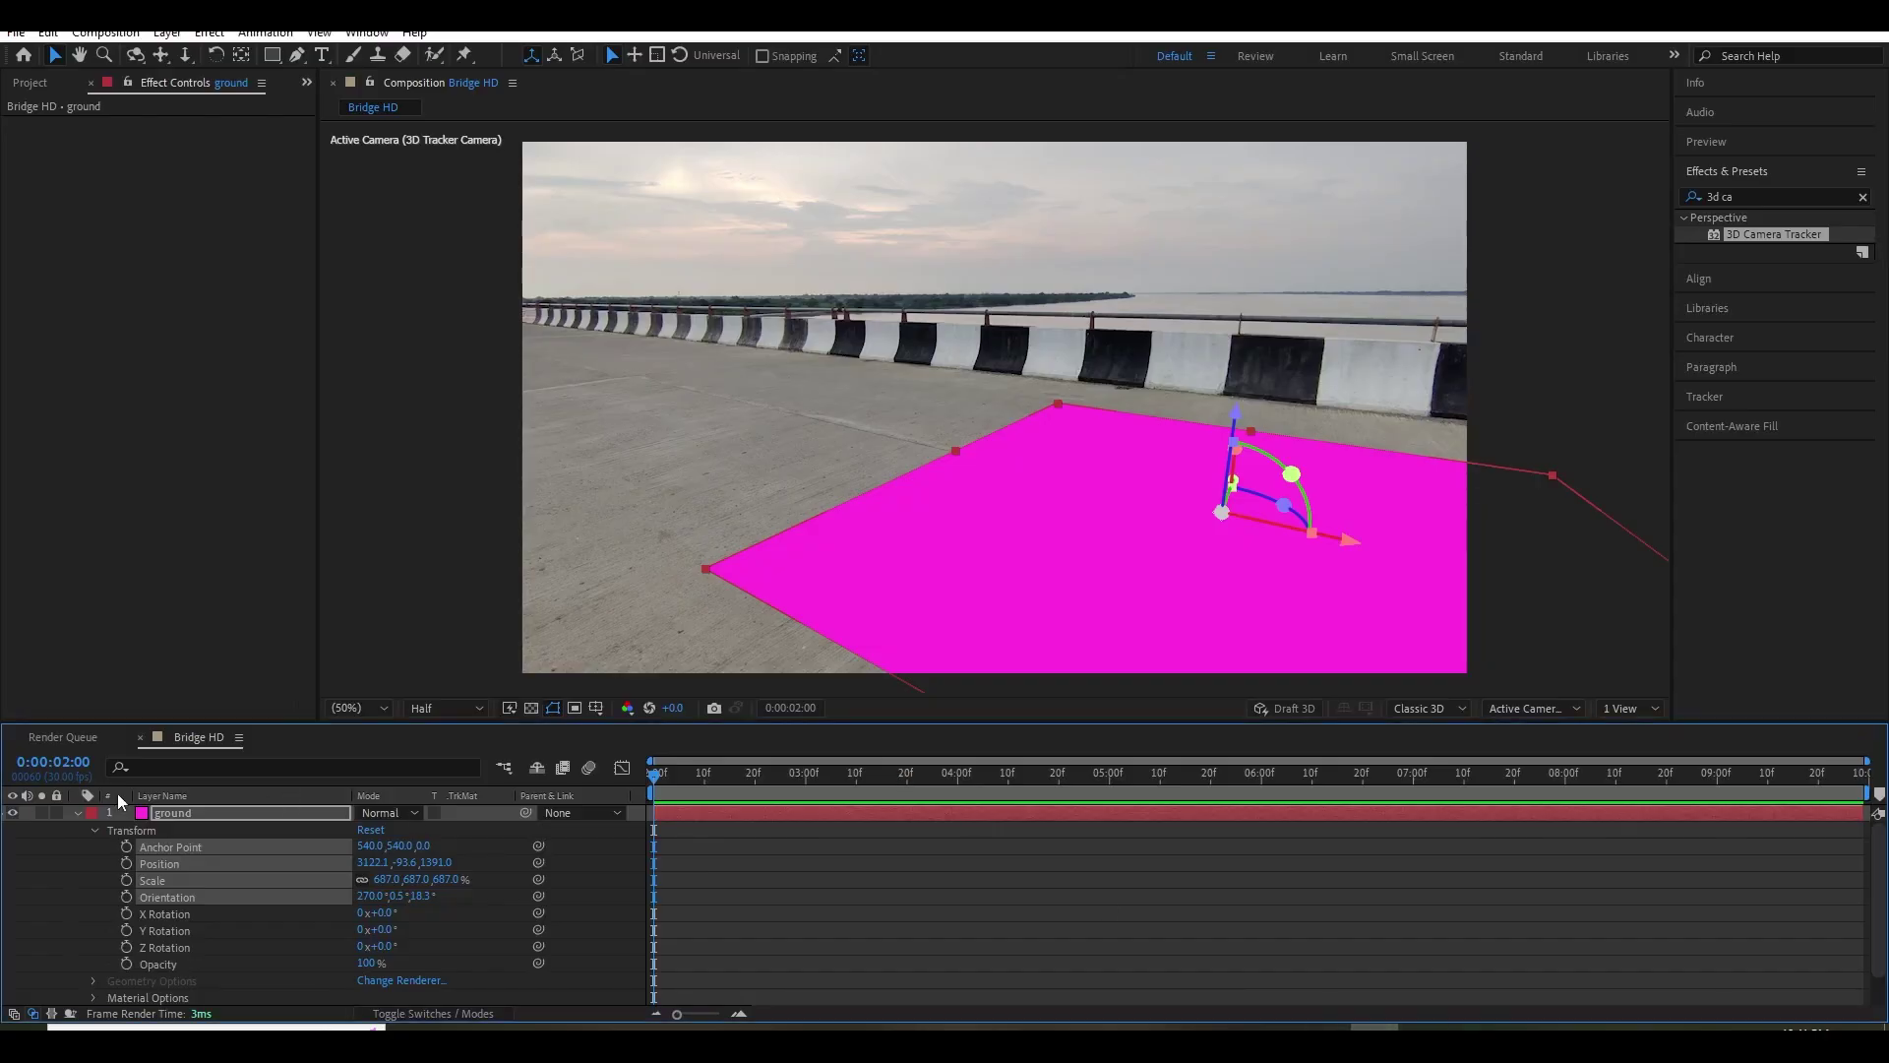
click(75, 814)
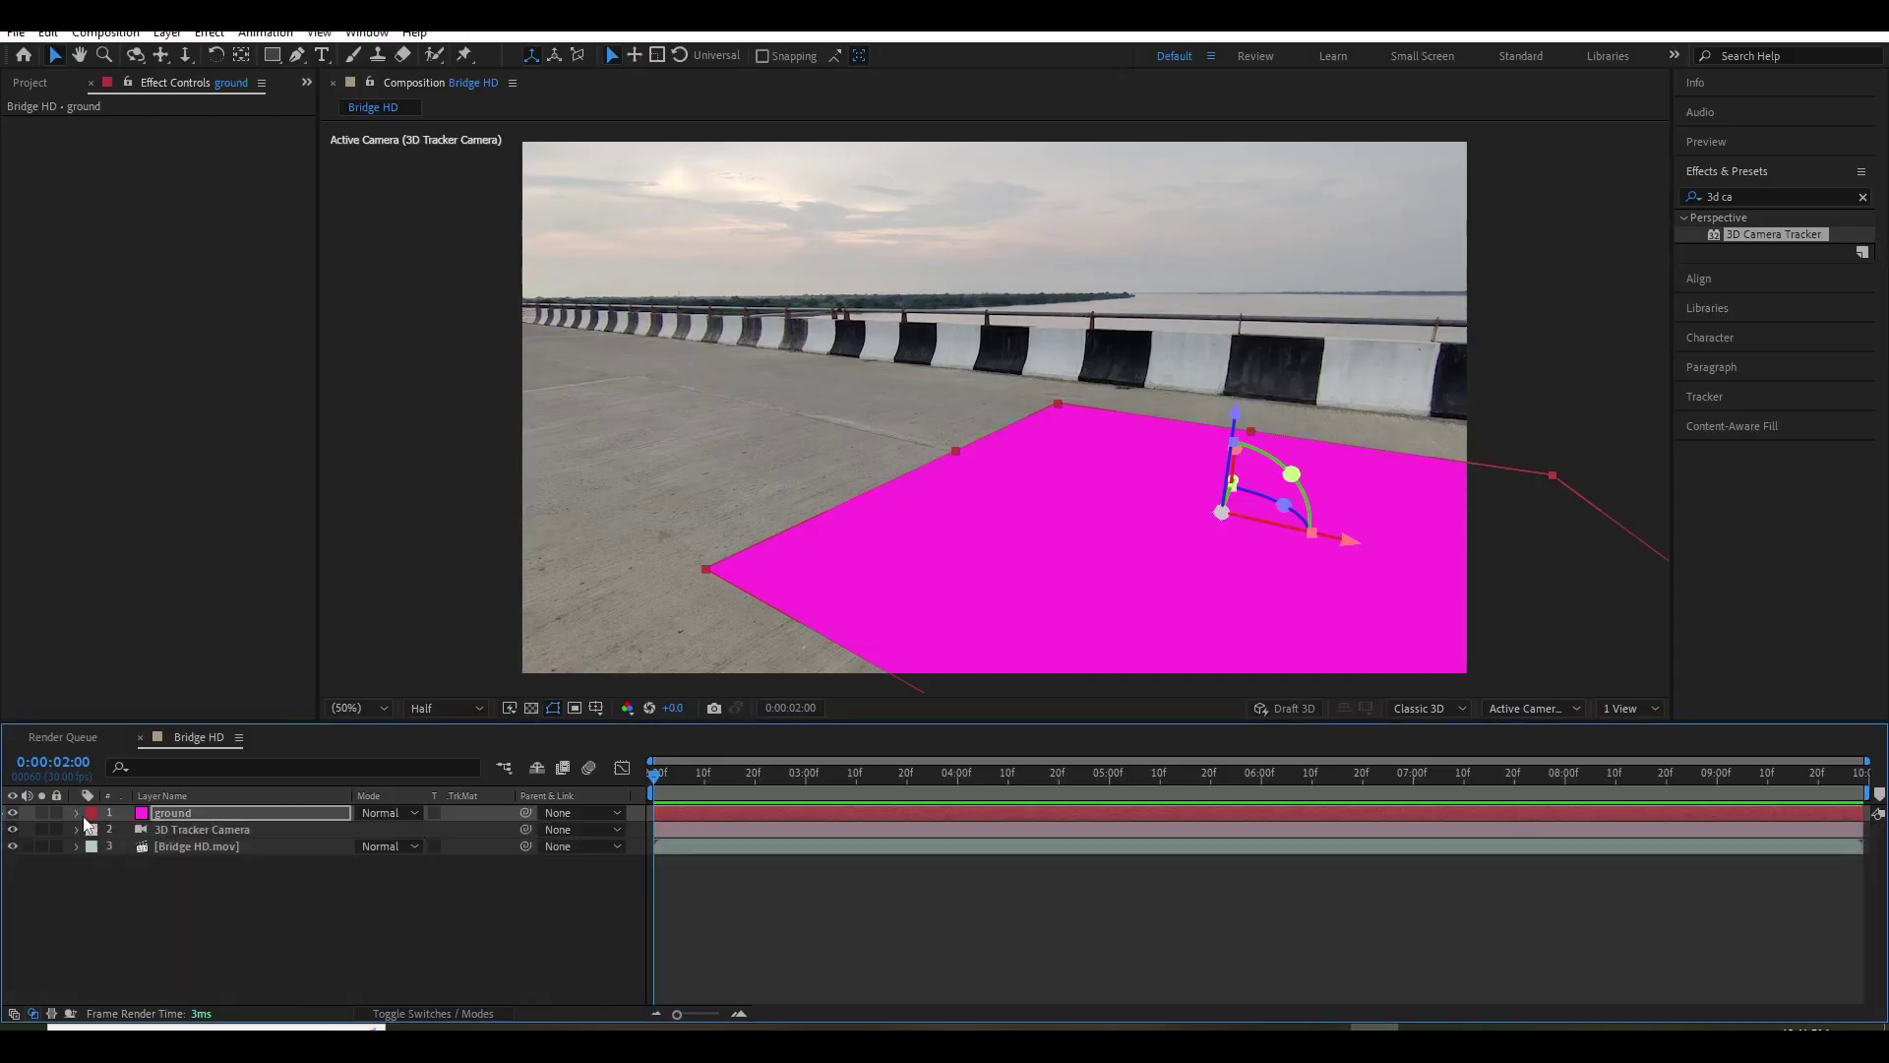
double_click(195, 830)
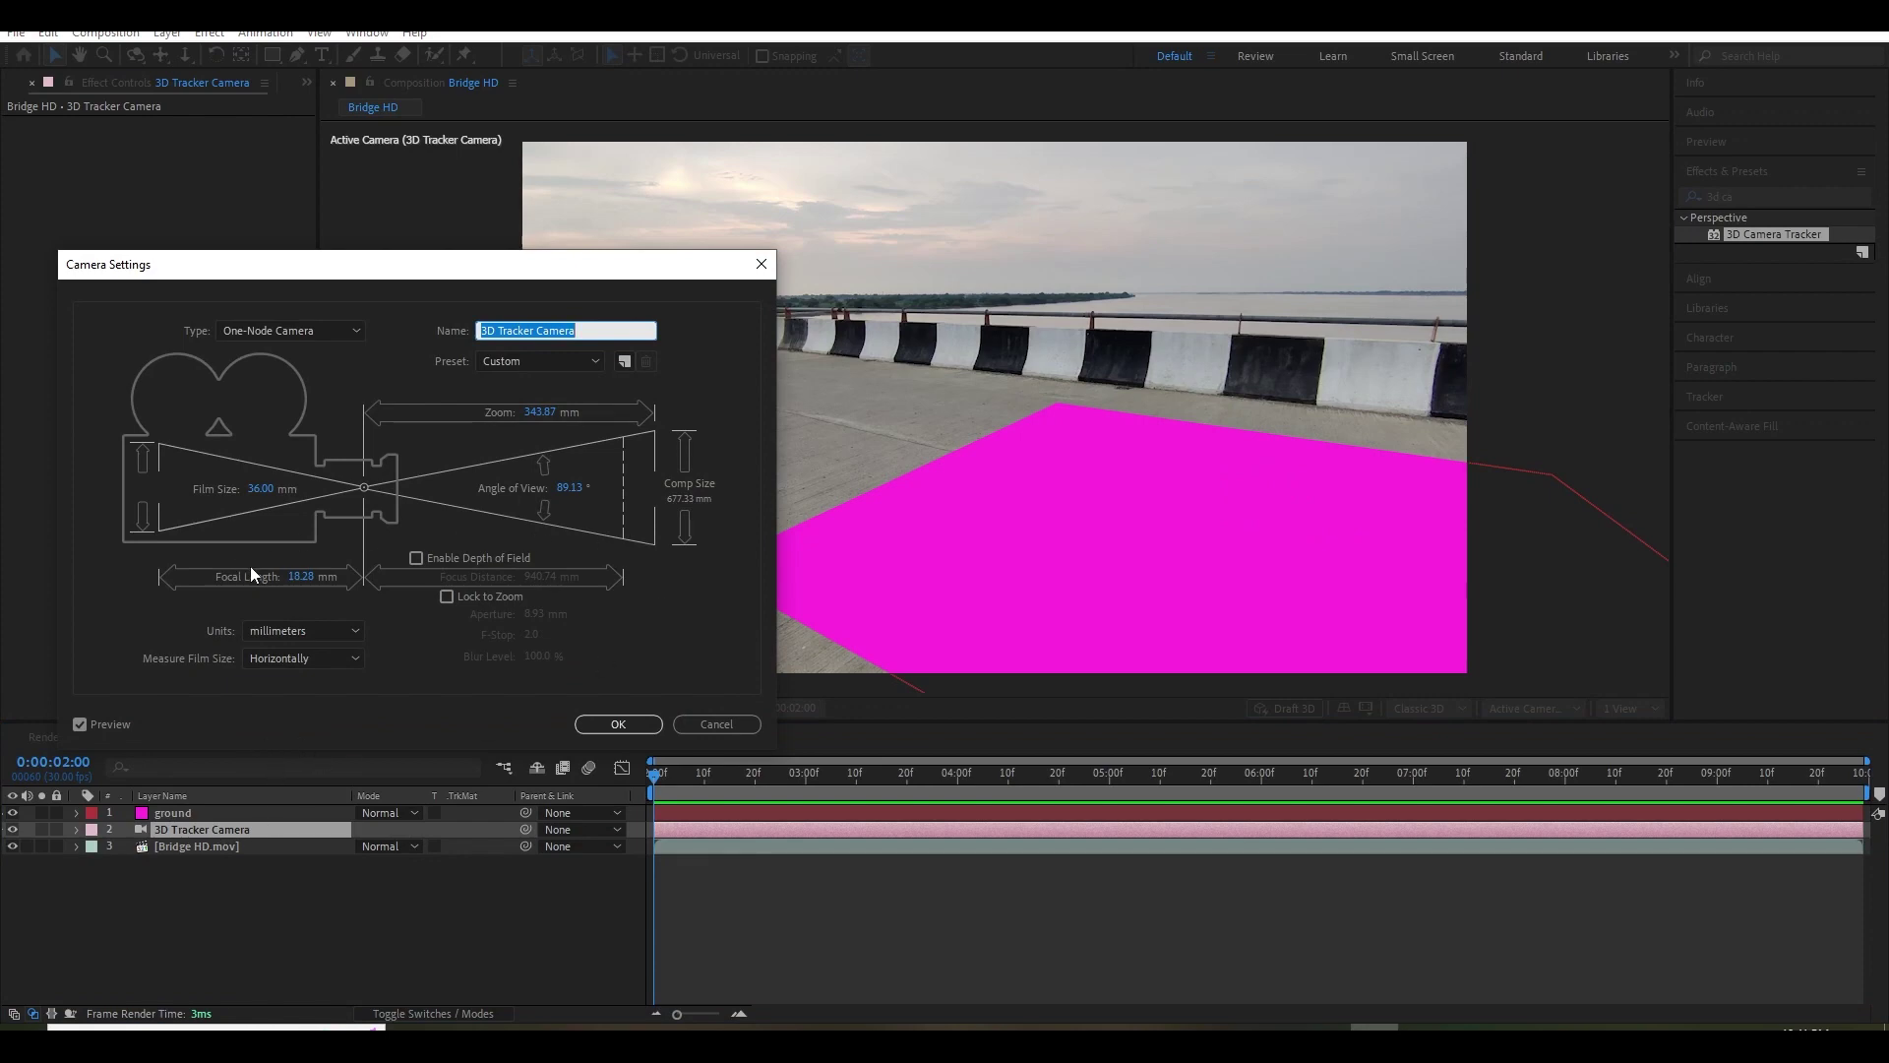
click(301, 578)
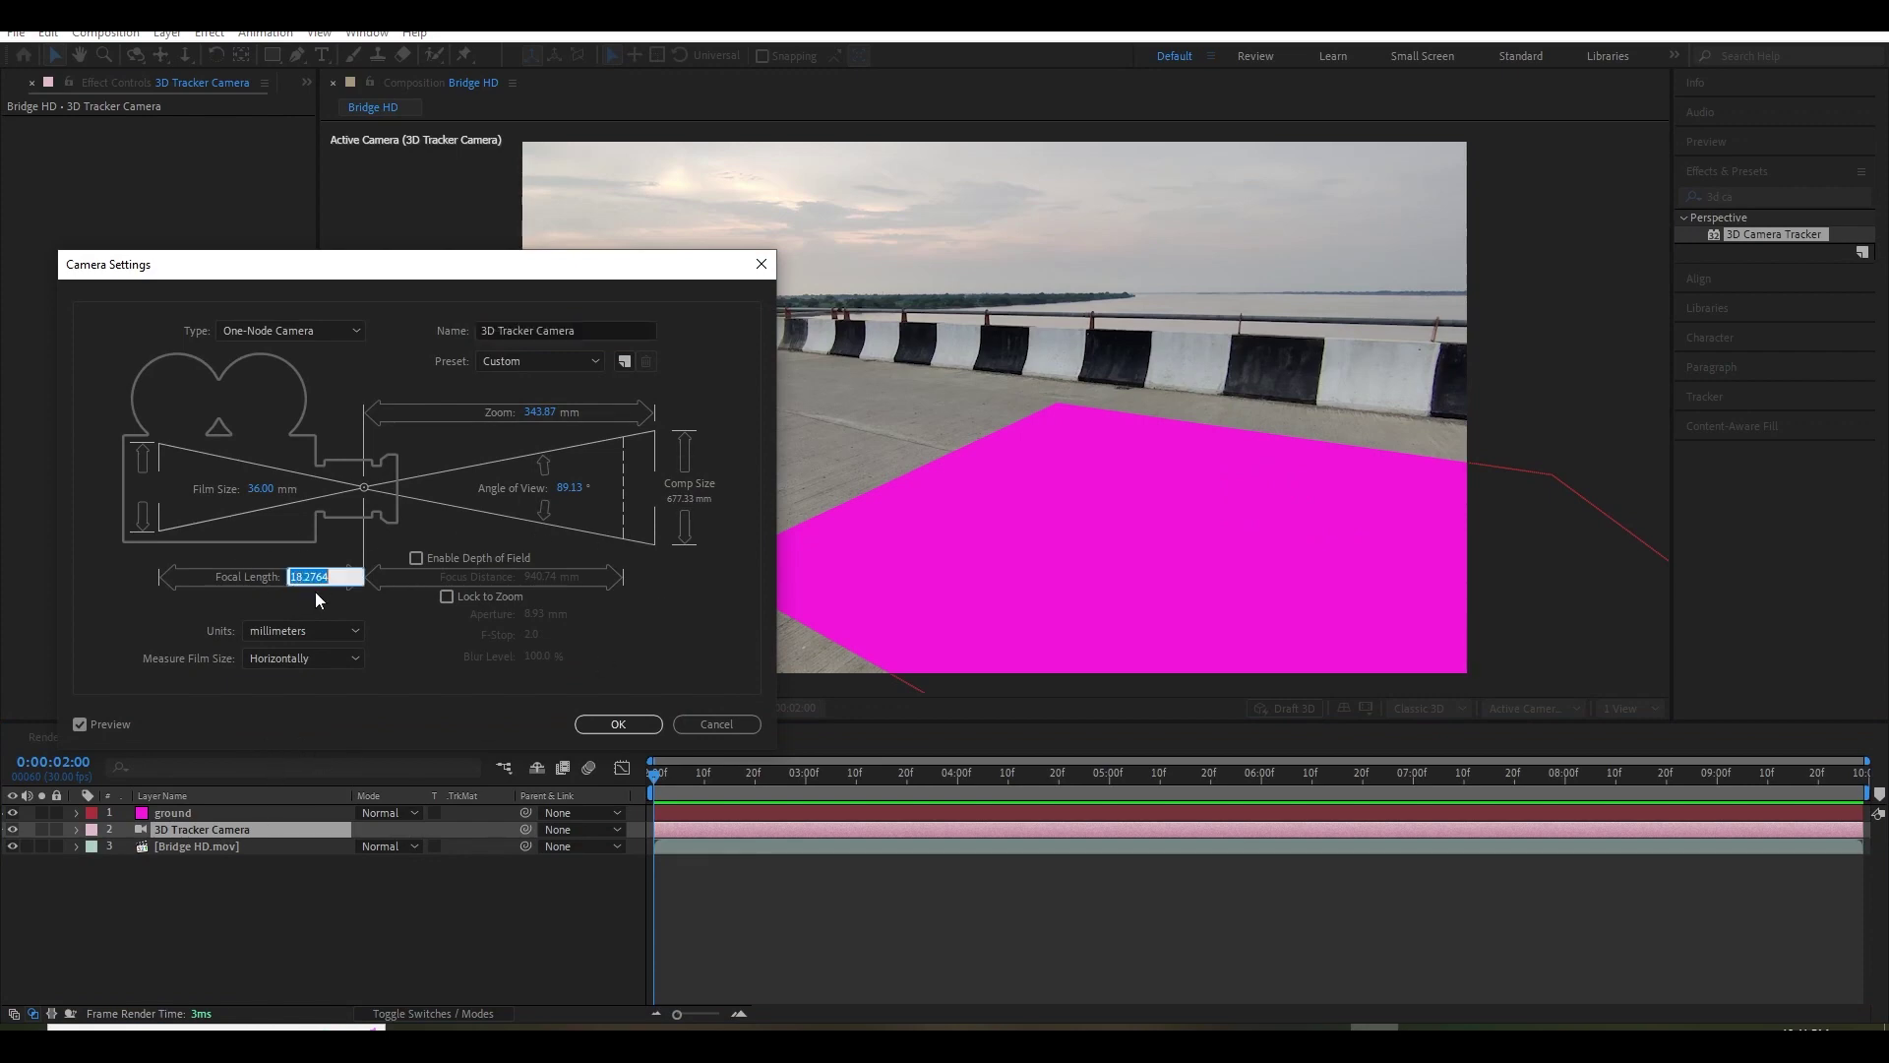
click(629, 725)
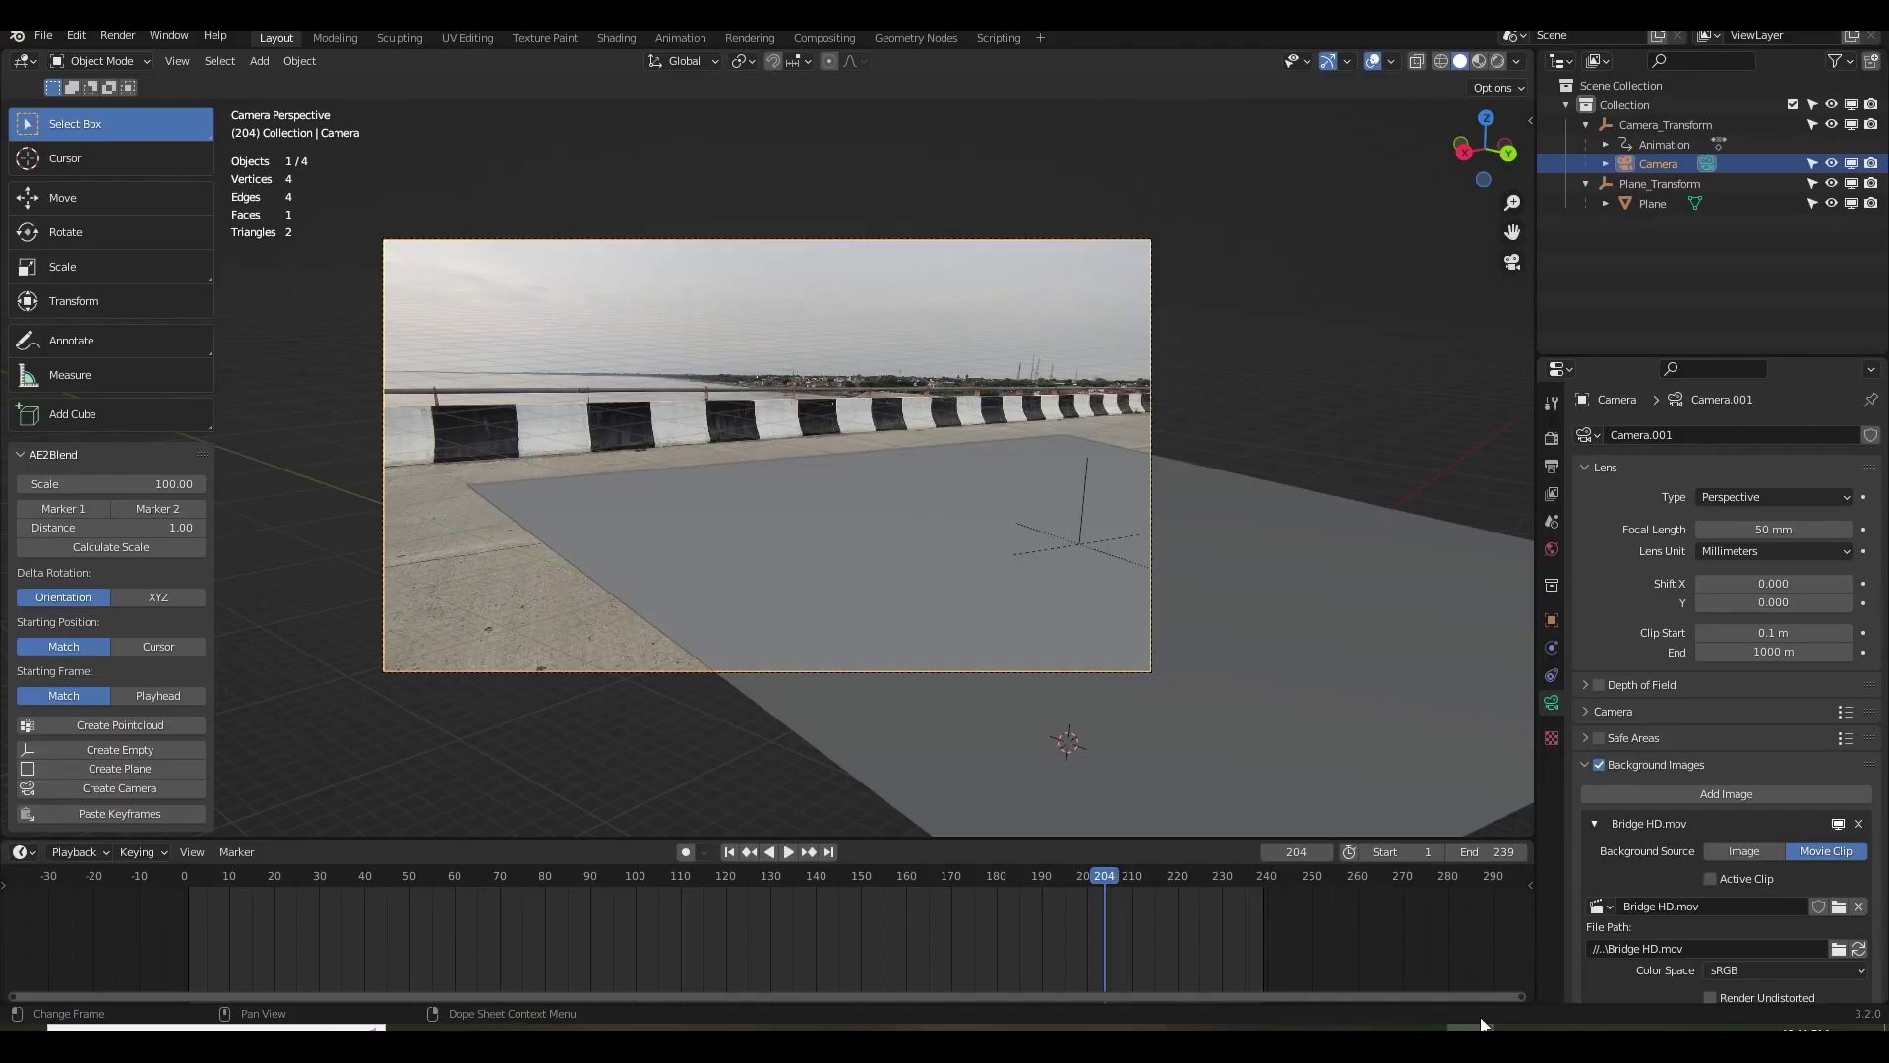
click(1776, 530)
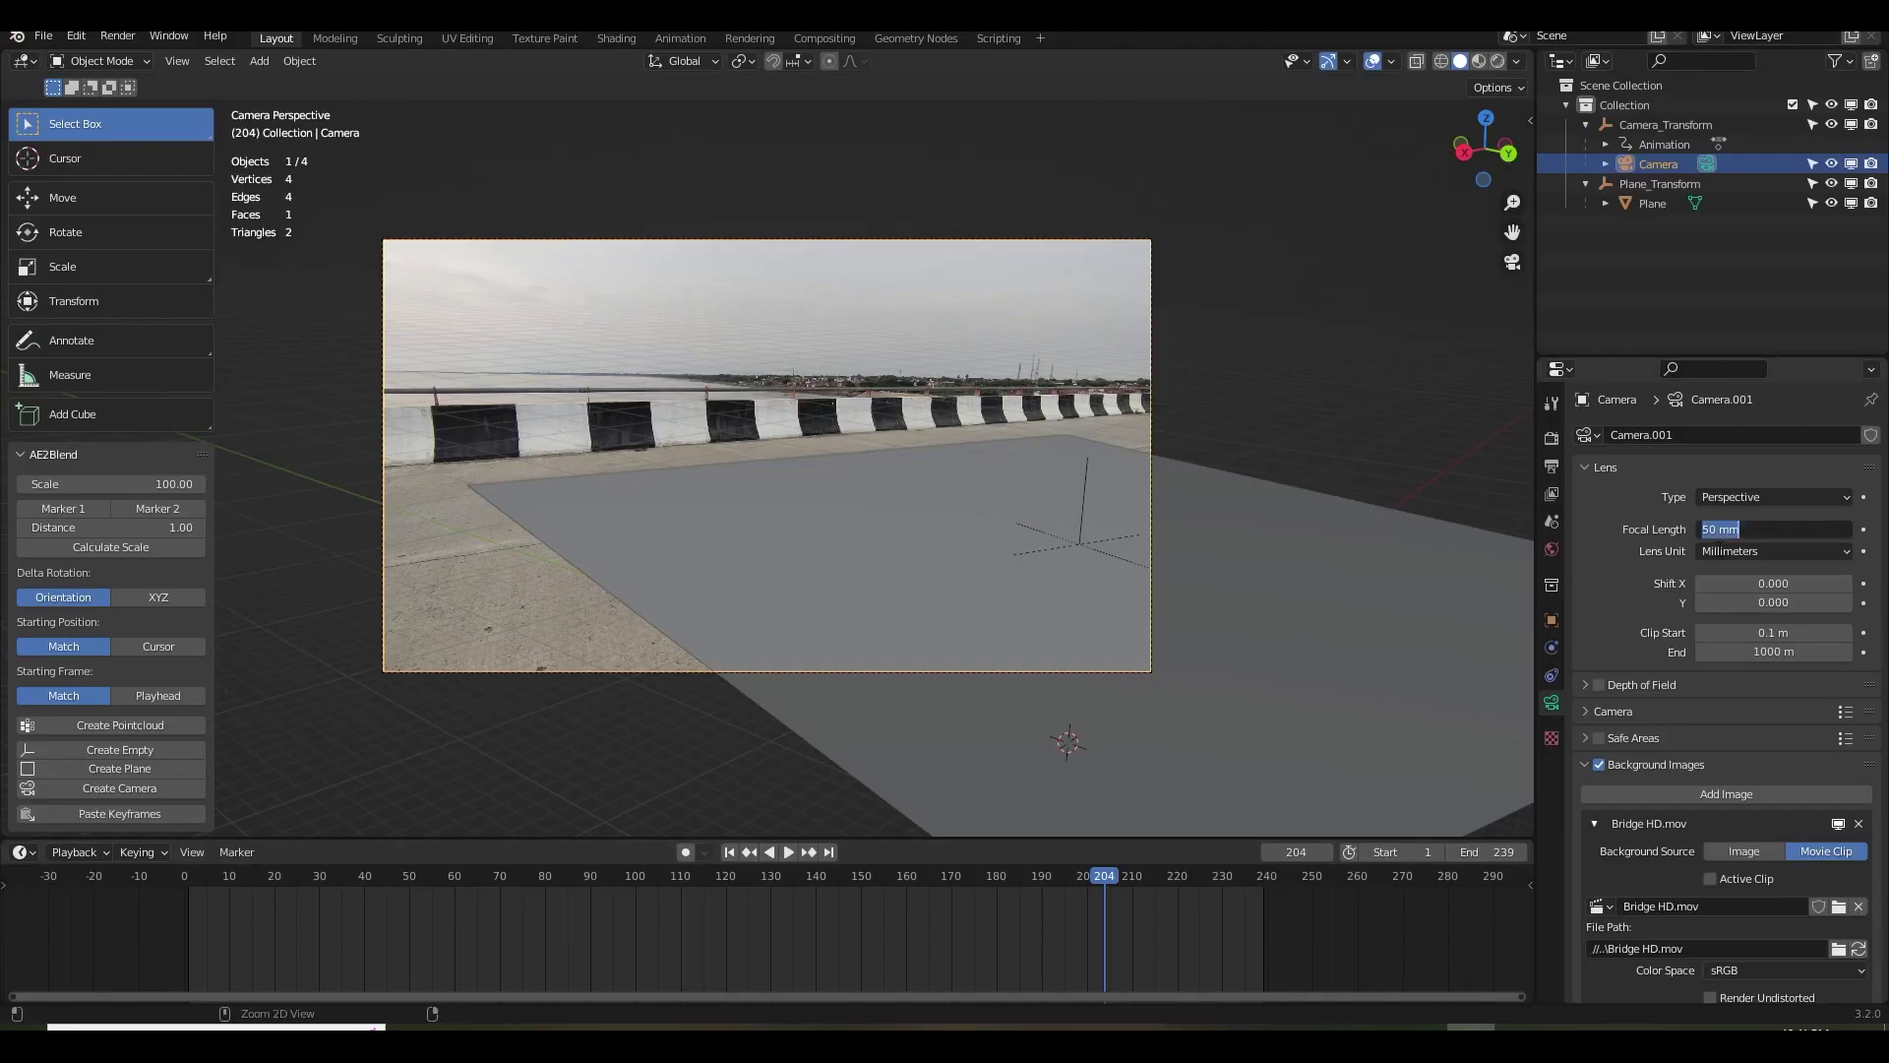
key(Return)
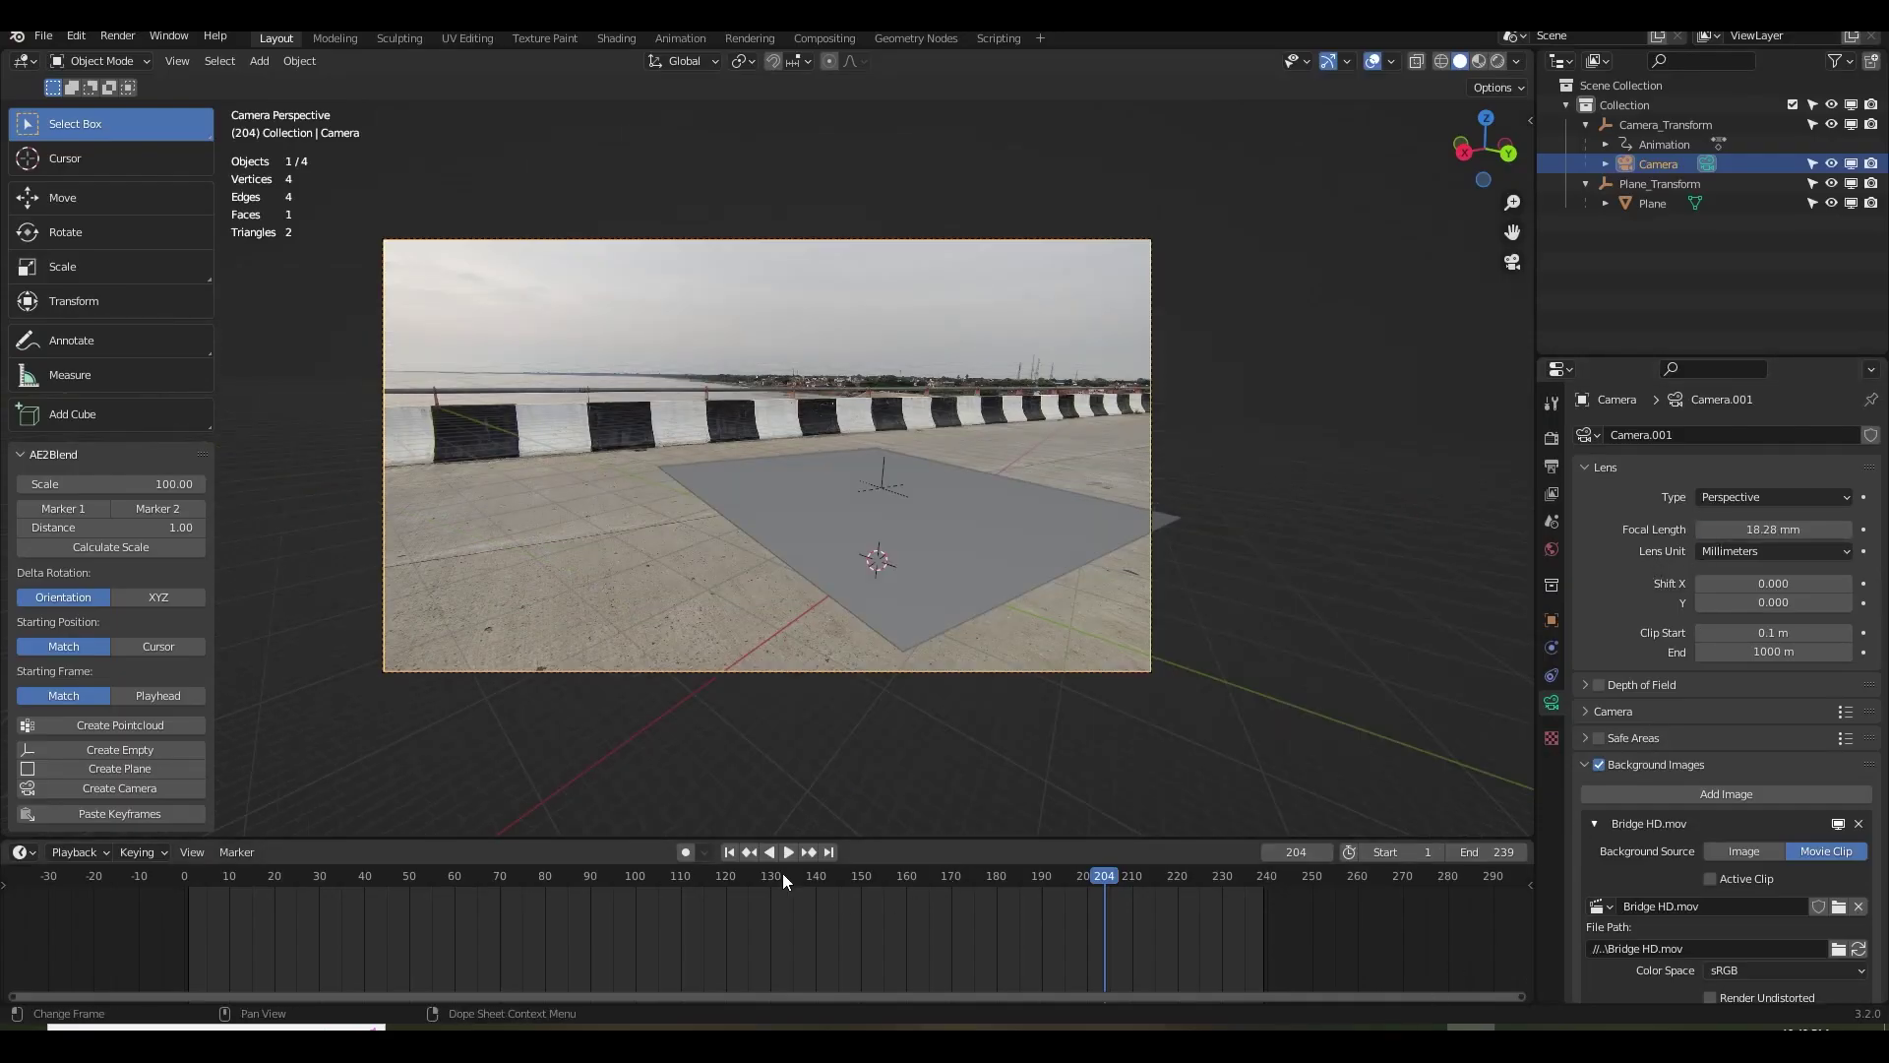
Play the animation from the first frame and scrub through it to check that the plane sticks to the road.
click(738, 852)
click(787, 852)
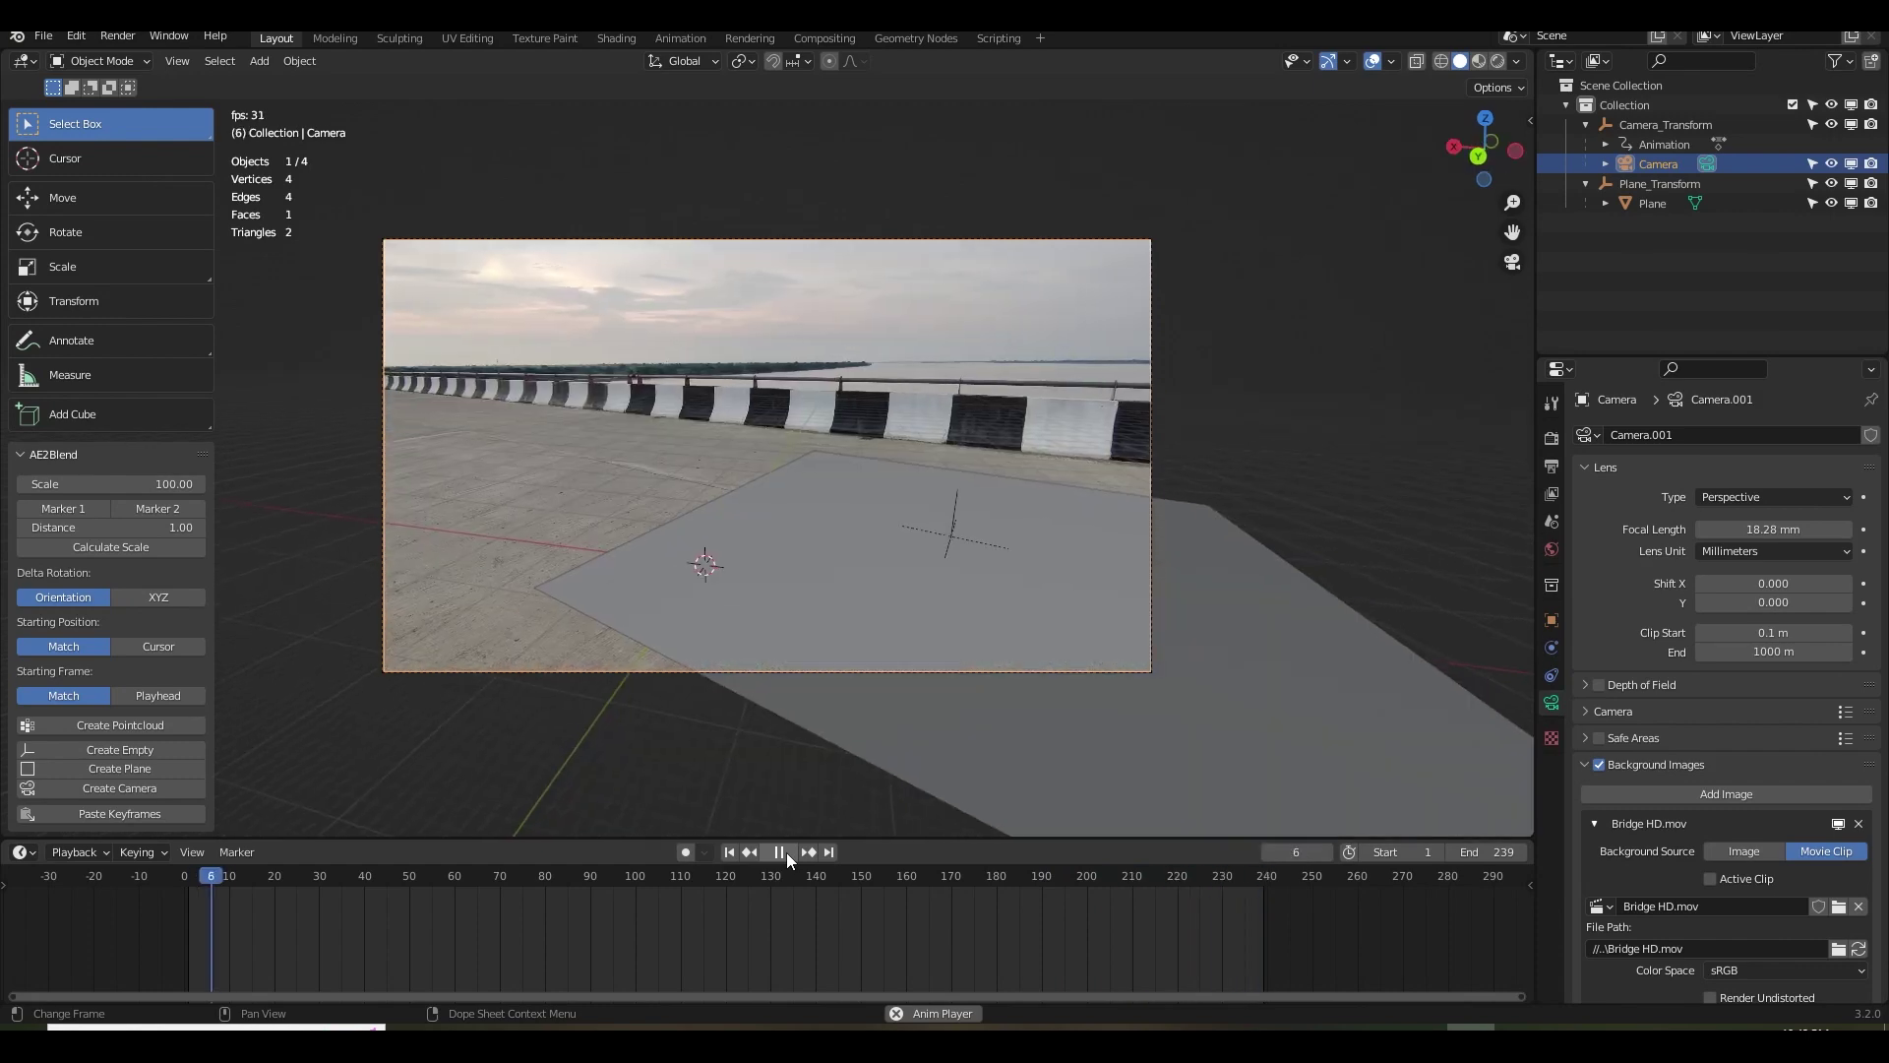
drag(763, 874, 1055, 884)
click(787, 852)
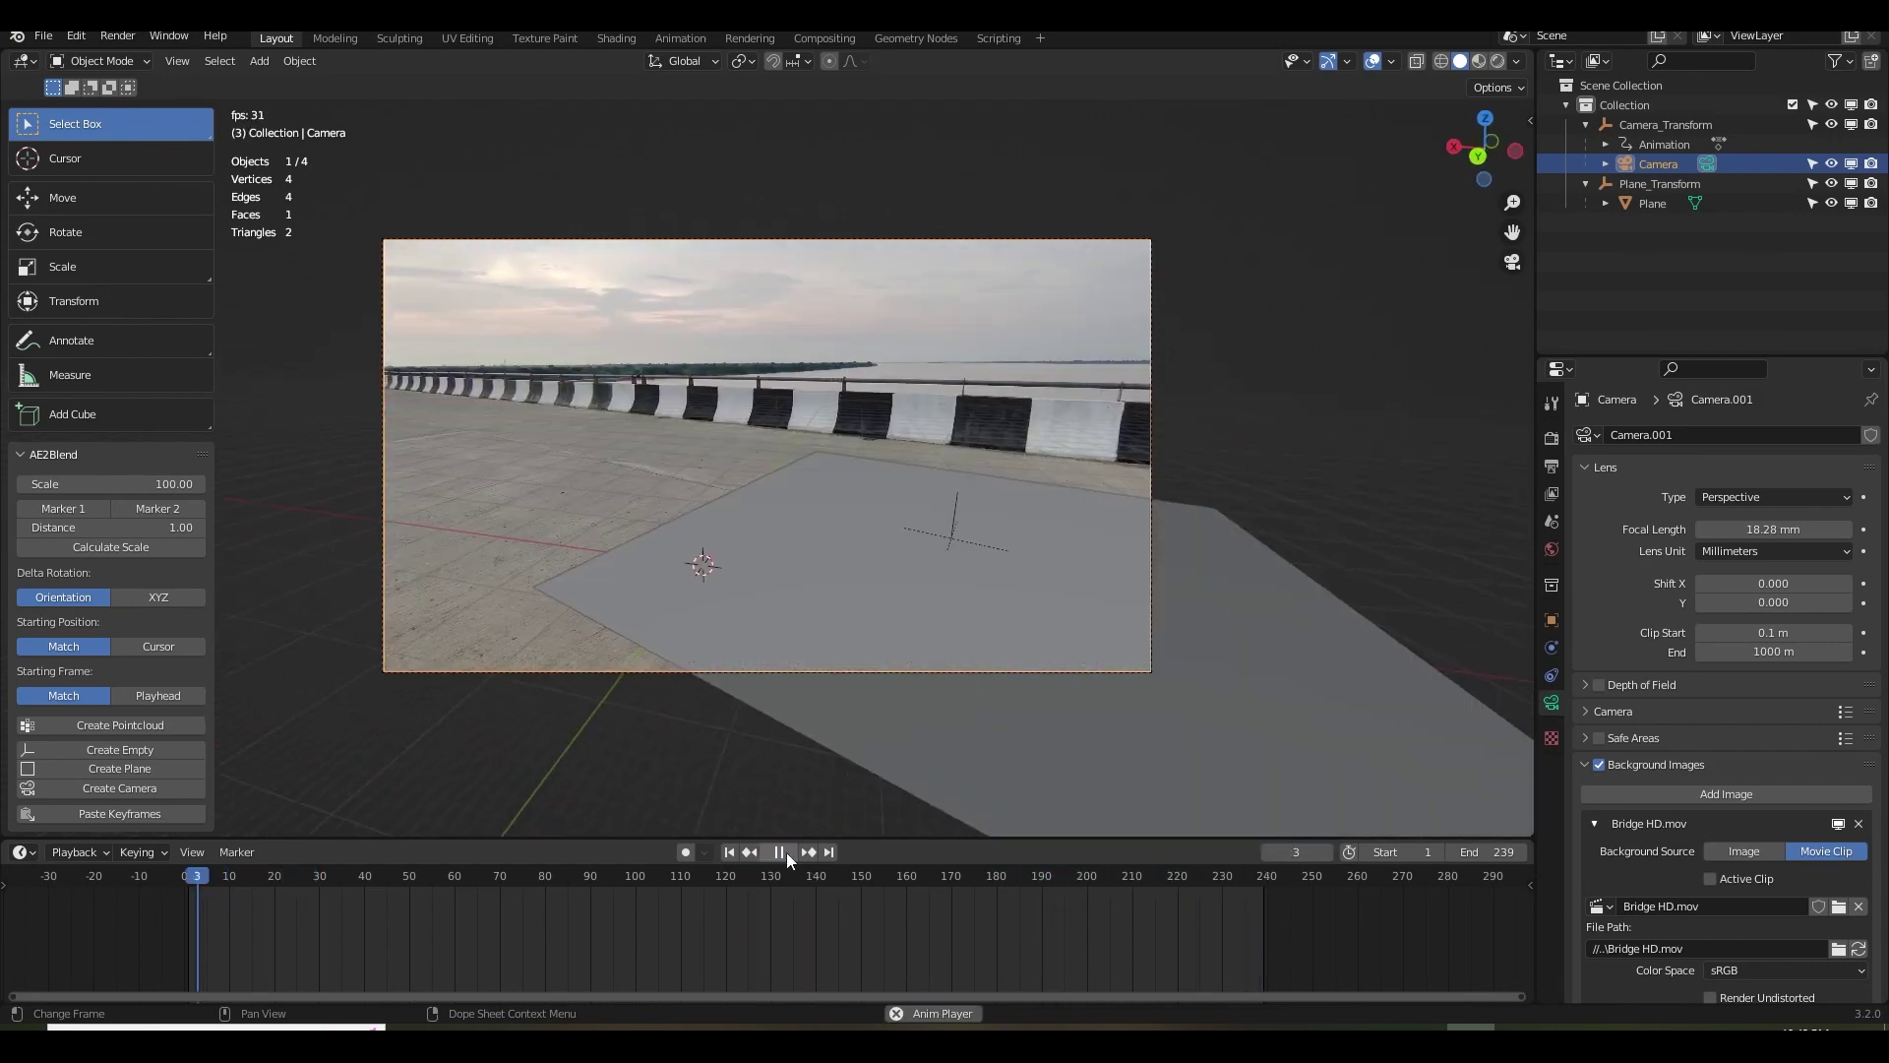
drag(779, 871, 1049, 882)
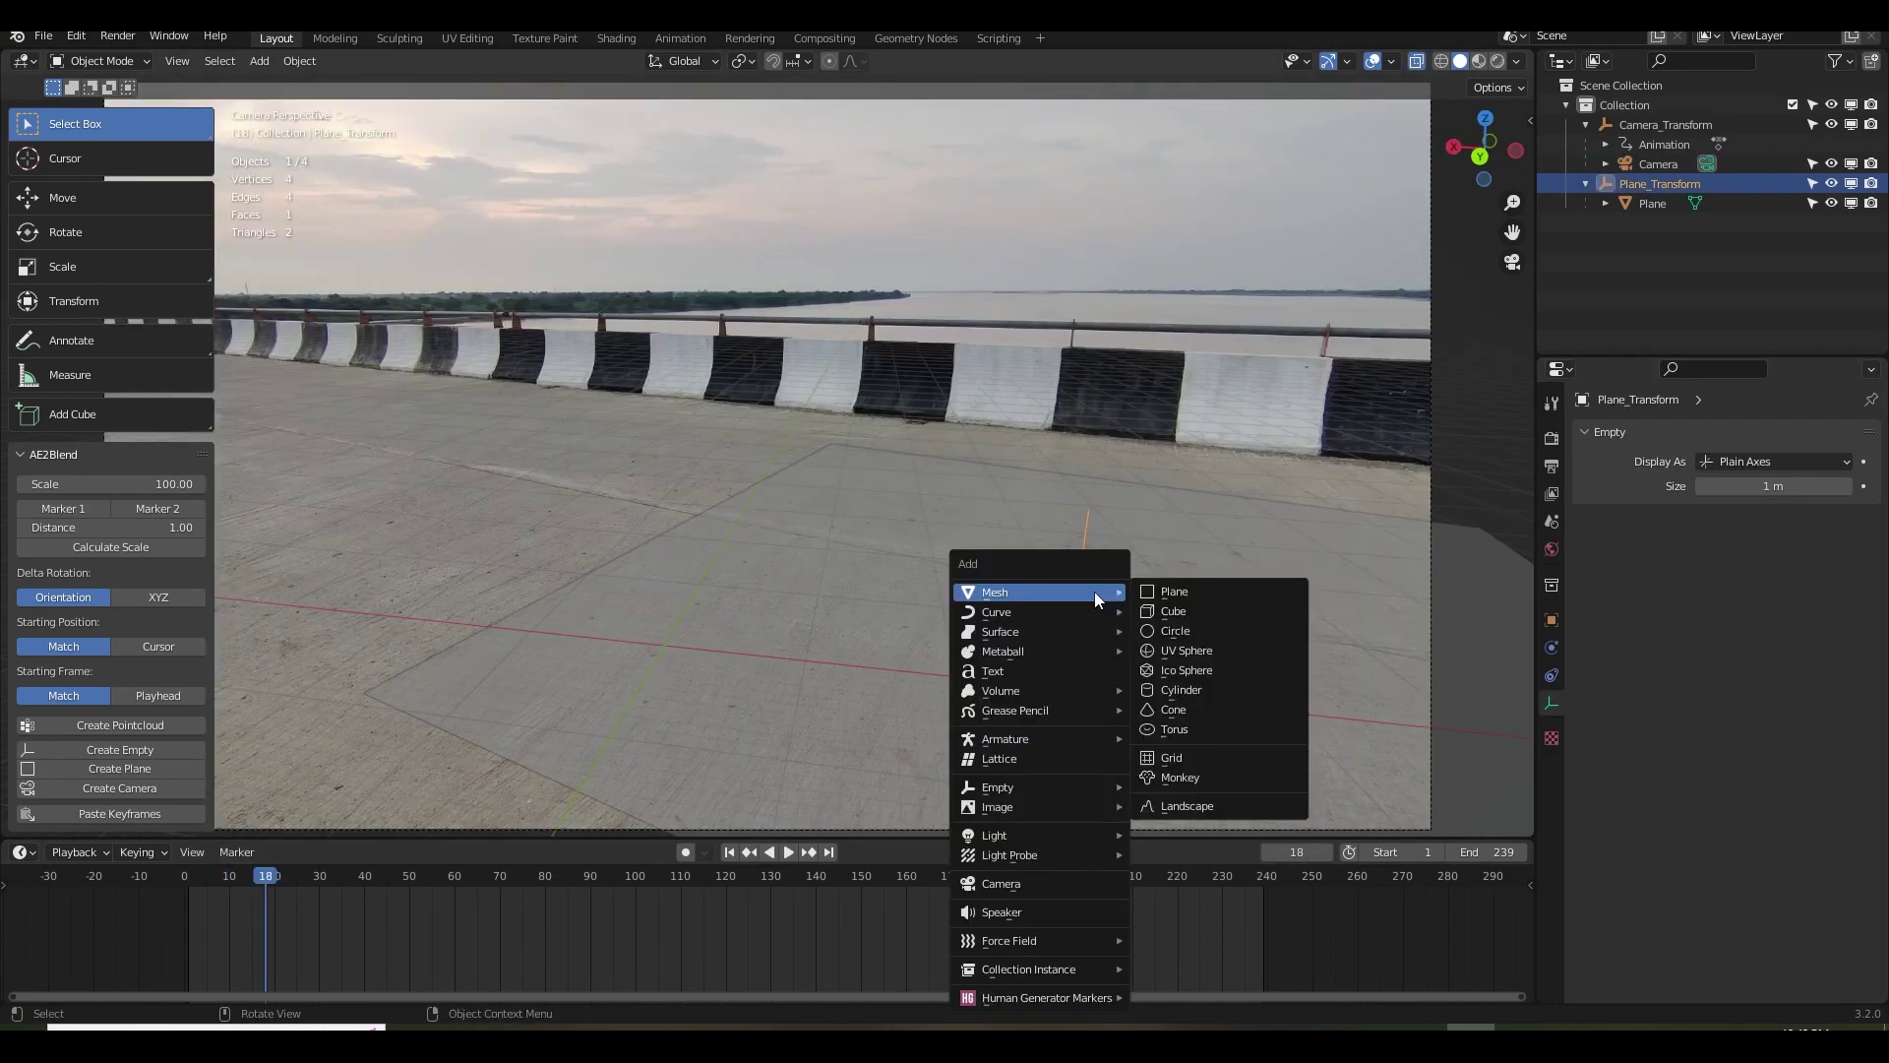
Add a cube at the ground plane's centre, scale it and raise it to stand on the plane.
click(1165, 615)
key(s)
click(1309, 627)
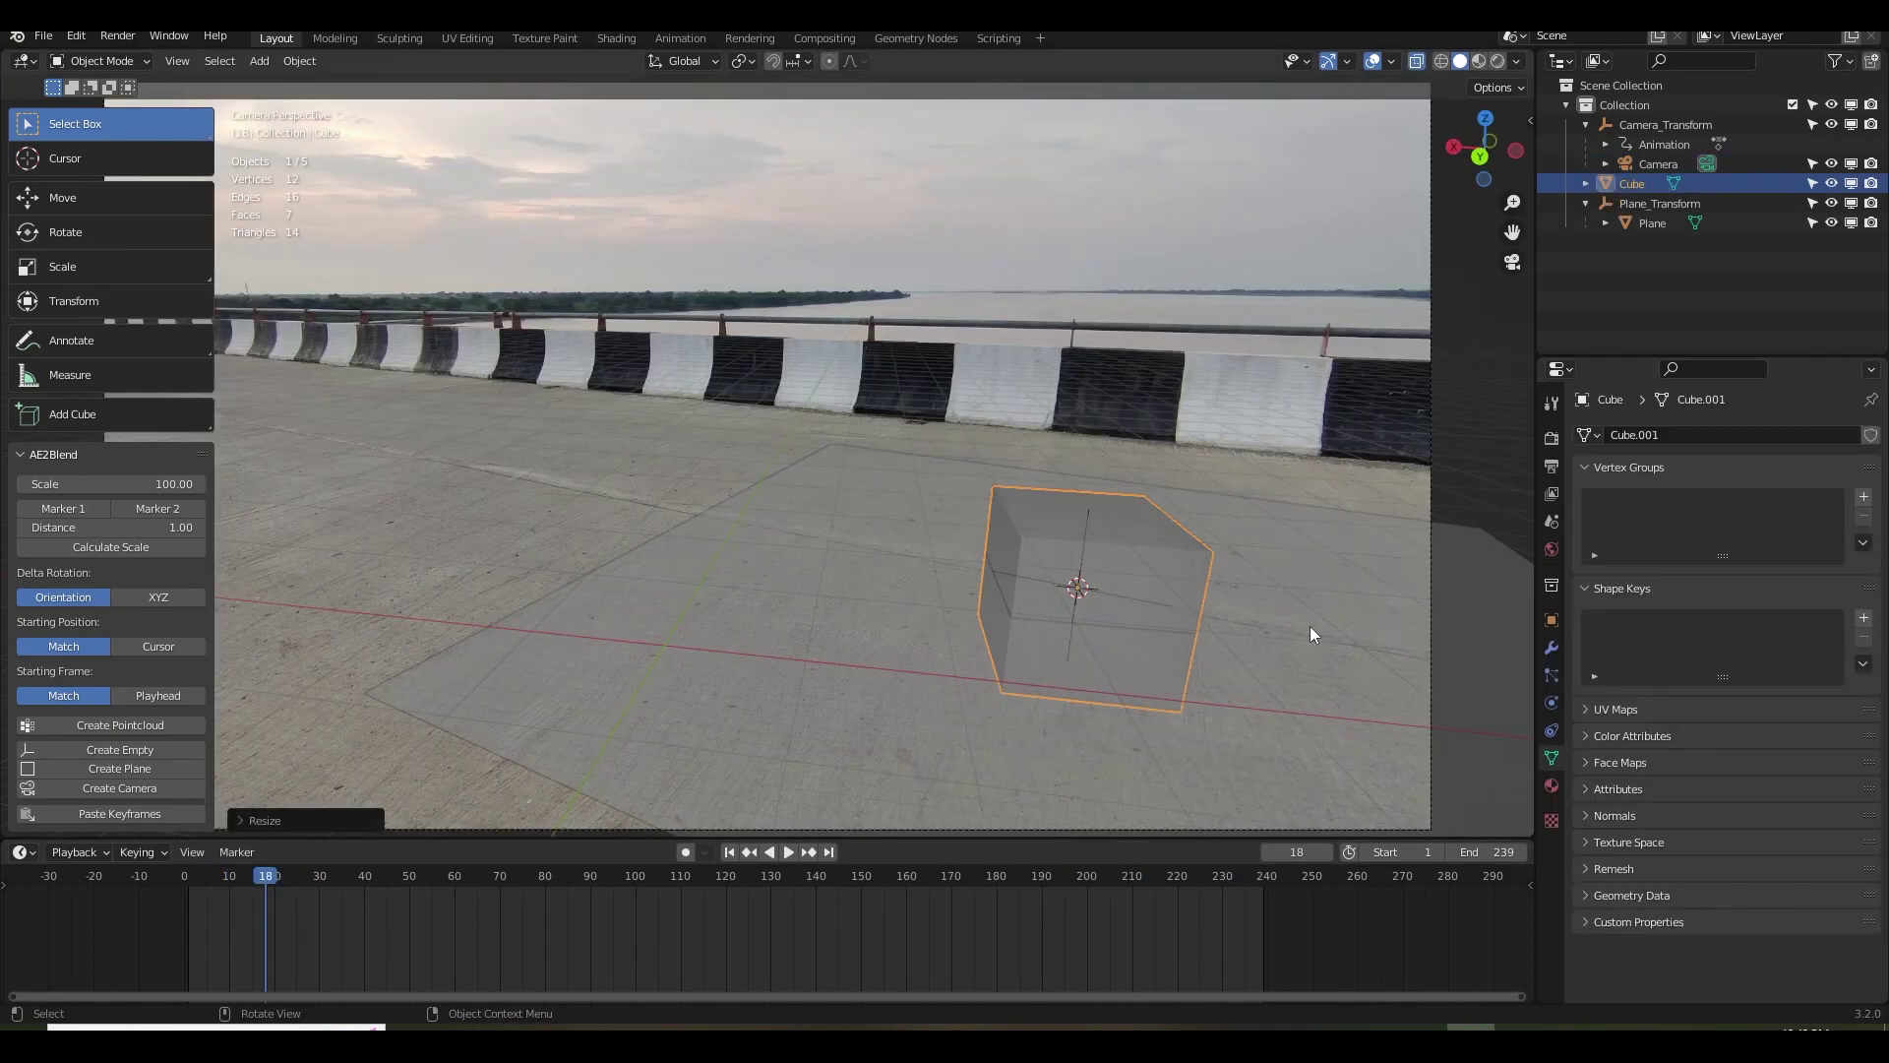
key(g)
click(1322, 549)
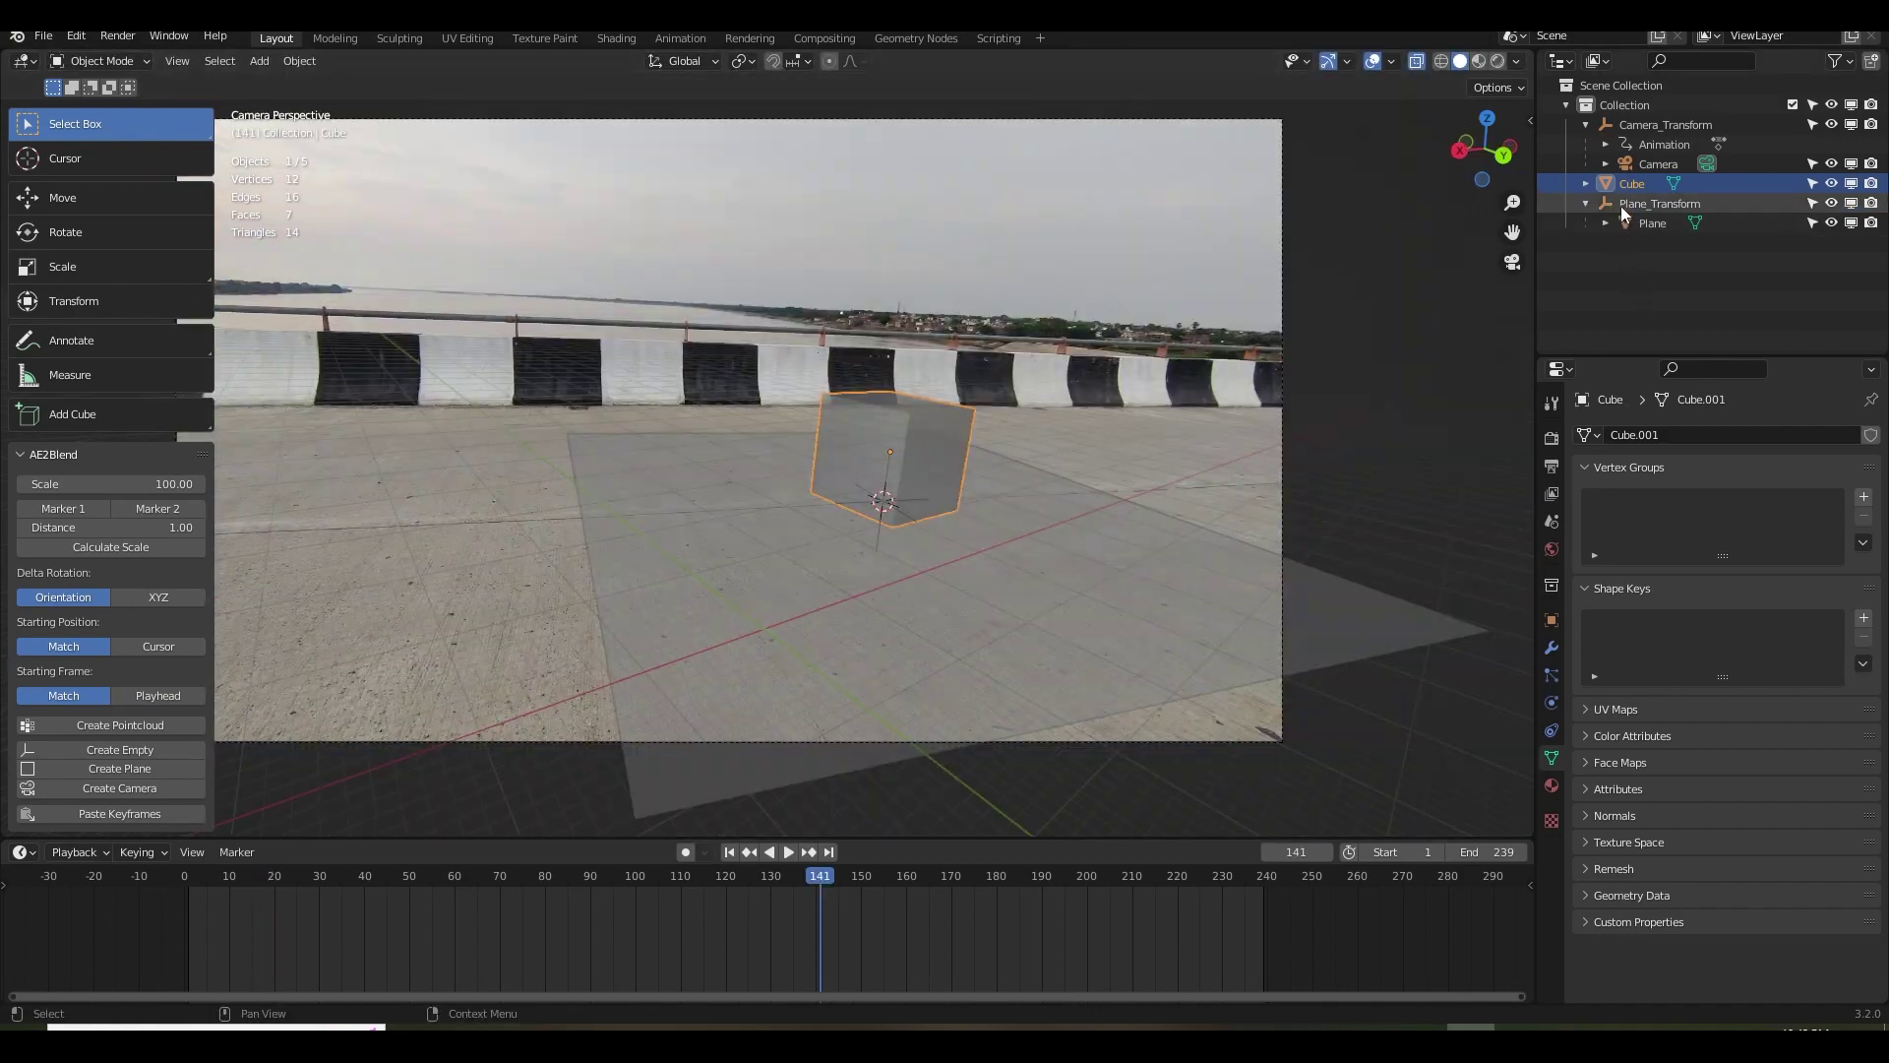
Parent Plane_Transform and Camera_Transform to the cube with the Object option.
click(1623, 203)
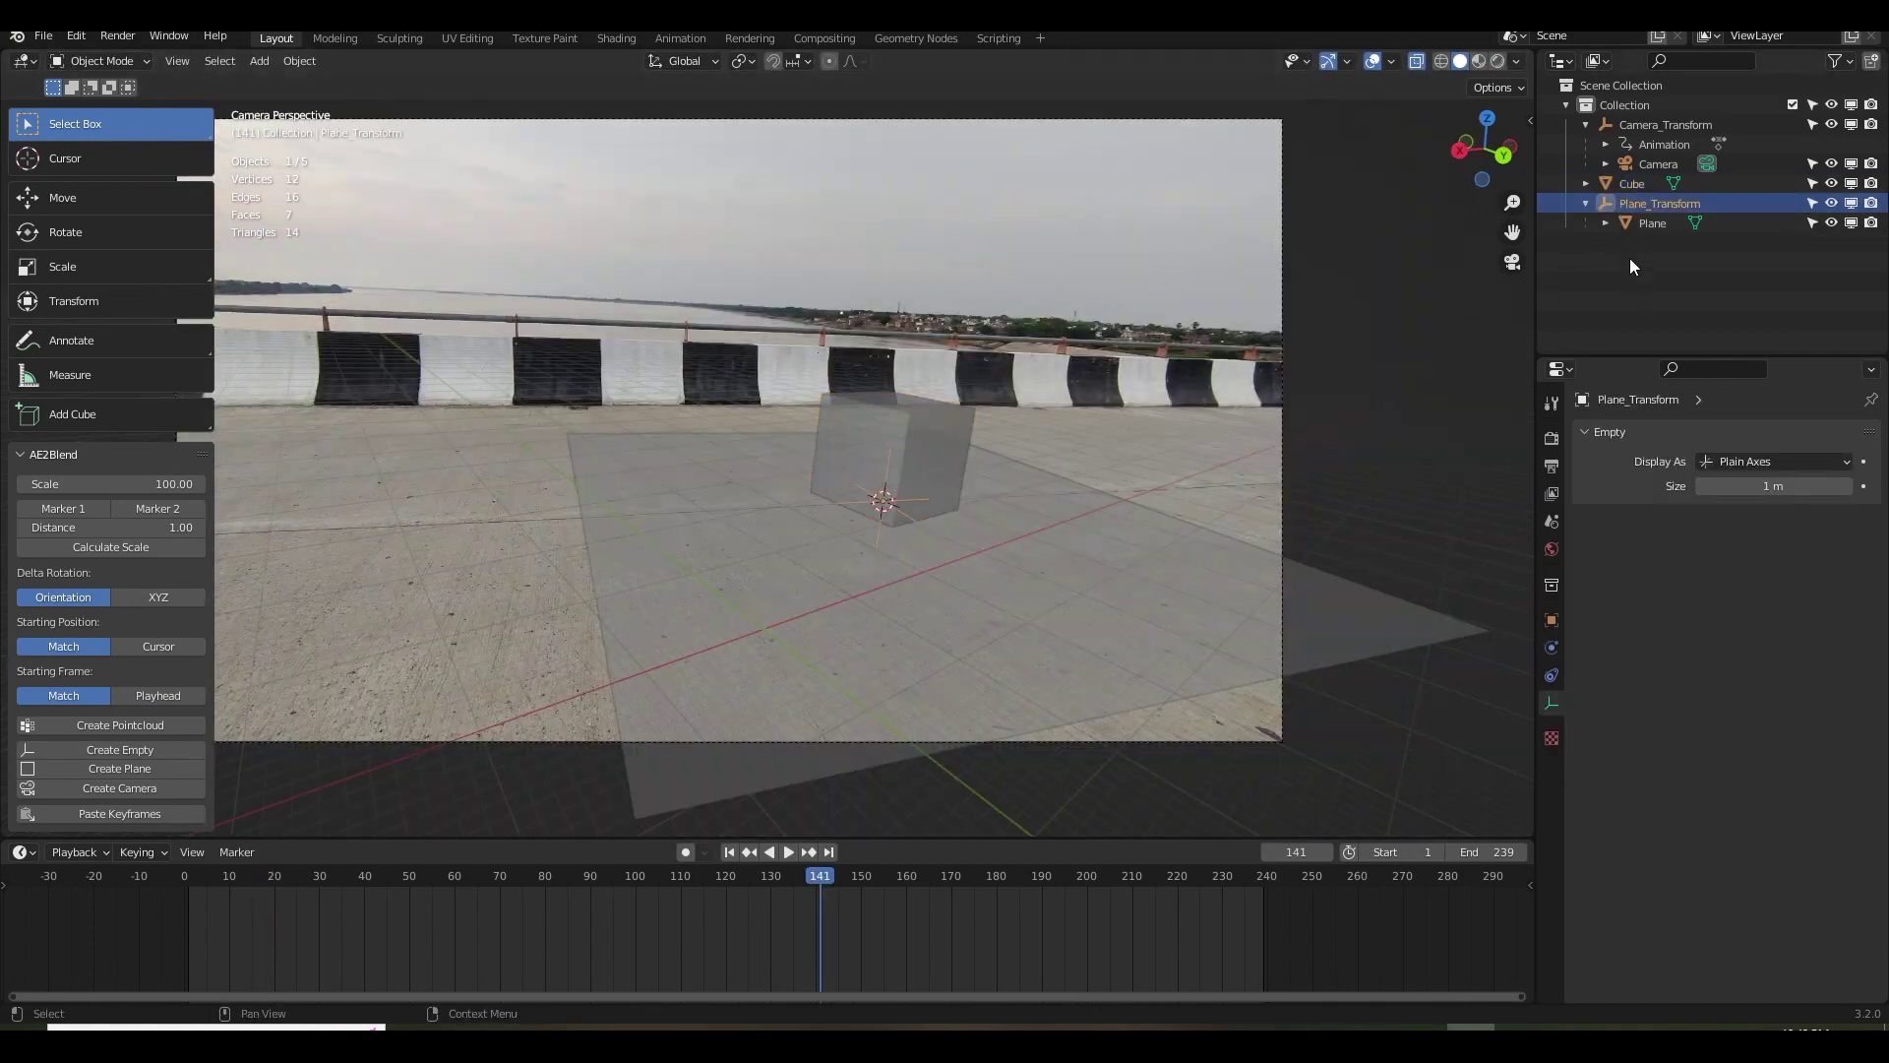
ctrl+click(1655, 126)
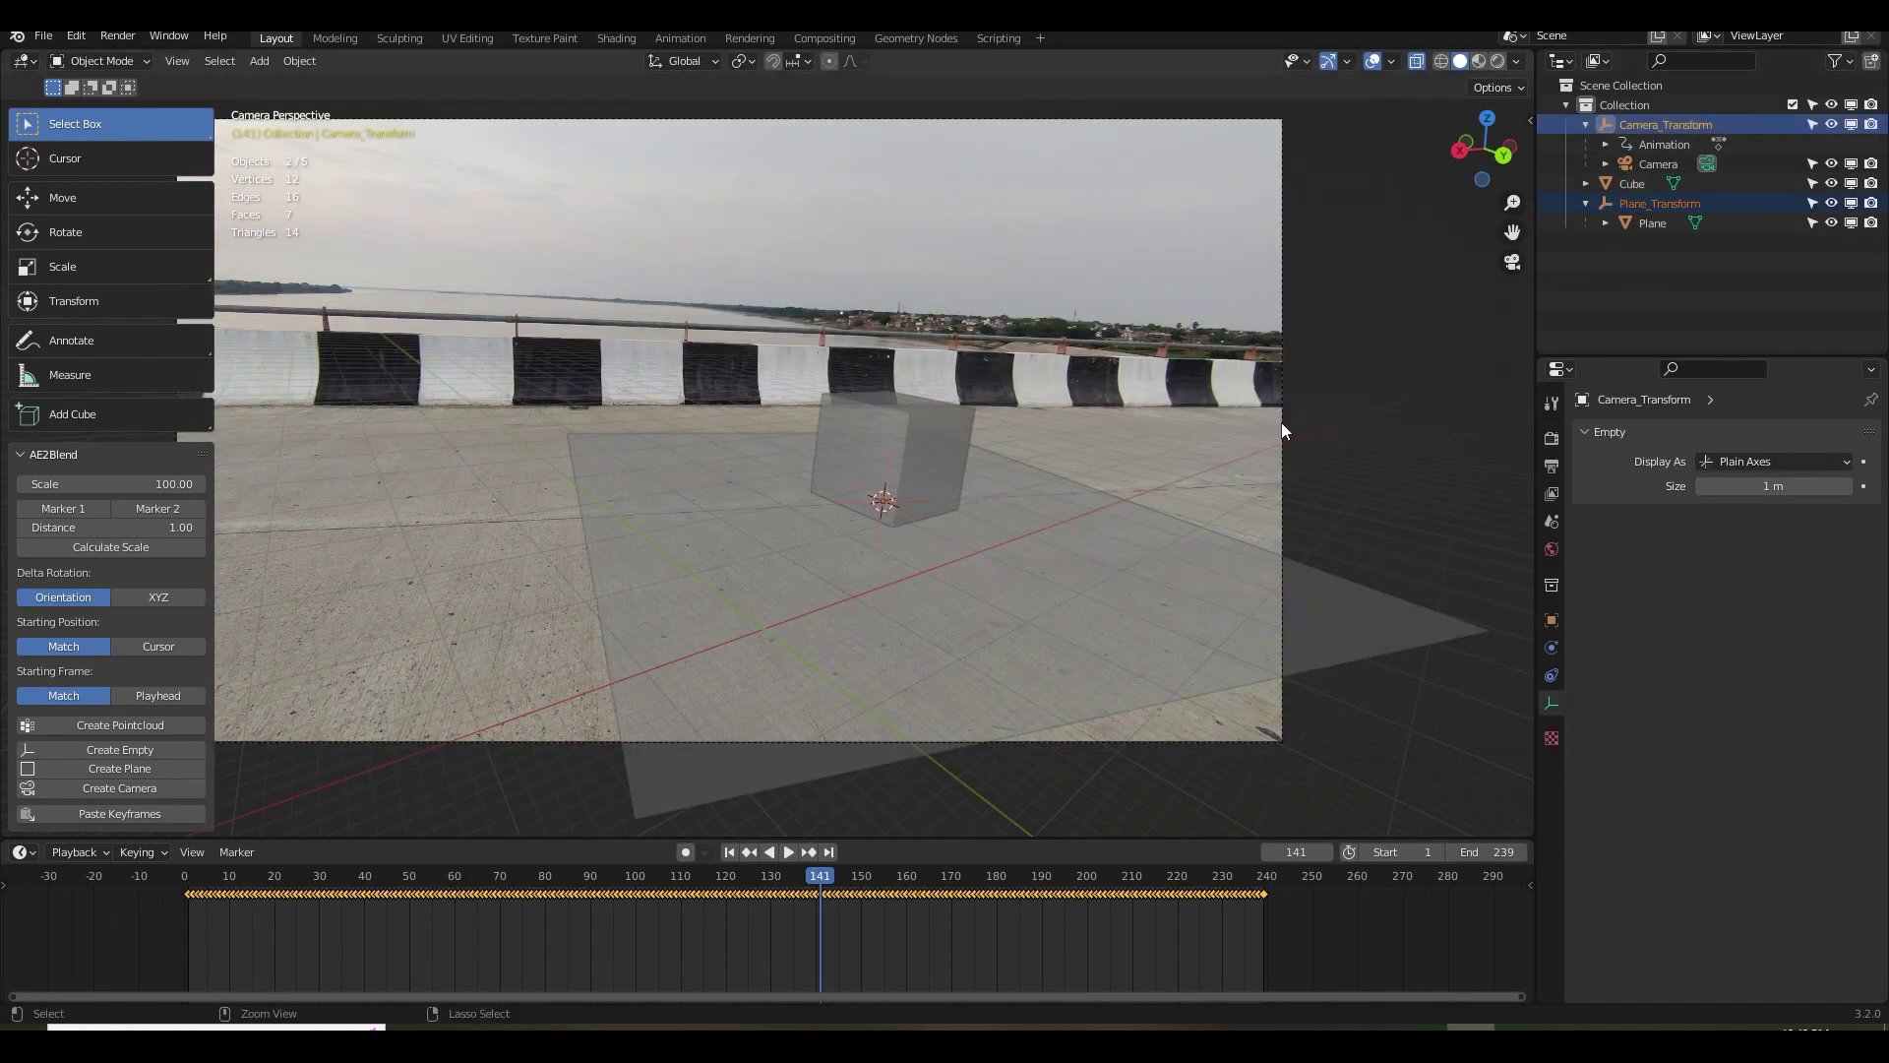
shift+click(932, 426)
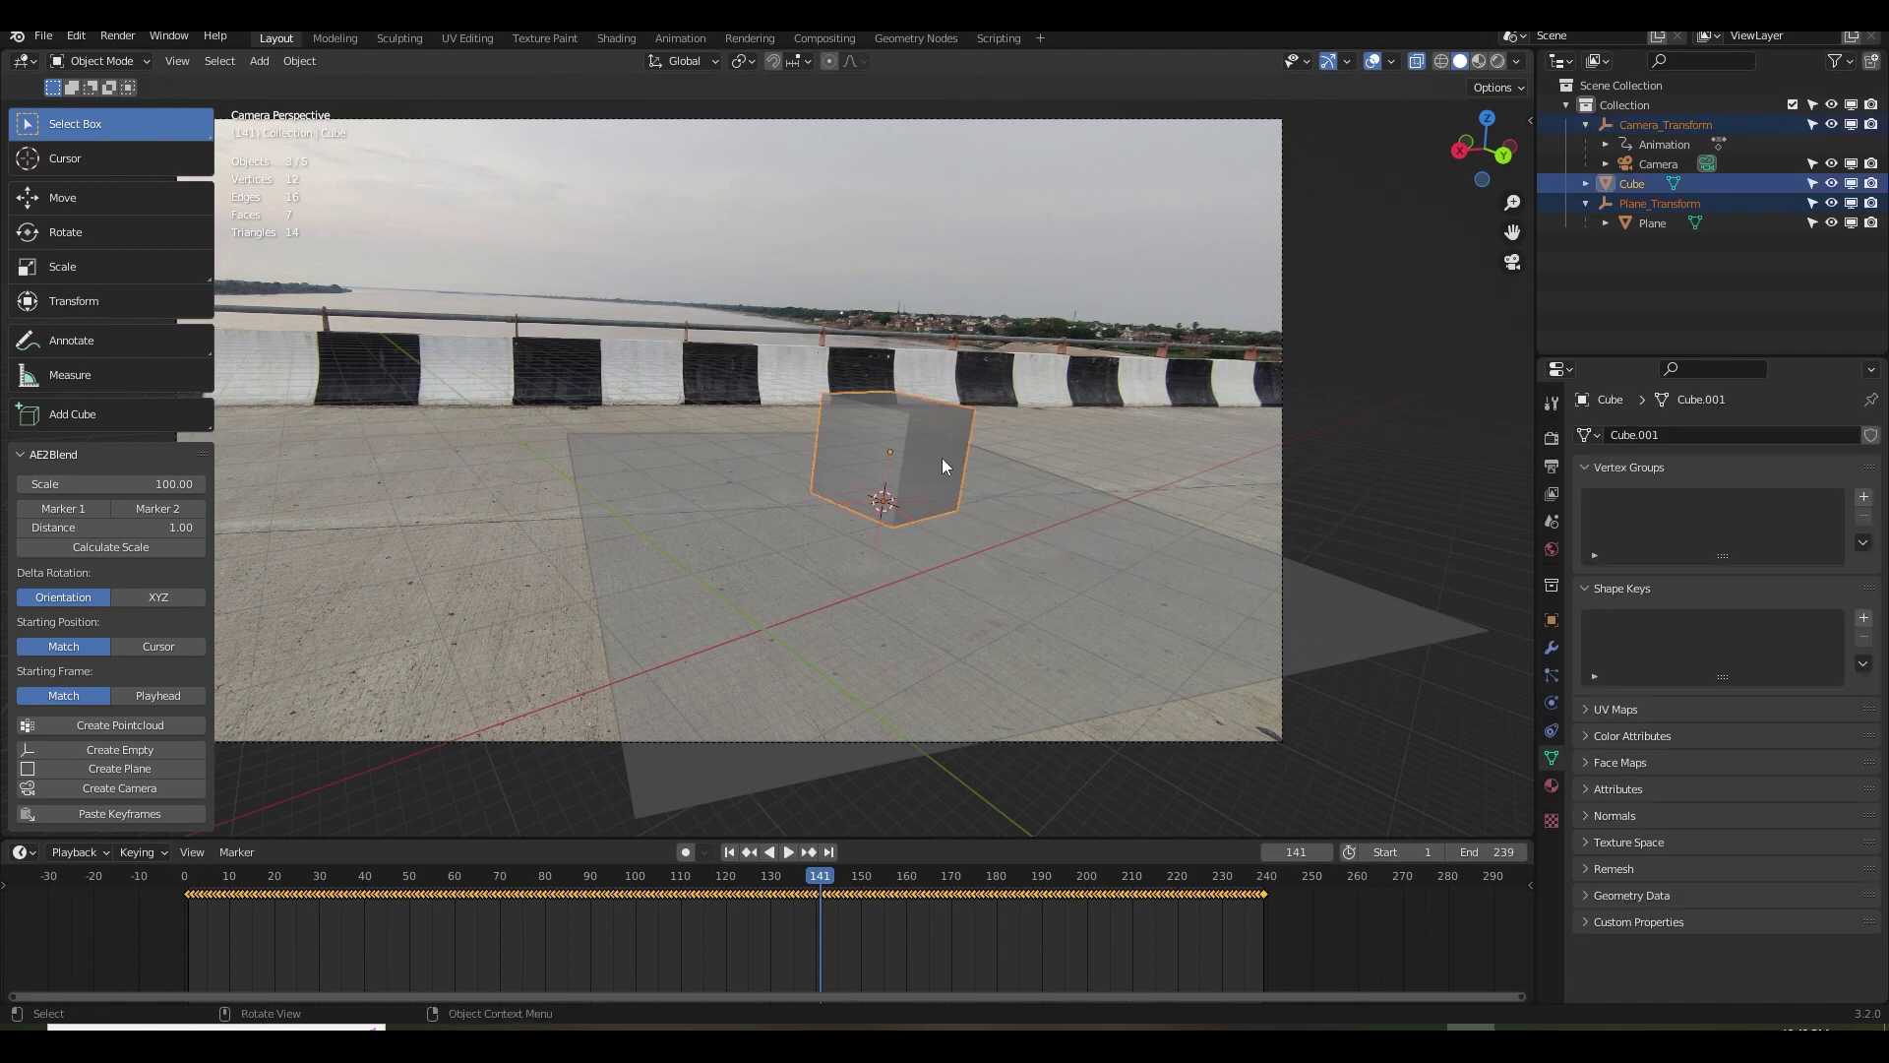
key(ctrl+p)
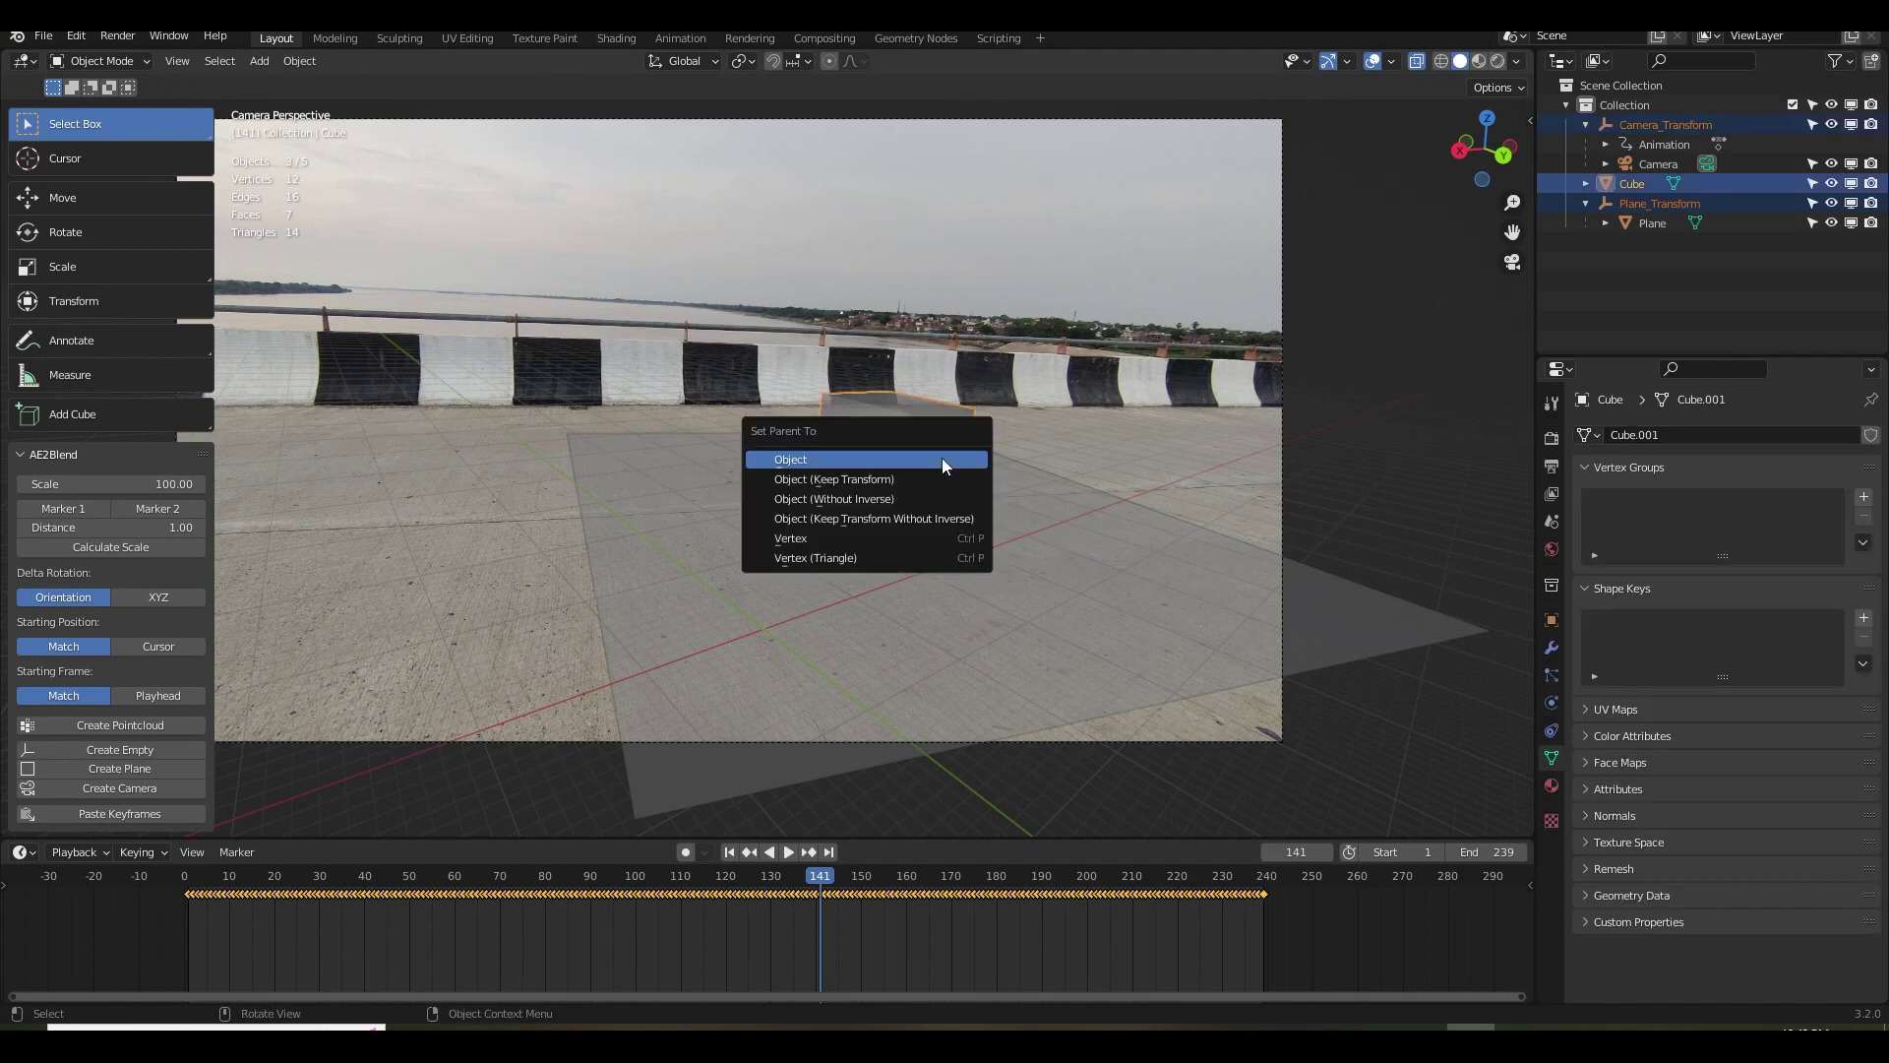
click(883, 463)
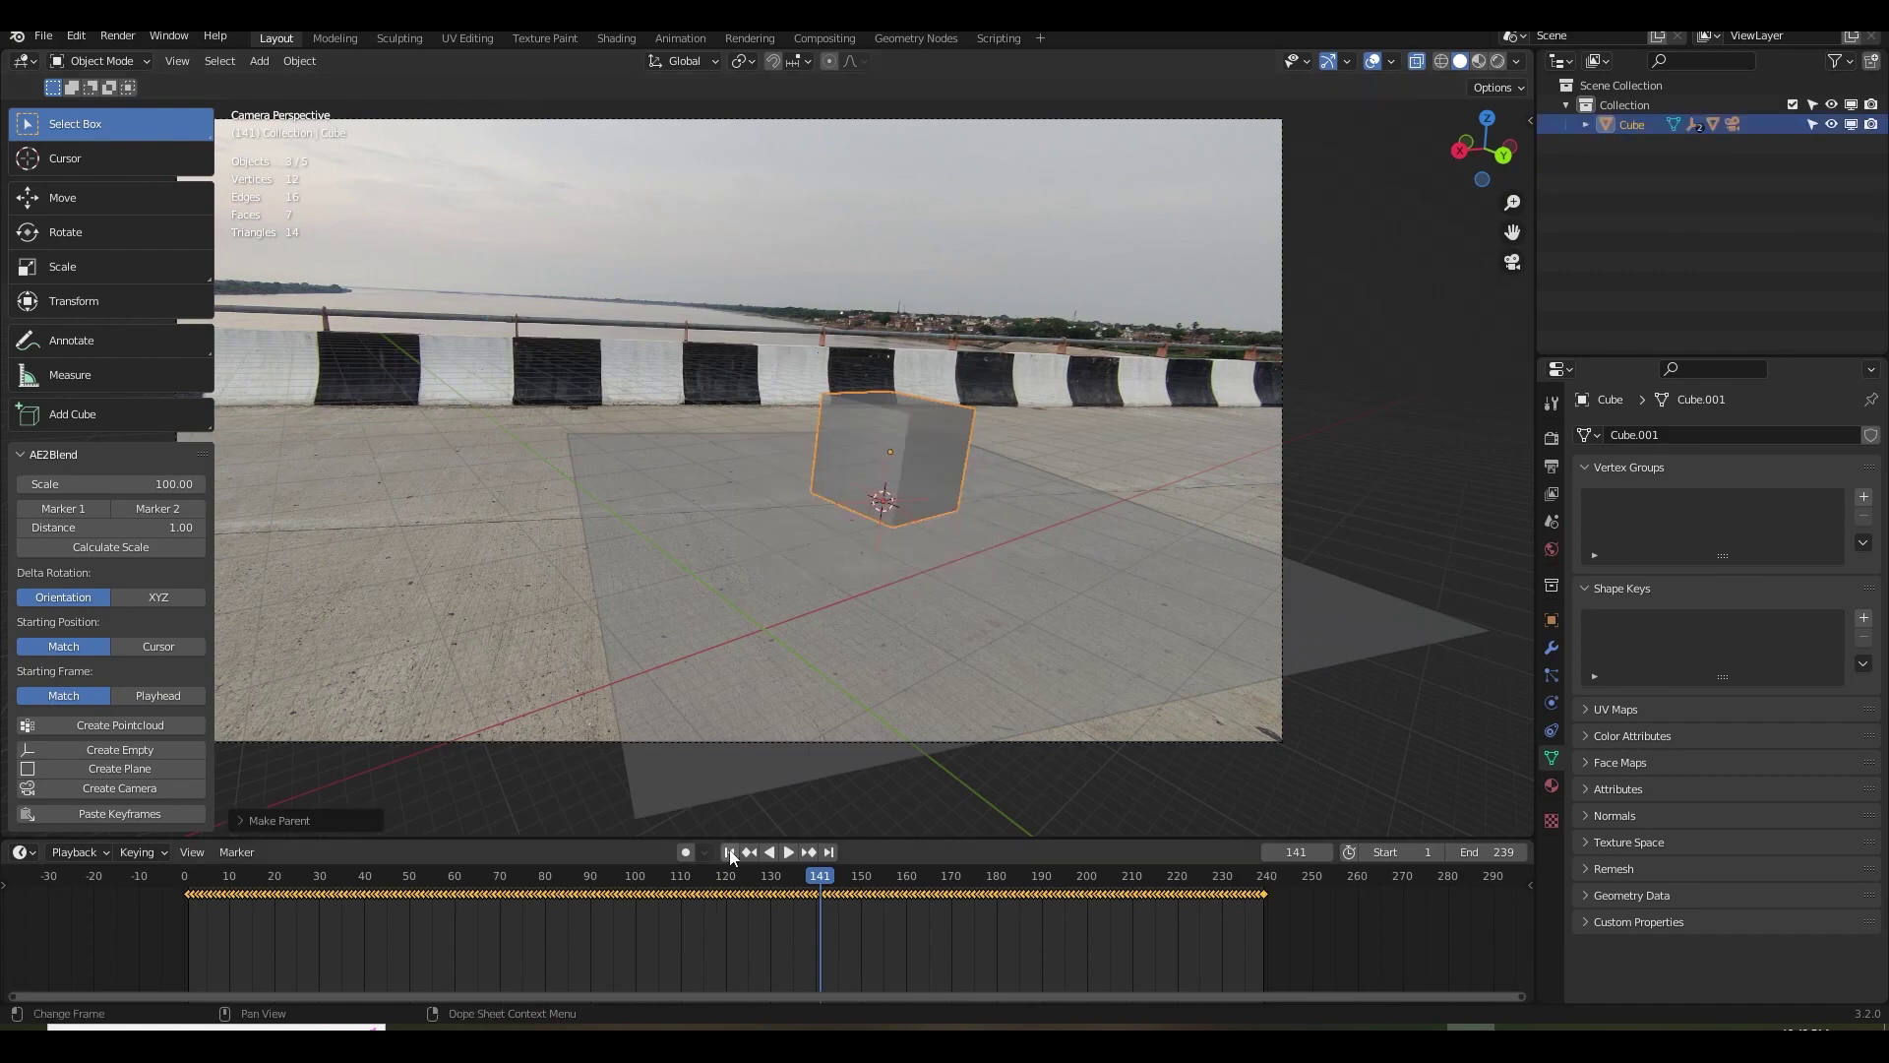
At the first frame, rotate the cube about global Z and move it about 15 m along global Y to realign the scene.
click(865, 514)
key(shift+Left)
key(r)
key(z)
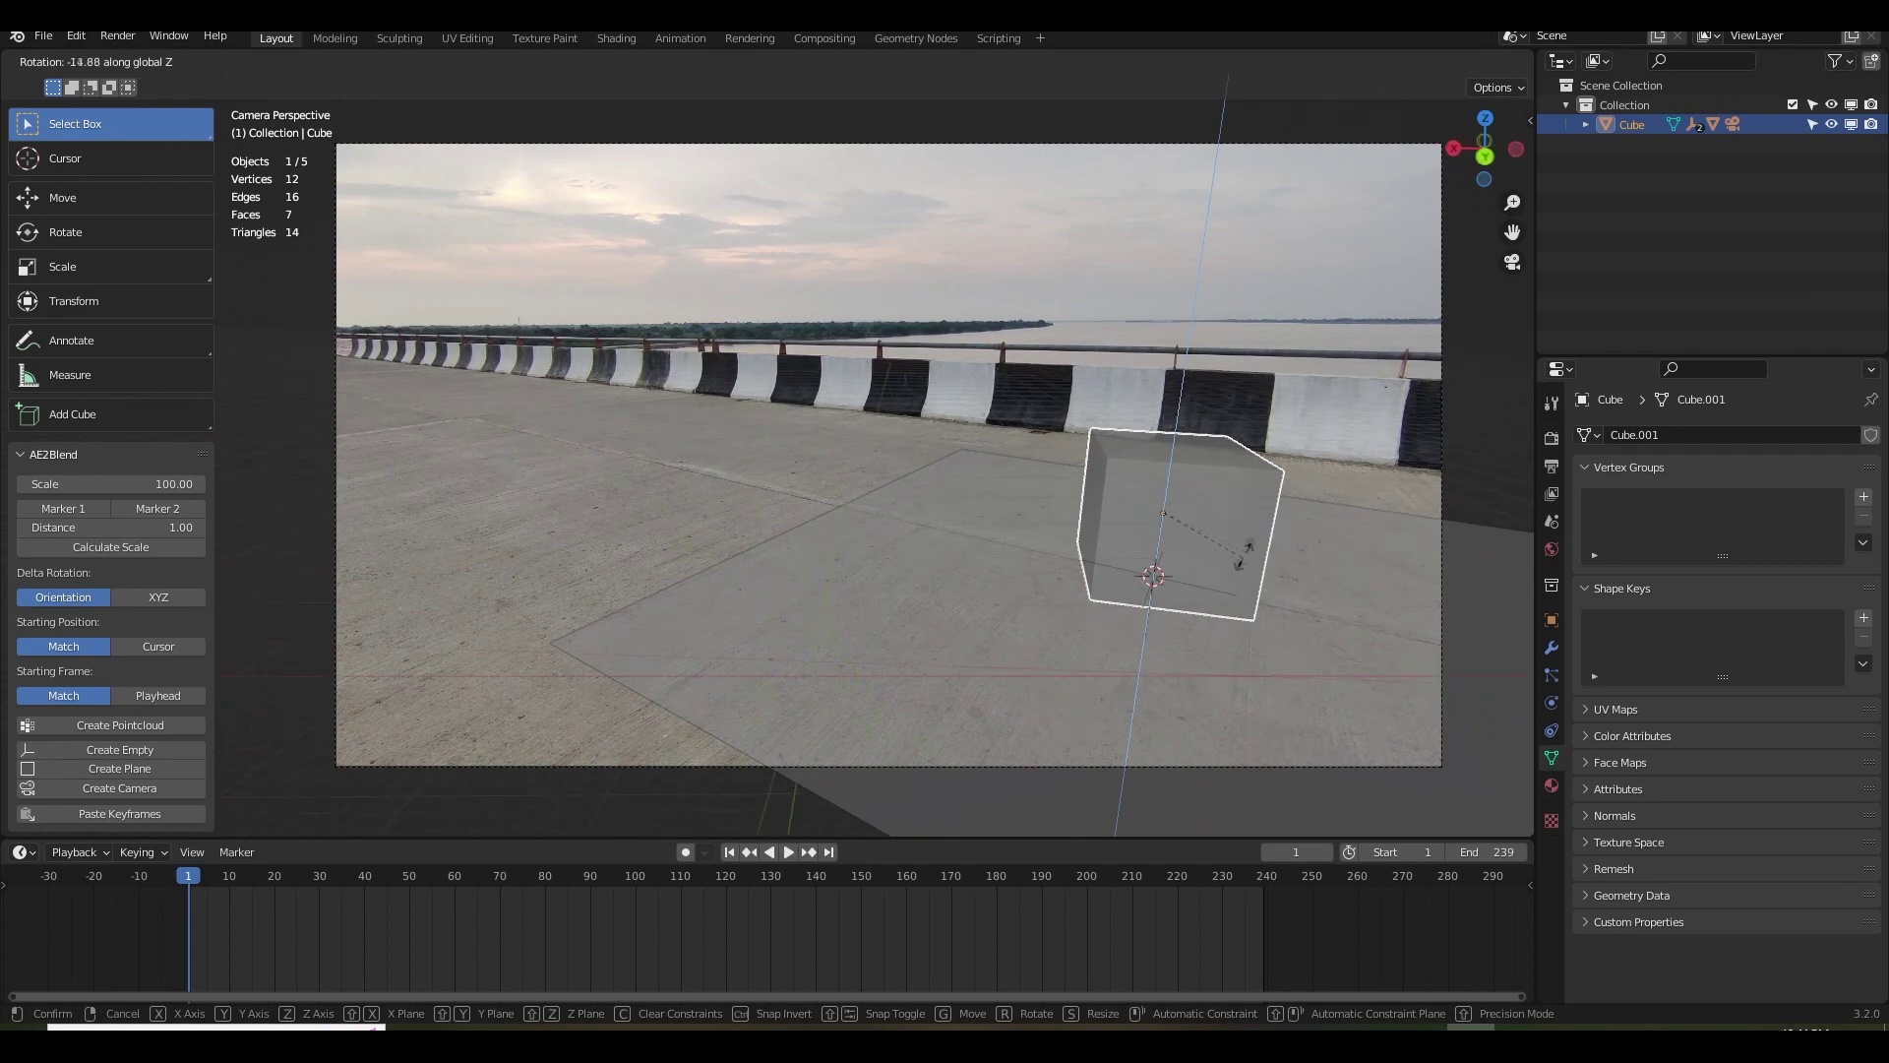
click(1246, 501)
key(g)
key(y)
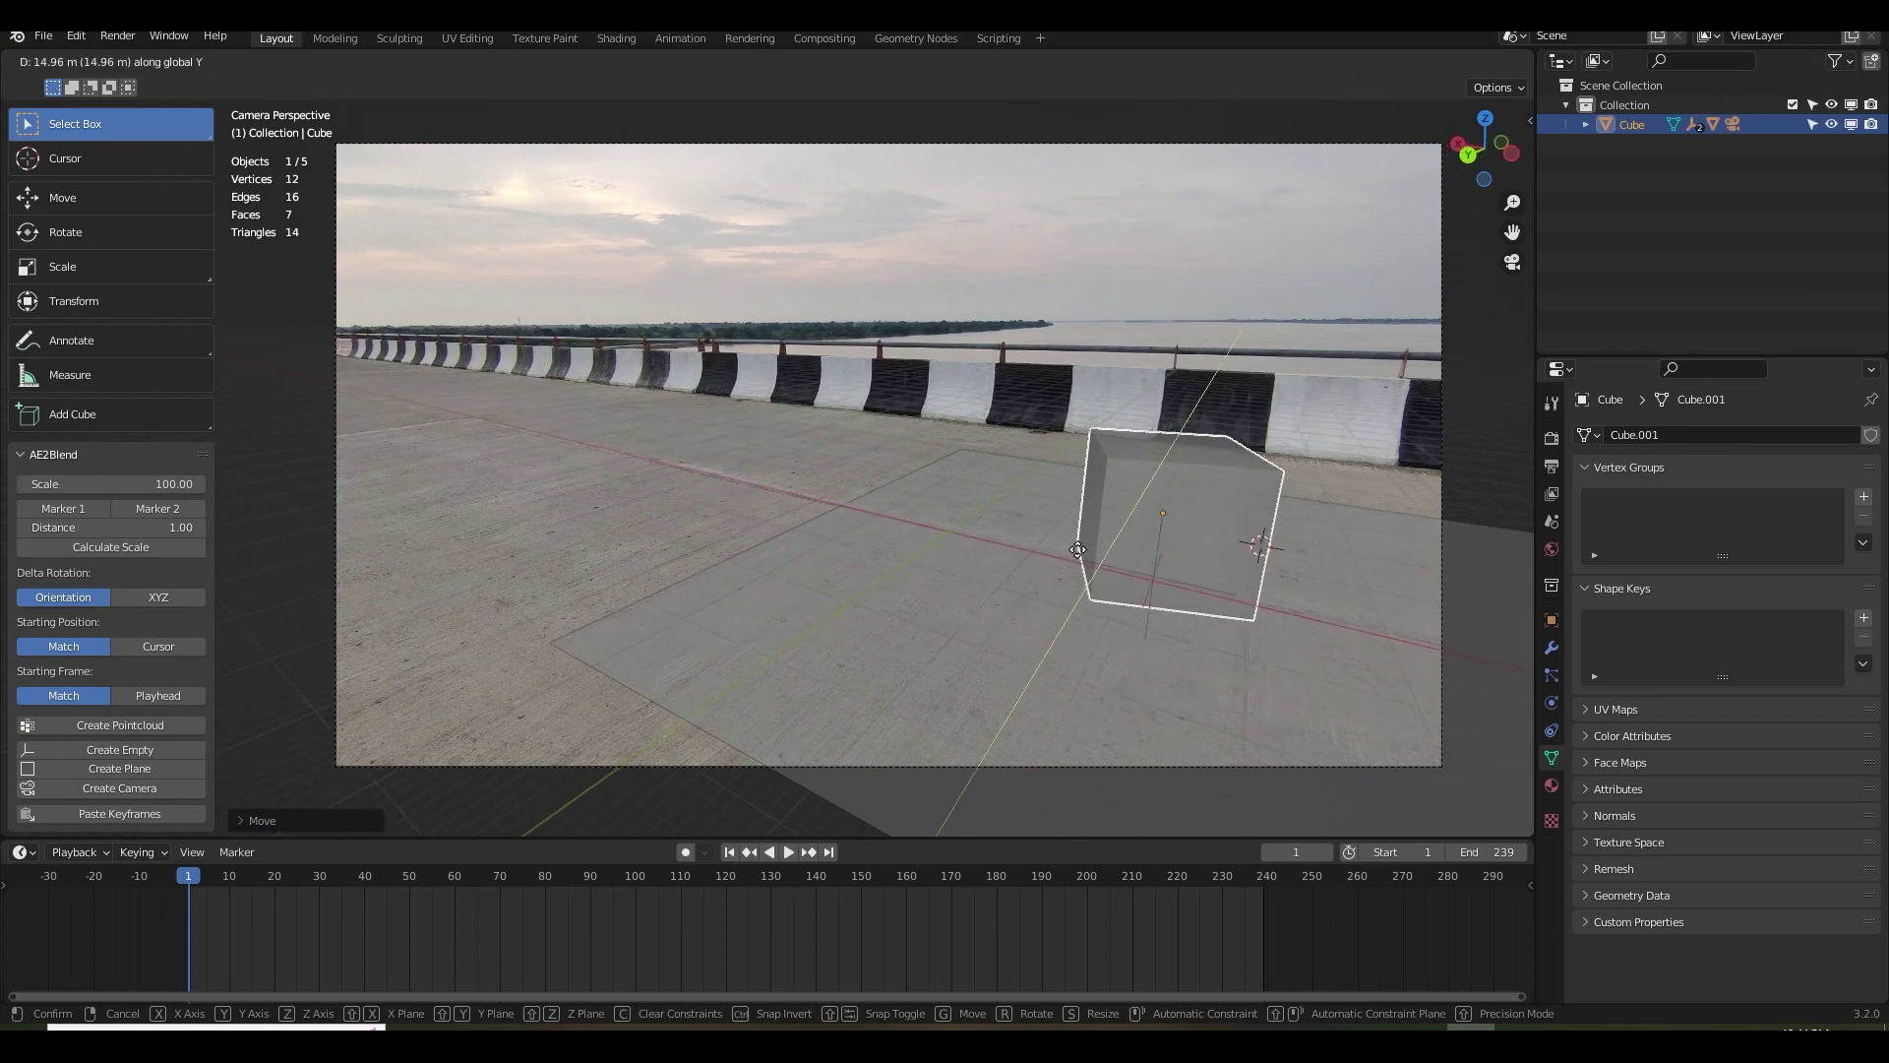
click(1077, 550)
Enlarge the ground plane to cover the road, stretching it along global X by about 2.2, and start rotating it about X.
click(789, 852)
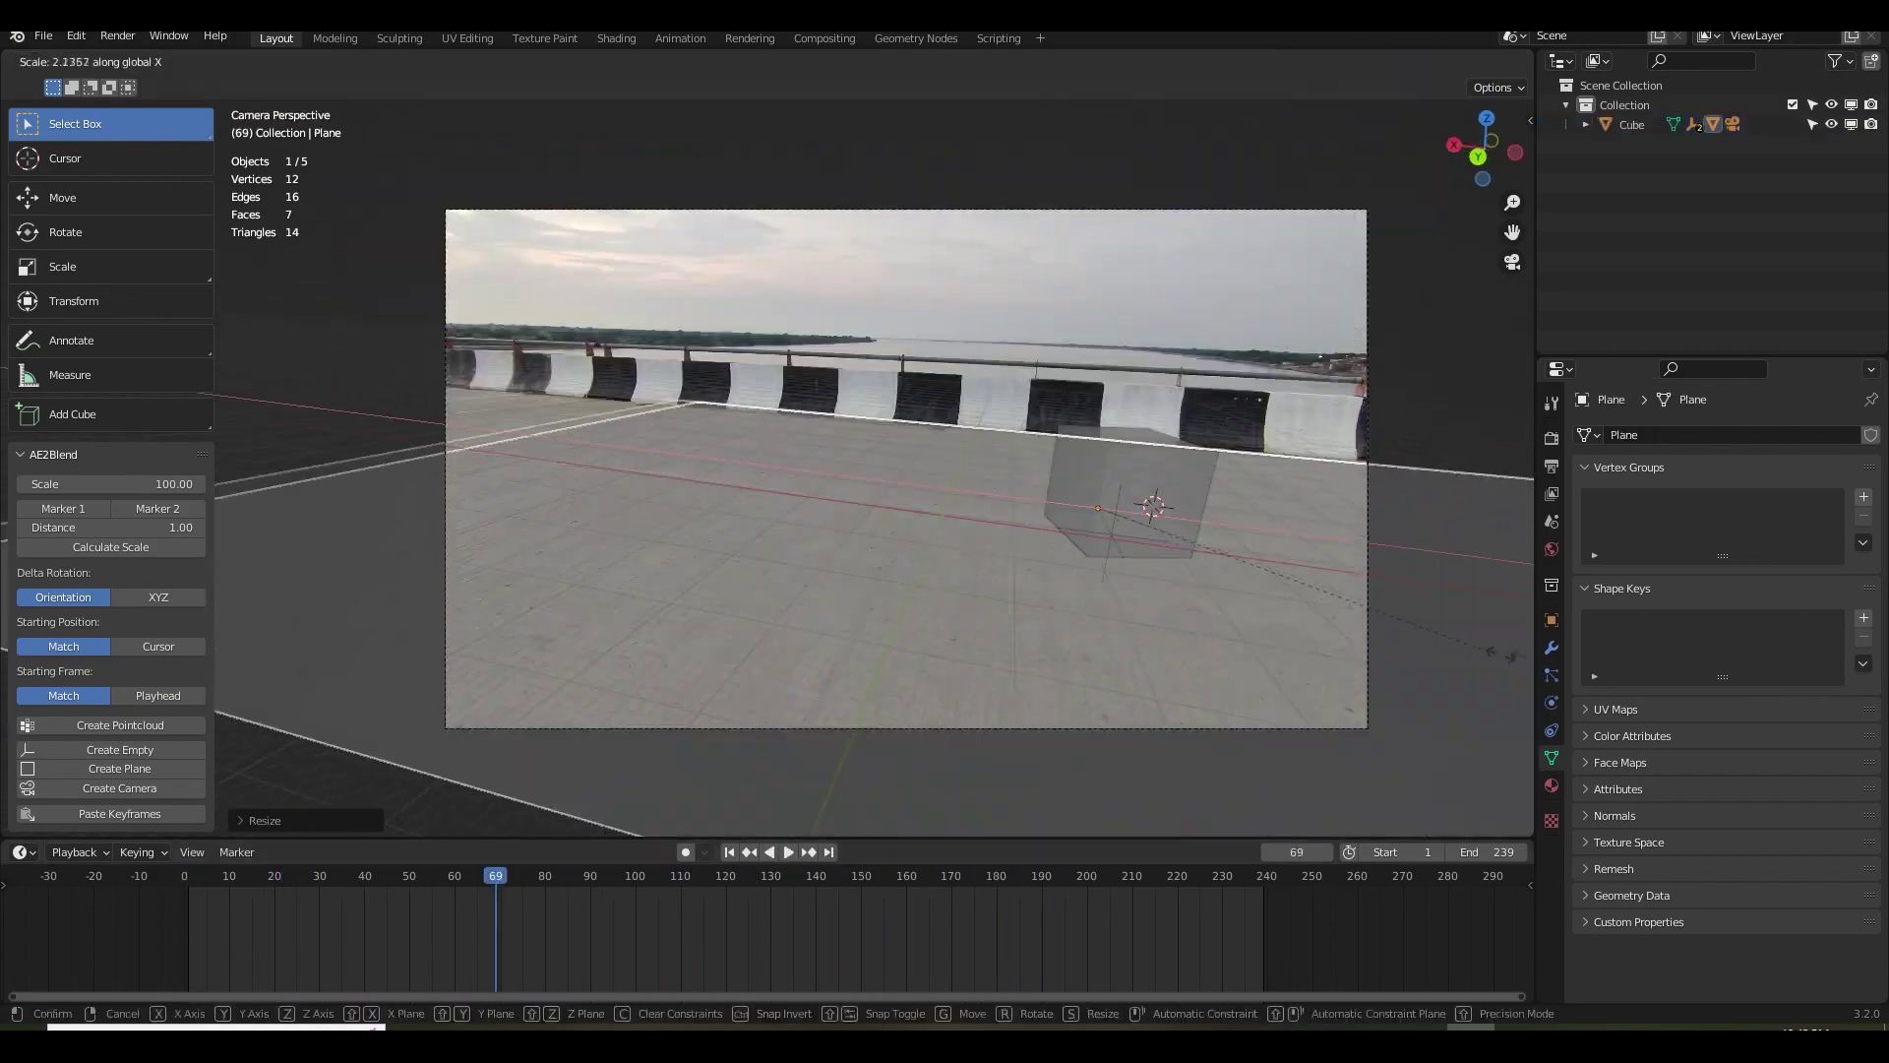
click(350, 631)
shift+middle_drag(750, 625, 820, 627)
key(r)
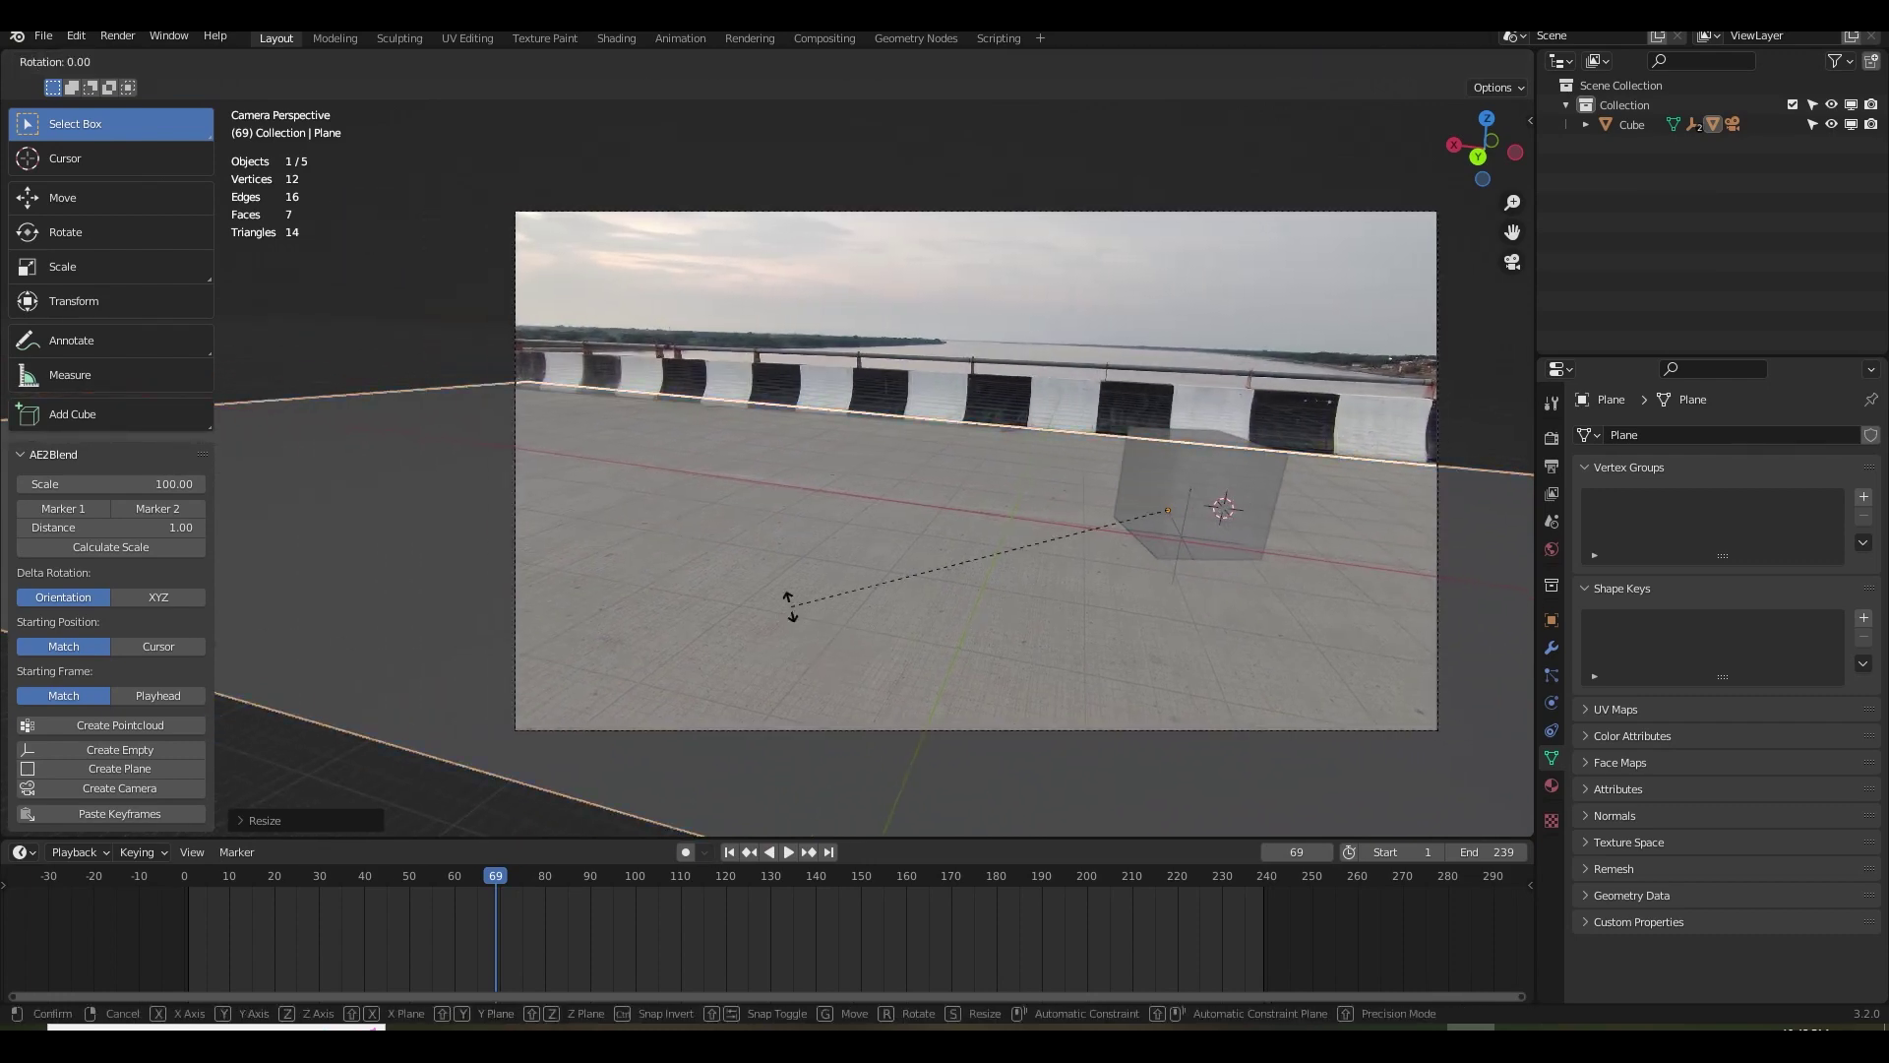
key(x)
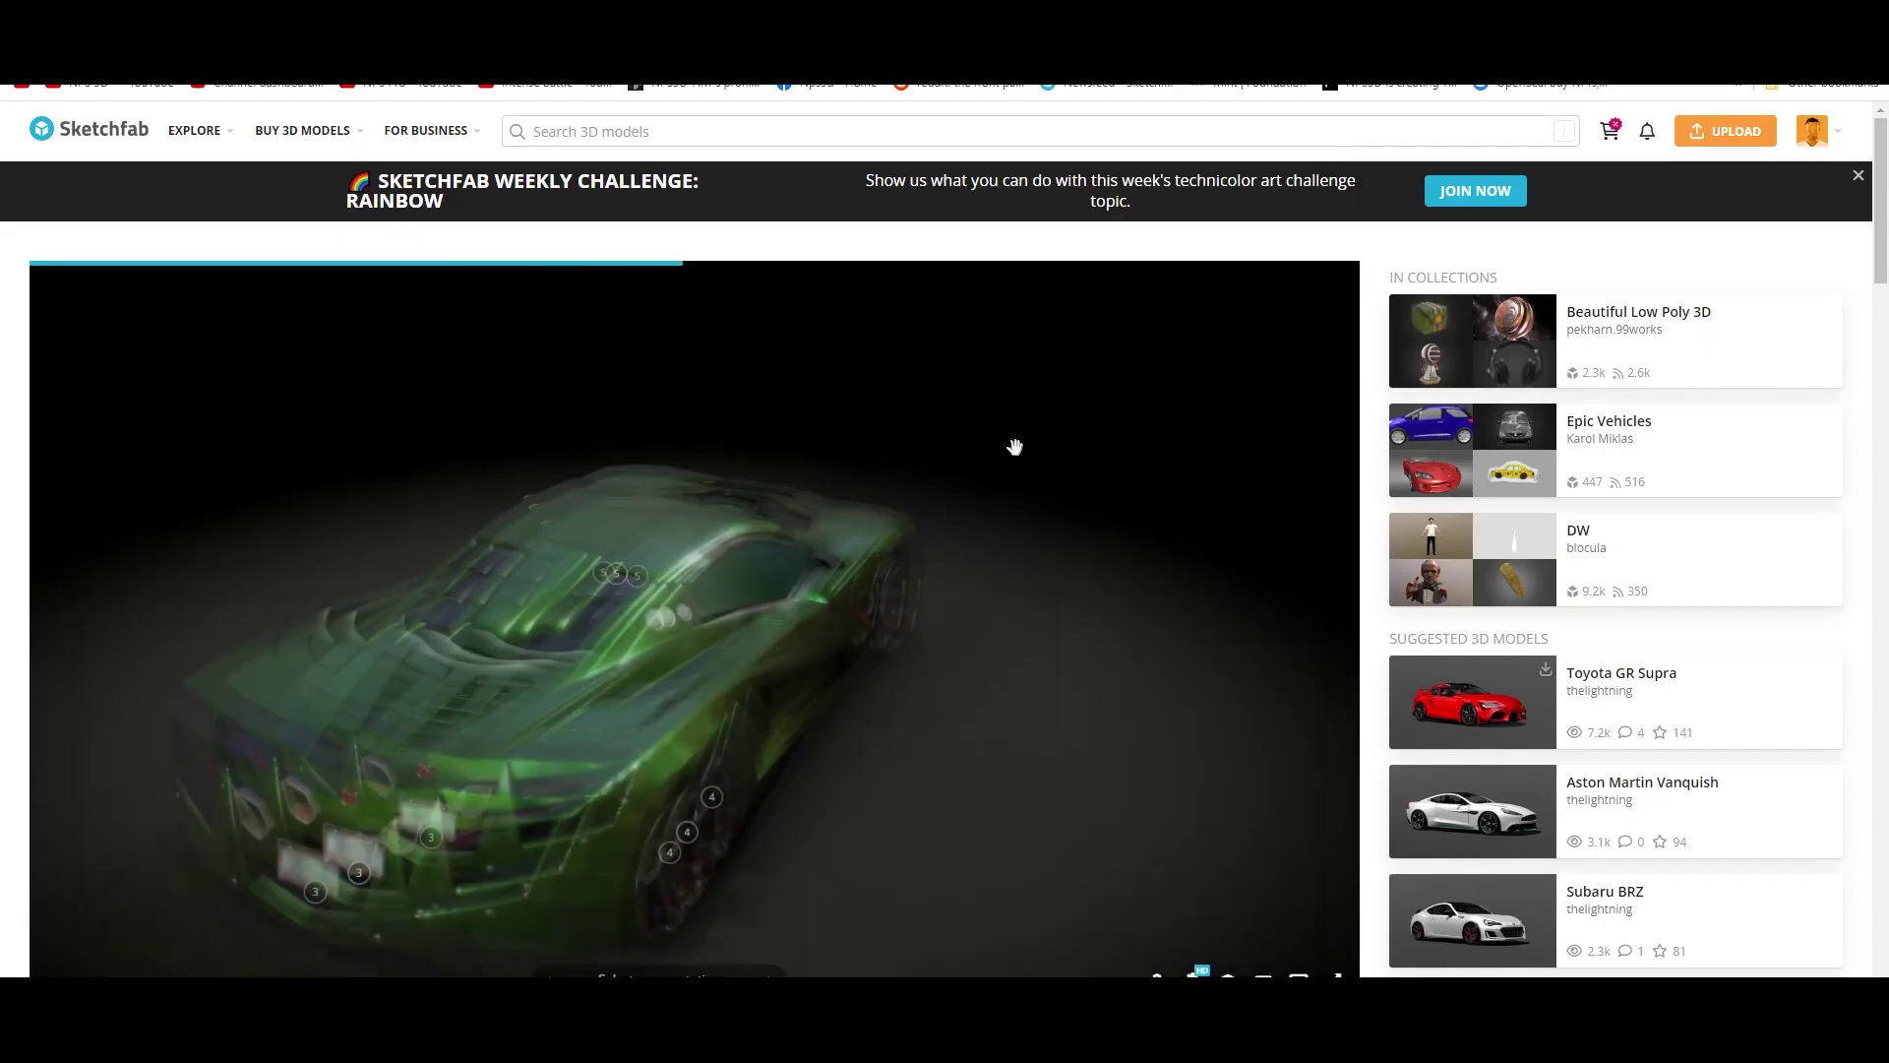
Switch to Sketchfab, browse the car models and download the Jeep Compass 2022 Lowpoly model in glTF format.
scroll(760, 499, up, 5)
scroll(1020, 485, down, 5)
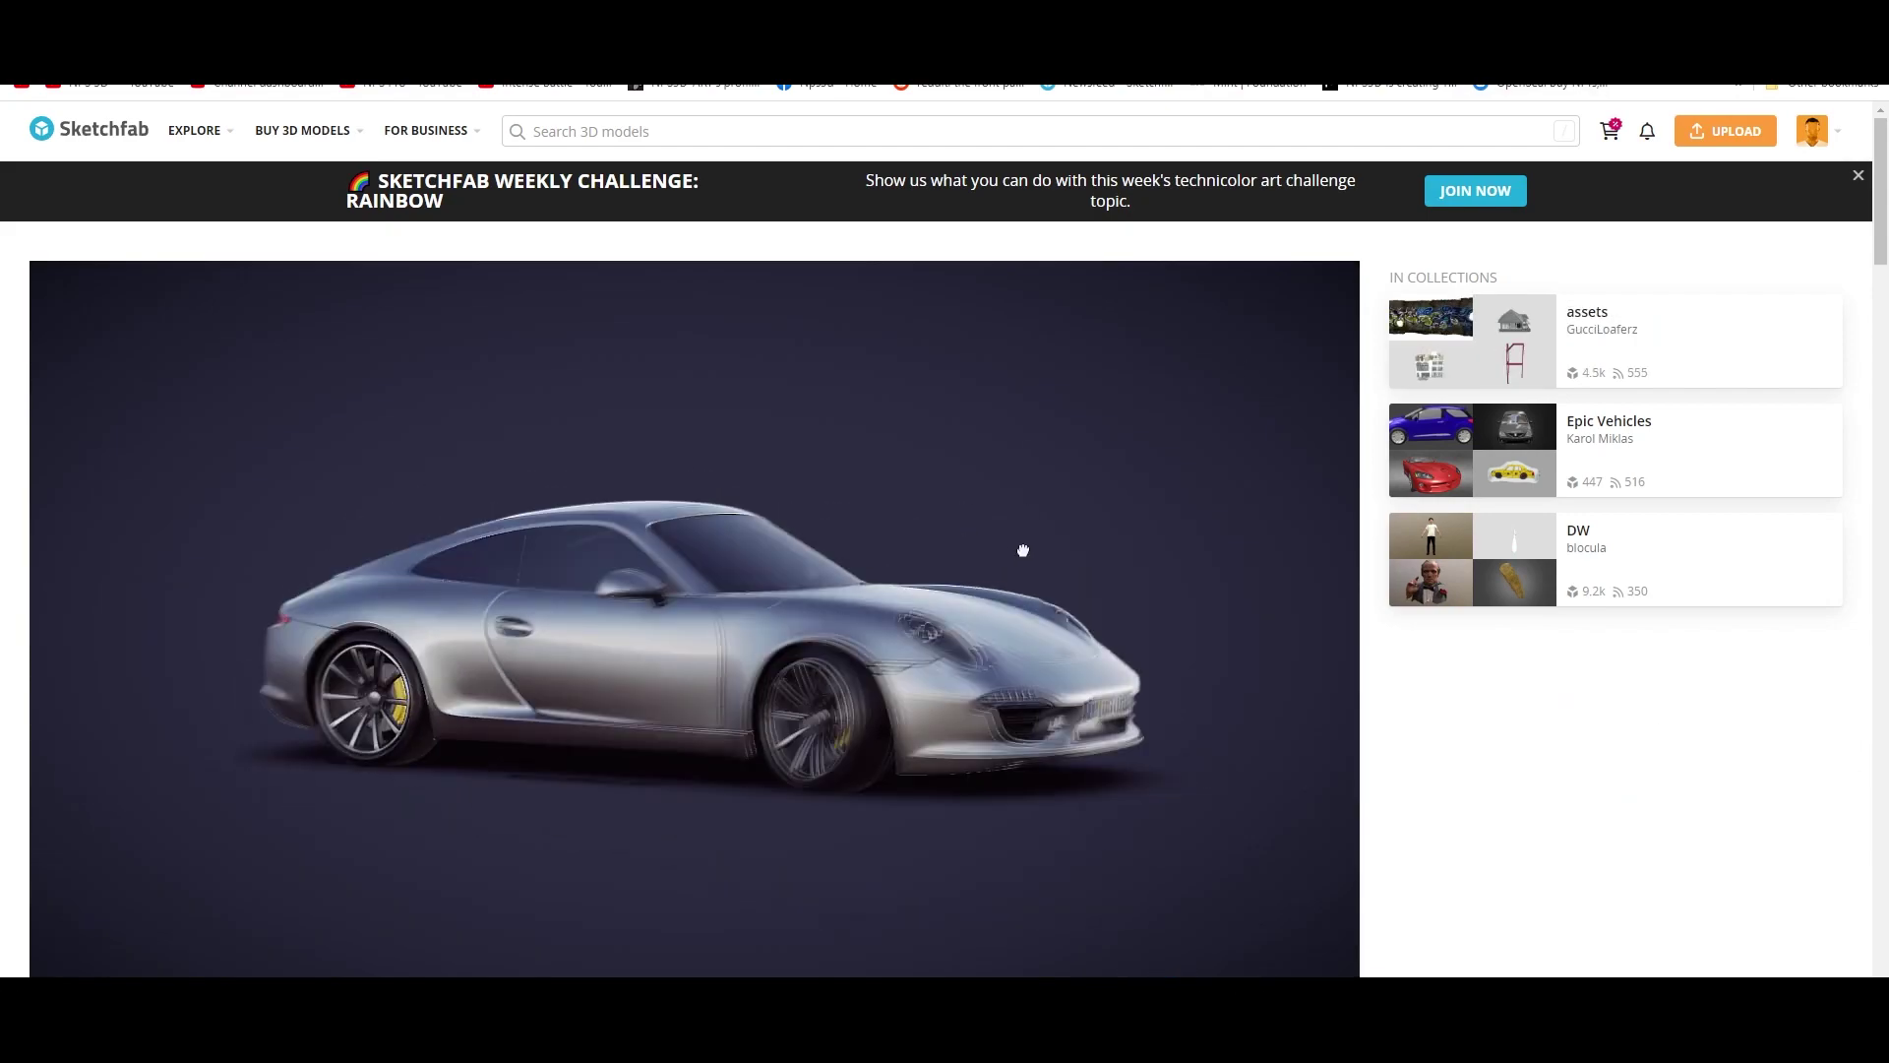
drag(1020, 548, 978, 557)
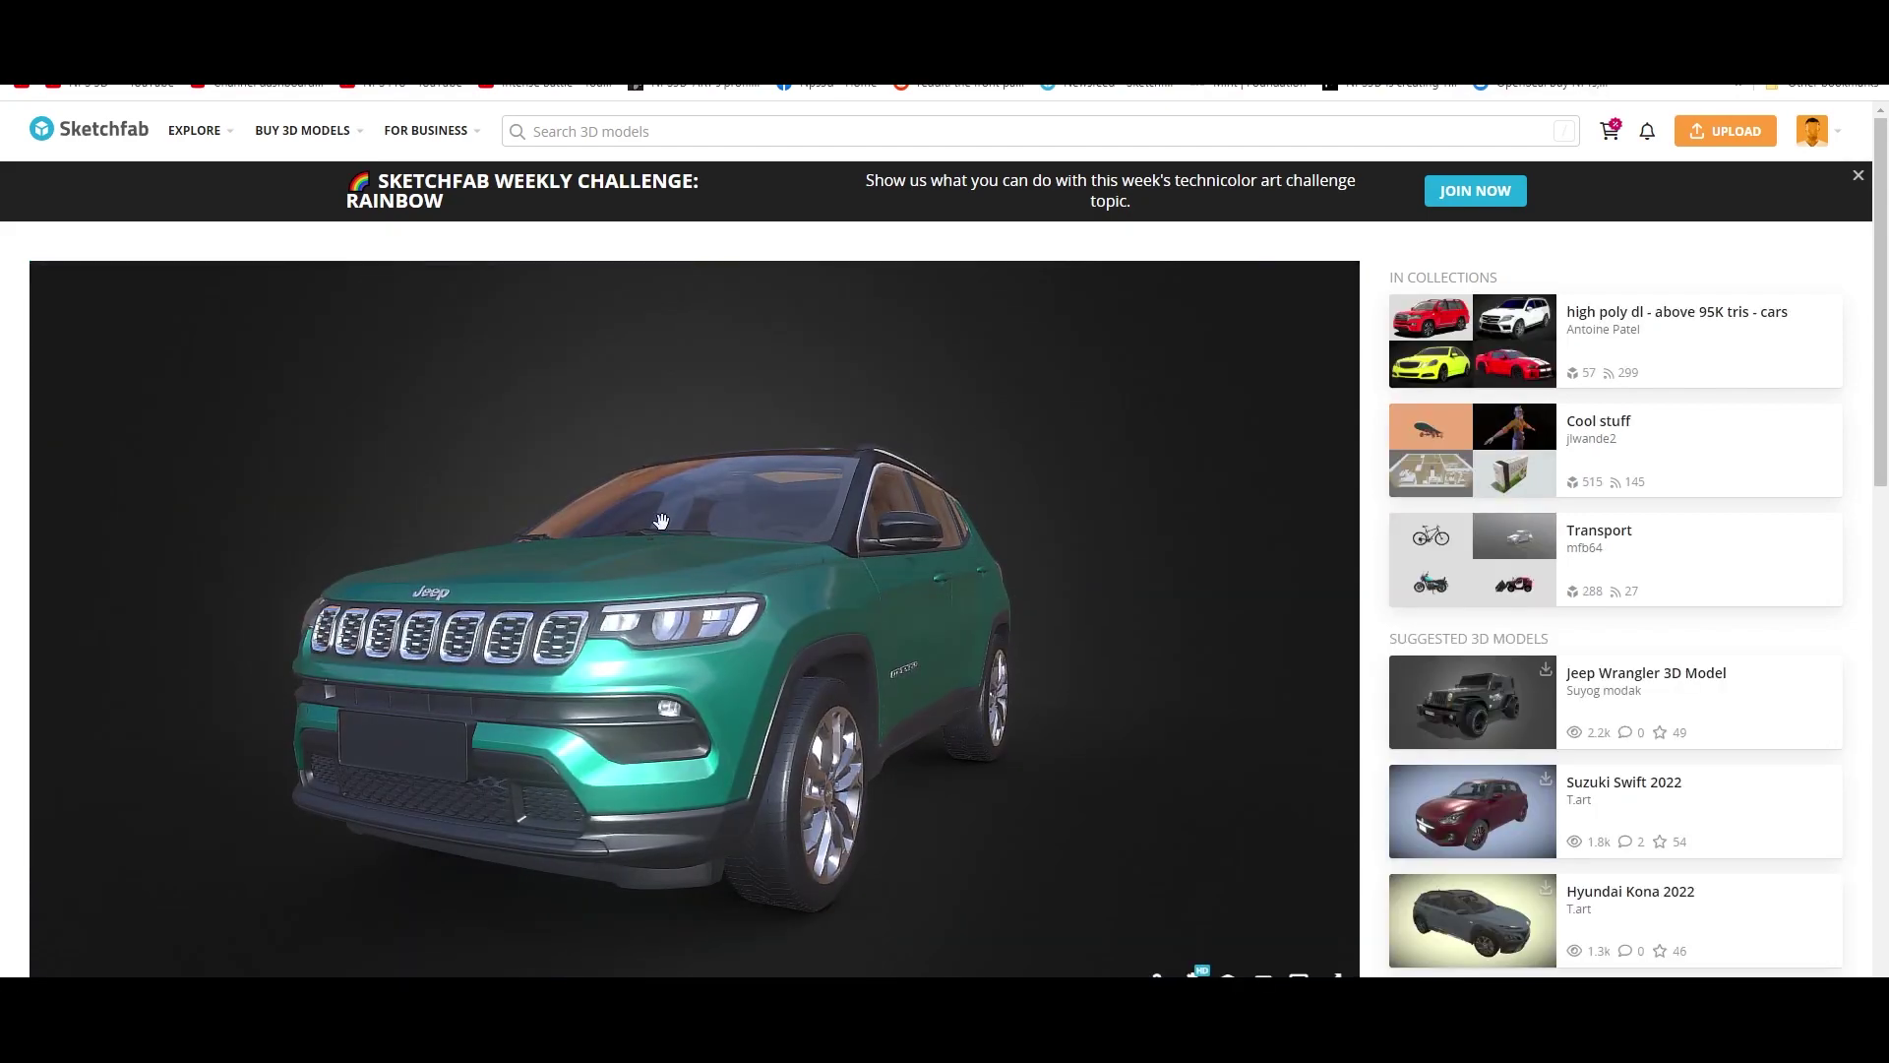
drag(661, 522, 1729, 278)
scroll(1377, 462, down, 4)
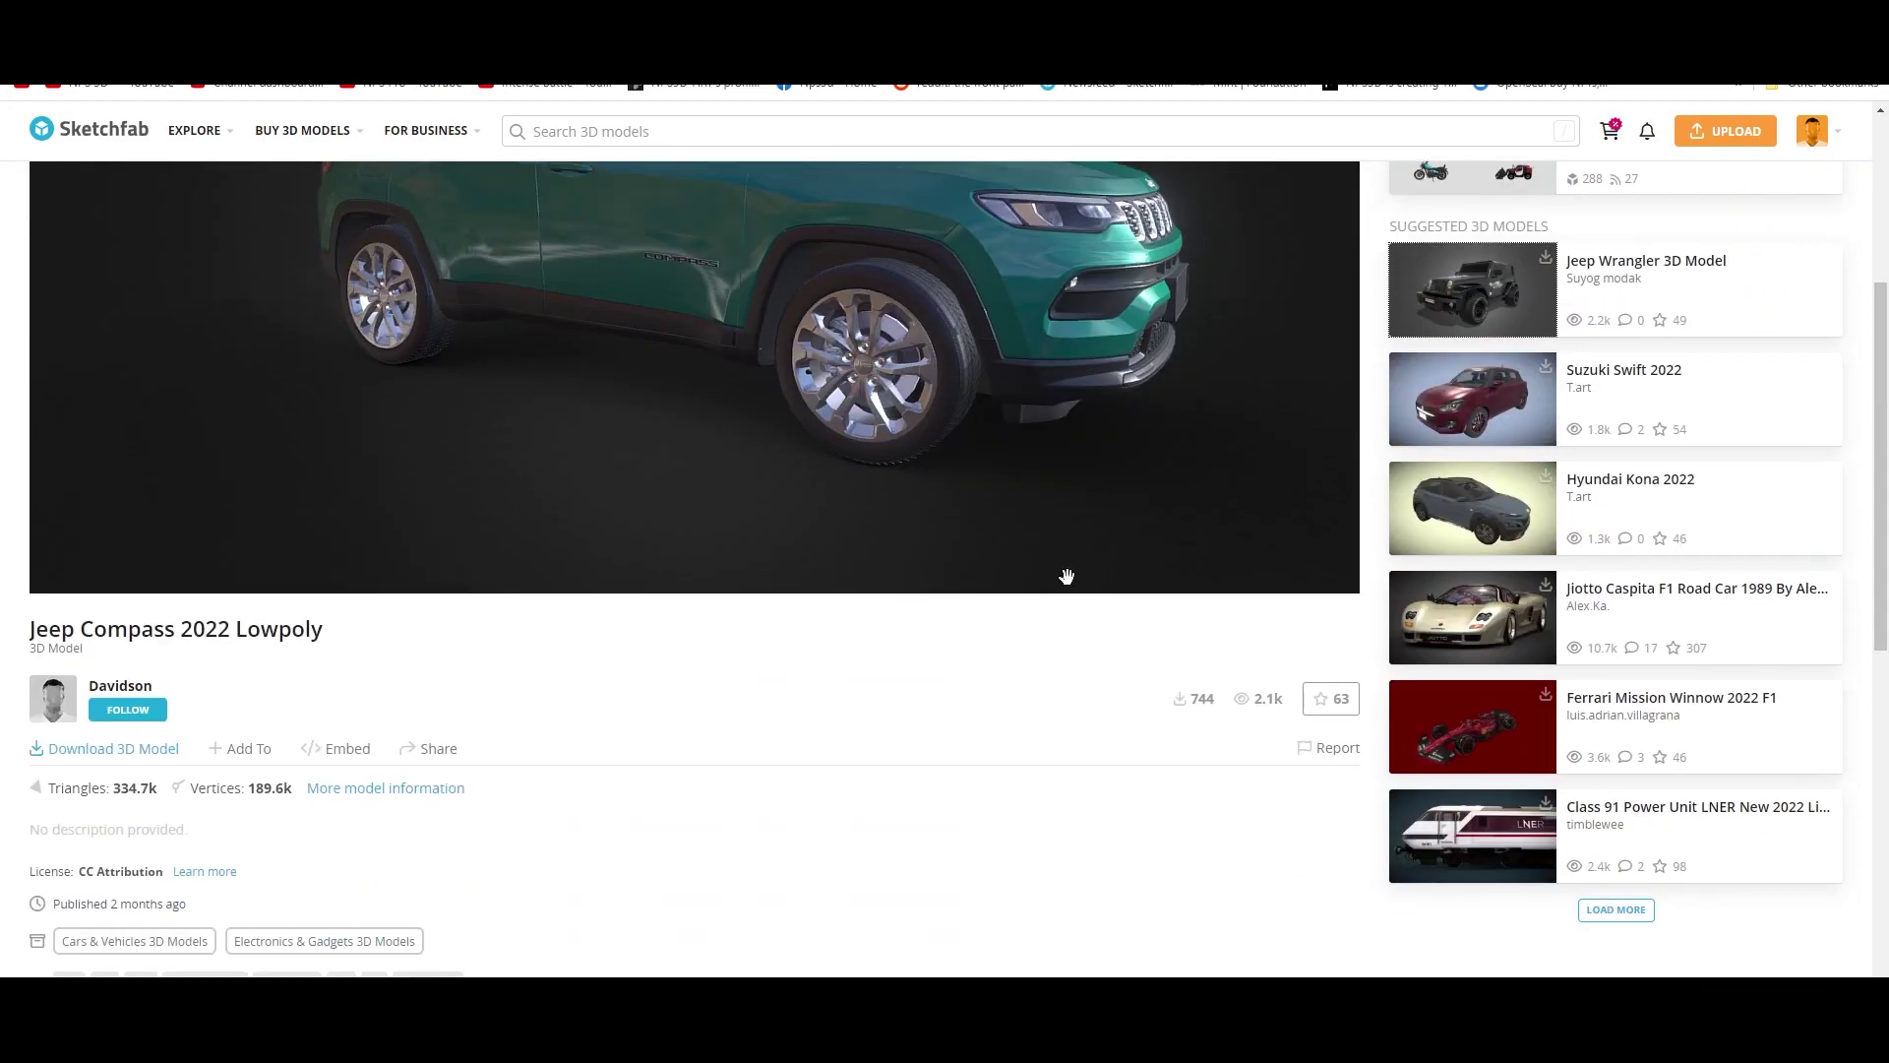
click(158, 749)
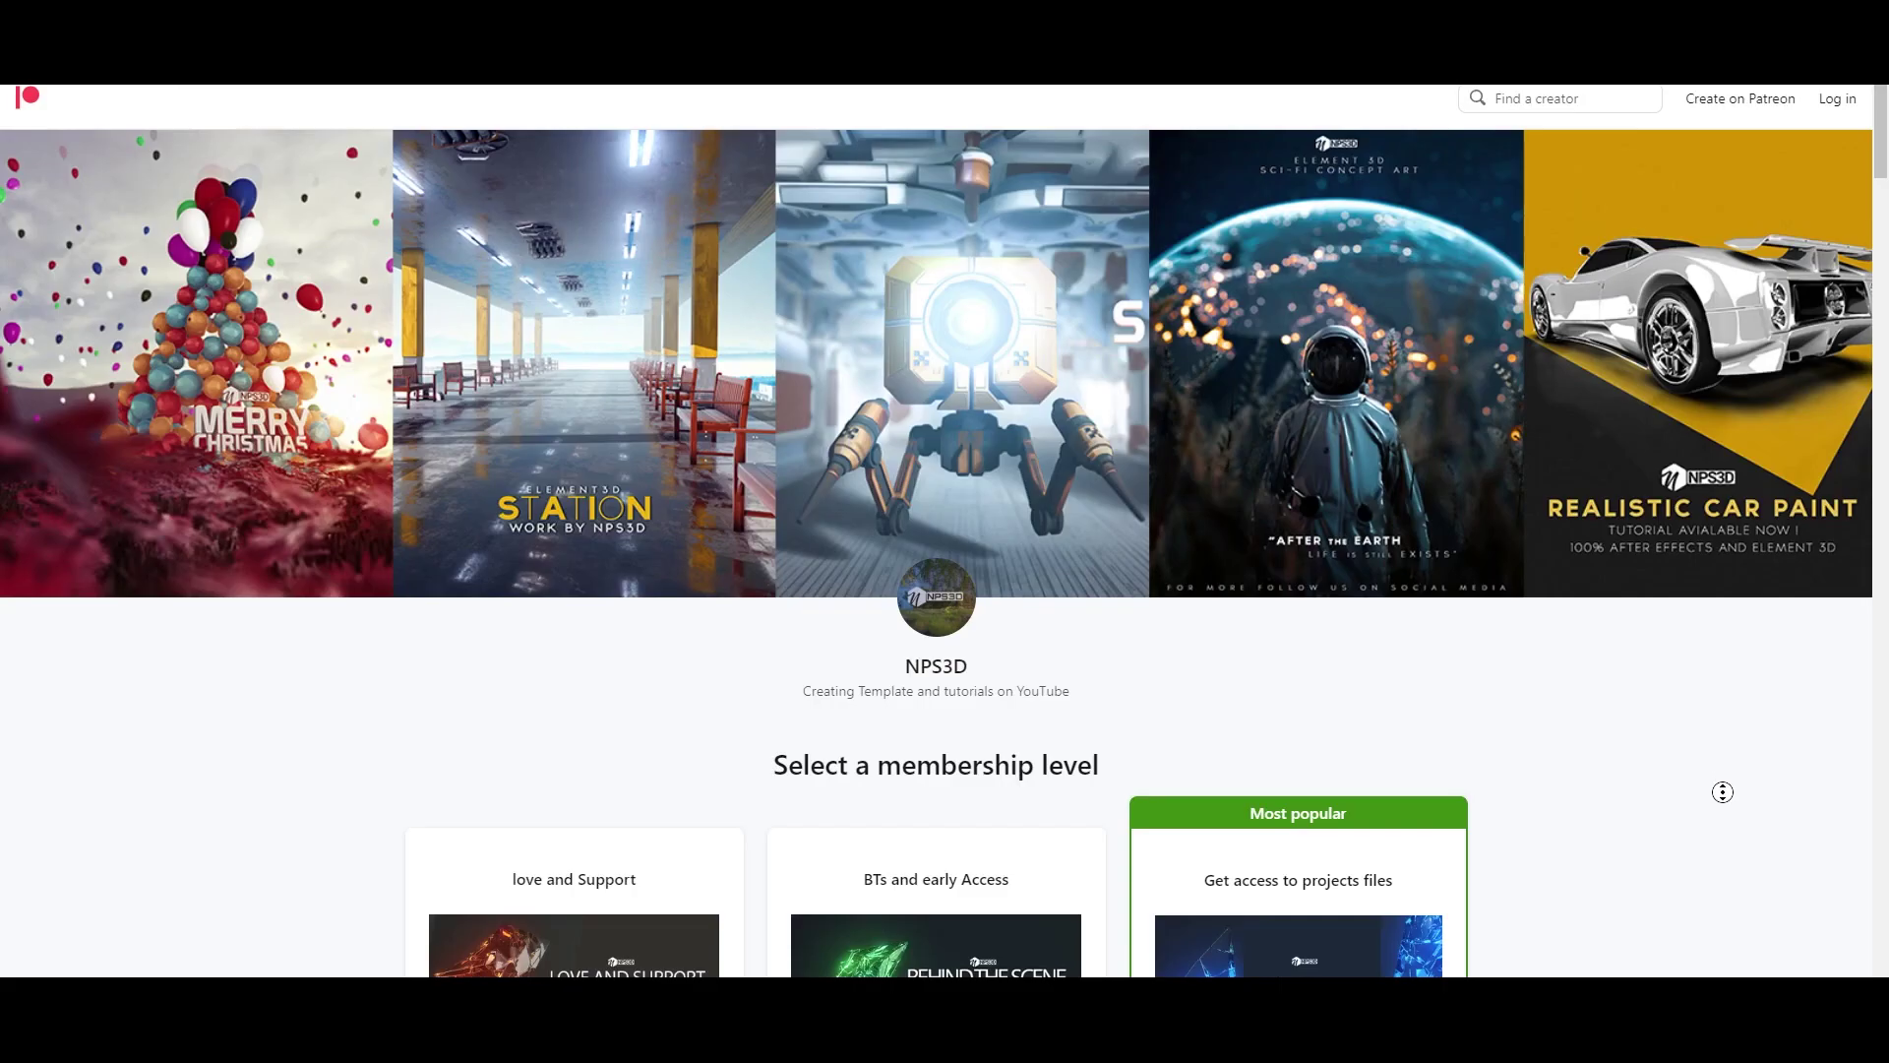
Look through the membership levels and posts on the NPS3D Patreon page.
scroll(1723, 792, down, 3)
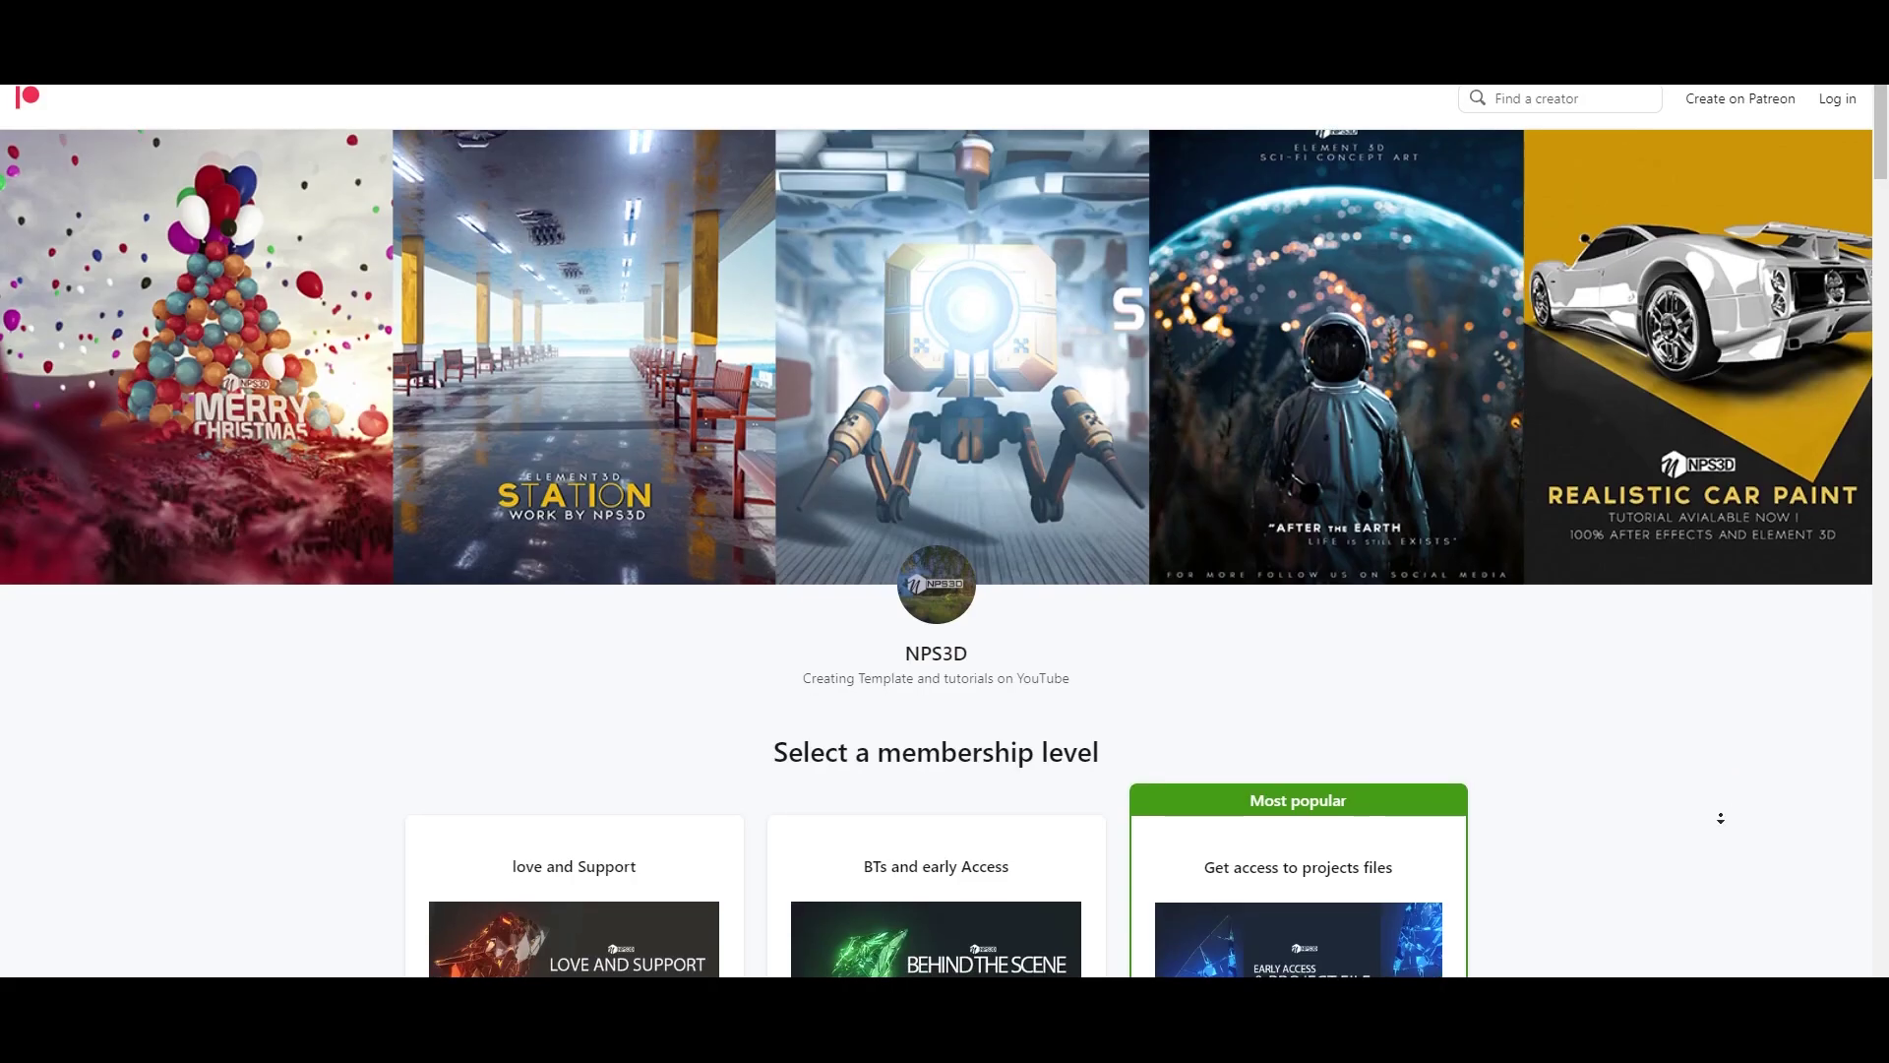
scroll(1718, 833, down, 6)
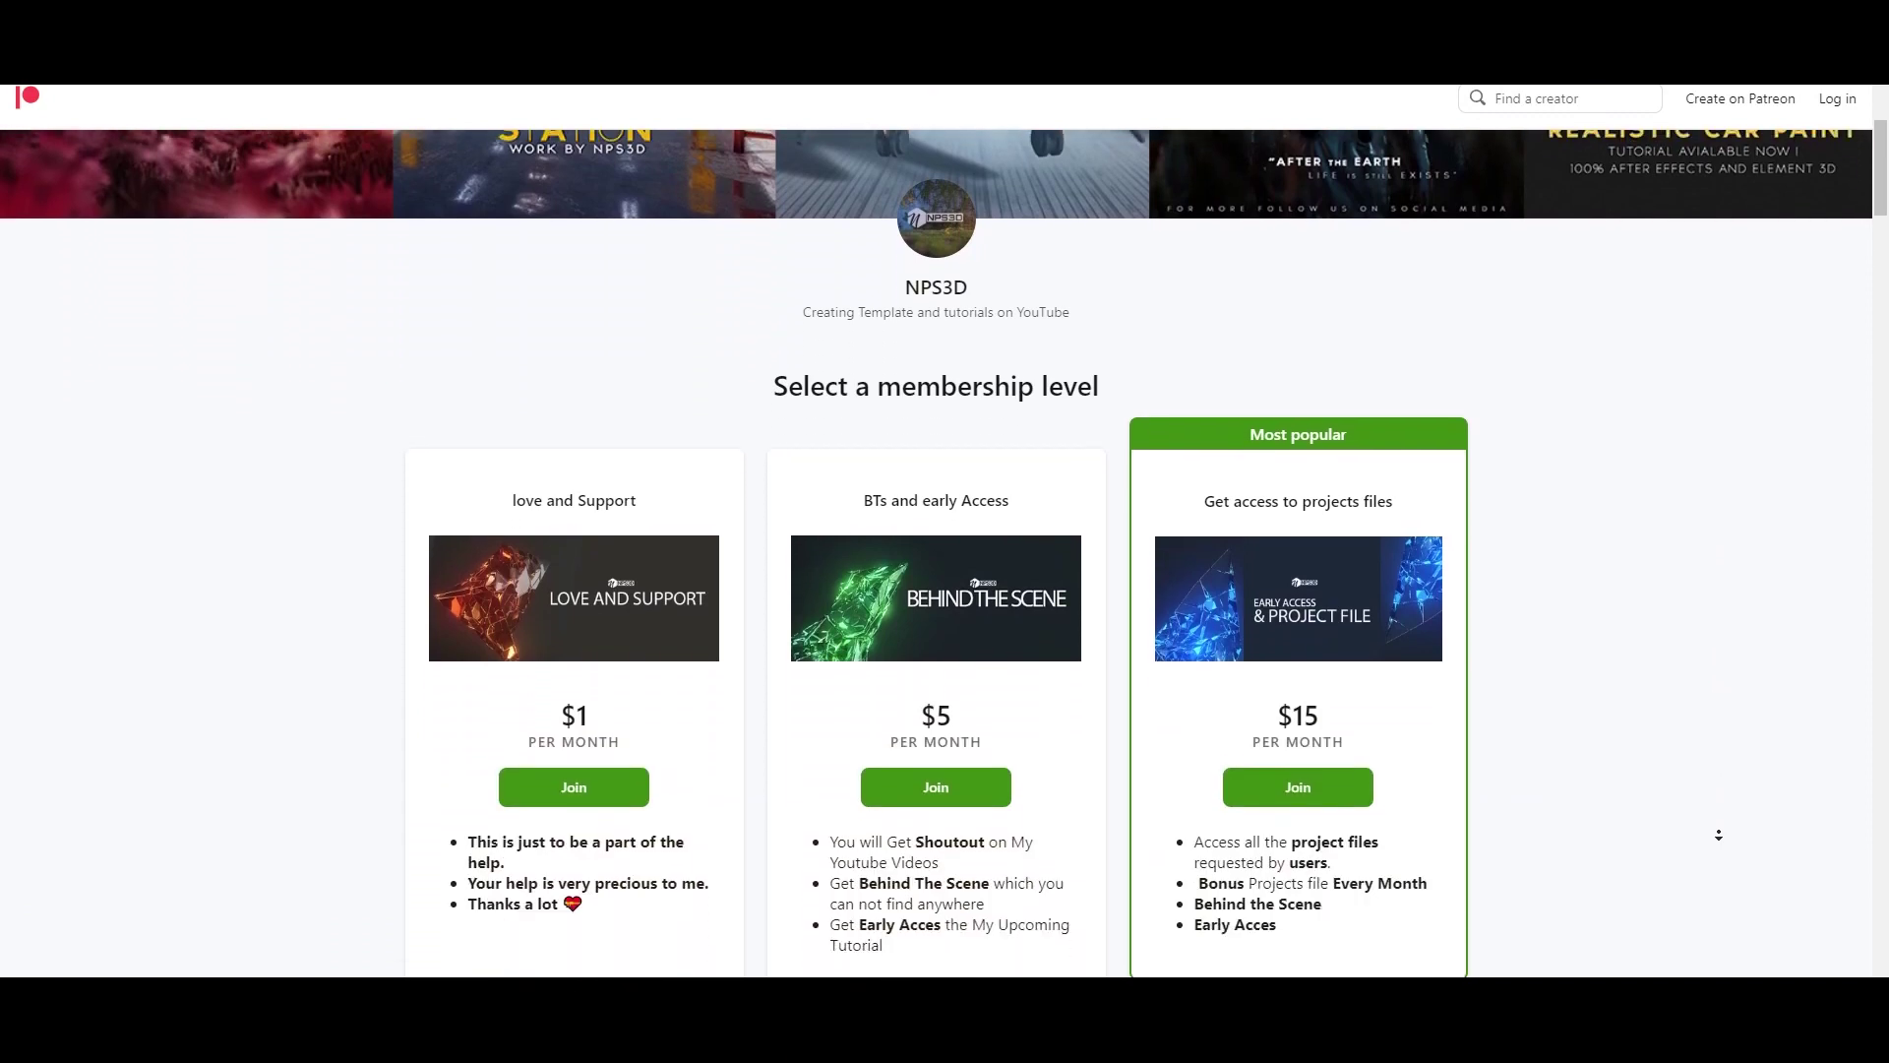
scroll(1718, 839, down, 2)
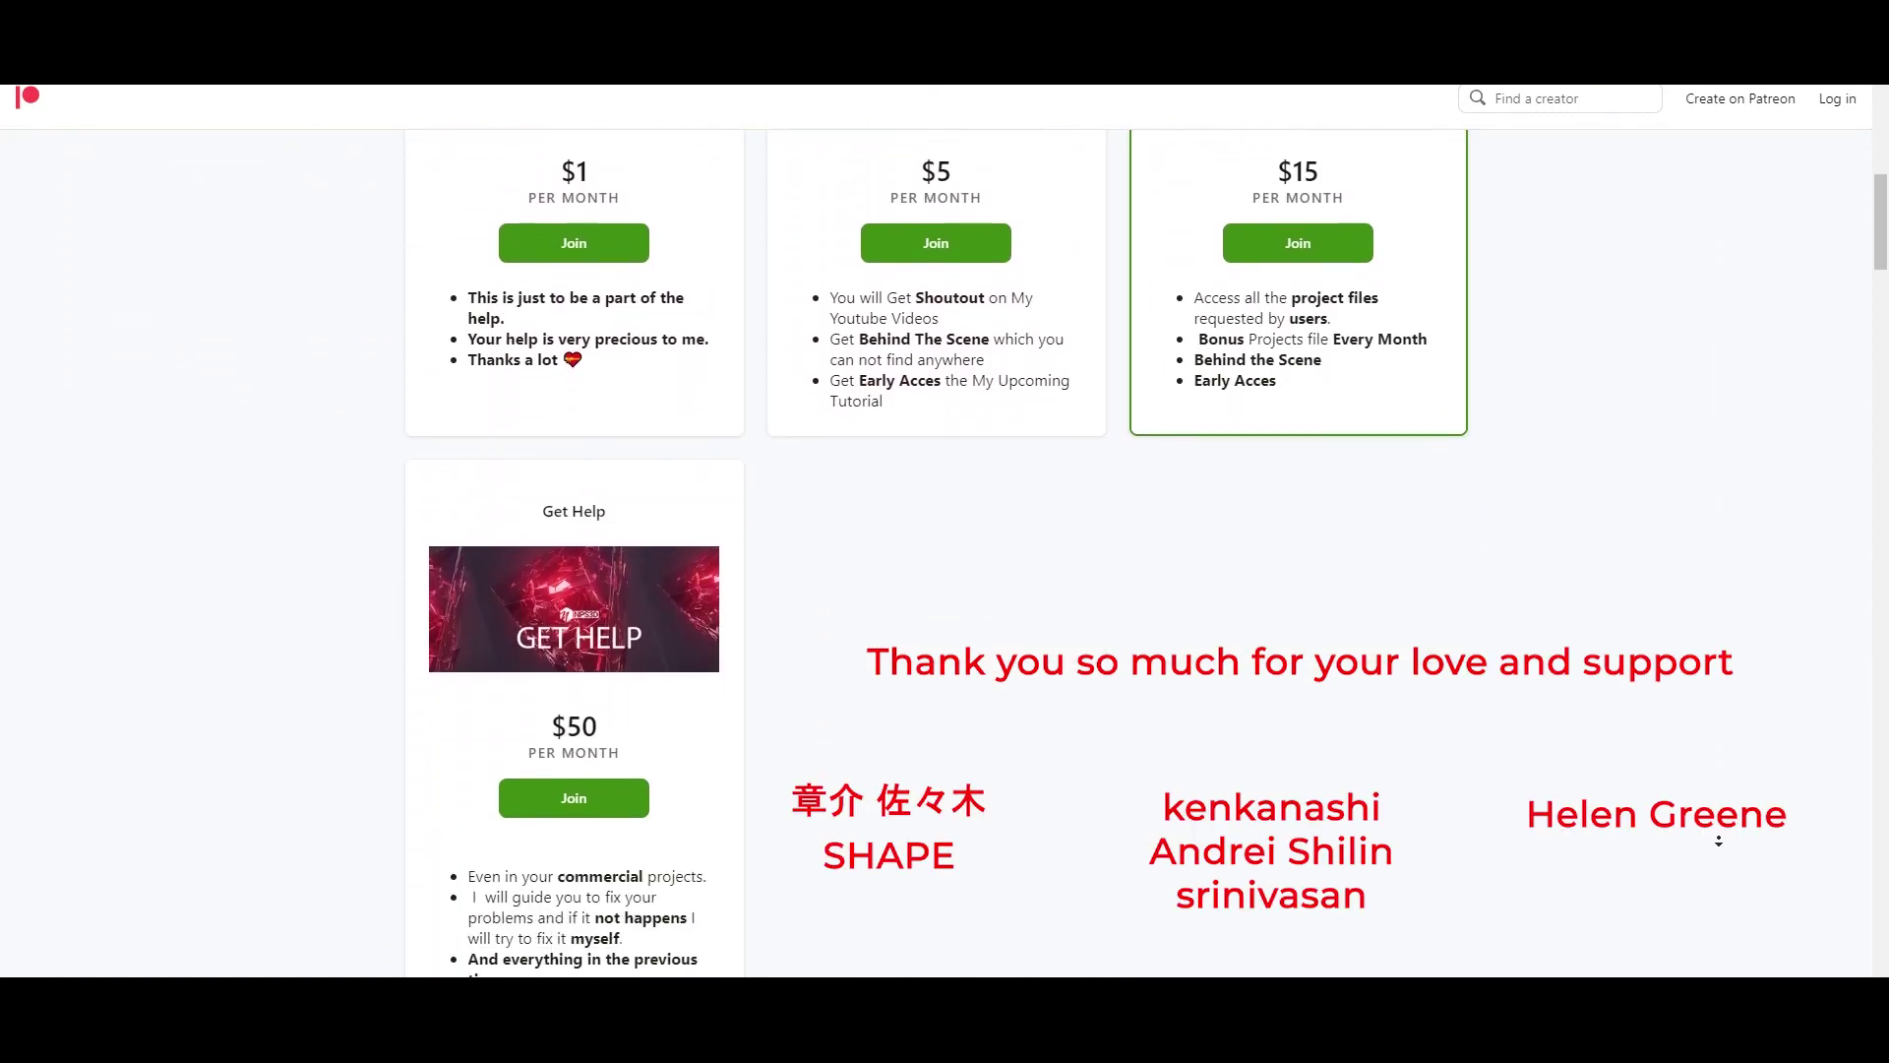
scroll(1718, 838, up, 5)
scroll(1718, 838, up, 5)
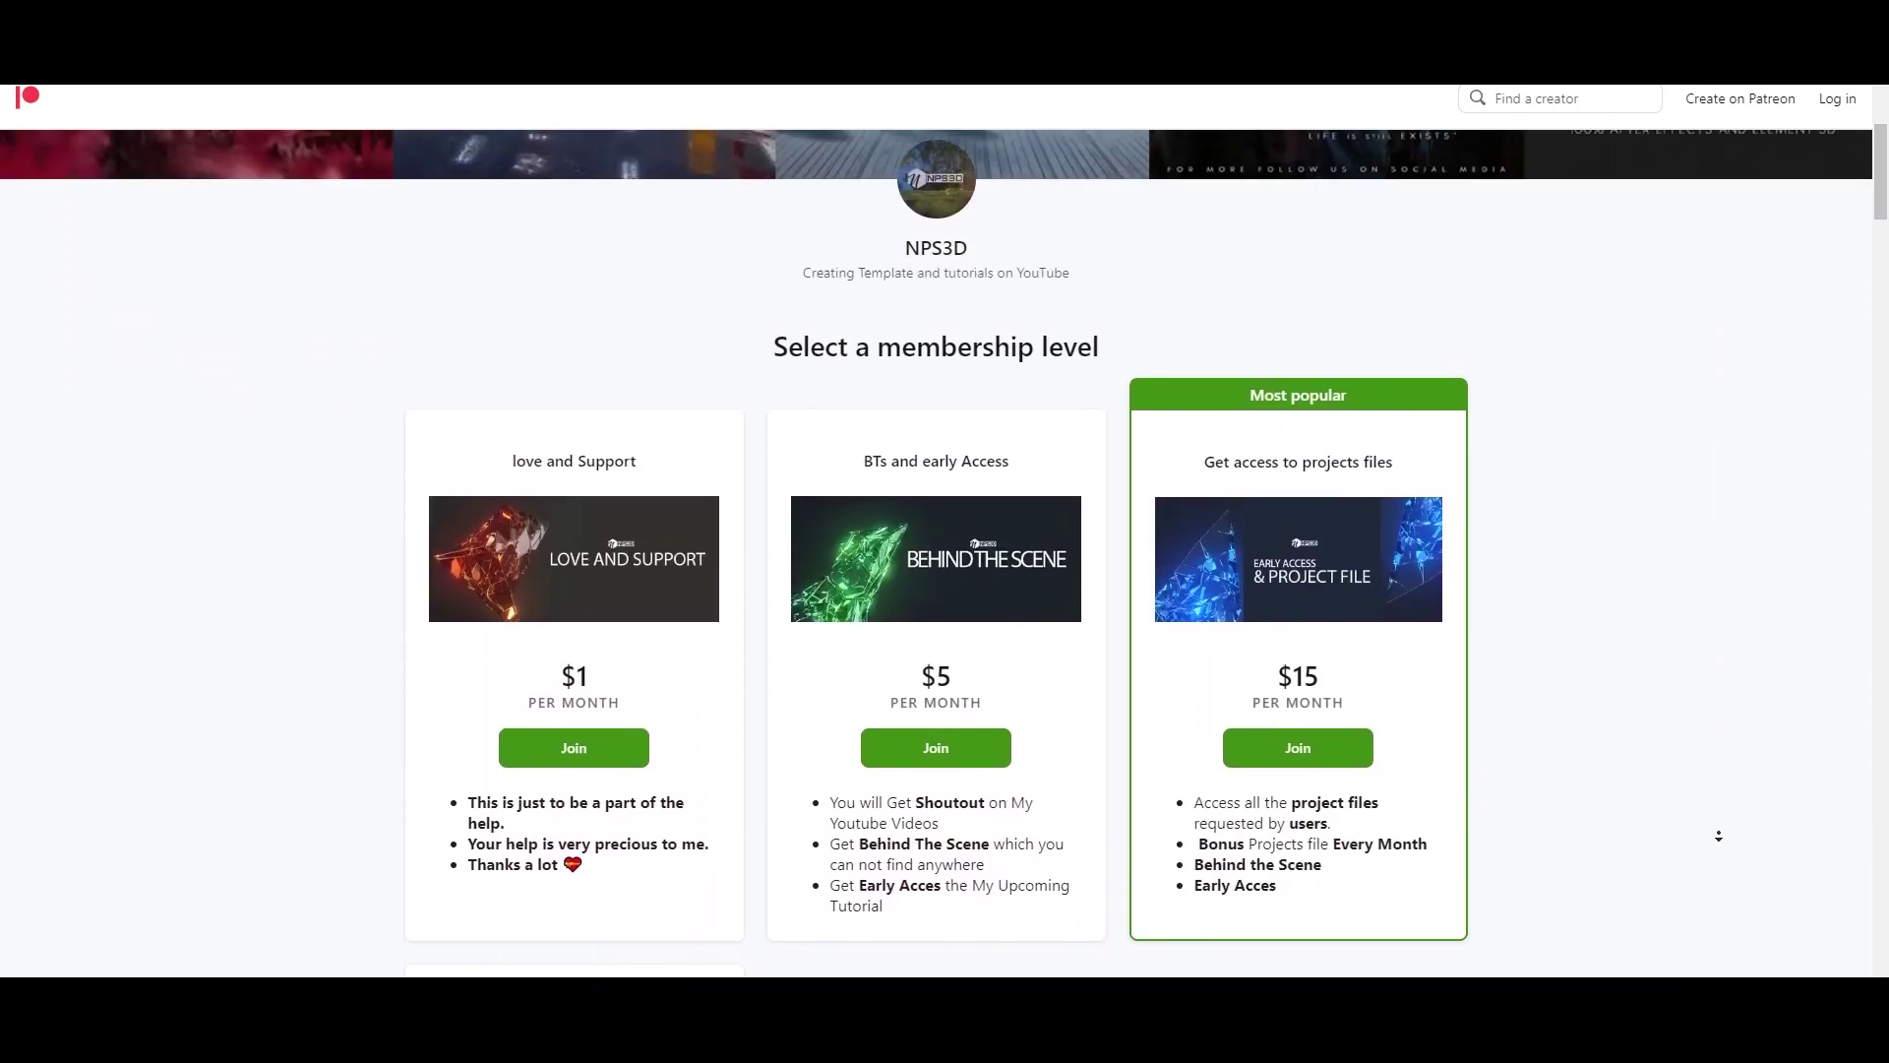
scroll(1718, 828, down, 20)
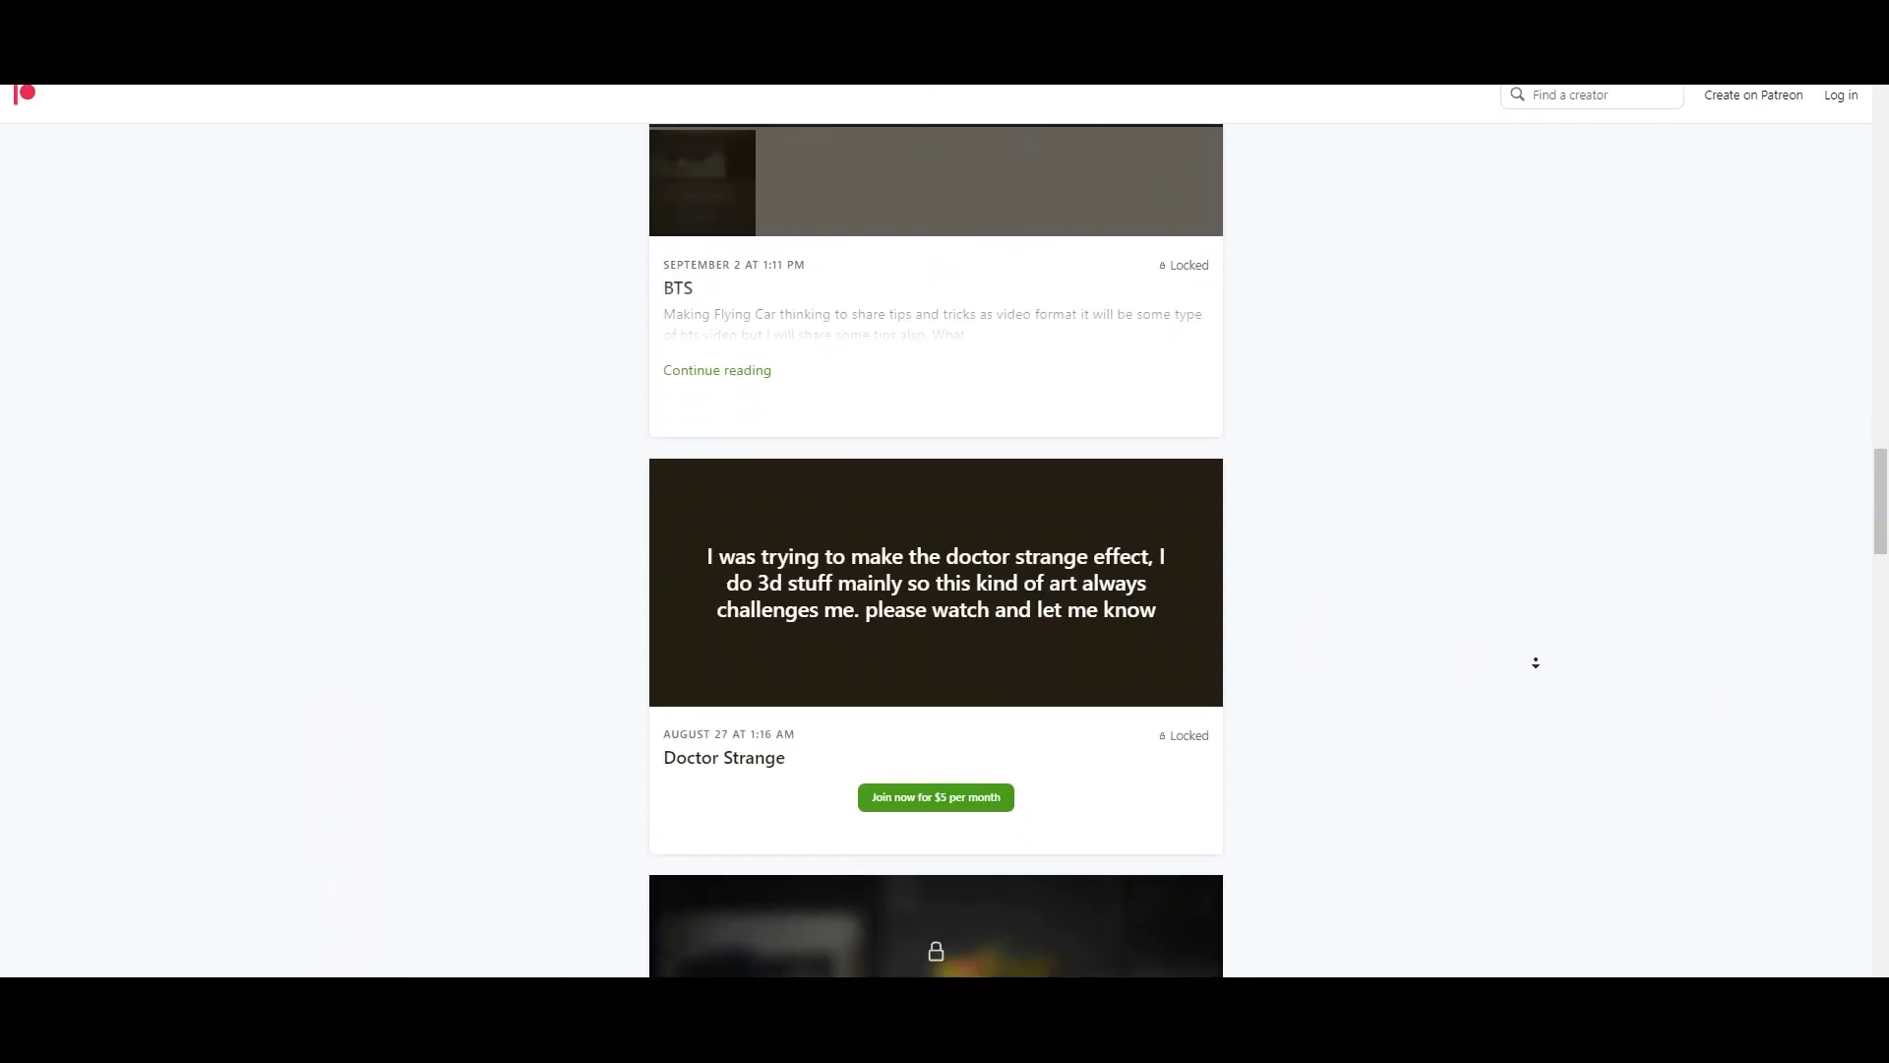
scroll(1535, 663, down, 15)
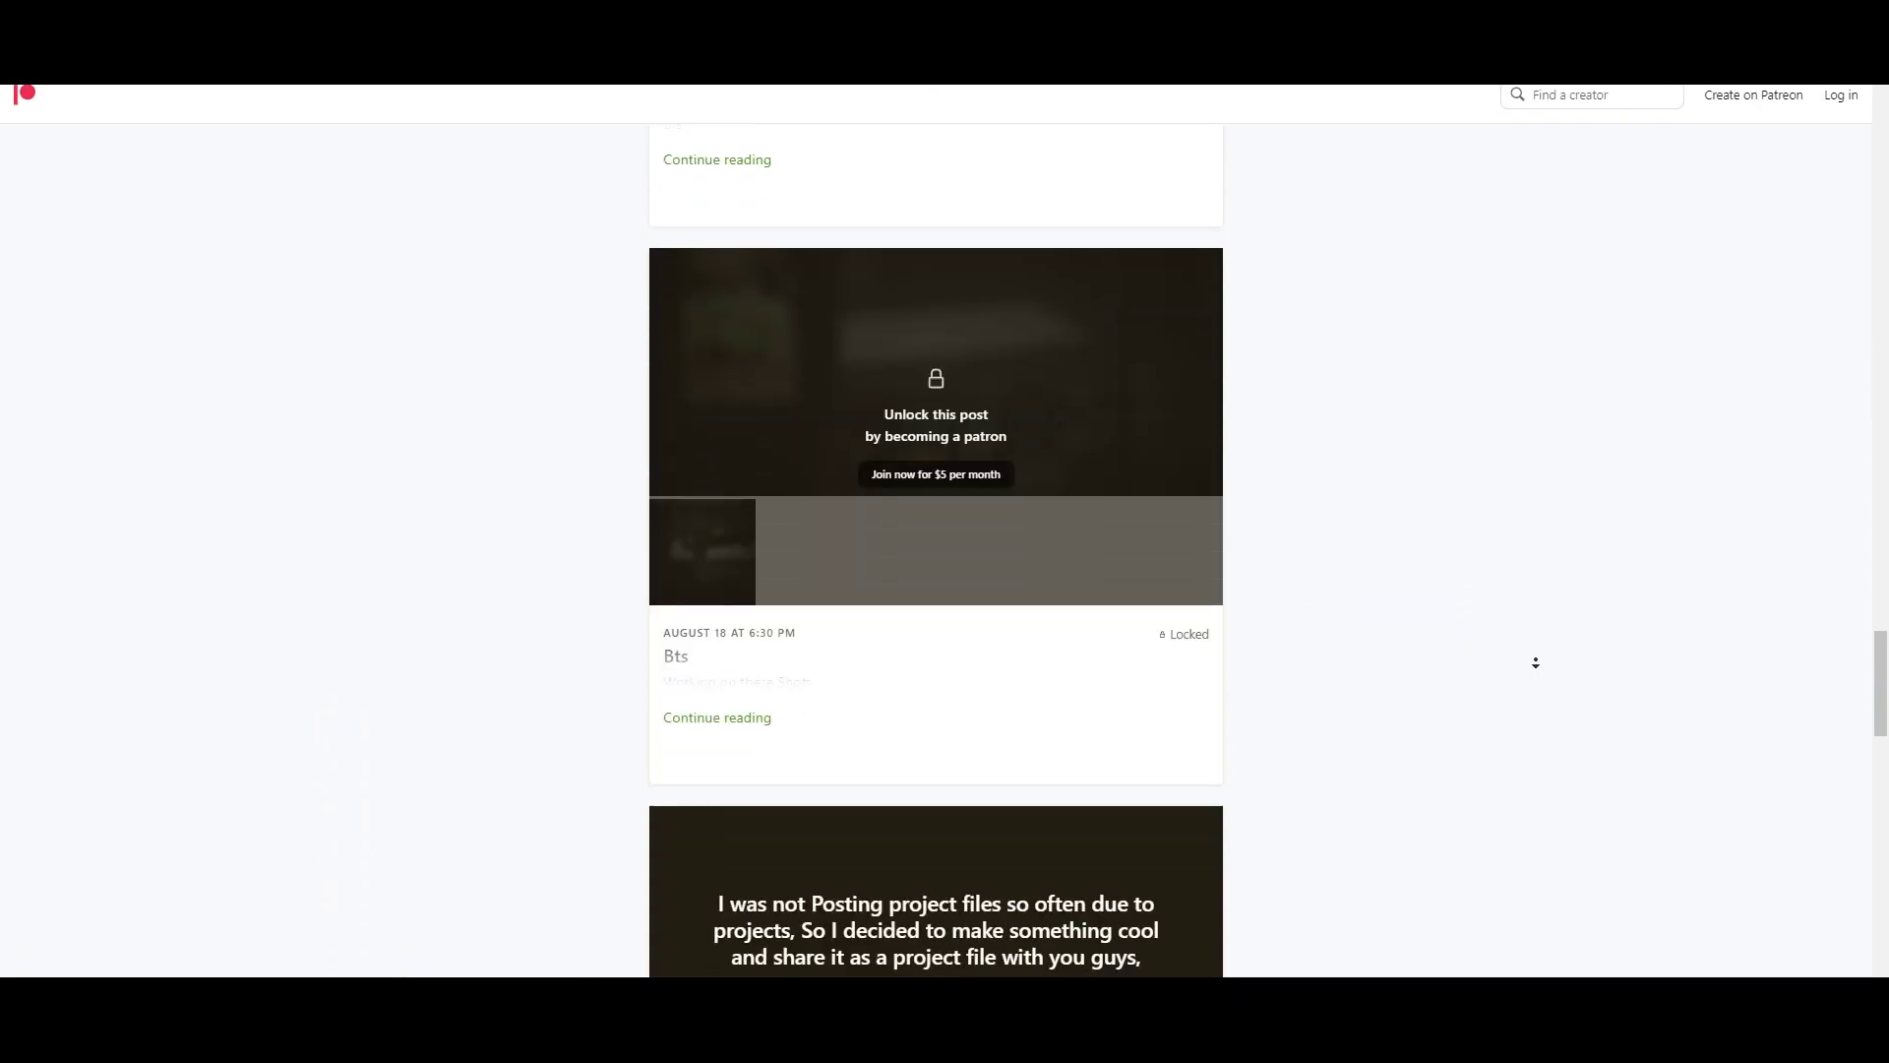
scroll(1535, 663, down, 4)
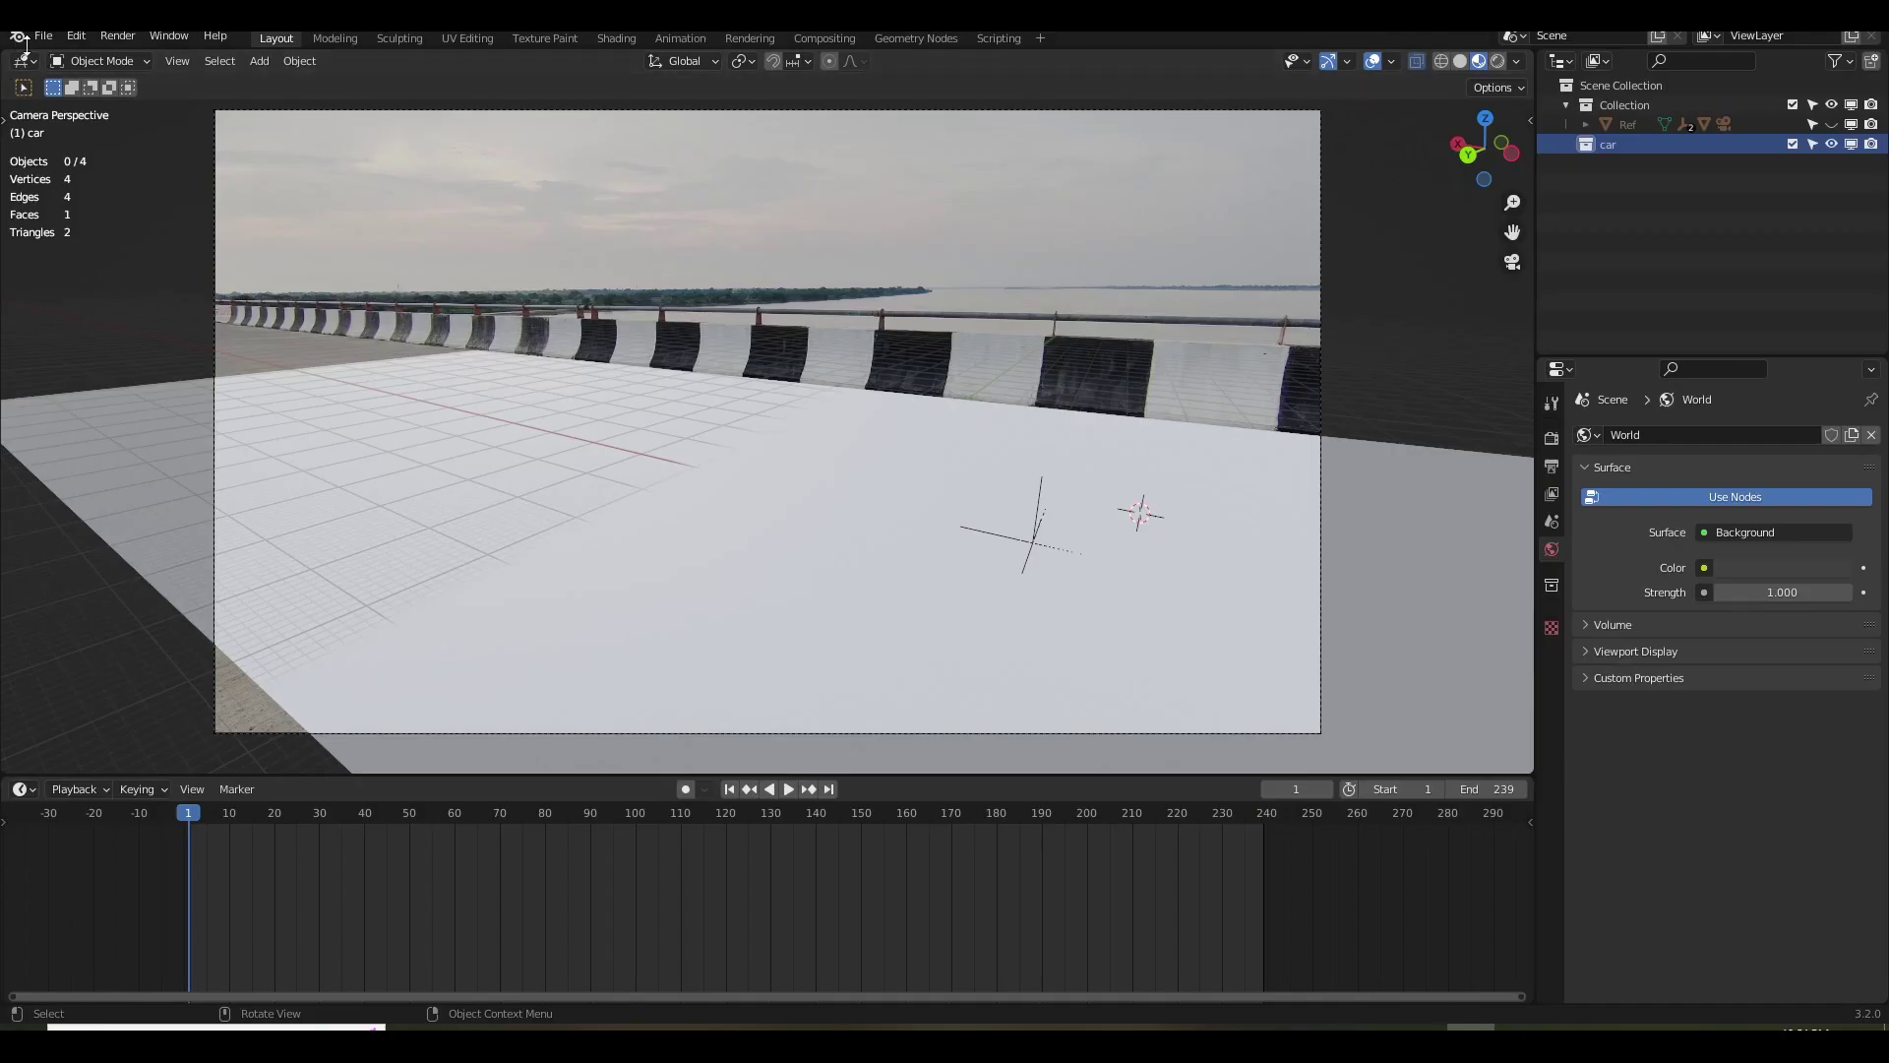
In Blender, import scene.gltf from the G:\2022 3d models\jeep_compass_2022_lowpoly folder as glTF 2.0.
click(43, 35)
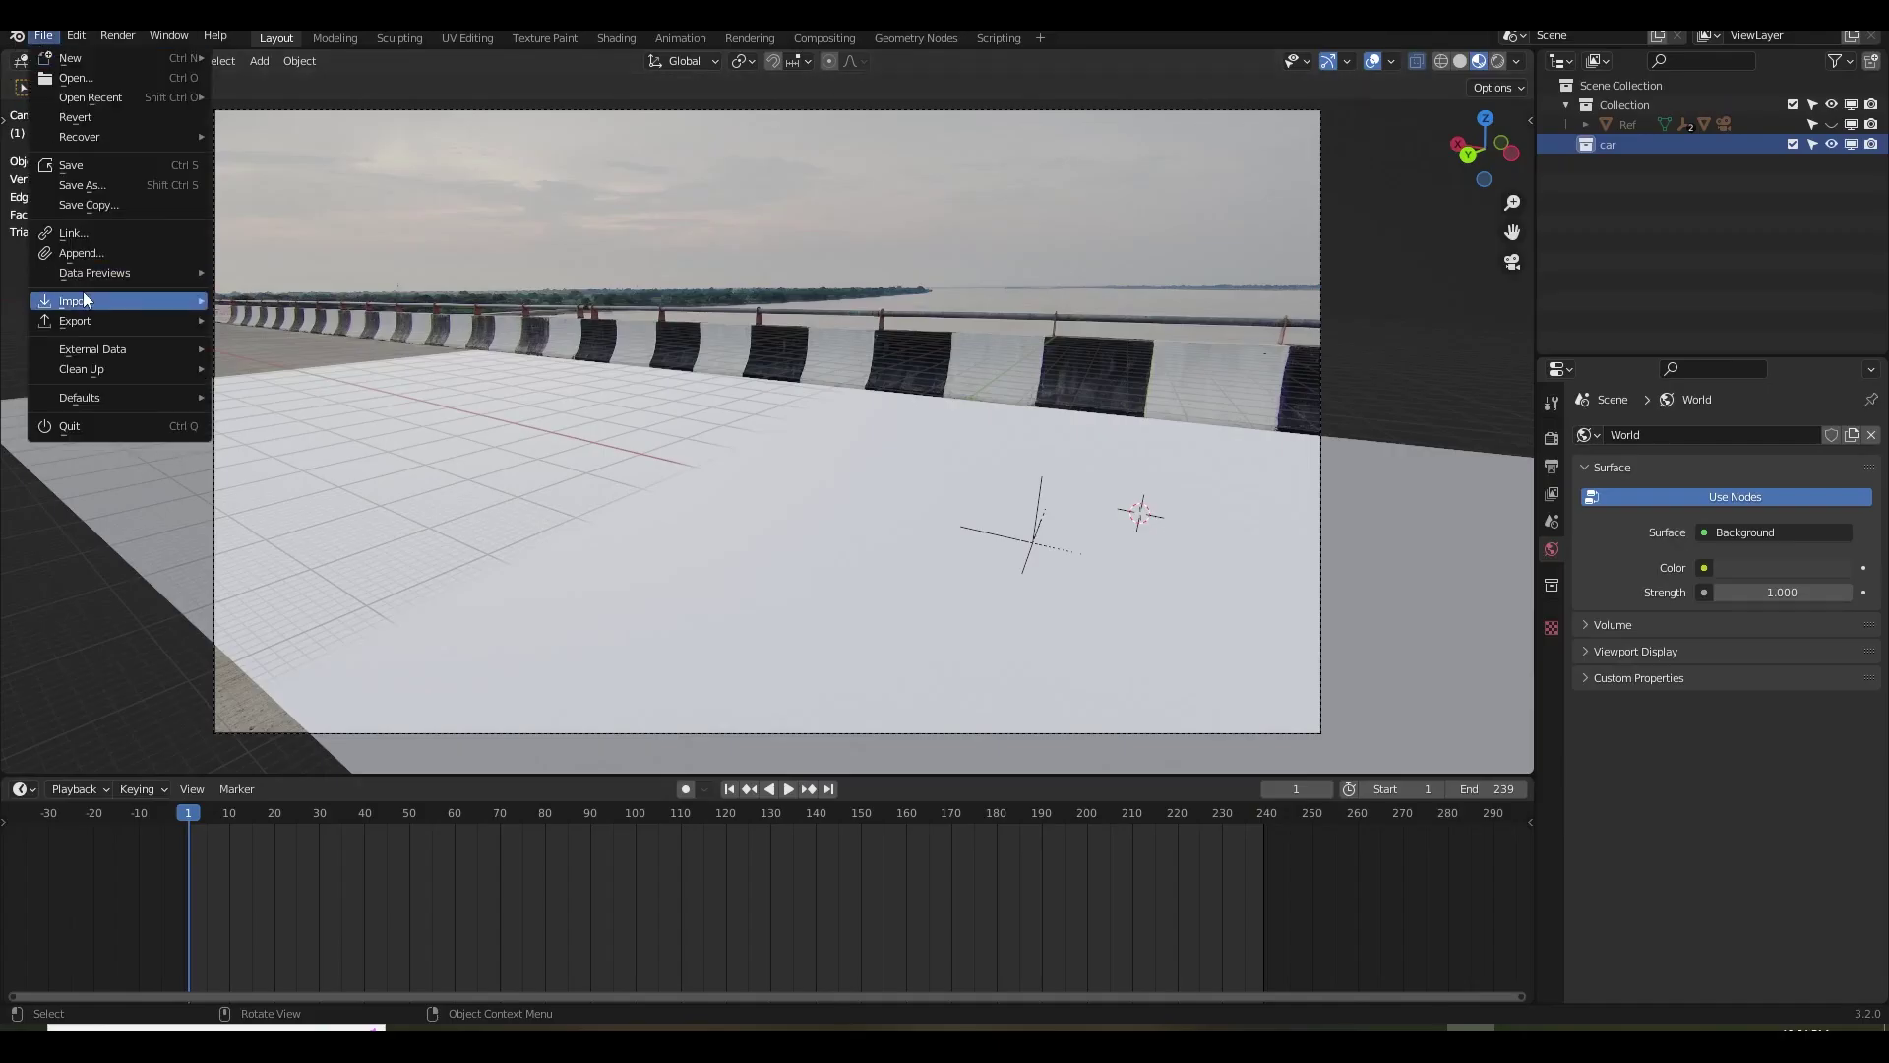
mouse_move(158, 301)
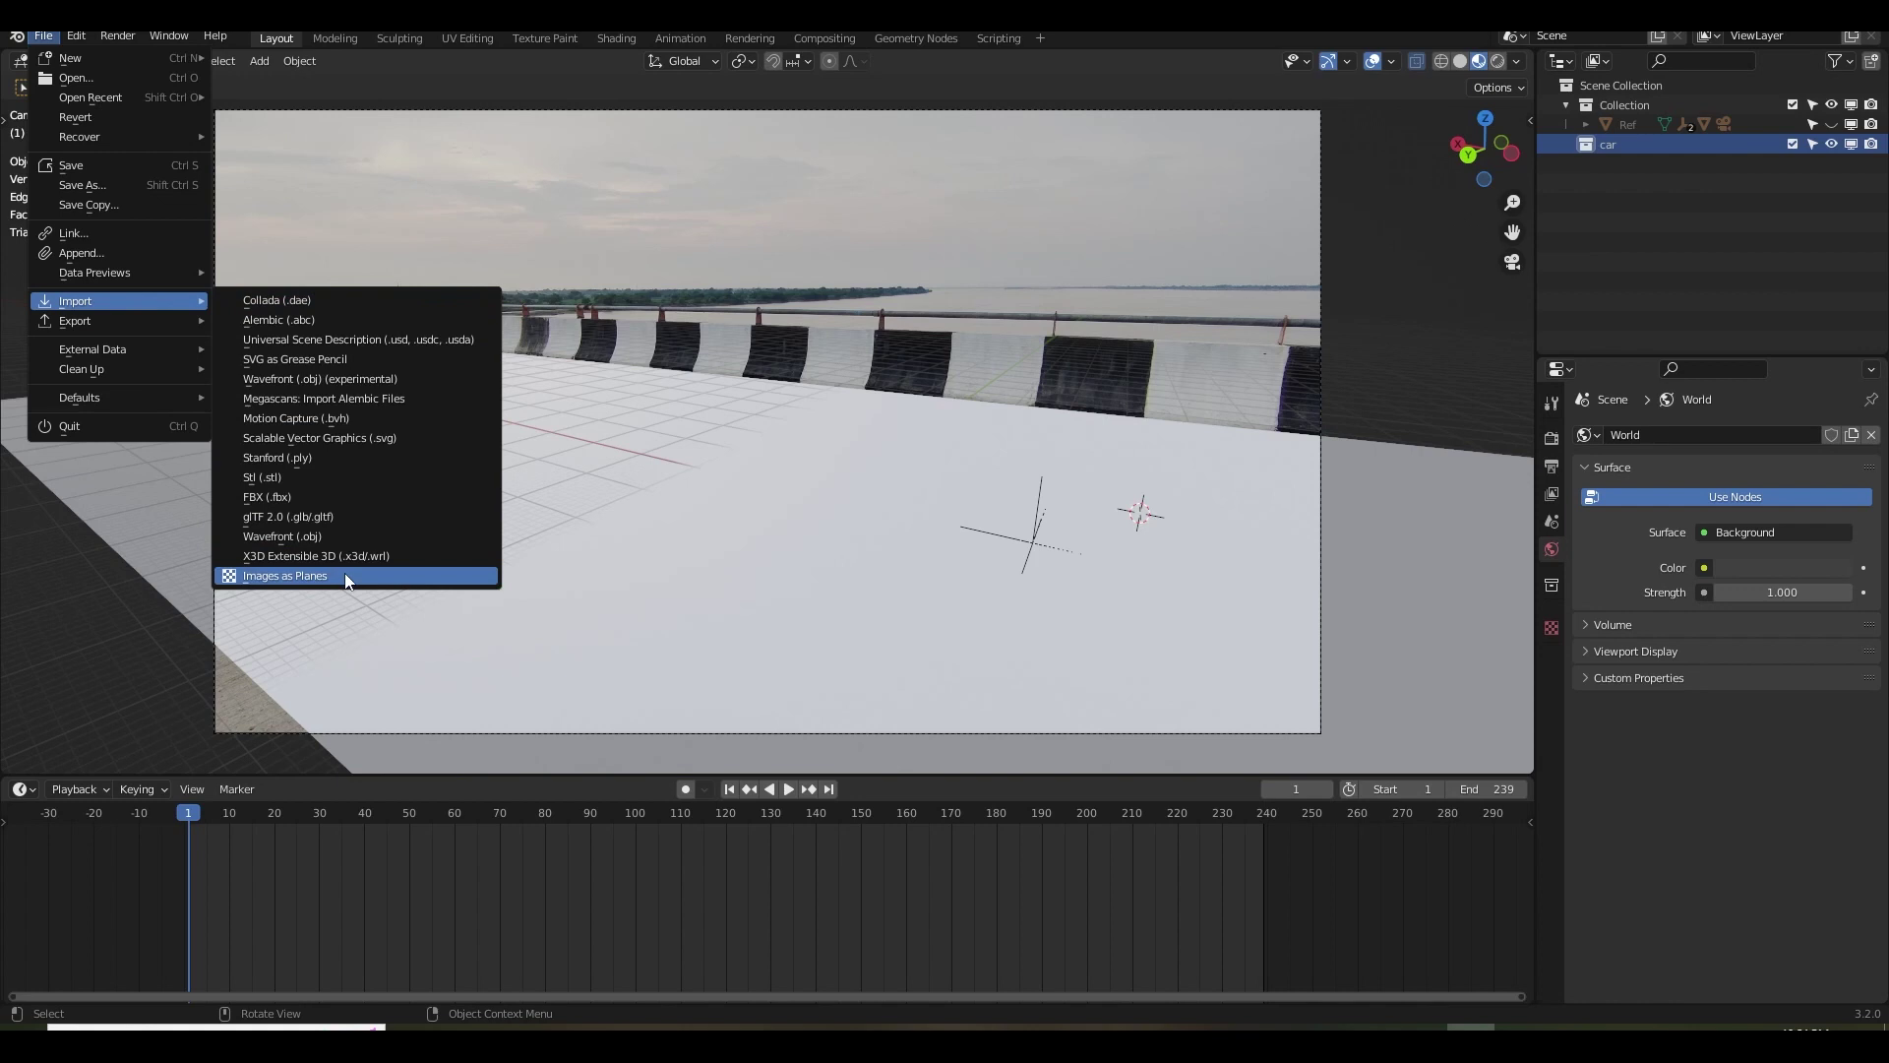
click(366, 521)
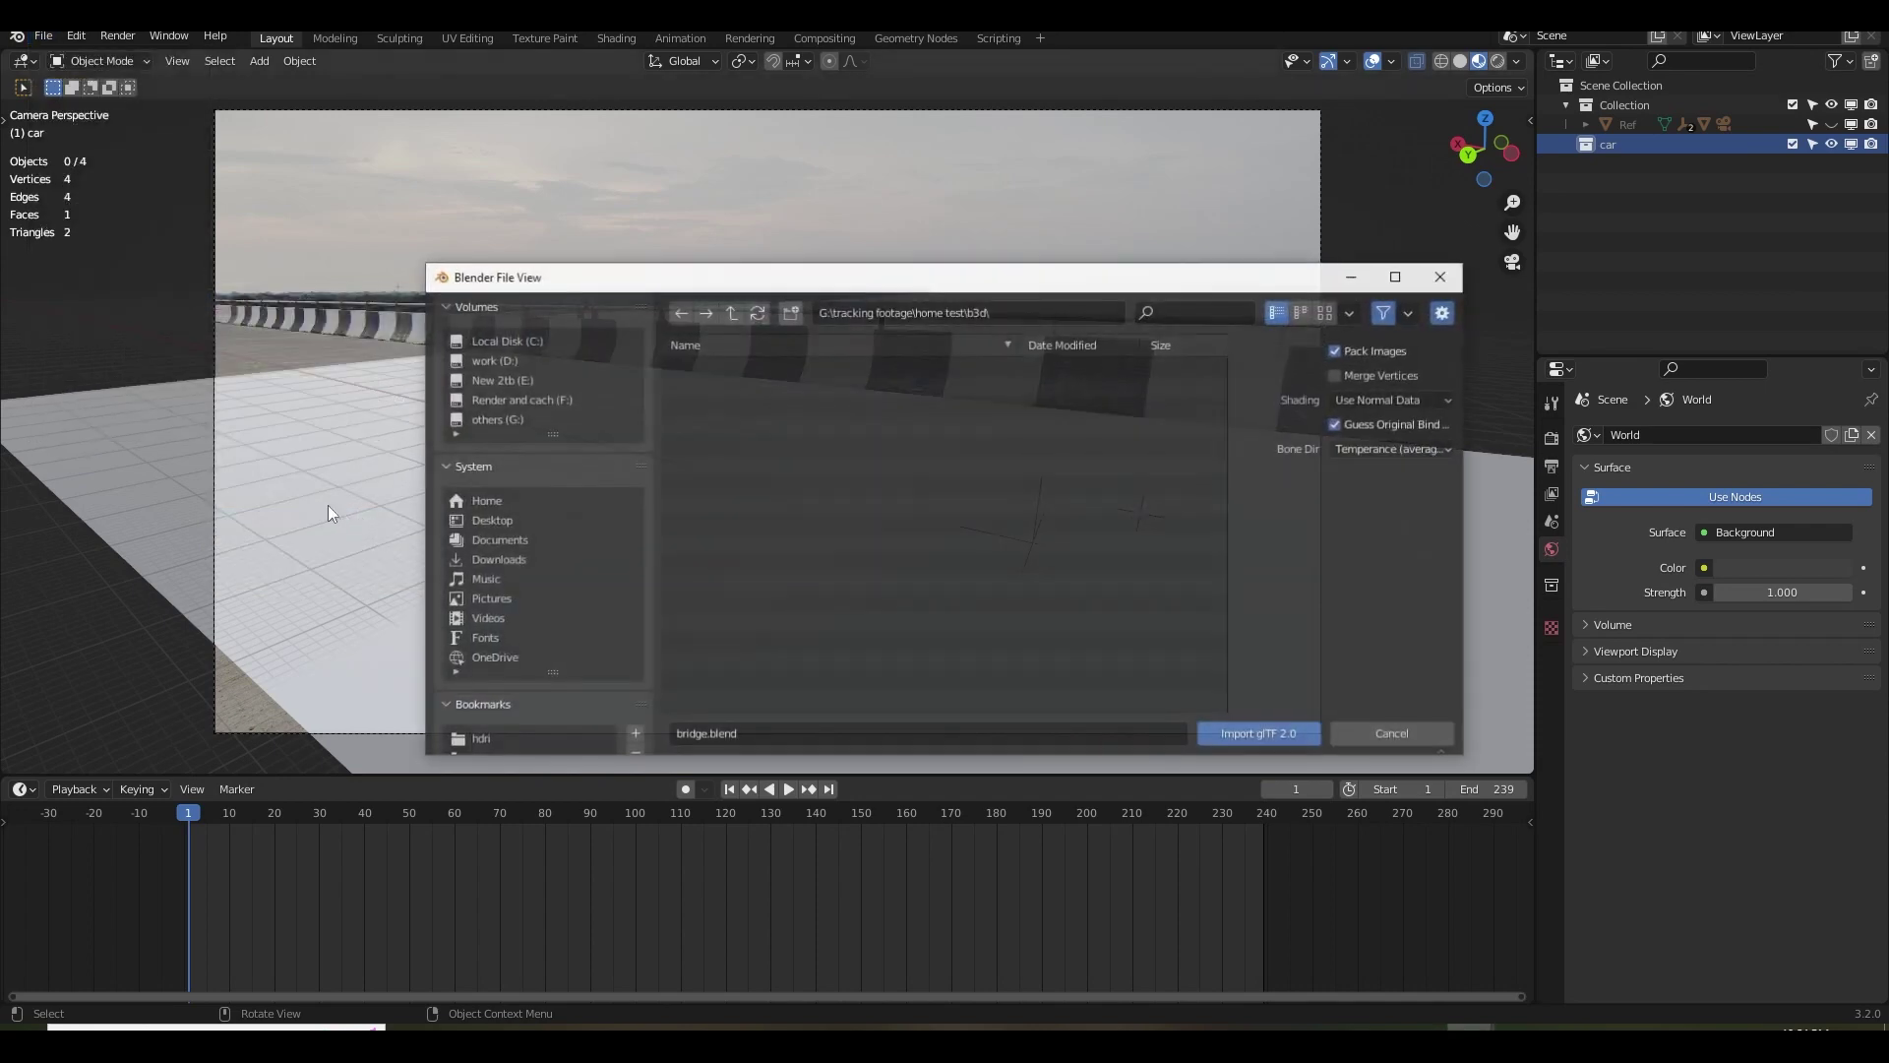
text(G:\2022 3d models\jeep_compass_2022_lowpoly\)
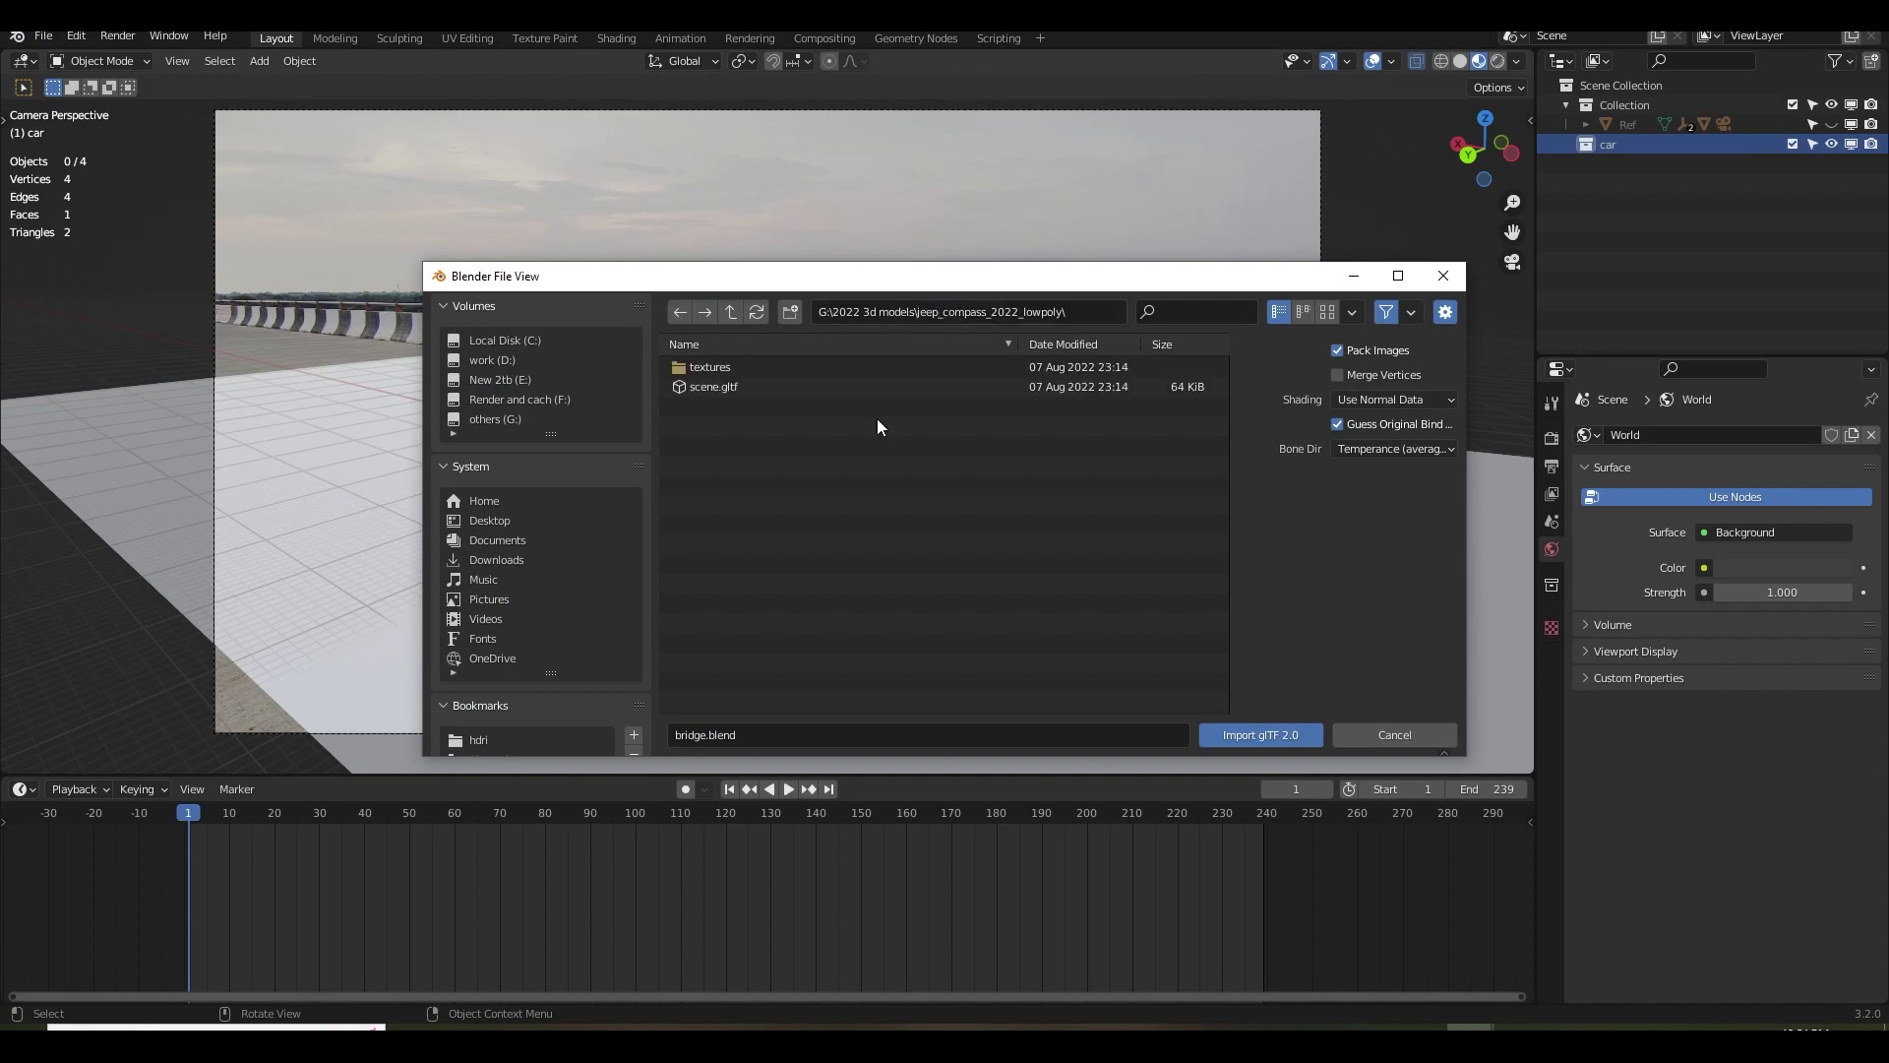
click(828, 387)
click(1245, 733)
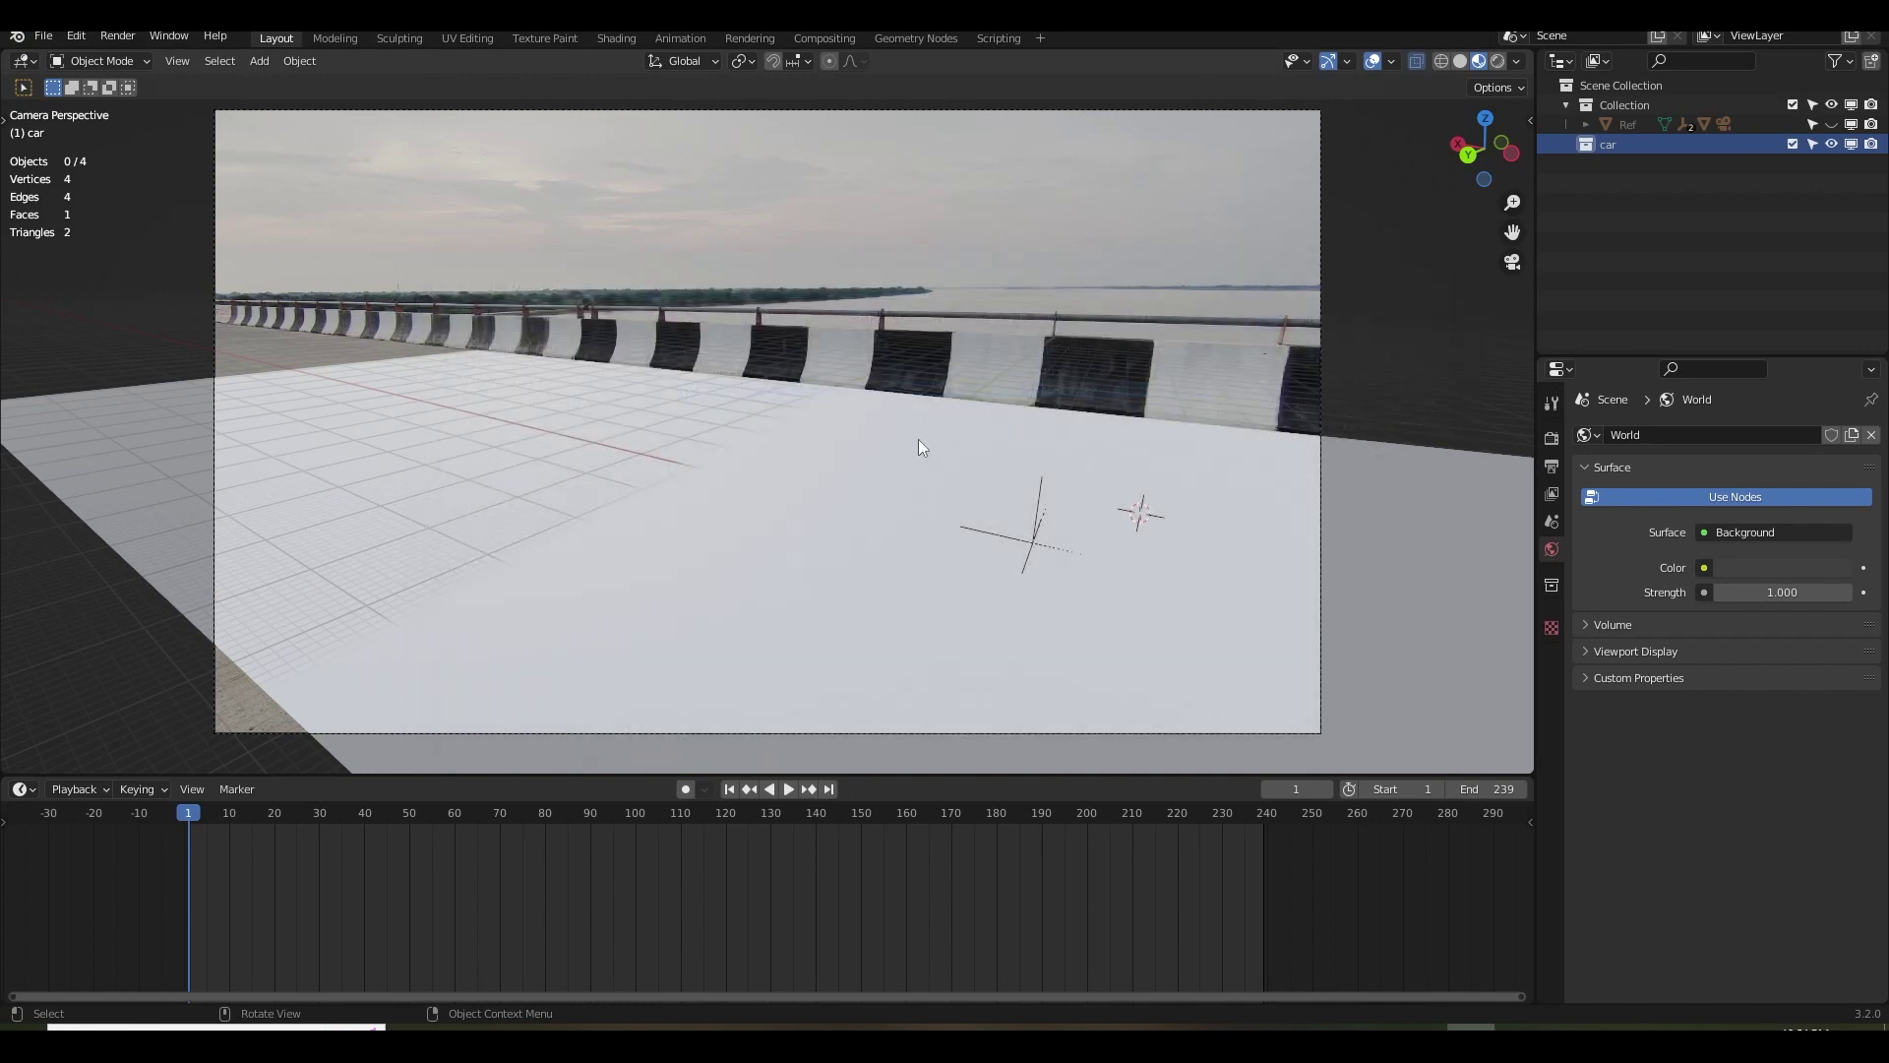
Move the imported car model into a new collection named car and delete the old empty car collection.
key(m)
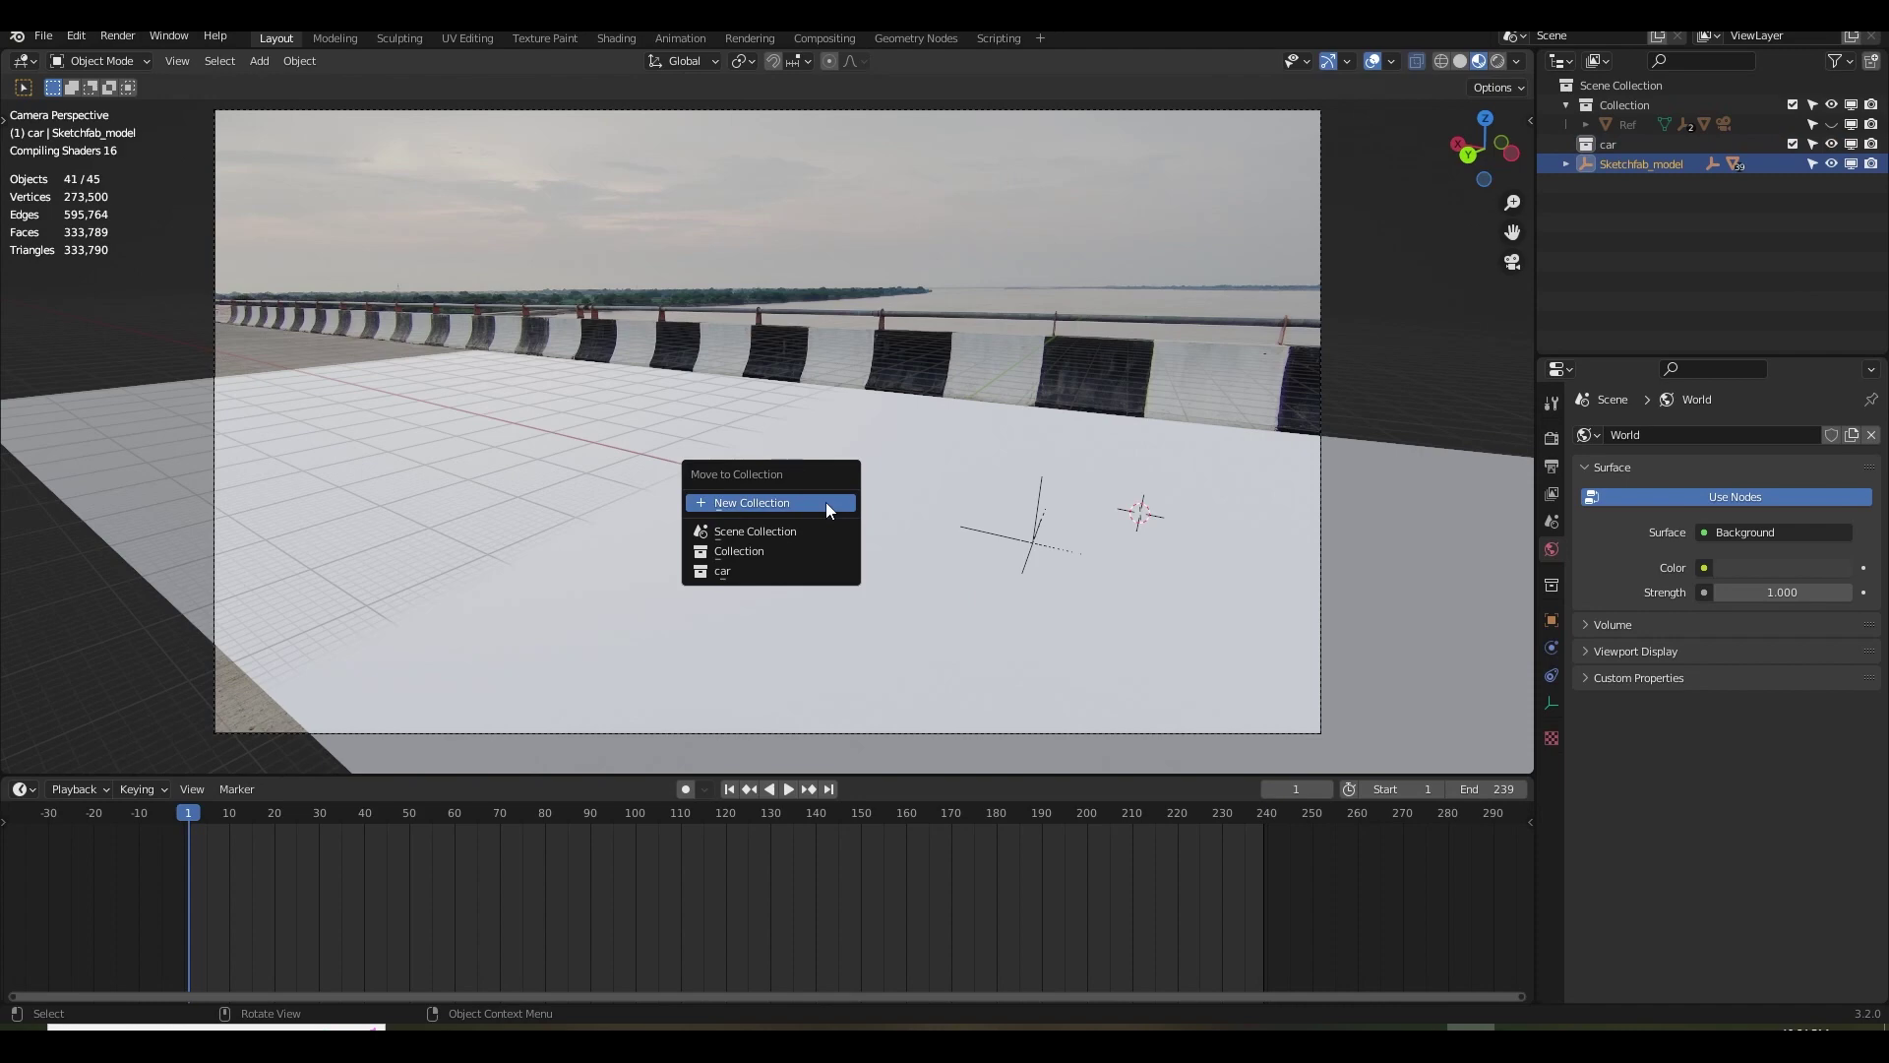
click(827, 504)
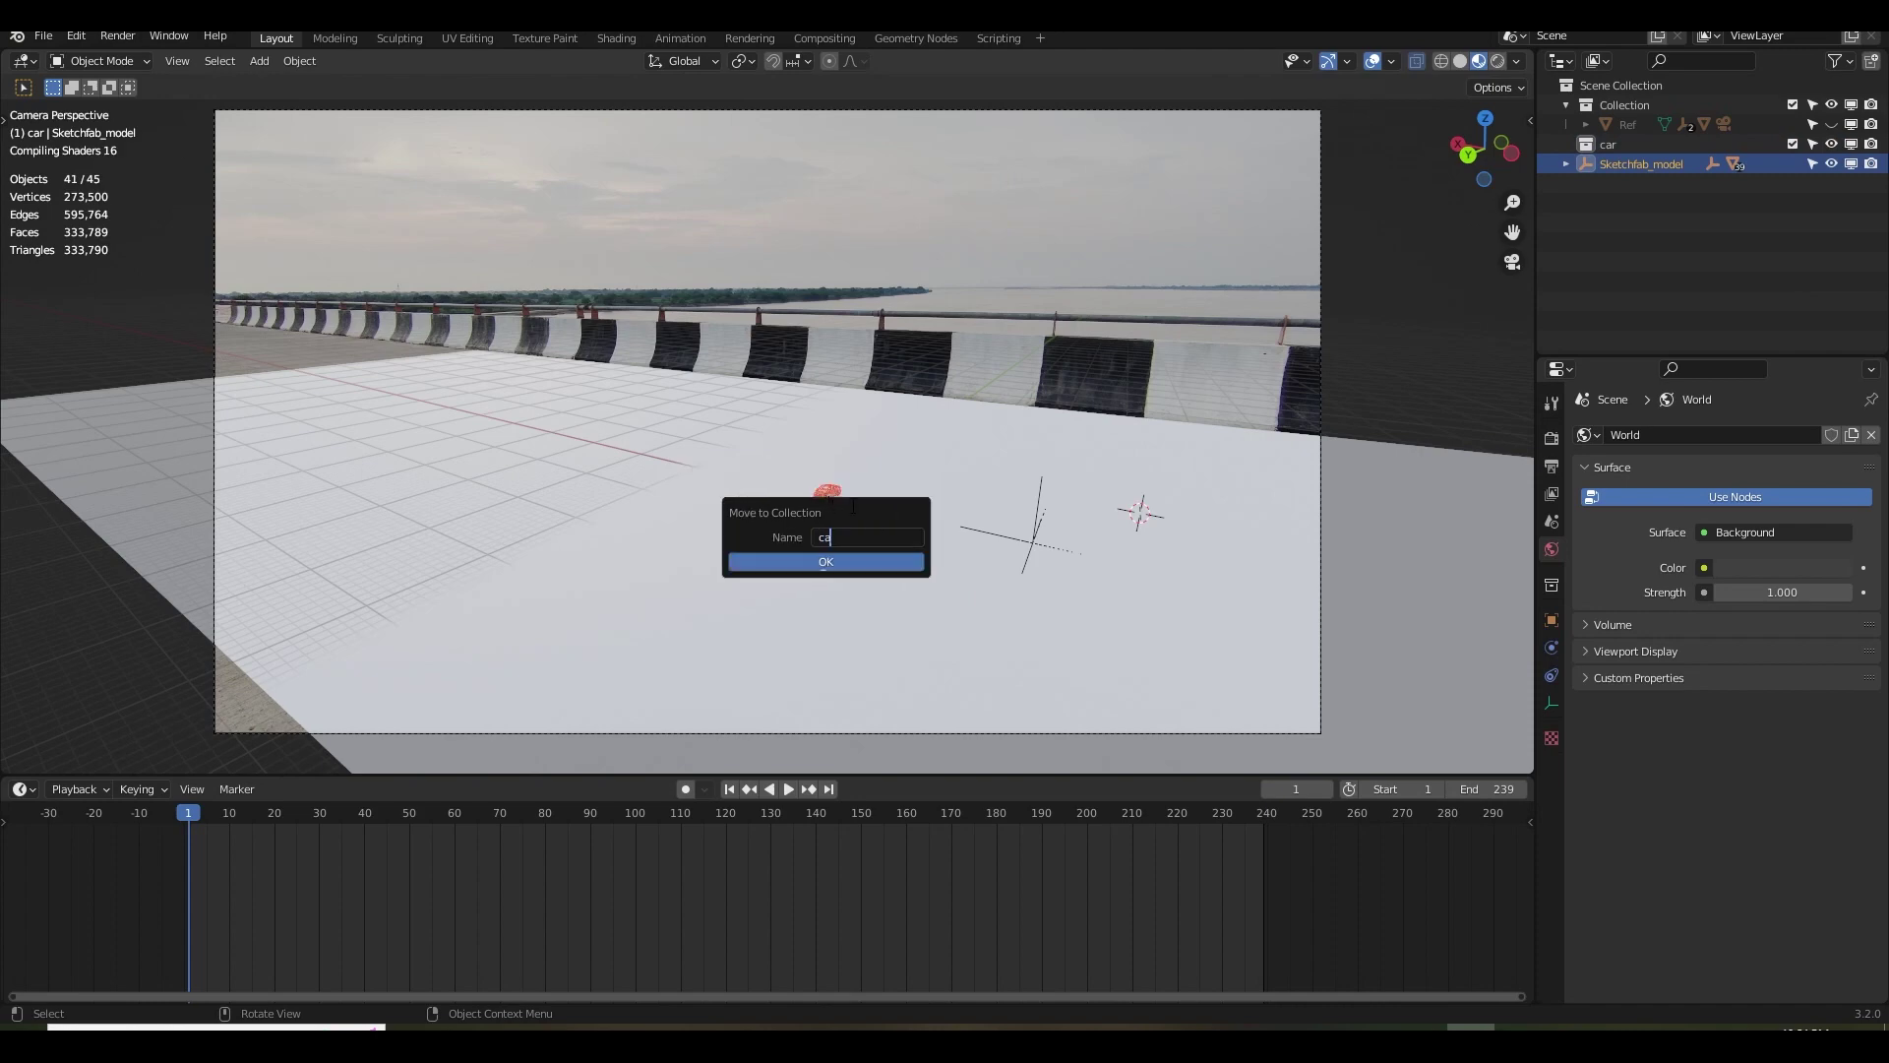
key(Return)
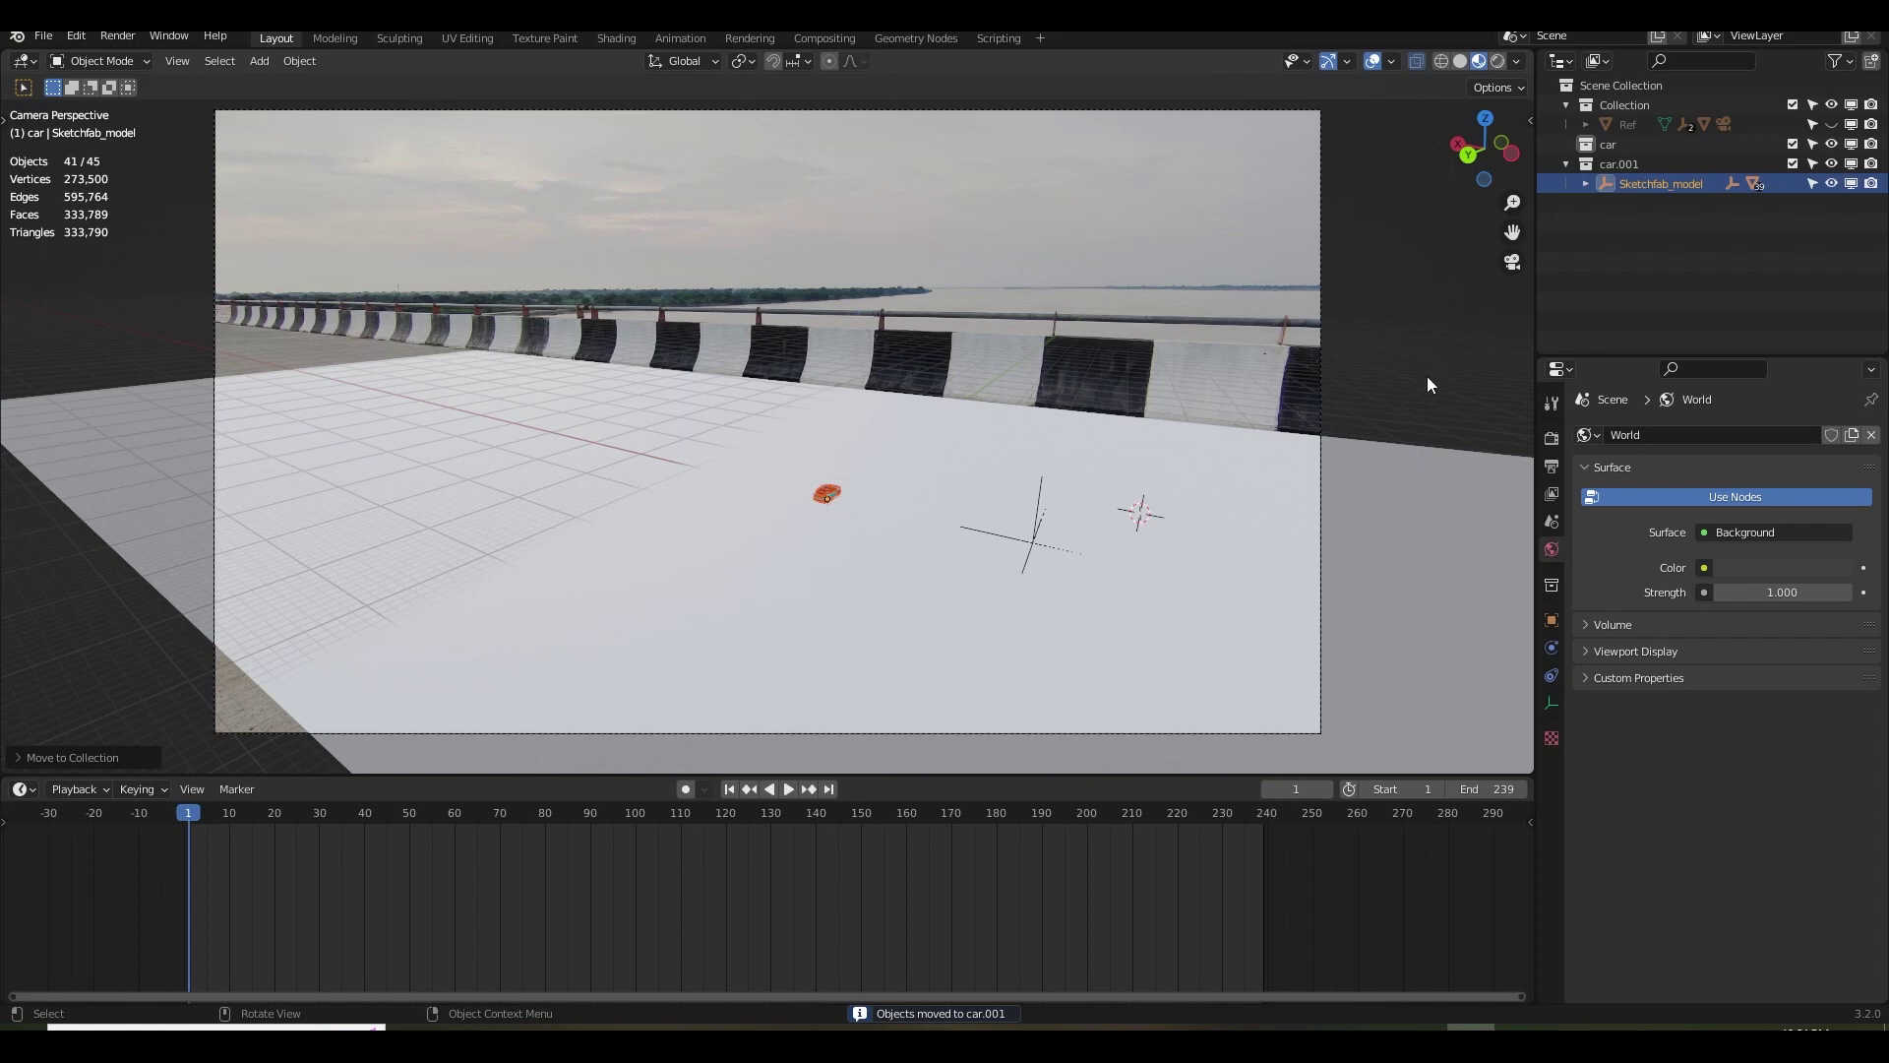
click(1614, 148)
key(x)
Select all objects in the car.001 collection, scale the car up to road size and turn it about global Z.
click(1631, 168)
right_click(1631, 167)
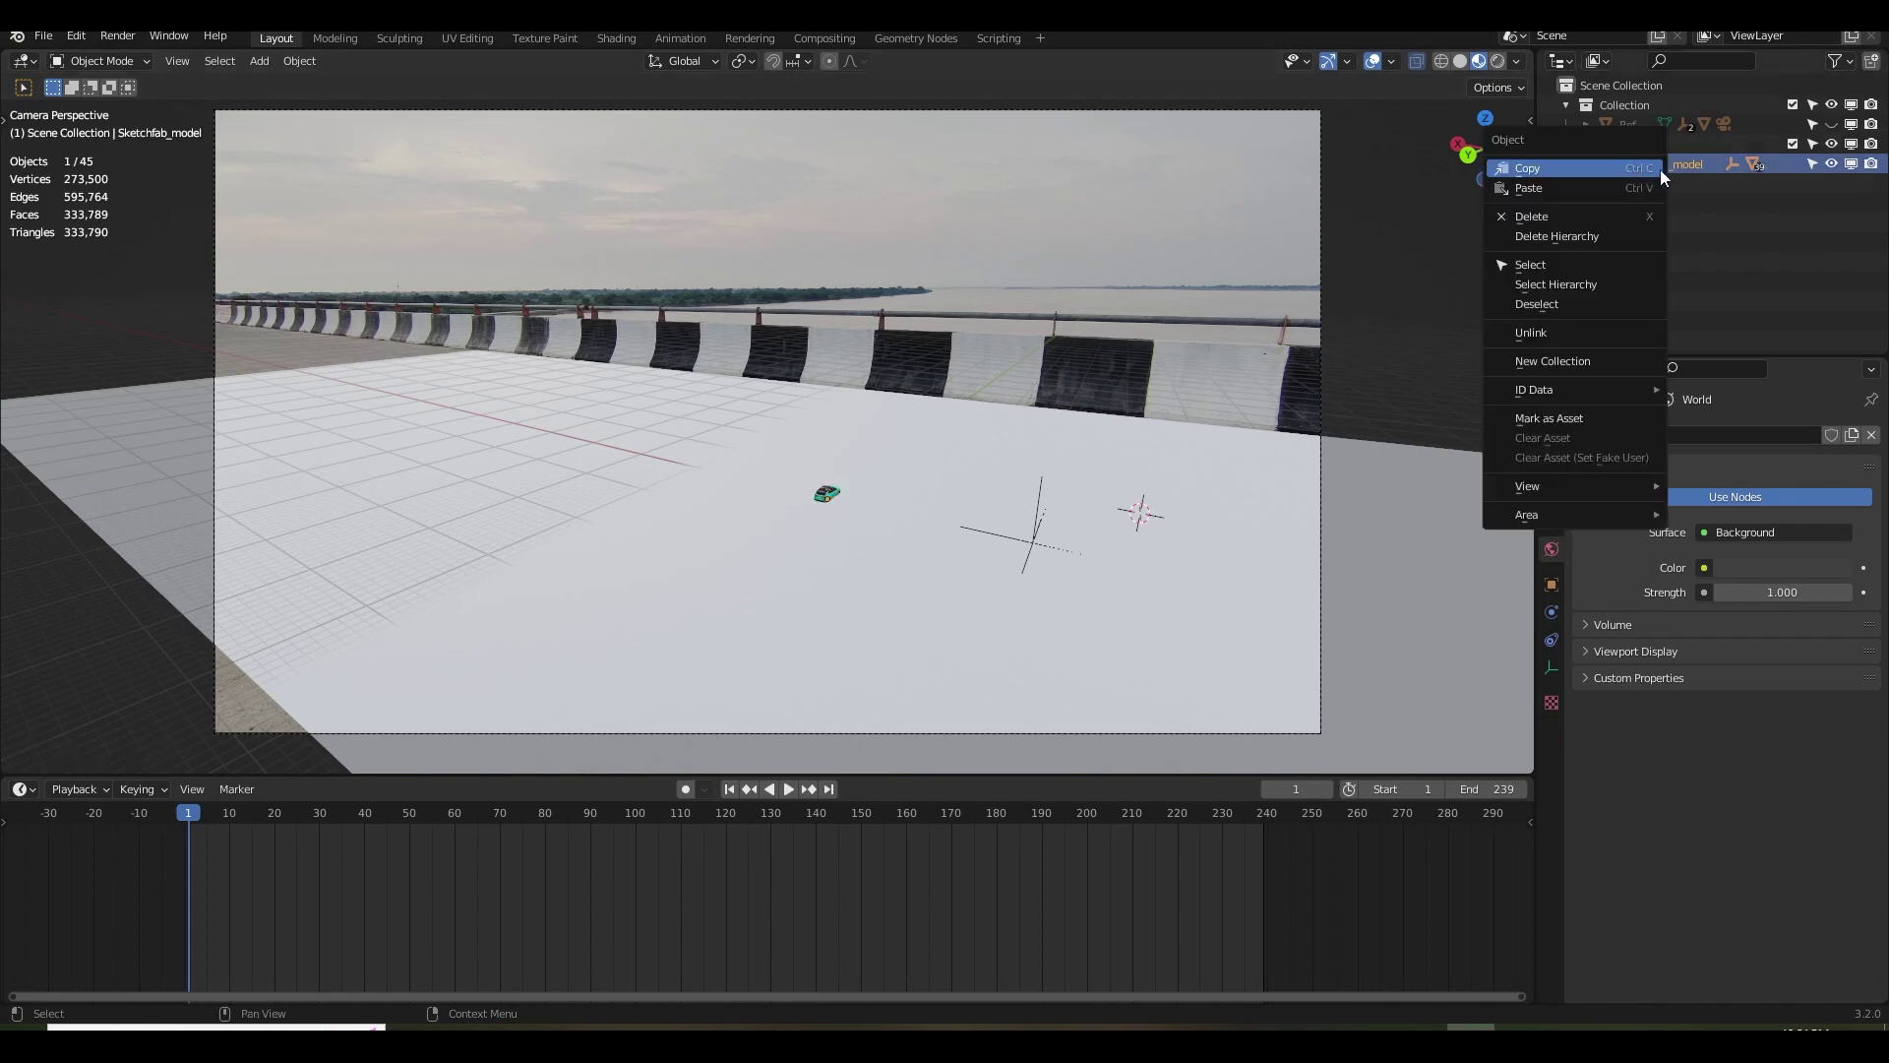
click(1022, 492)
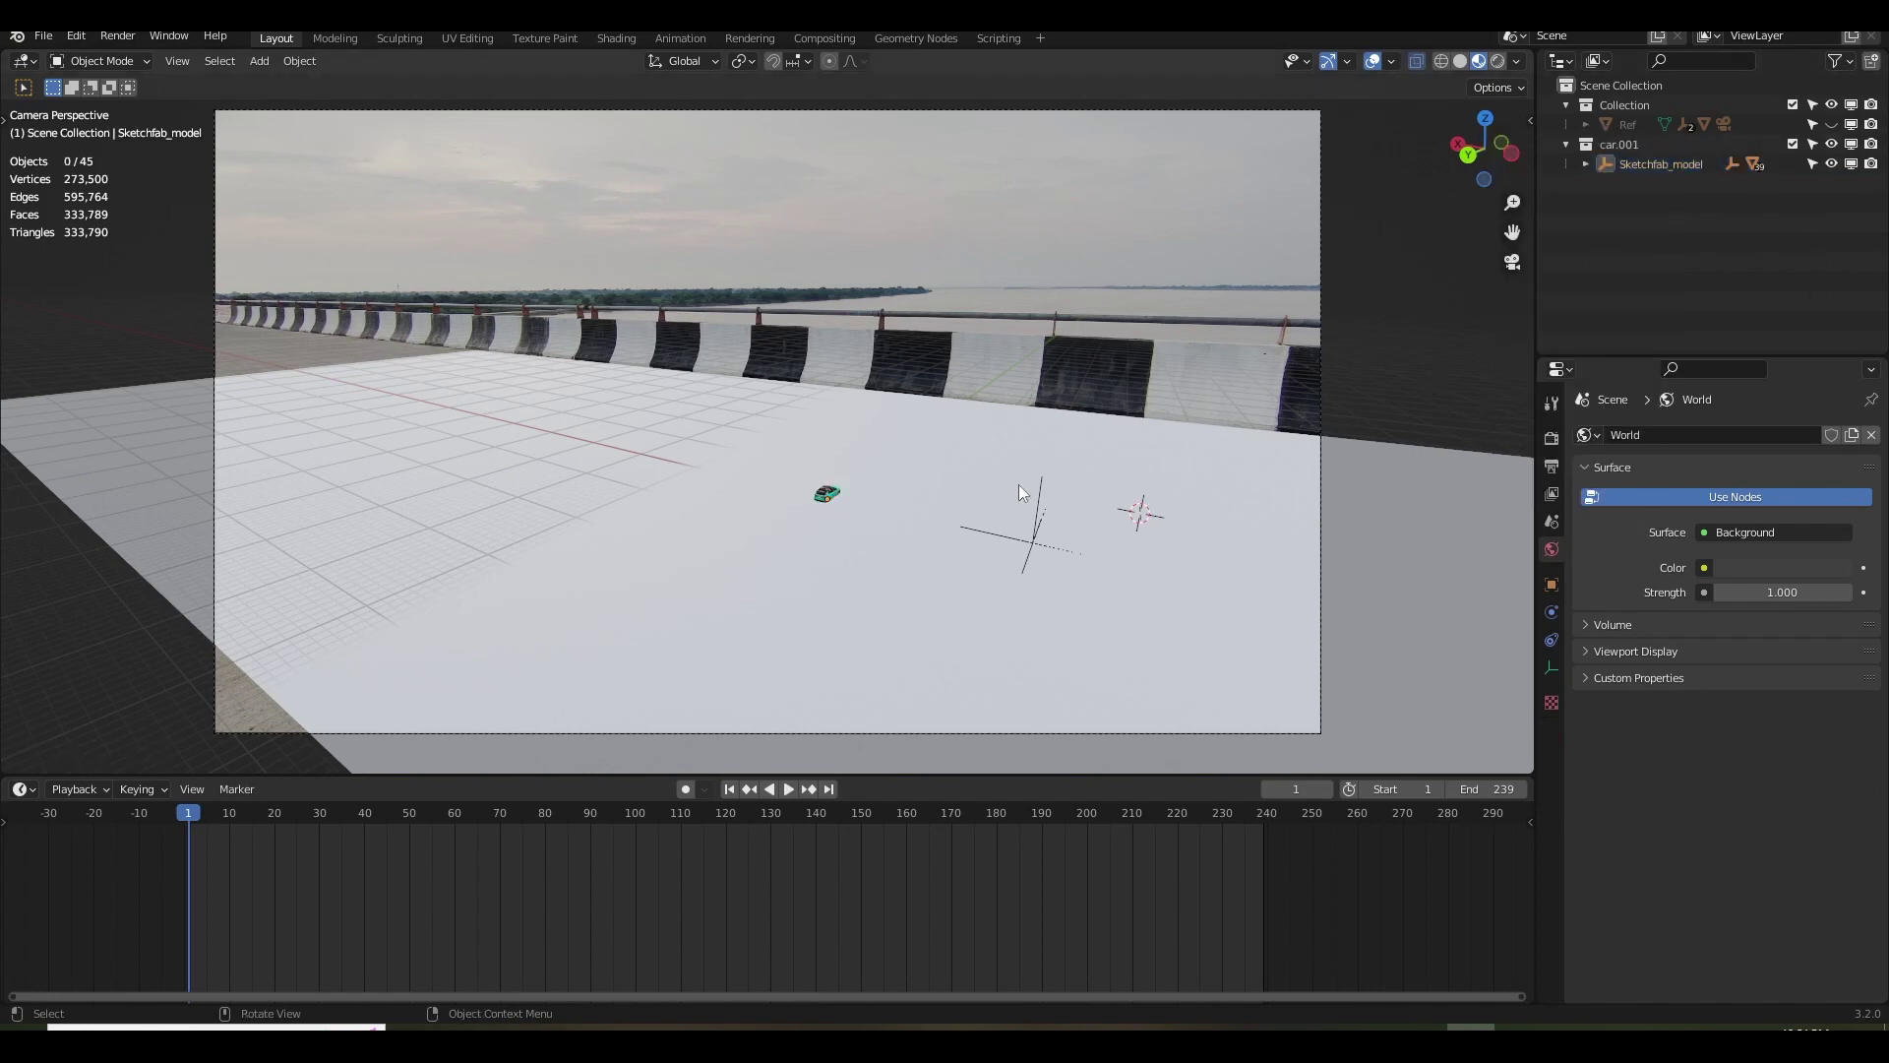
click(1649, 148)
right_click(1649, 147)
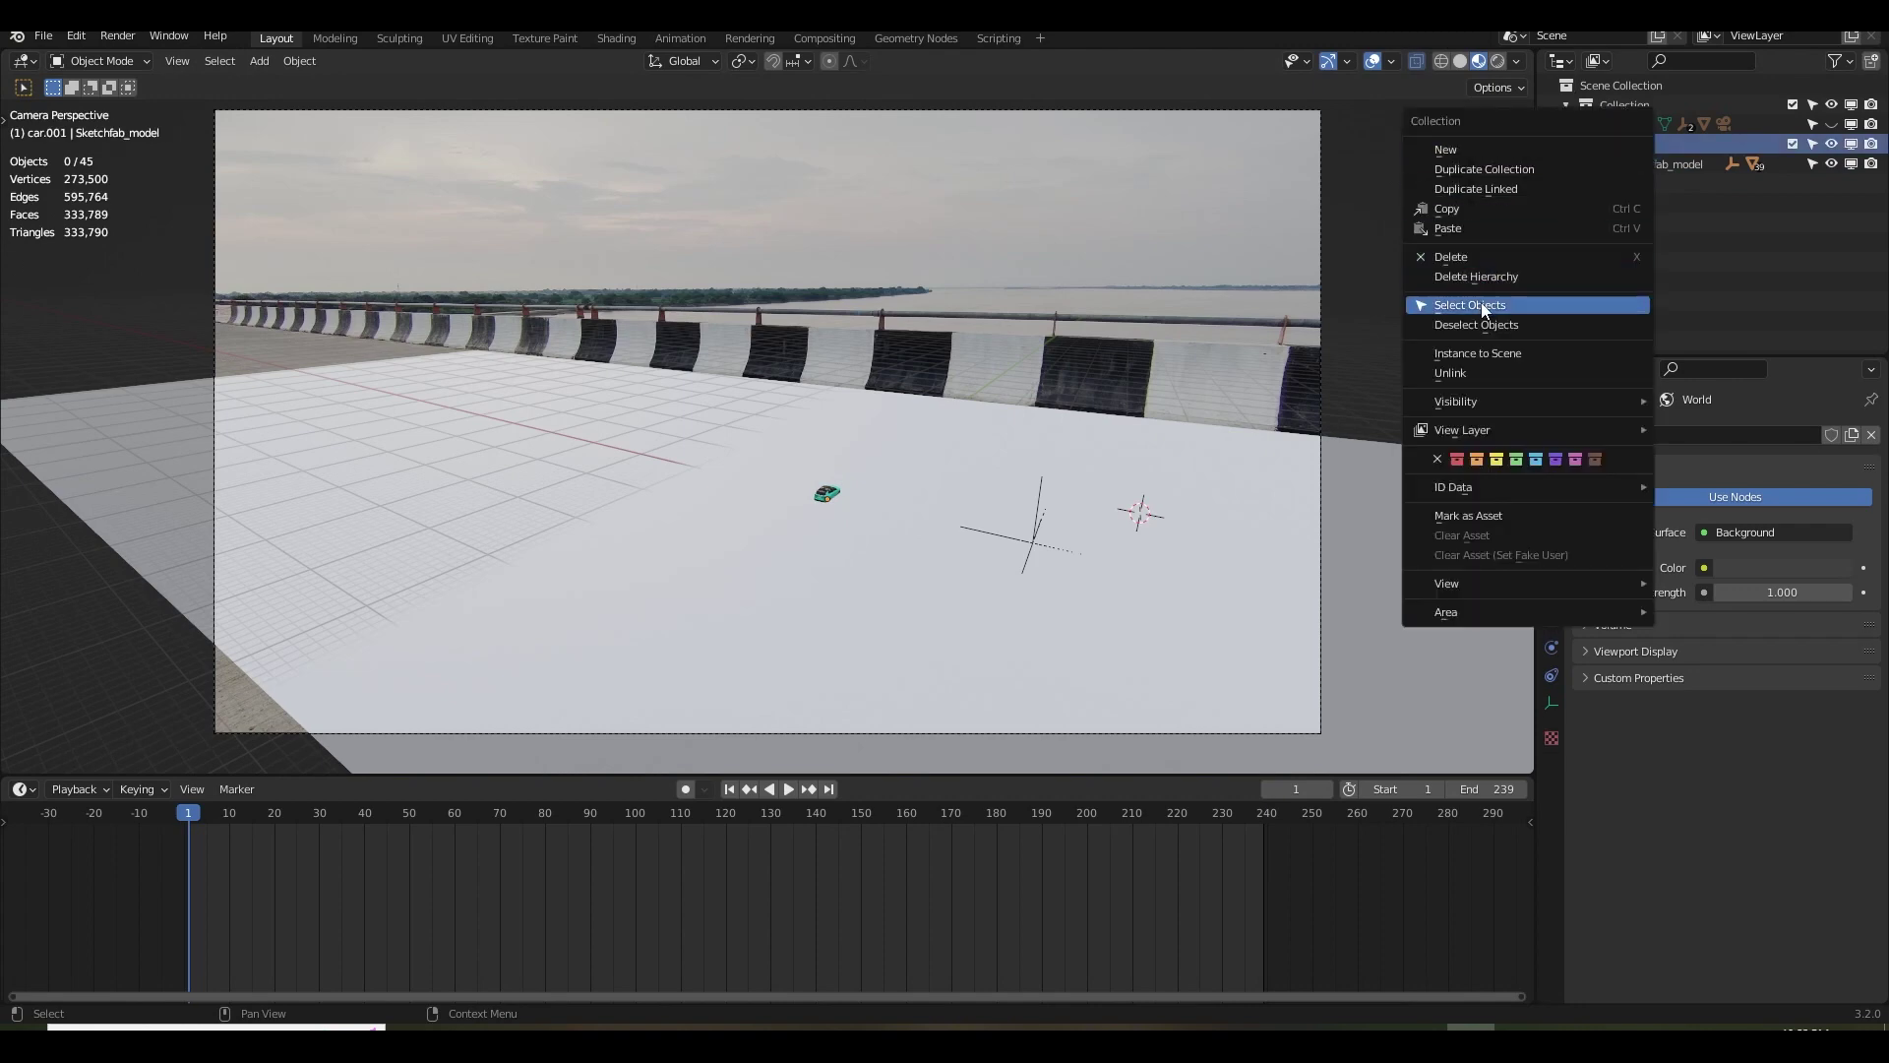
click(1574, 305)
key(s)
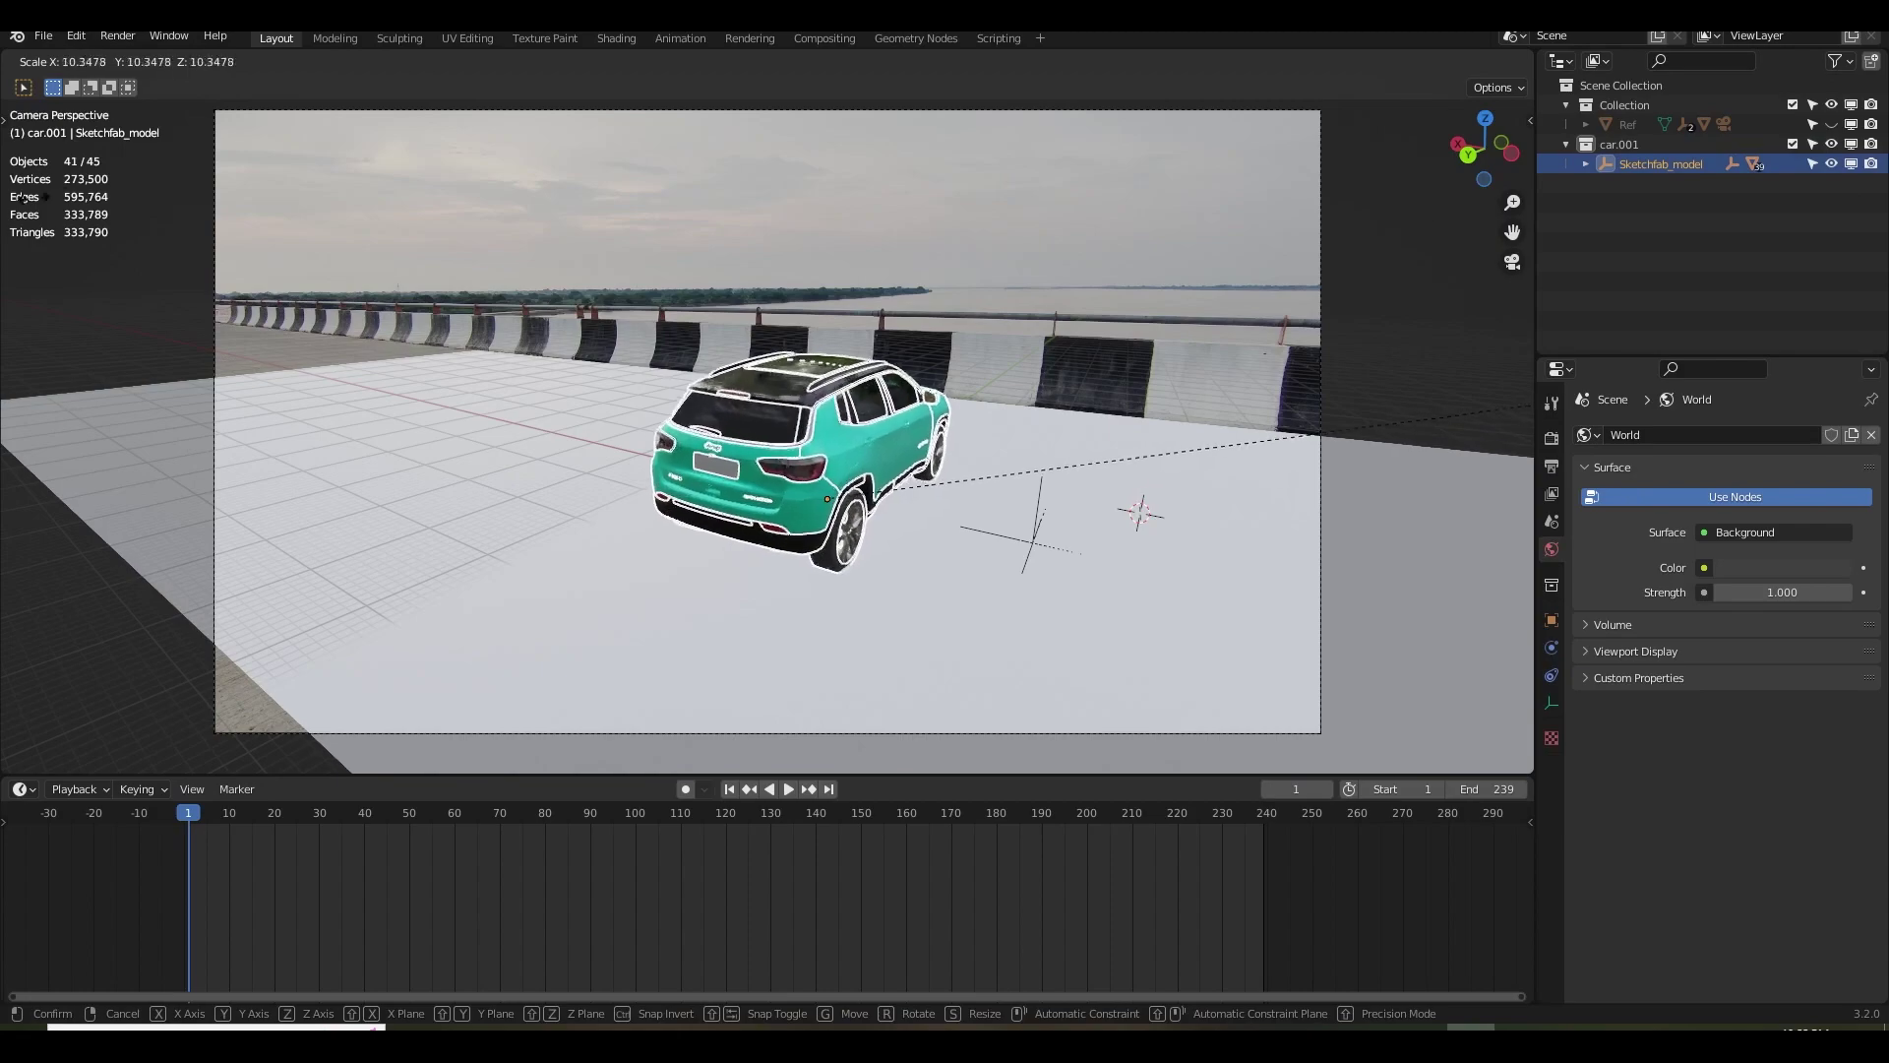
click(1341, 279)
key(r)
key(z)
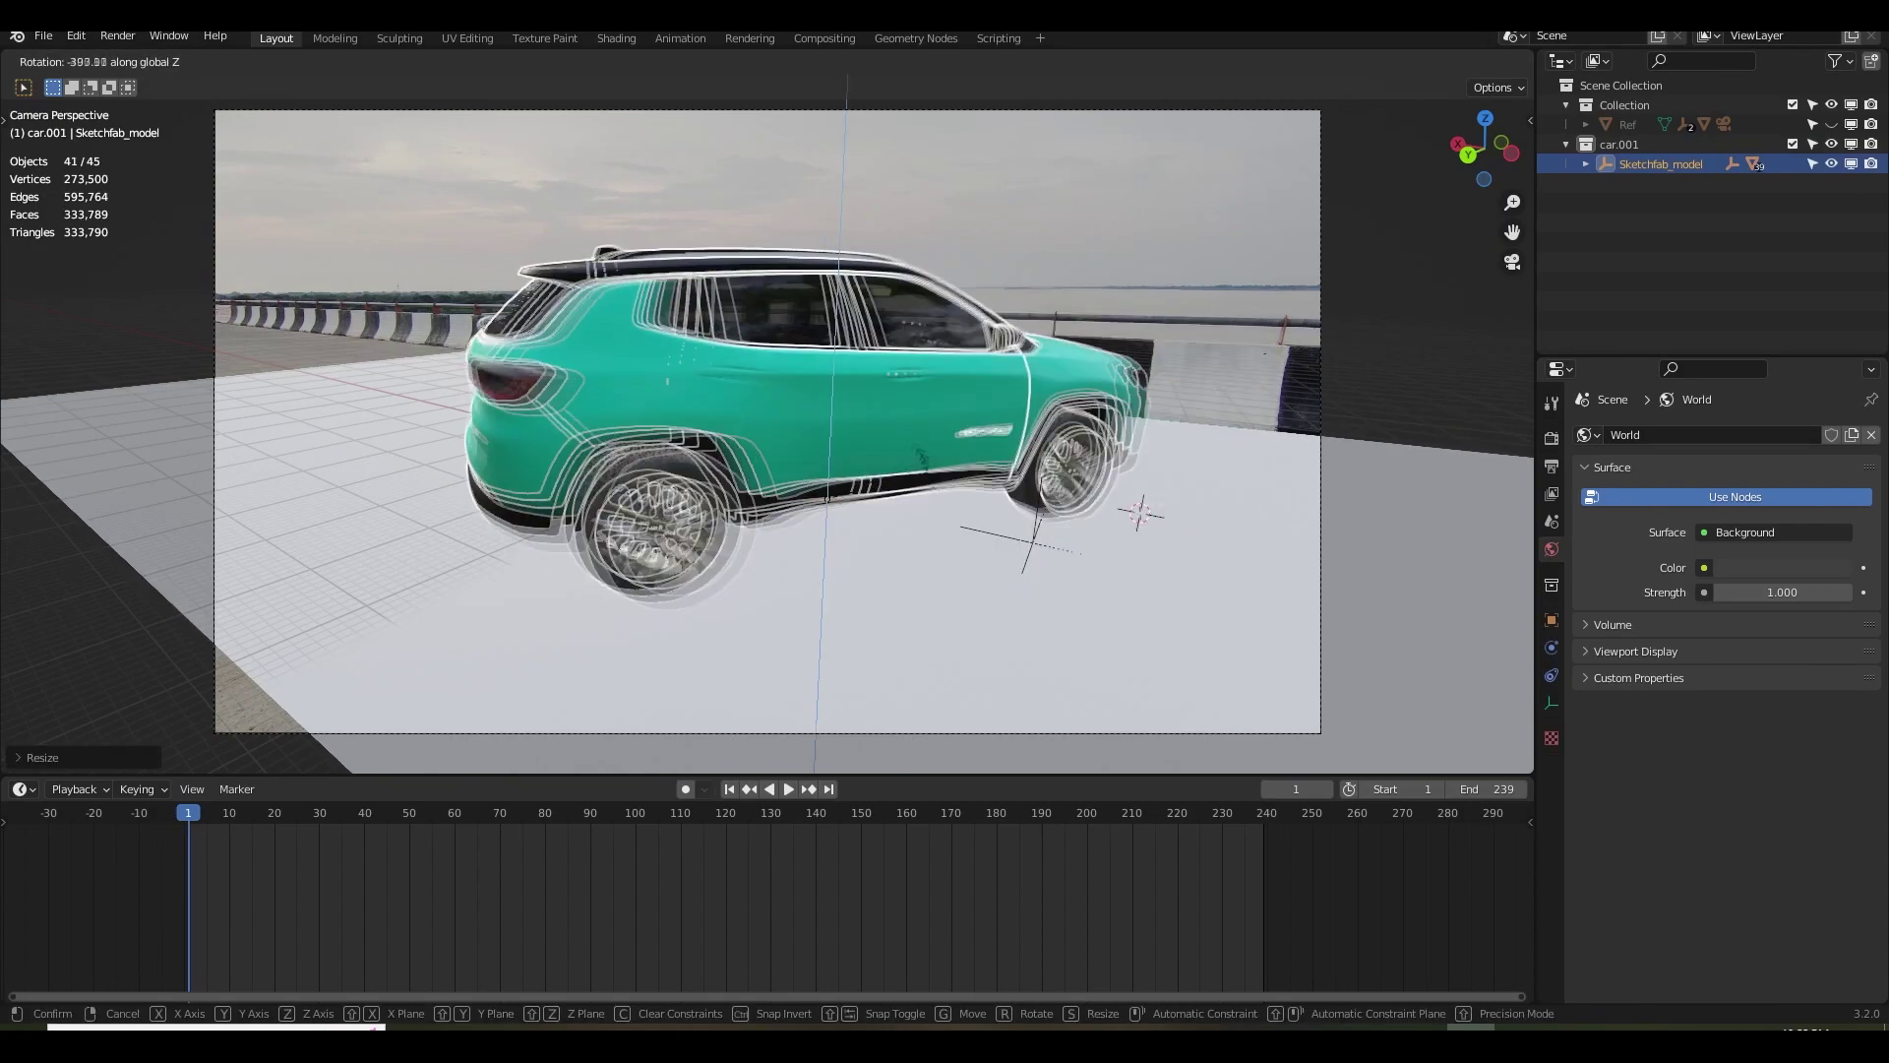
click(845, 458)
View the car from the side, select its whole hierarchy and rotate it about 1.5° around global Y to level the wheels.
middle_drag(784, 575, 846, 591)
right_click(1625, 163)
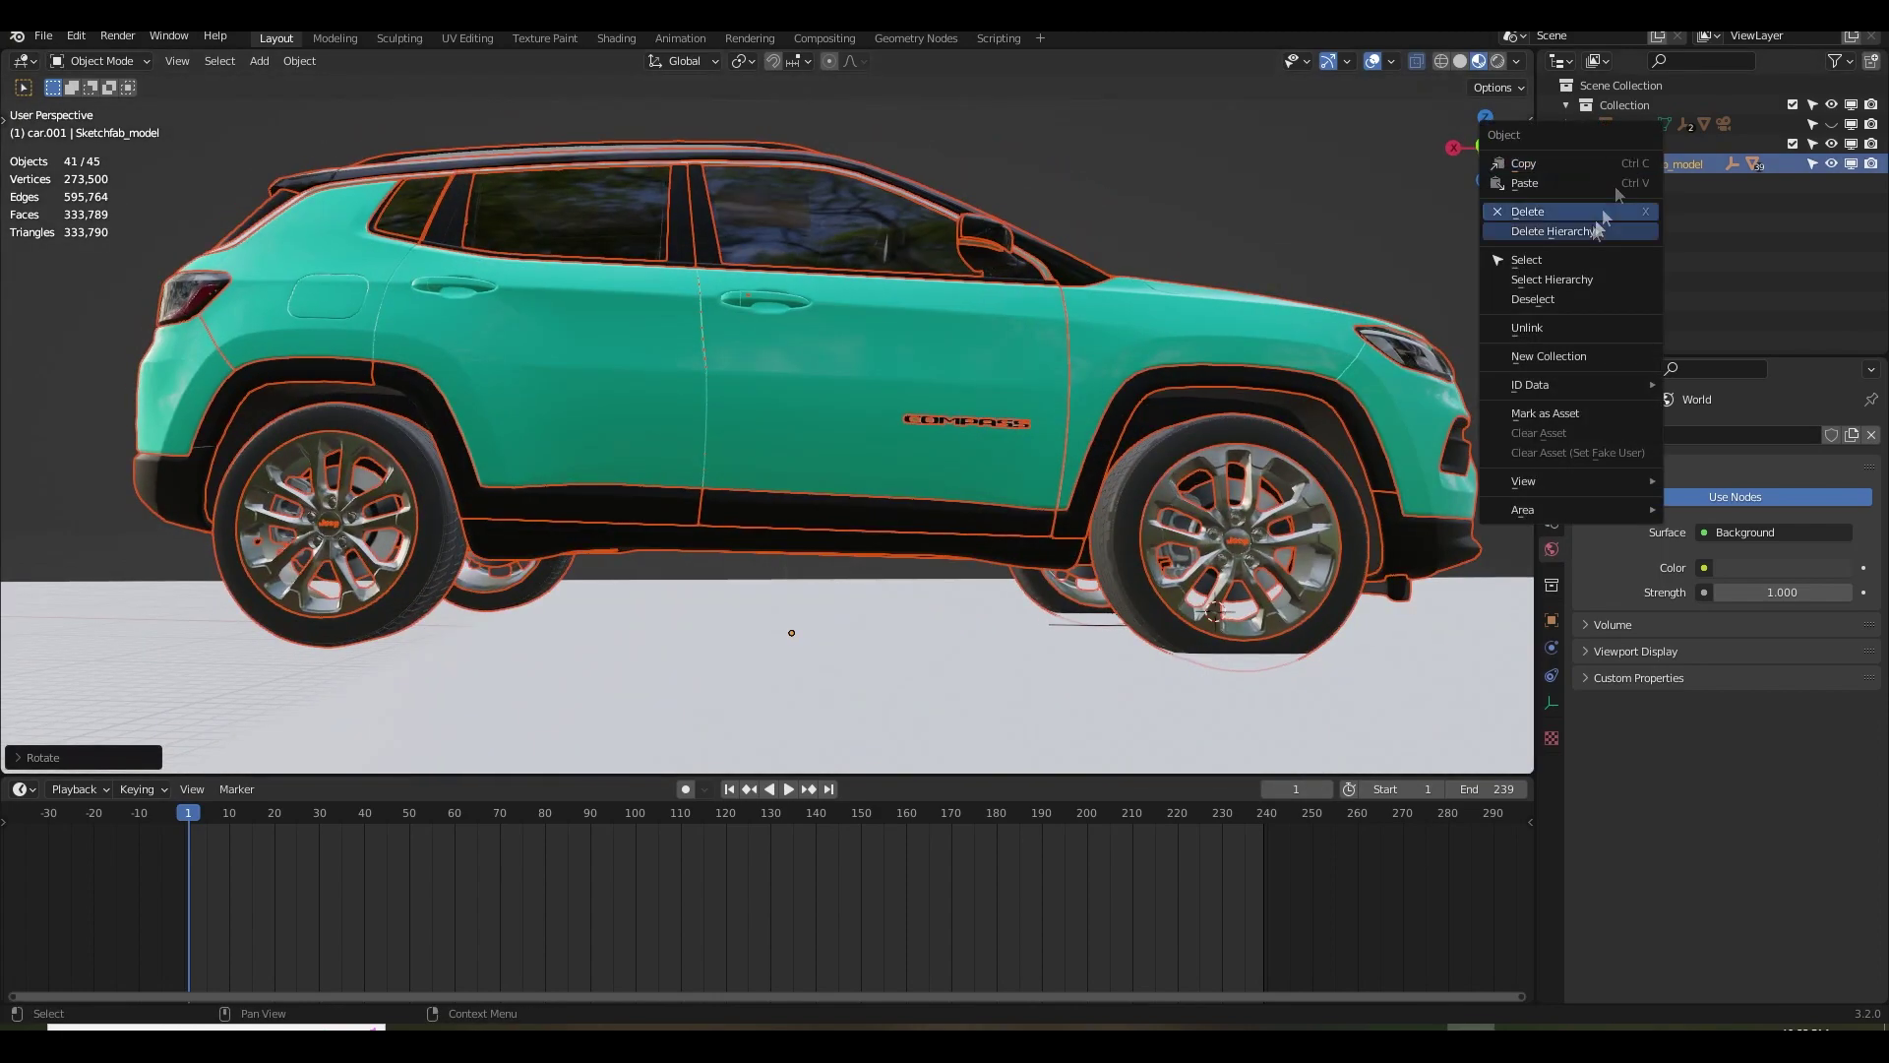
click(1585, 277)
key(r)
key(y)
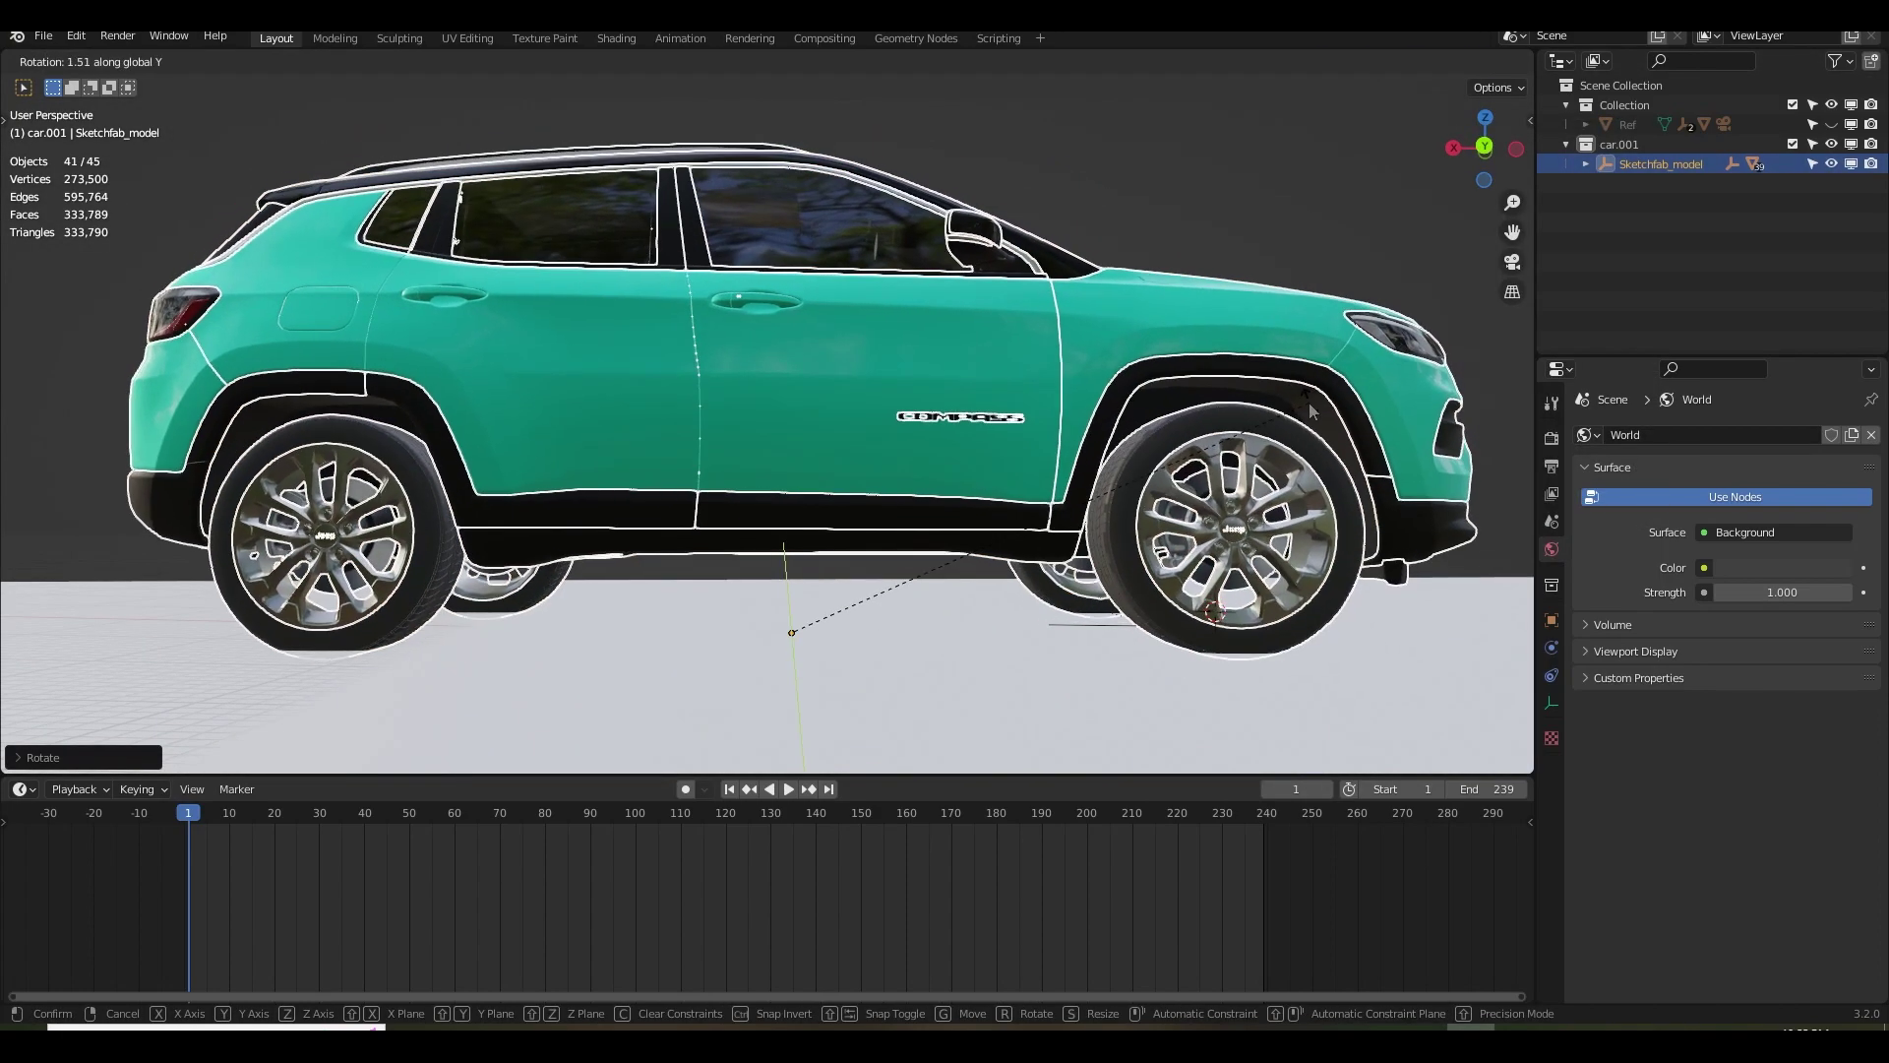
click(1309, 403)
Adjust the car's height along global Z so its wheels sit on the ground plane.
key(g)
key(z)
click(1307, 393)
key(t)
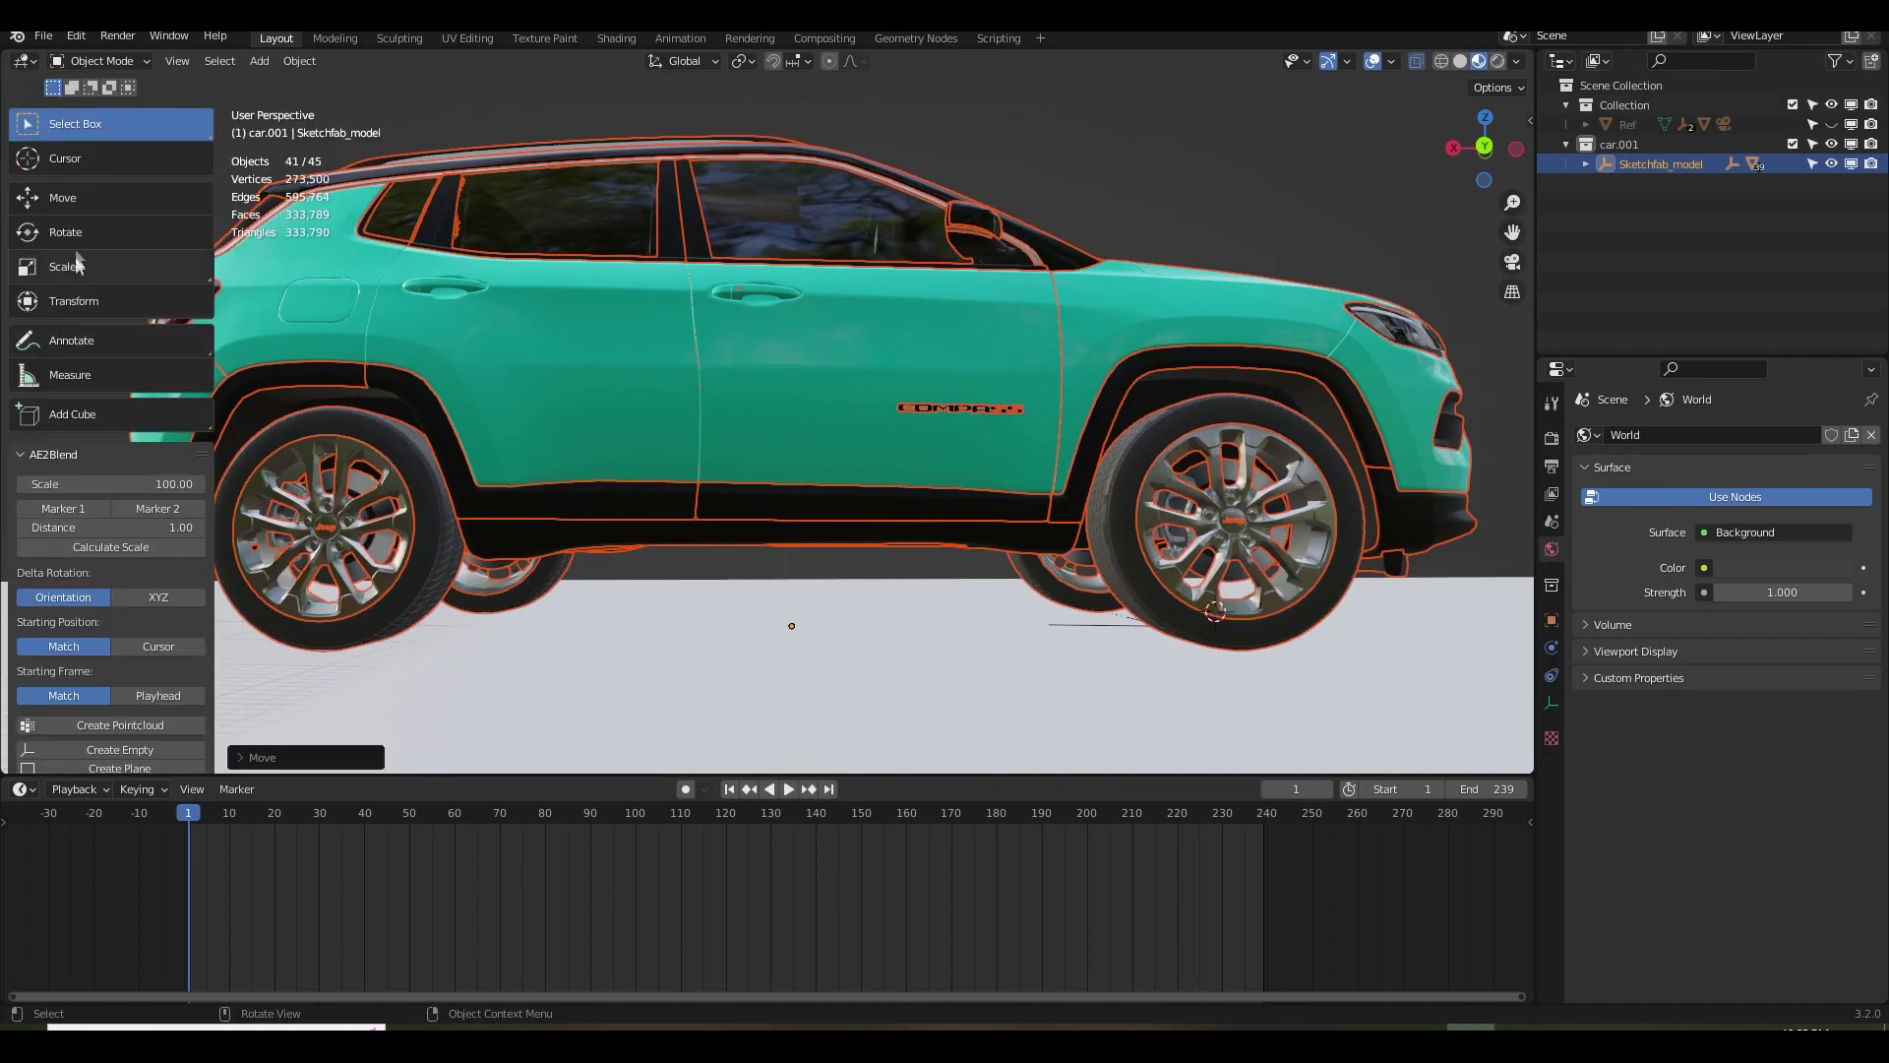
click(80, 263)
key(t)
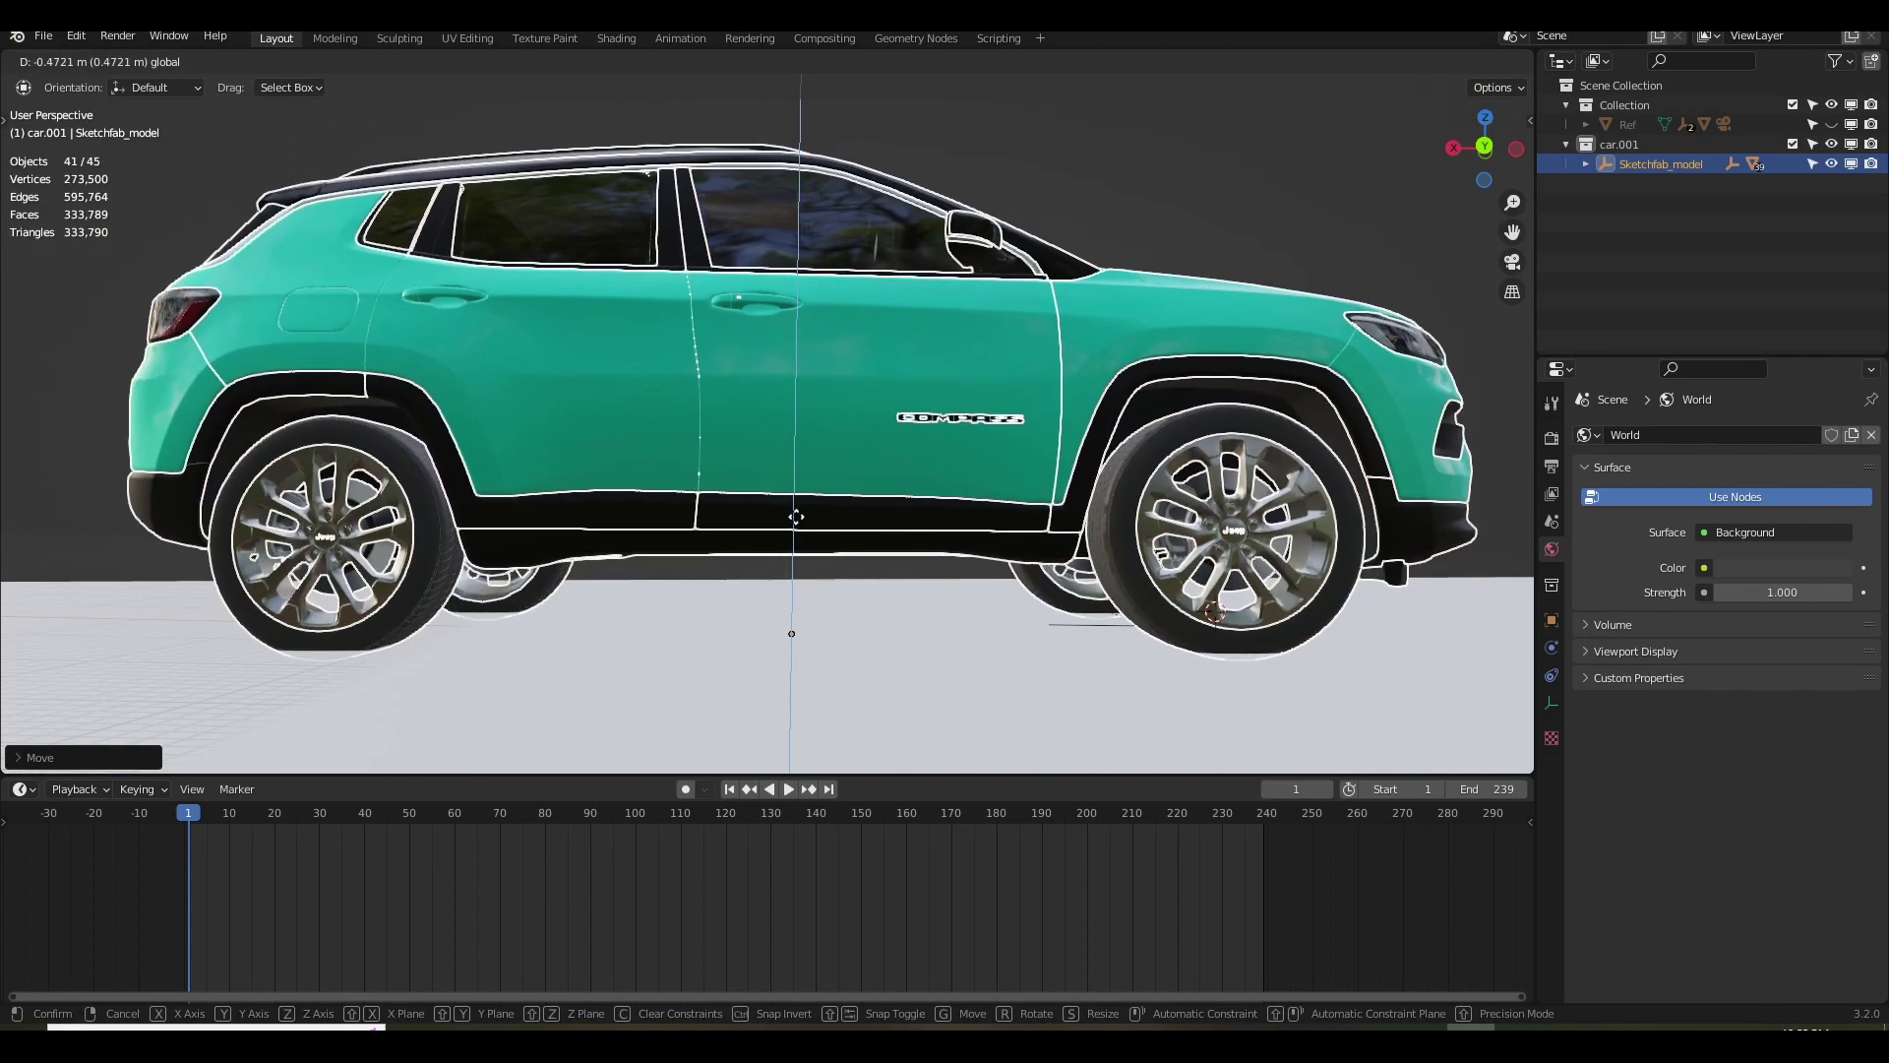
Play the animation through the camera view to check that the deselected car sticks to the road, stopping at frame 114.
key(KP_0)
click(779, 789)
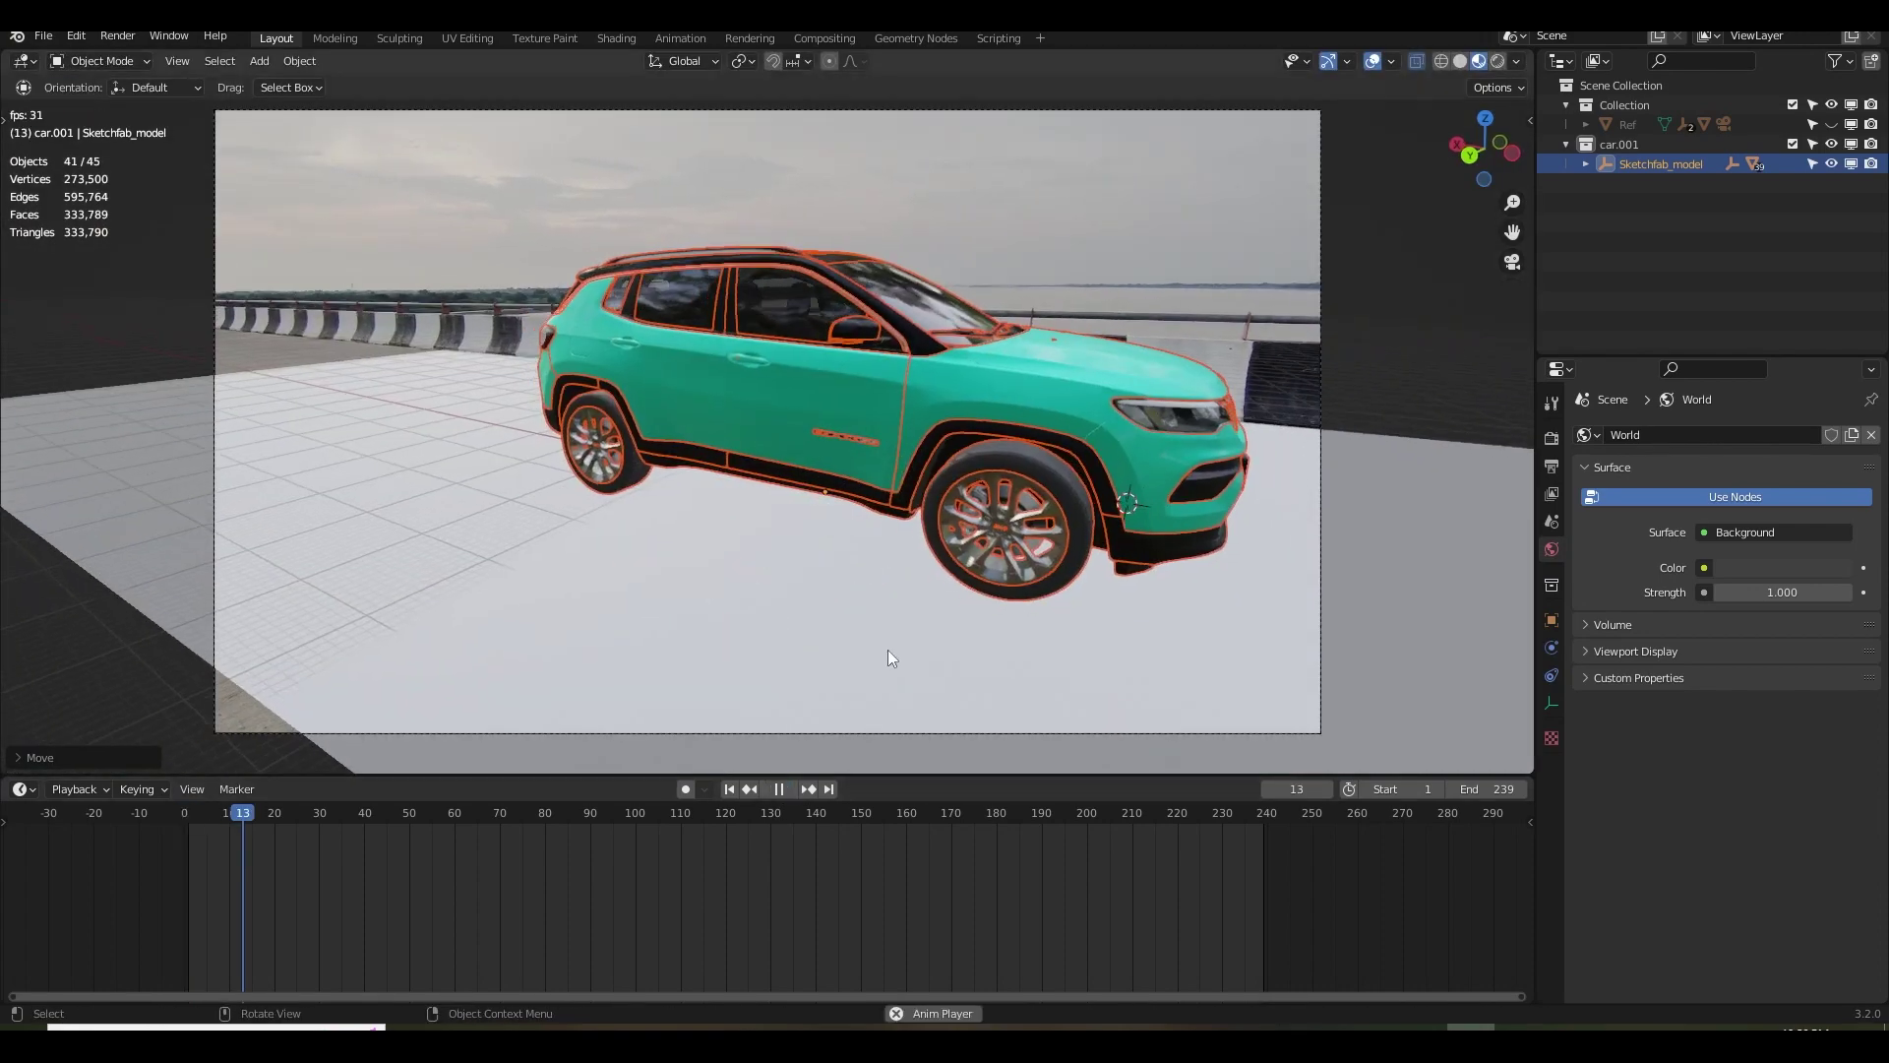
click(1209, 230)
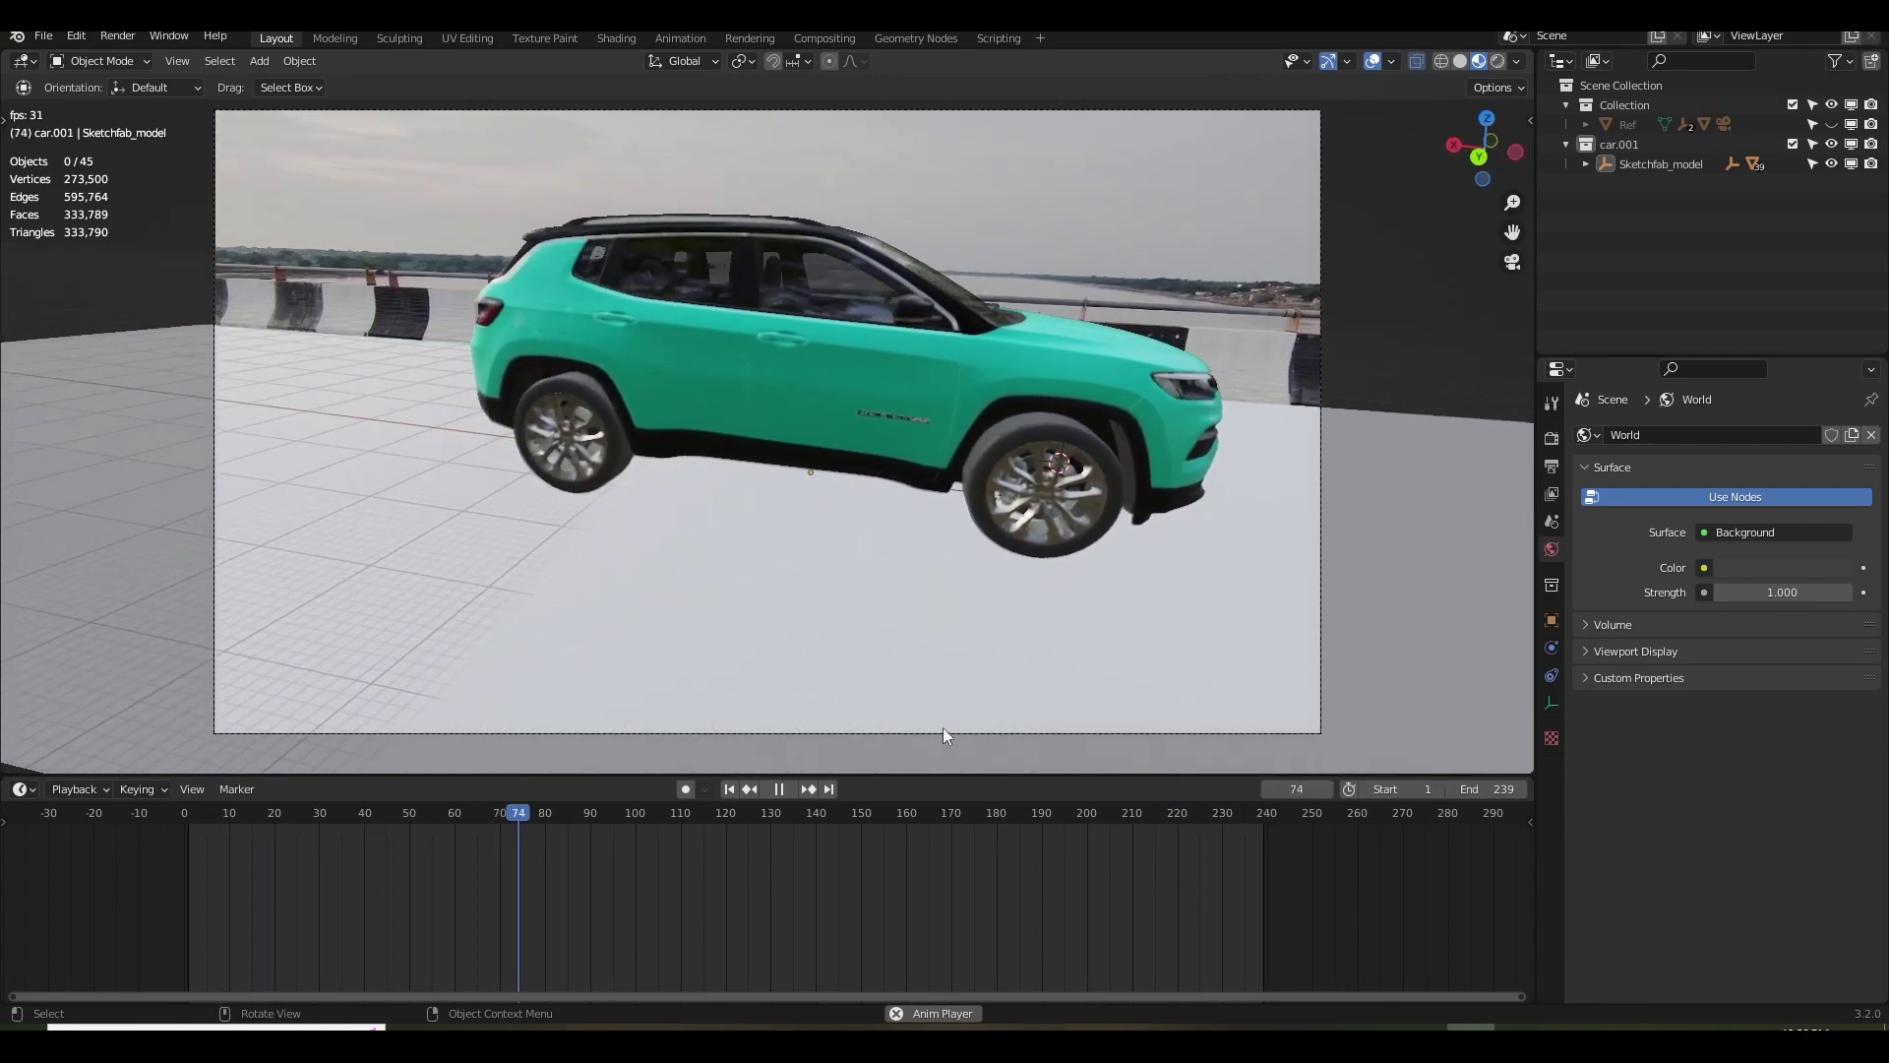
click(778, 788)
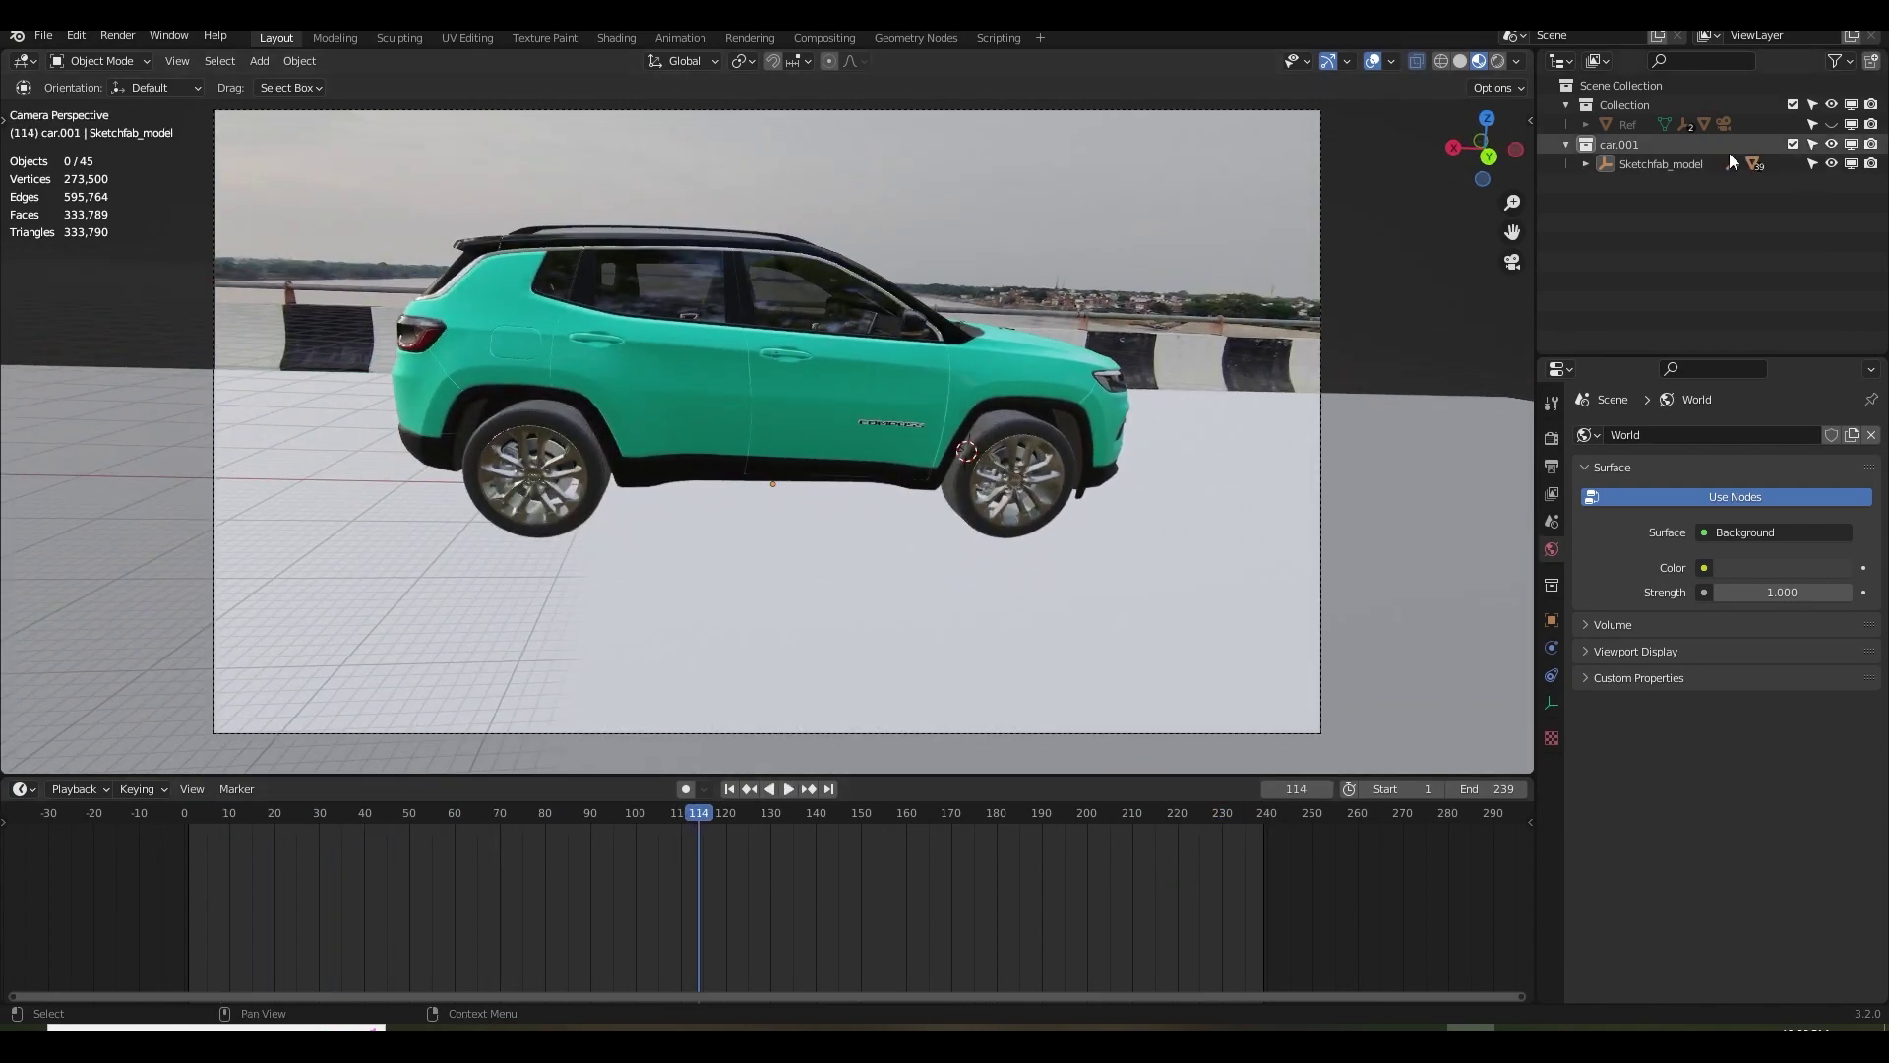
Select the whole Sketchfab_model hierarchy and scale the car up by about 1.1 in the camera view.
right_click(1650, 162)
click(1637, 191)
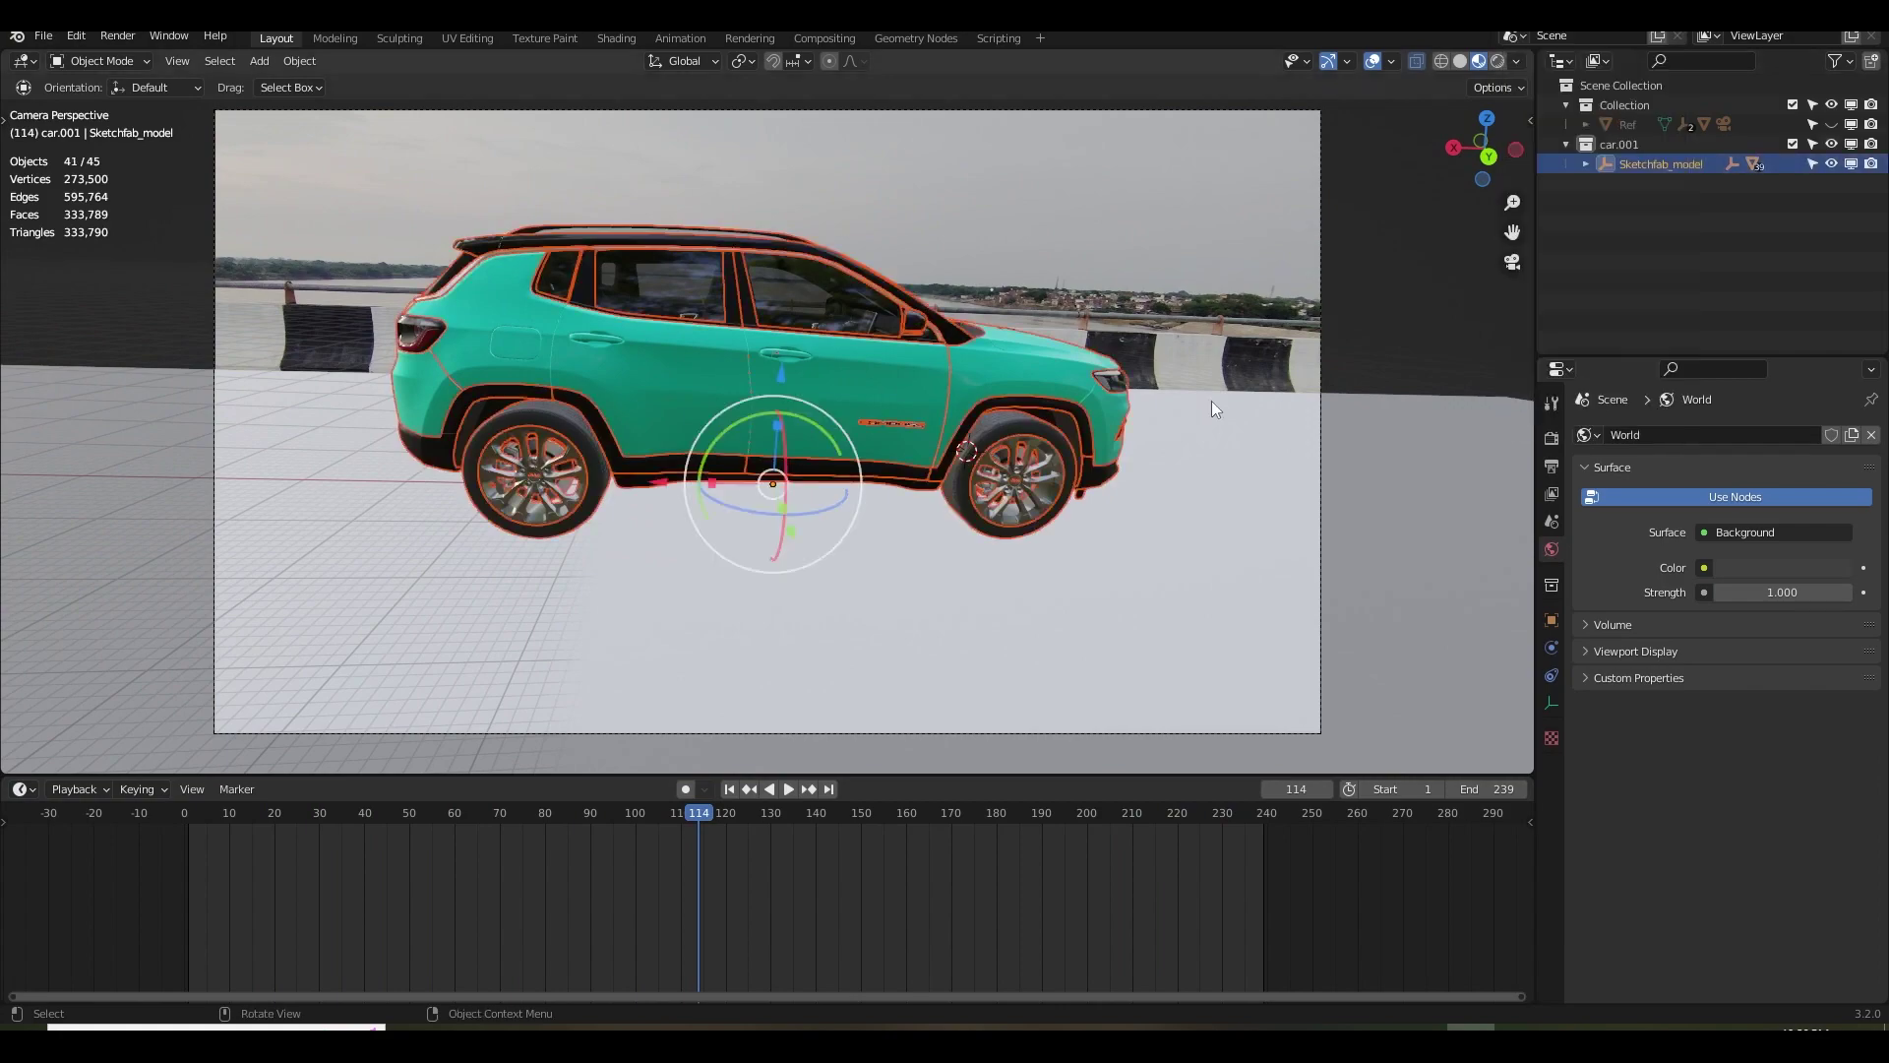
key(s)
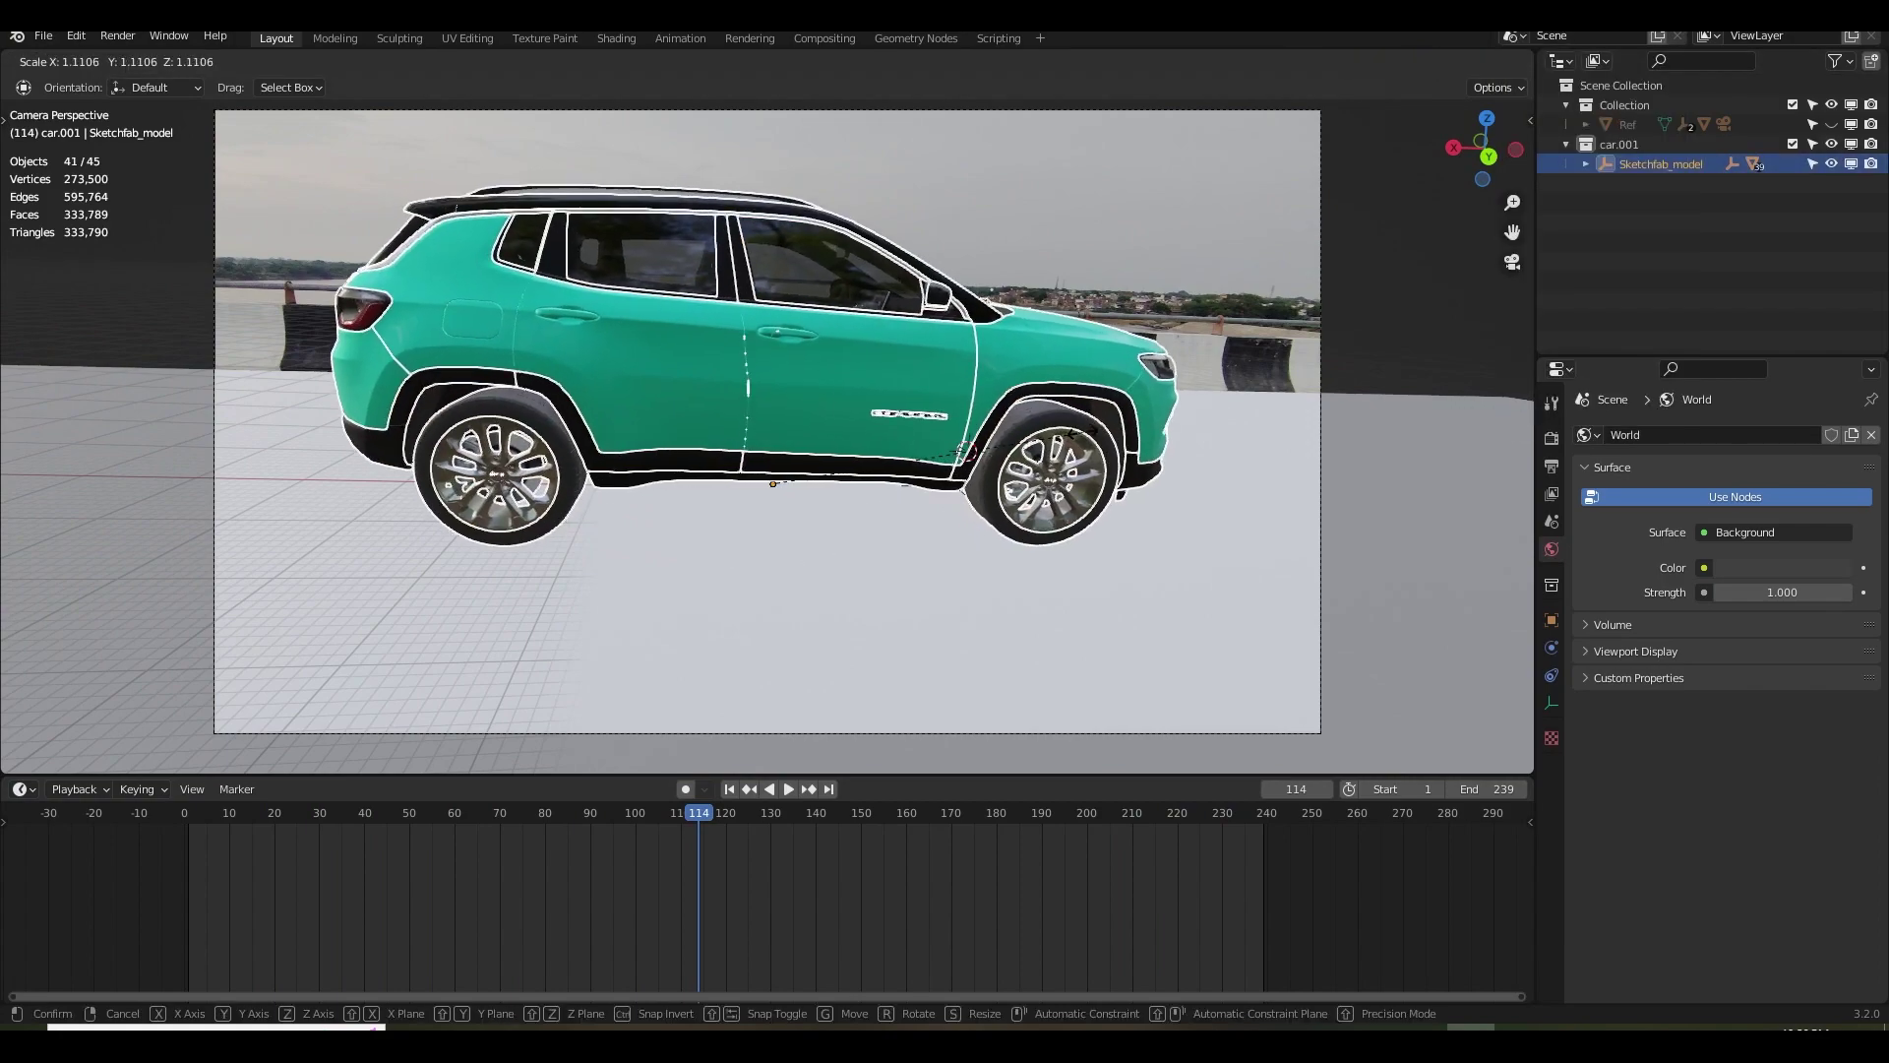
click(1082, 431)
Shift the car along global Y on the road plane, deselect it and check its placement through the camera.
middle_drag(1055, 446, 1239, 486)
scroll(1143, 470, down, 6)
key(g)
key(y)
click(1289, 457)
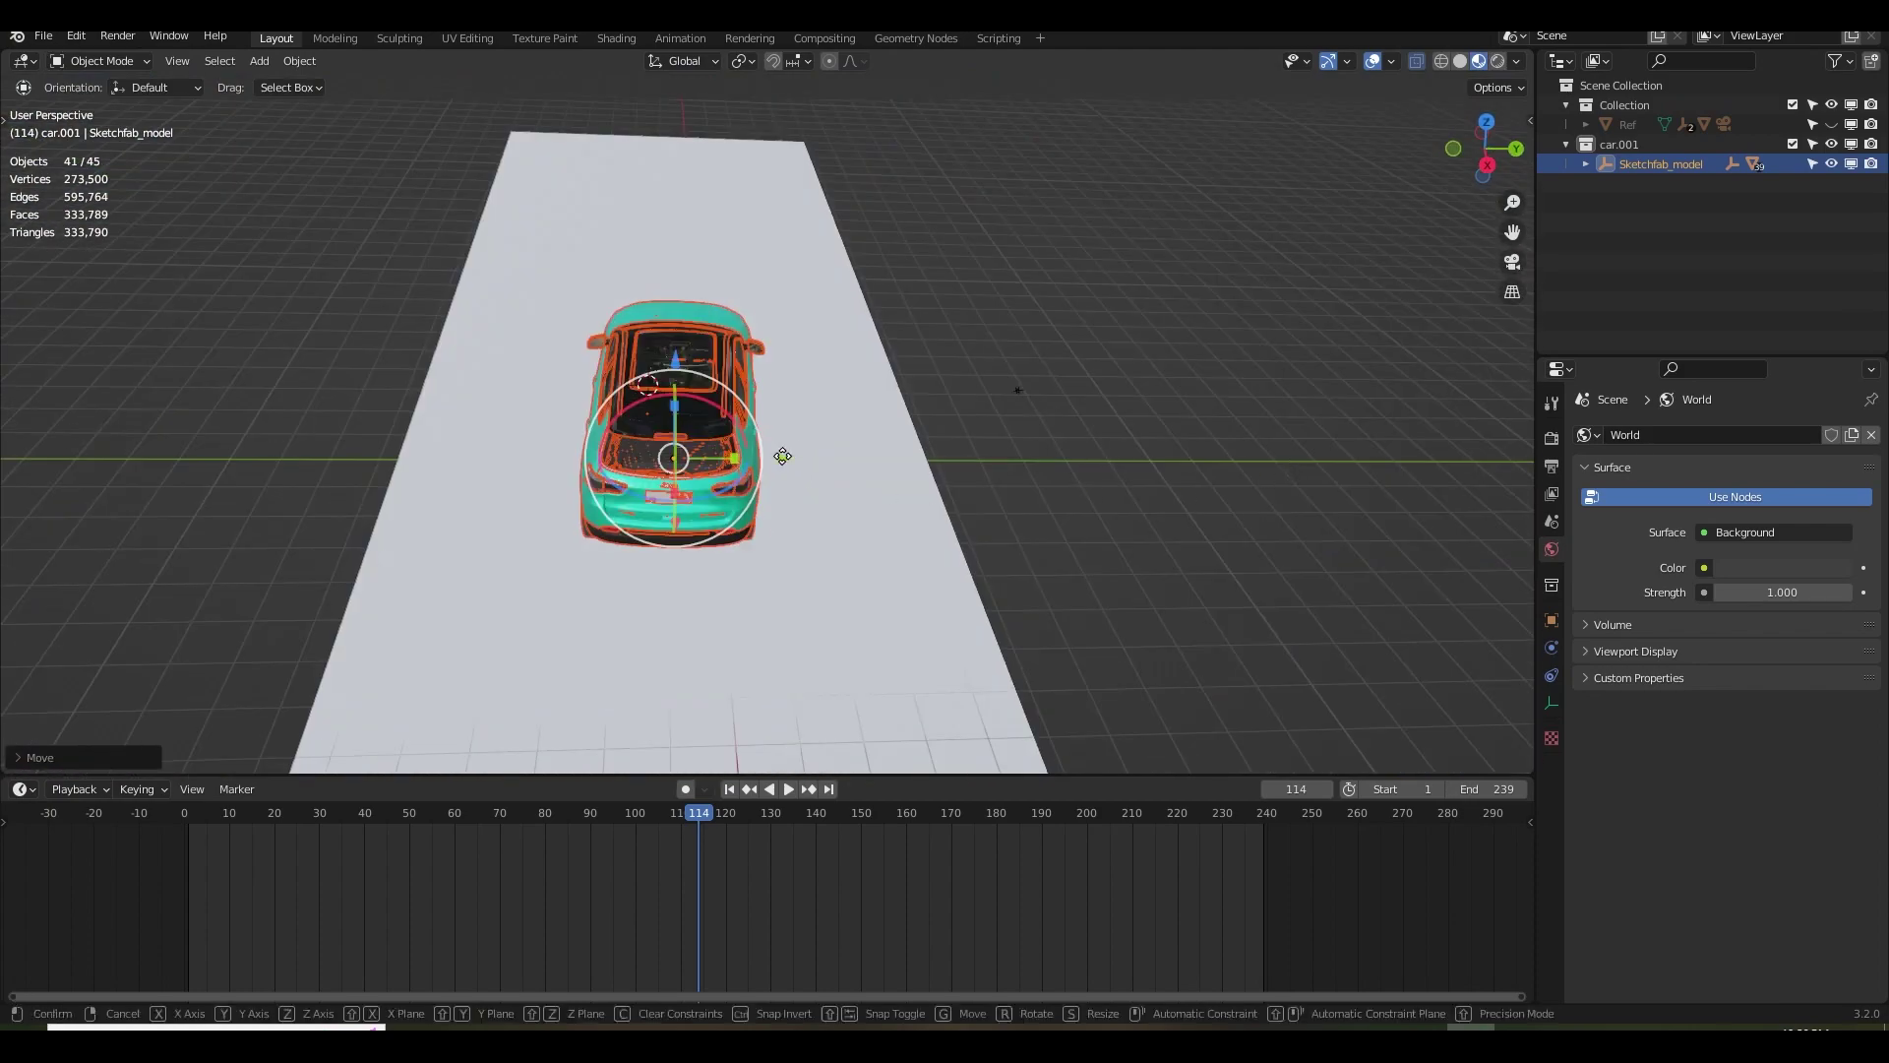
drag(783, 459, 812, 459)
click(1582, 281)
click(1516, 263)
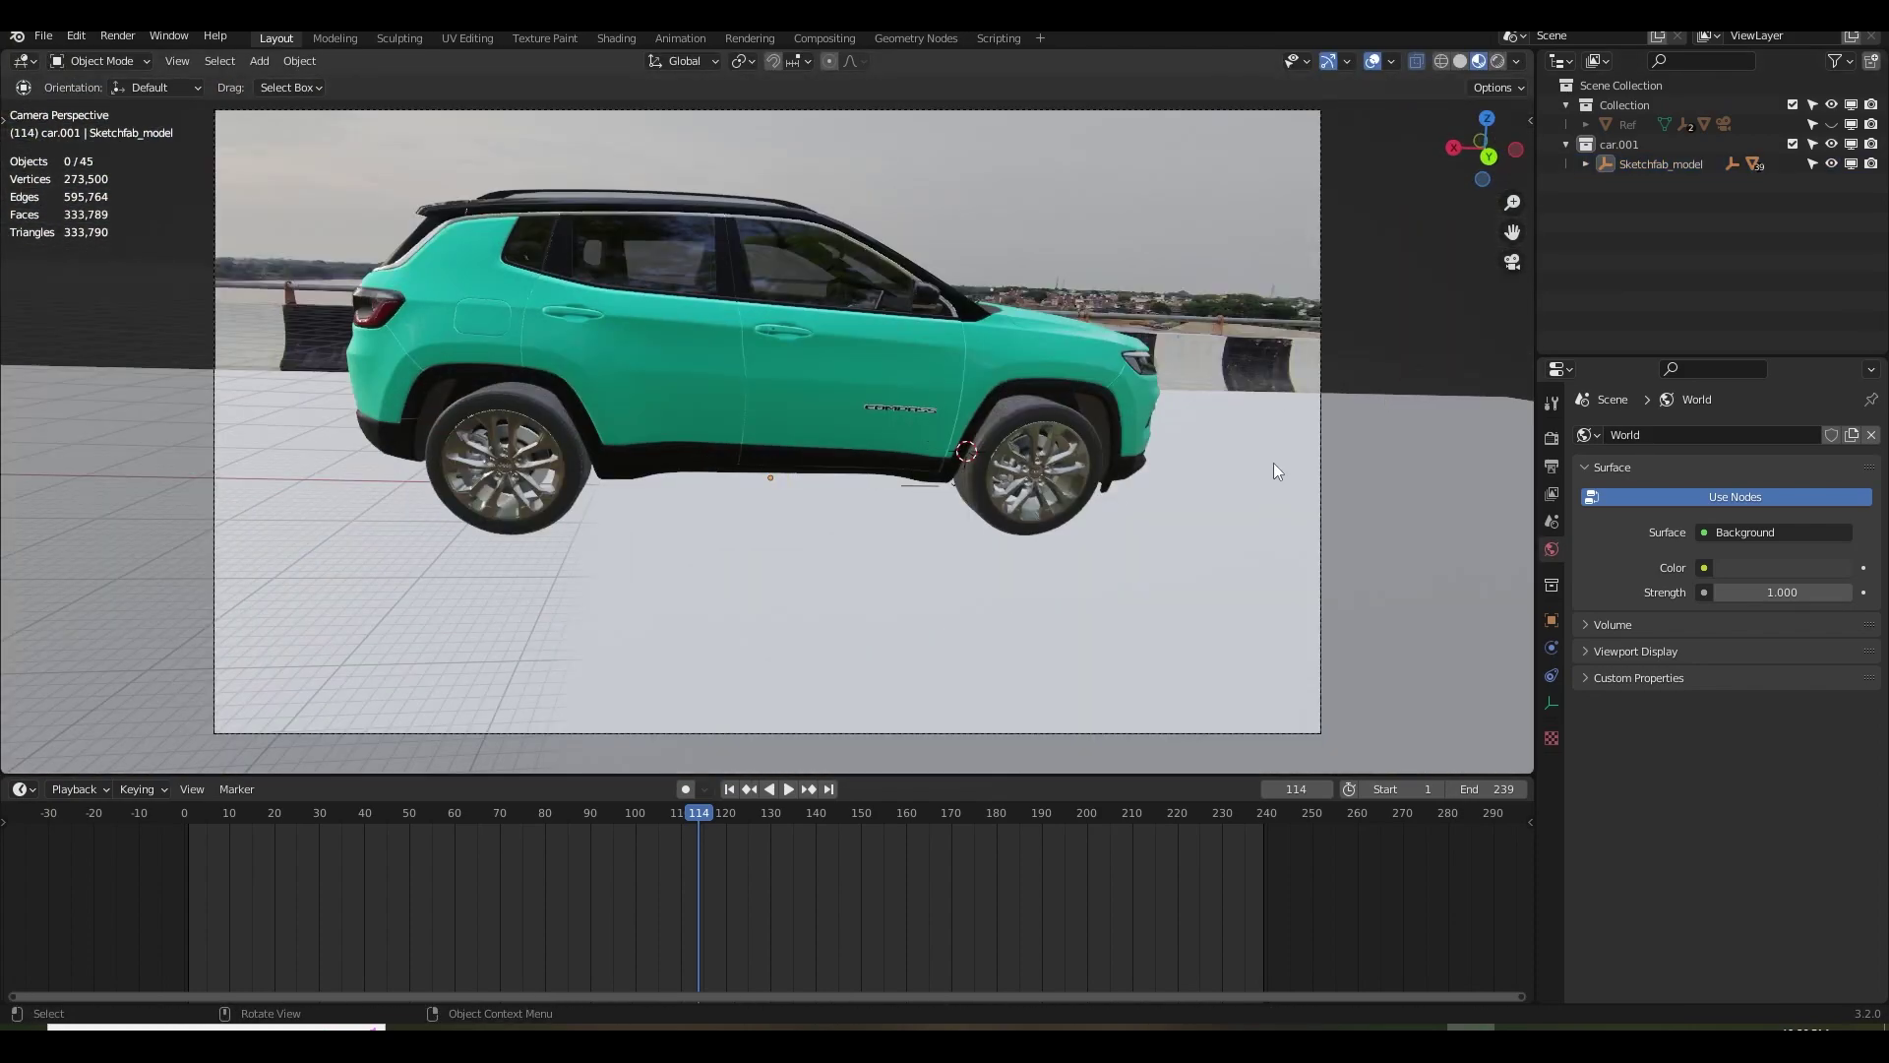
drag(771, 810, 775, 810)
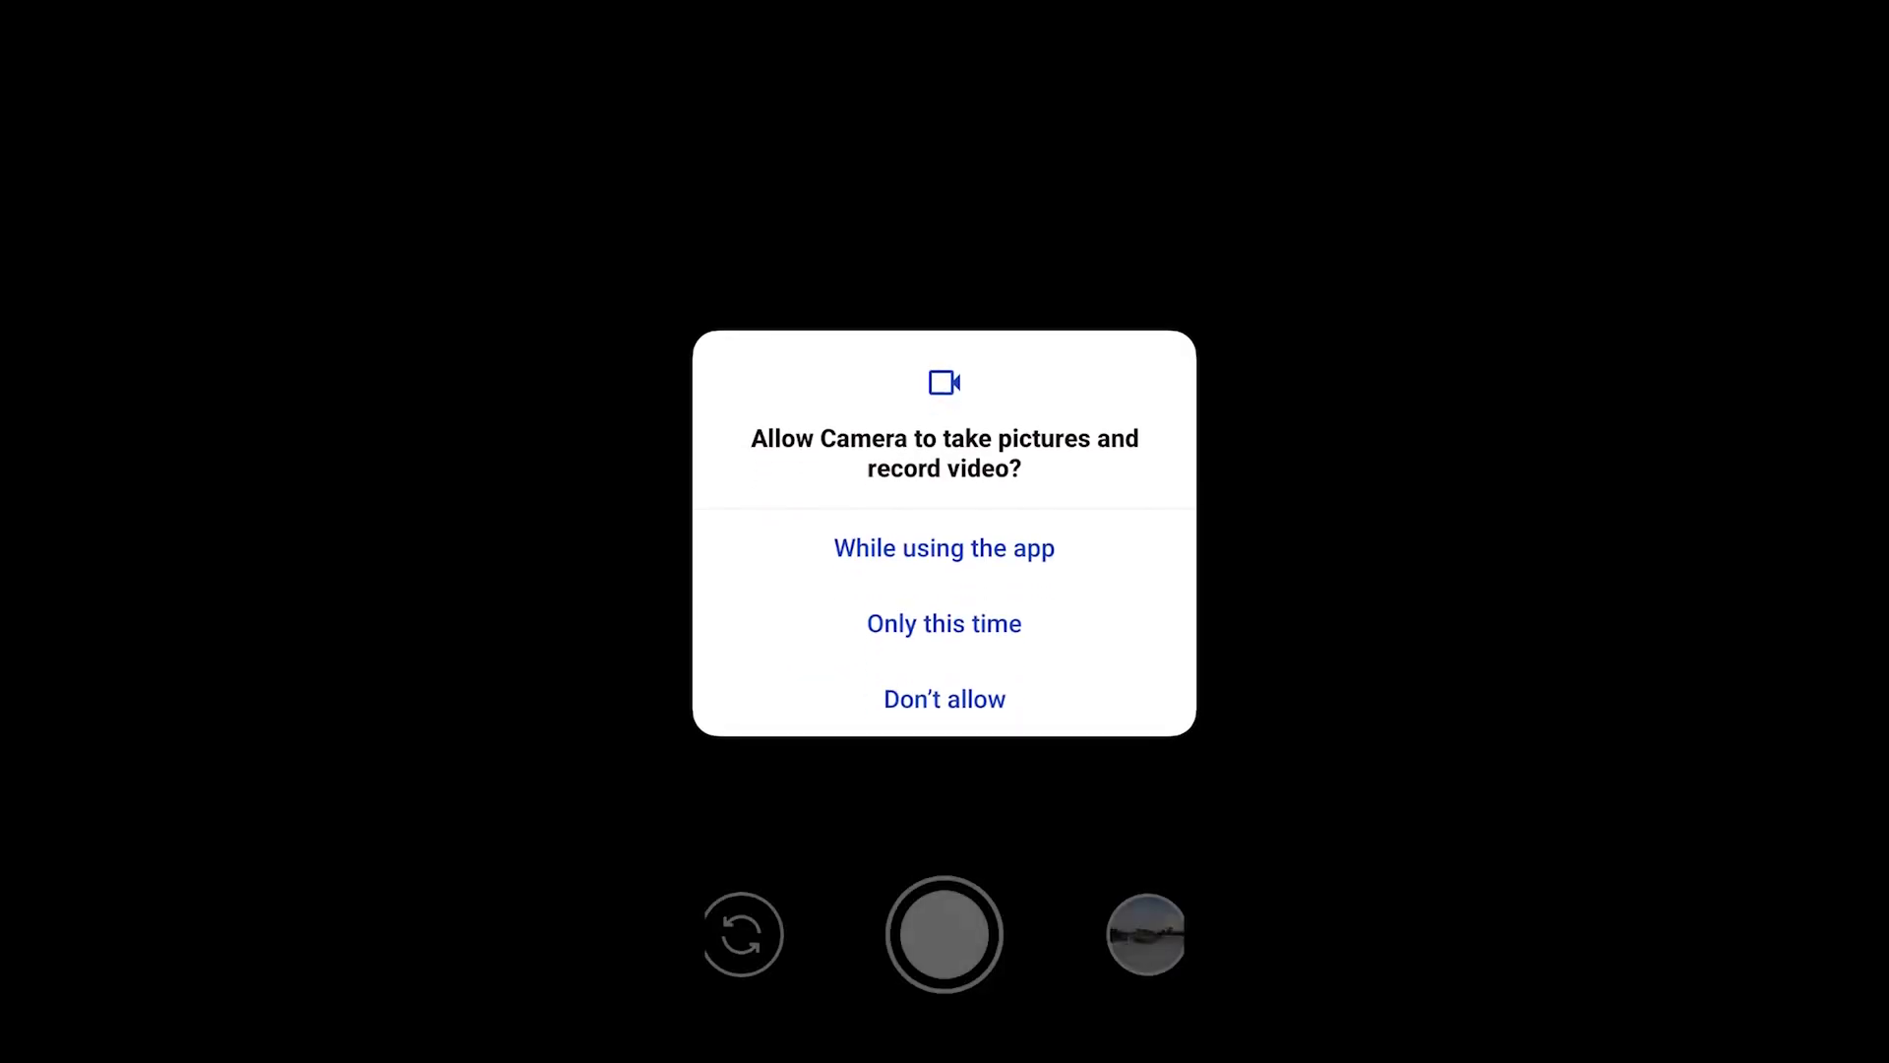
Switch to the phone's Camera app, answer the permission request and capture a Photo Sphere of the bridge surroundings.
click(999, 630)
click(1048, 625)
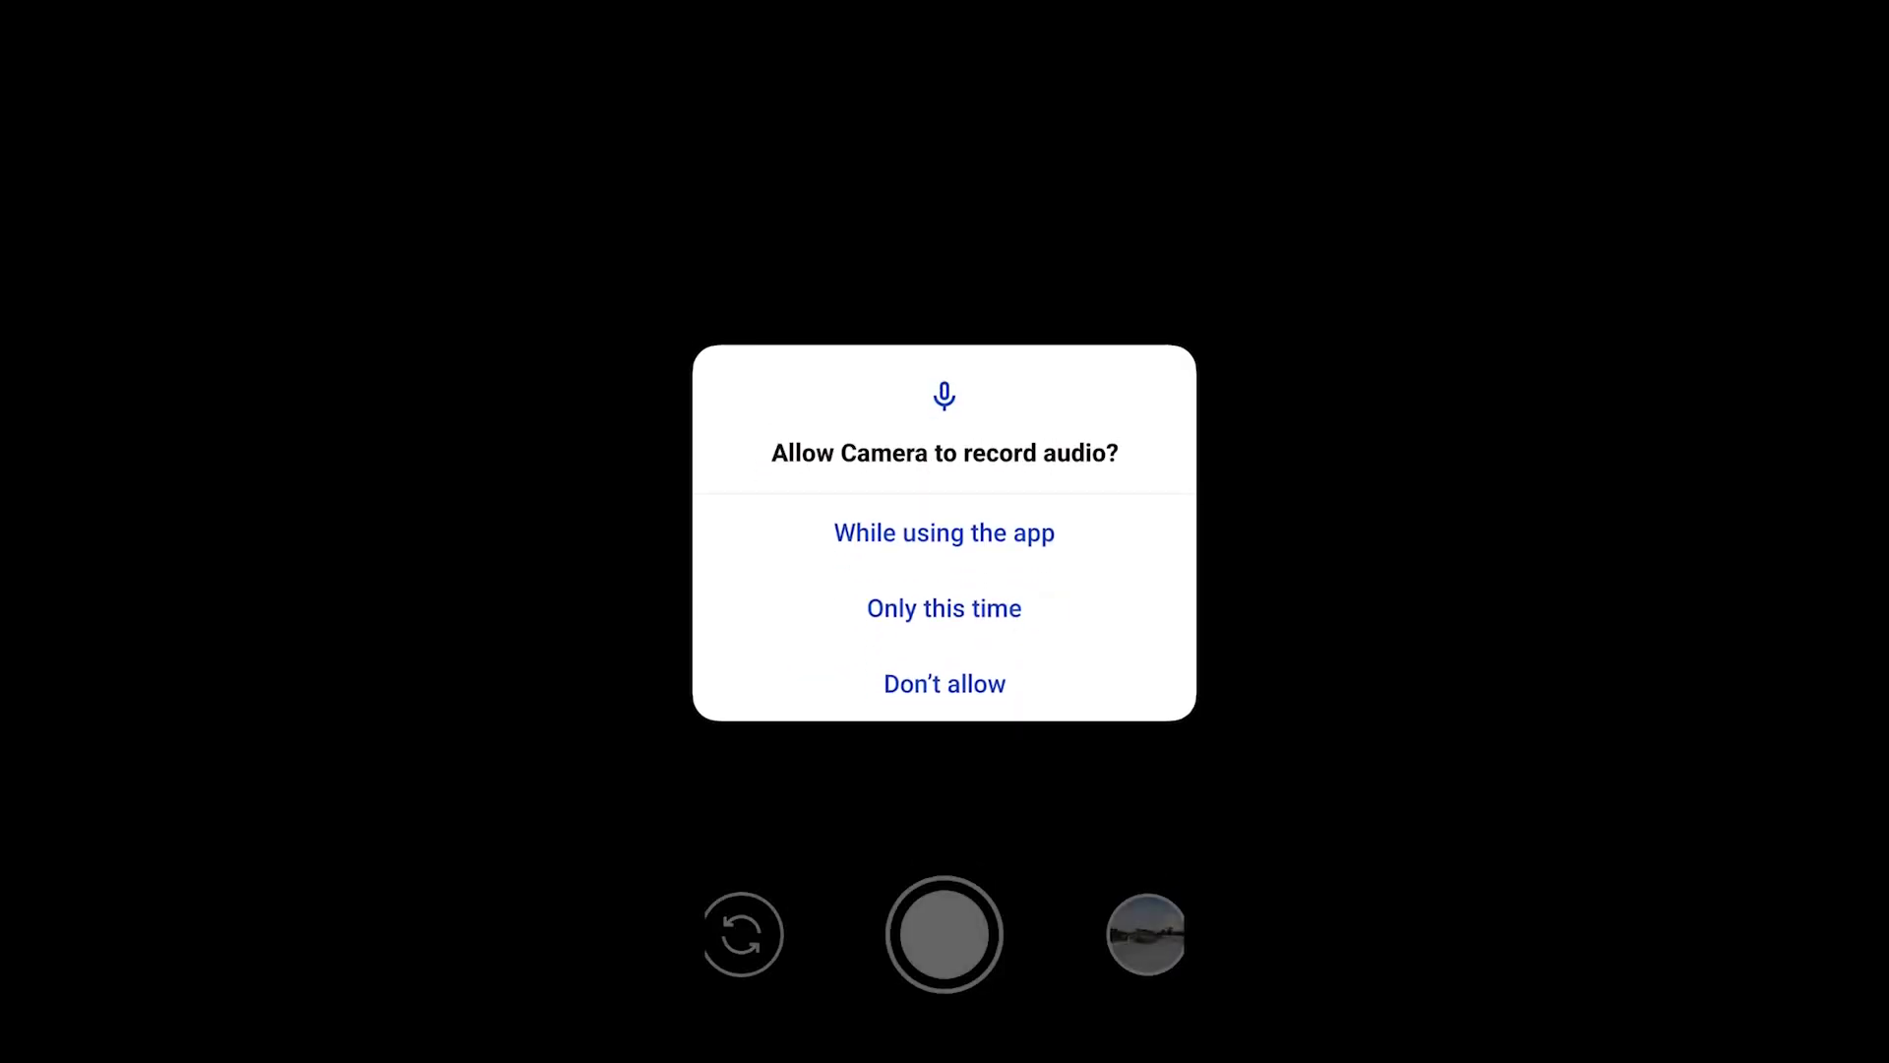
click(1072, 618)
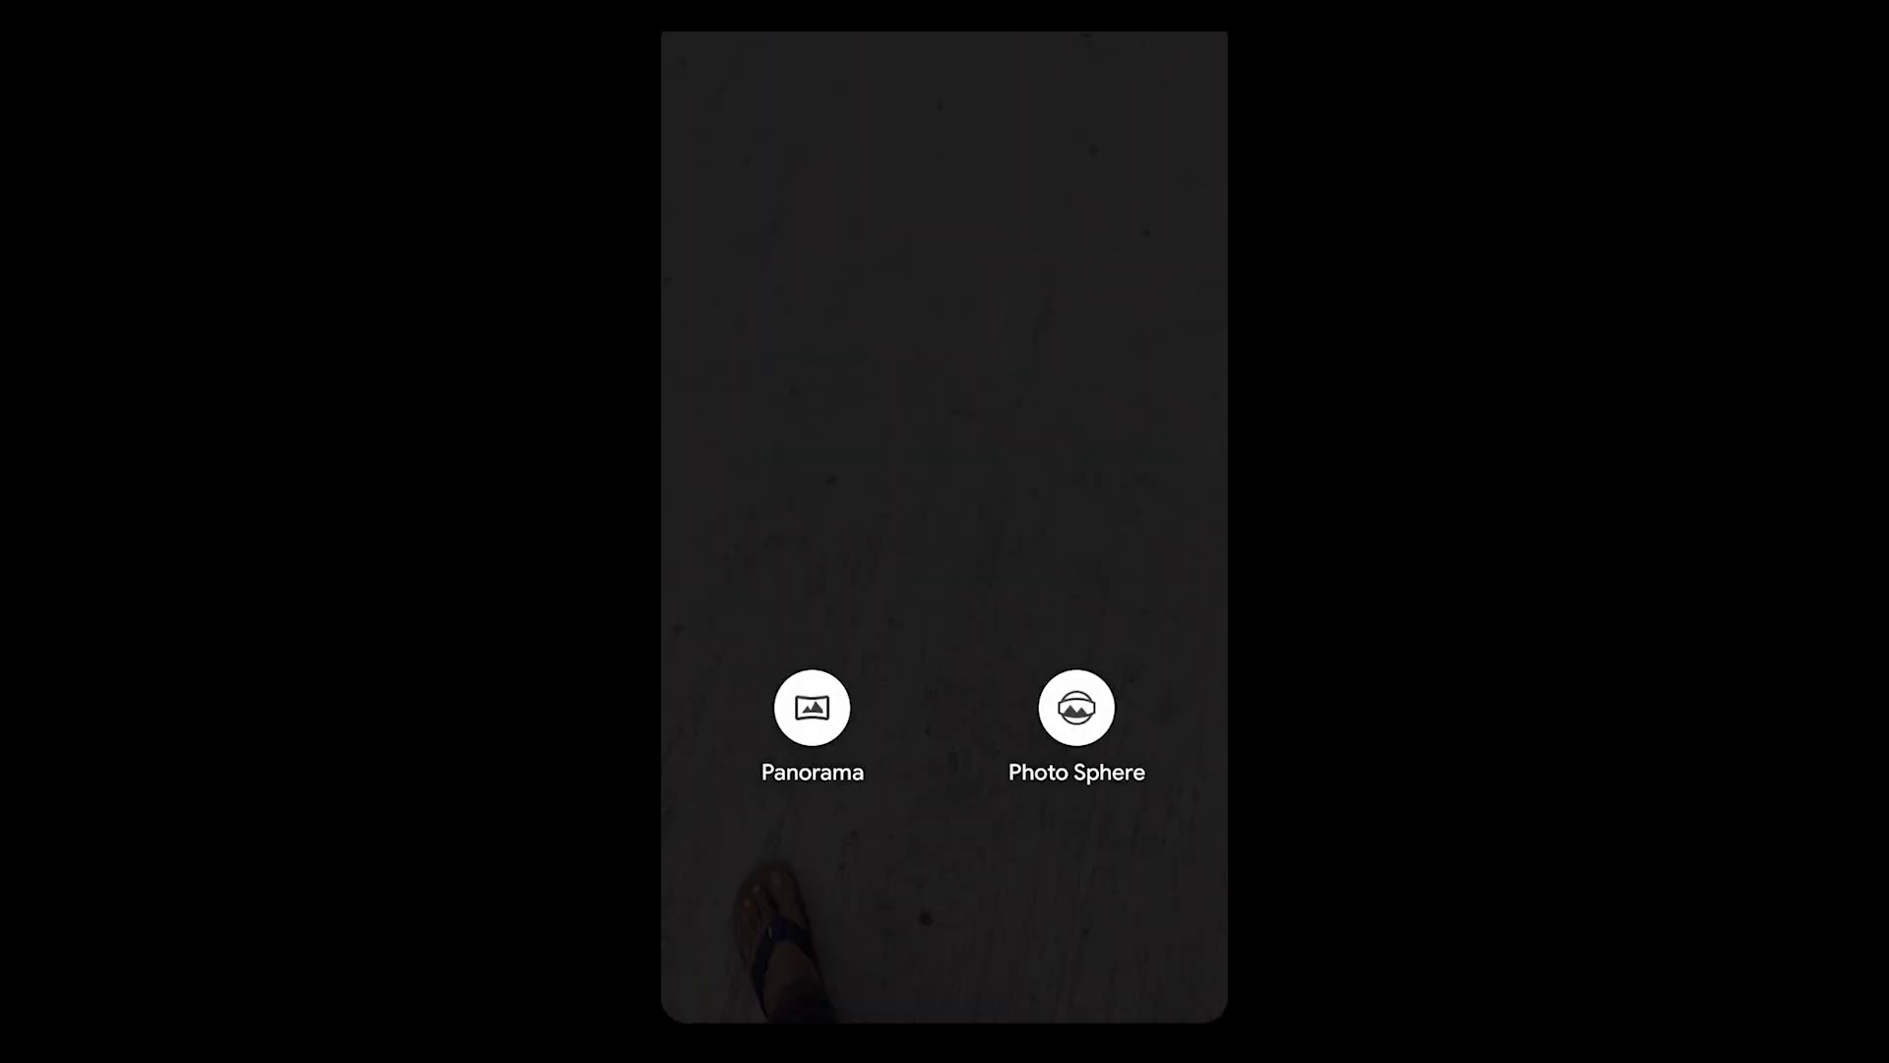
click(1076, 709)
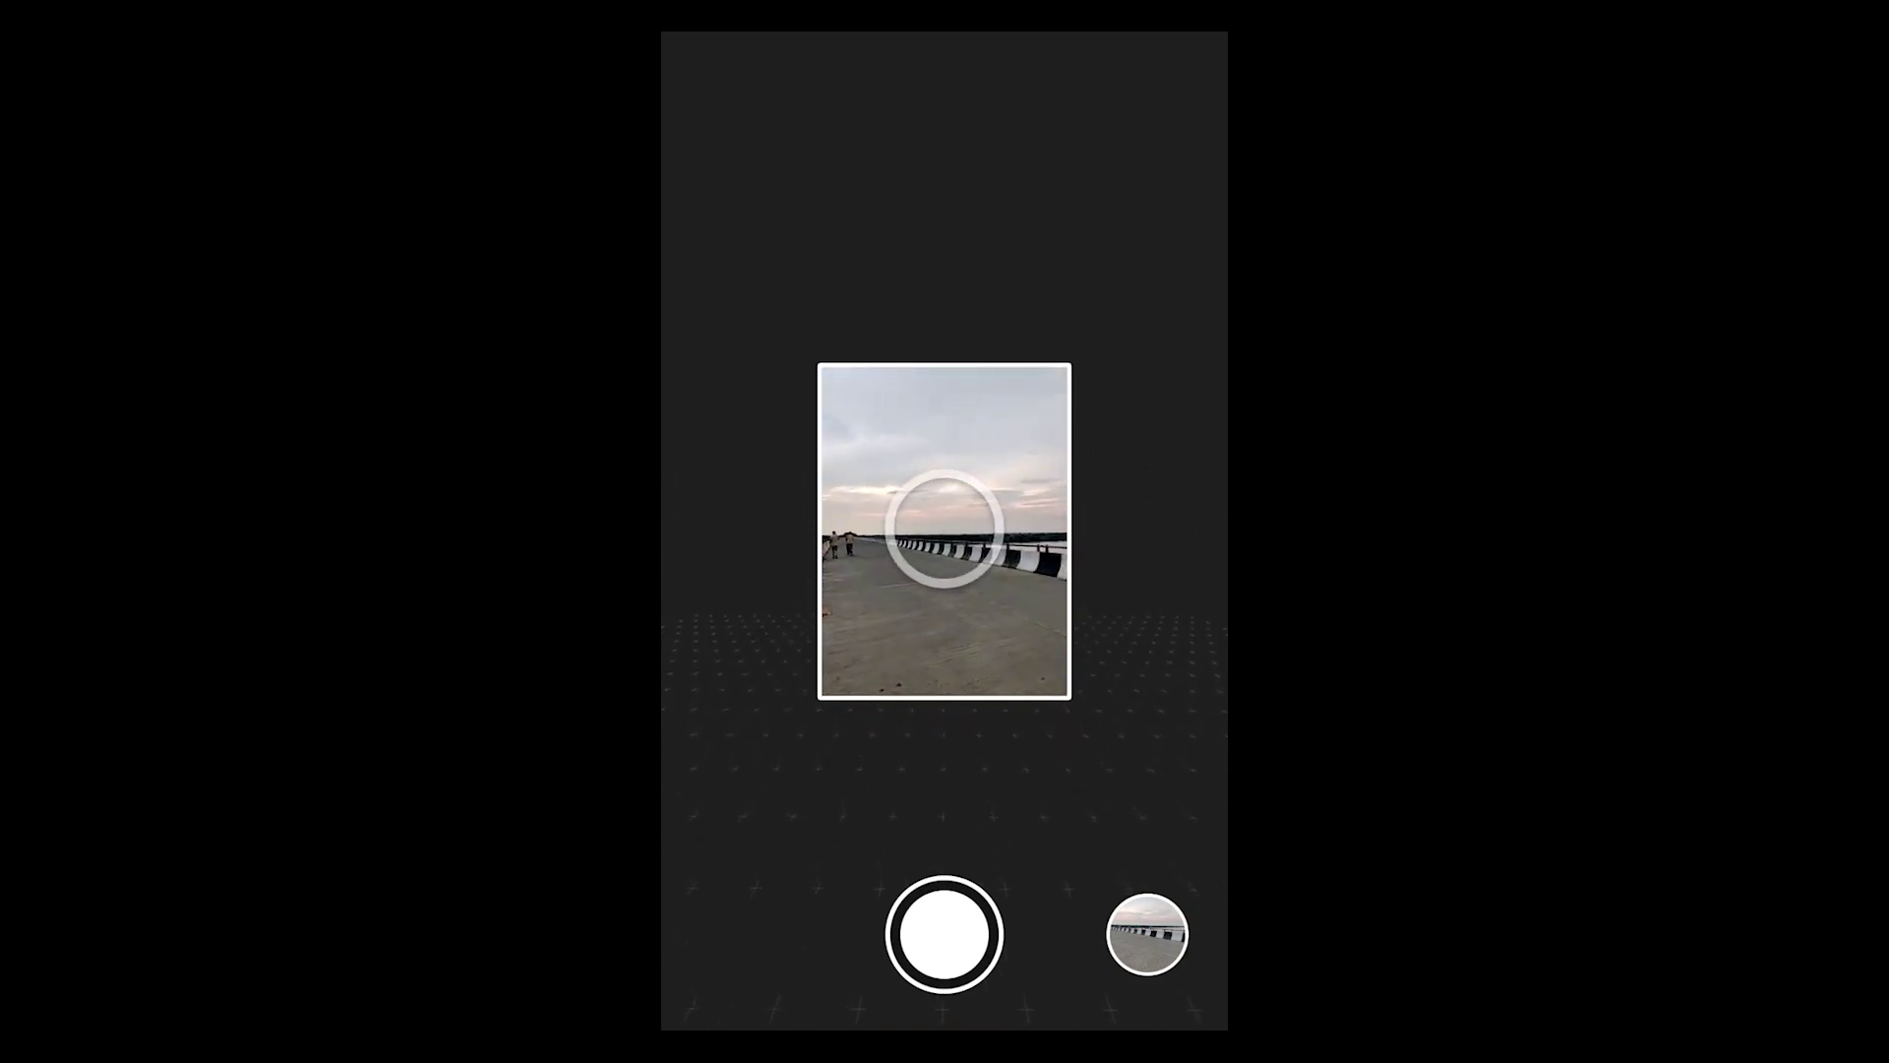
click(950, 896)
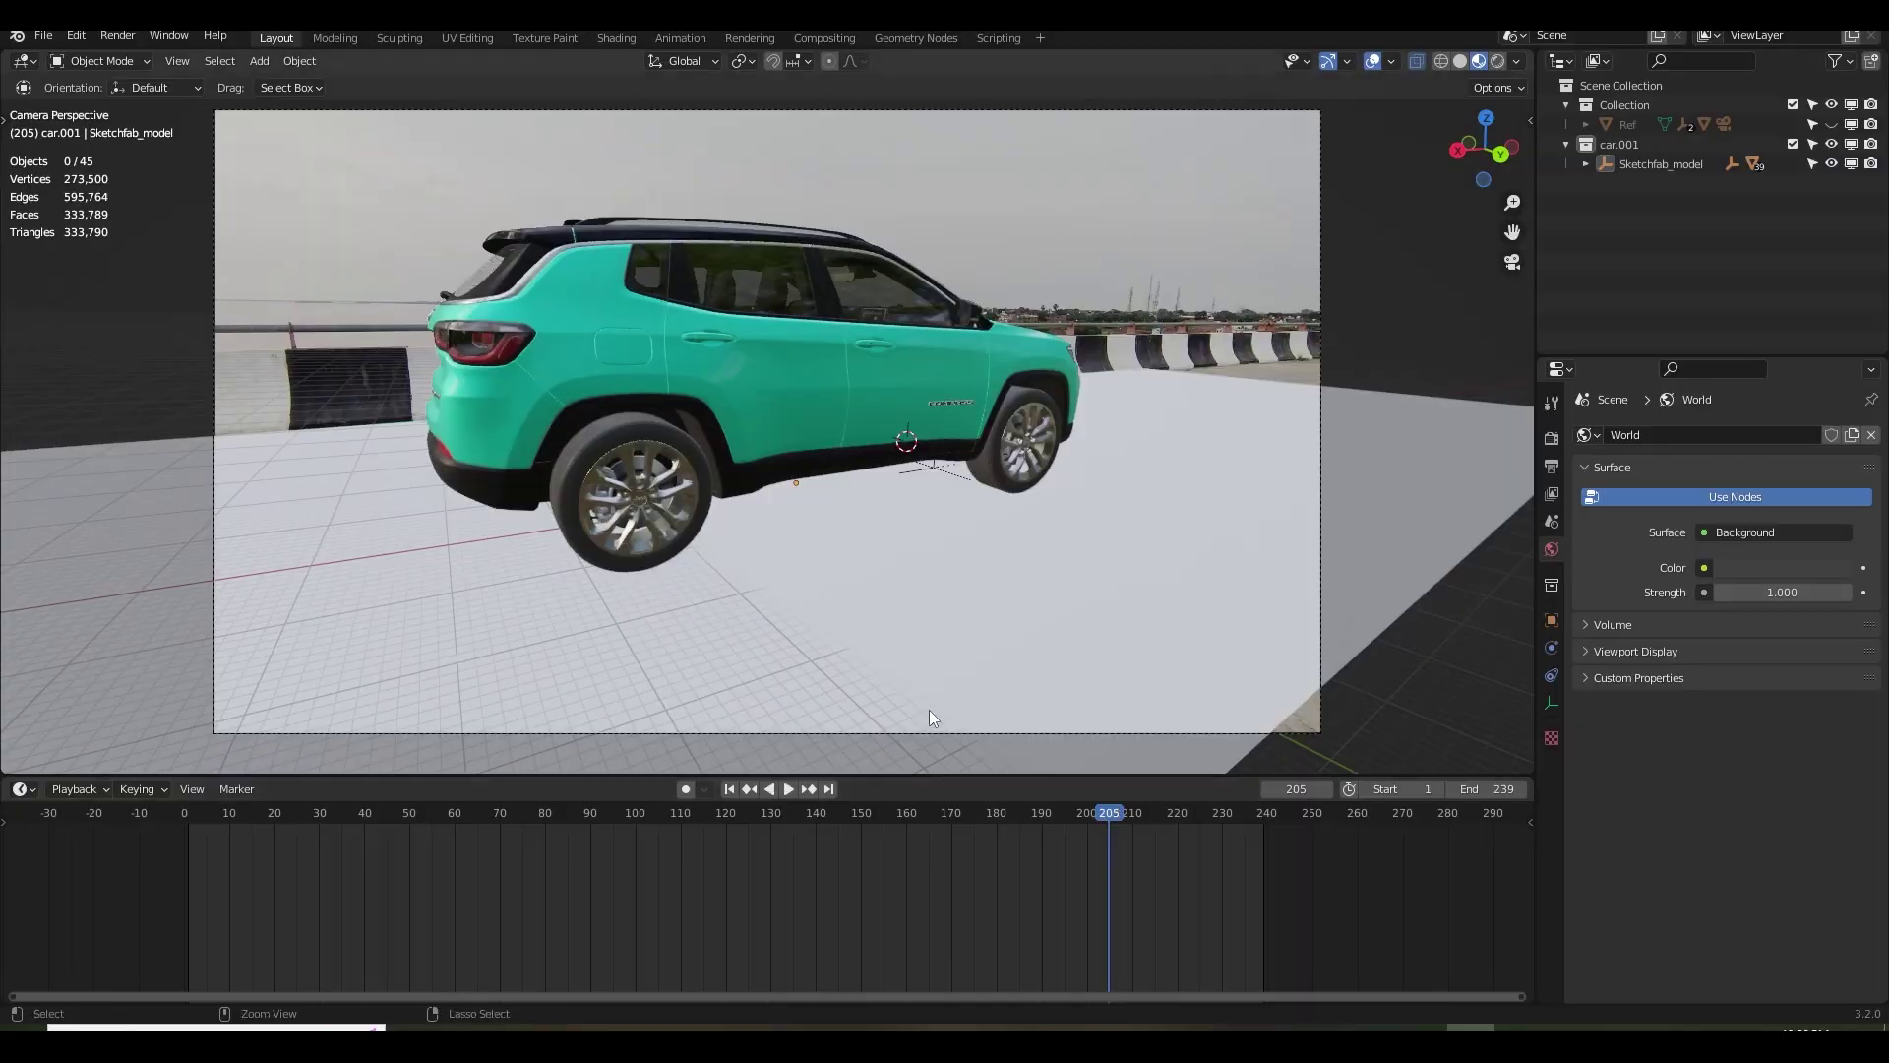
Switch to Blender's rendered viewport shading and set the render engine to Cycles using GPU Compute.
click(1496, 62)
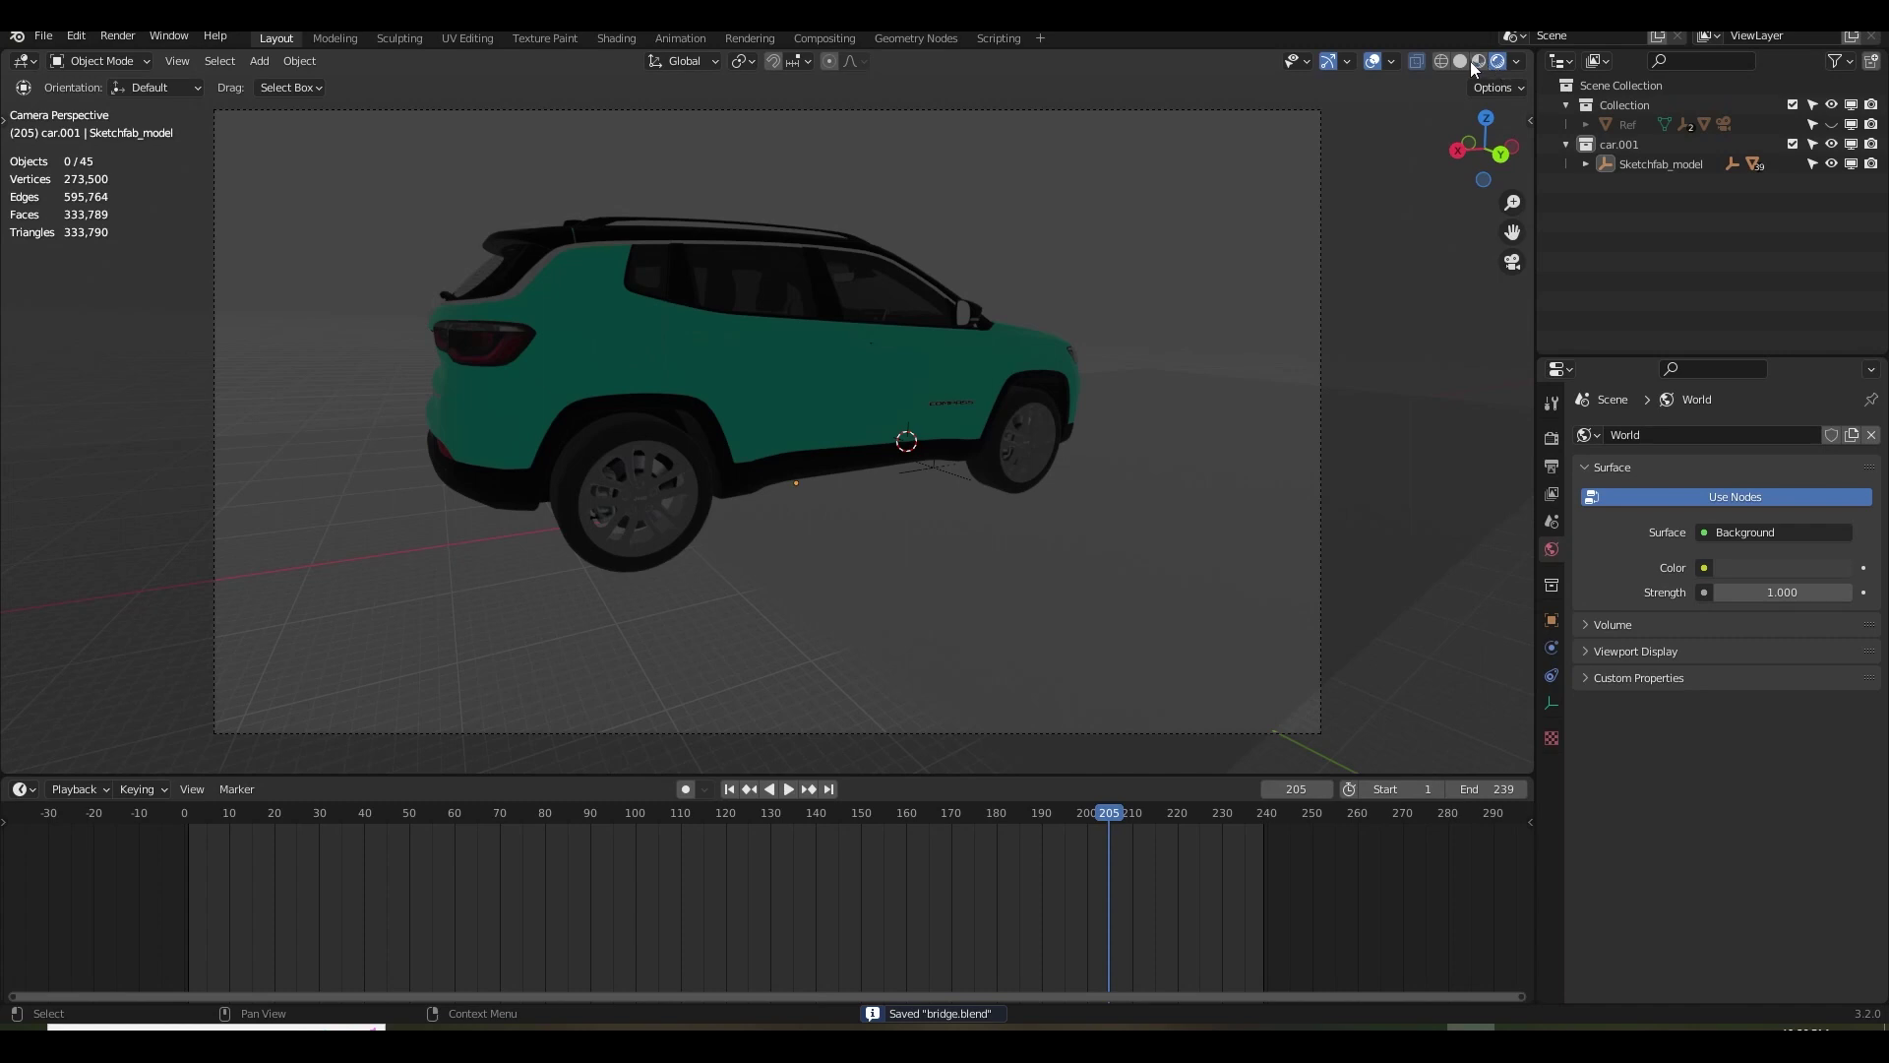
click(1553, 439)
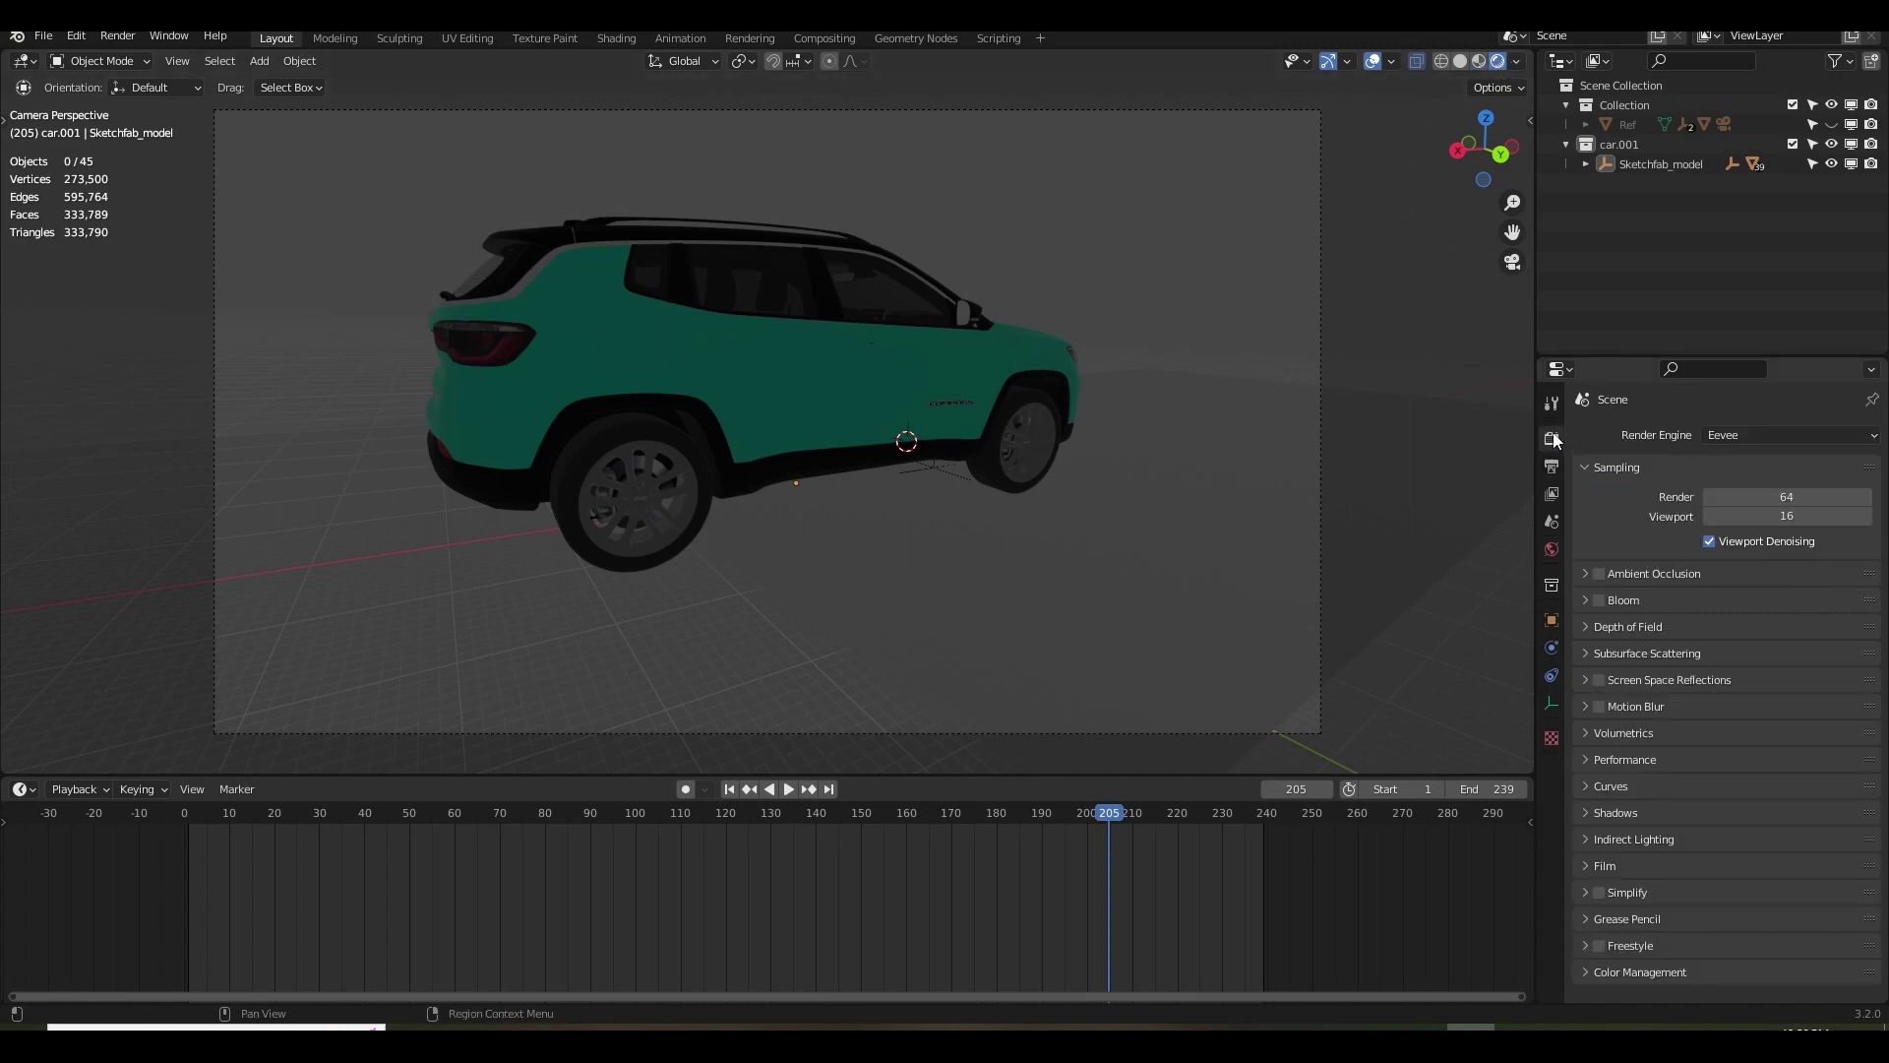
click(1789, 433)
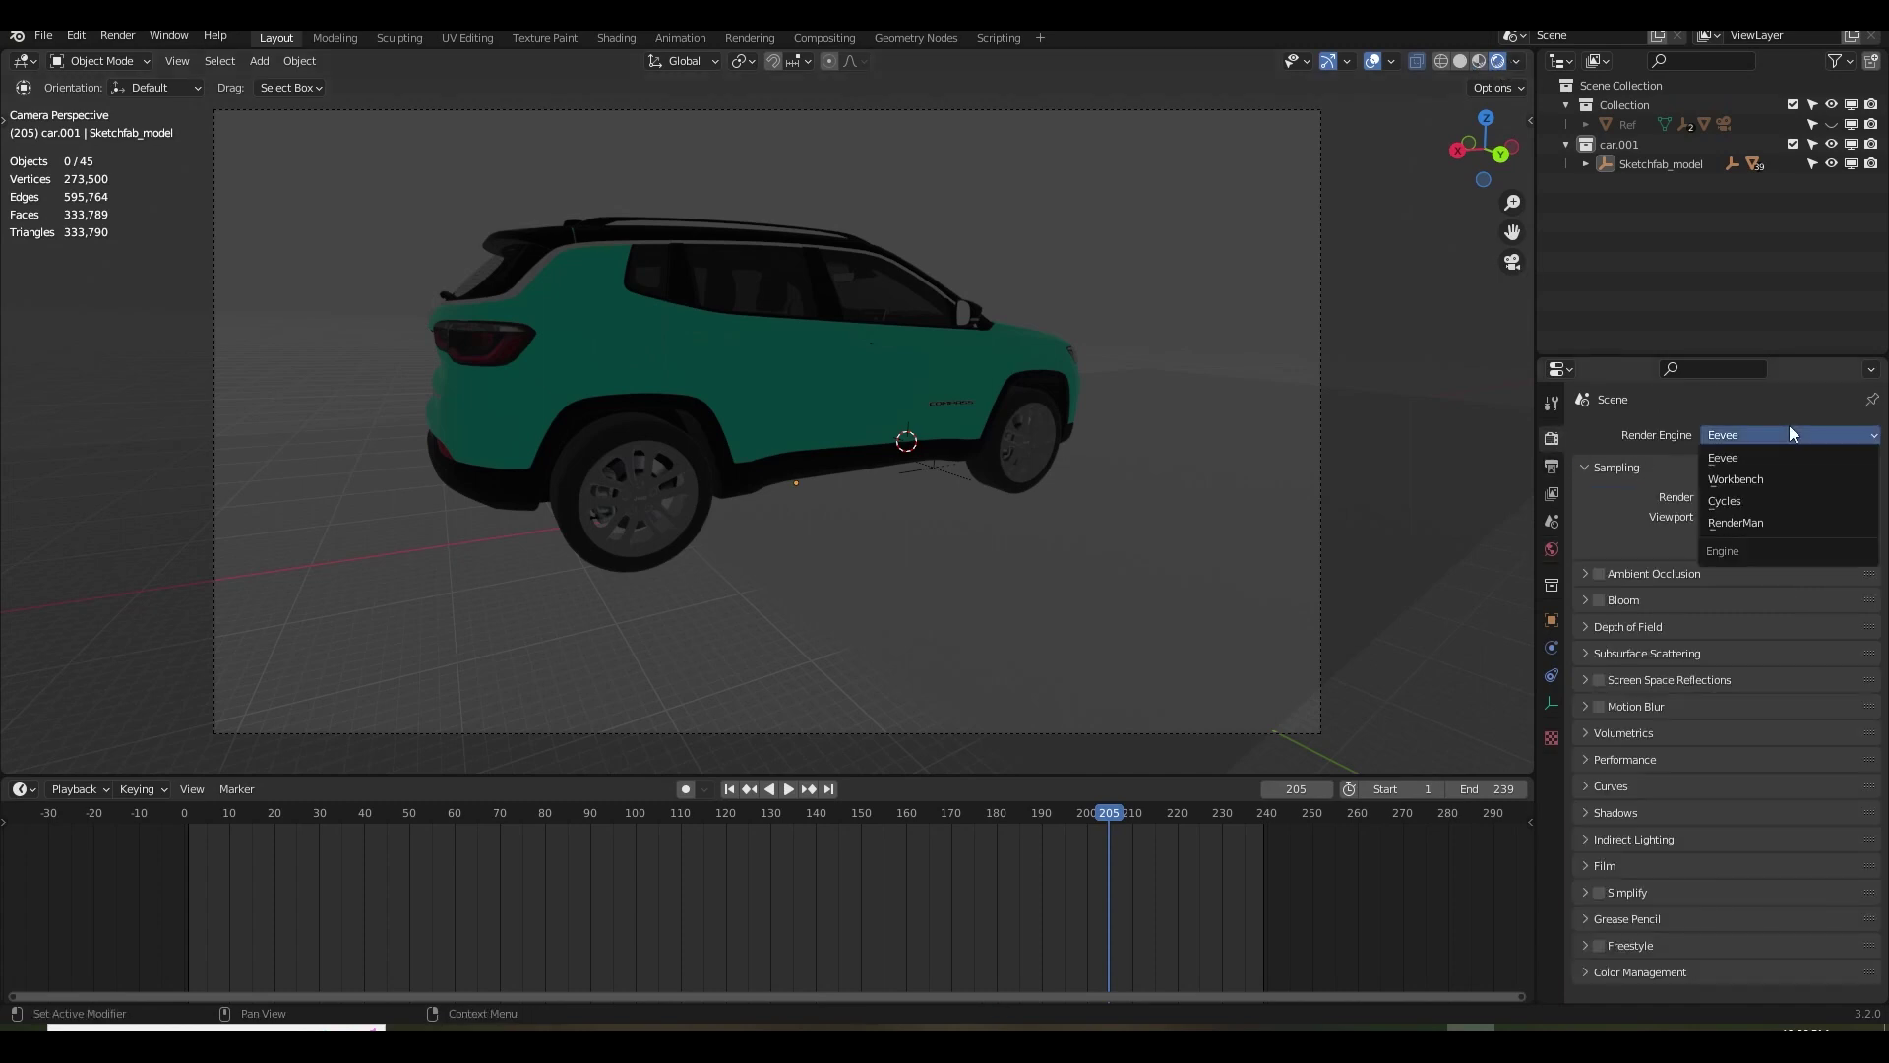
click(1746, 503)
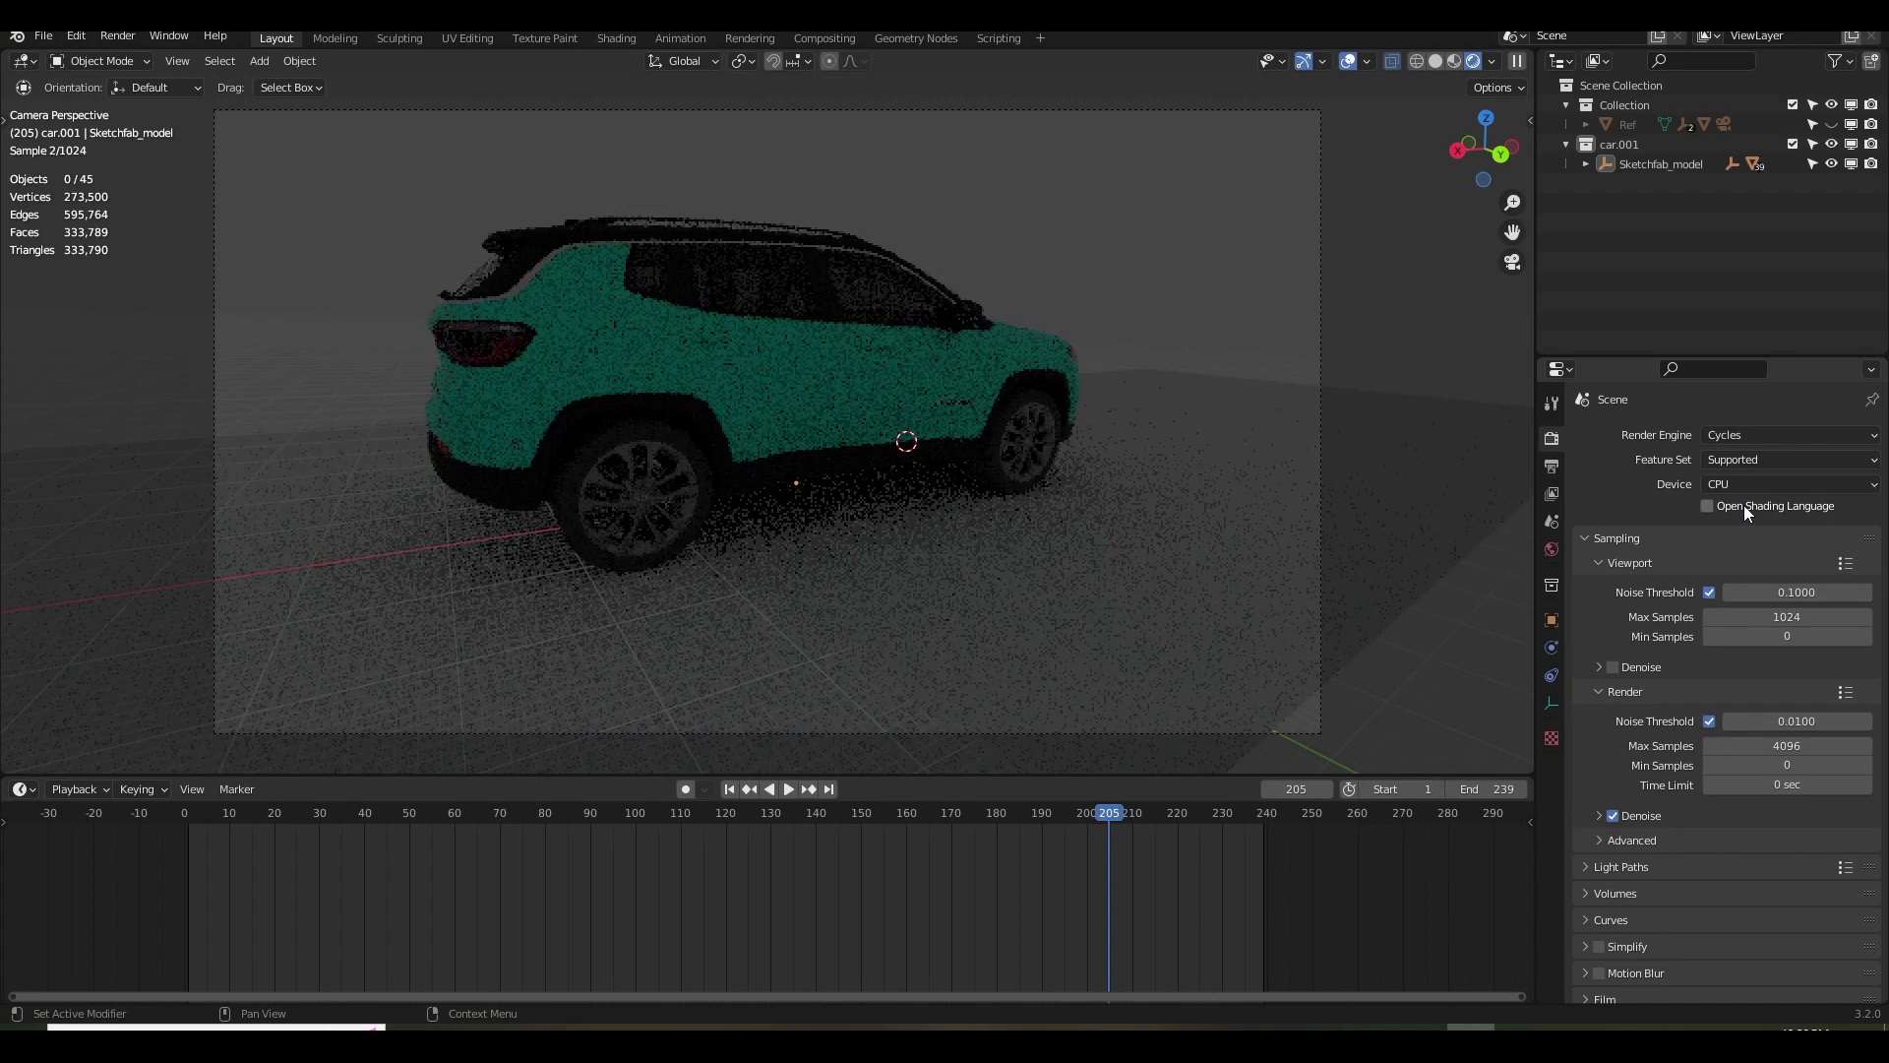
click(1744, 485)
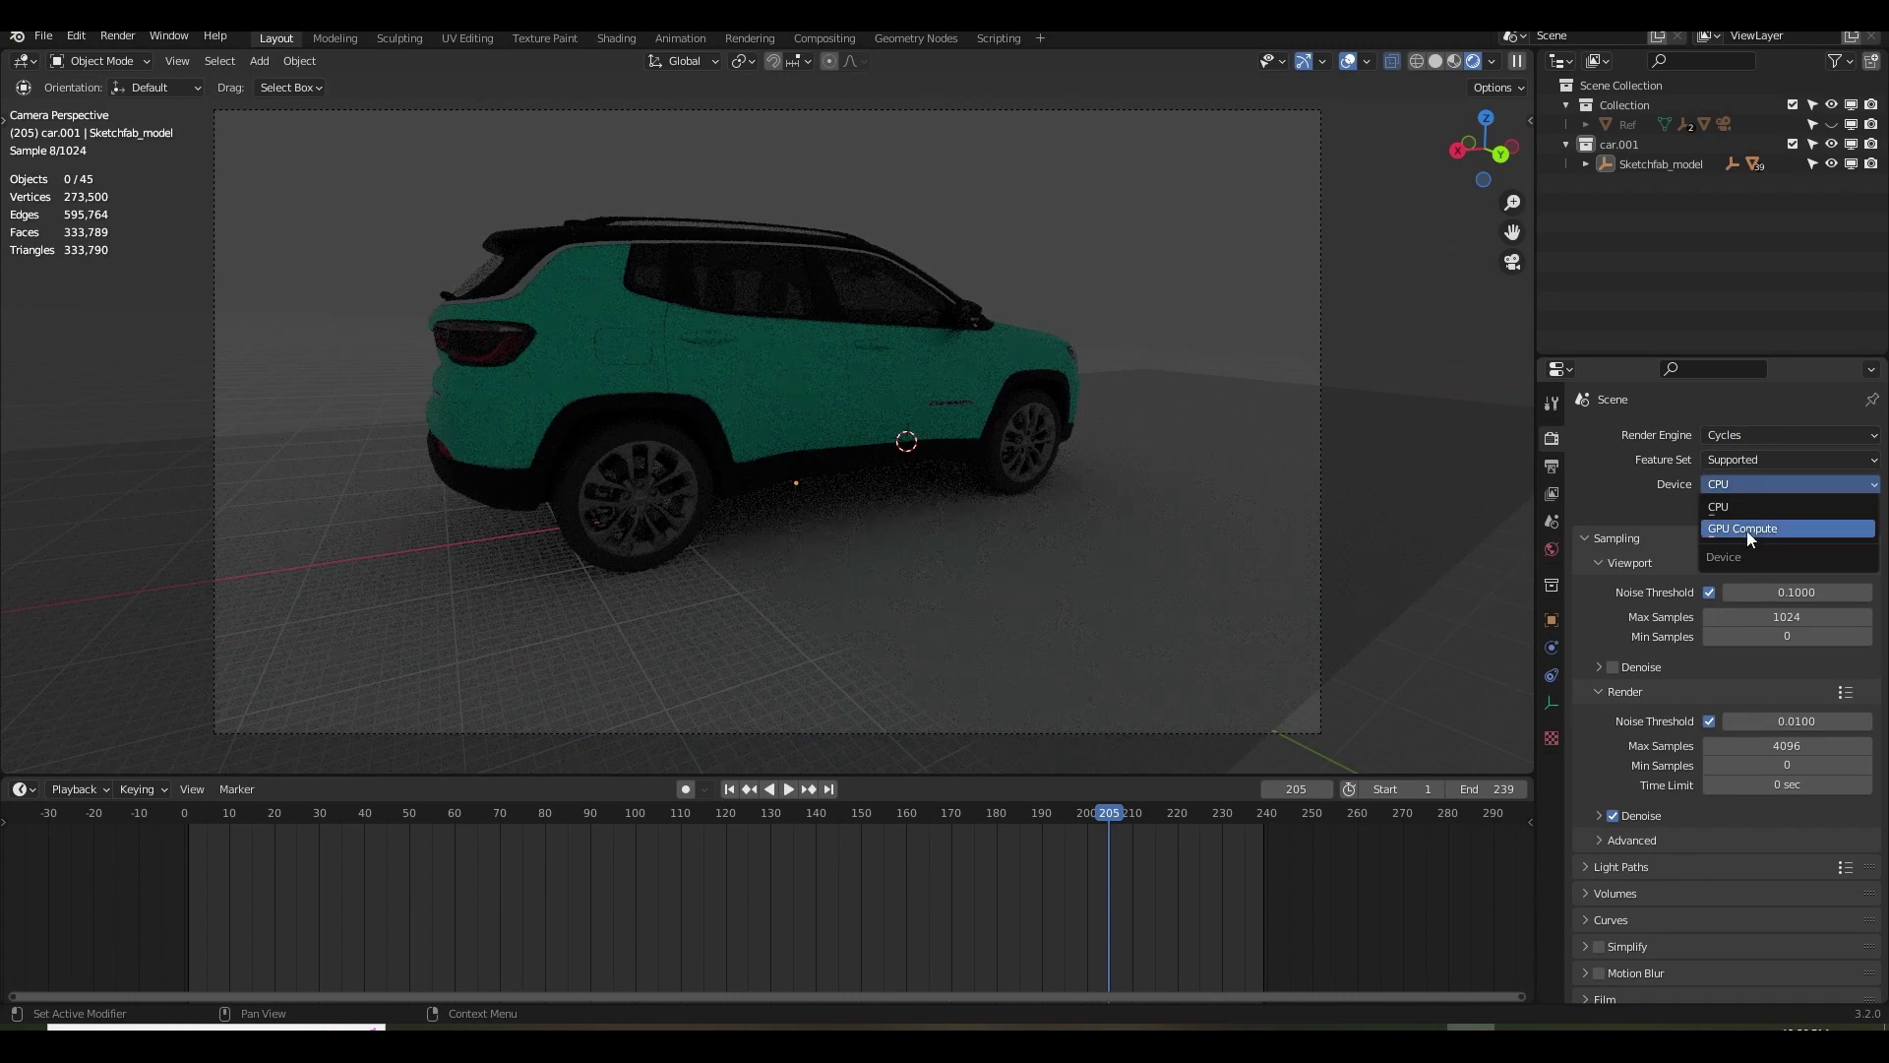
click(1745, 530)
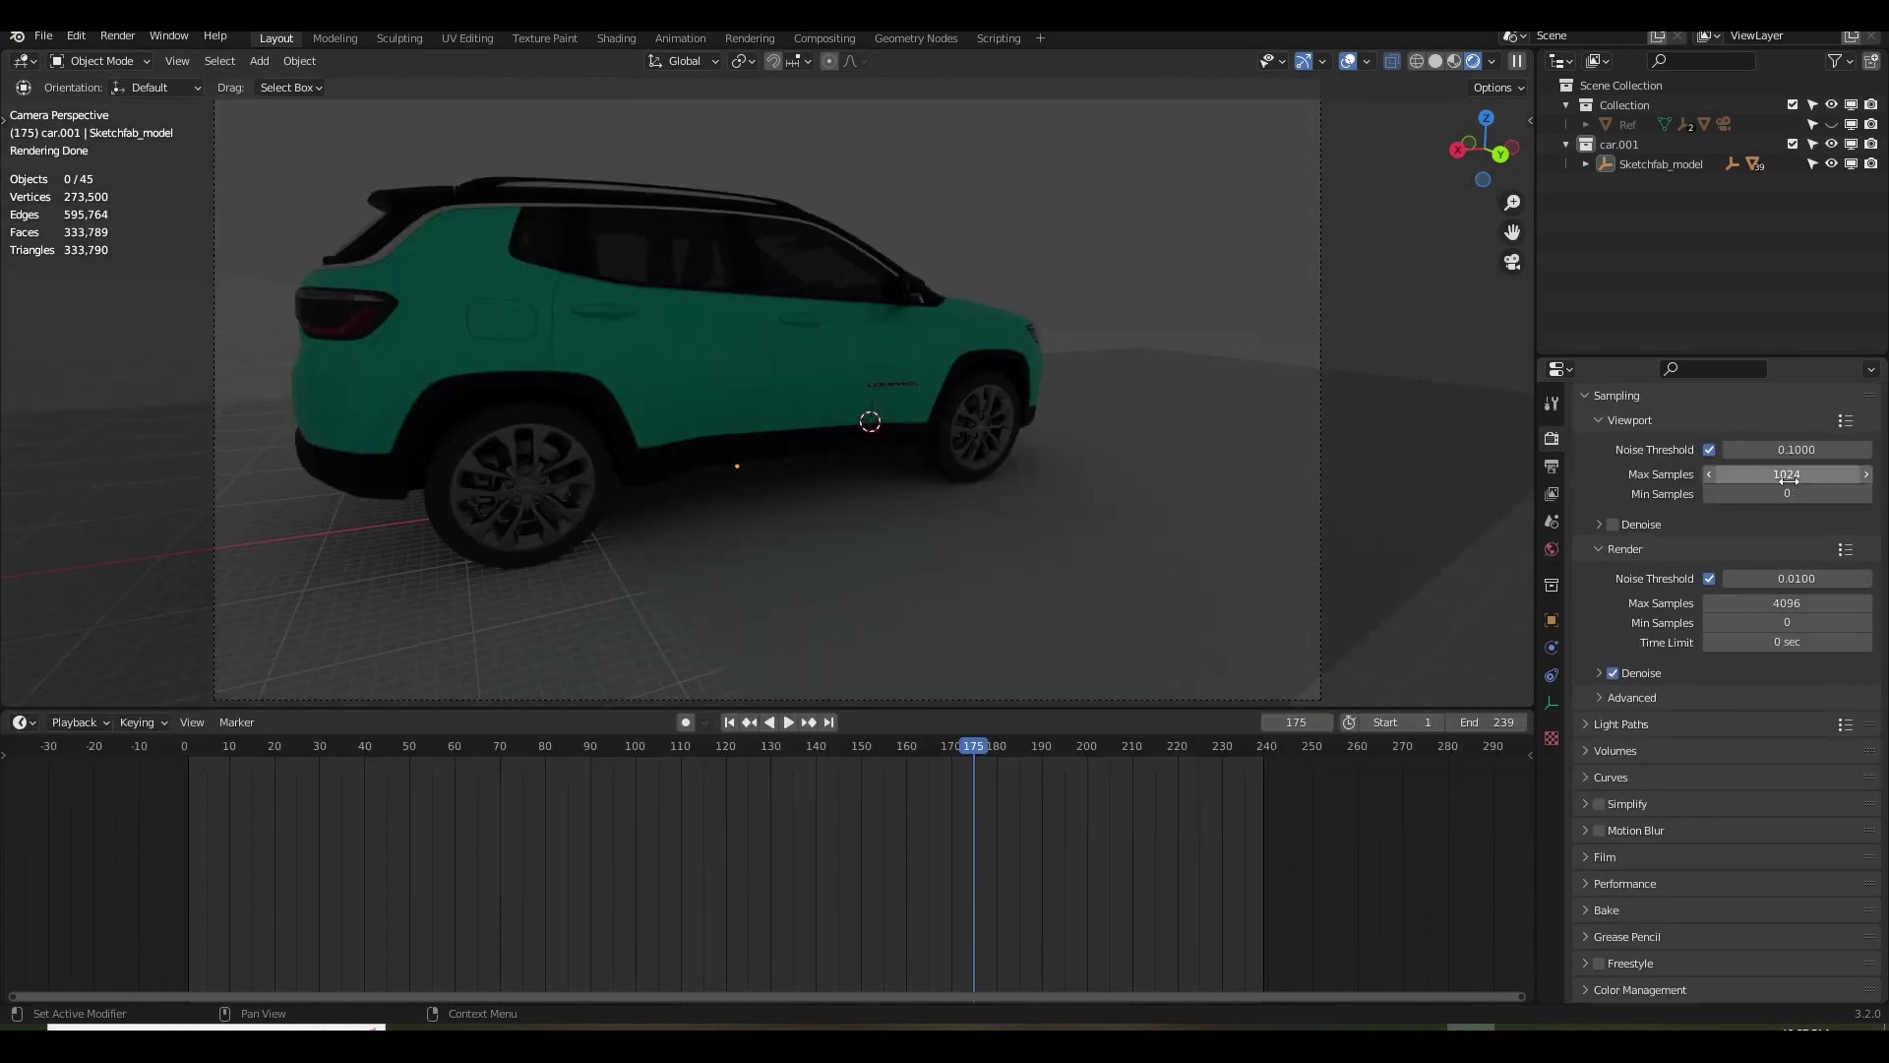
Set the Cycles viewport max samples to 32.
click(1791, 474)
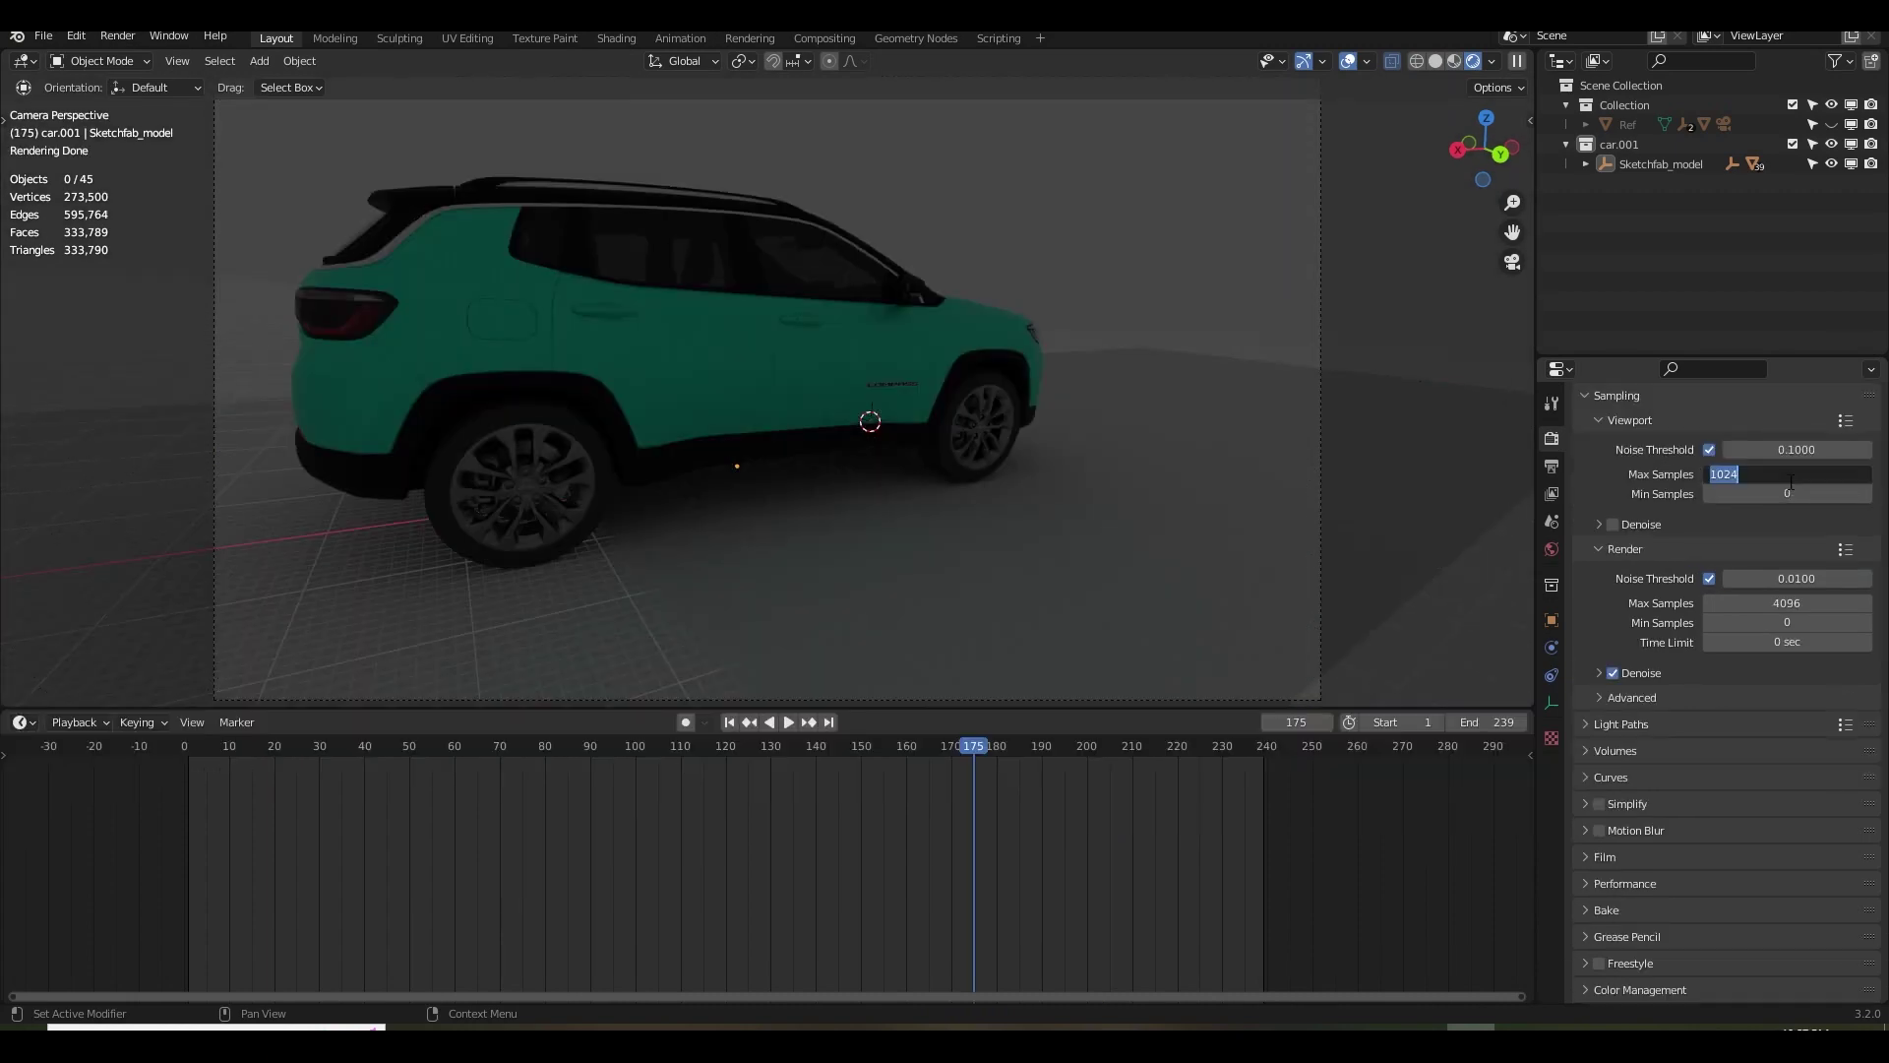
text(32)
key(Return)
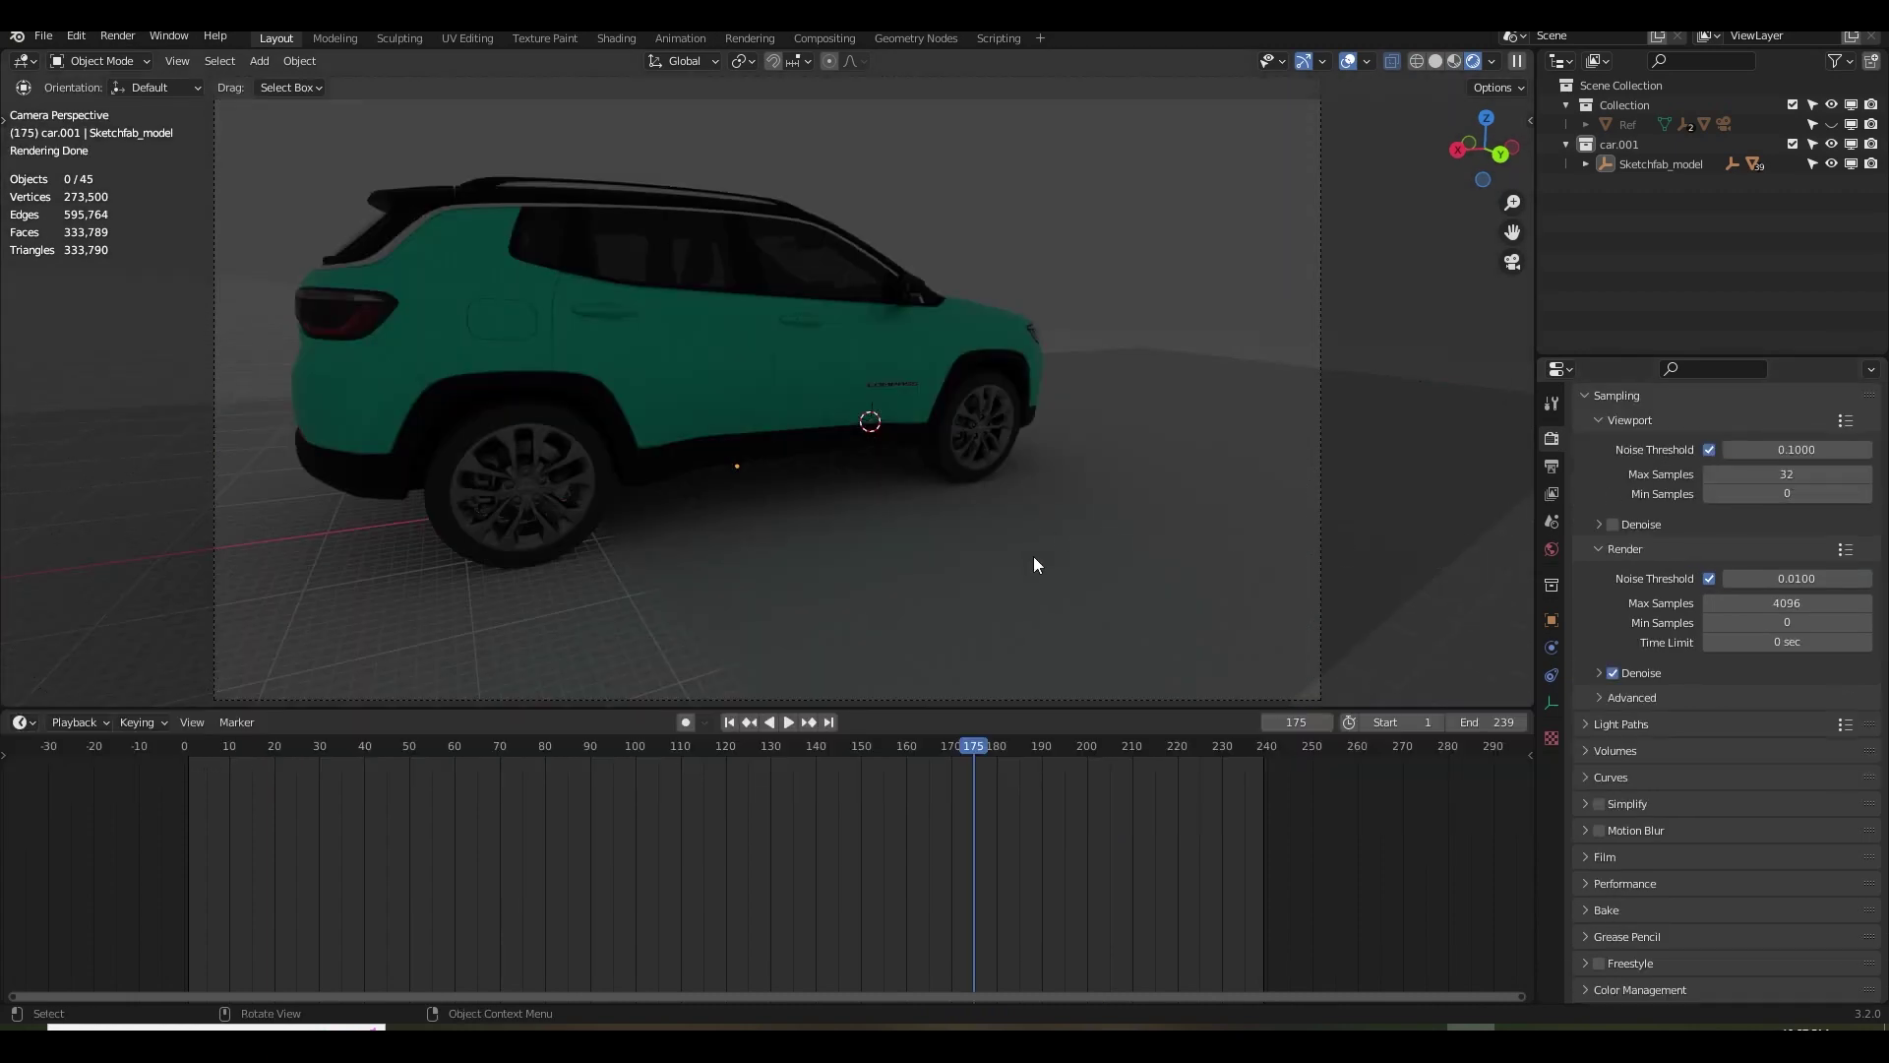
Replace the timeline with the Shader Editor and load bridge environment.jpg as an Environment Texture for the world color.
click(24, 722)
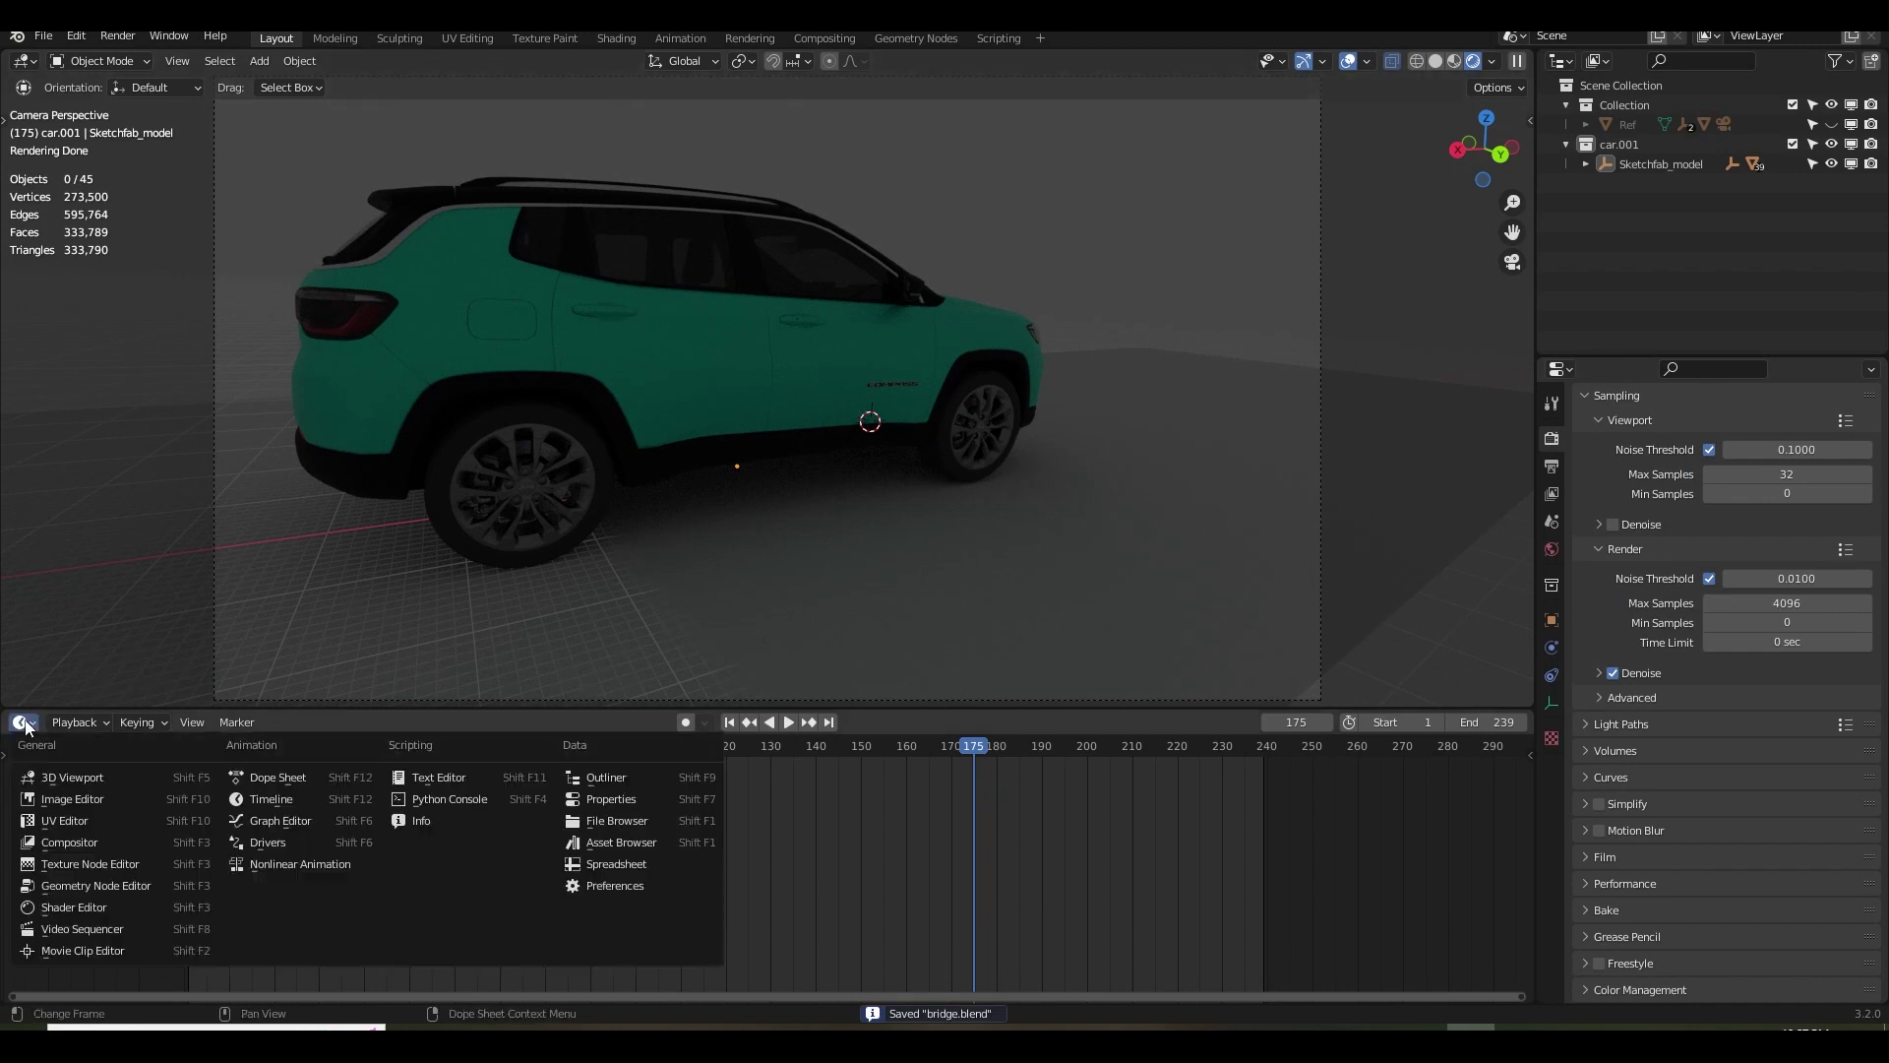
click(61, 906)
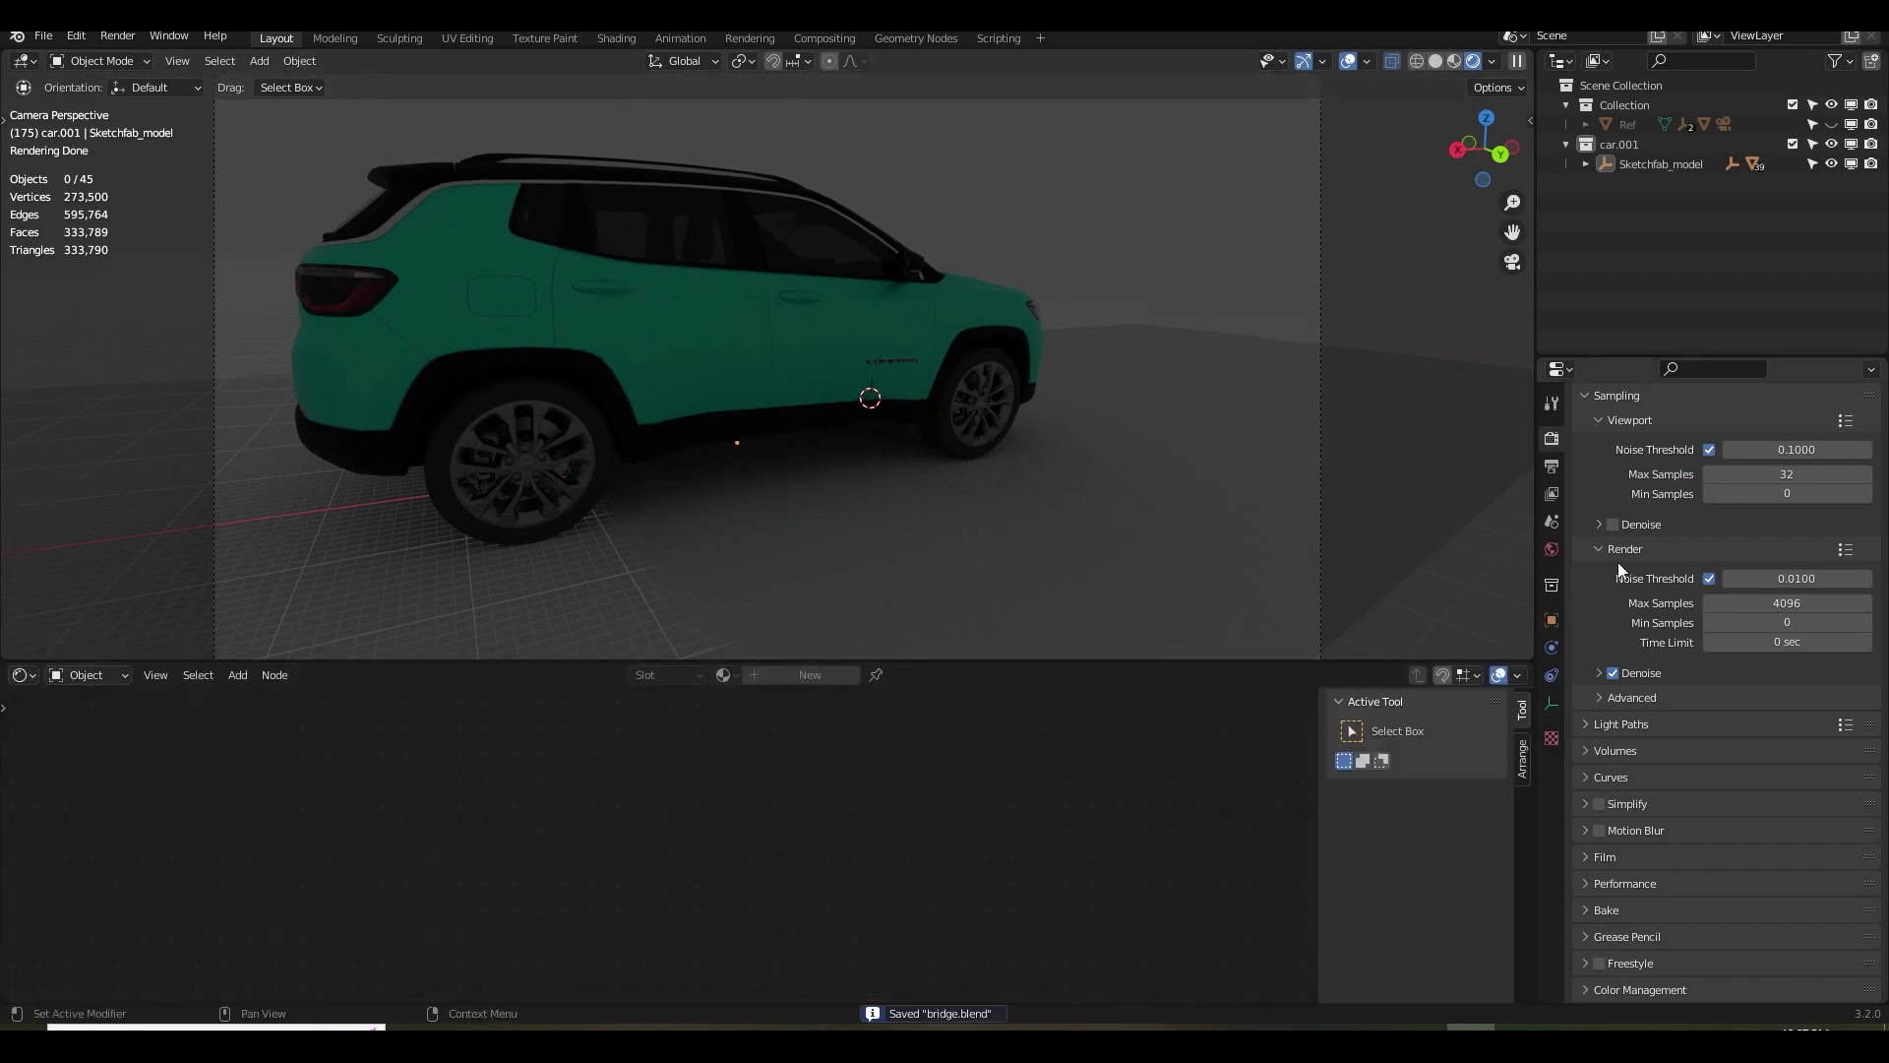
click(1551, 549)
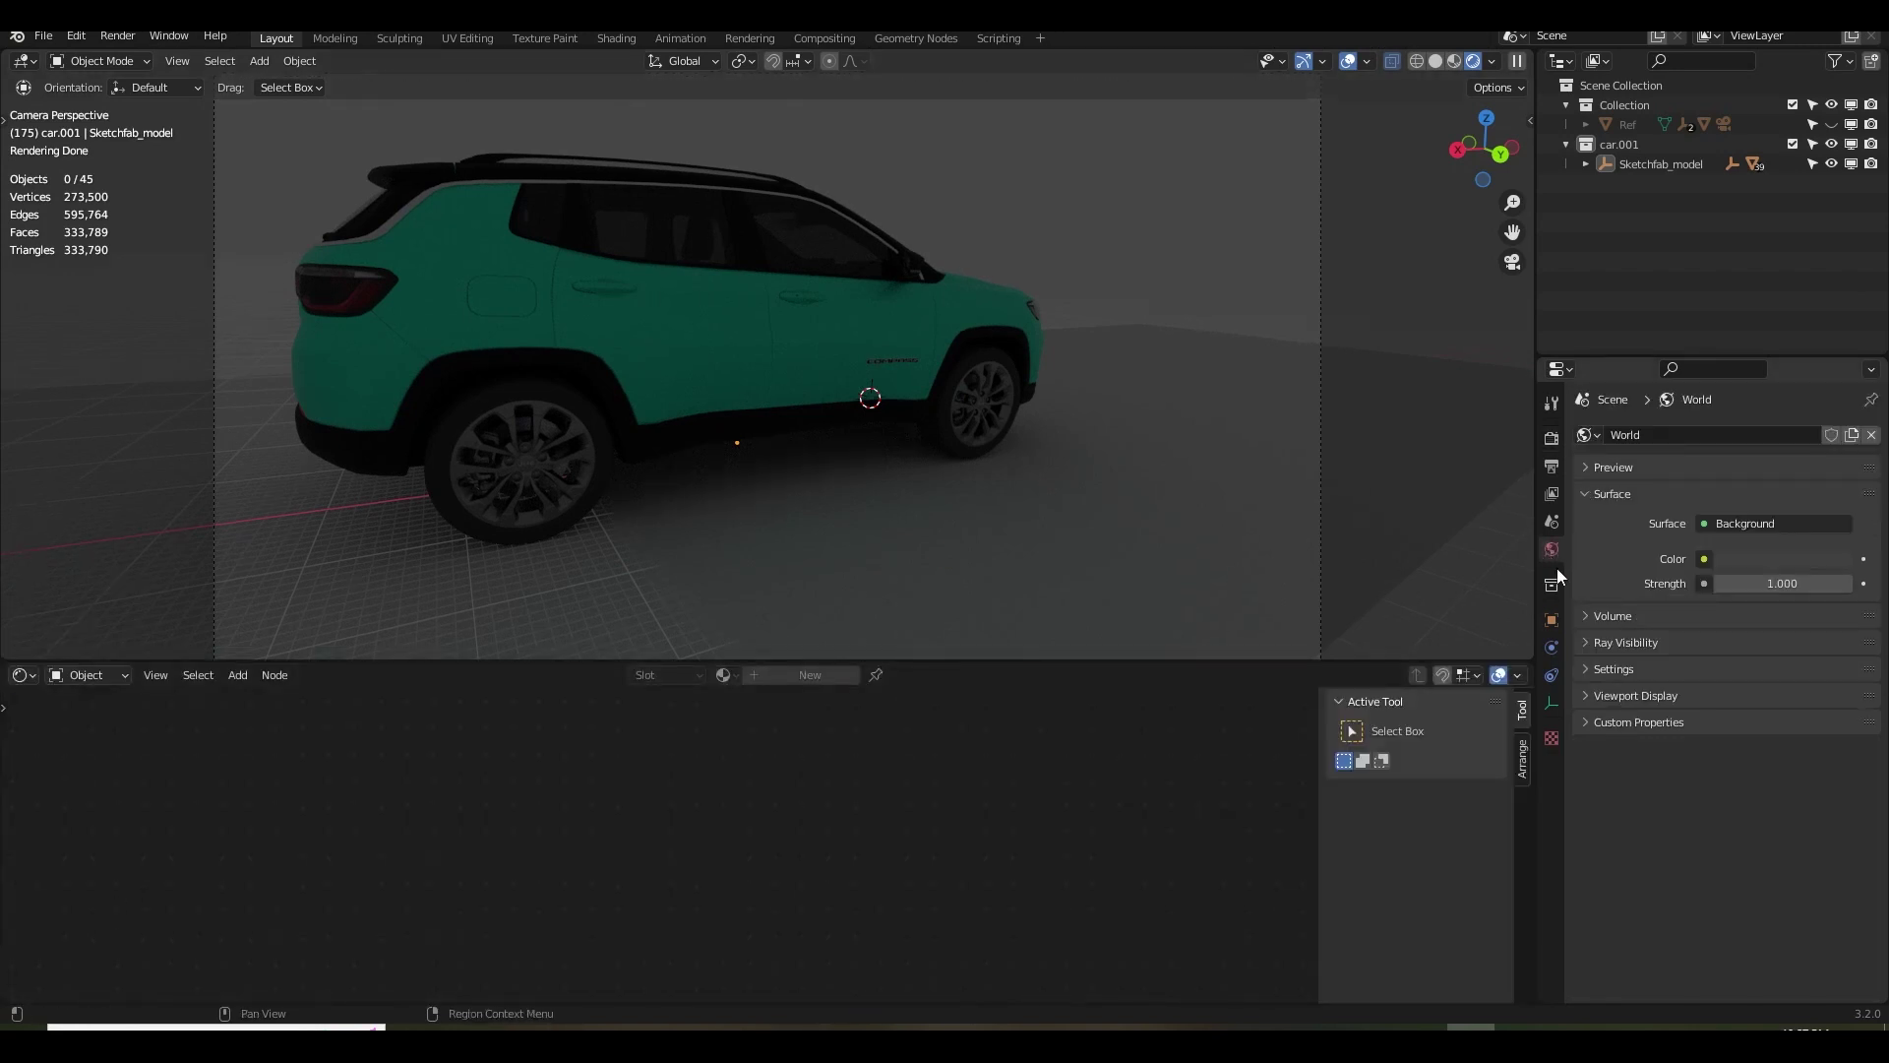
click(1704, 559)
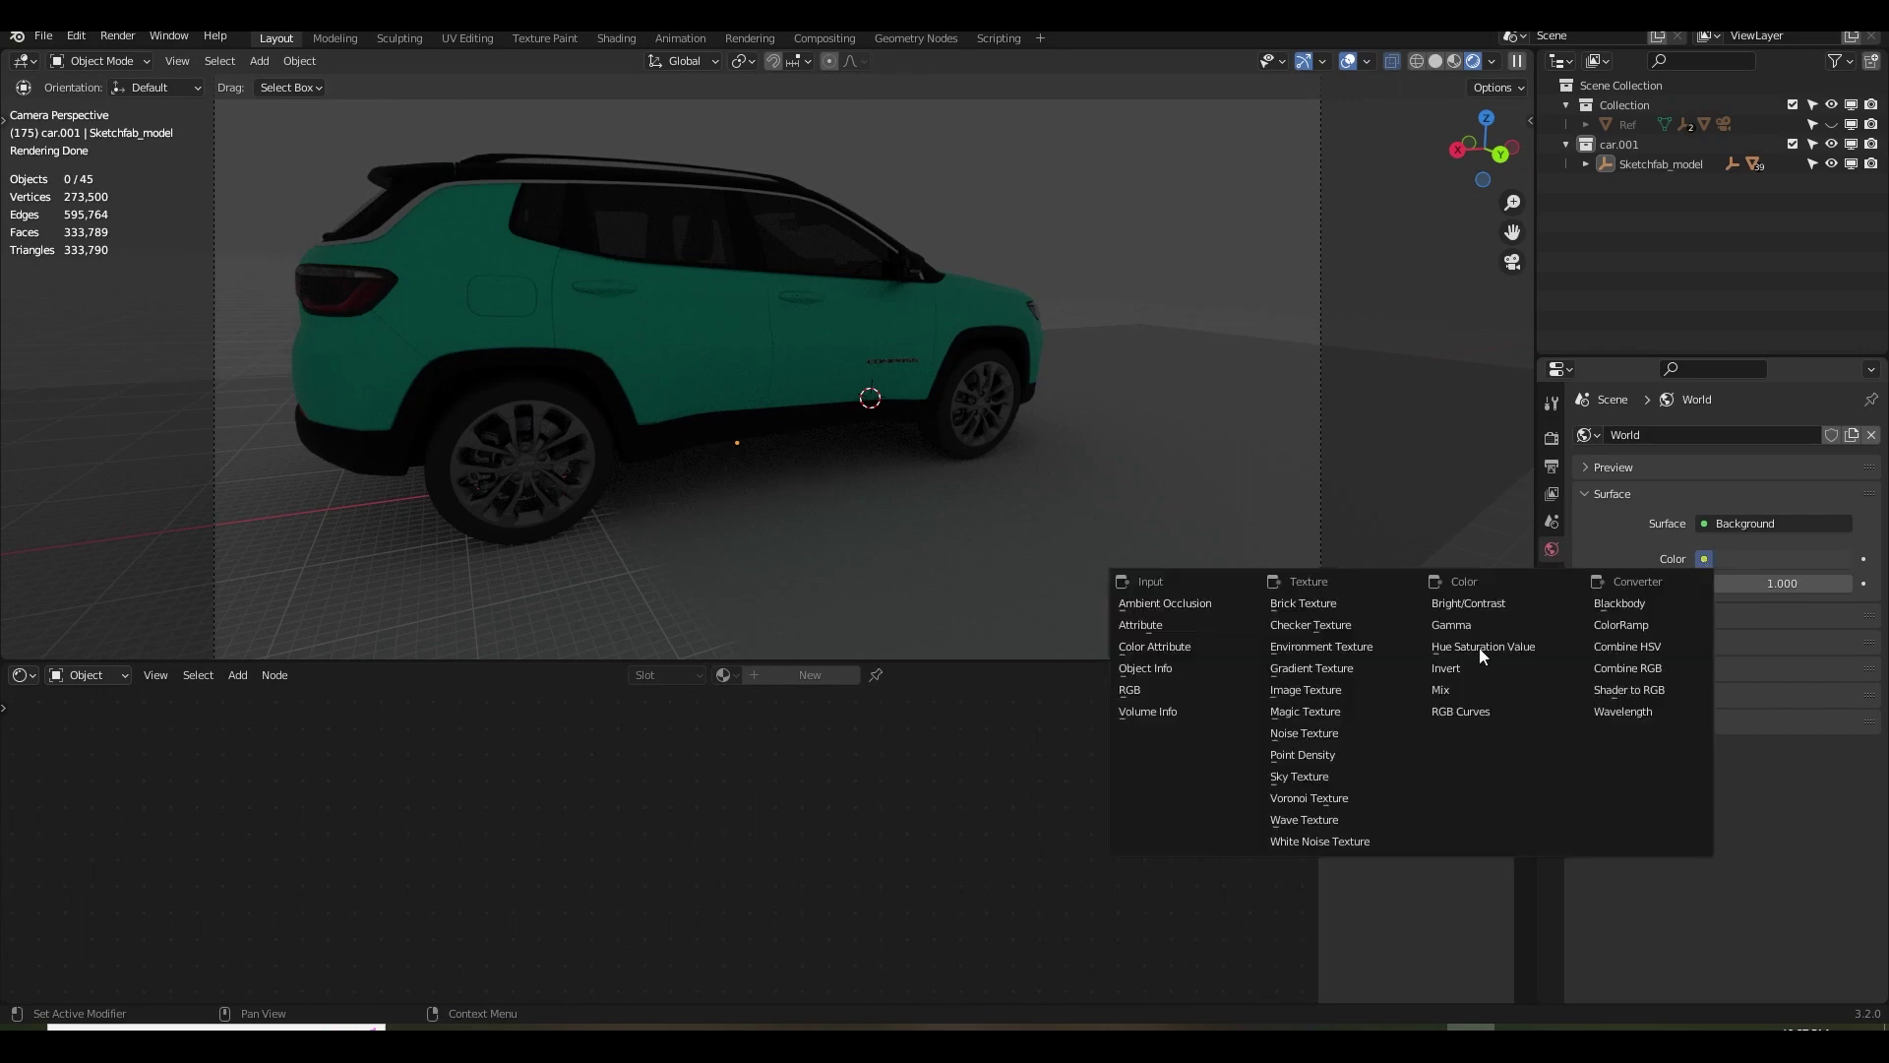
click(1336, 646)
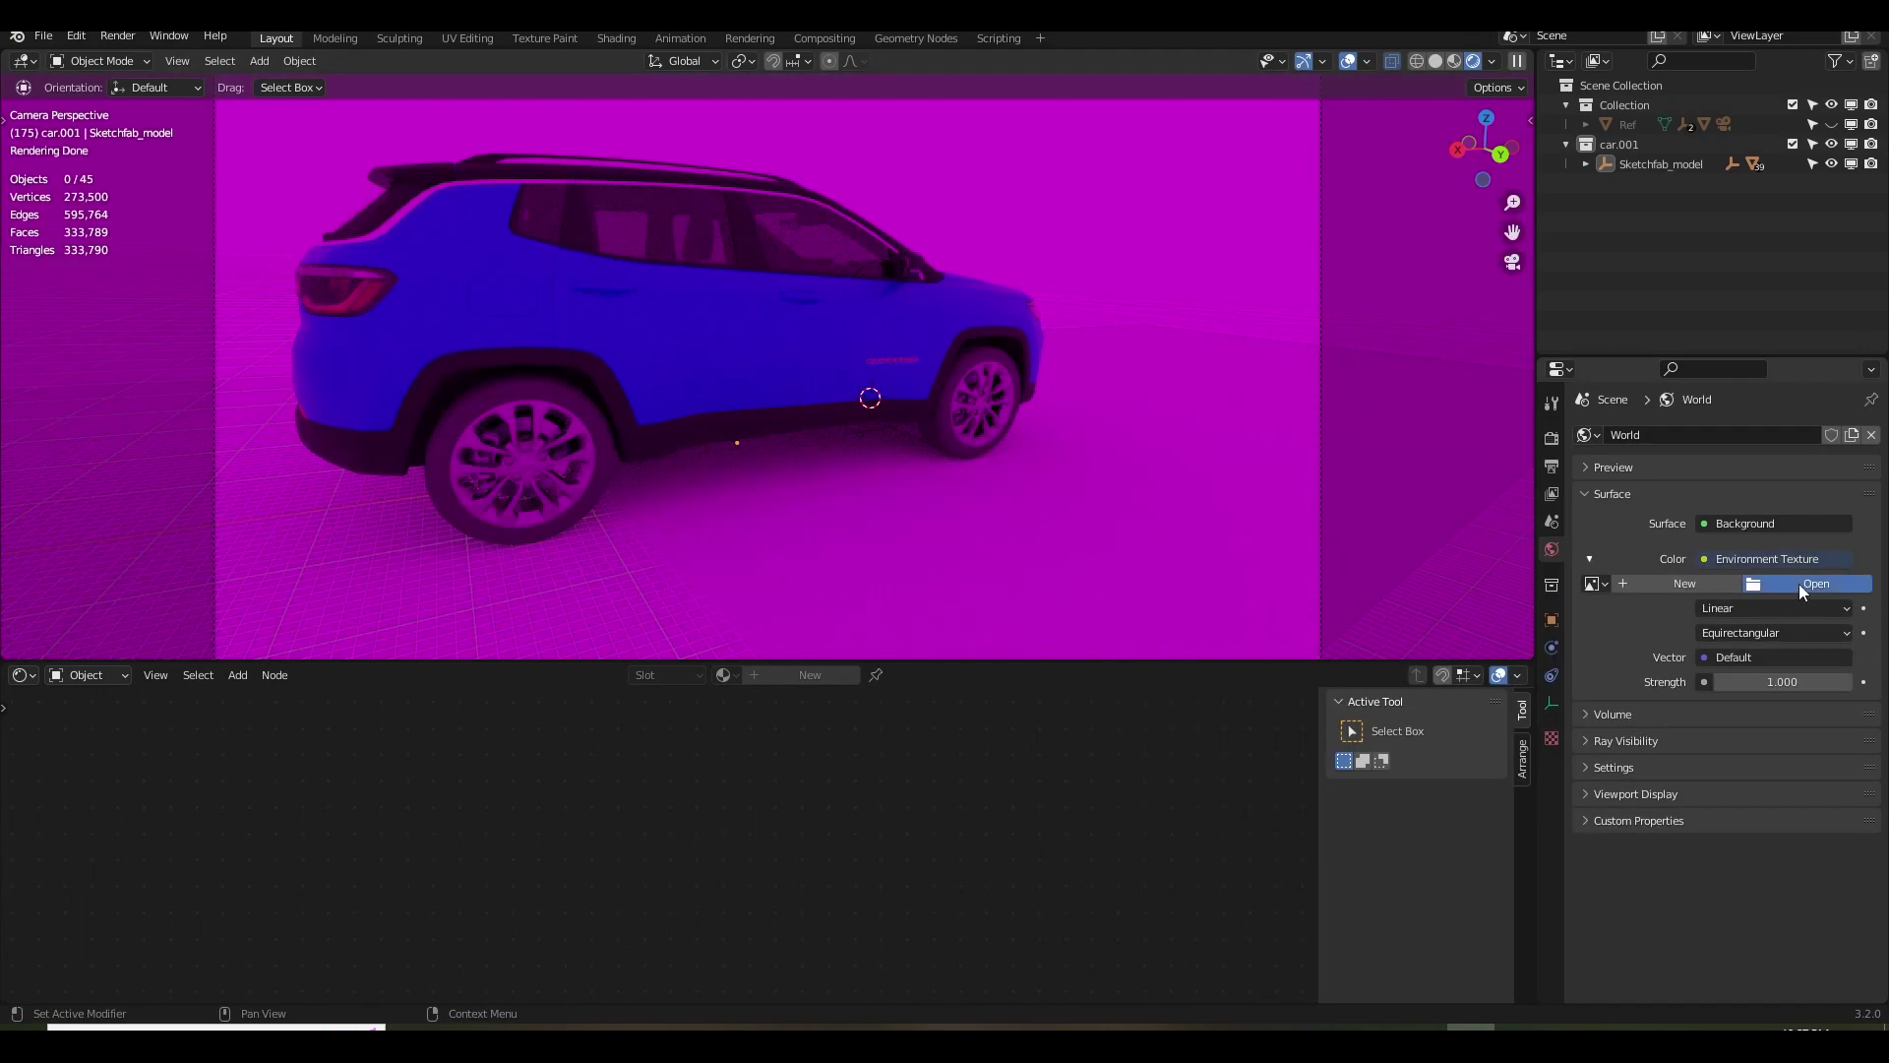
click(1798, 583)
click(858, 446)
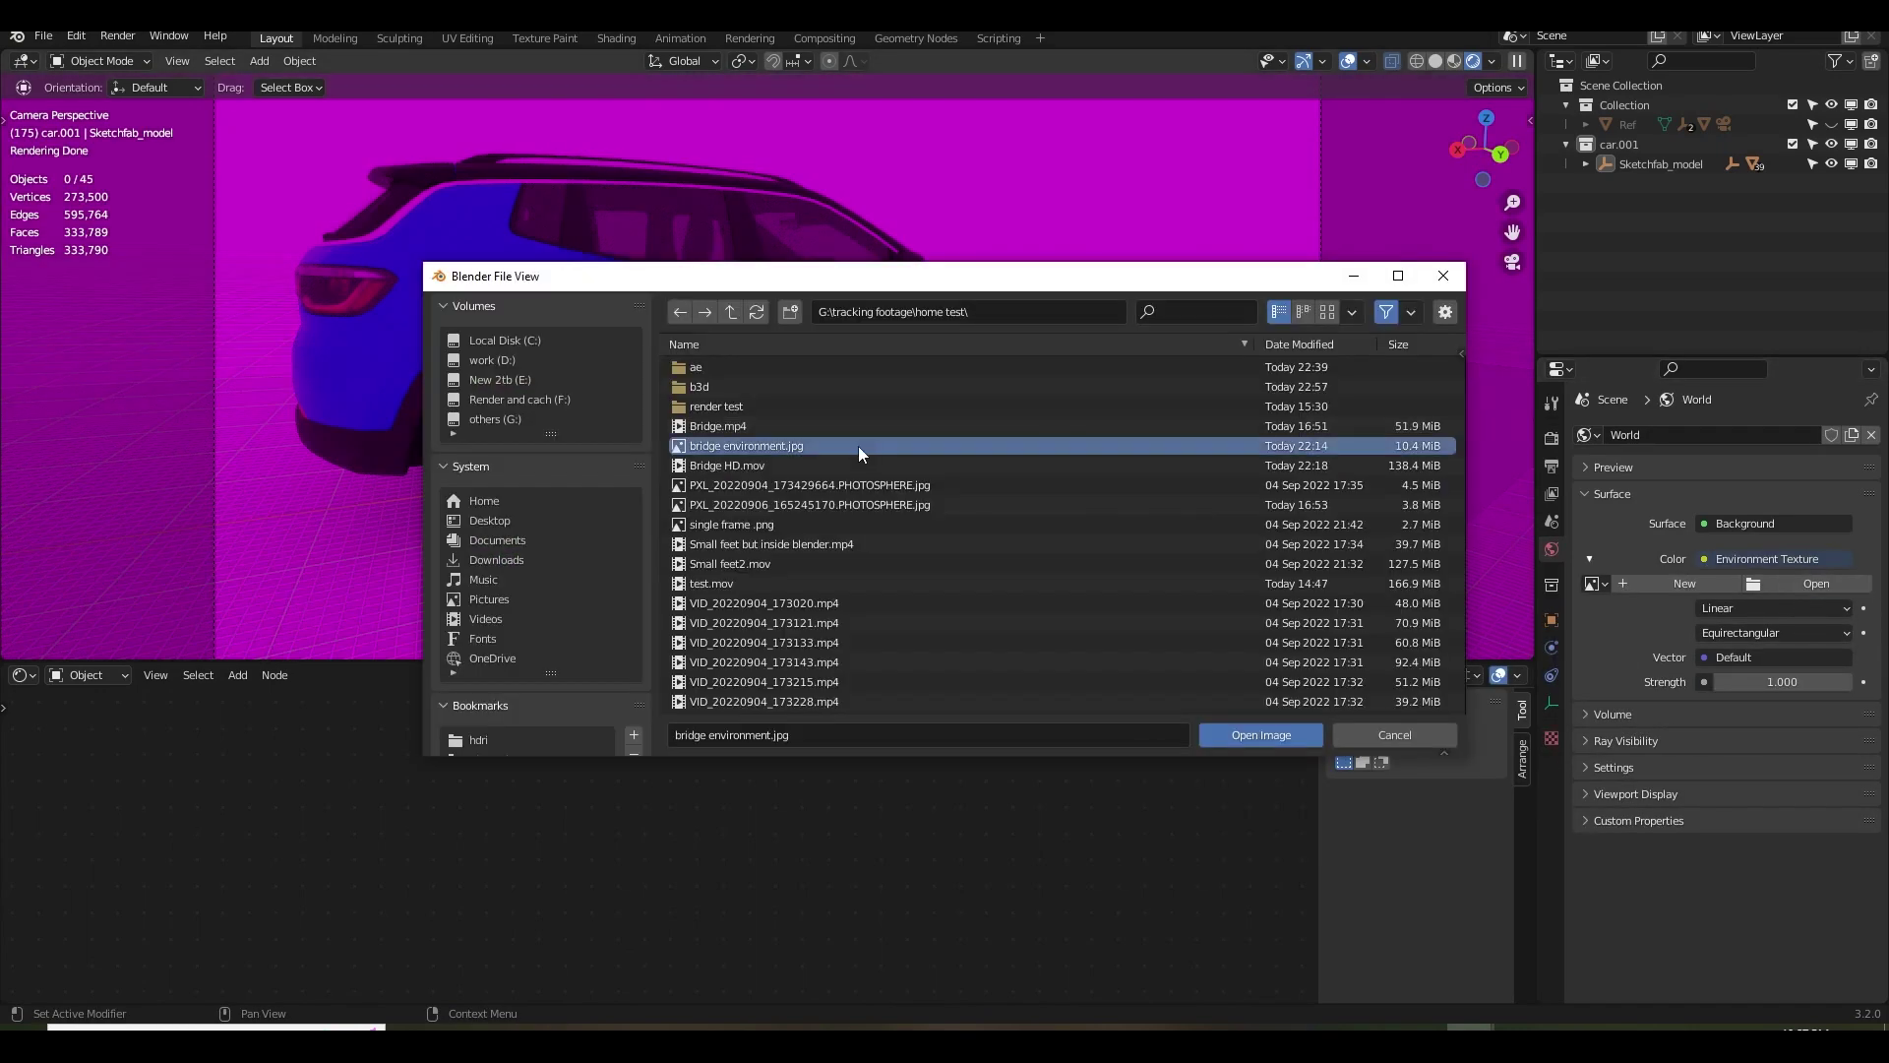
click(1246, 734)
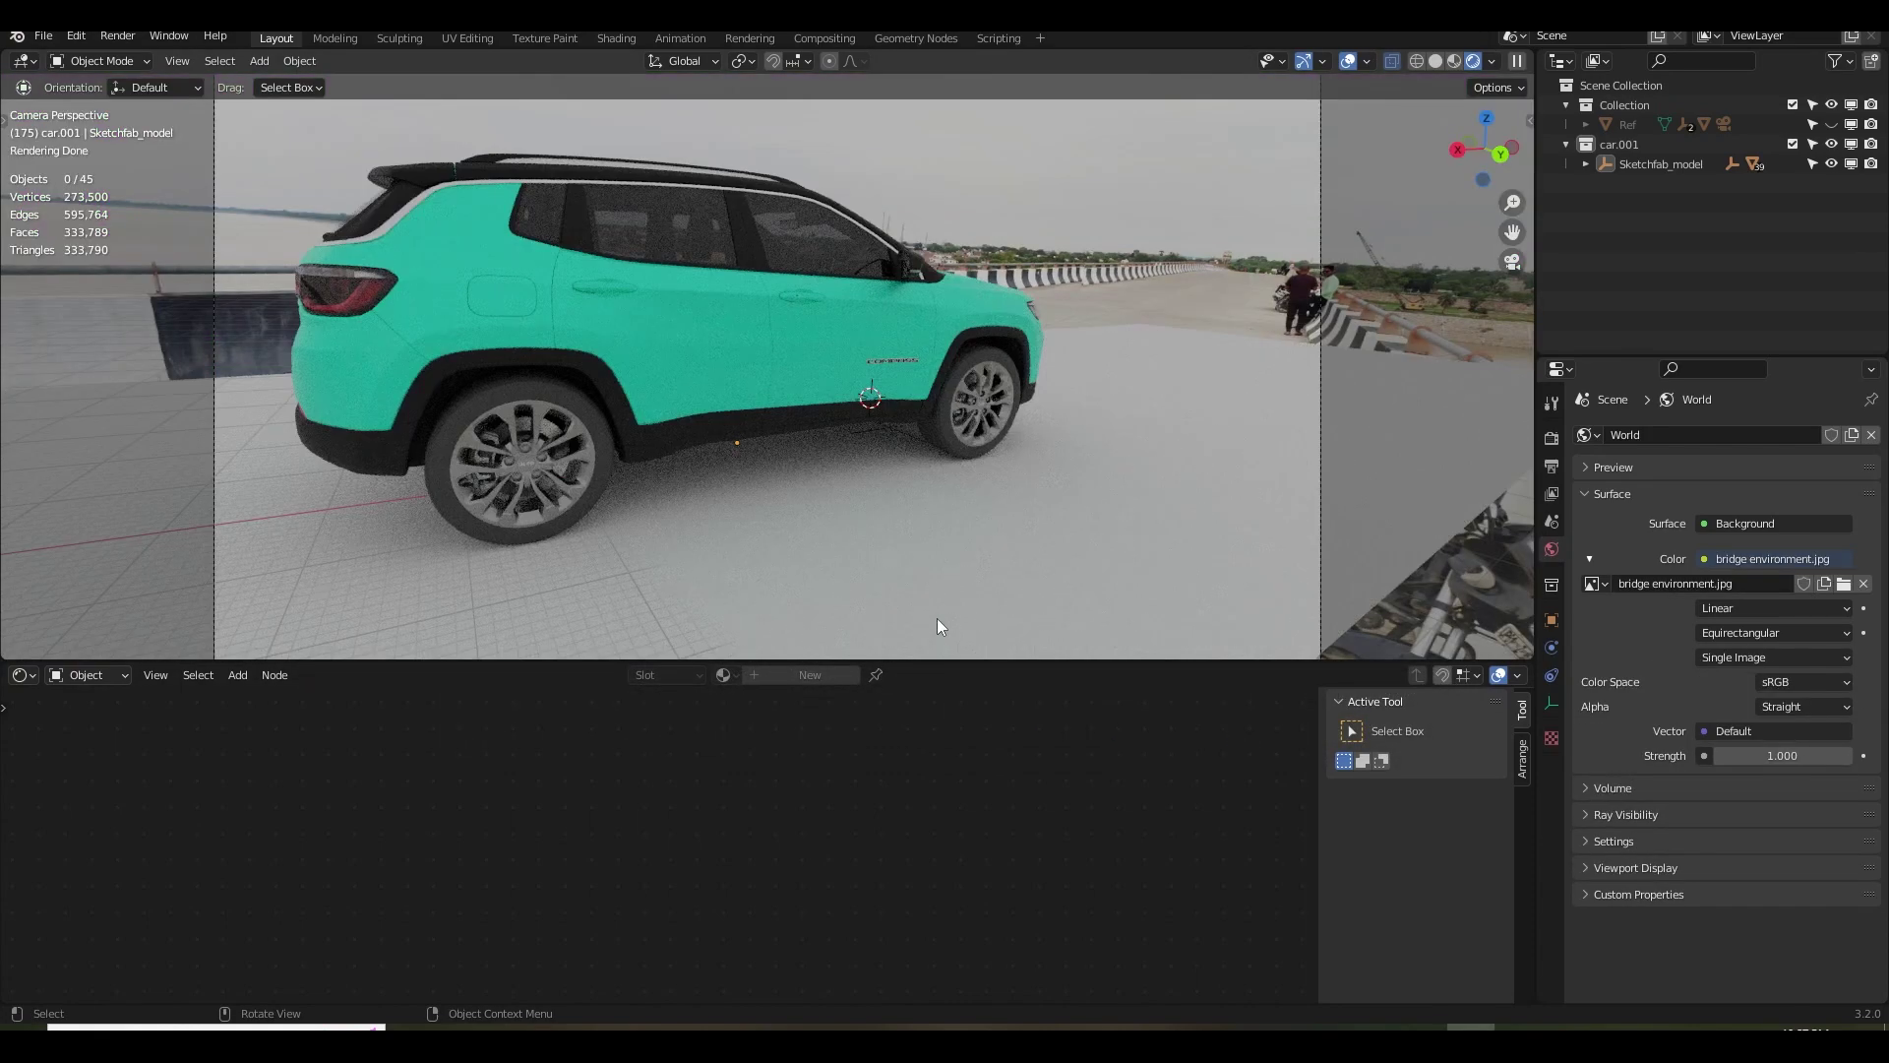
Show the World shader nodes and add Texture Coordinate and Mapping nodes to the bridge environment.jpg texture.
click(91, 677)
click(12, 676)
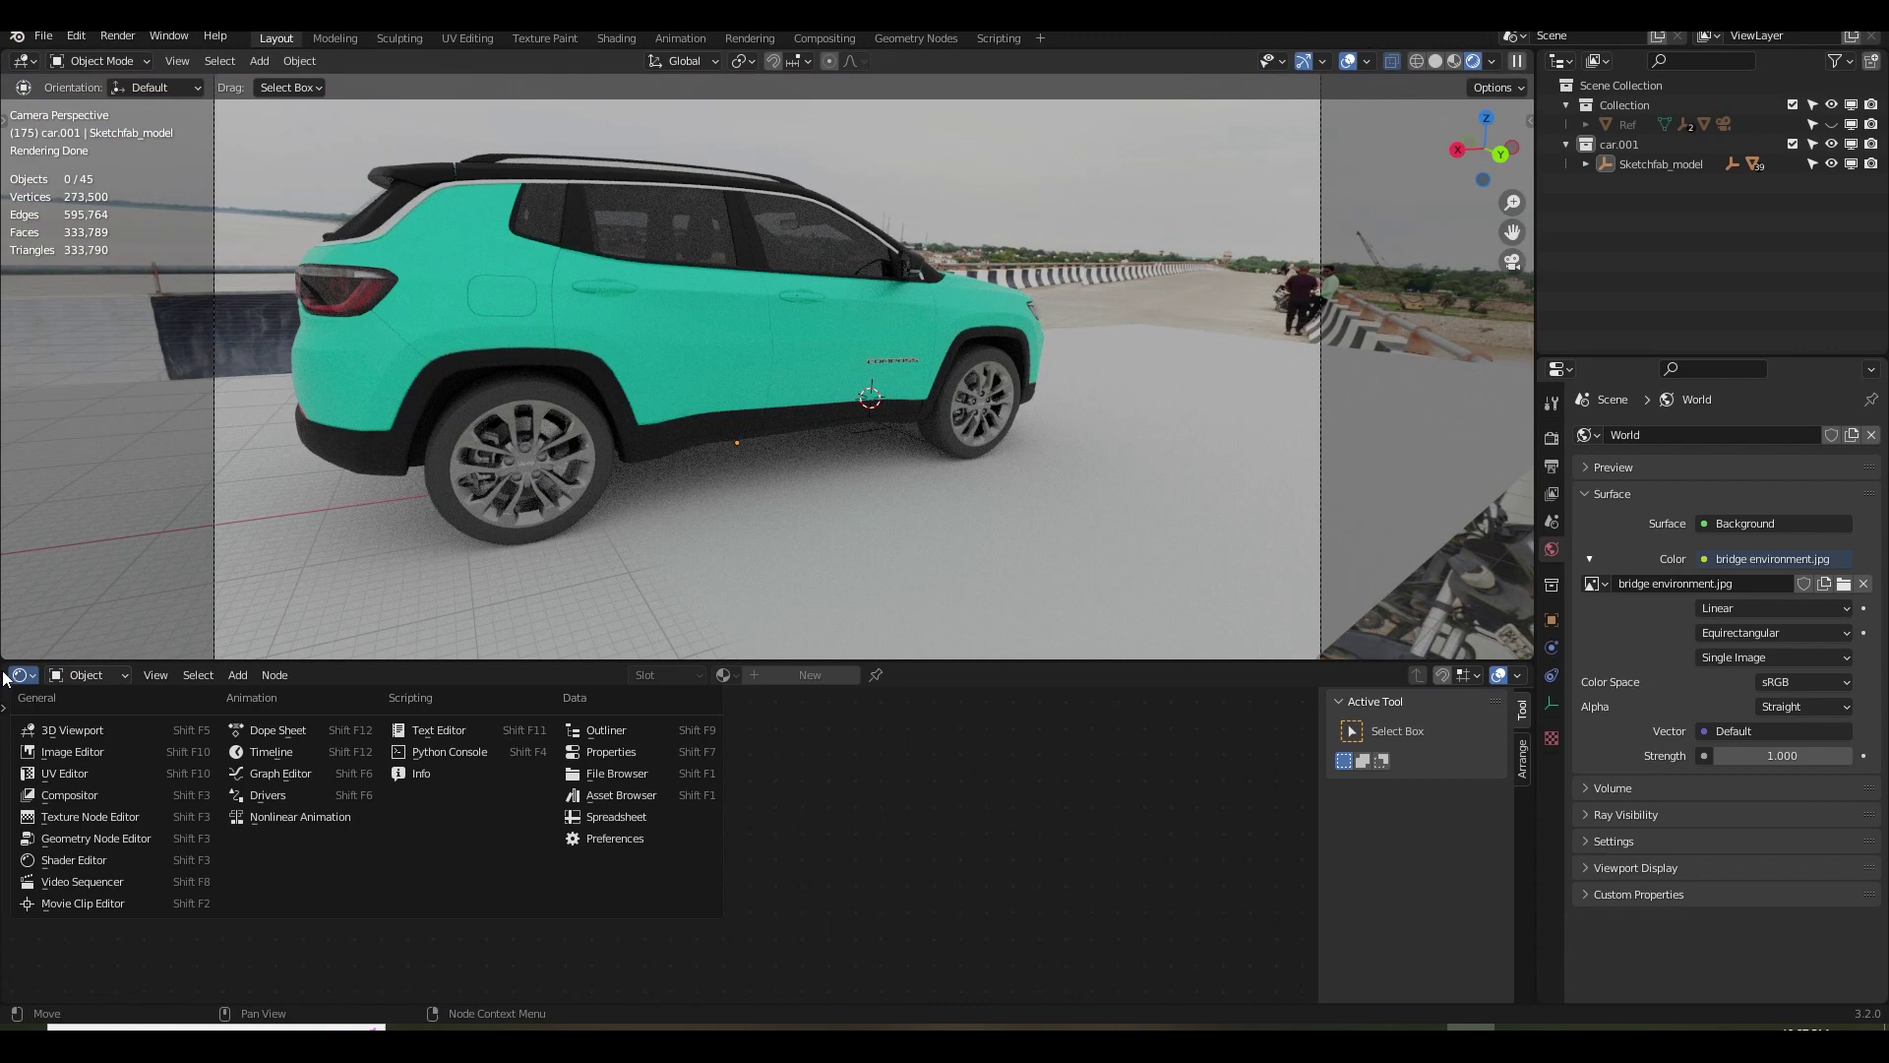
click(85, 862)
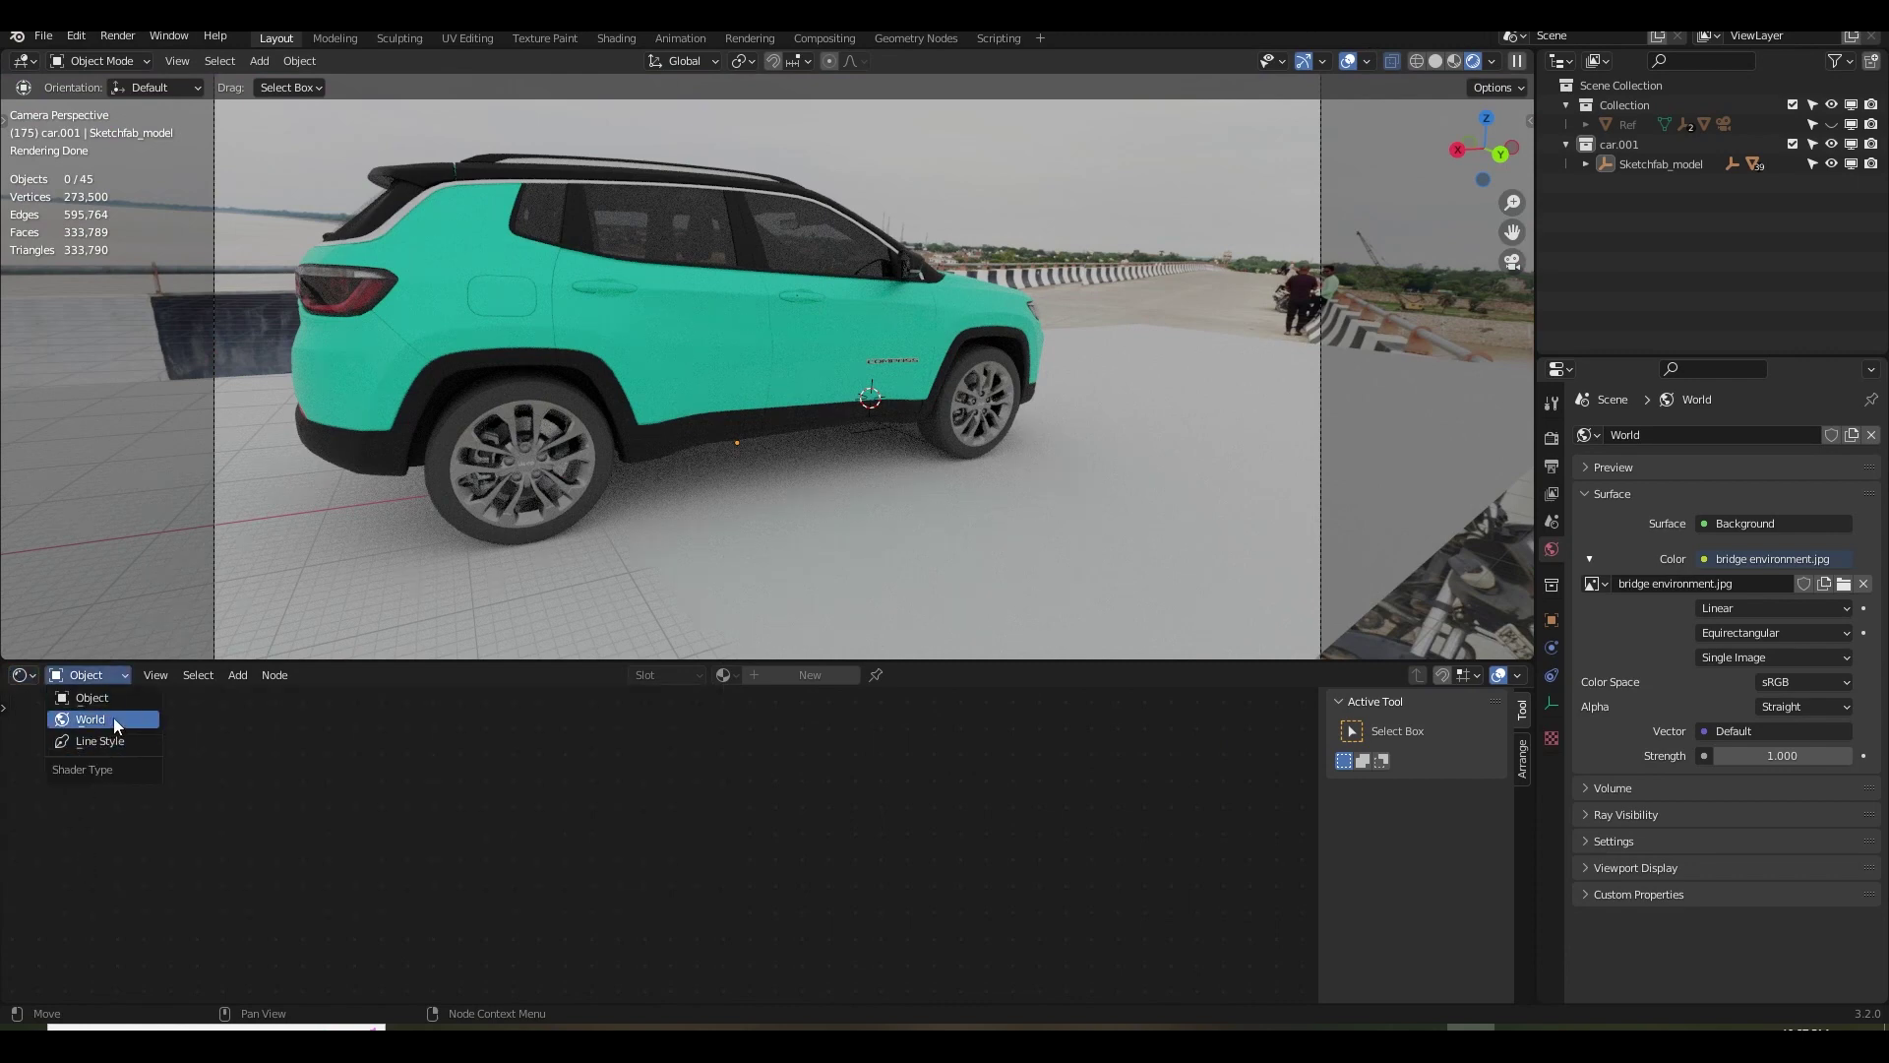
click(114, 718)
scroll(590, 770, up, 3)
scroll(572, 794, up, 4)
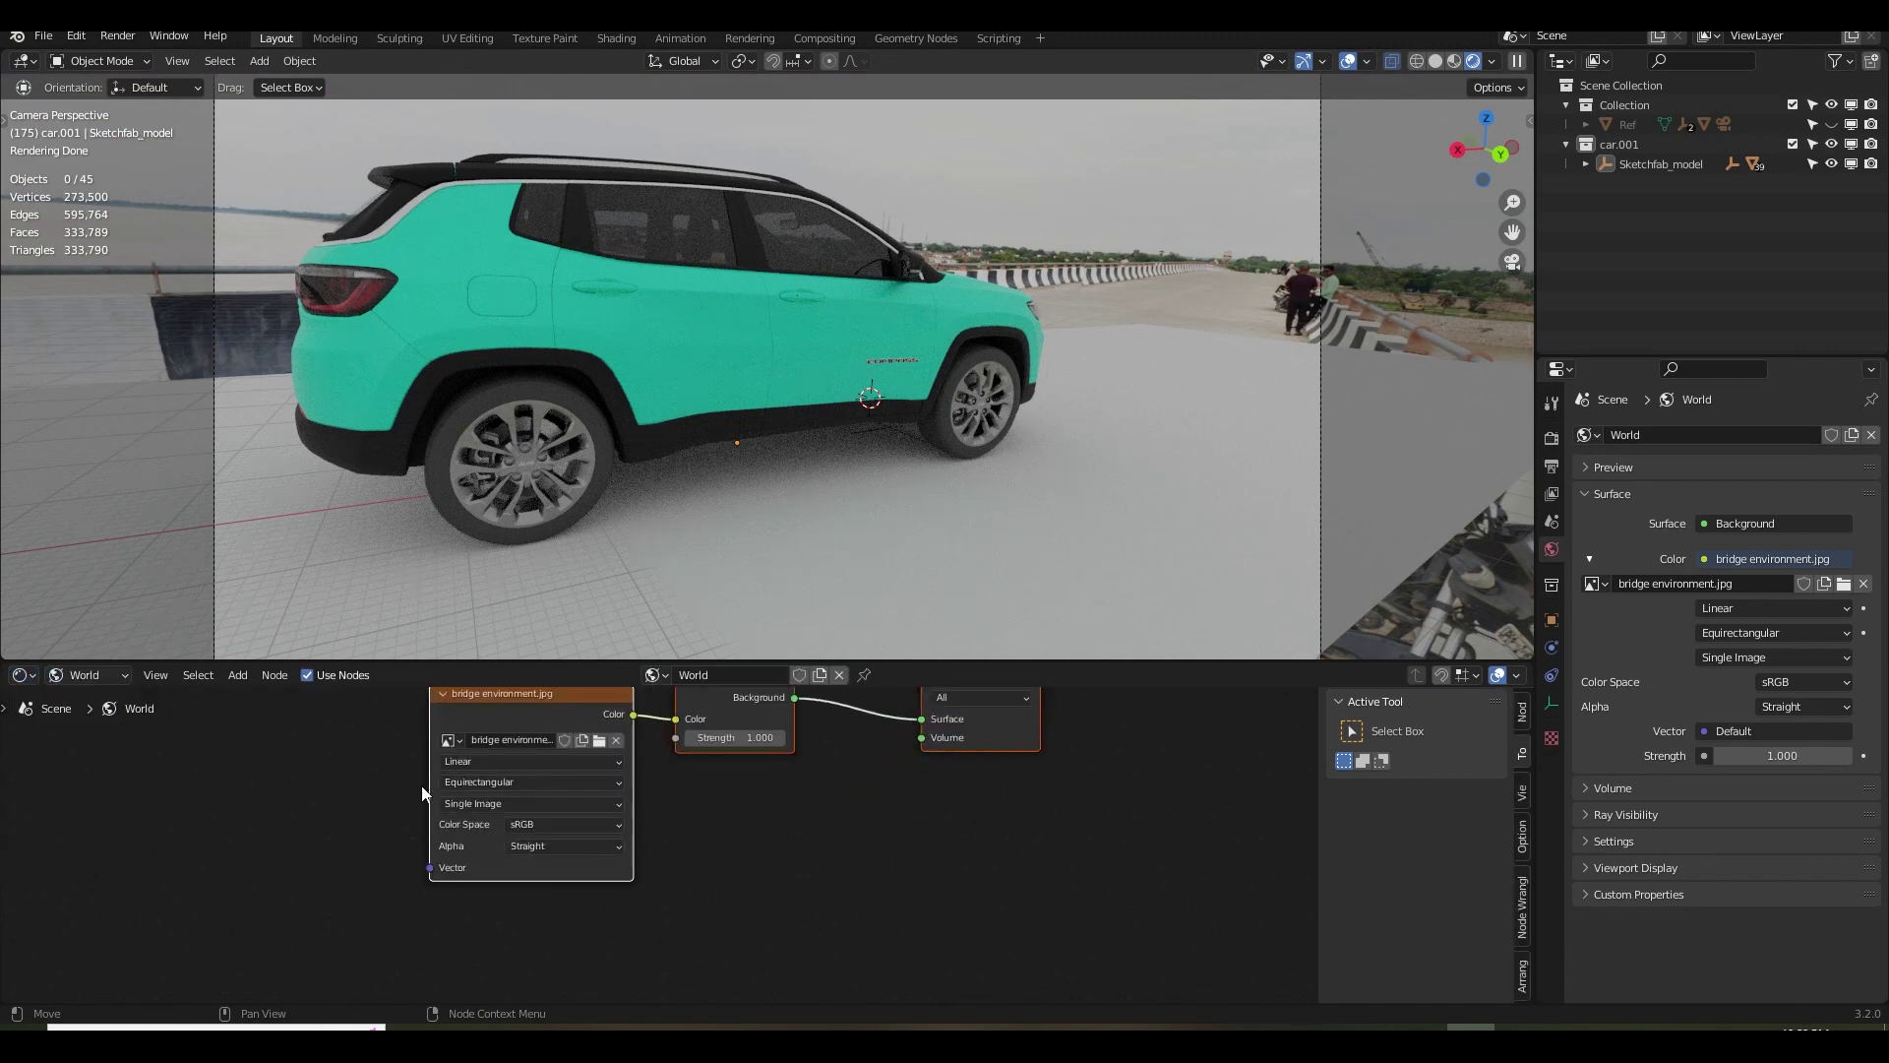
scroll(563, 782, down, 1)
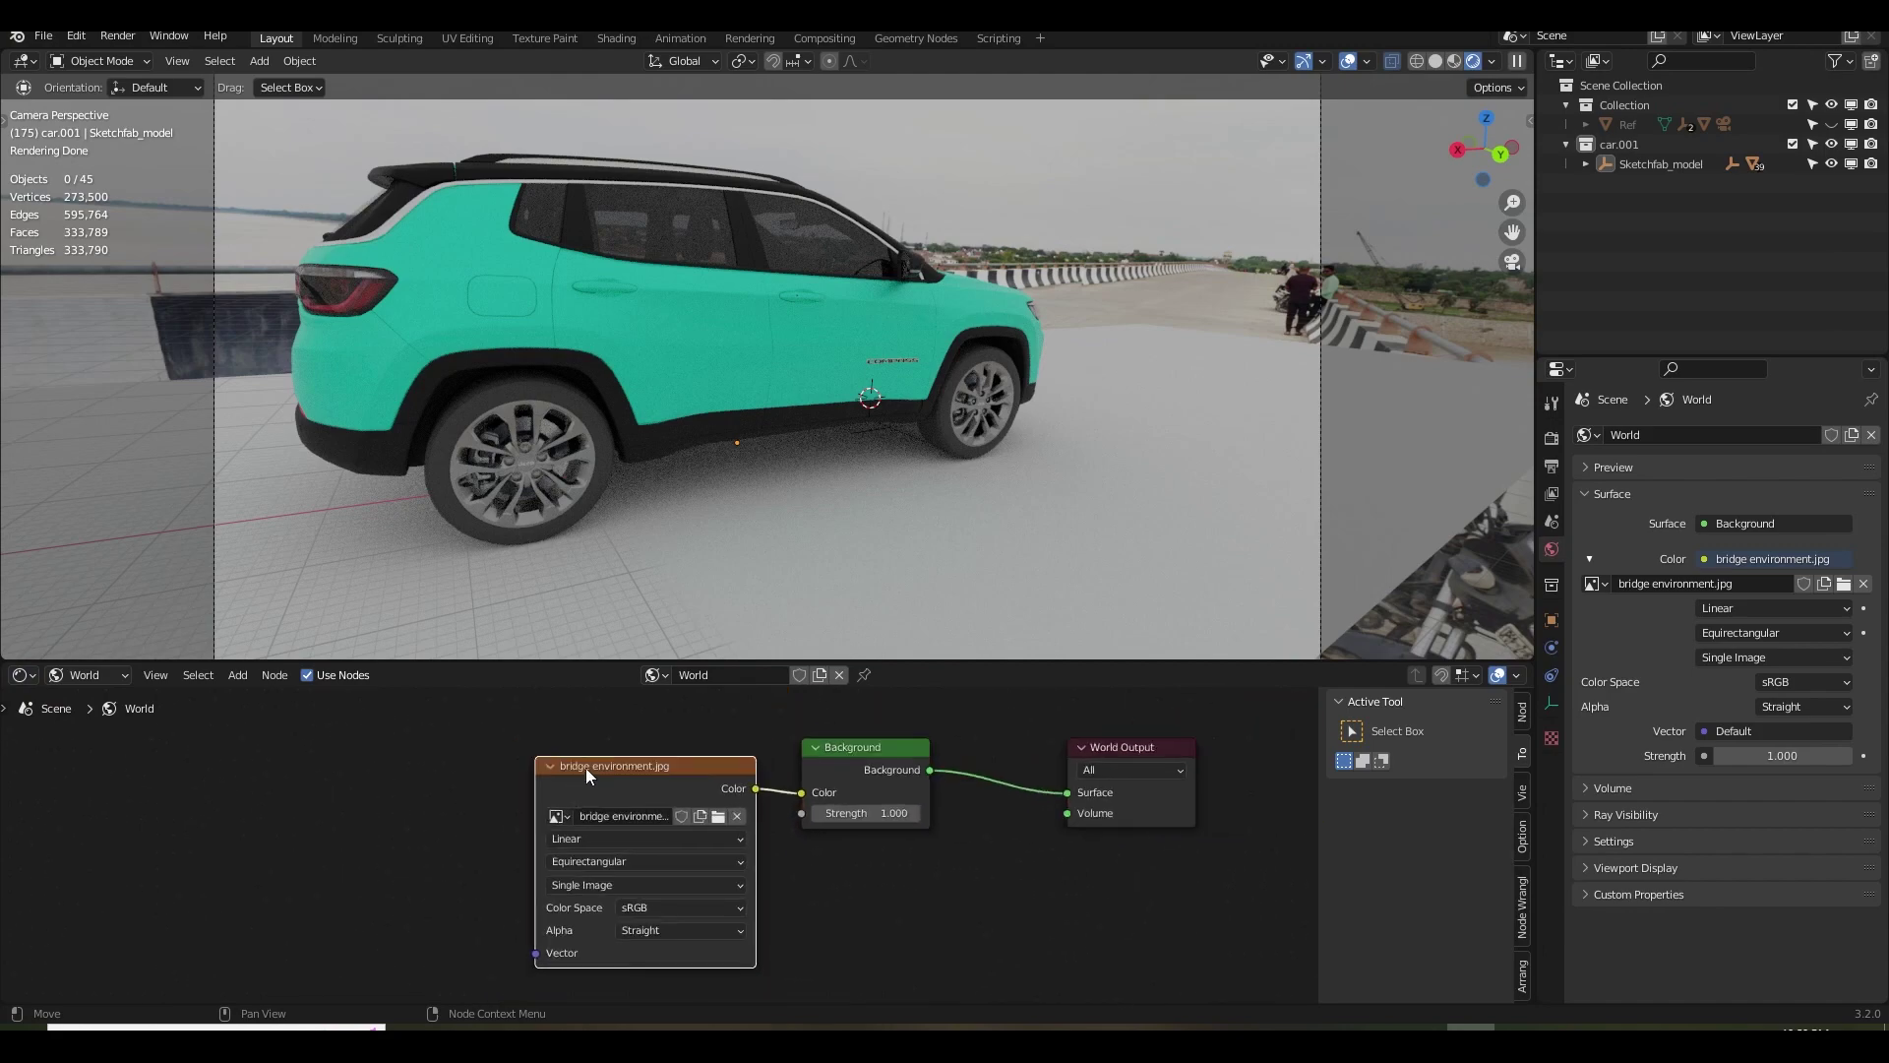
key(ctrl+t)
middle_drag(512, 789, 678, 775)
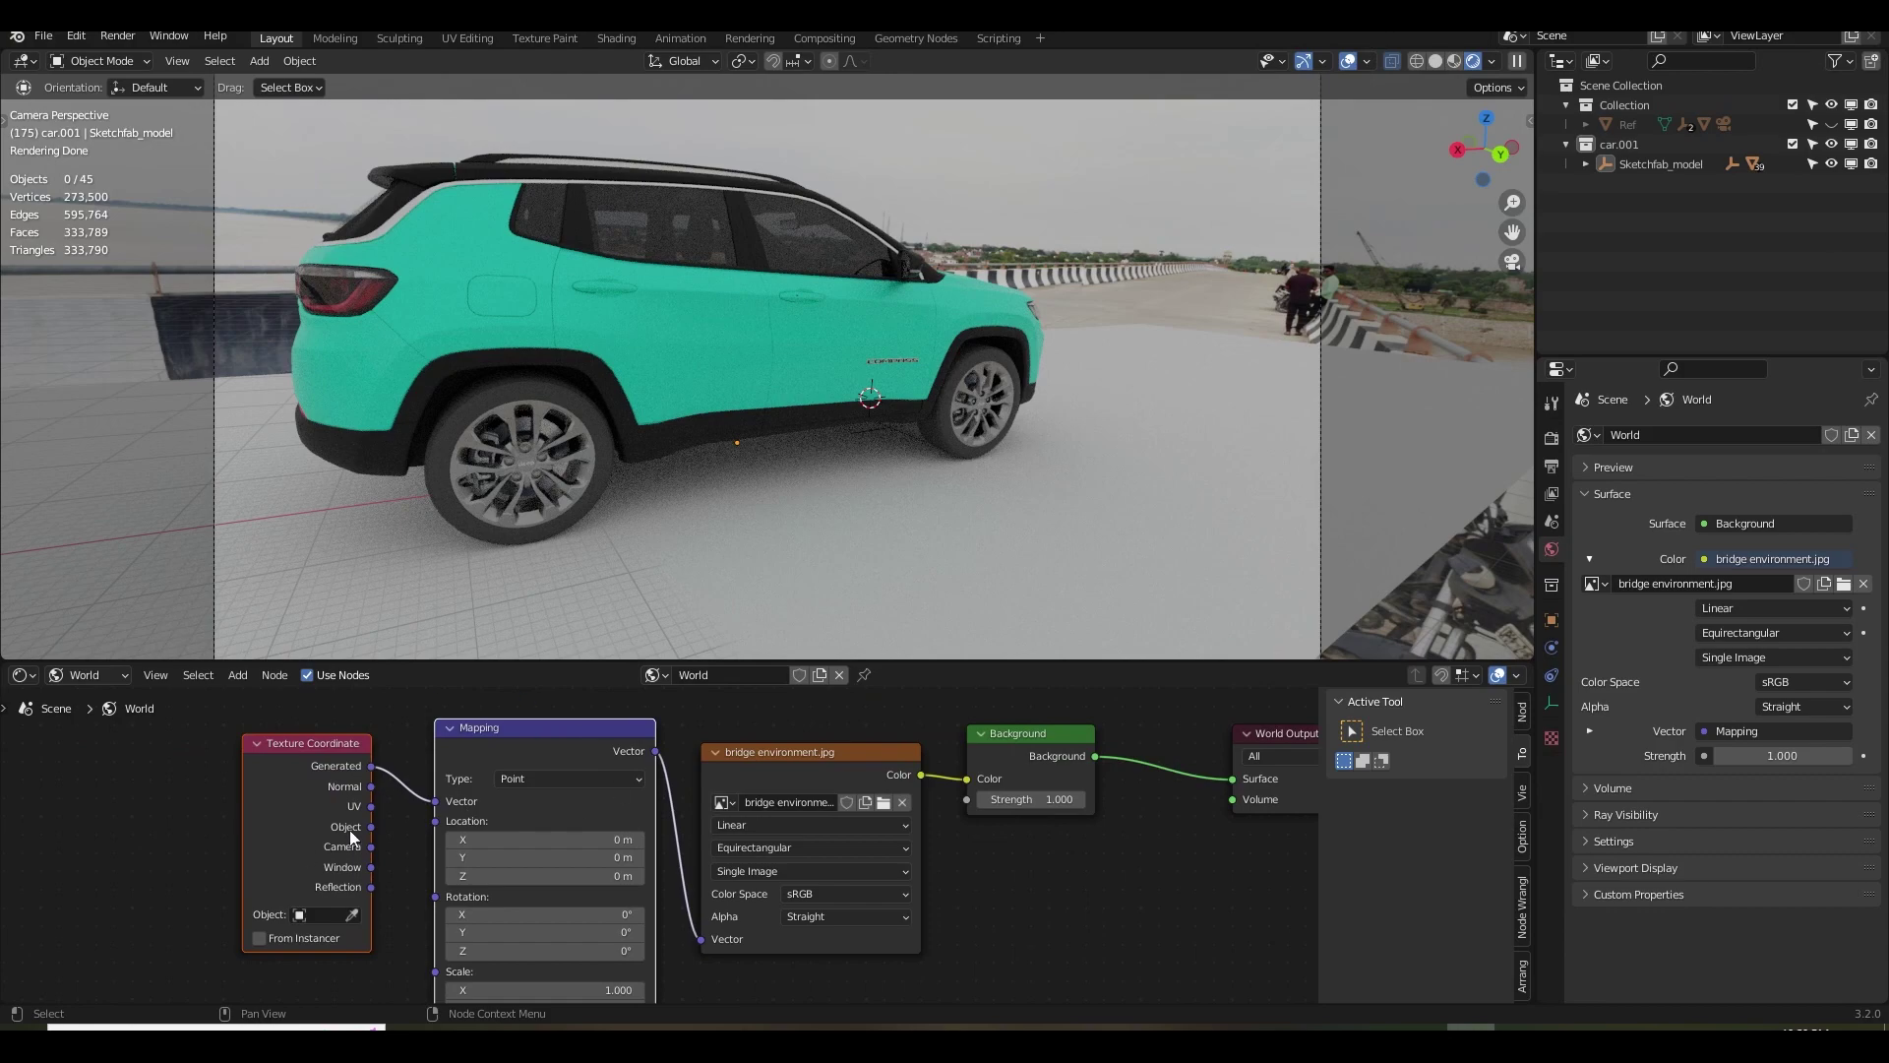
Check in the add-on preferences that Node Wrangler is enabled.
click(76, 37)
click(110, 315)
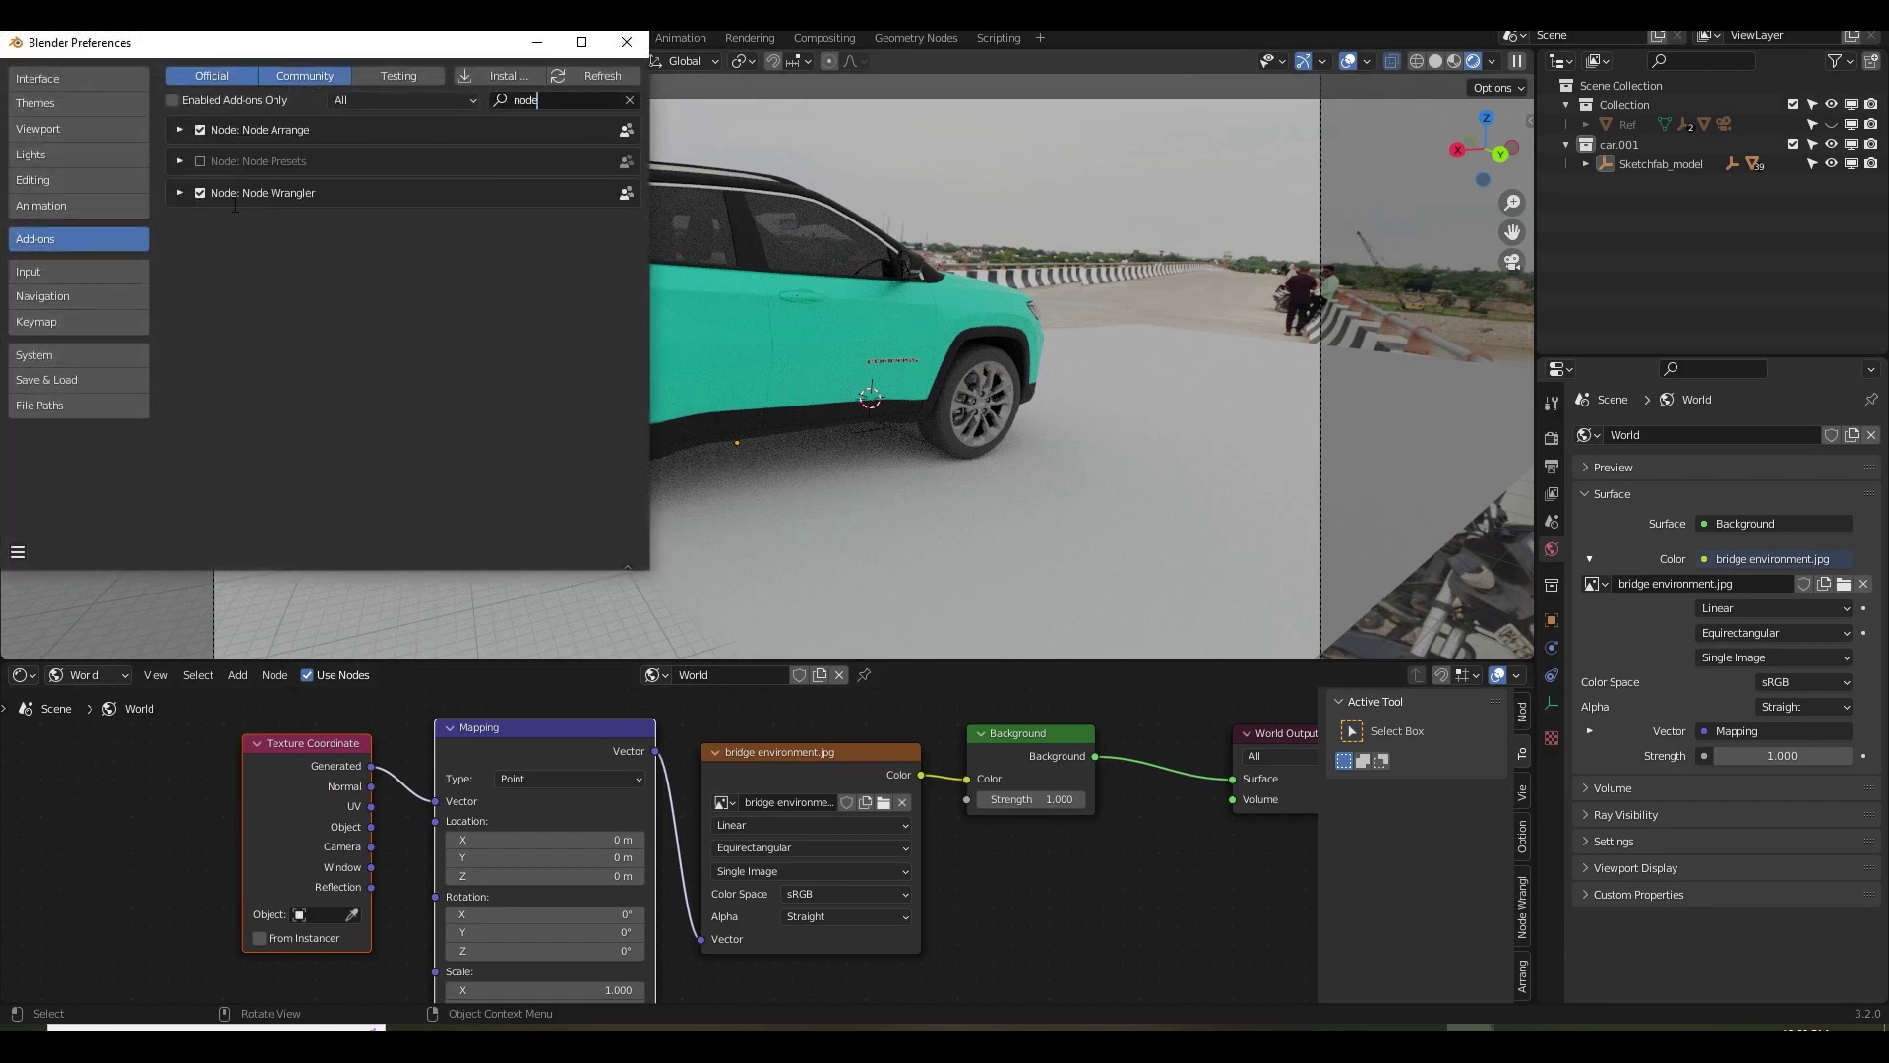
click(626, 42)
Set the Mapping node's Z rotation to 20.8° to align the environment image with the bridge footage.
middle_drag(652, 952, 653, 891)
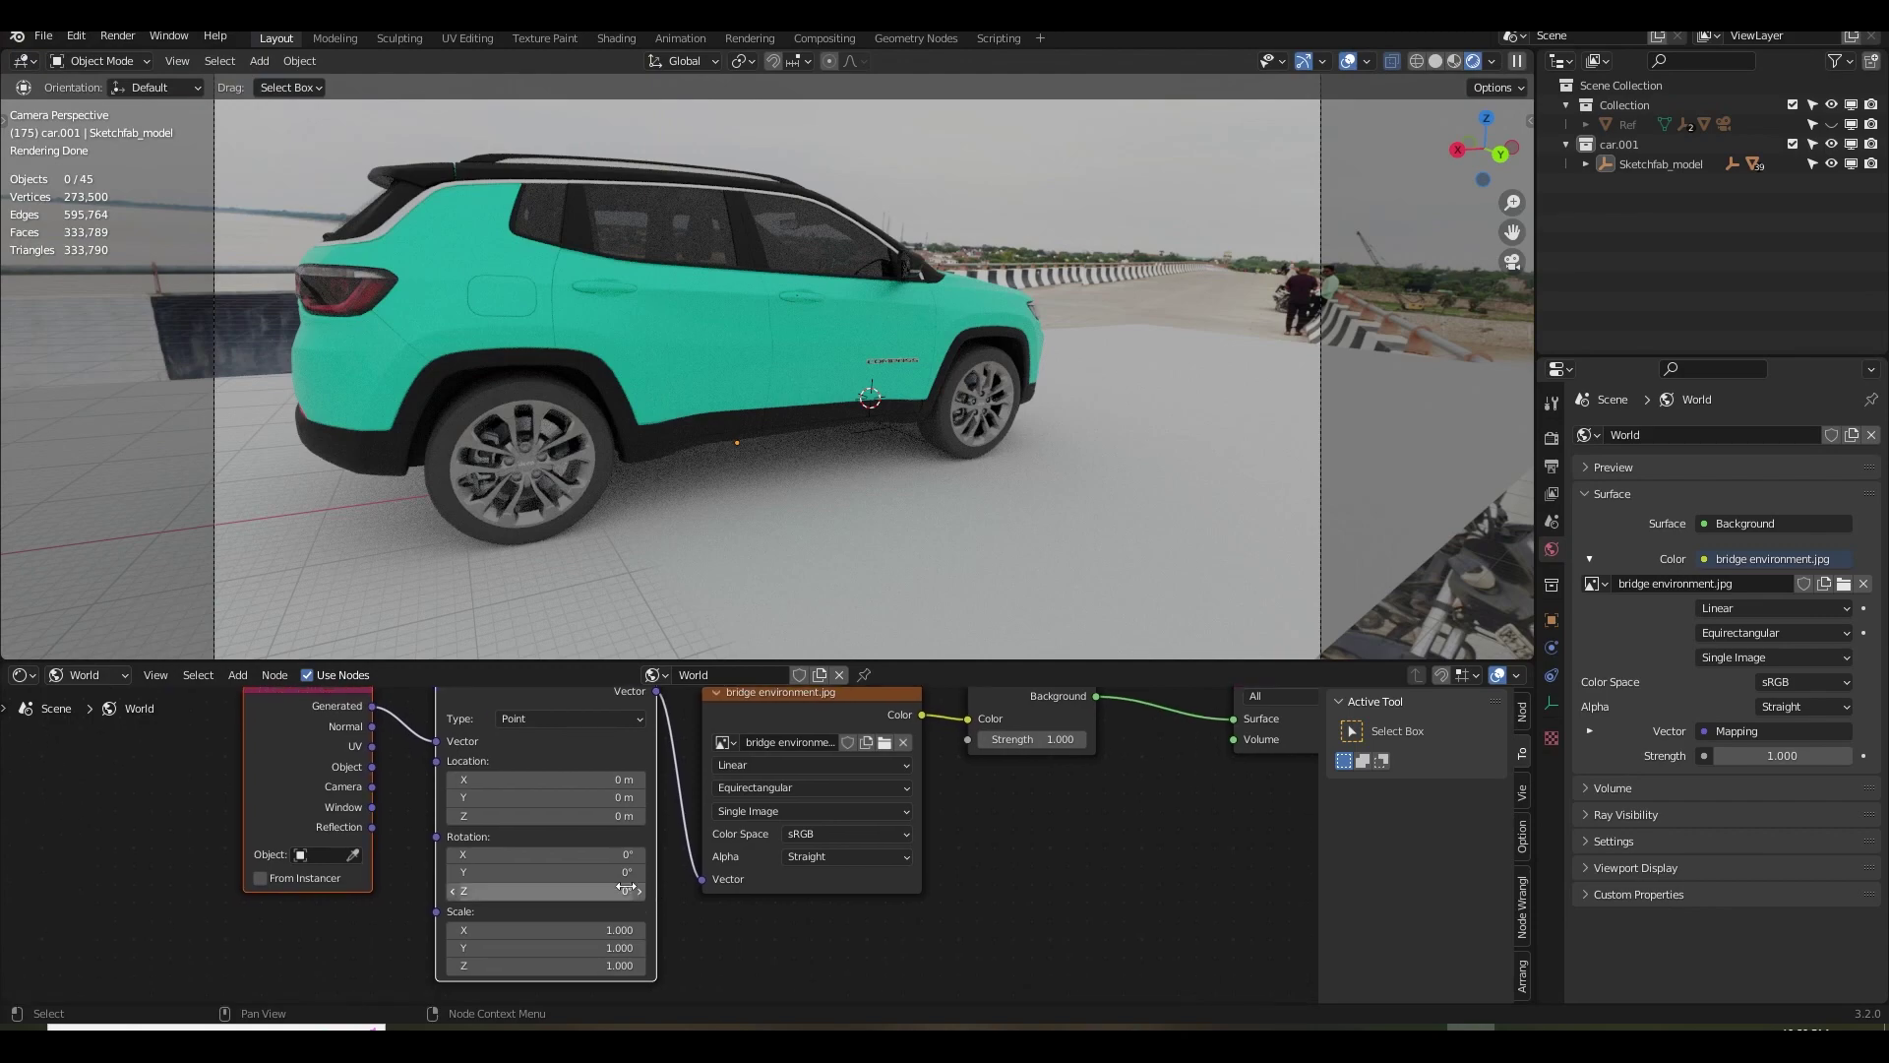
drag(627, 889, 577, 890)
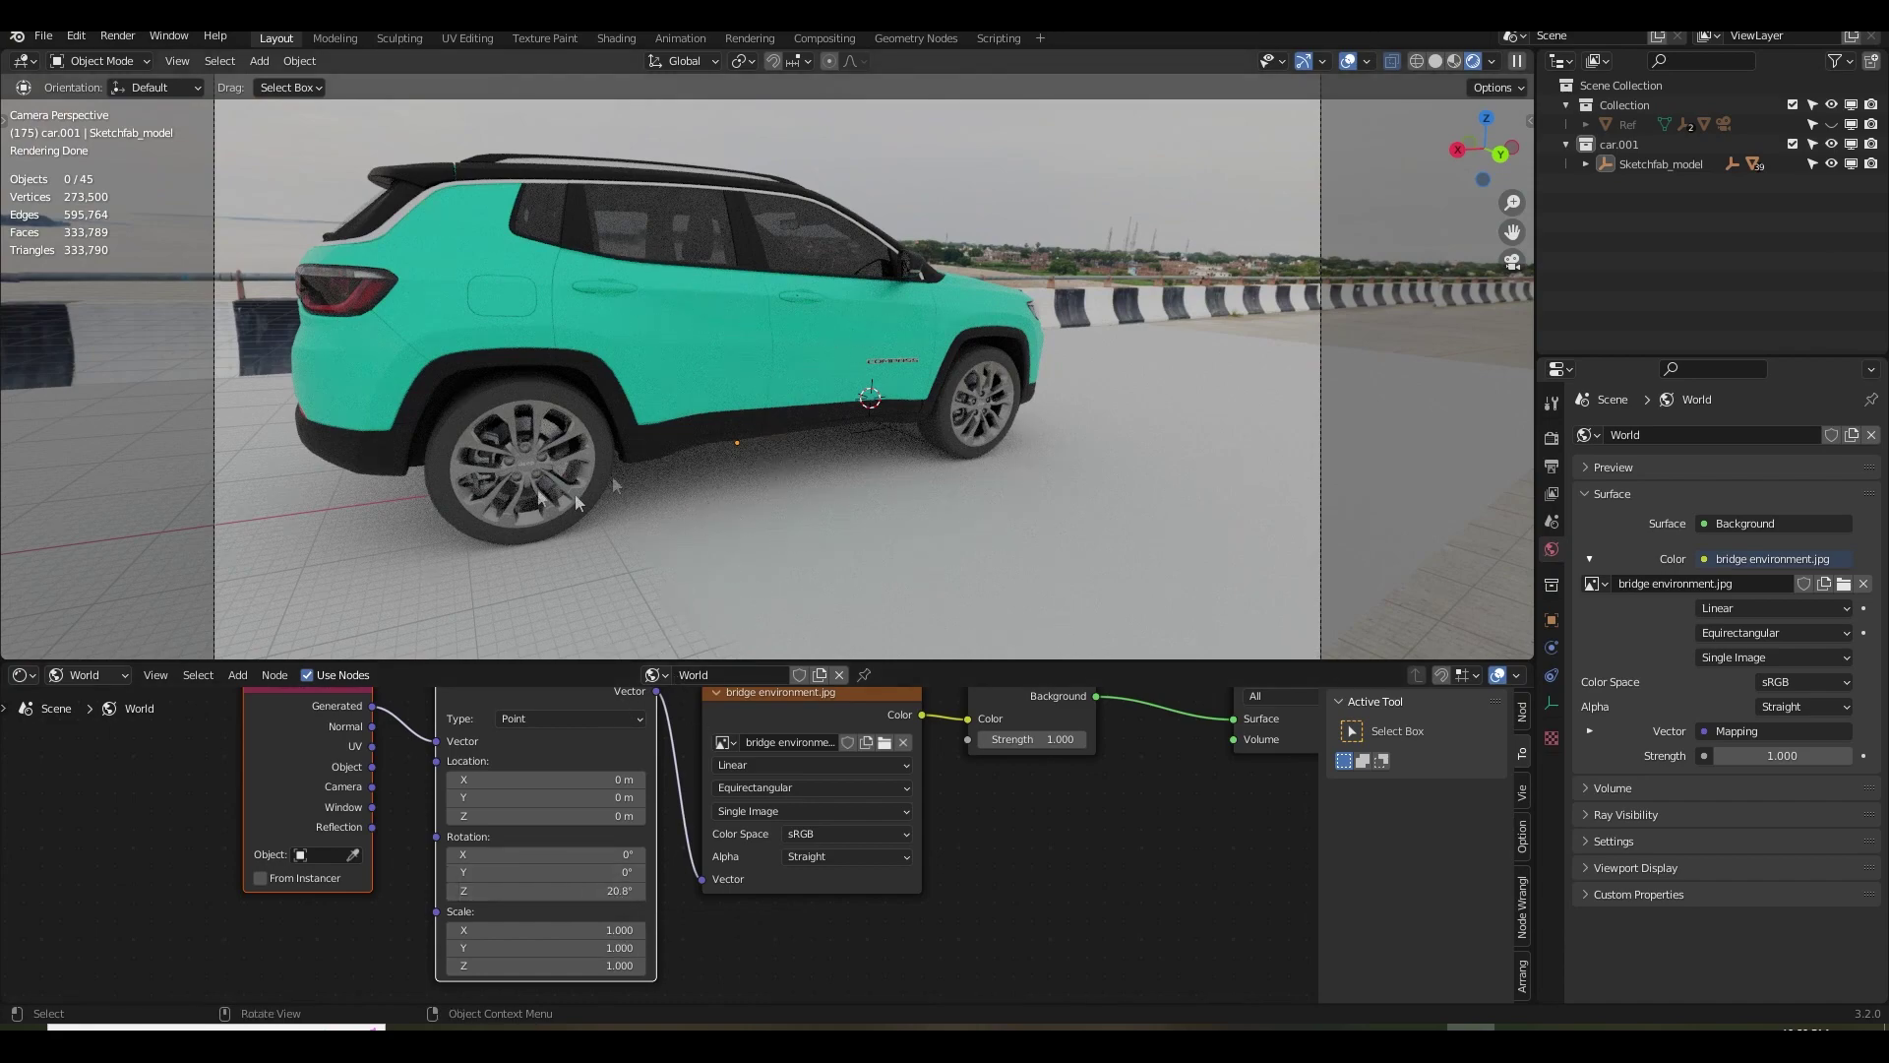
Try a world Background strength of 2 and return it to 1.
middle_drag(875, 841, 693, 940)
click(854, 838)
text(2)
key(Return)
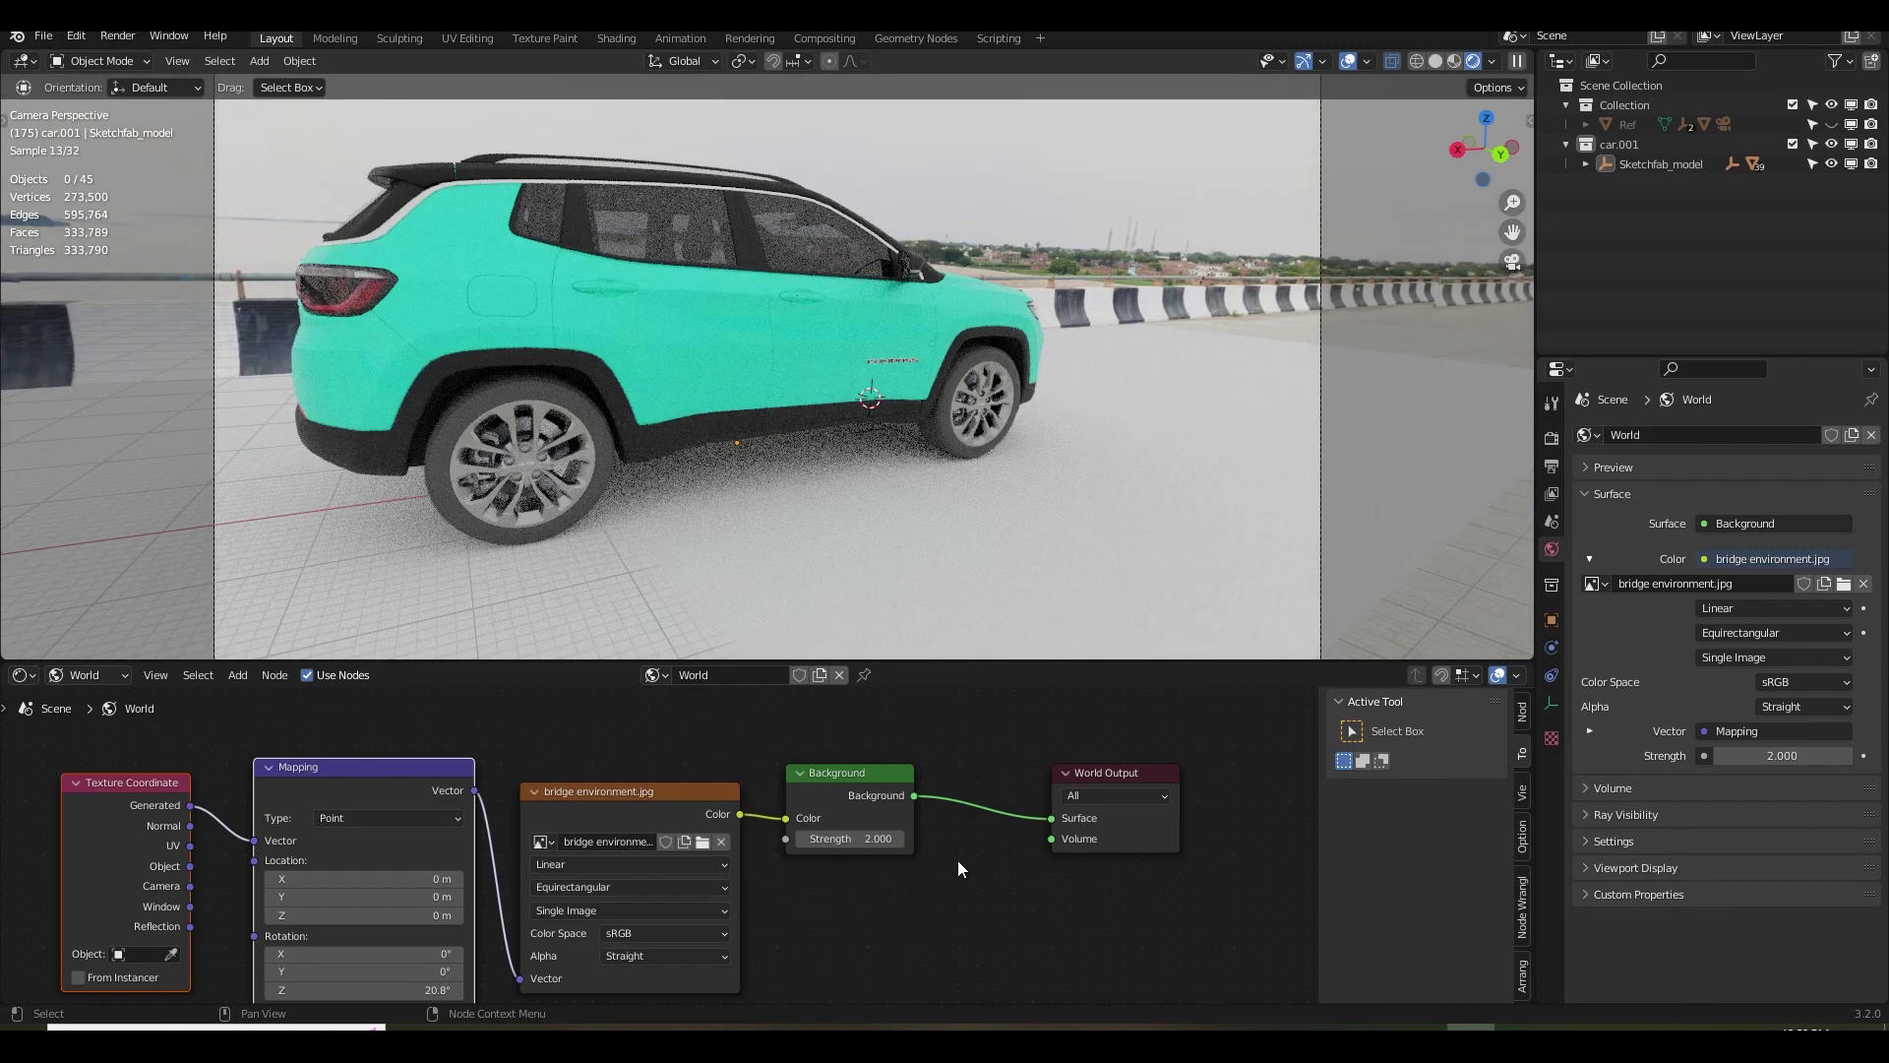
click(855, 835)
text(1)
key(Return)
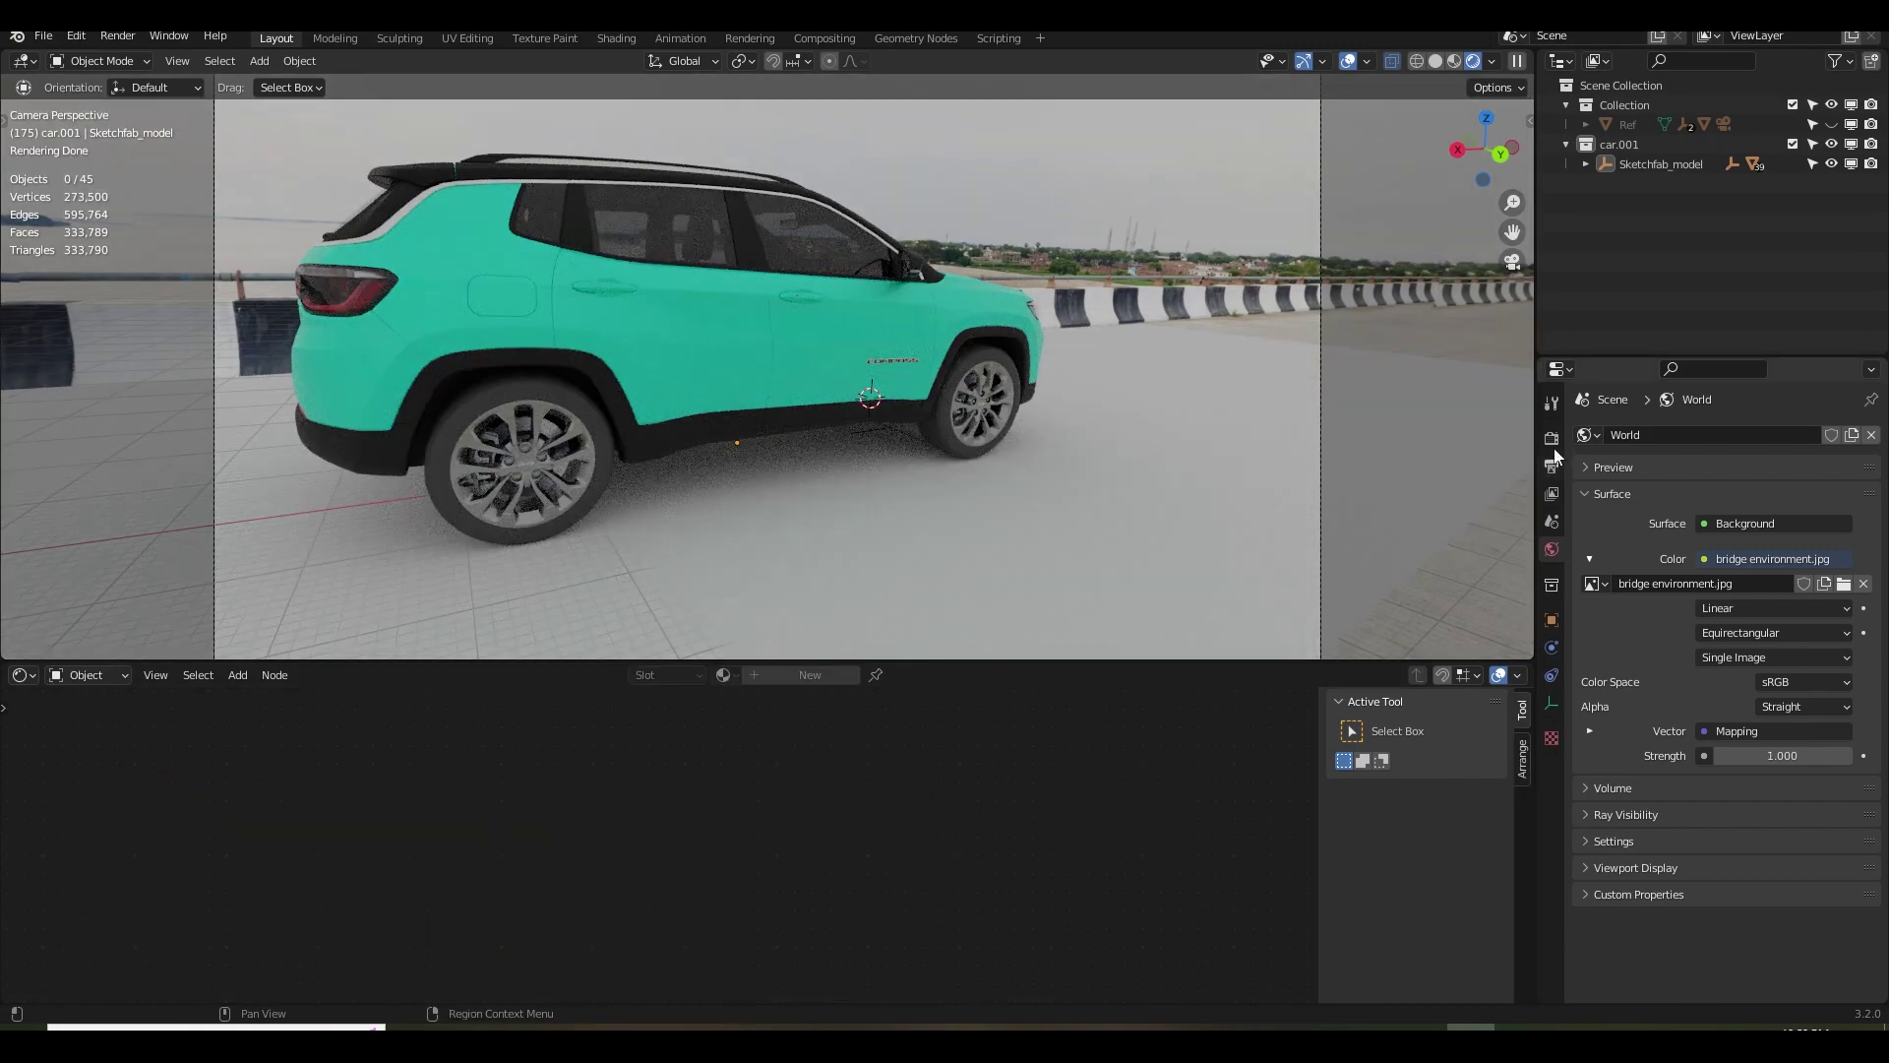
Enable the Transparent film option in the Cycles render settings.
click(1553, 441)
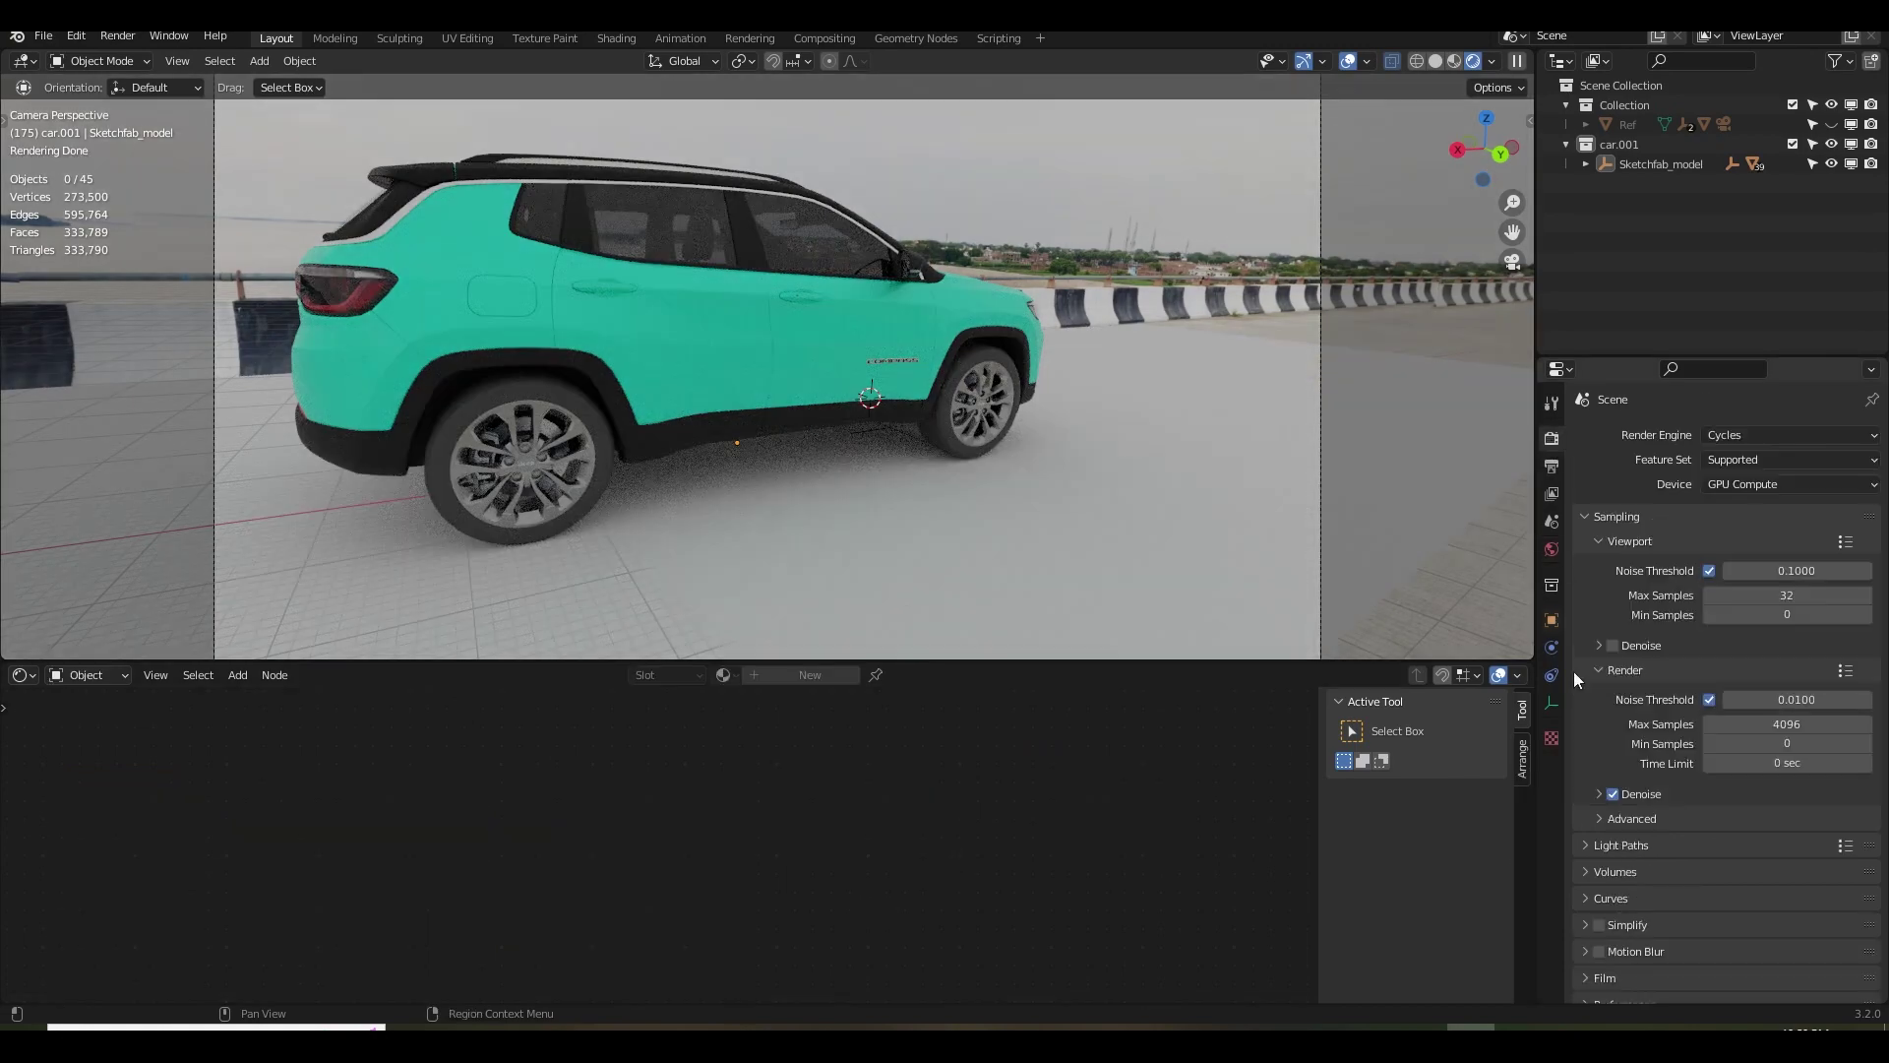
scroll(1609, 859, down, 4)
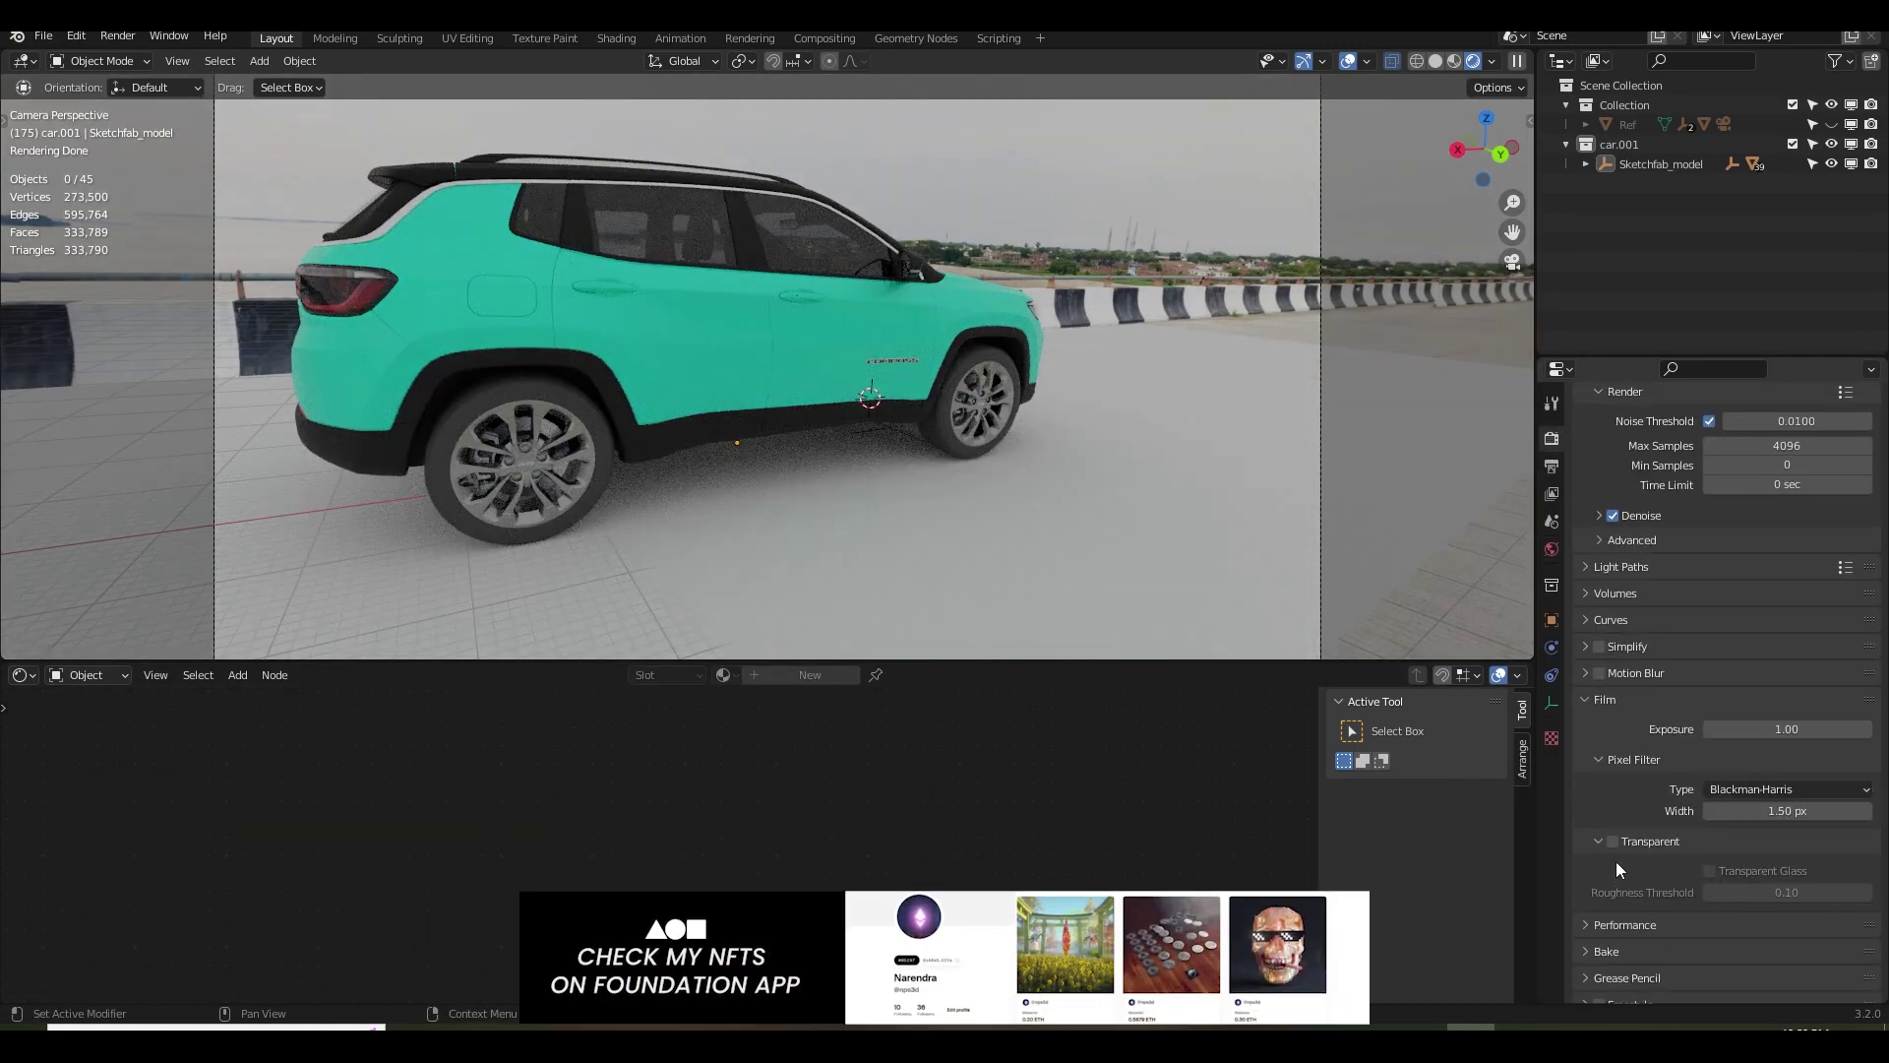
click(1613, 842)
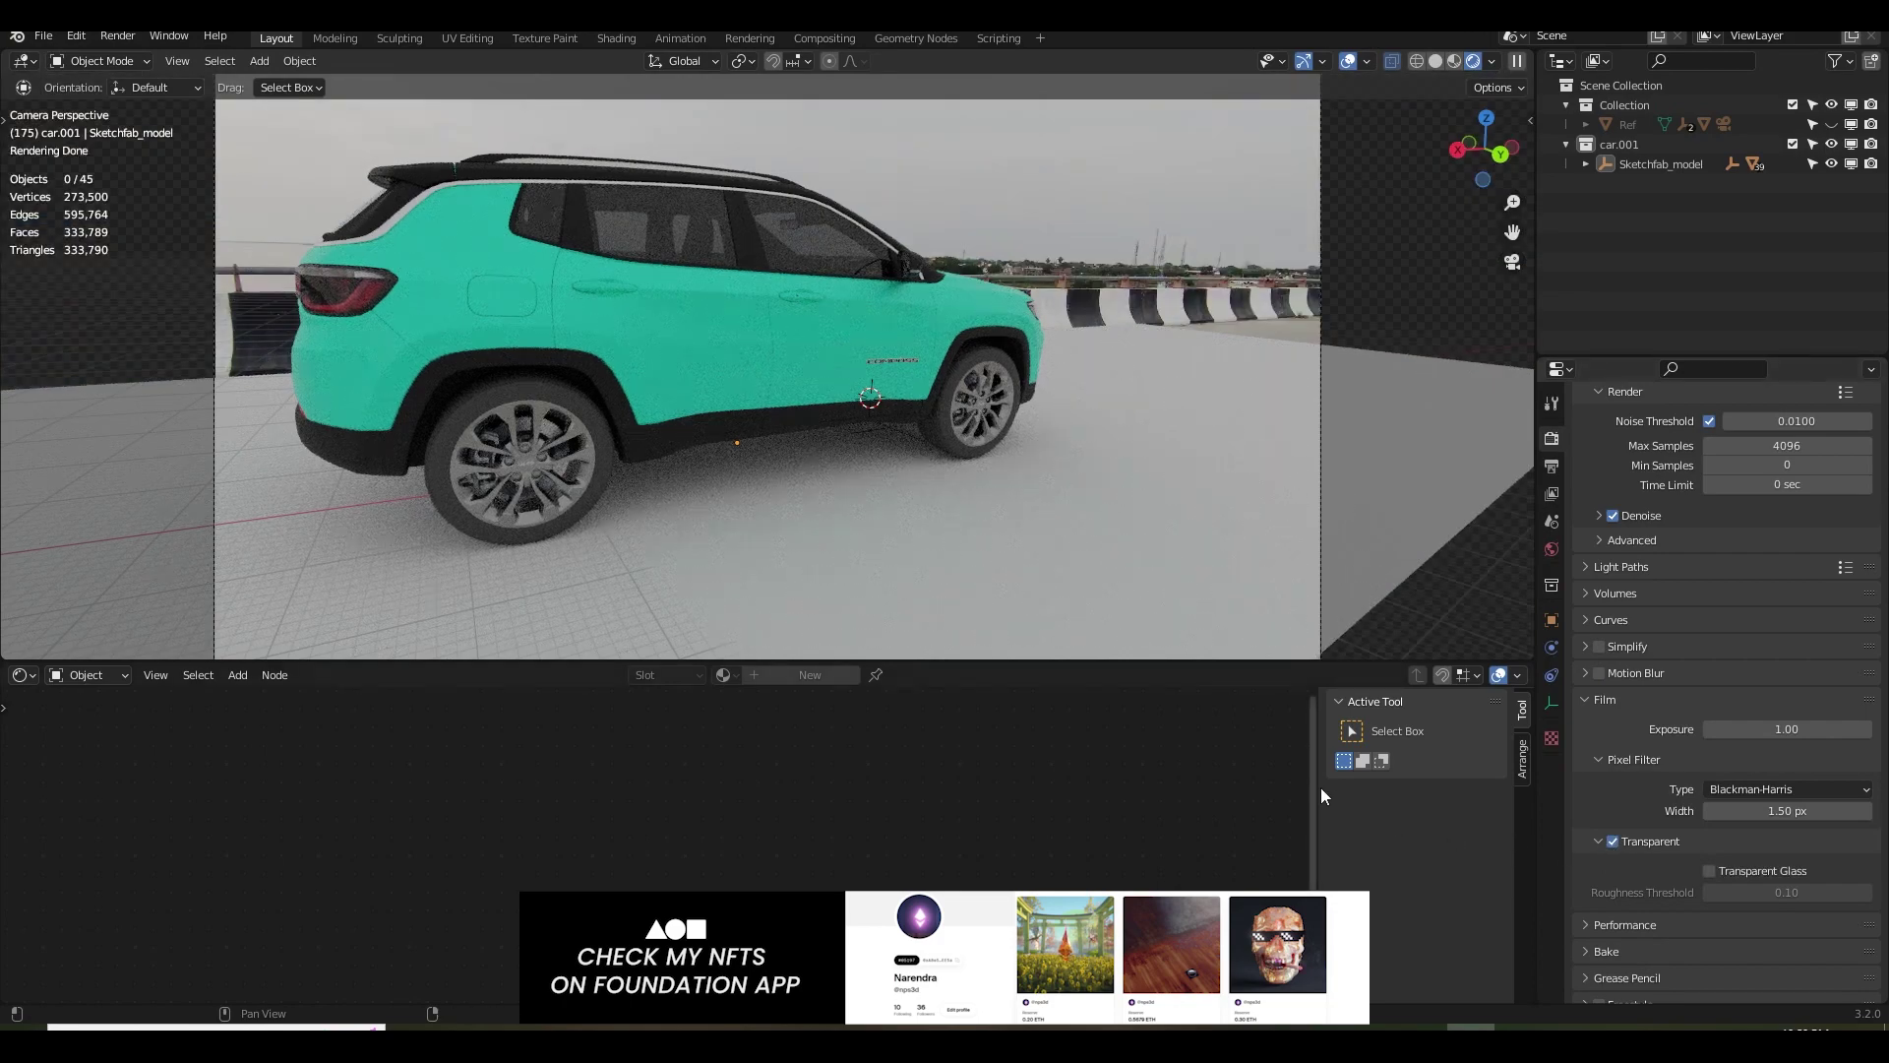
Turn on Shadow Catcher in the ground plane's visibility settings.
click(1112, 555)
key(ctrl+s)
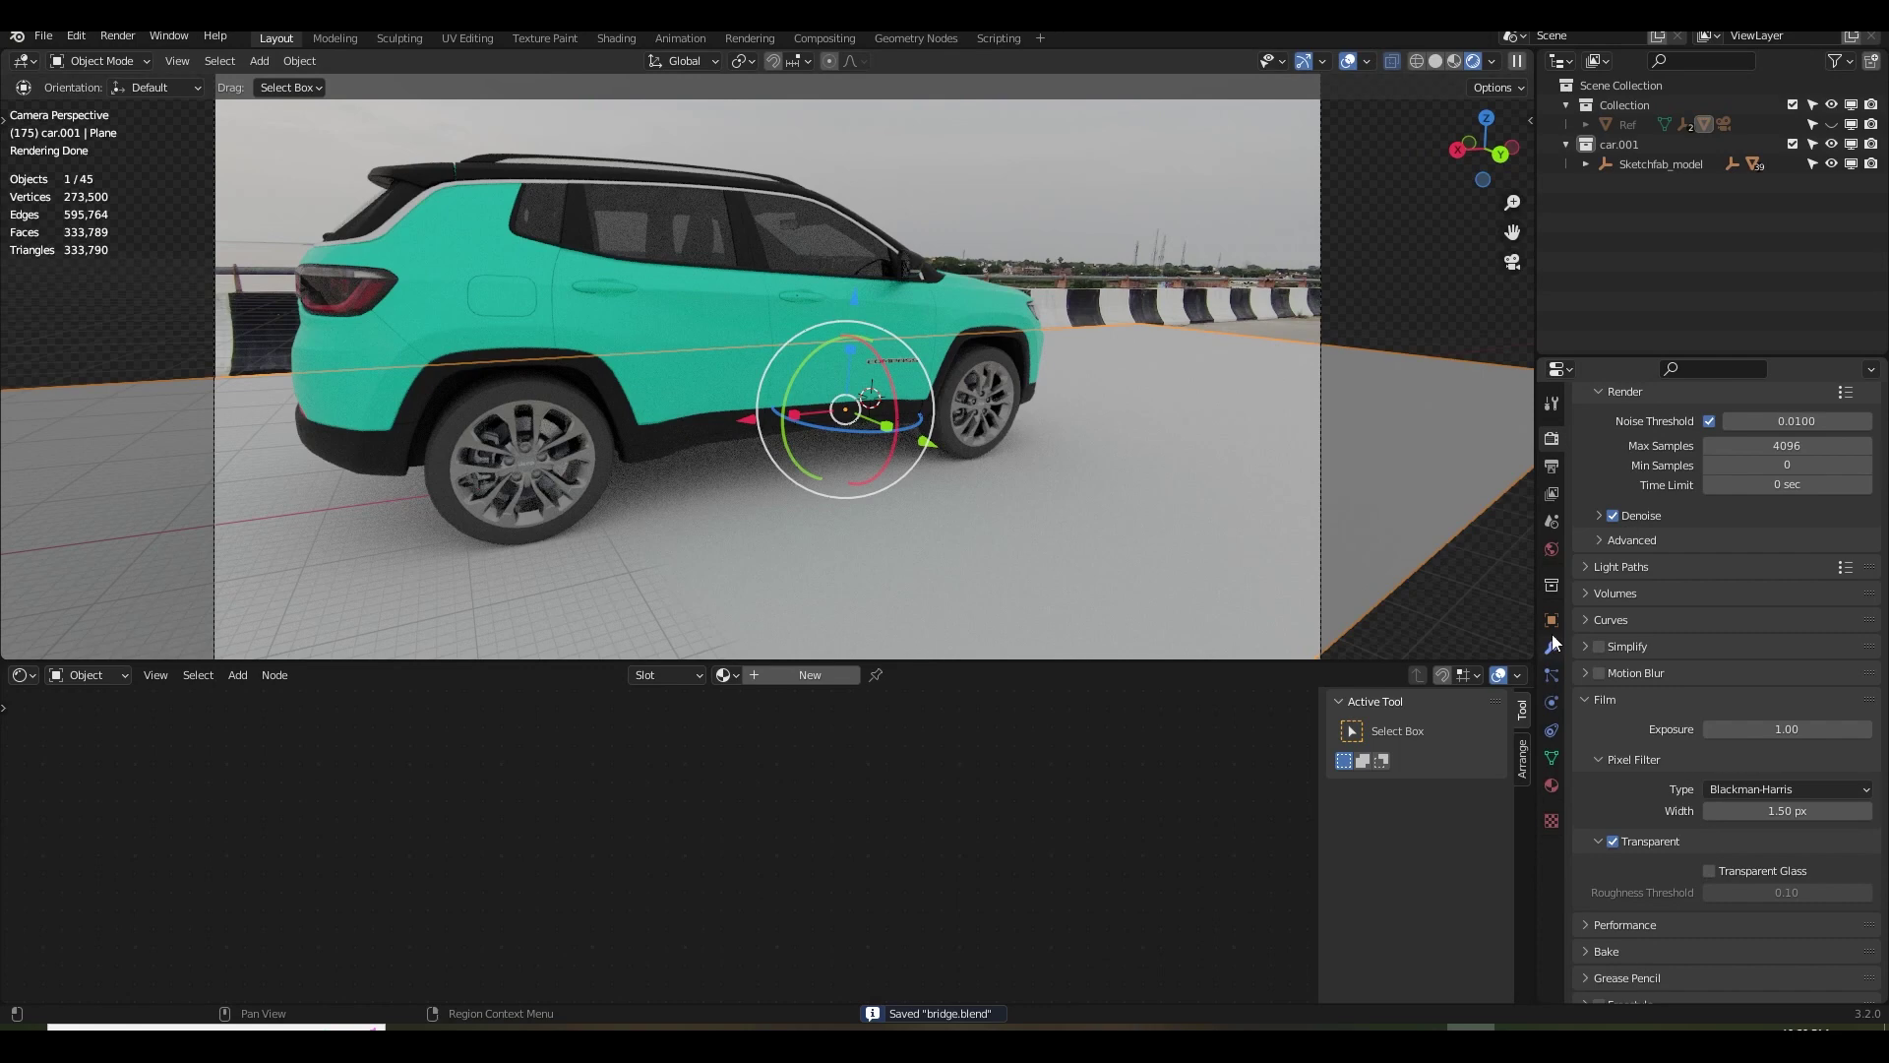
click(1551, 645)
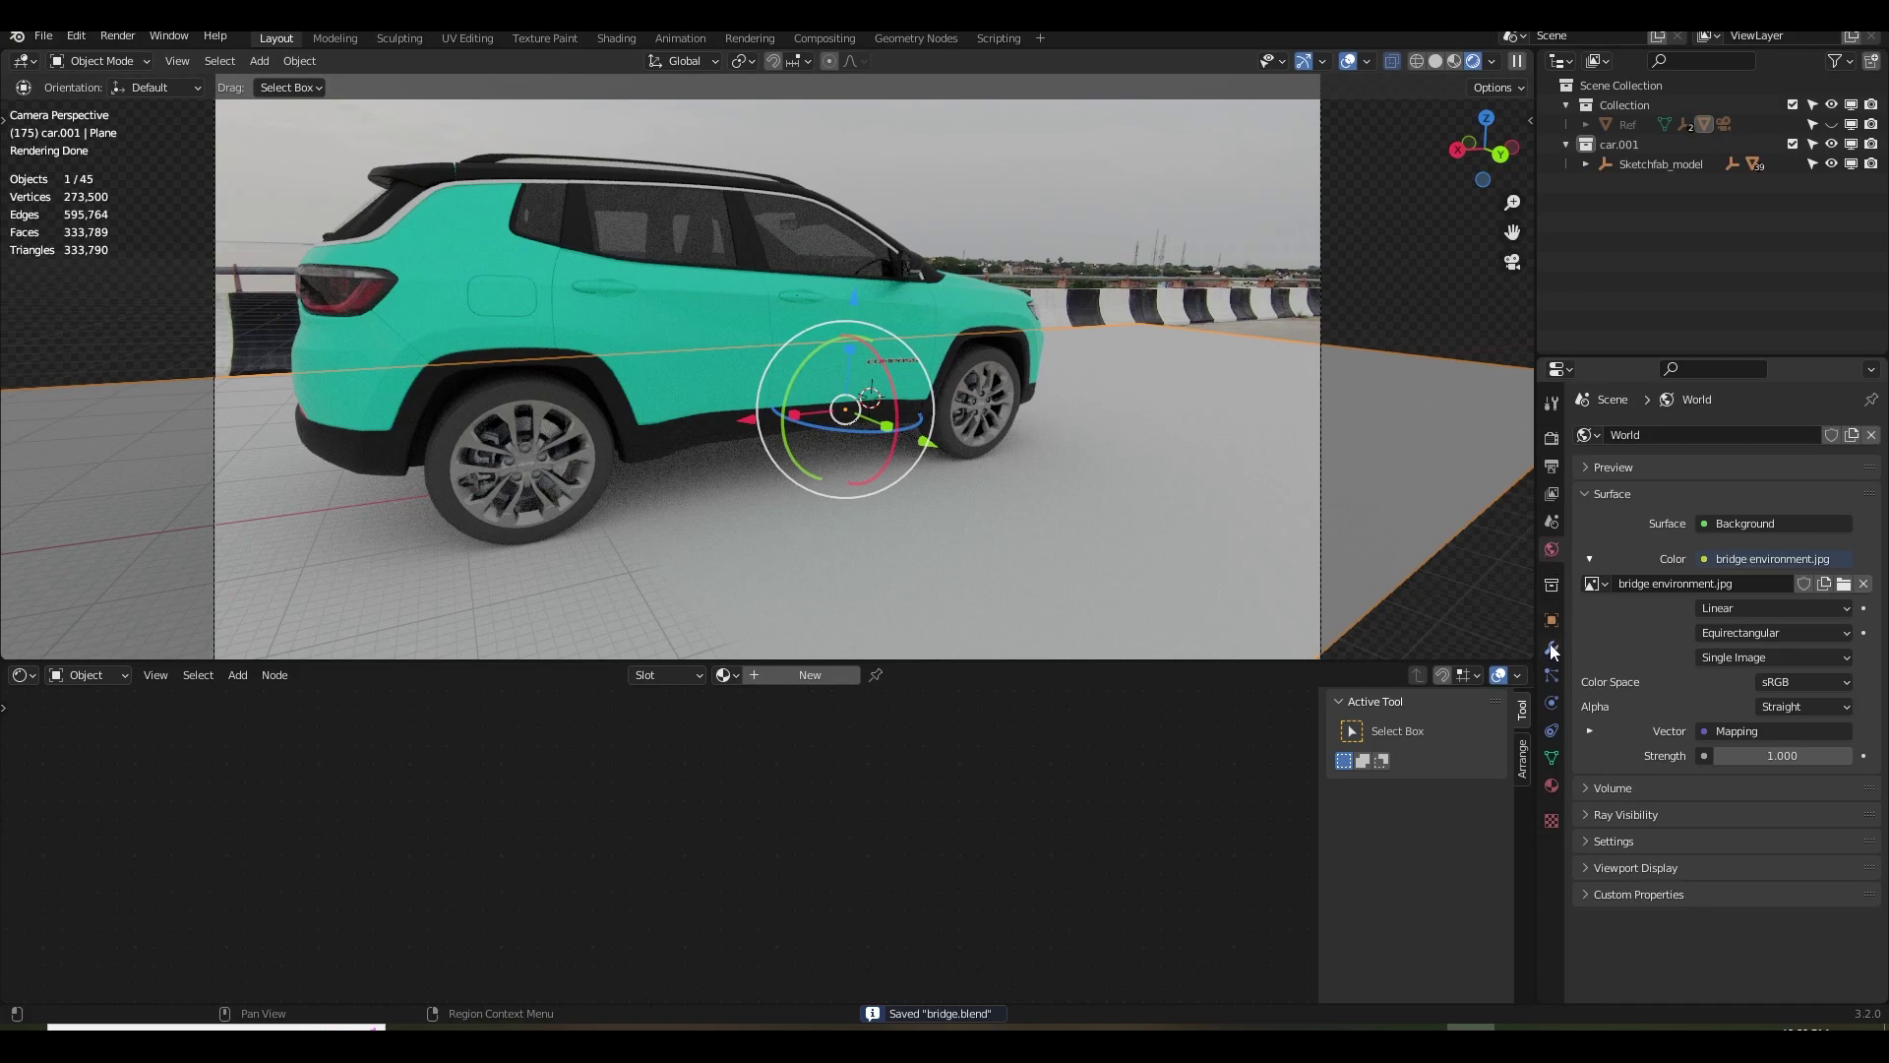
click(1551, 621)
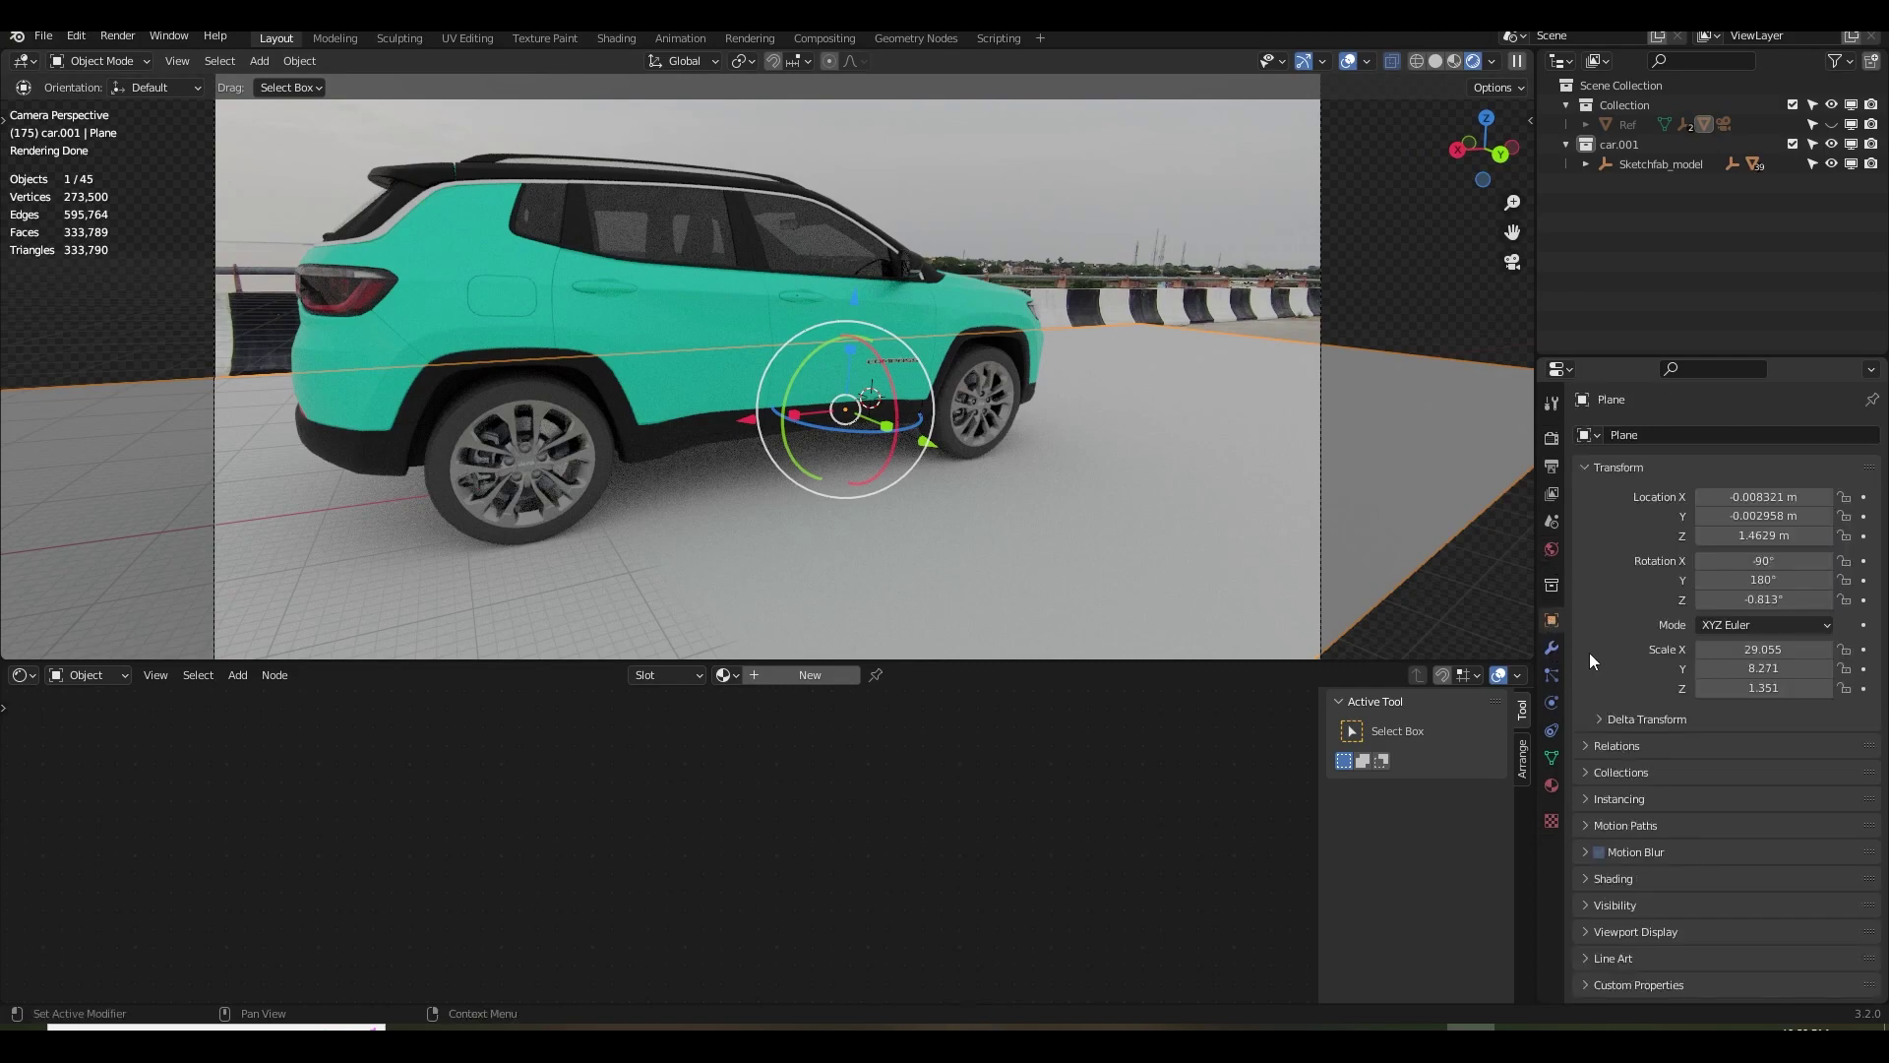
click(1622, 905)
scroll(1621, 905, down, 2)
click(1703, 927)
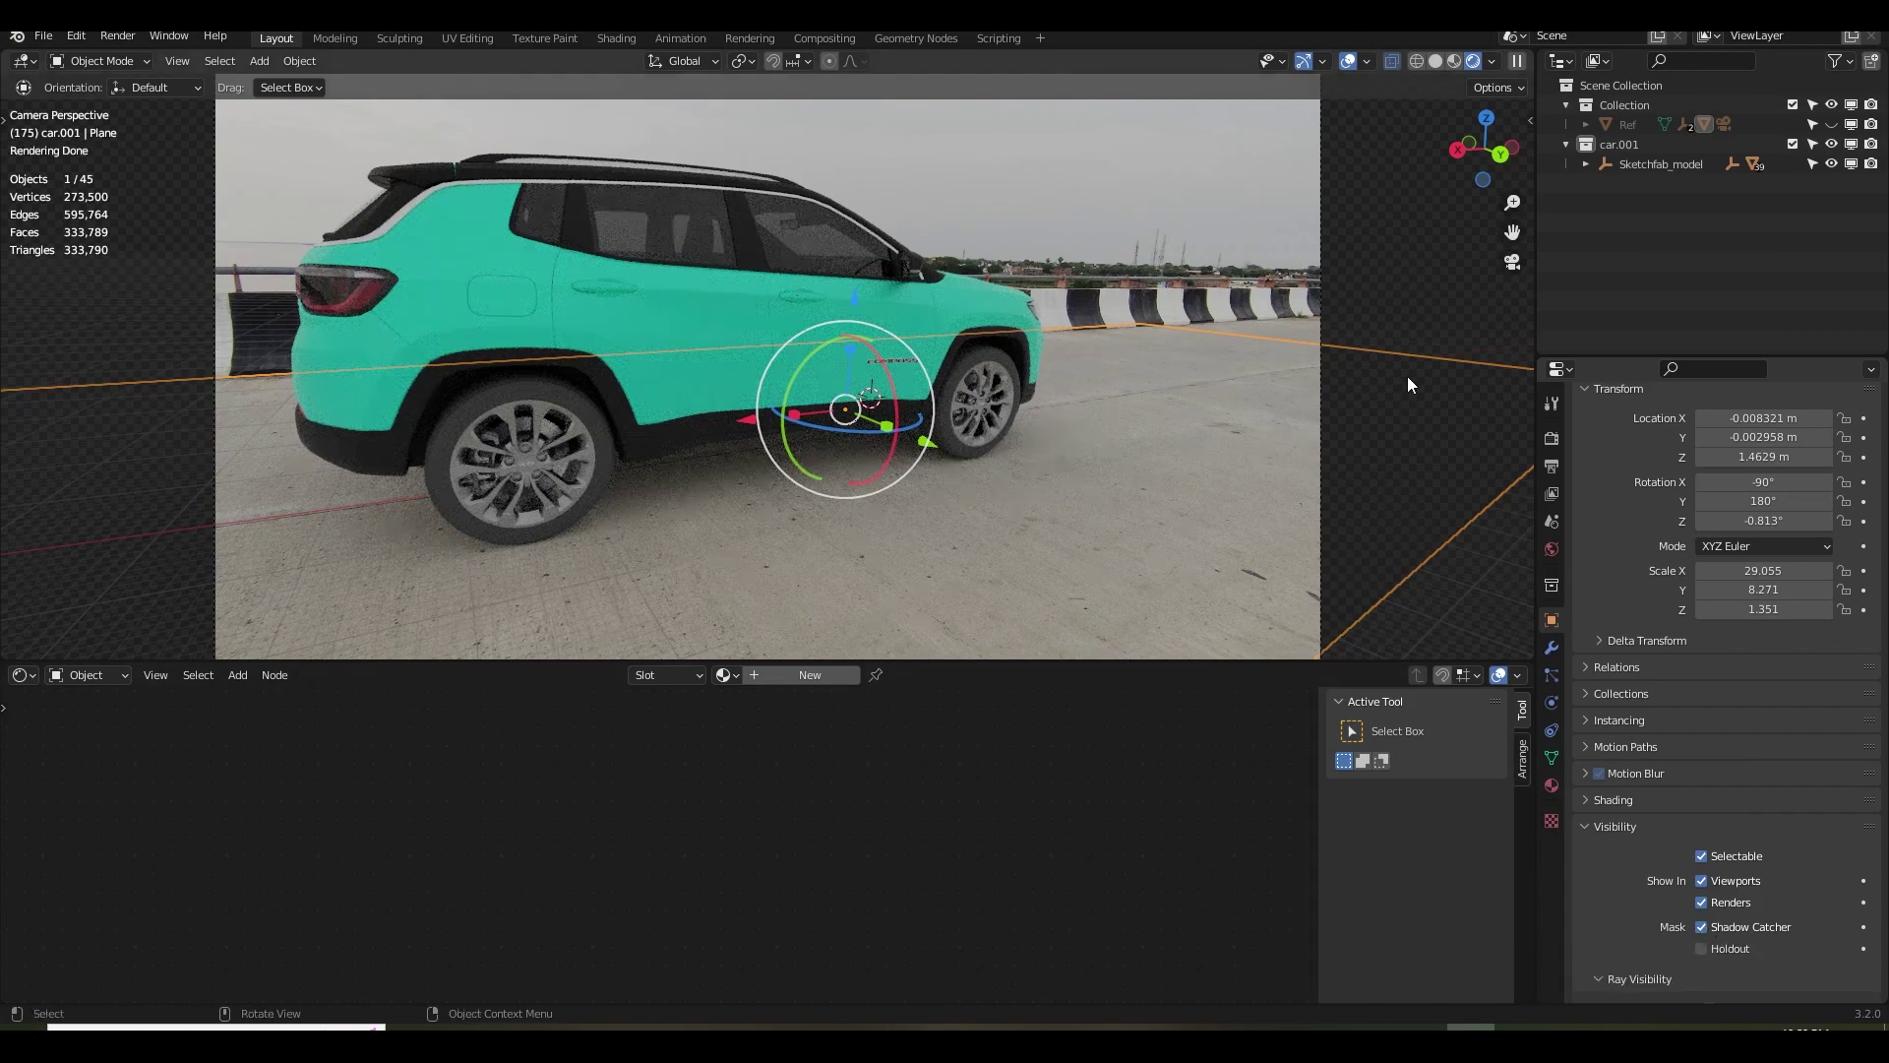
Deselect the plane, save the file and play the animation to check the car's shadow on the road footage.
click(1419, 312)
key(ctrl+s)
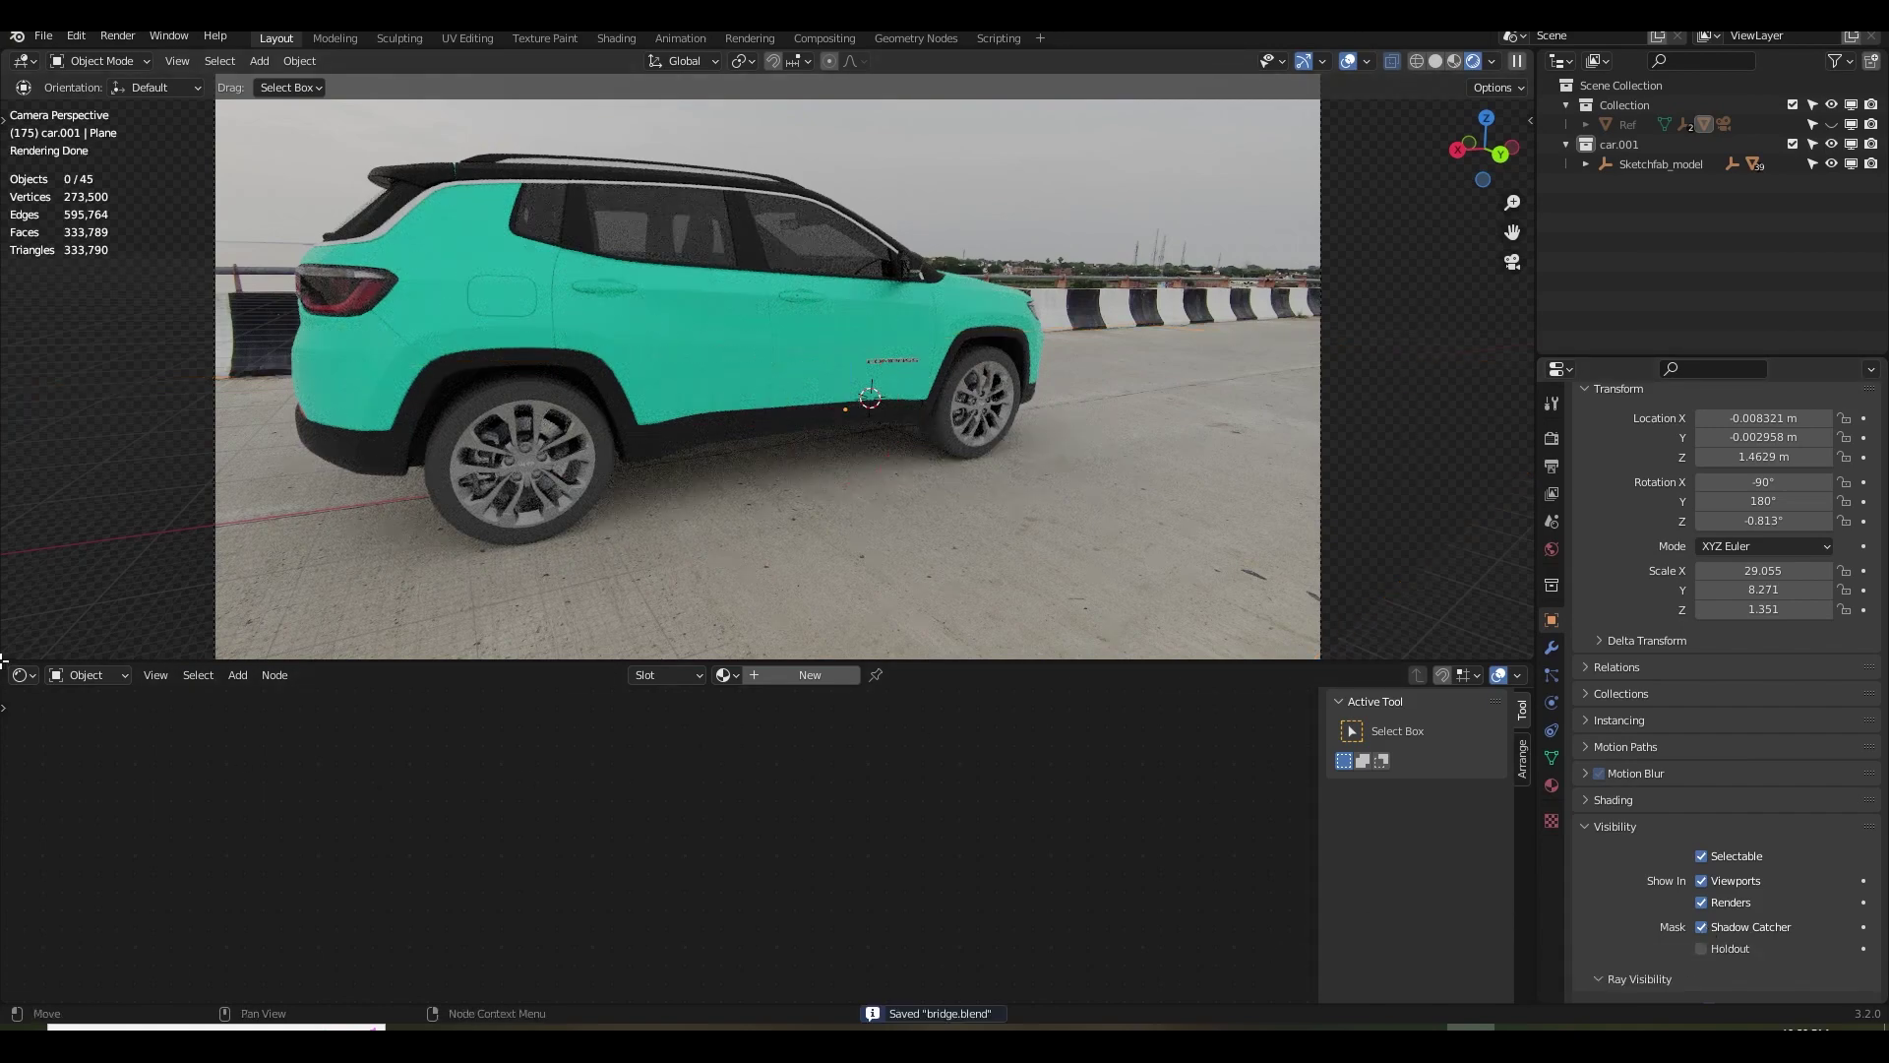
click(780, 655)
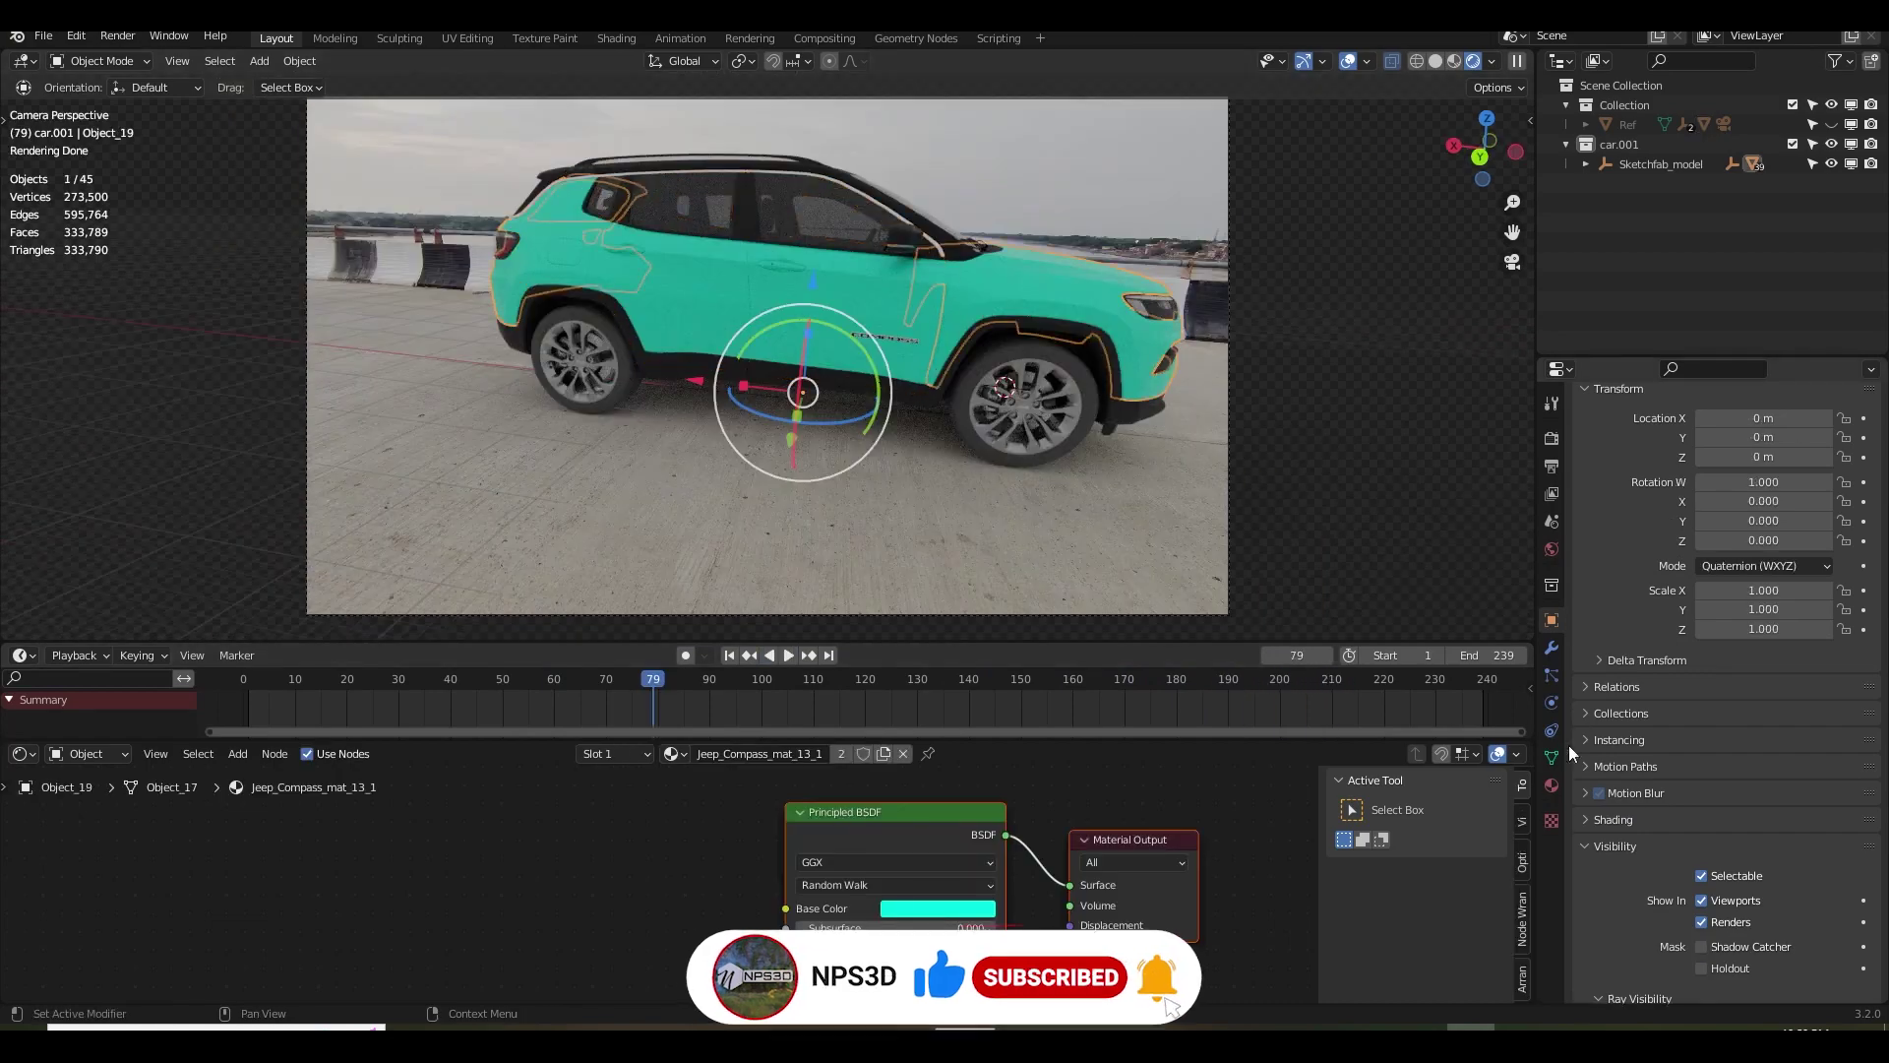
Change the car body paint's Base Color to near black, with saturation 0 and value 0.020.
click(1551, 785)
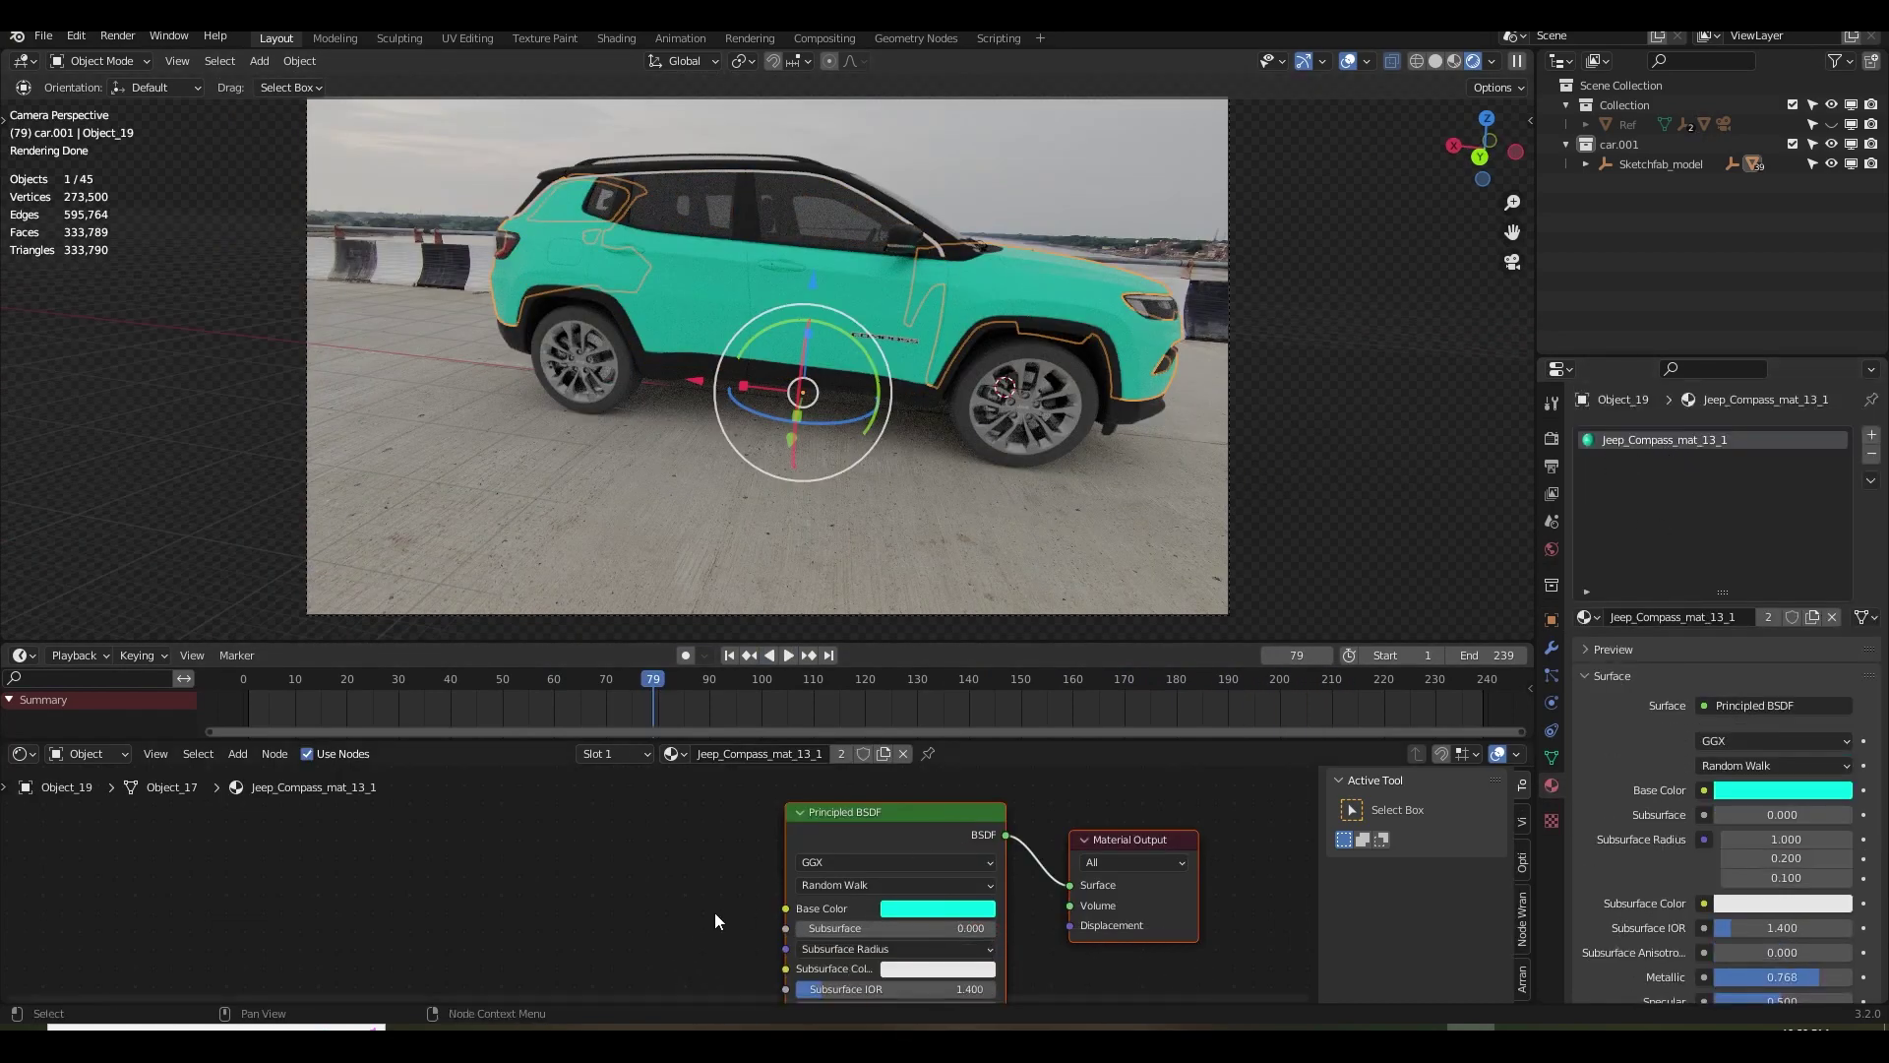
scroll(714, 912, up, 1)
click(951, 880)
drag(1106, 590, 1106, 710)
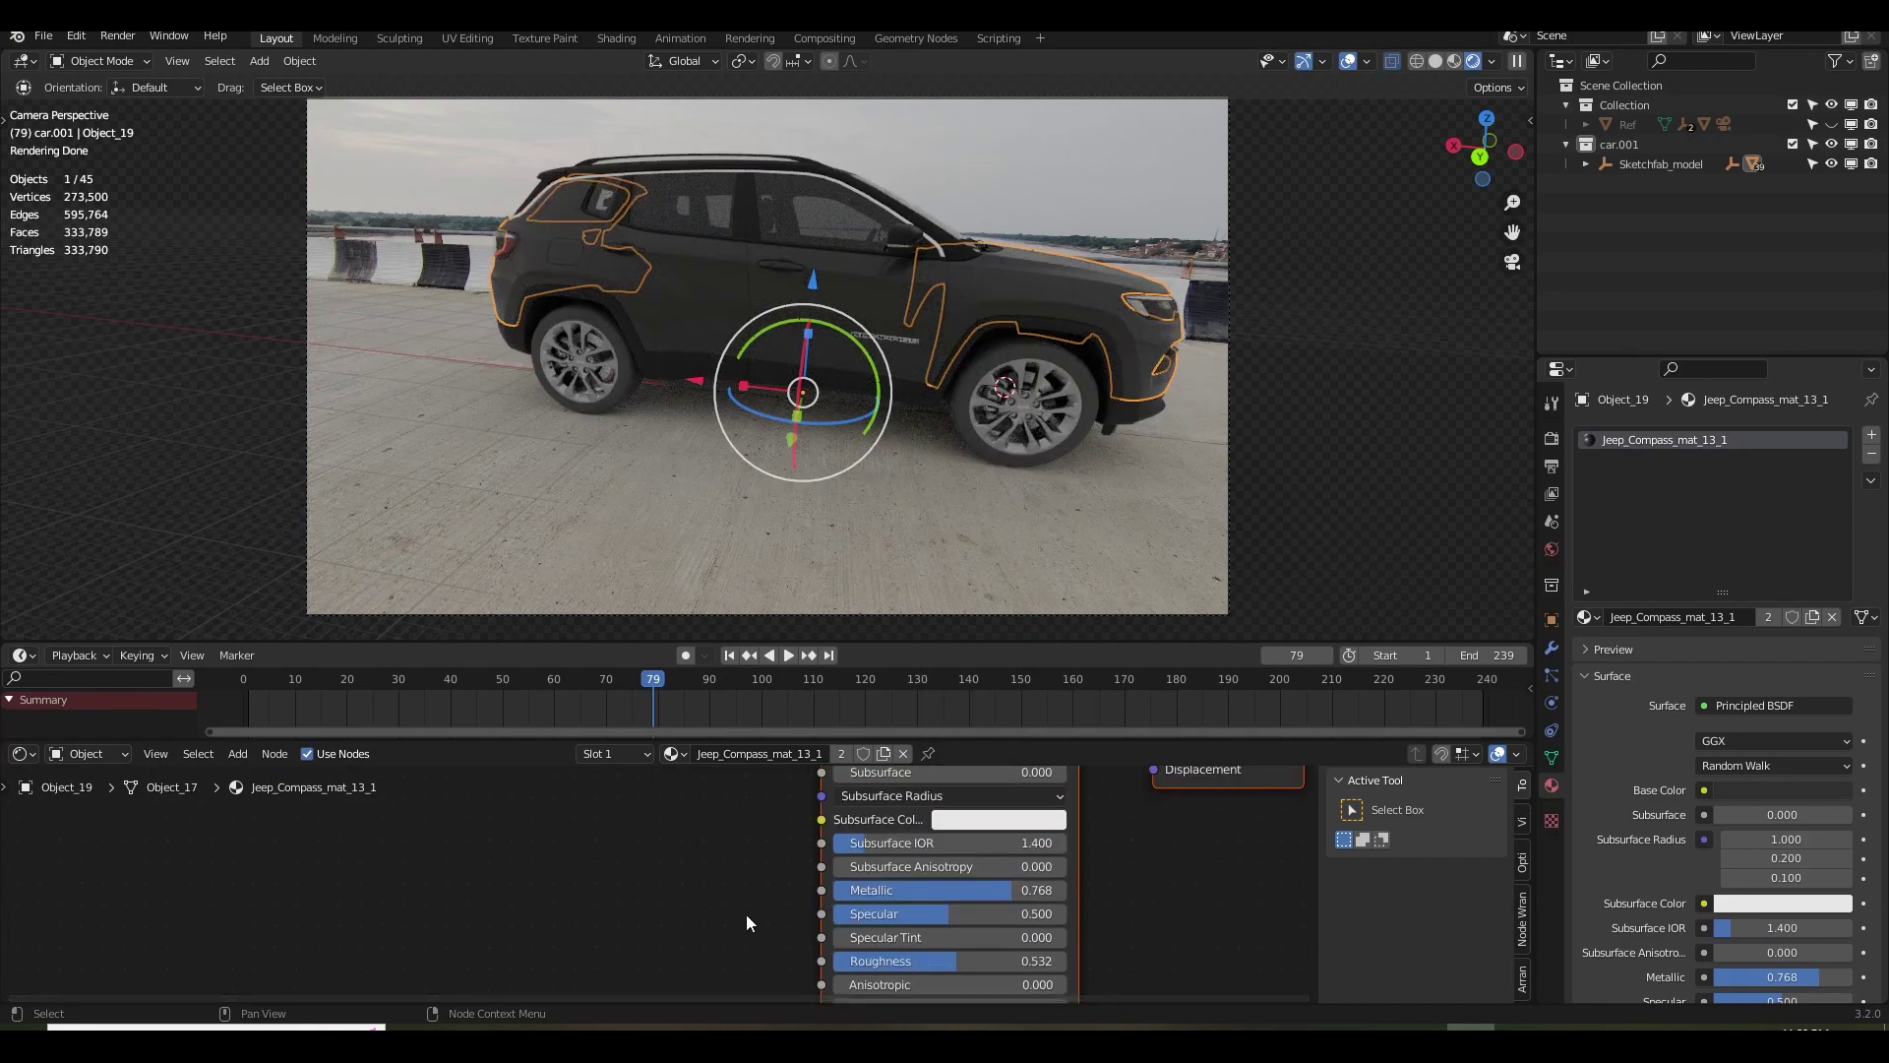
Set the body paint's Metallic to 0.972 and Roughness to 0.118.
shift+scroll(746, 922, down, 3)
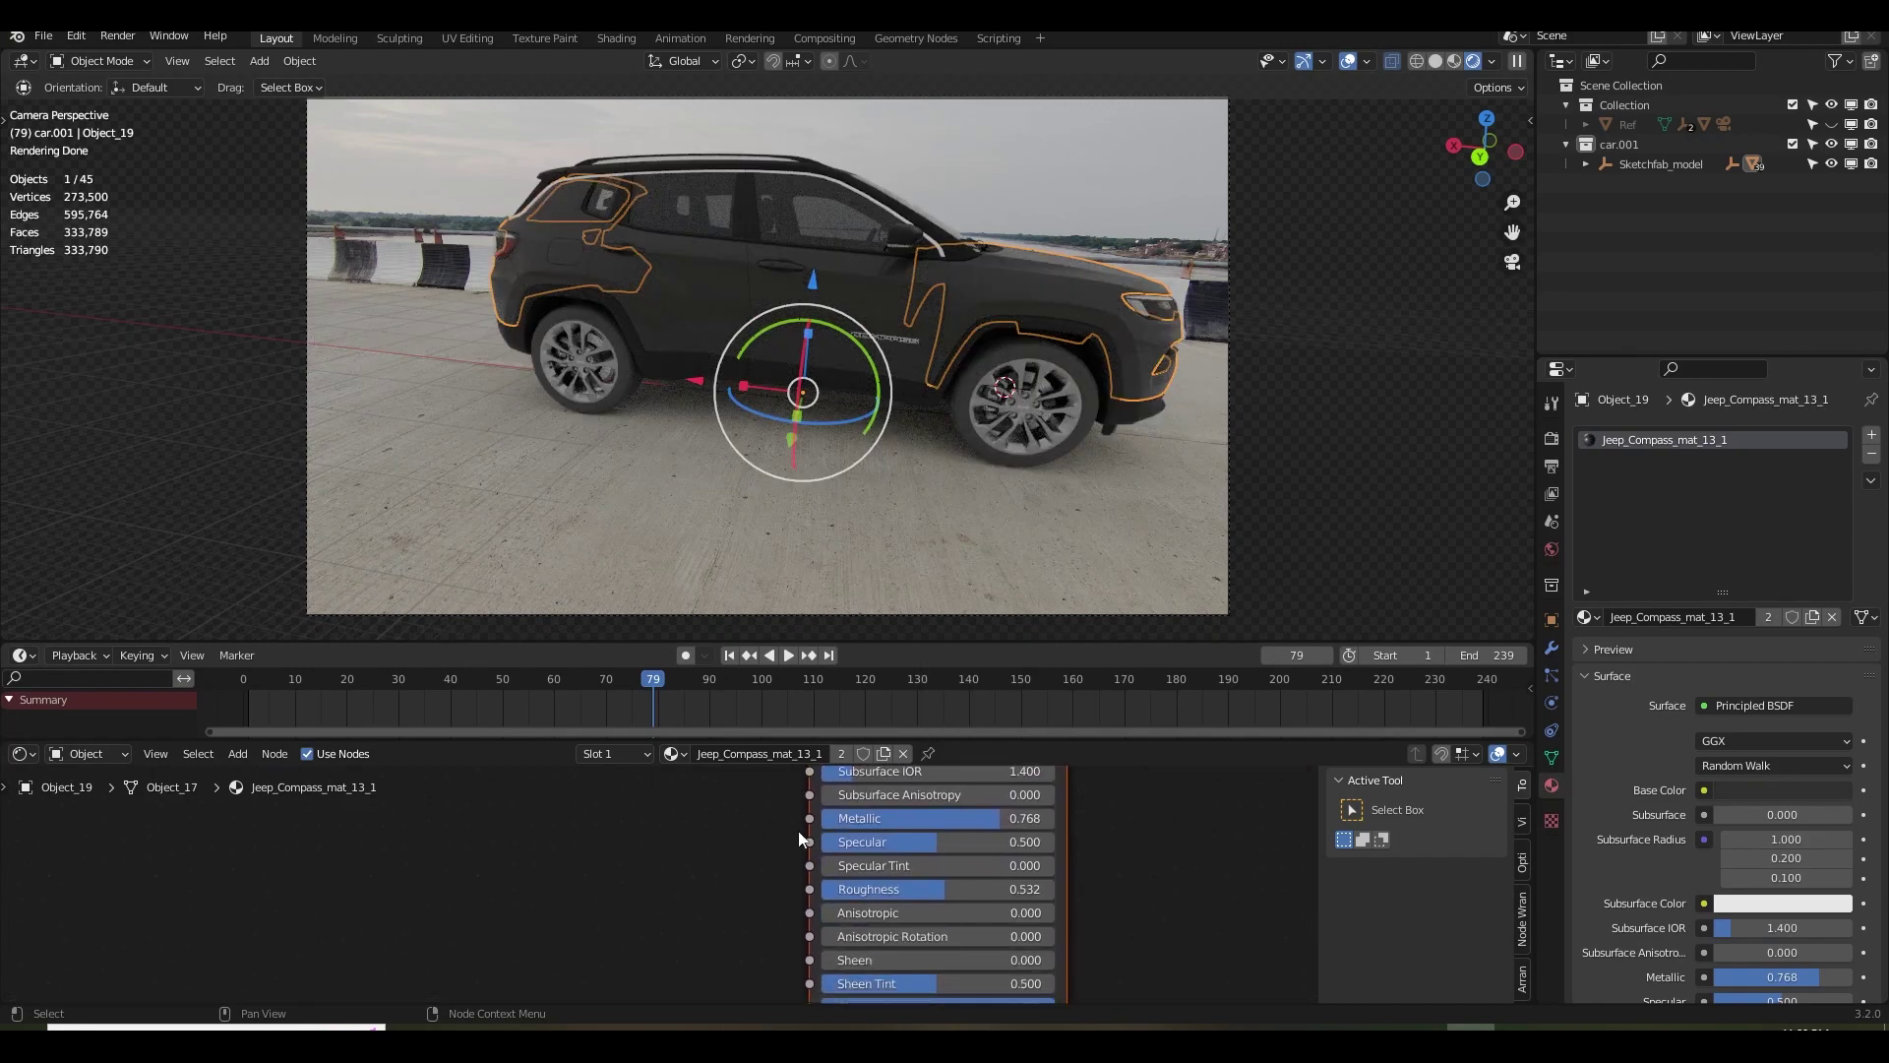
drag(935, 817, 981, 817)
drag(944, 888, 845, 889)
Hide the viewport overlays and gizmos and readjust the body paint's Metallic and Roughness against a close view of the car's front.
click(1347, 61)
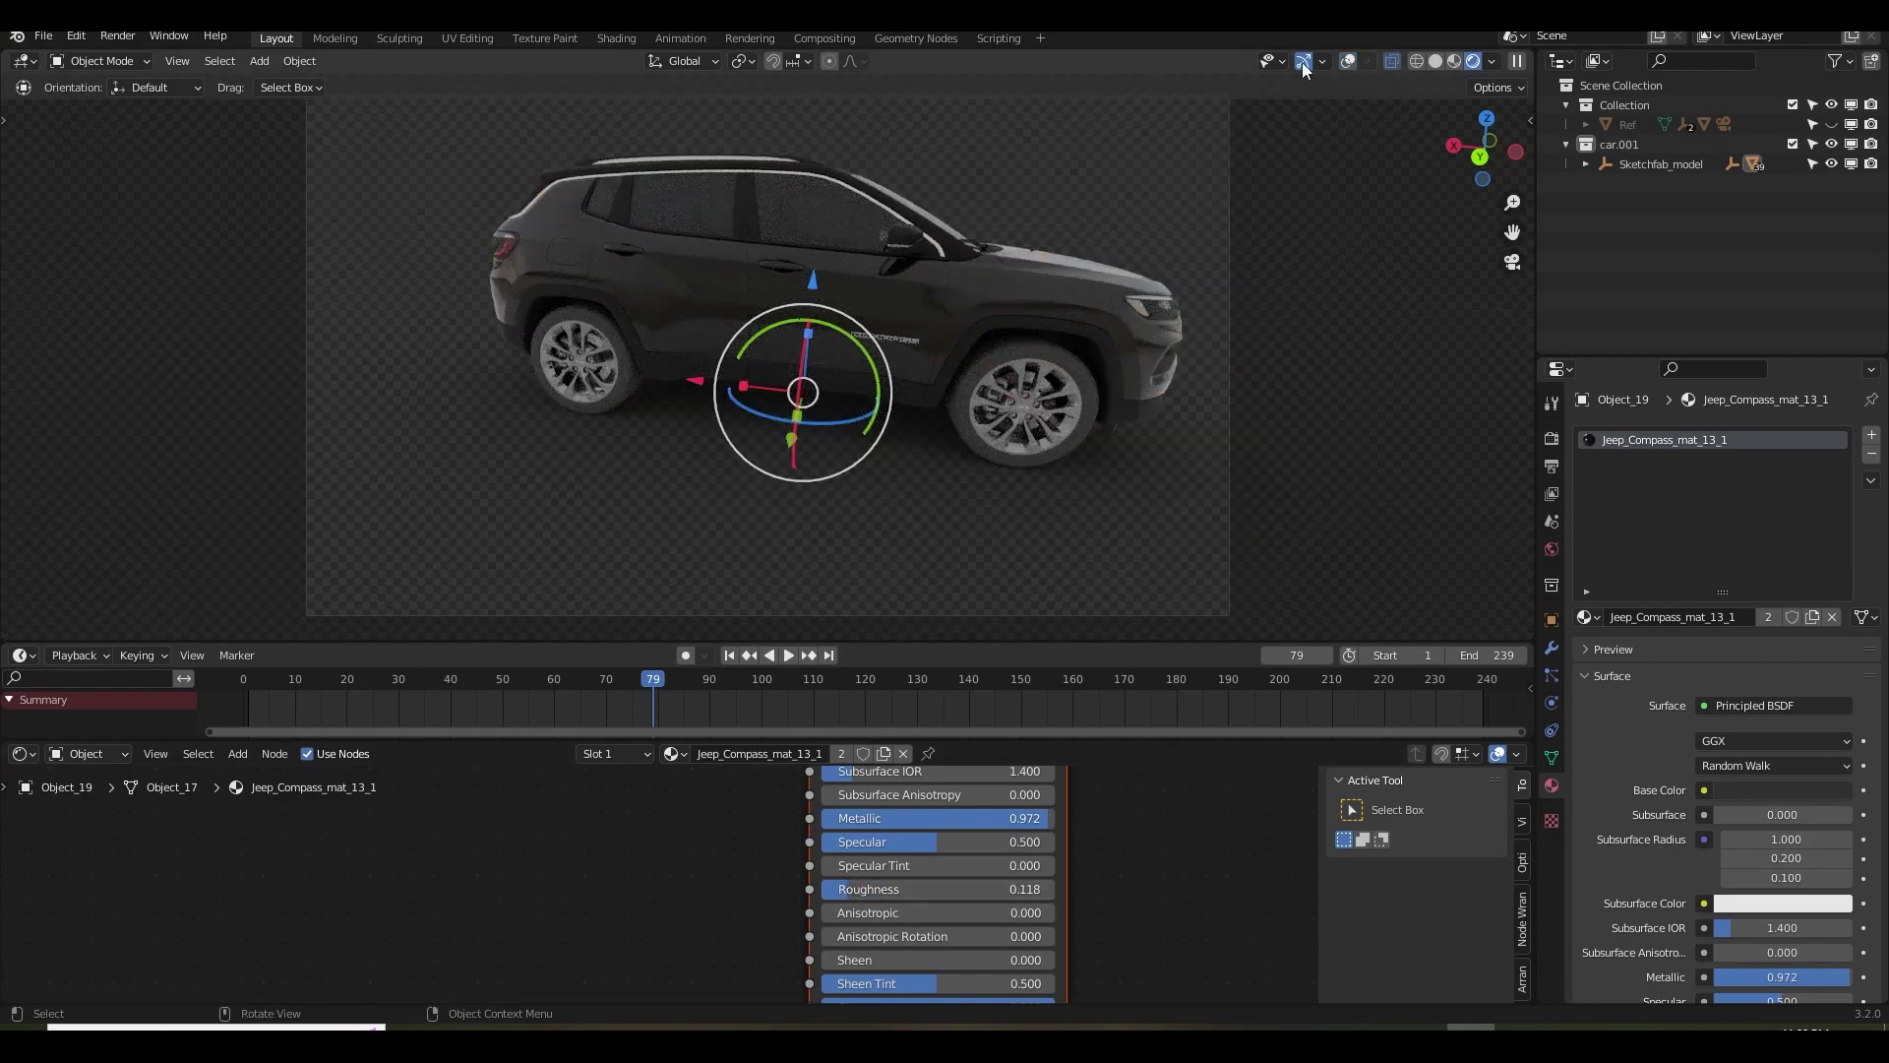
click(1302, 61)
middle_drag(972, 435, 935, 403)
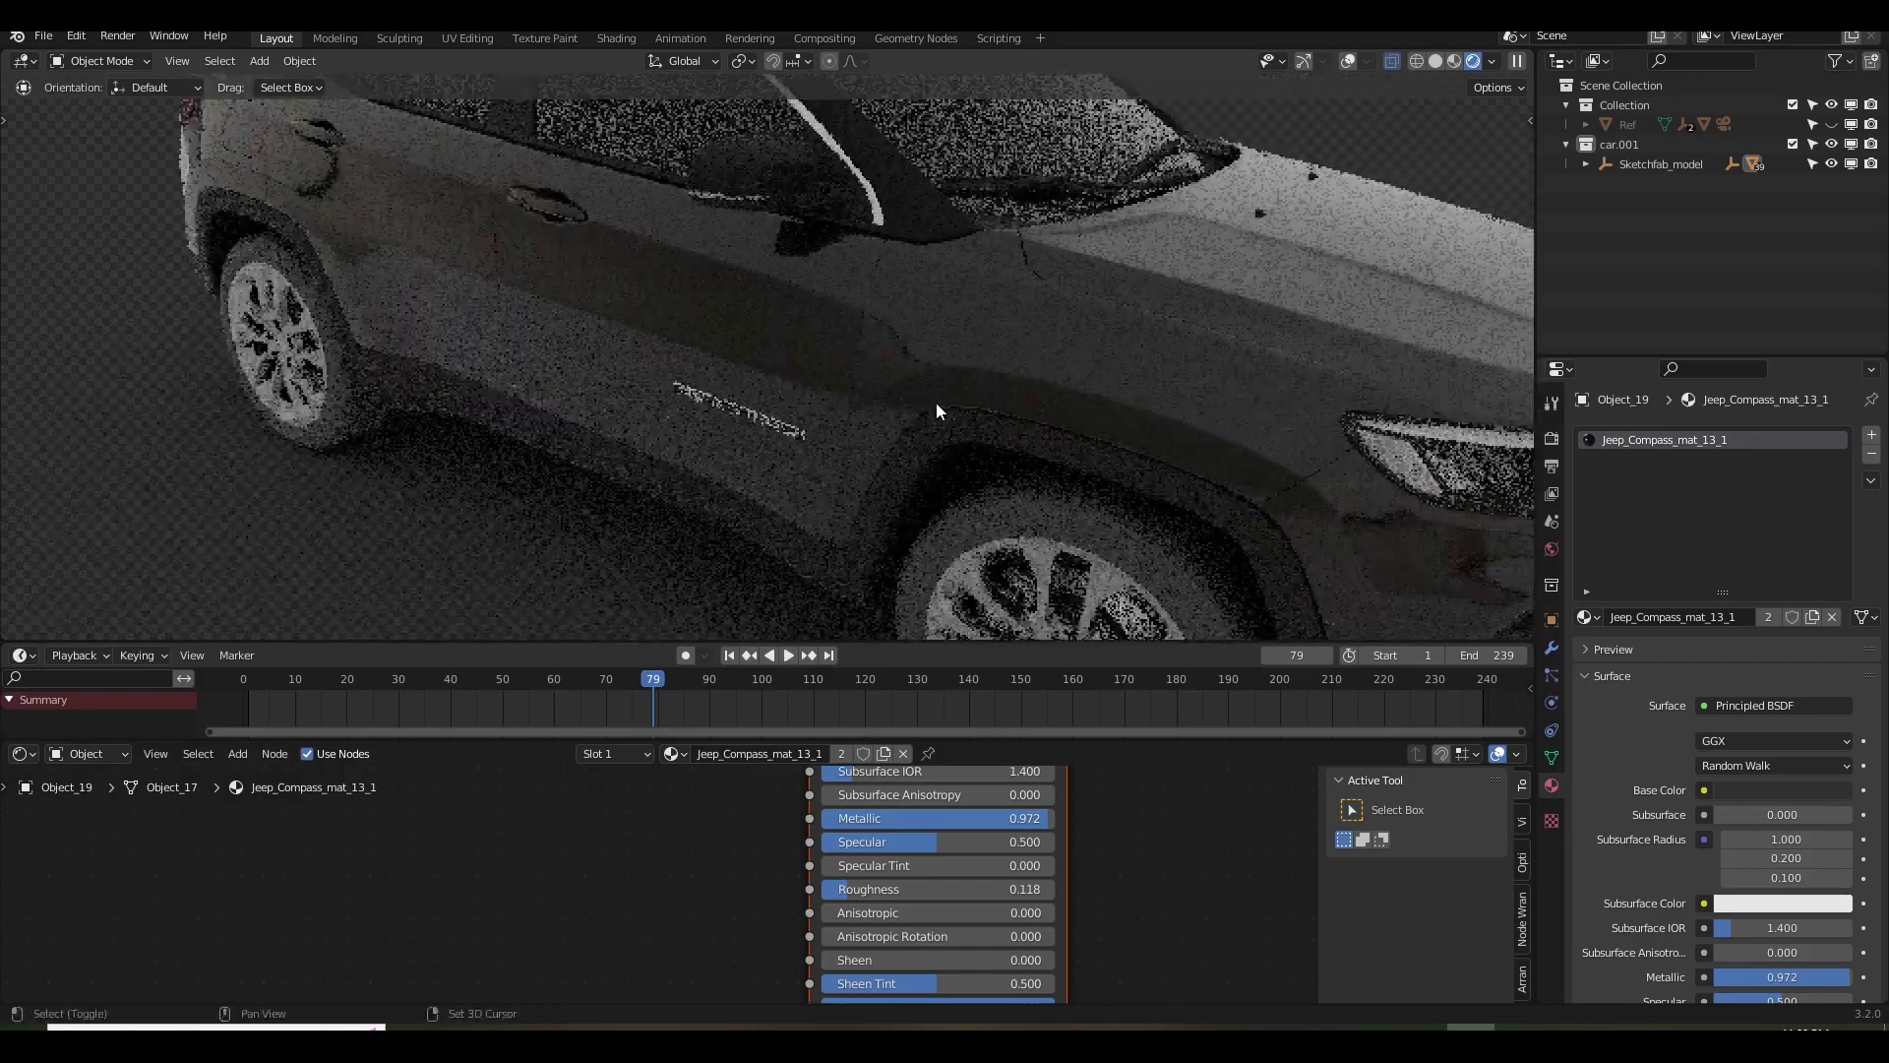
middle_drag(1102, 405, 974, 384)
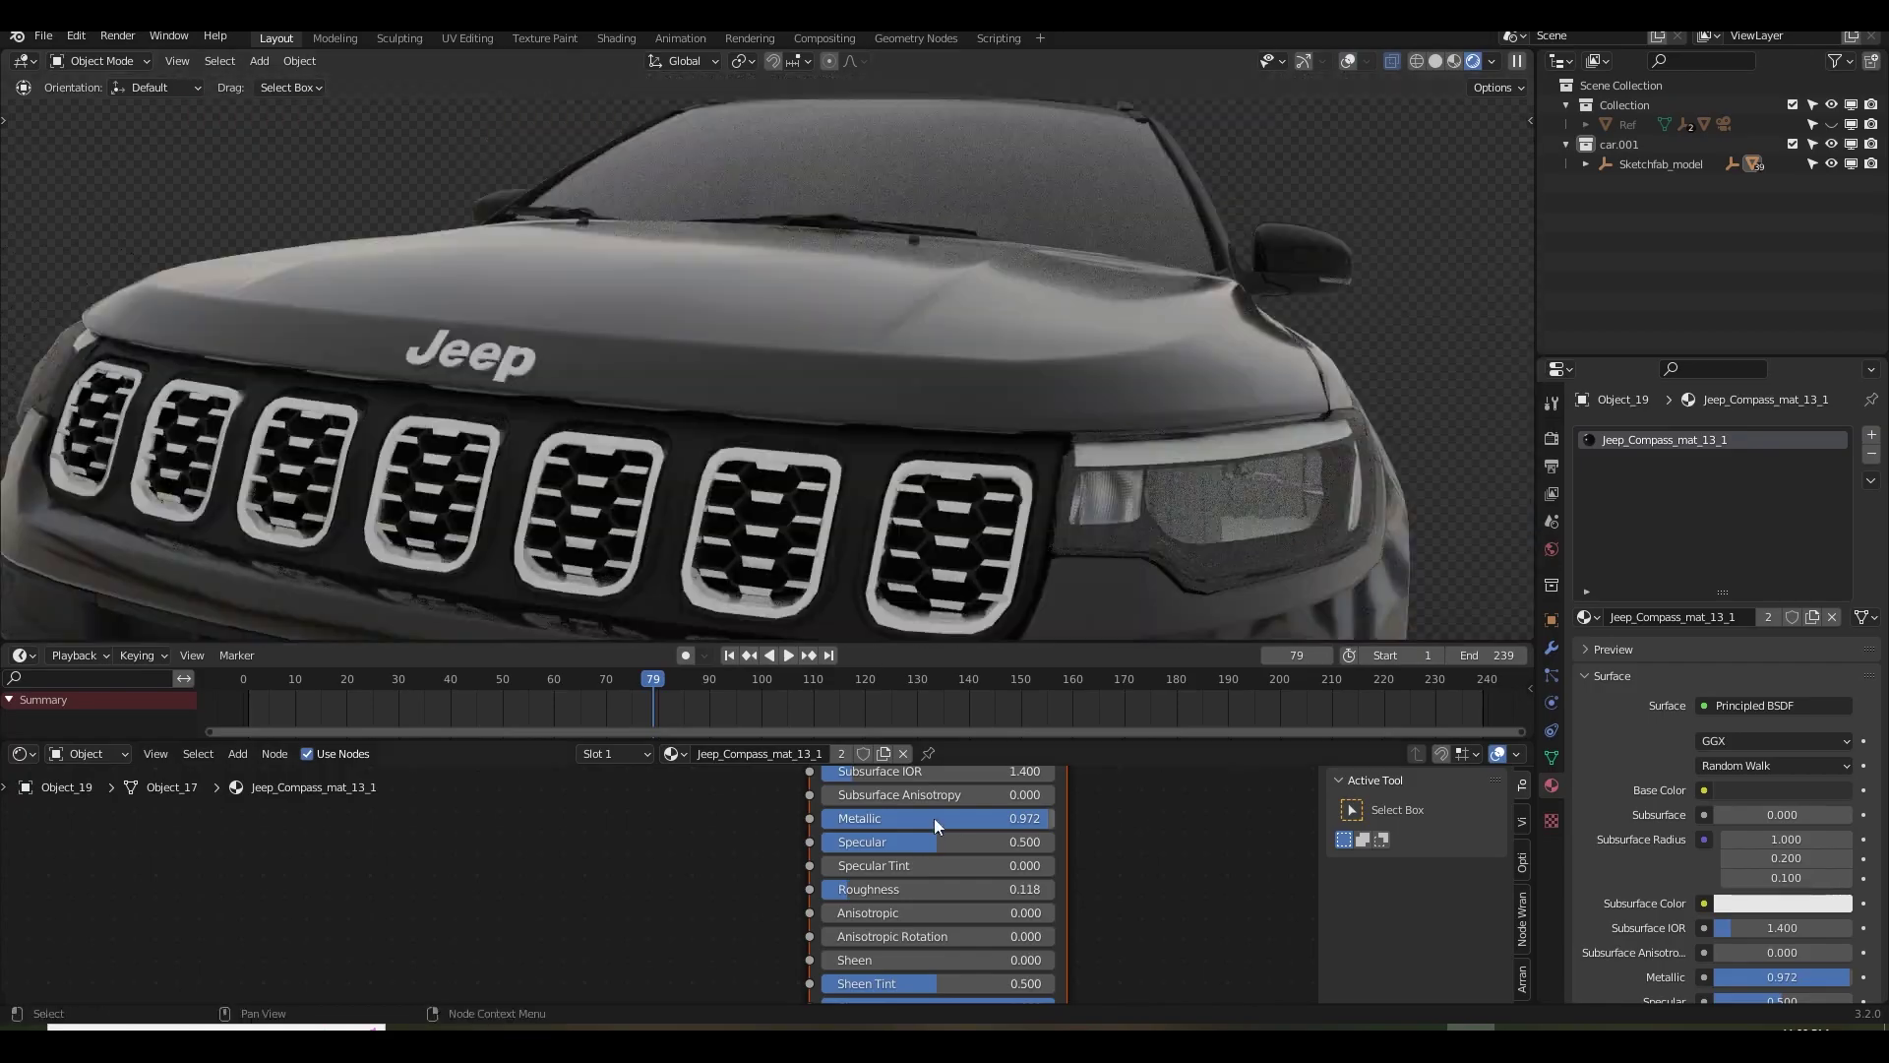
drag(936, 820, 1086, 818)
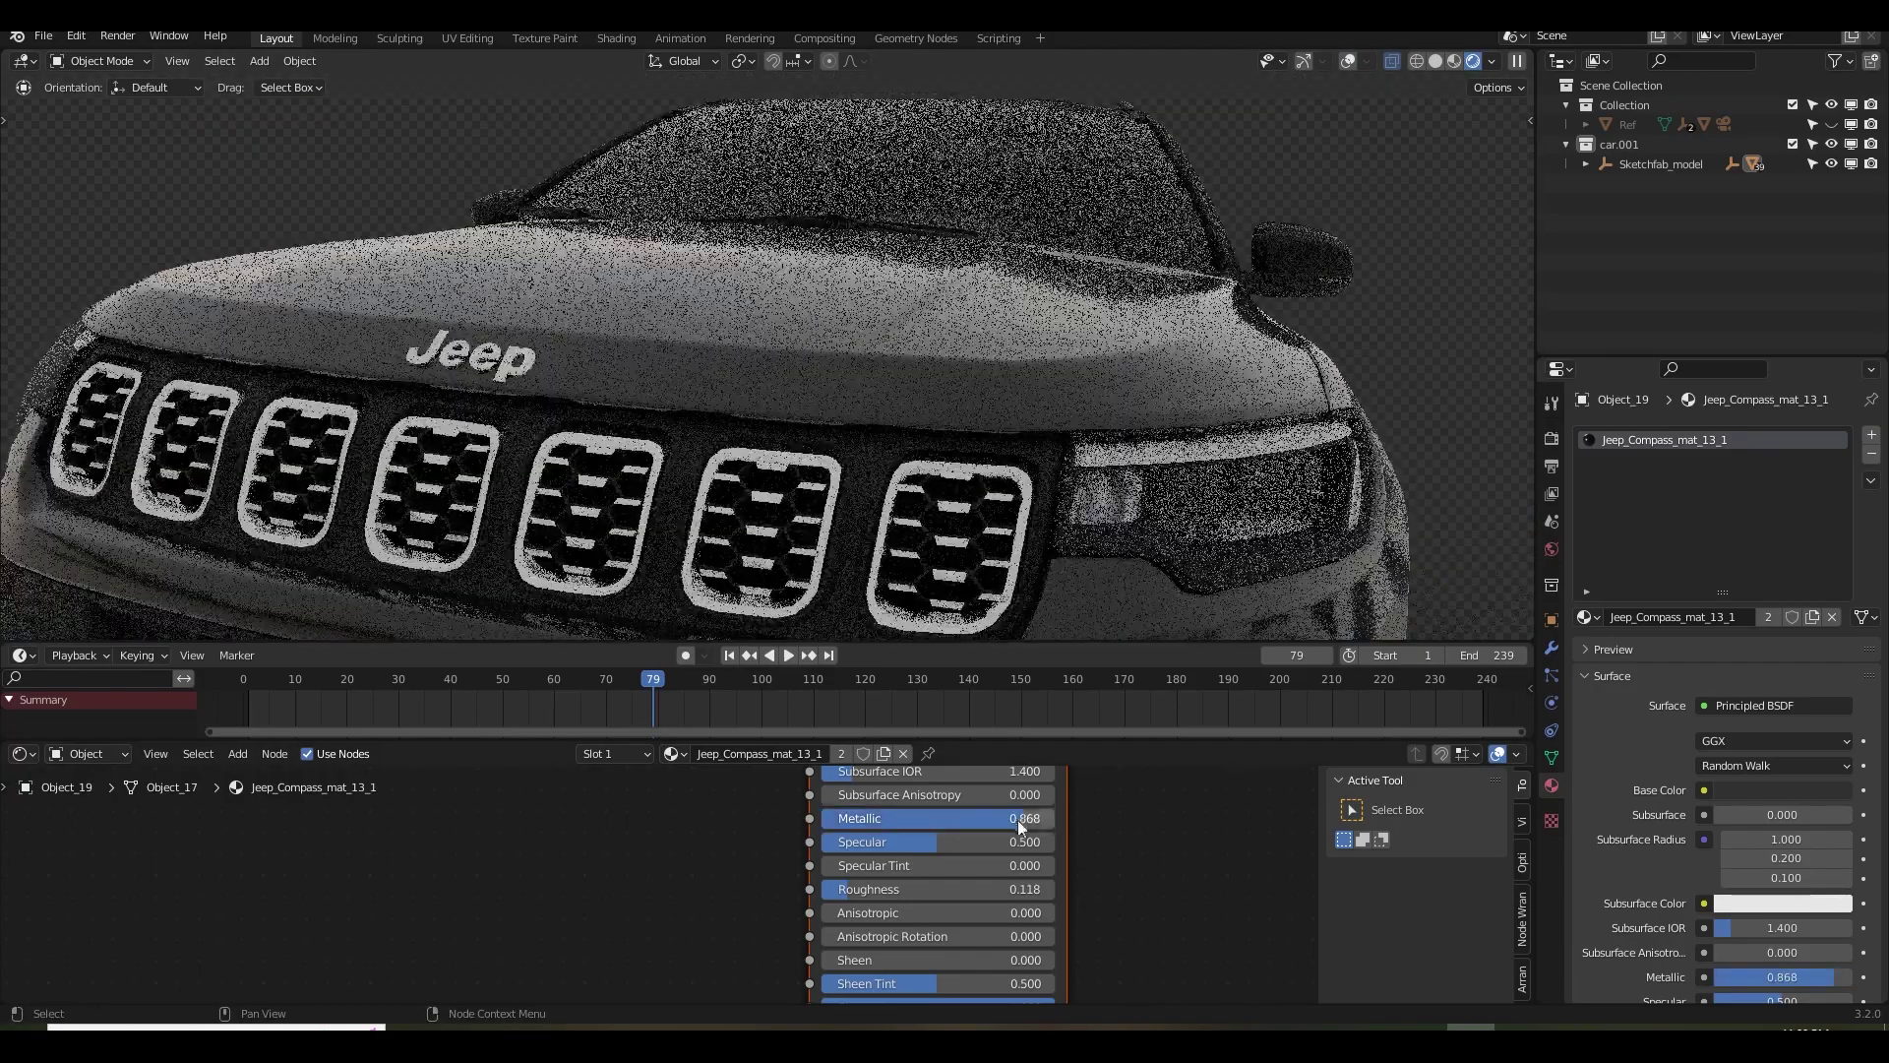
drag(935, 888, 937, 889)
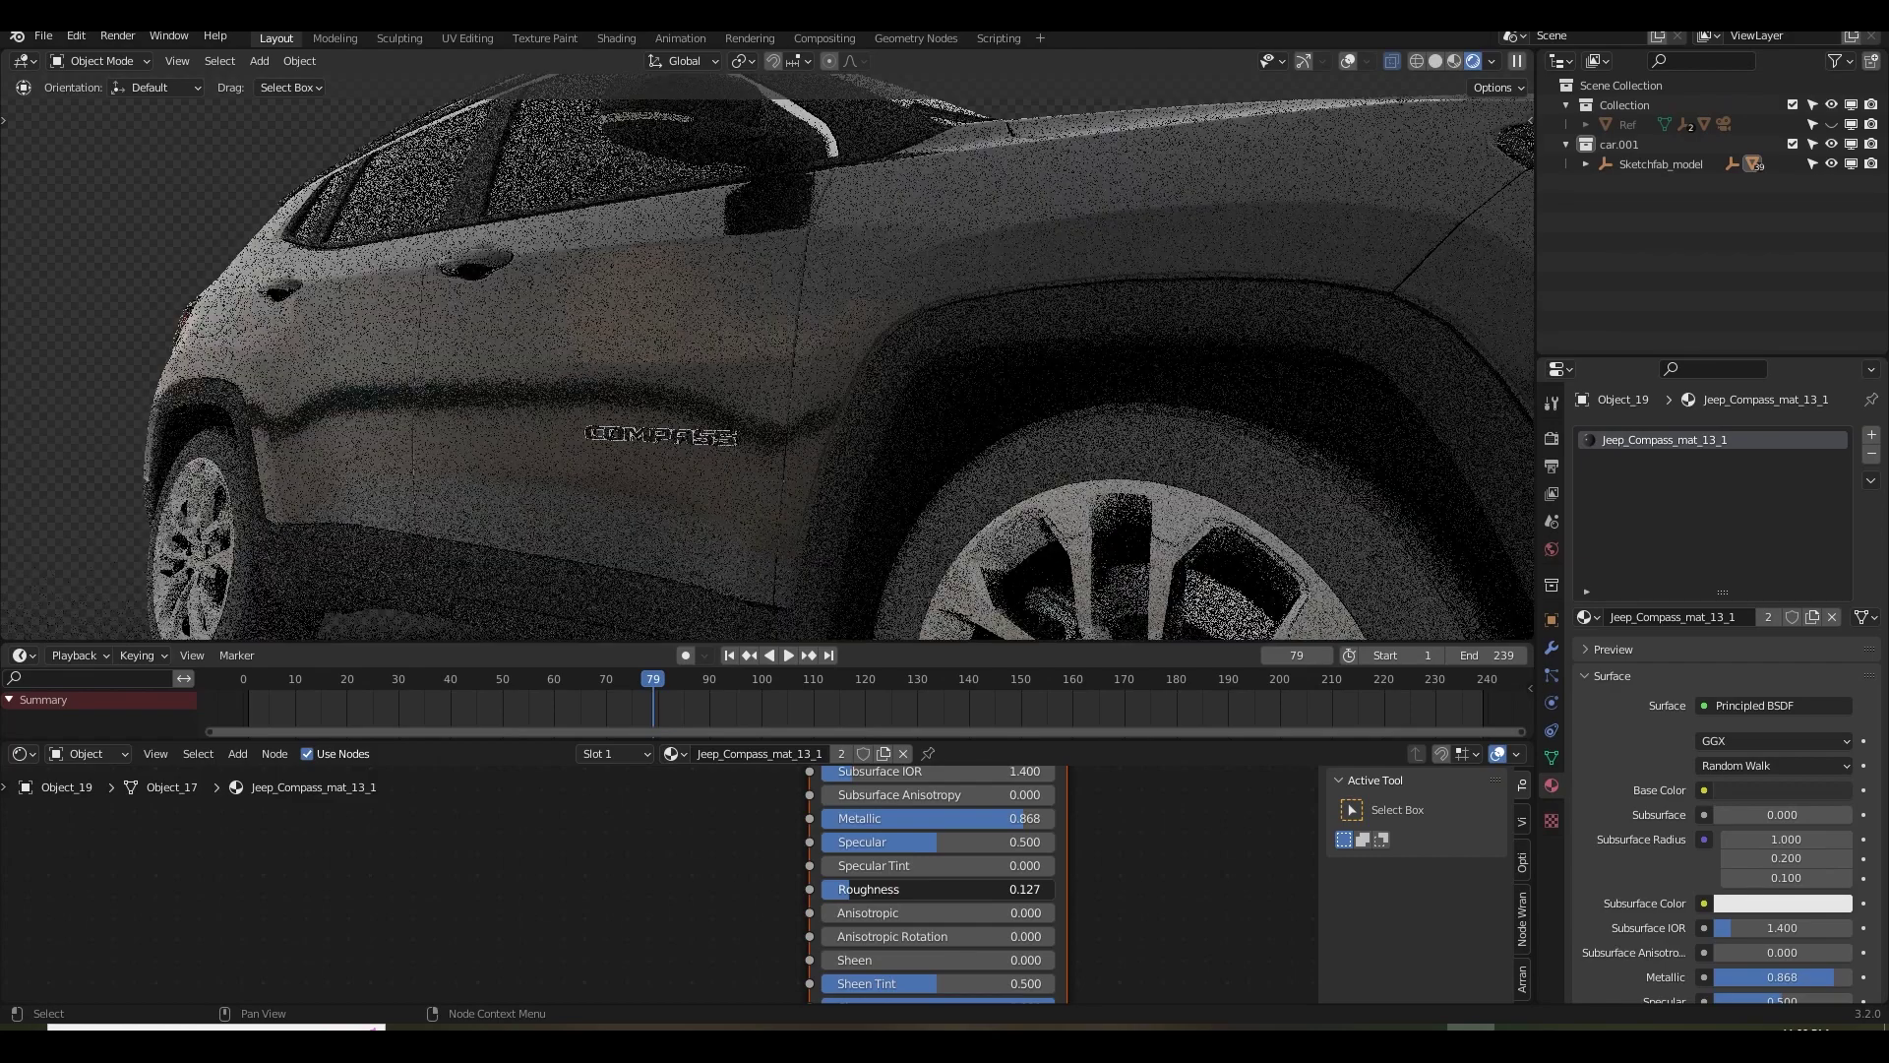
drag(937, 888, 976, 889)
key(BackSpace)
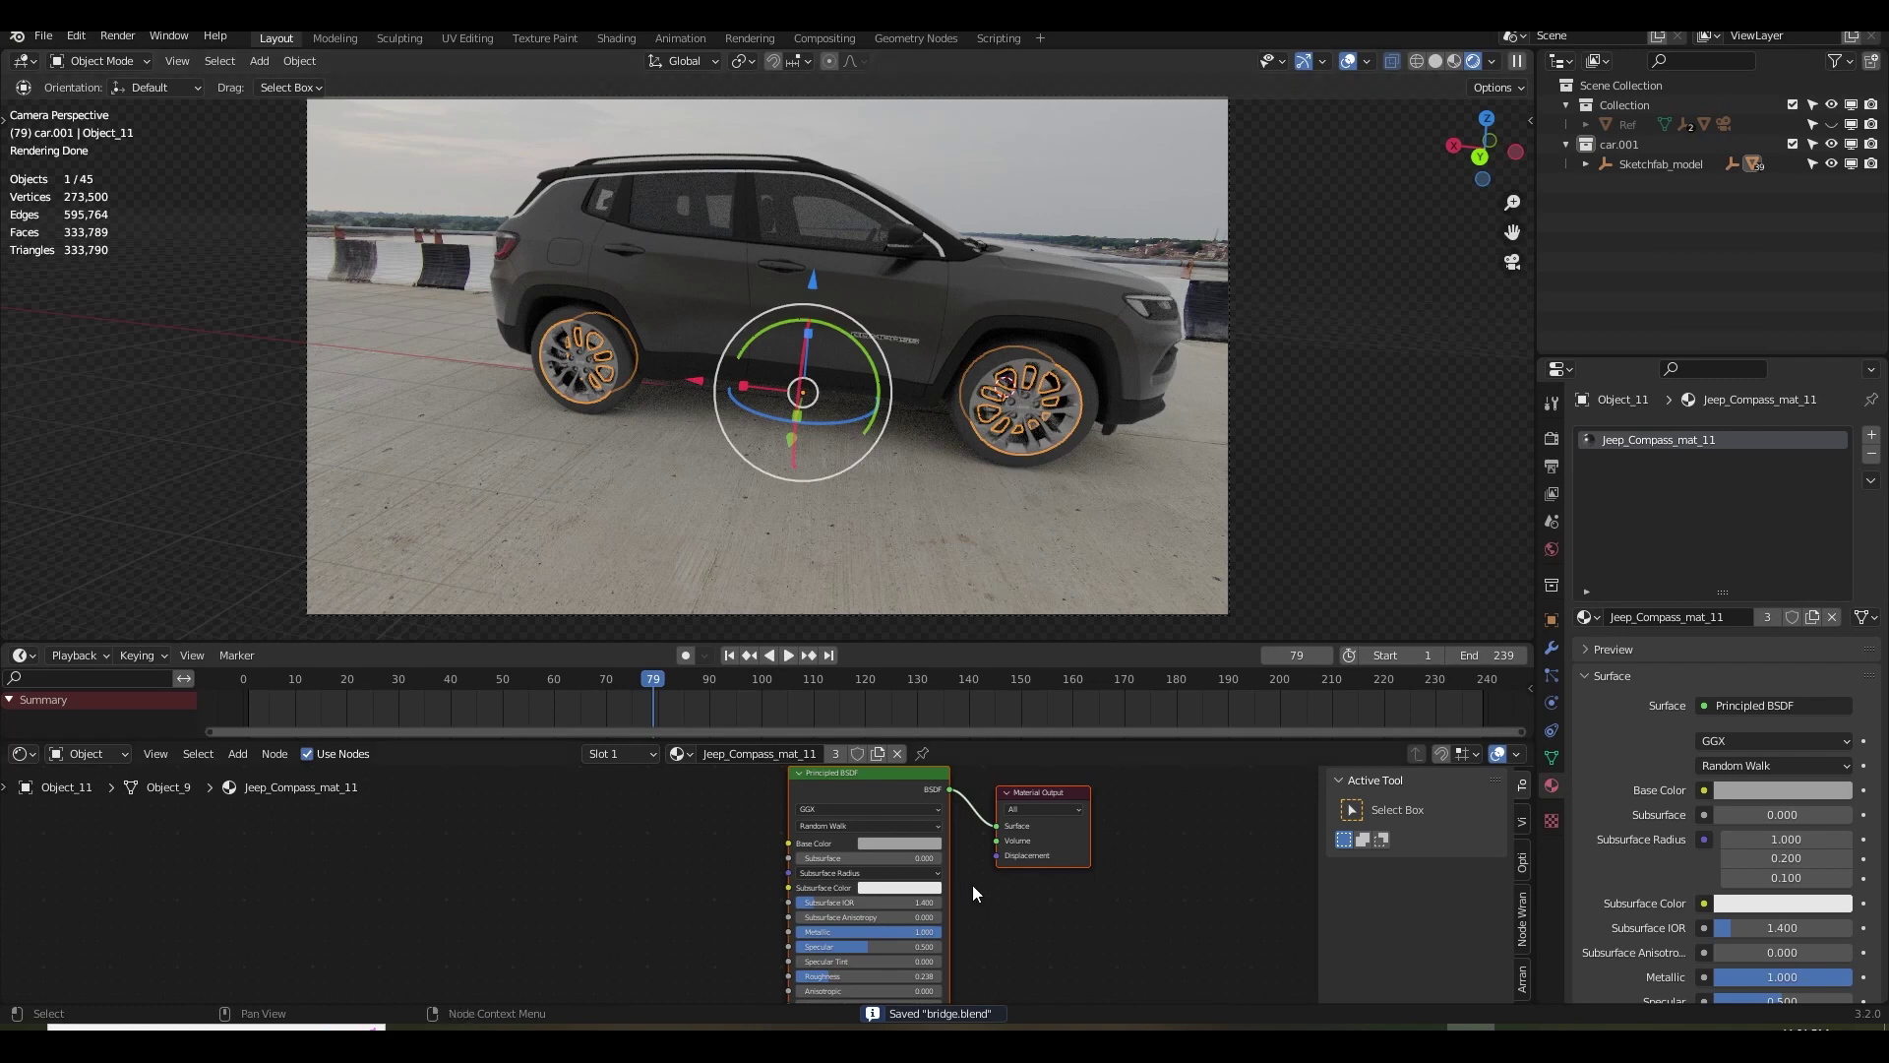
Lower the wheel rim material's Roughness to 0.097 and inspect the rims up close.
scroll(983, 875, up, 3)
drag(895, 732, 899, 683)
scroll(828, 852, up, 2)
drag(970, 884, 932, 891)
middle_drag(1021, 945, 1019, 846)
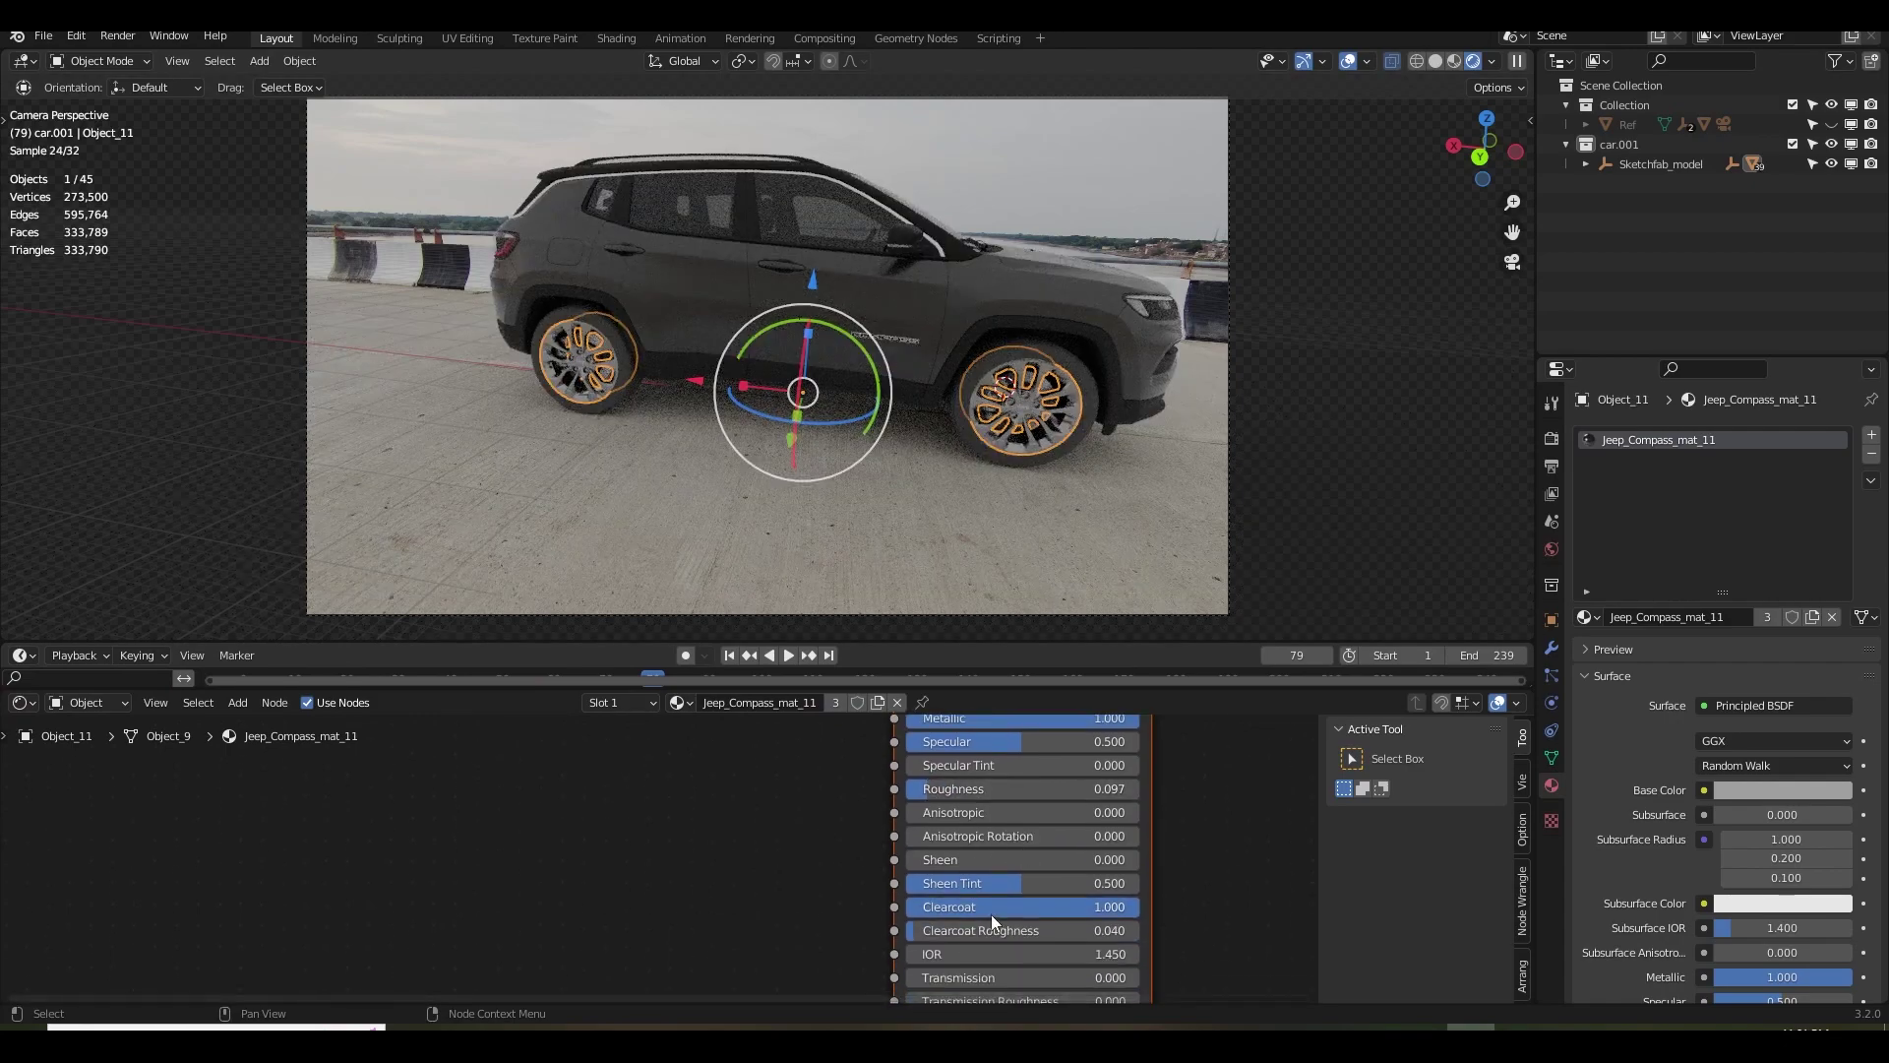
middle_drag(724, 557, 811, 541)
shift+middle_drag(1112, 514, 959, 504)
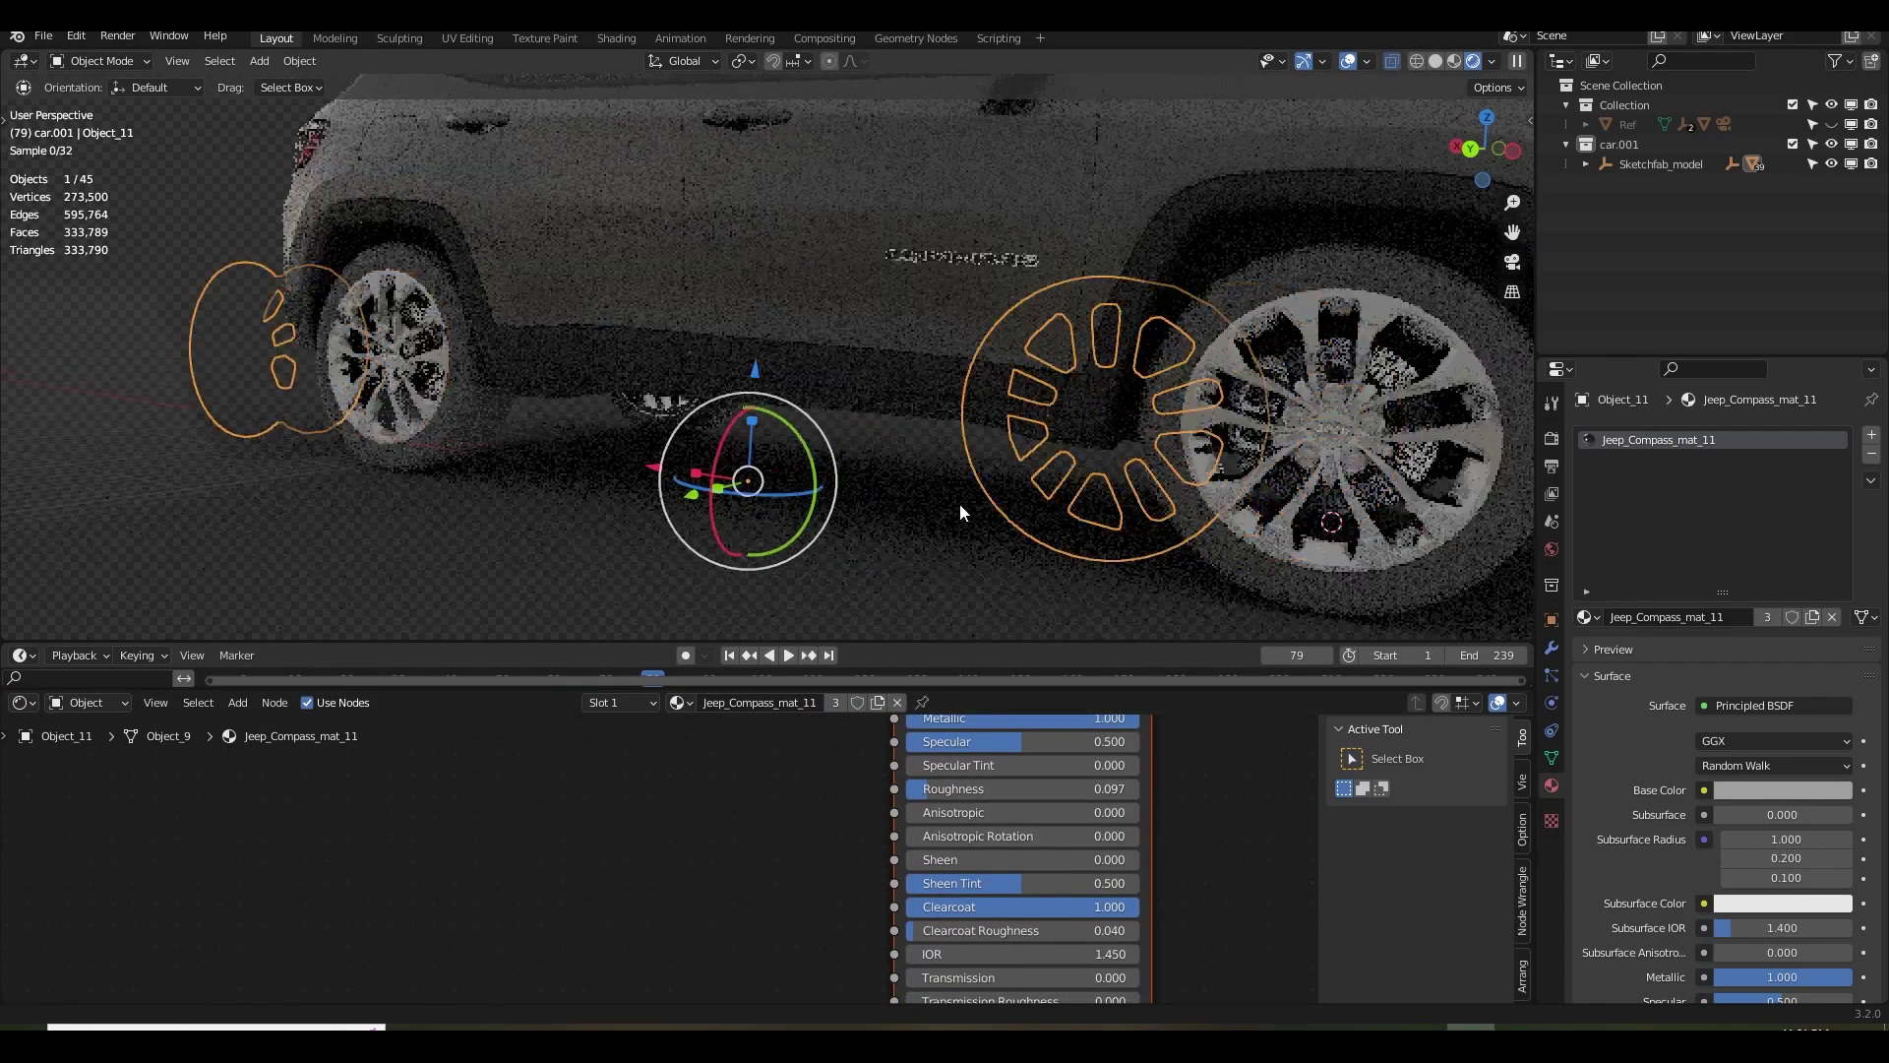
scroll(959, 504, up, 4)
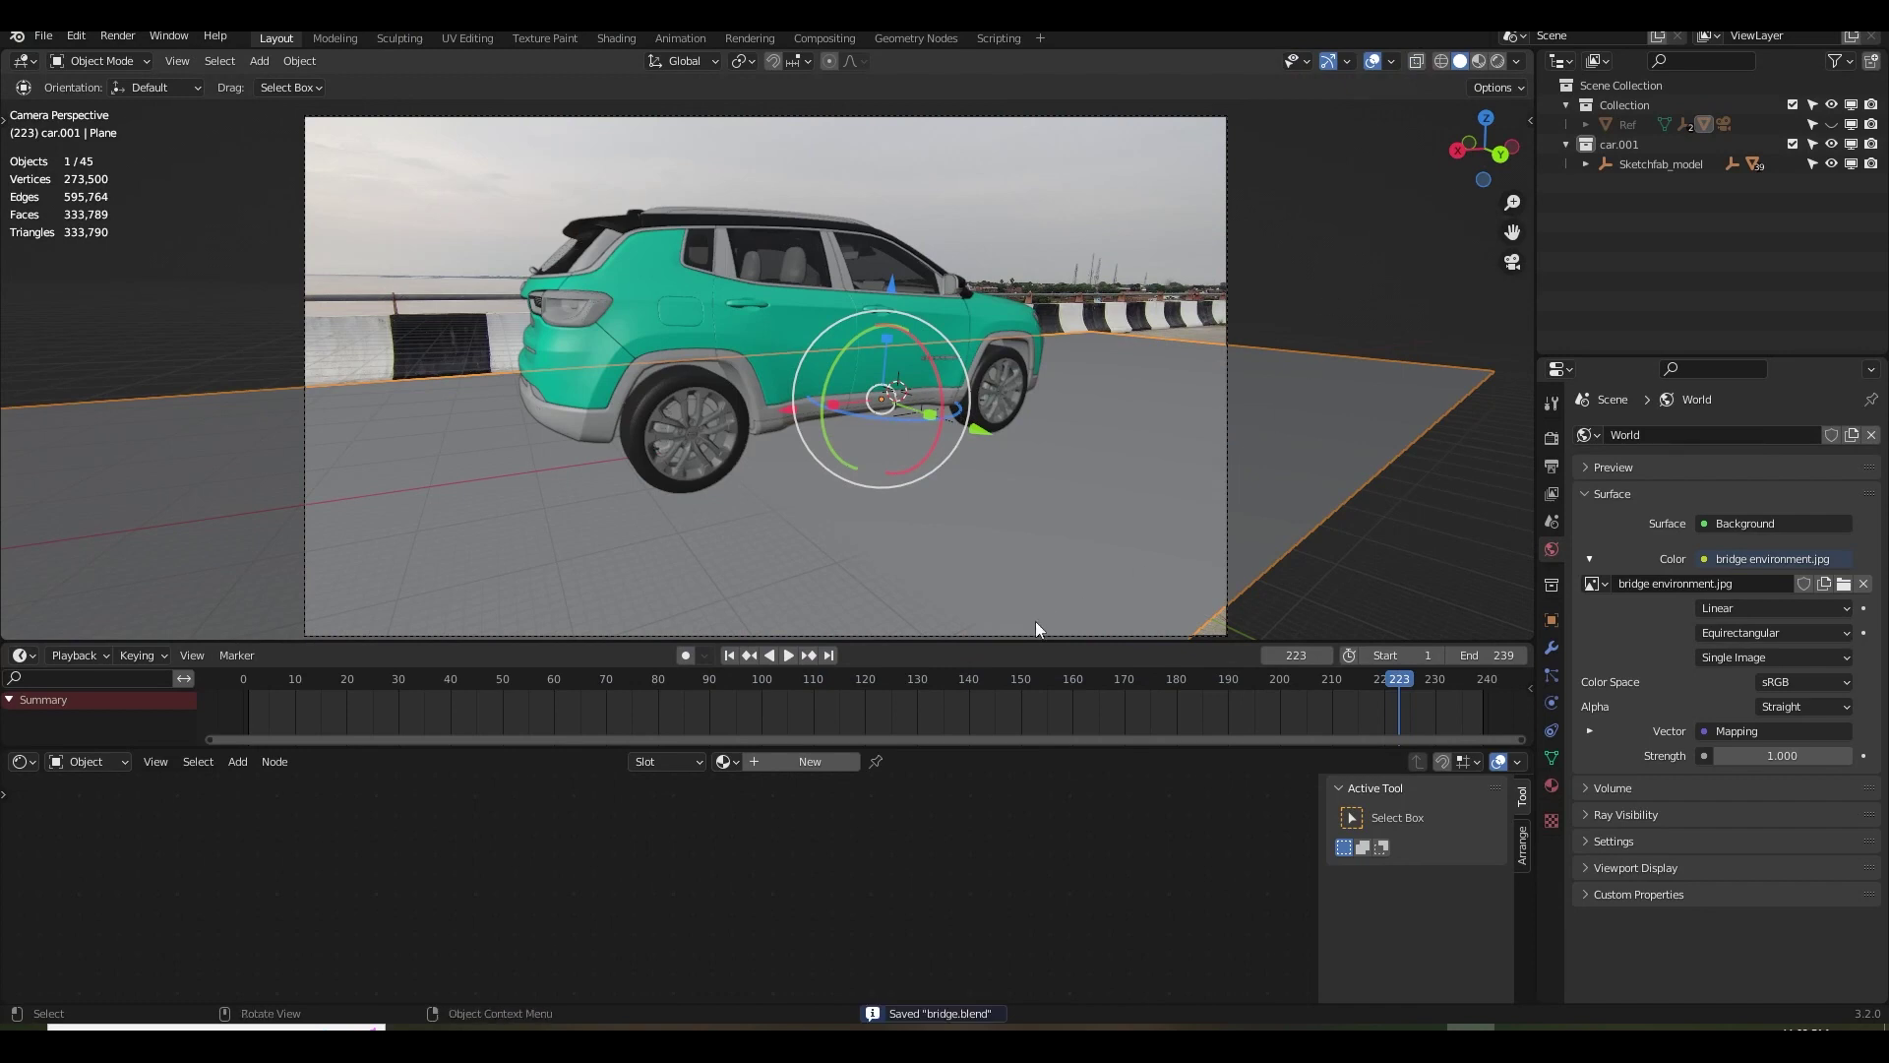
Create a material named ground on the ground plane and turn off the plane's Shadow Catcher.
drag(925, 746, 886, 706)
click(807, 724)
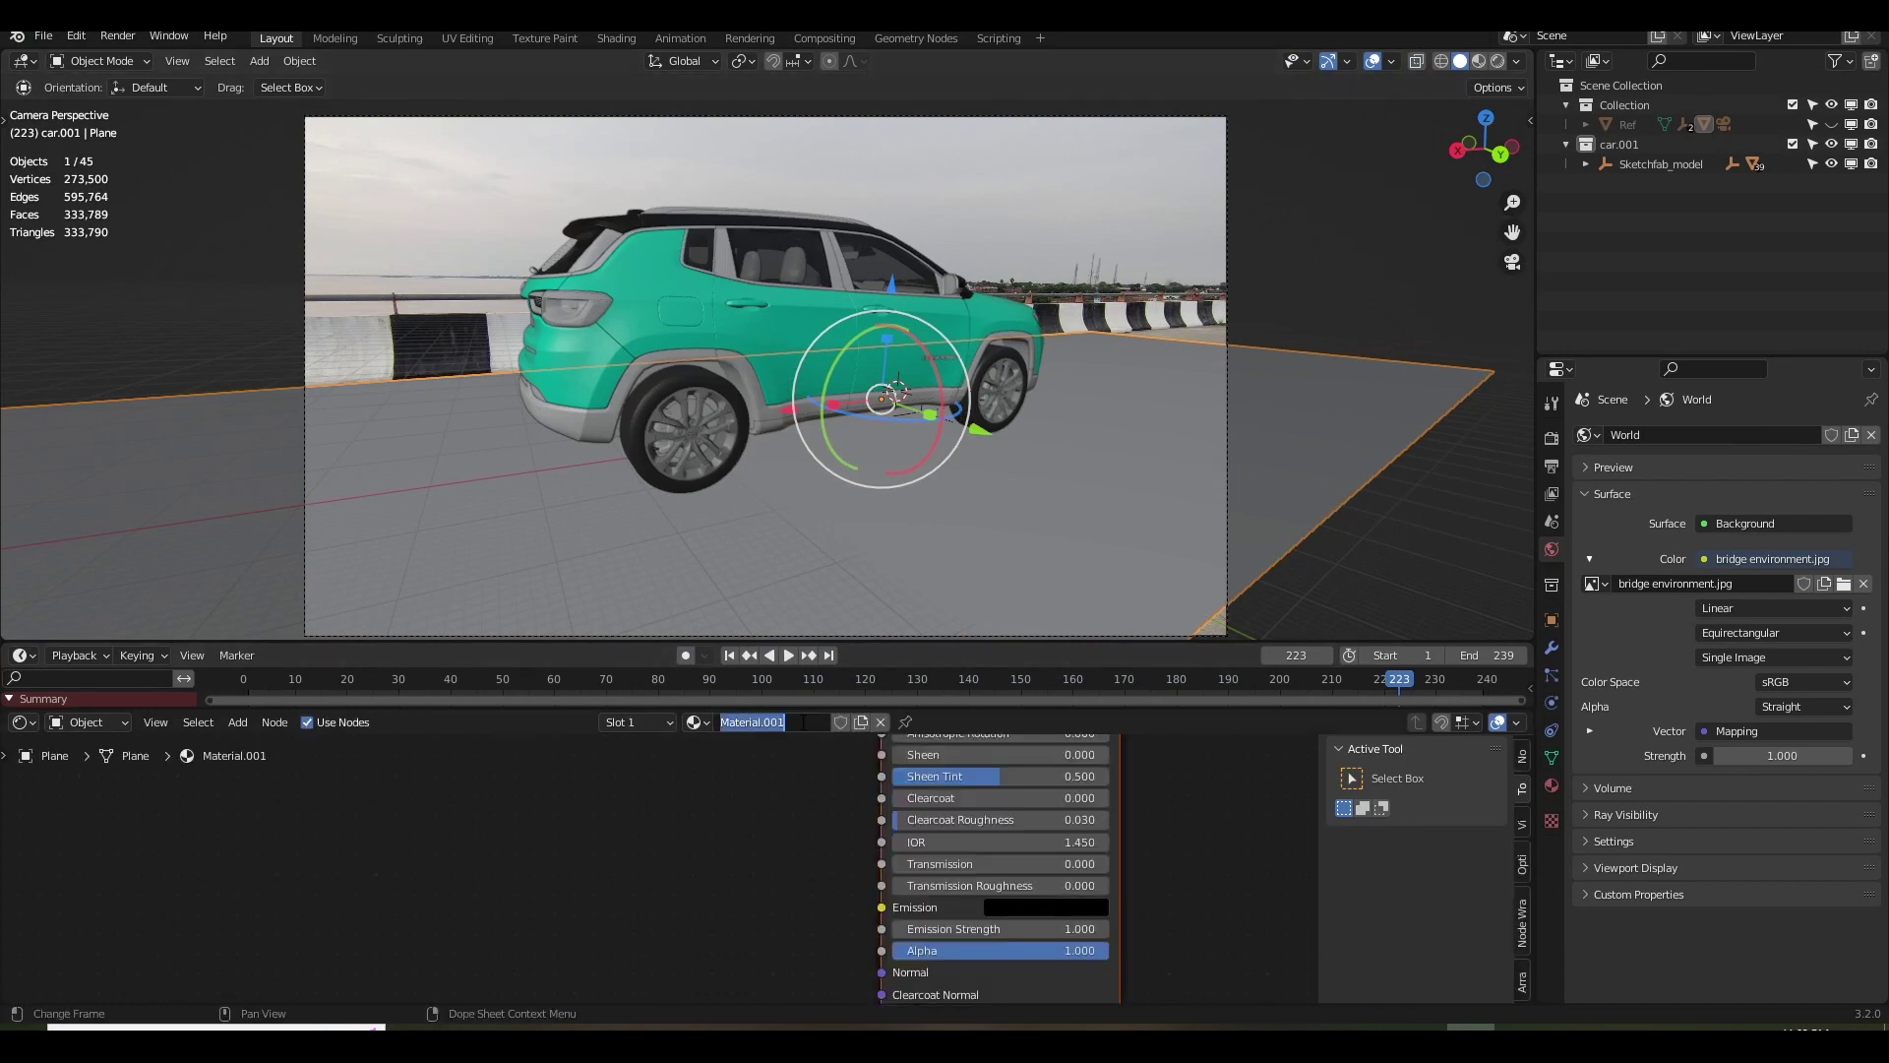
text(ground)
click(1551, 620)
scroll(1653, 924, down, 2)
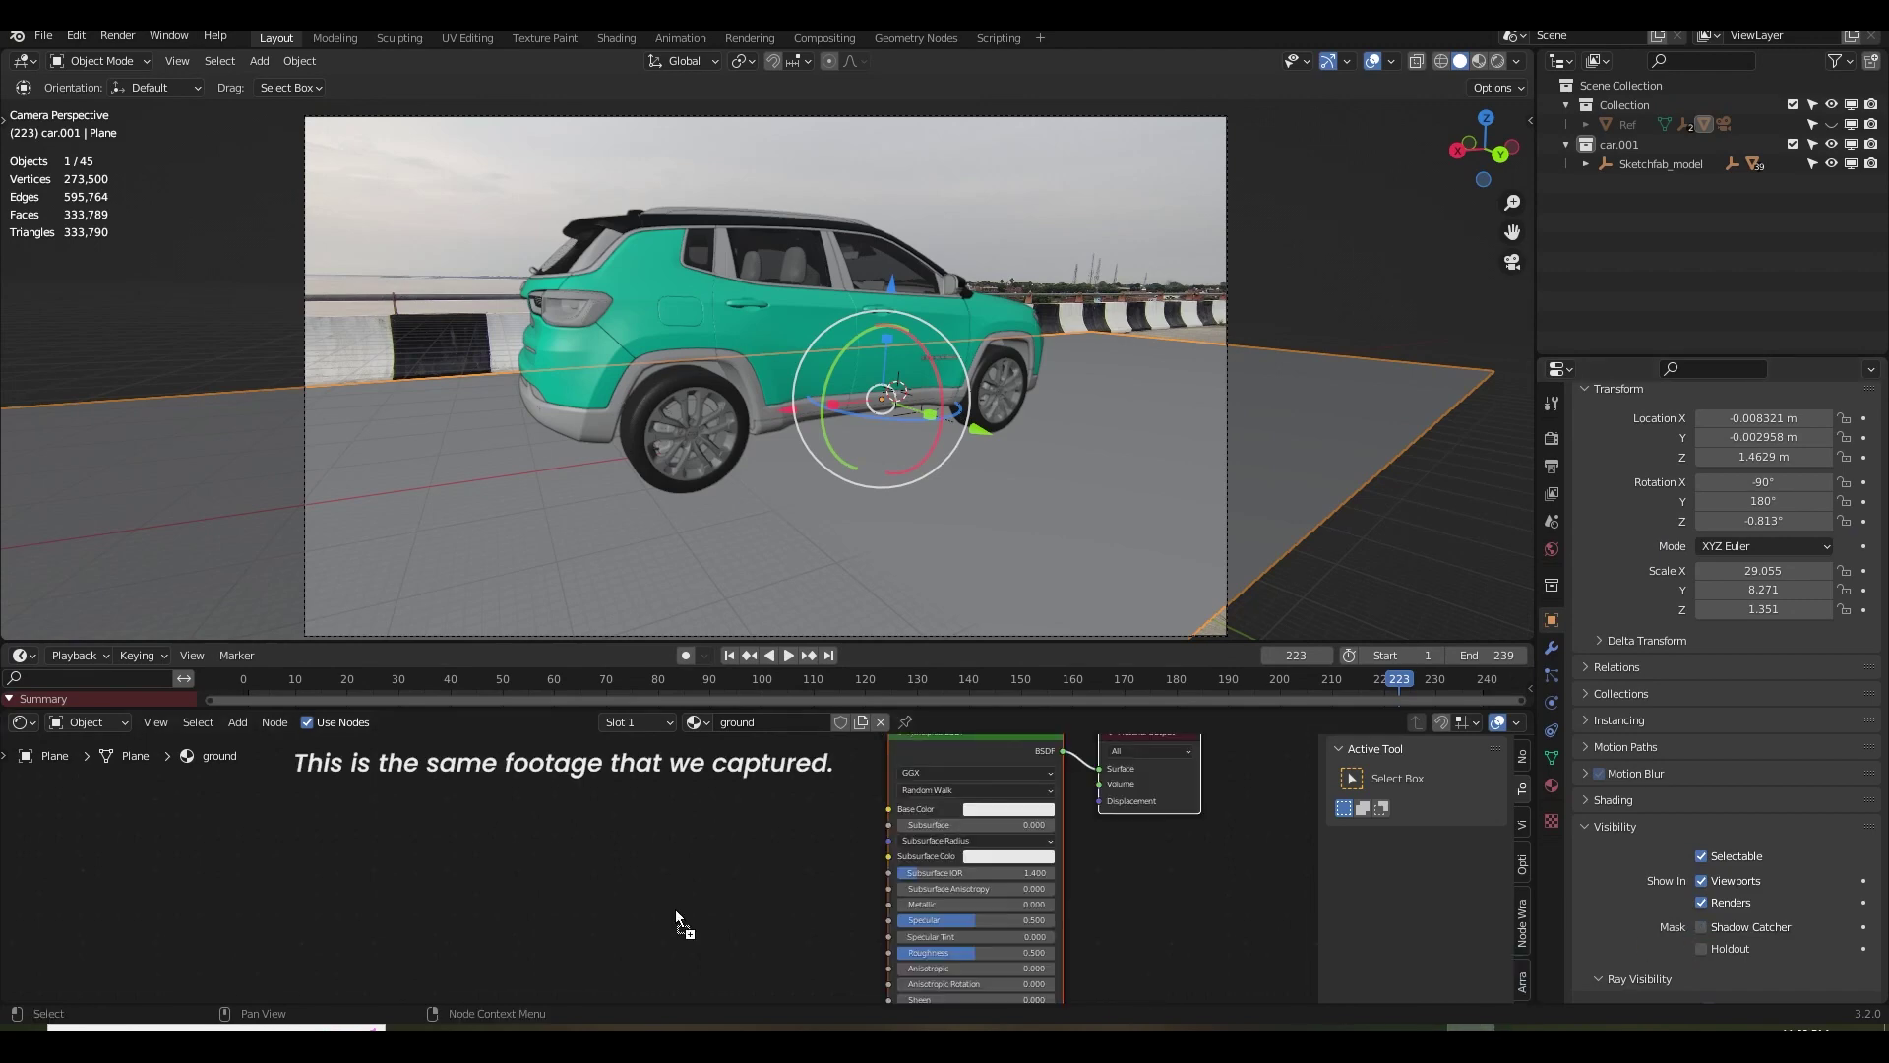
Add the Bridge HD.mov footage as an image texture and connect its Color to the ground material's Base Color.
click(599, 864)
scroll(693, 834, up, 1)
drag(658, 871, 906, 804)
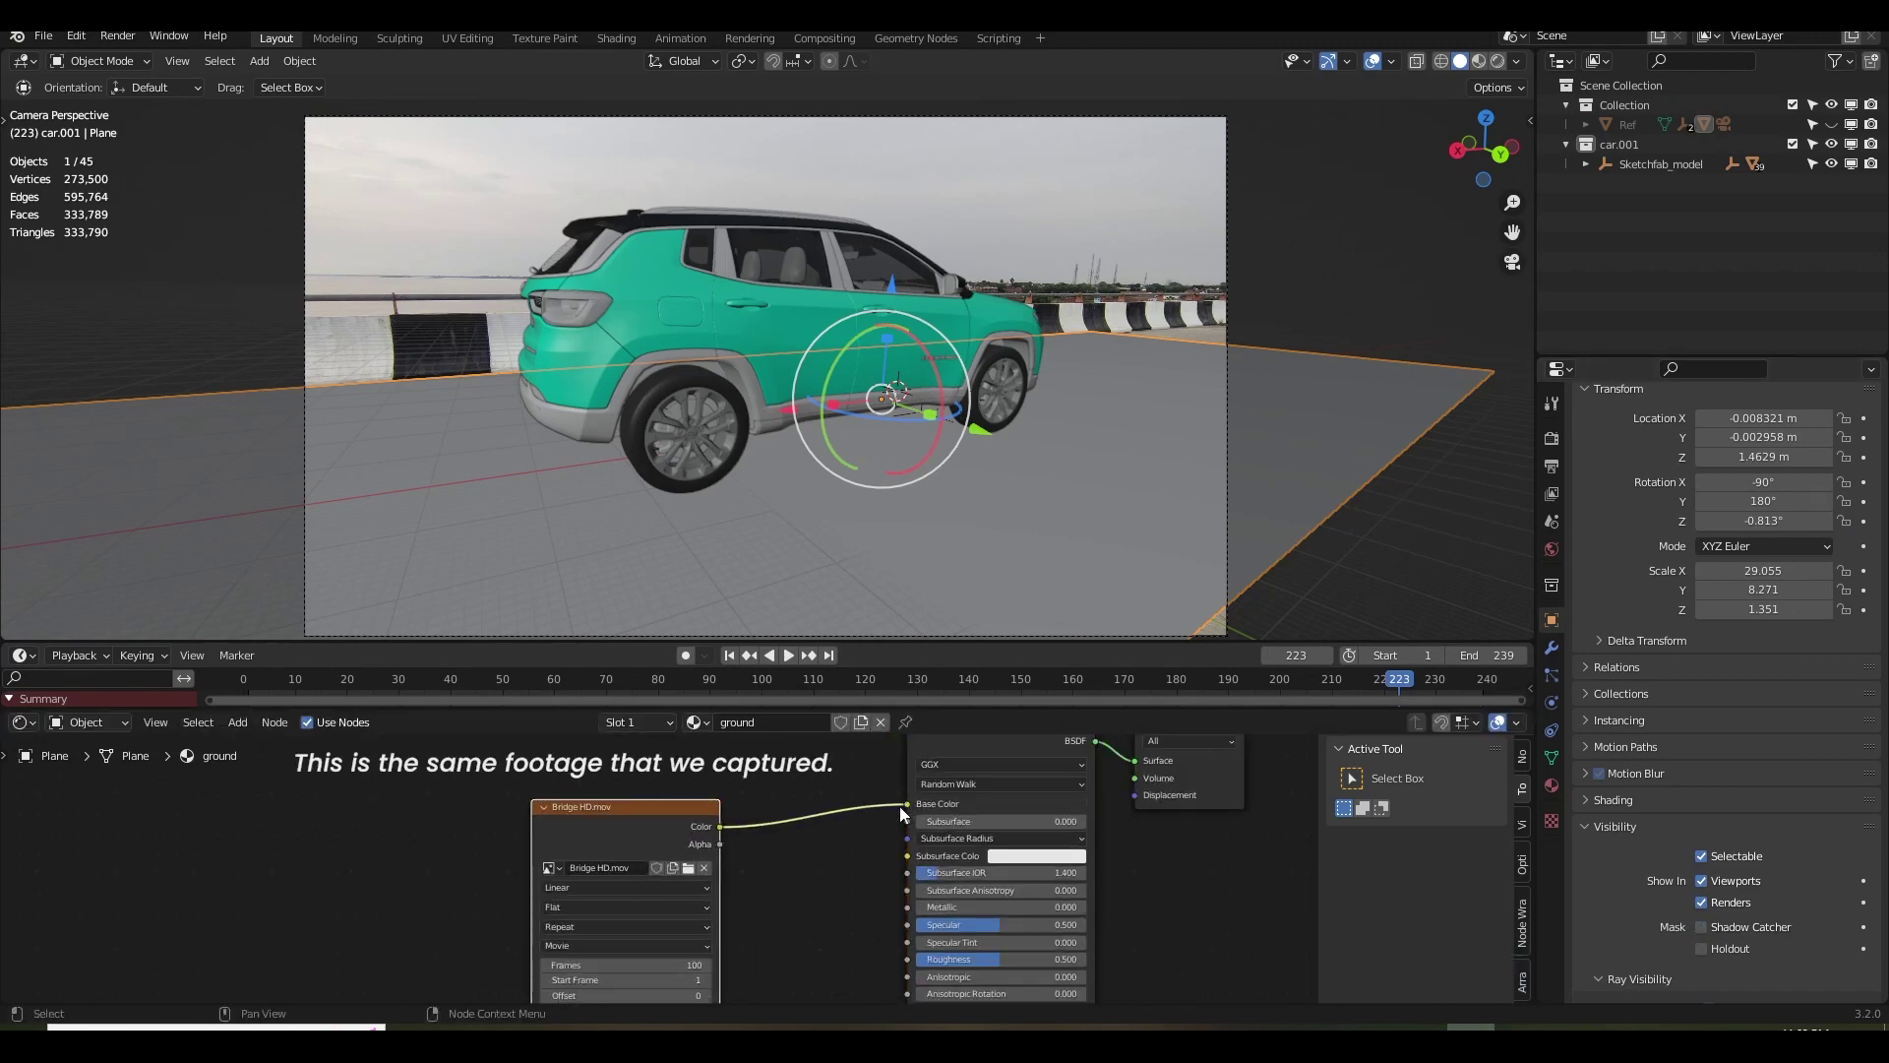
Set the footage texture's Frames to 1199 and enable Cyclic and Auto Refresh.
middle_drag(862, 858, 886, 735)
click(669, 844)
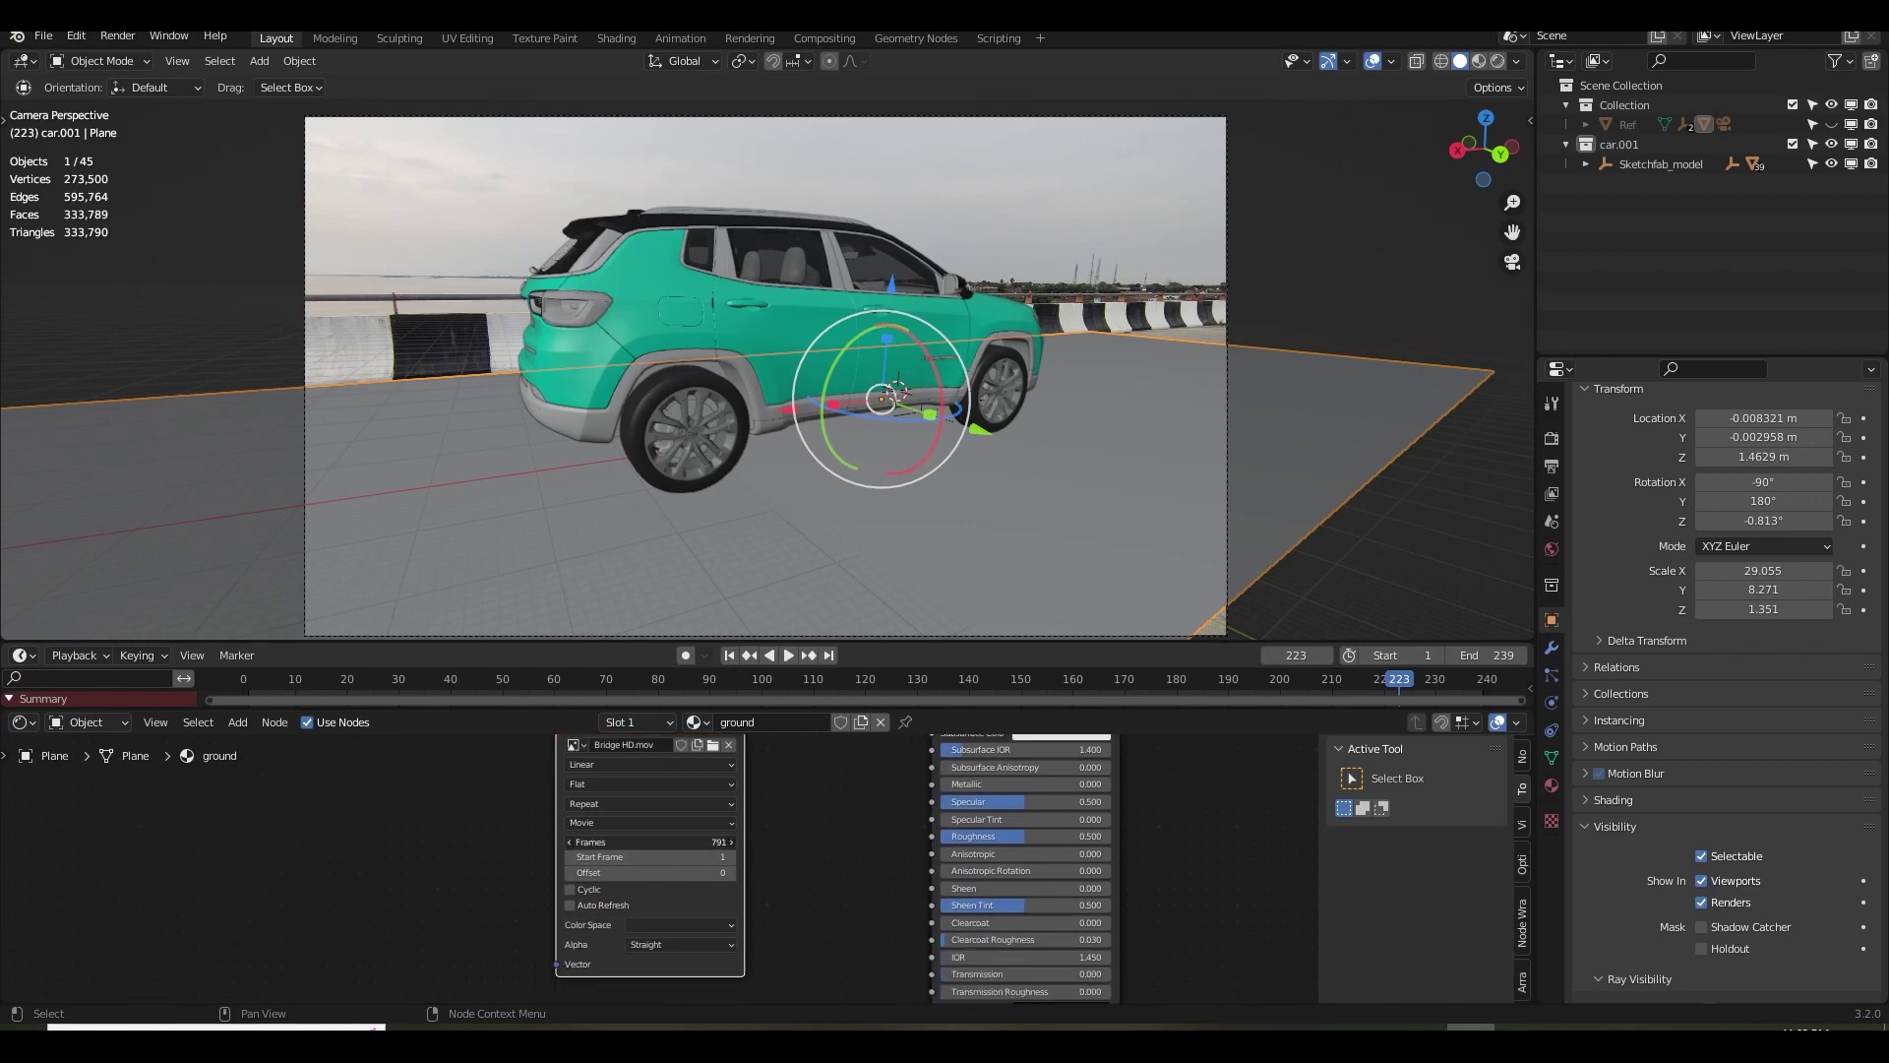
text(1199)
key(Return)
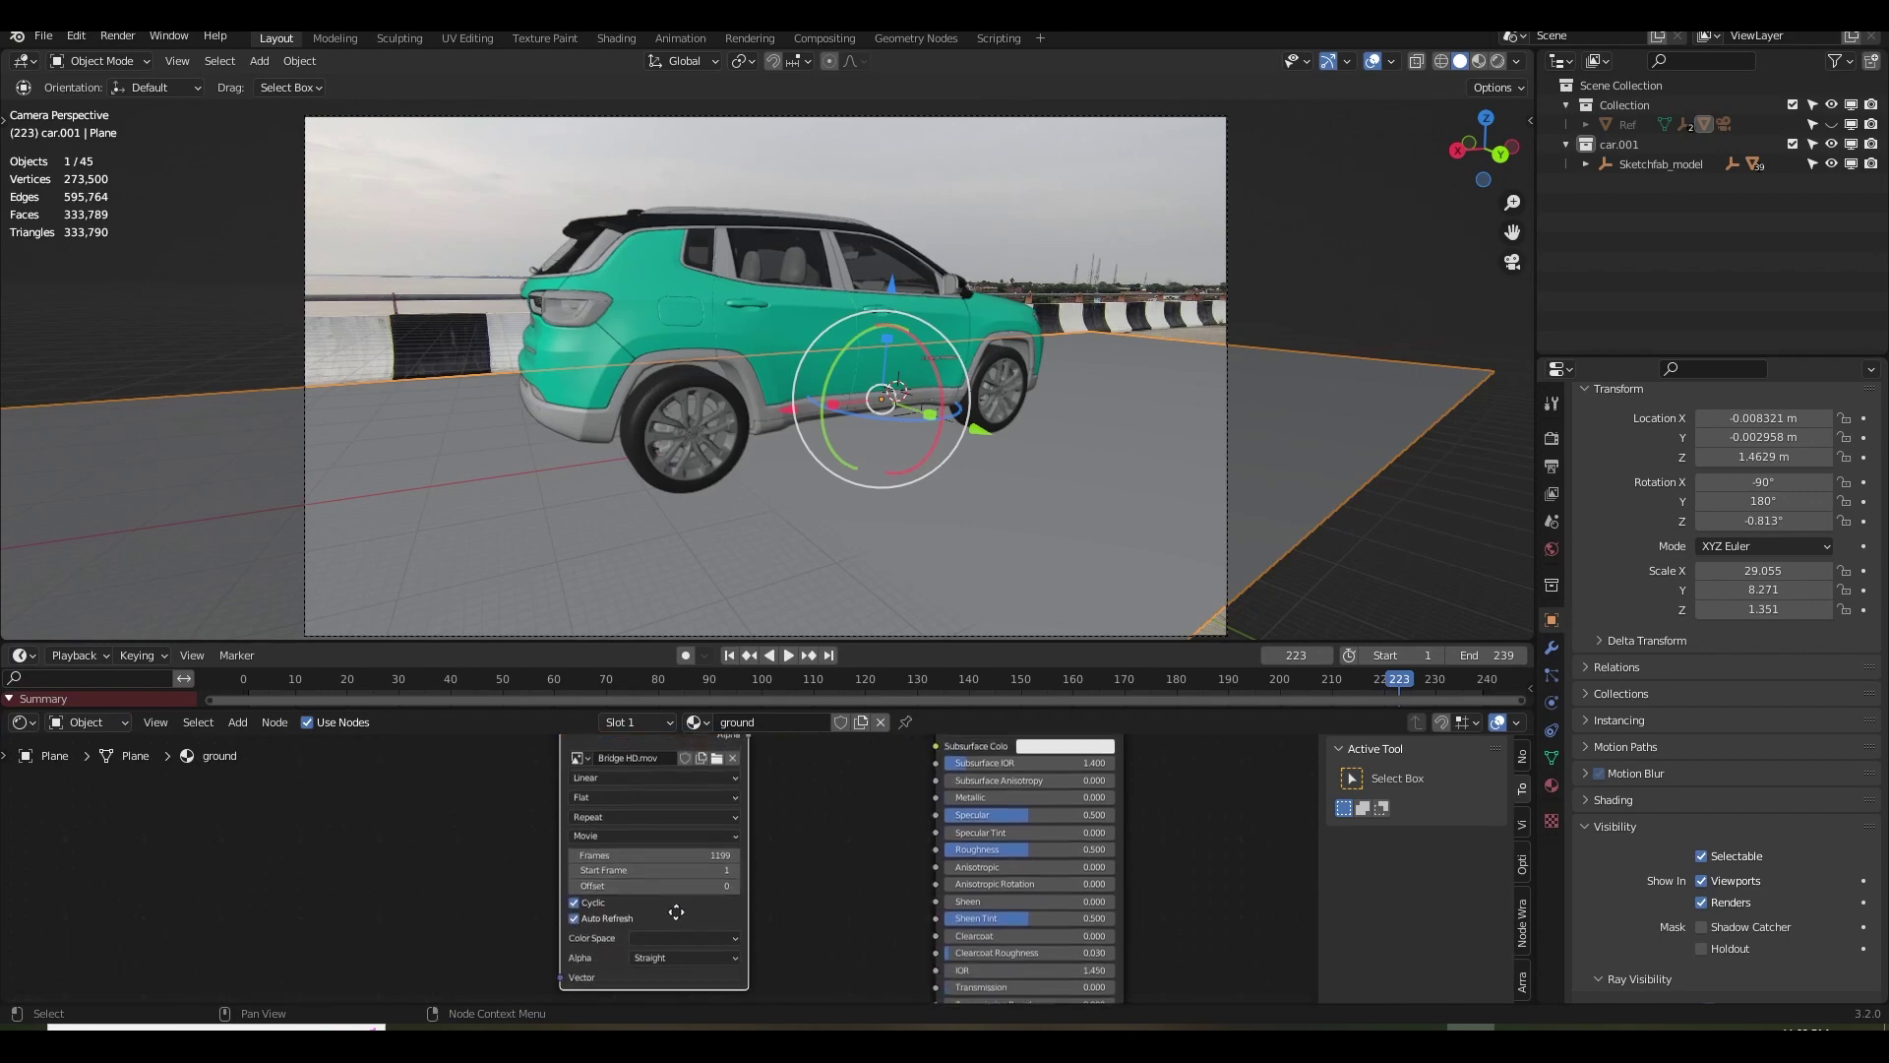
middle_drag(671, 902, 660, 877)
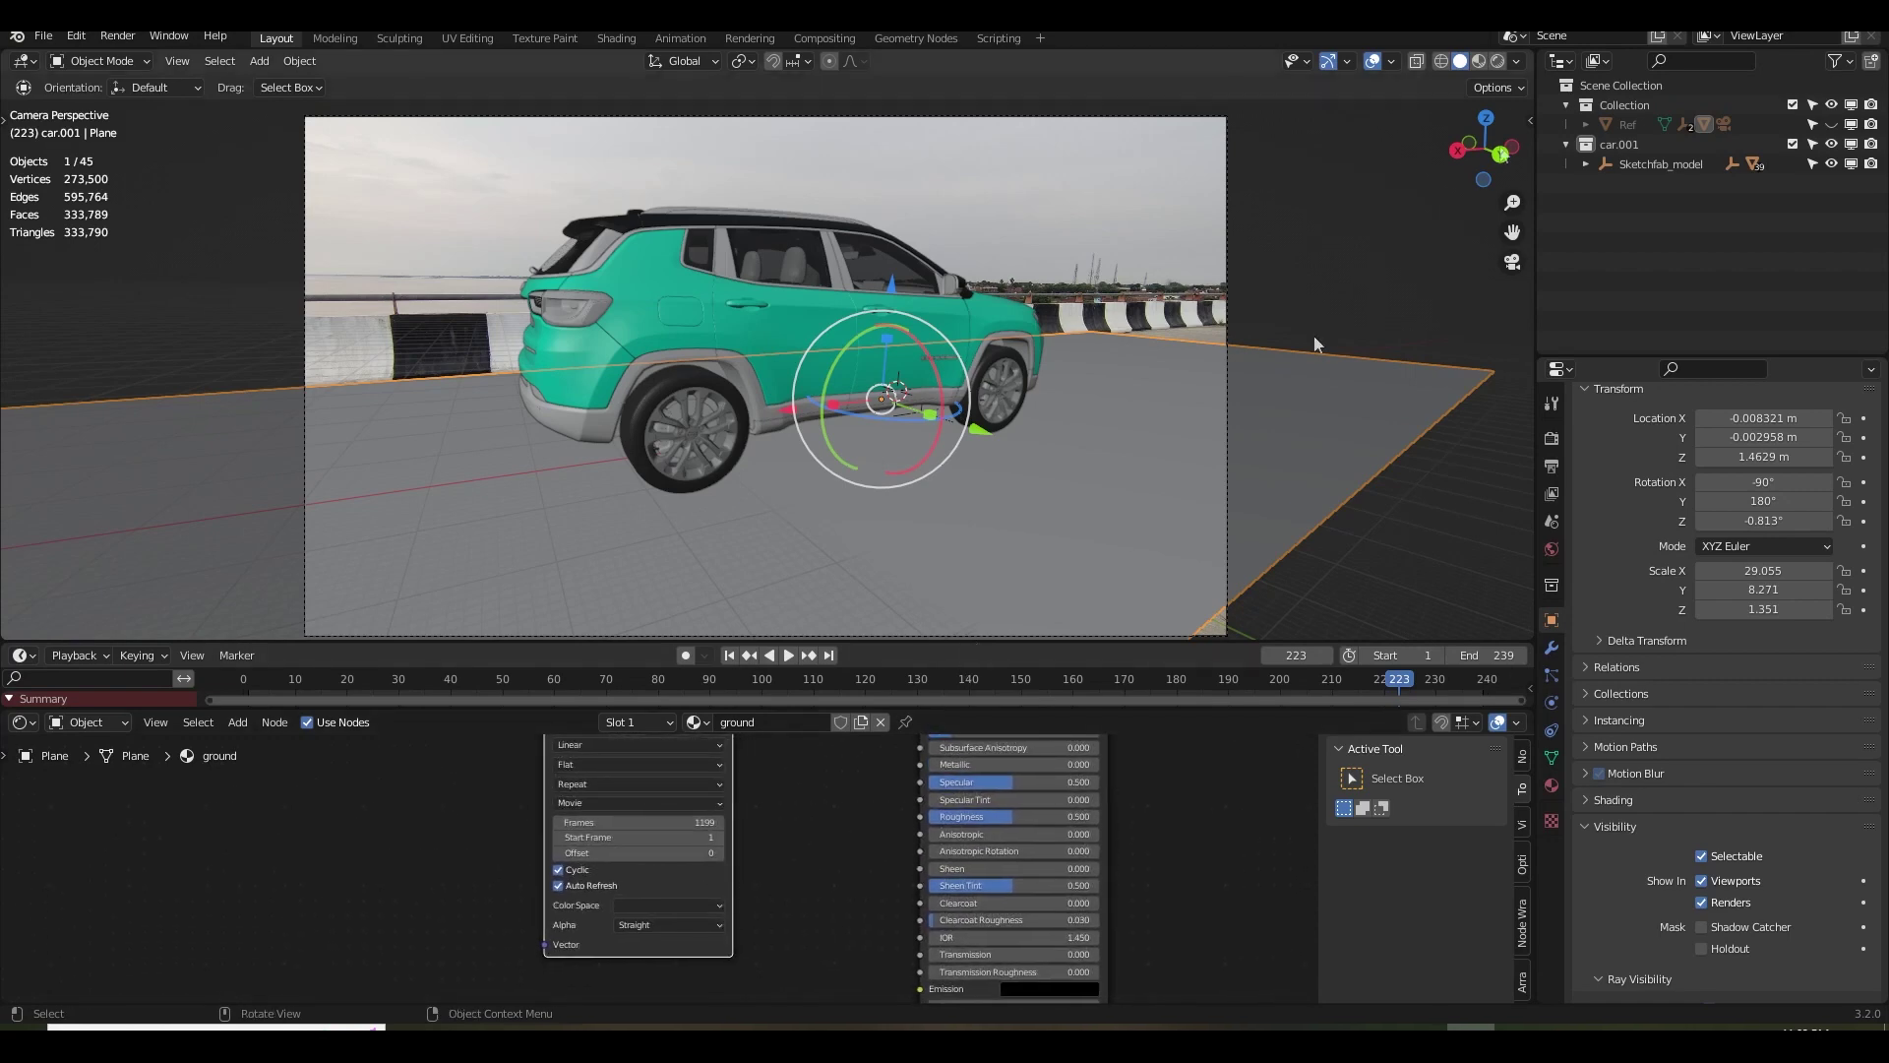
Switch the viewport to rendered shading and examine the footage on the ground around the car, ending in the camera view.
click(1496, 62)
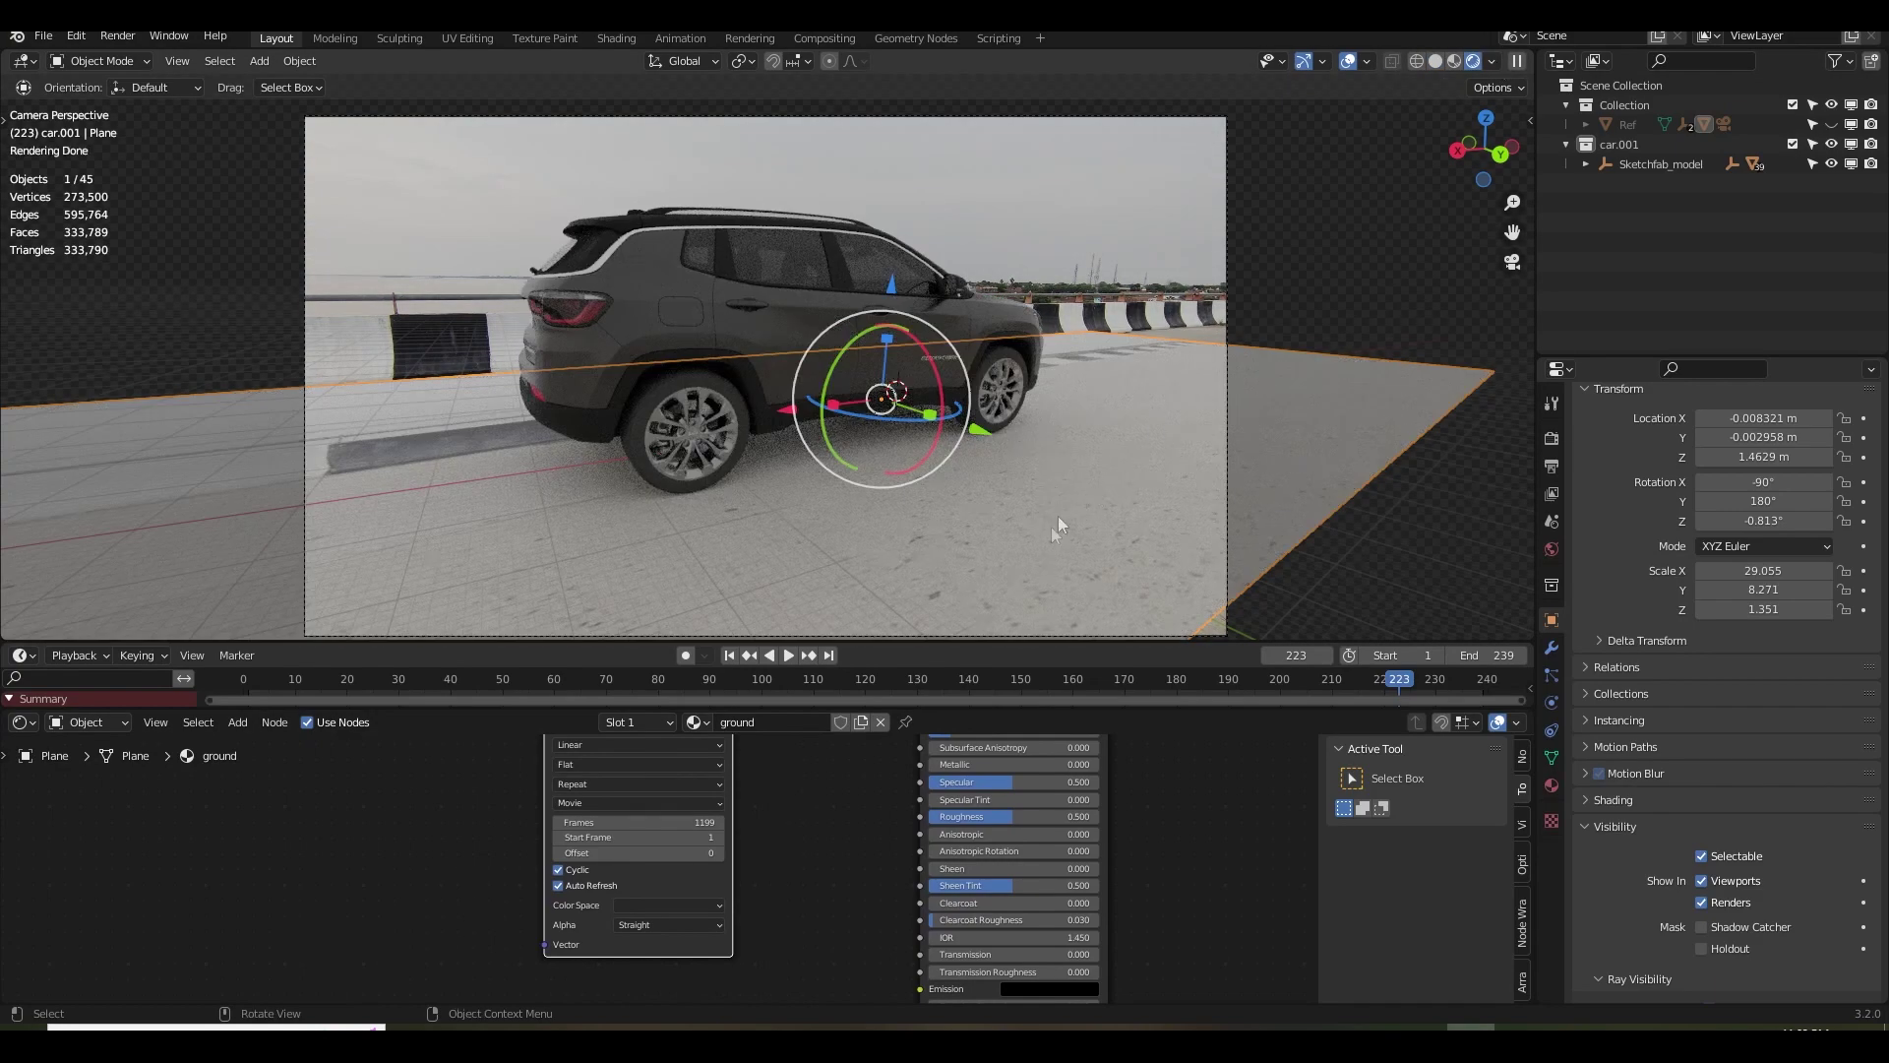
middle_drag(1079, 479, 1096, 475)
scroll(1097, 476, up, 4)
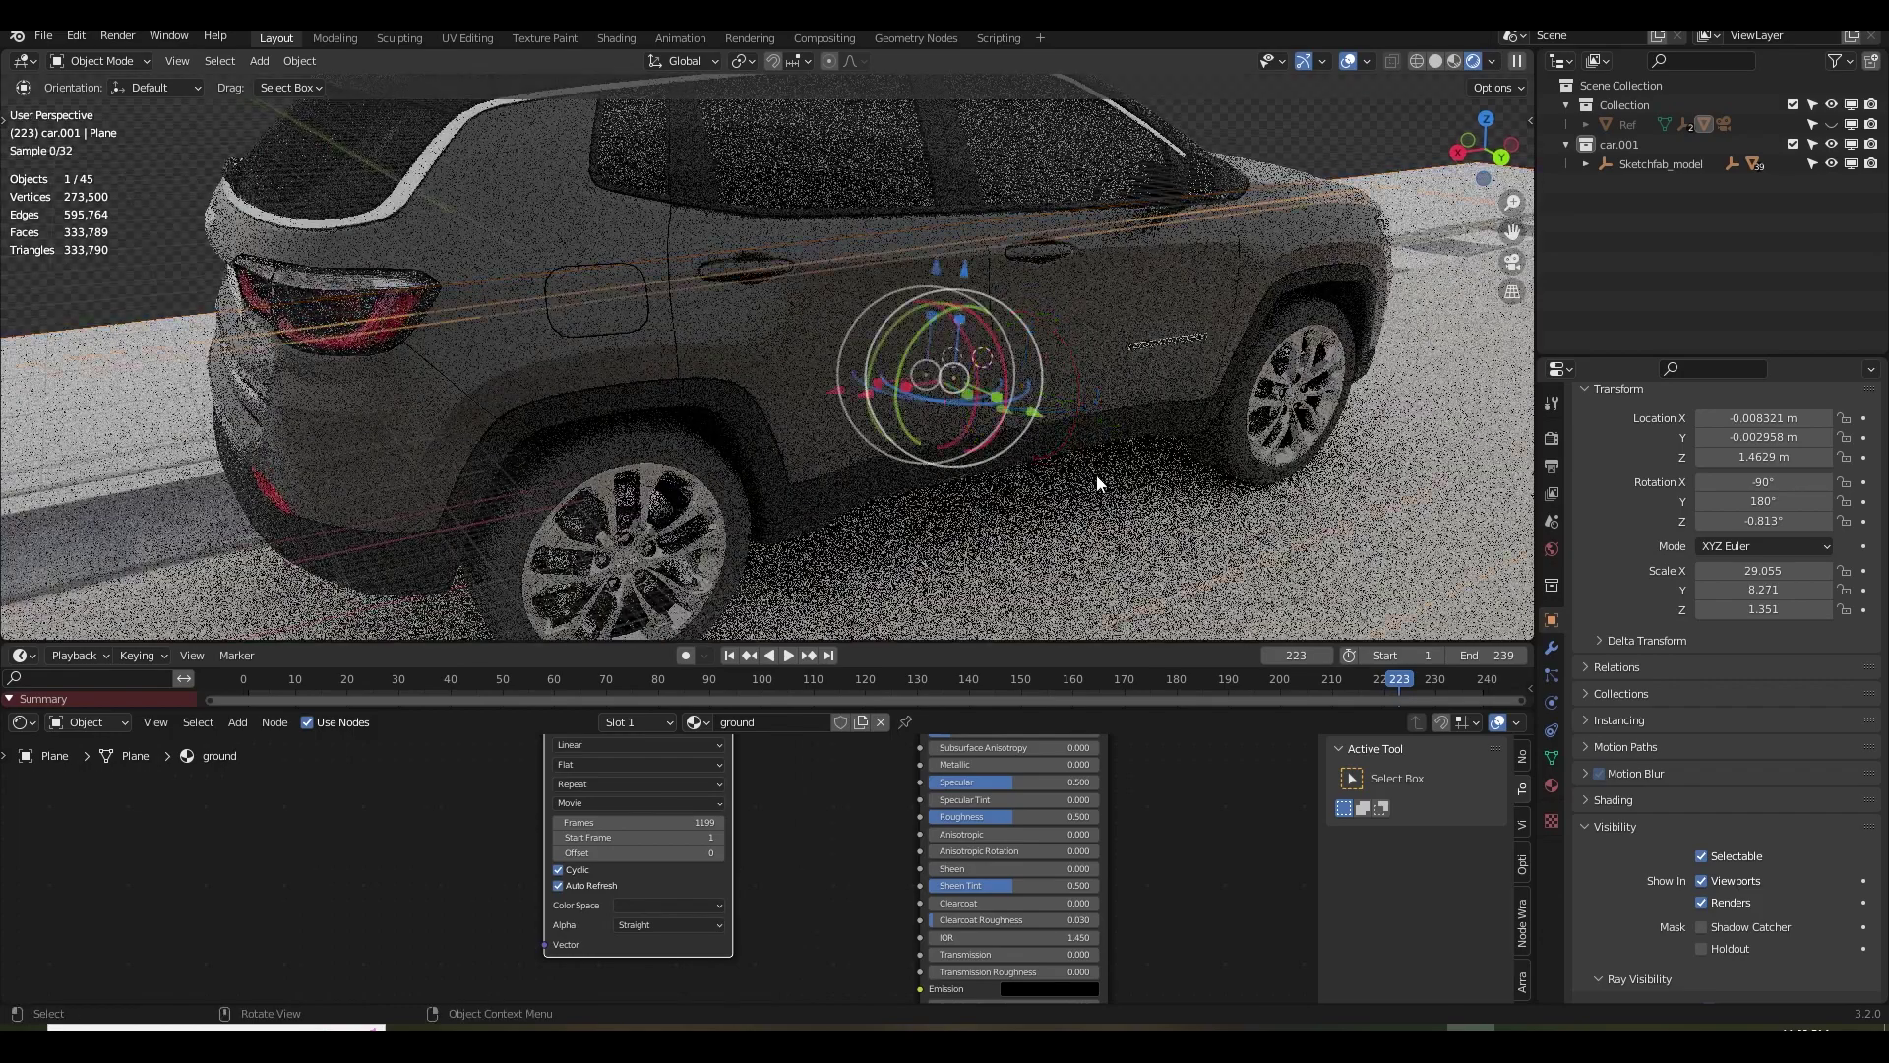
scroll(1112, 477, down, 6)
click(1512, 261)
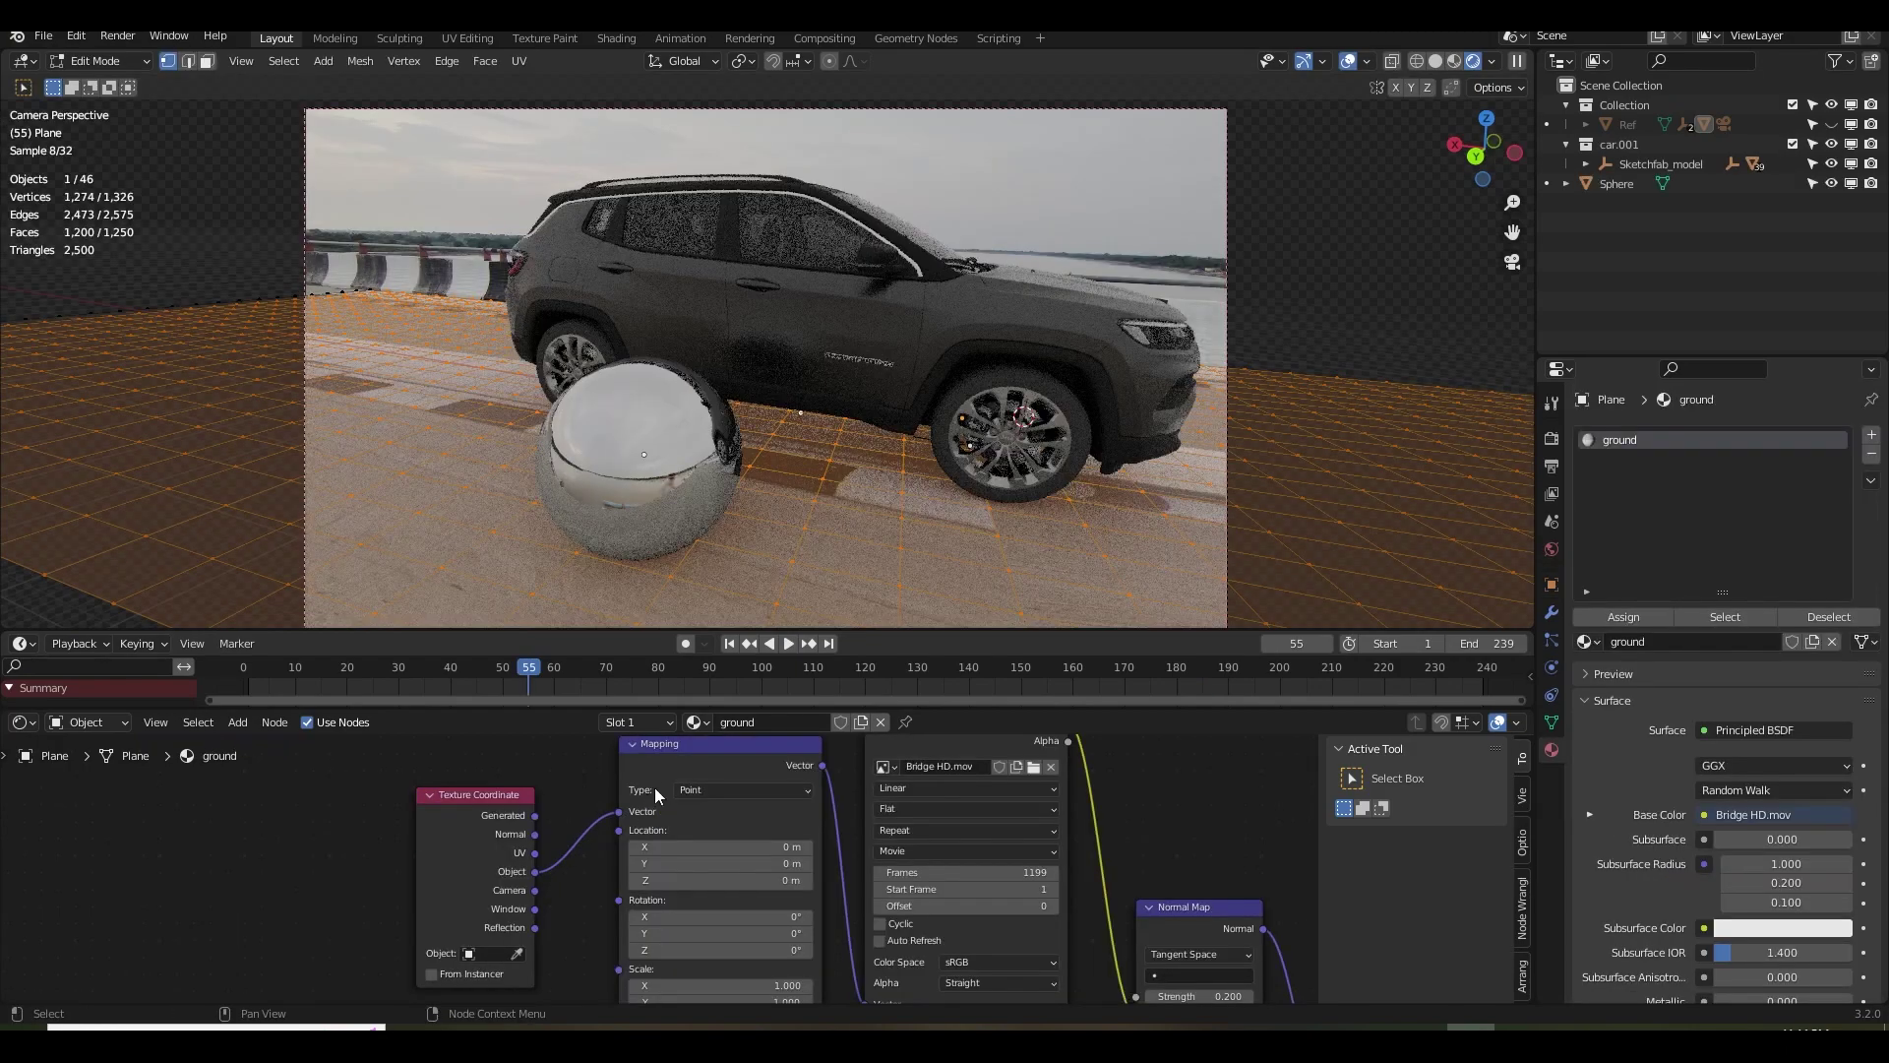
Feed the ground's Mapping node from the Window texture coordinates, with Cyclic and Auto Refresh enabled on the footage texture.
drag(536, 908, 618, 811)
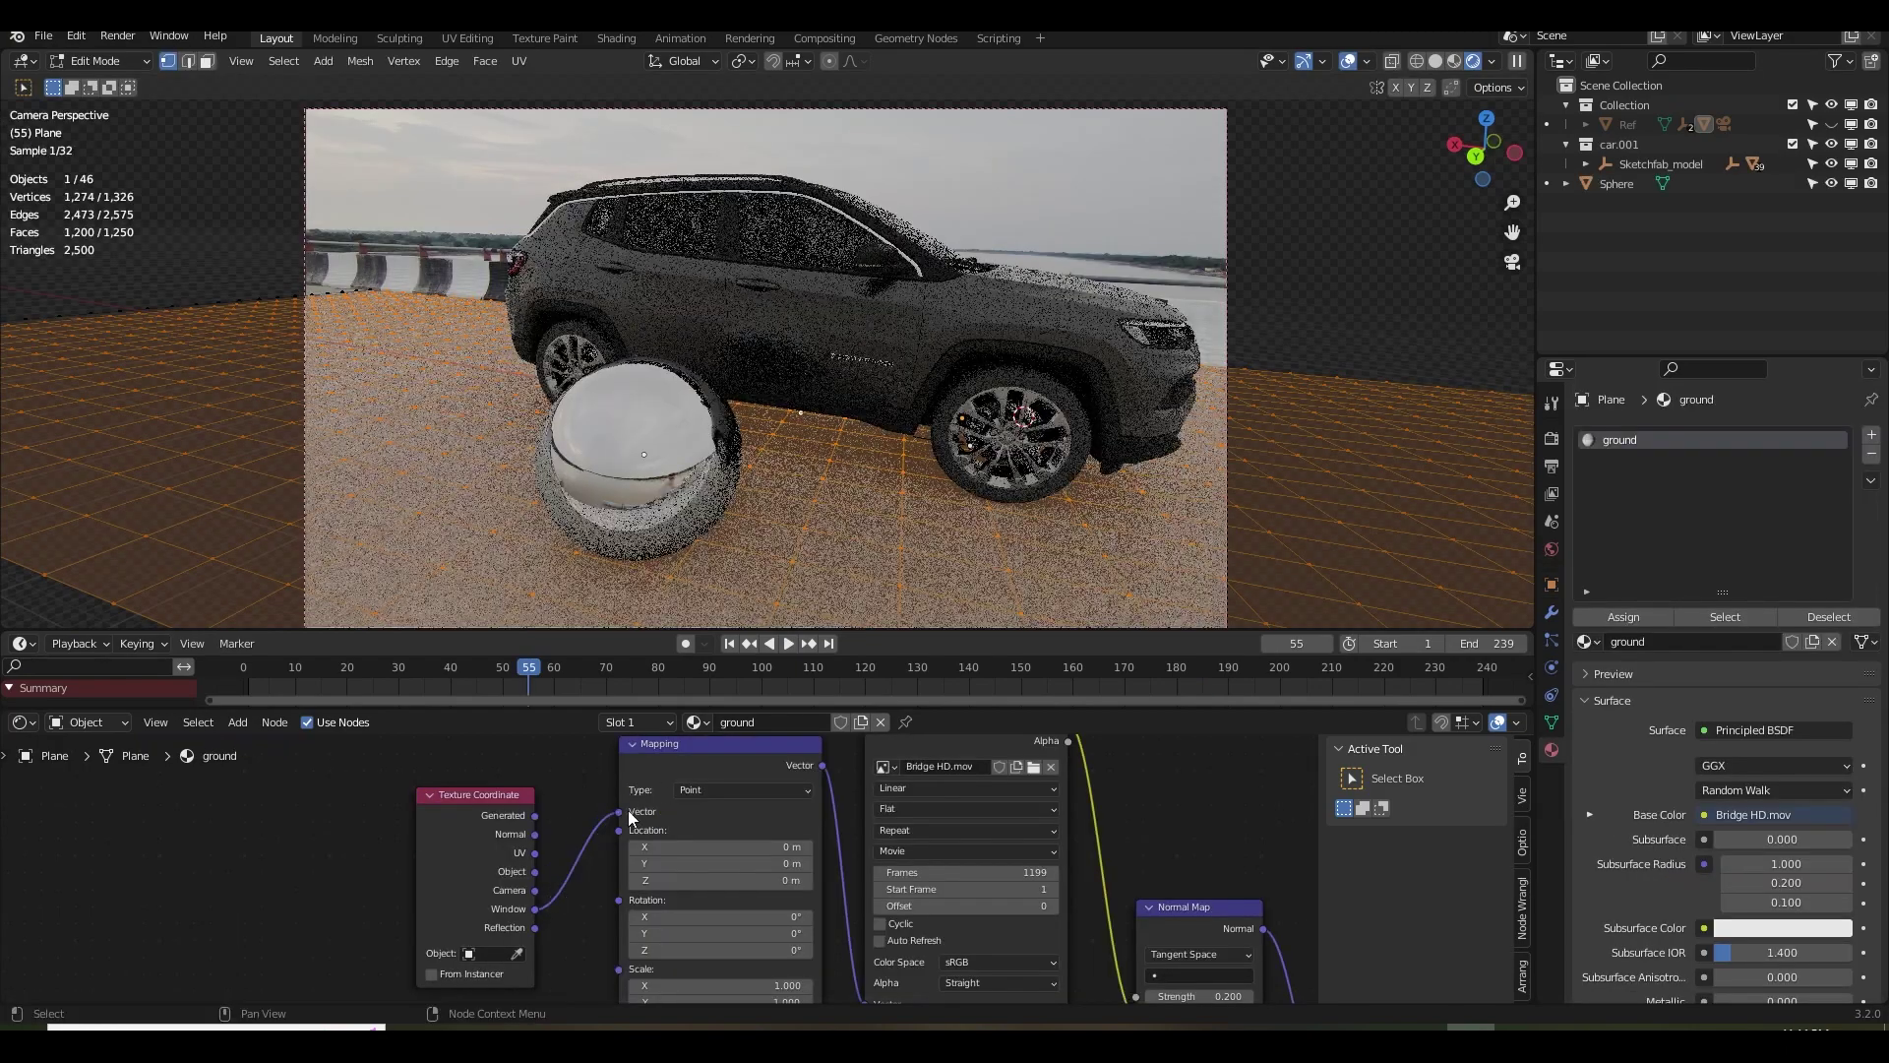
drag(752, 675, 943, 671)
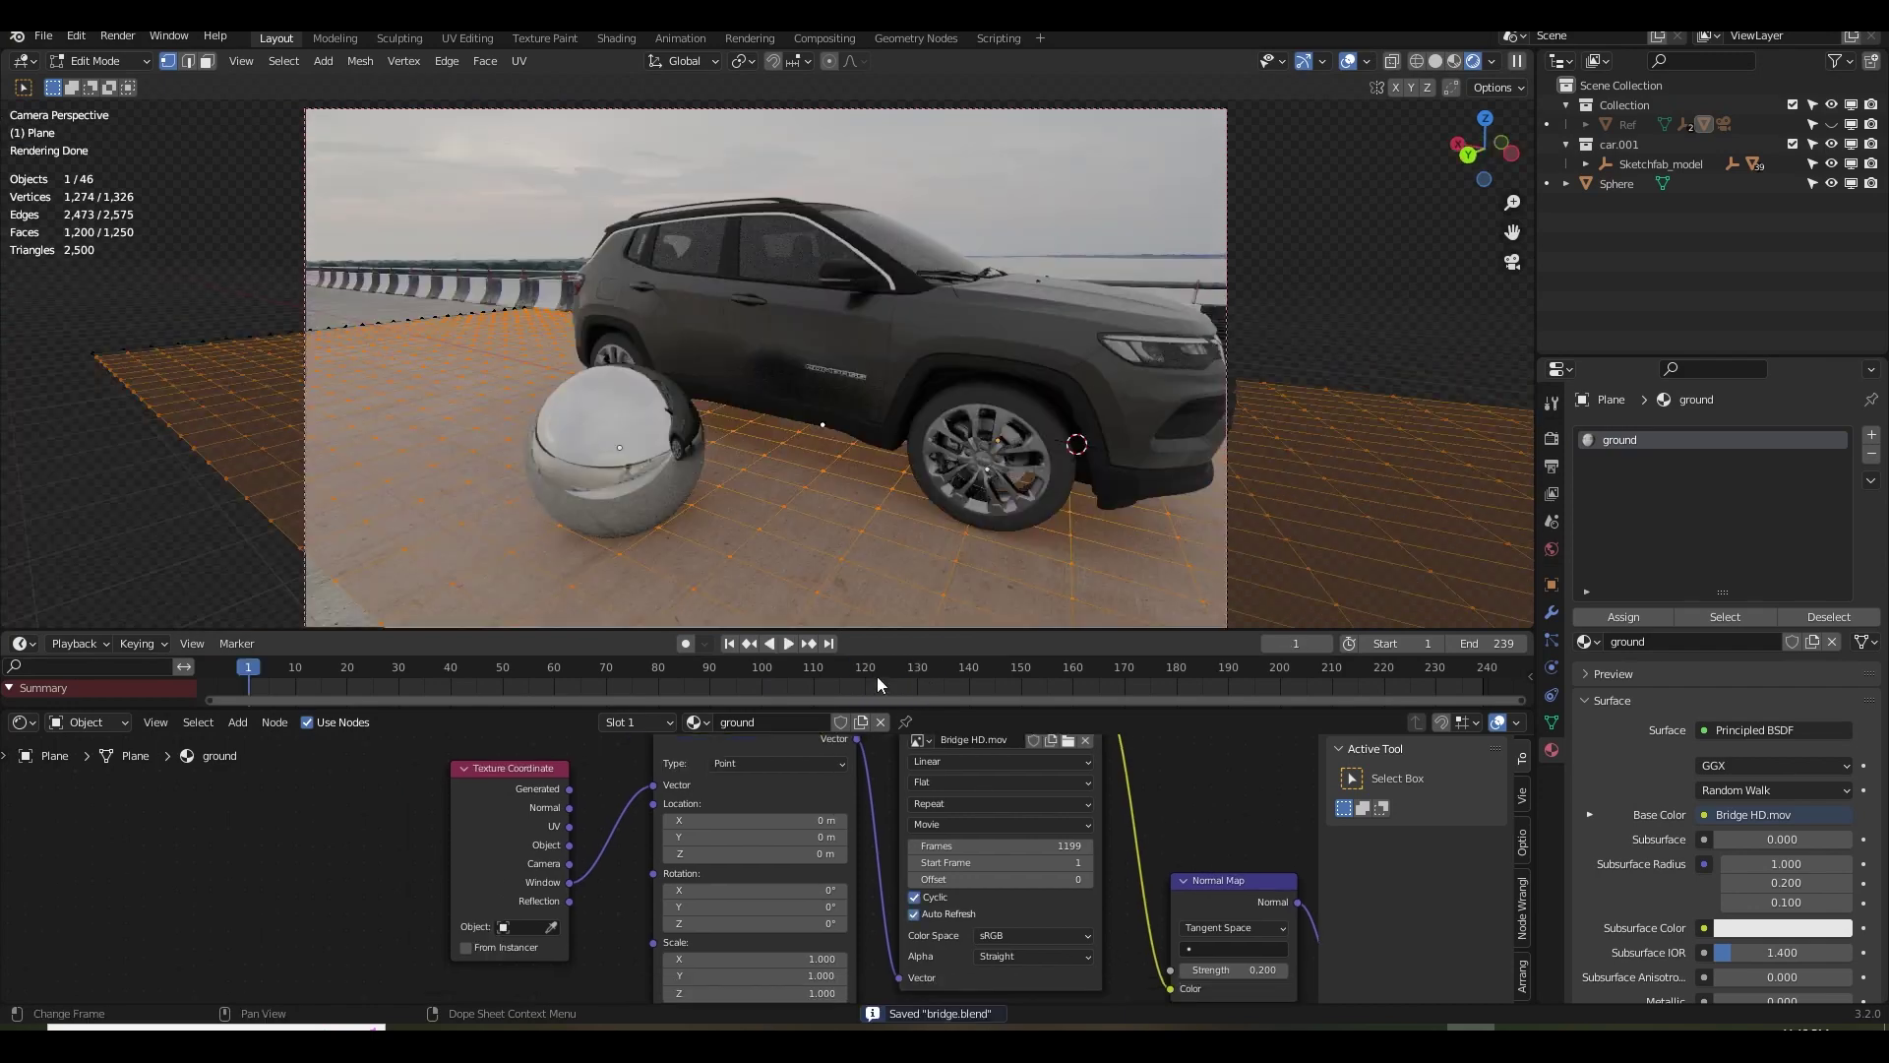
drag(877, 676, 864, 671)
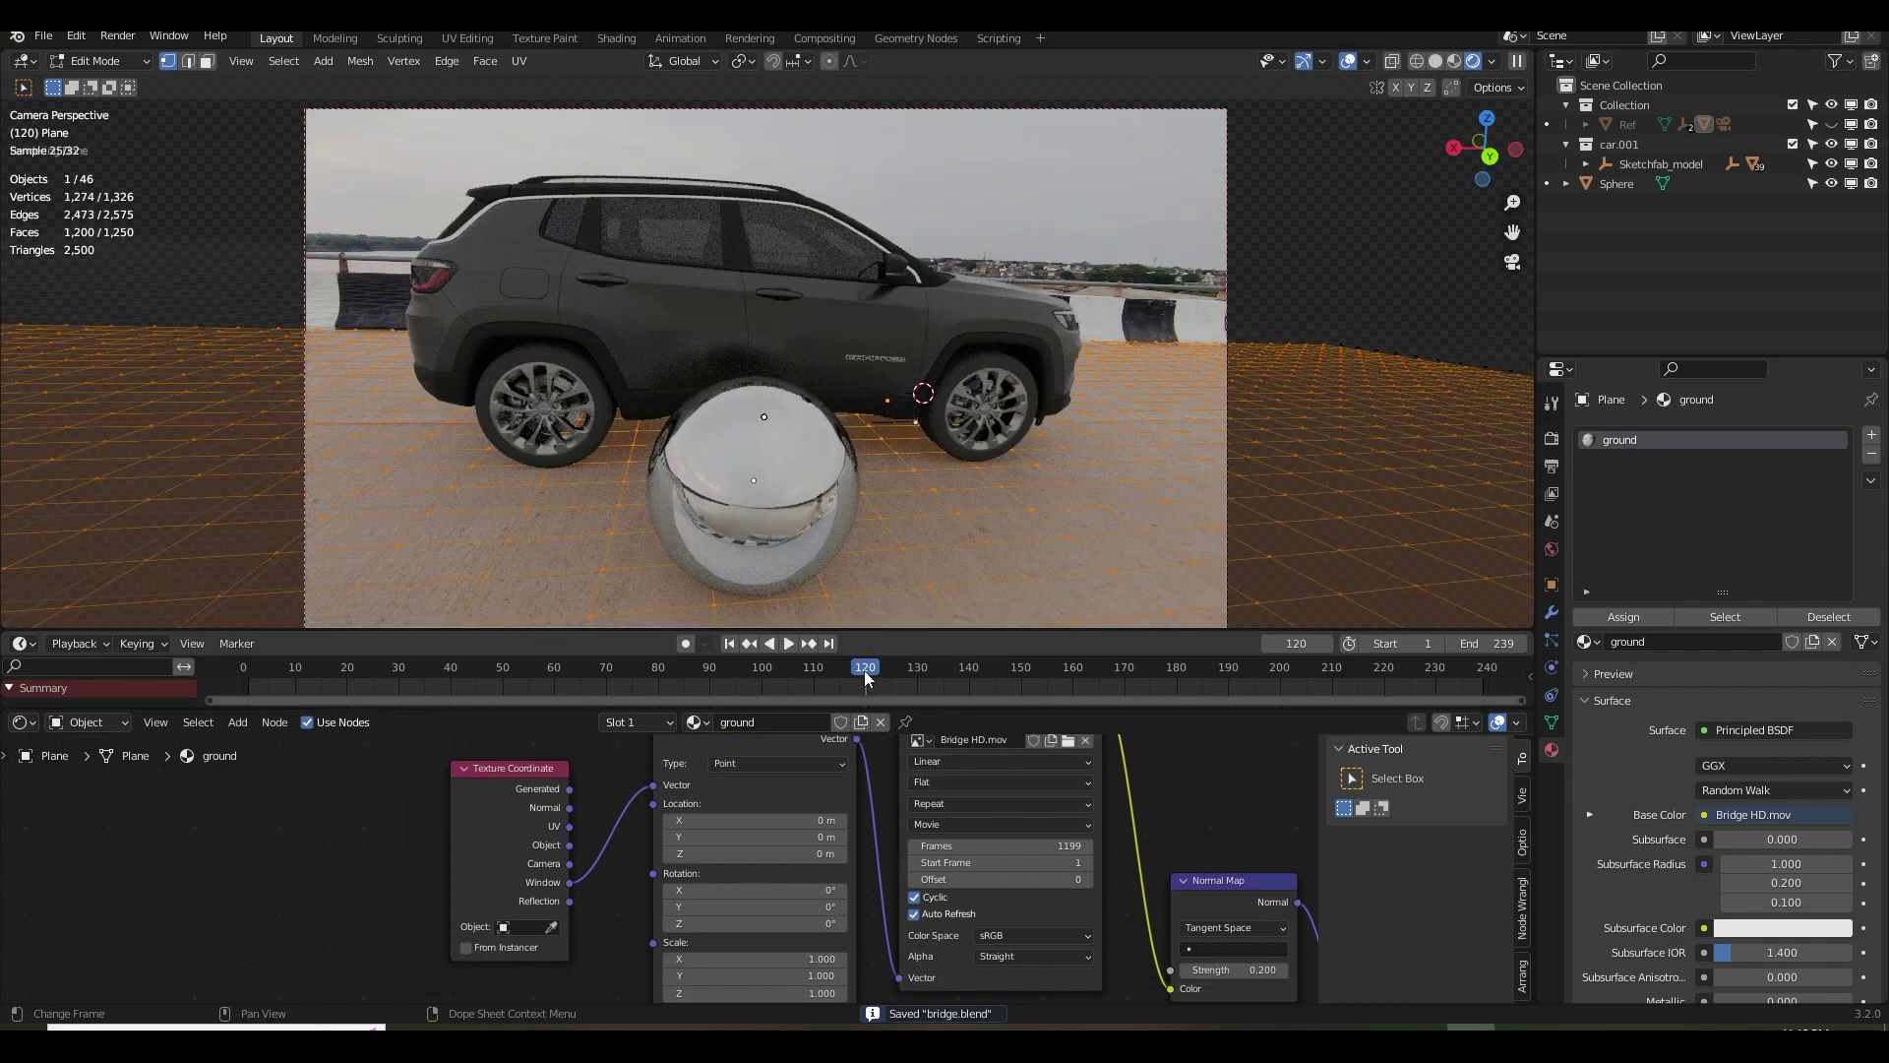
Hide the viewport overlays and examine the projected ground and the sphere's reflections at several frames along the timeline.
click(1123, 673)
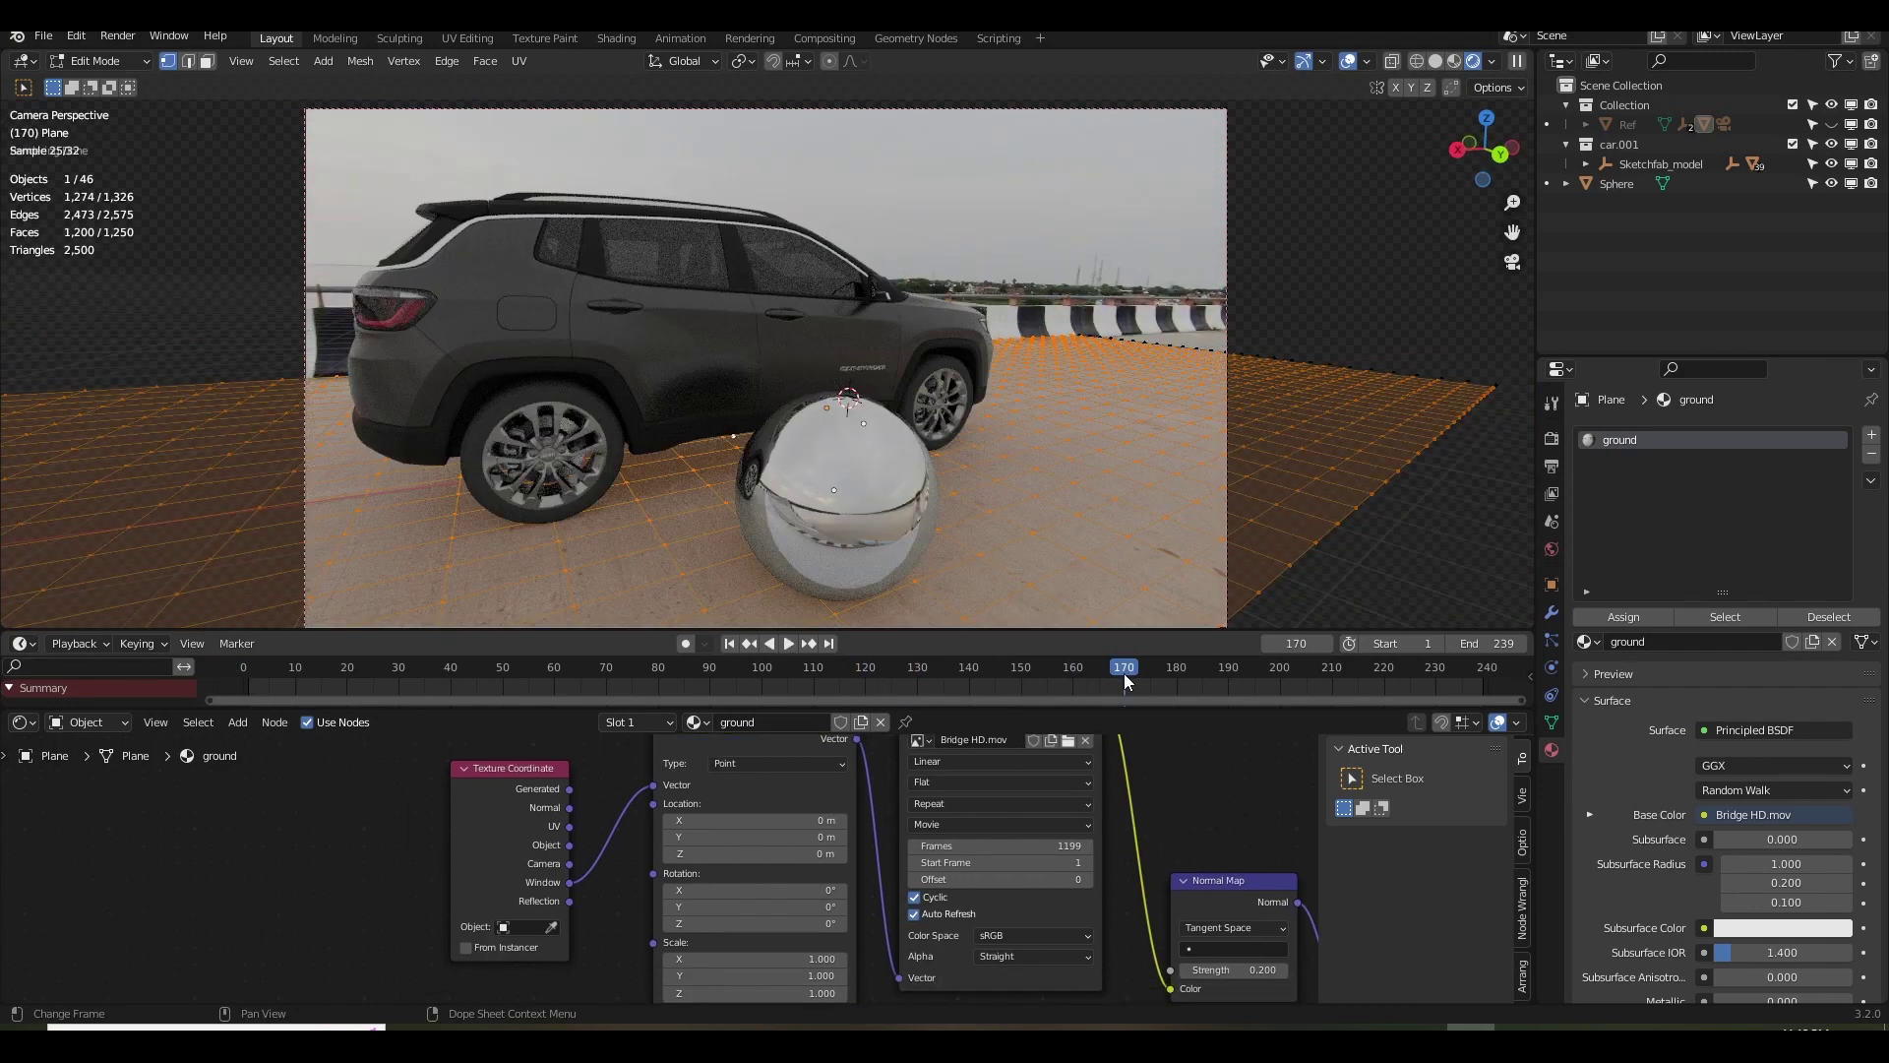
click(1348, 61)
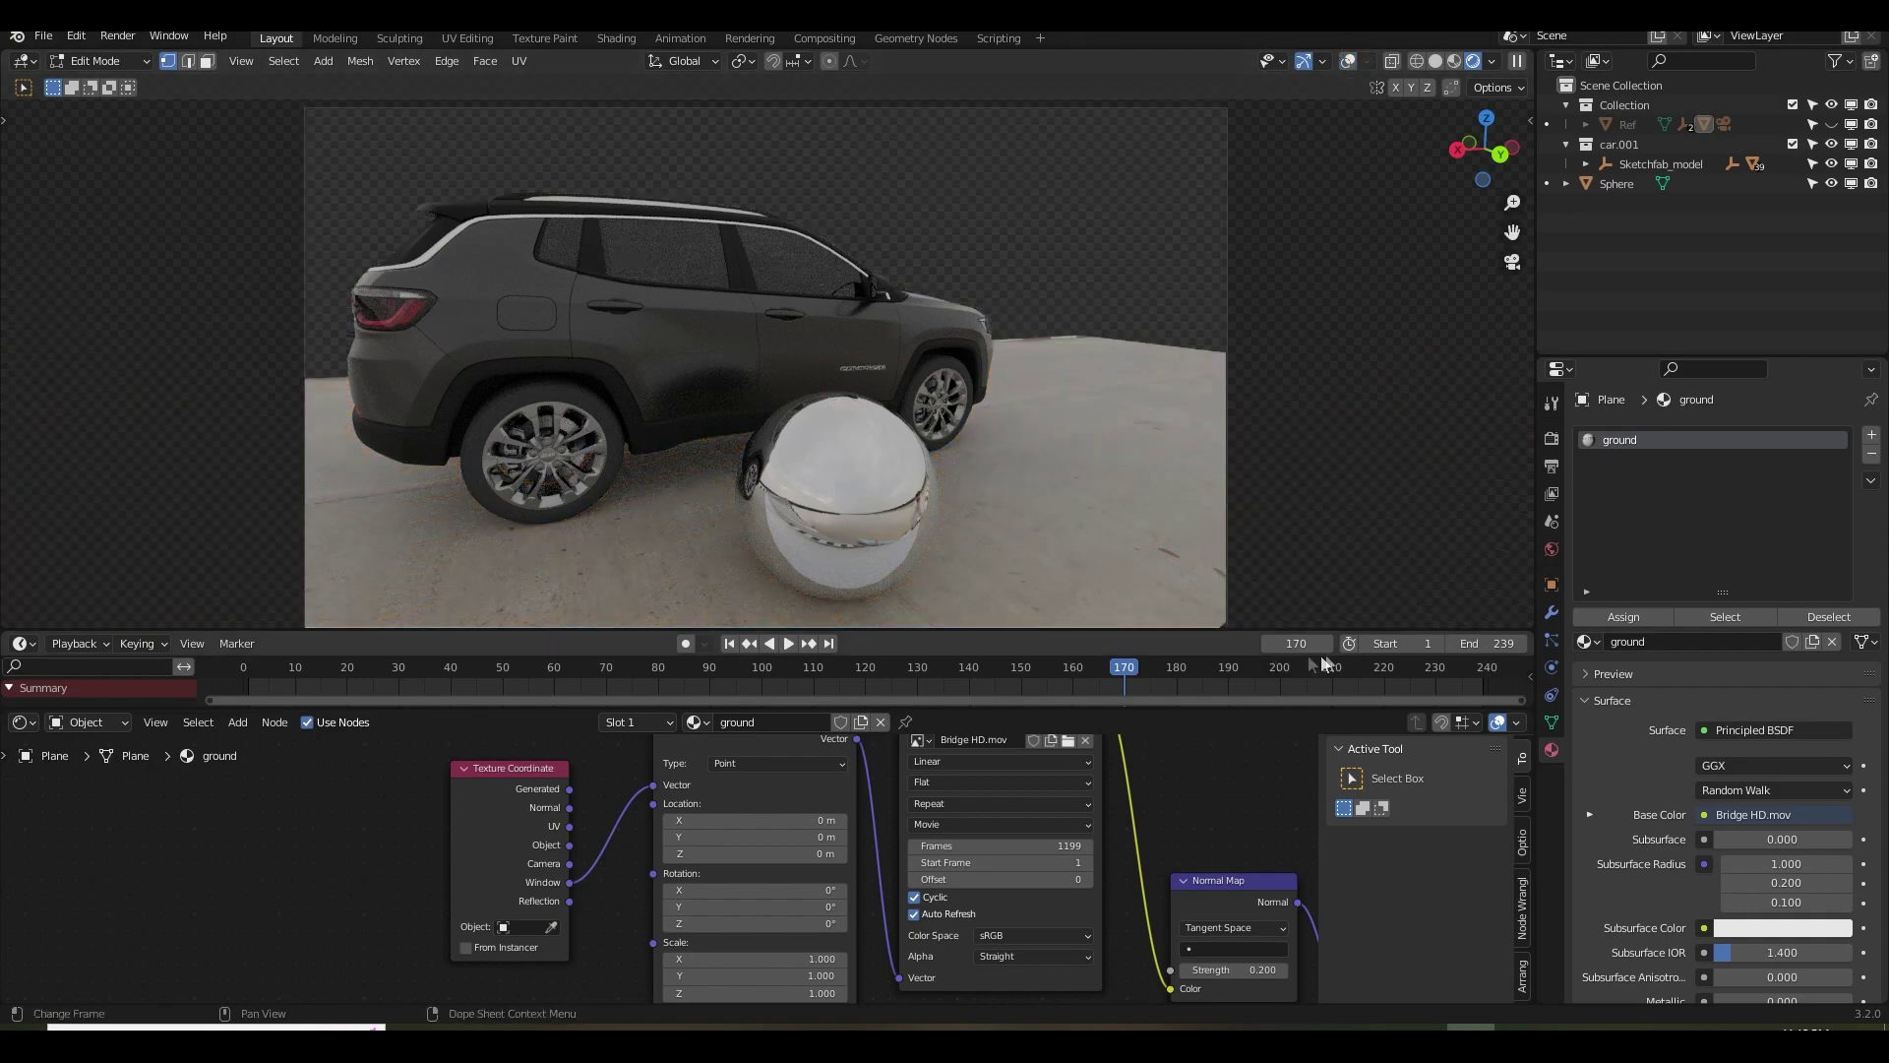
click(1384, 673)
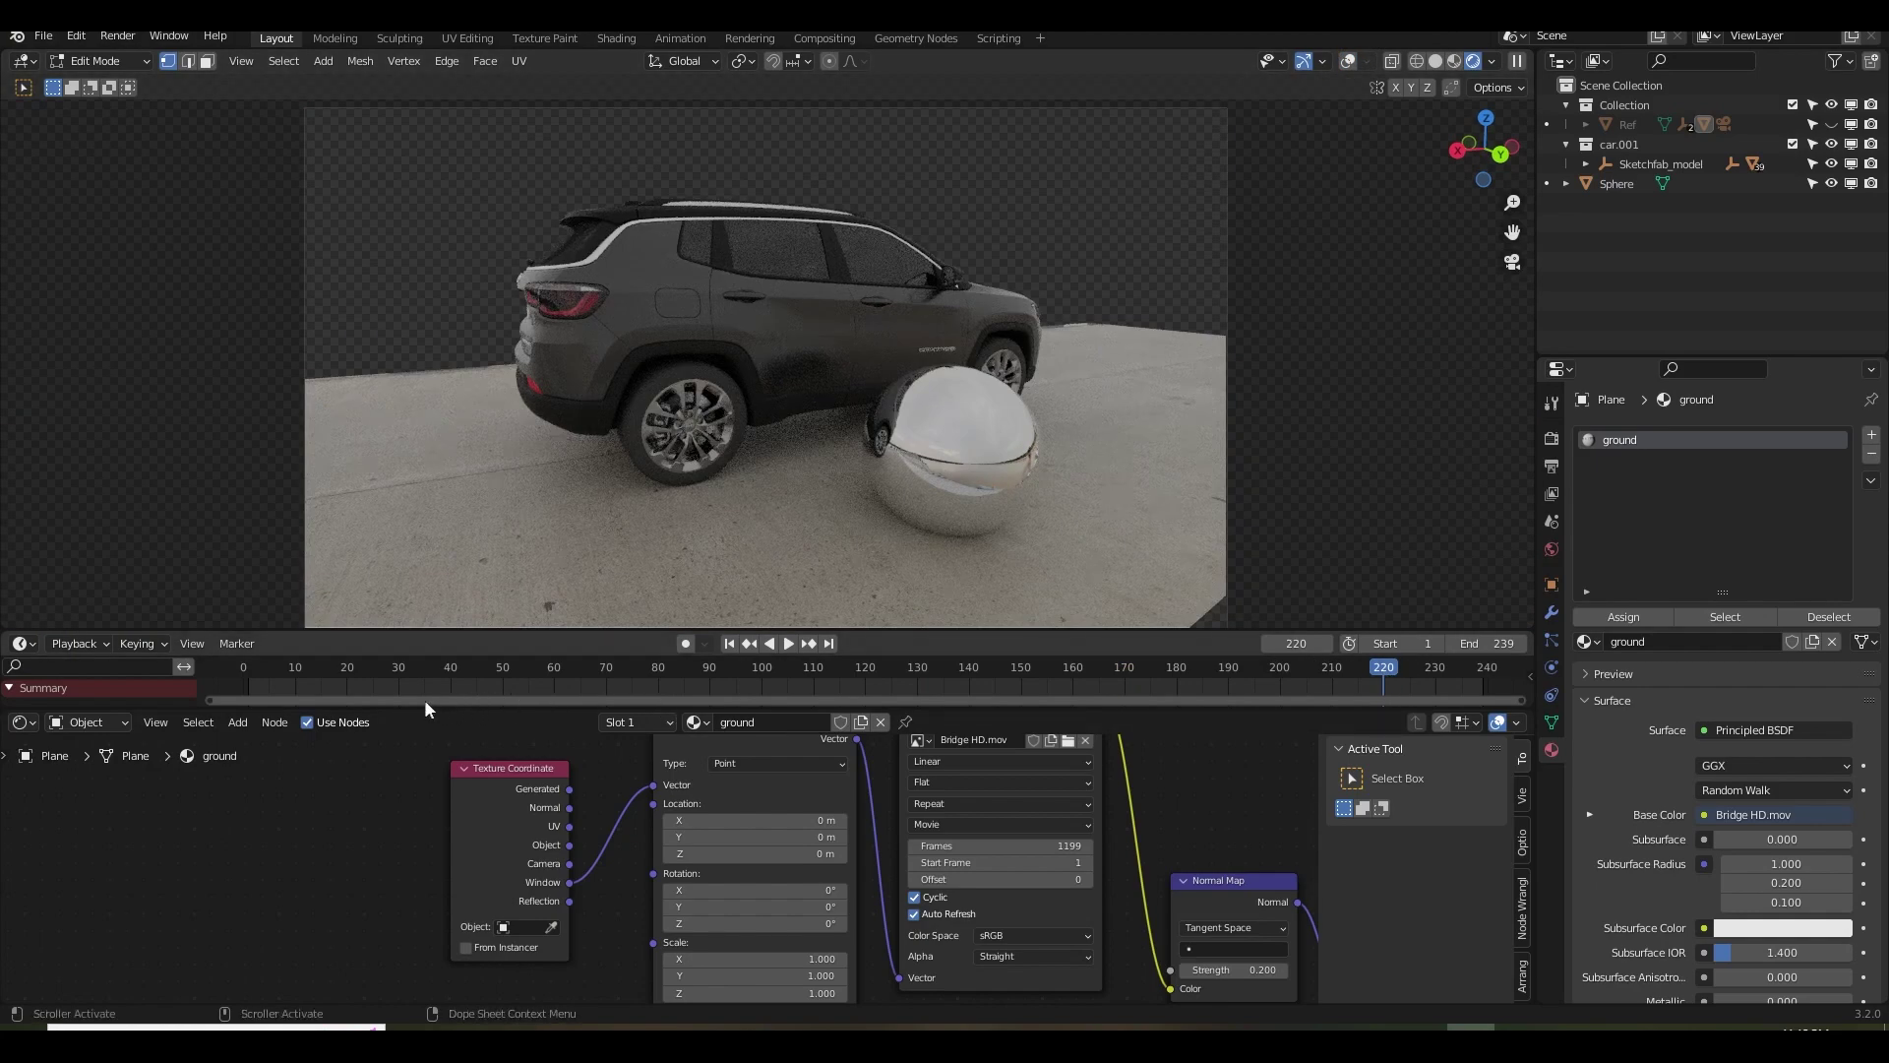
click(388, 675)
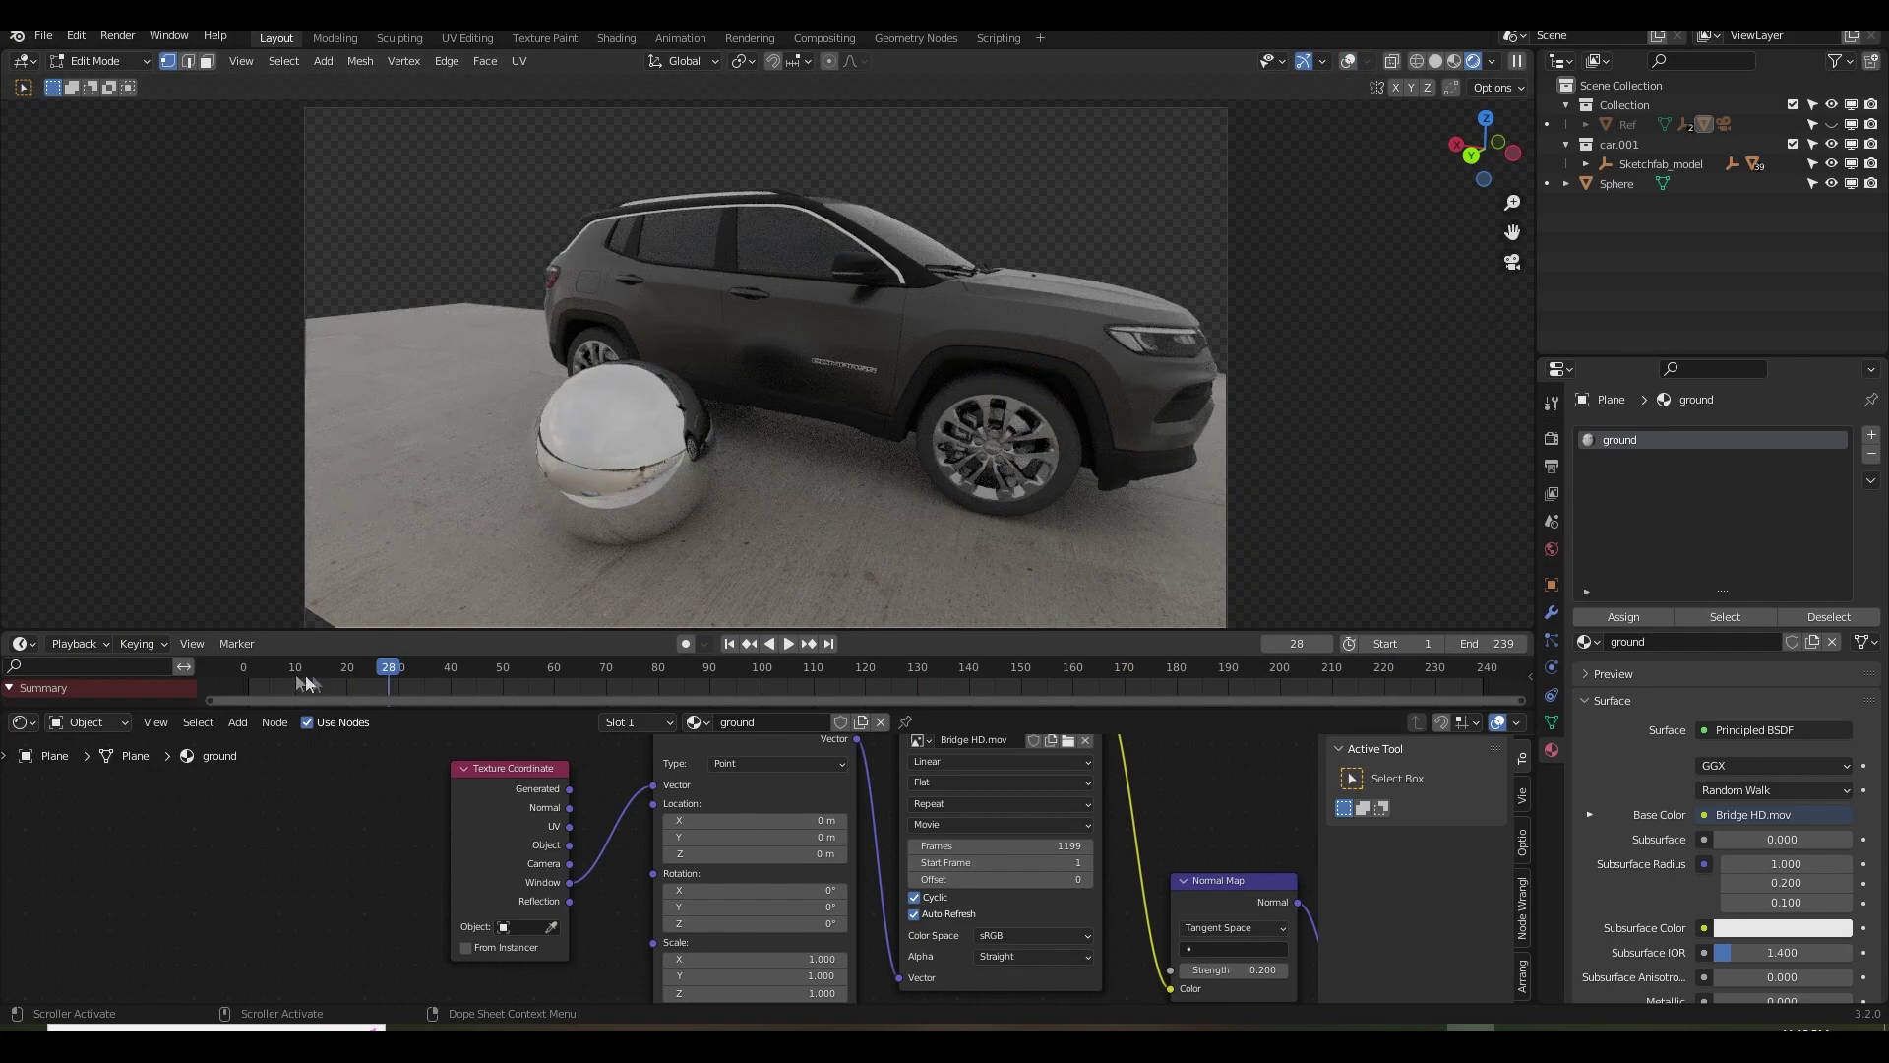
click(281, 677)
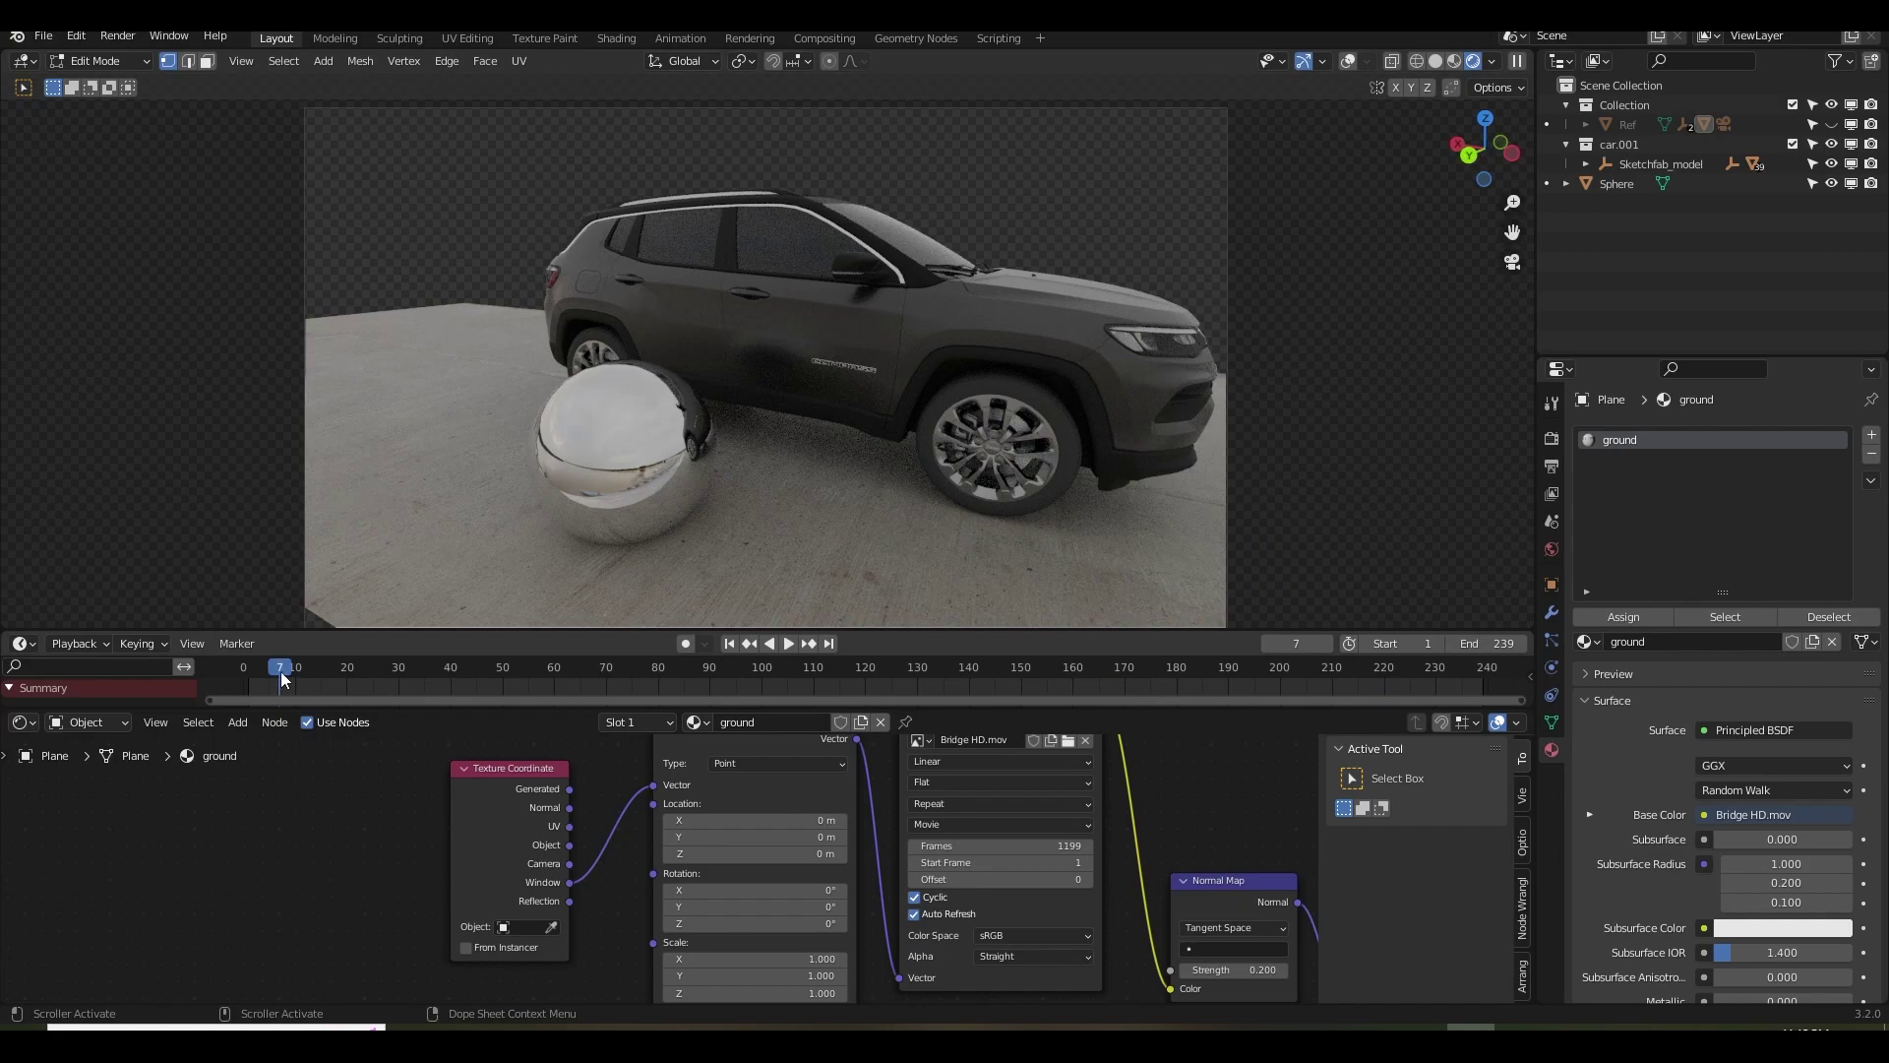
click(571, 672)
click(895, 673)
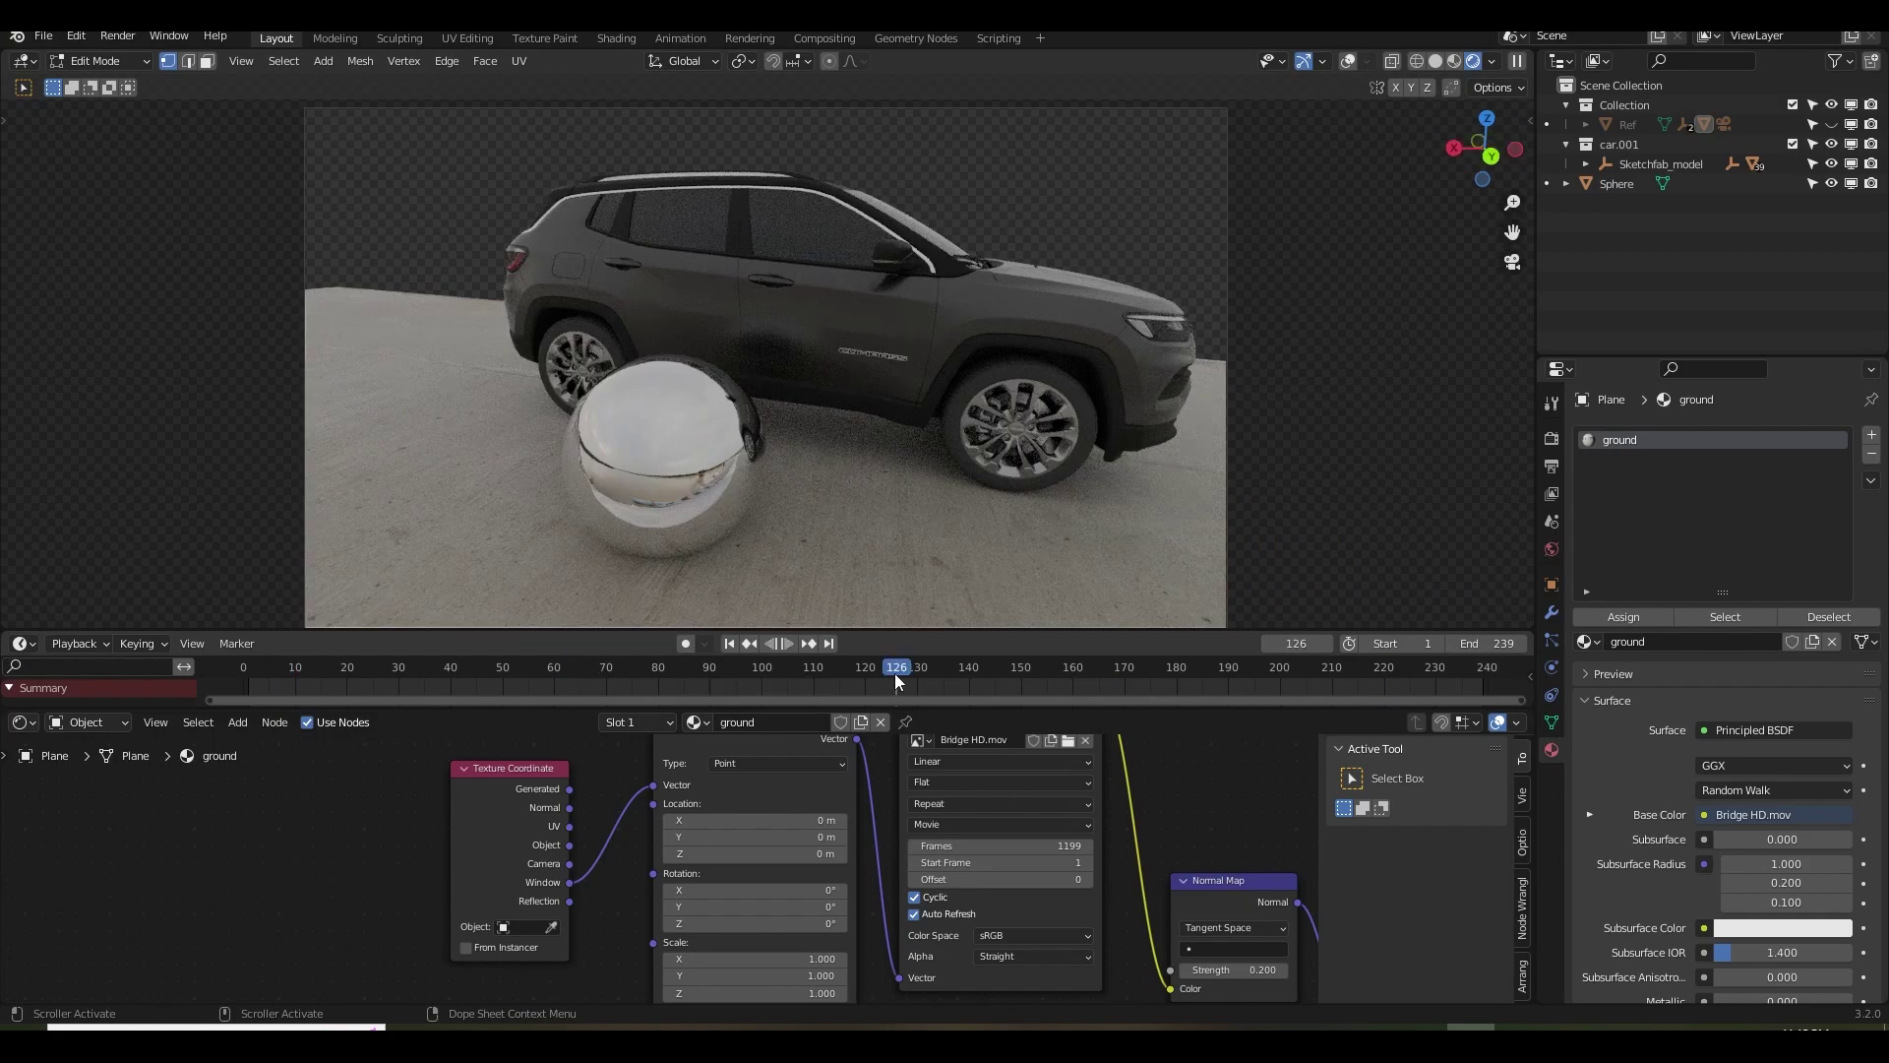
Go to frame 202, return the ground plane to Object Mode and enable Shadow Catcher in its visibility settings.
click(1102, 673)
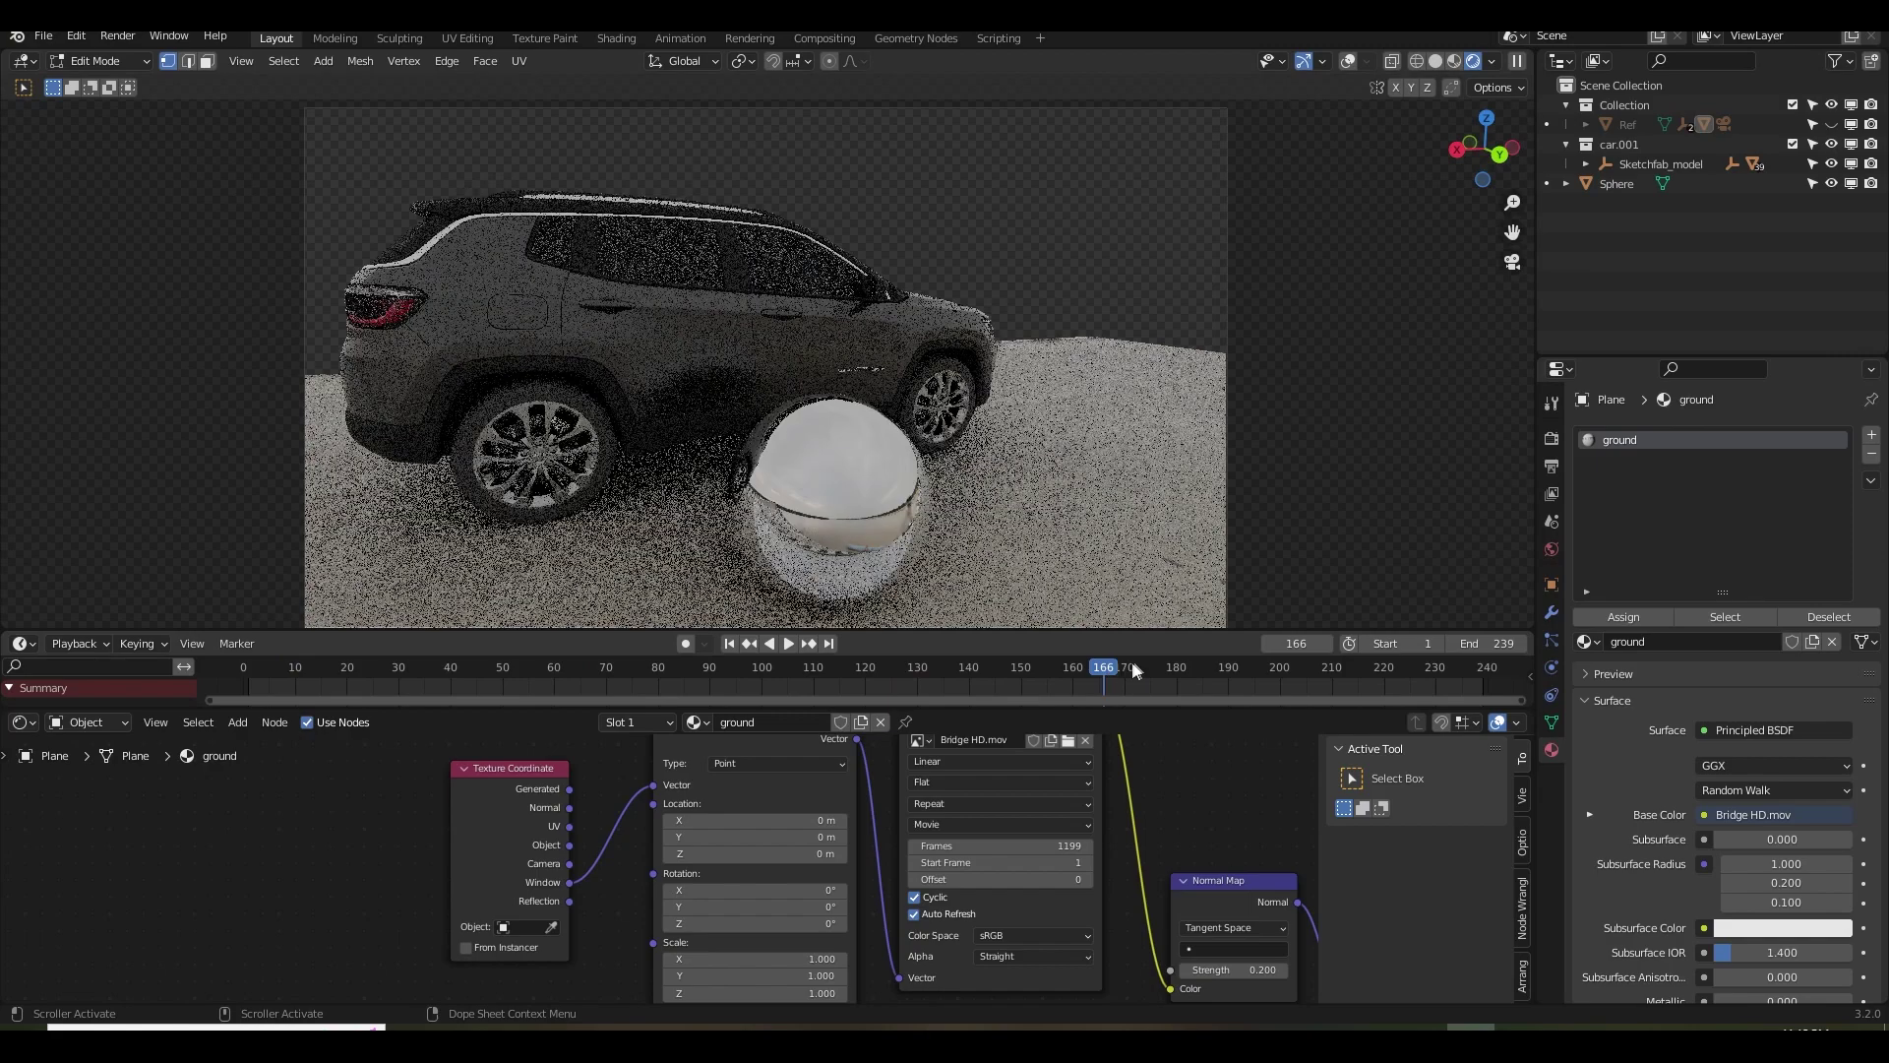
click(1289, 670)
key(Tab)
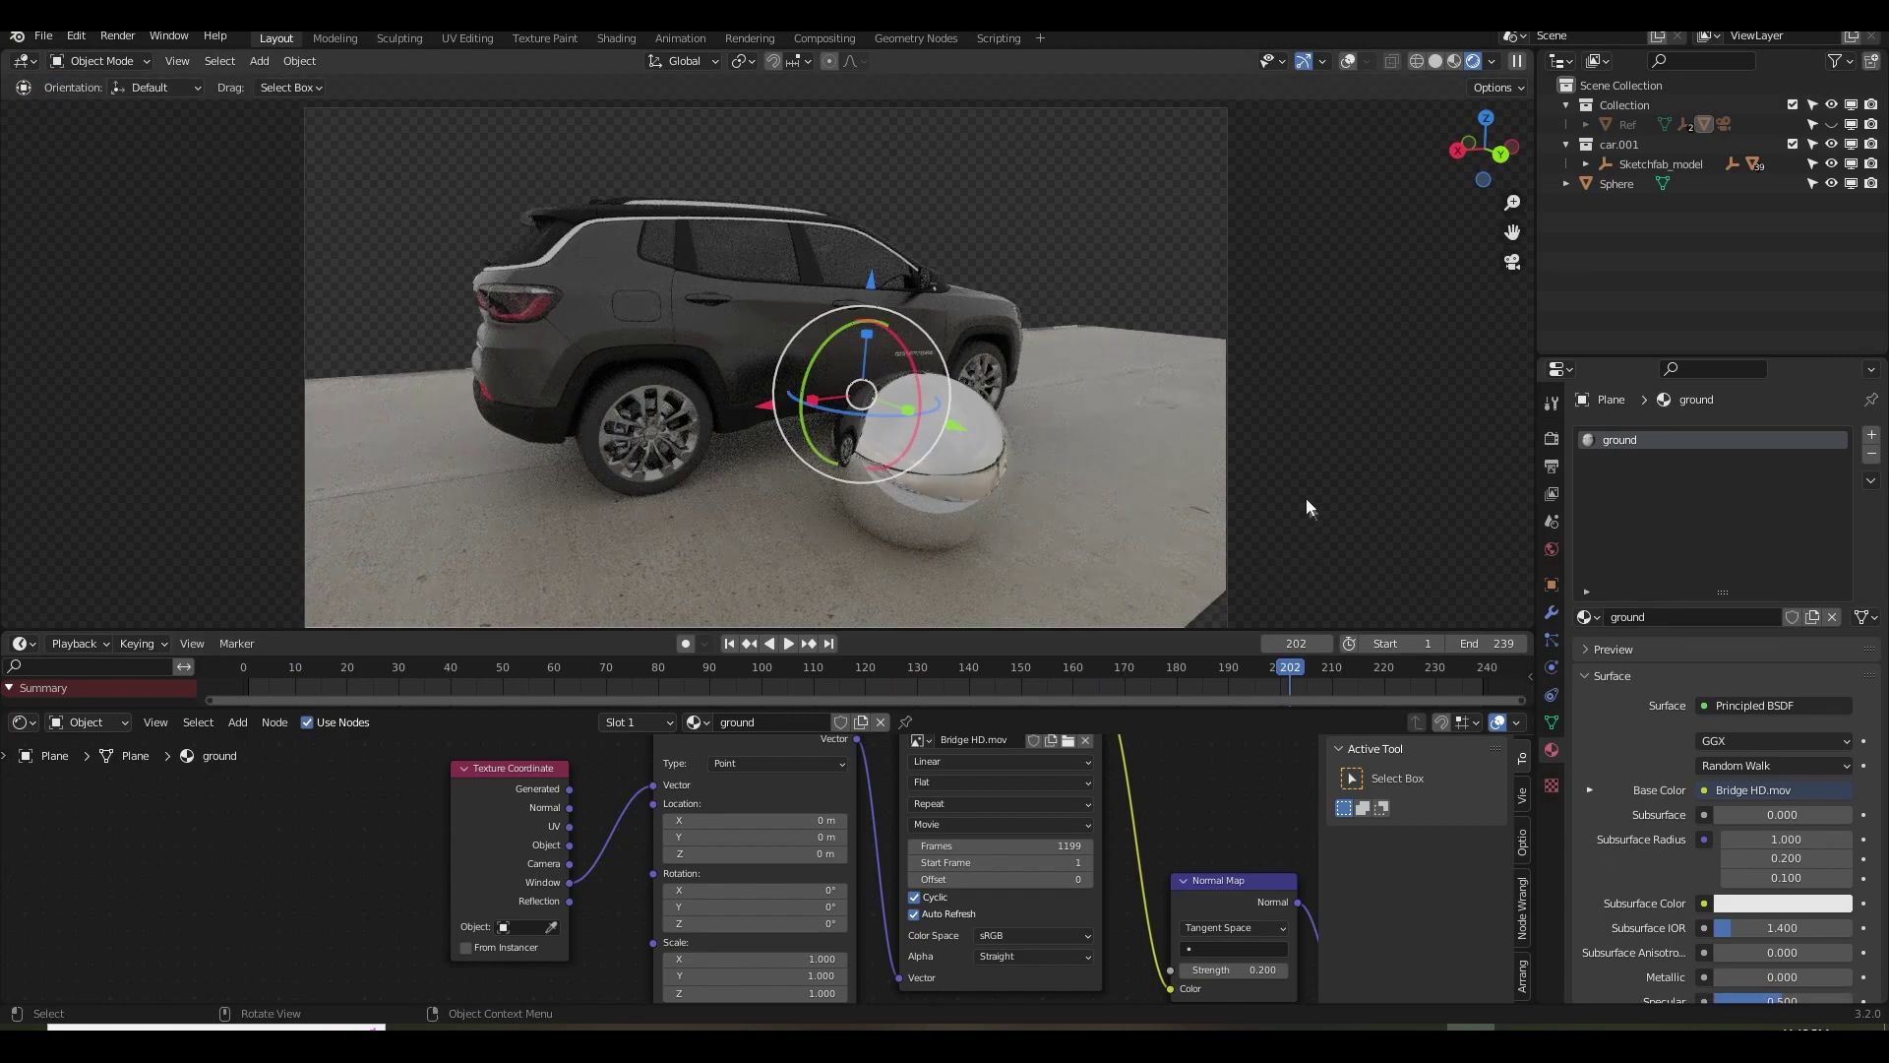
scroll(1657, 758, down, 4)
click(1552, 585)
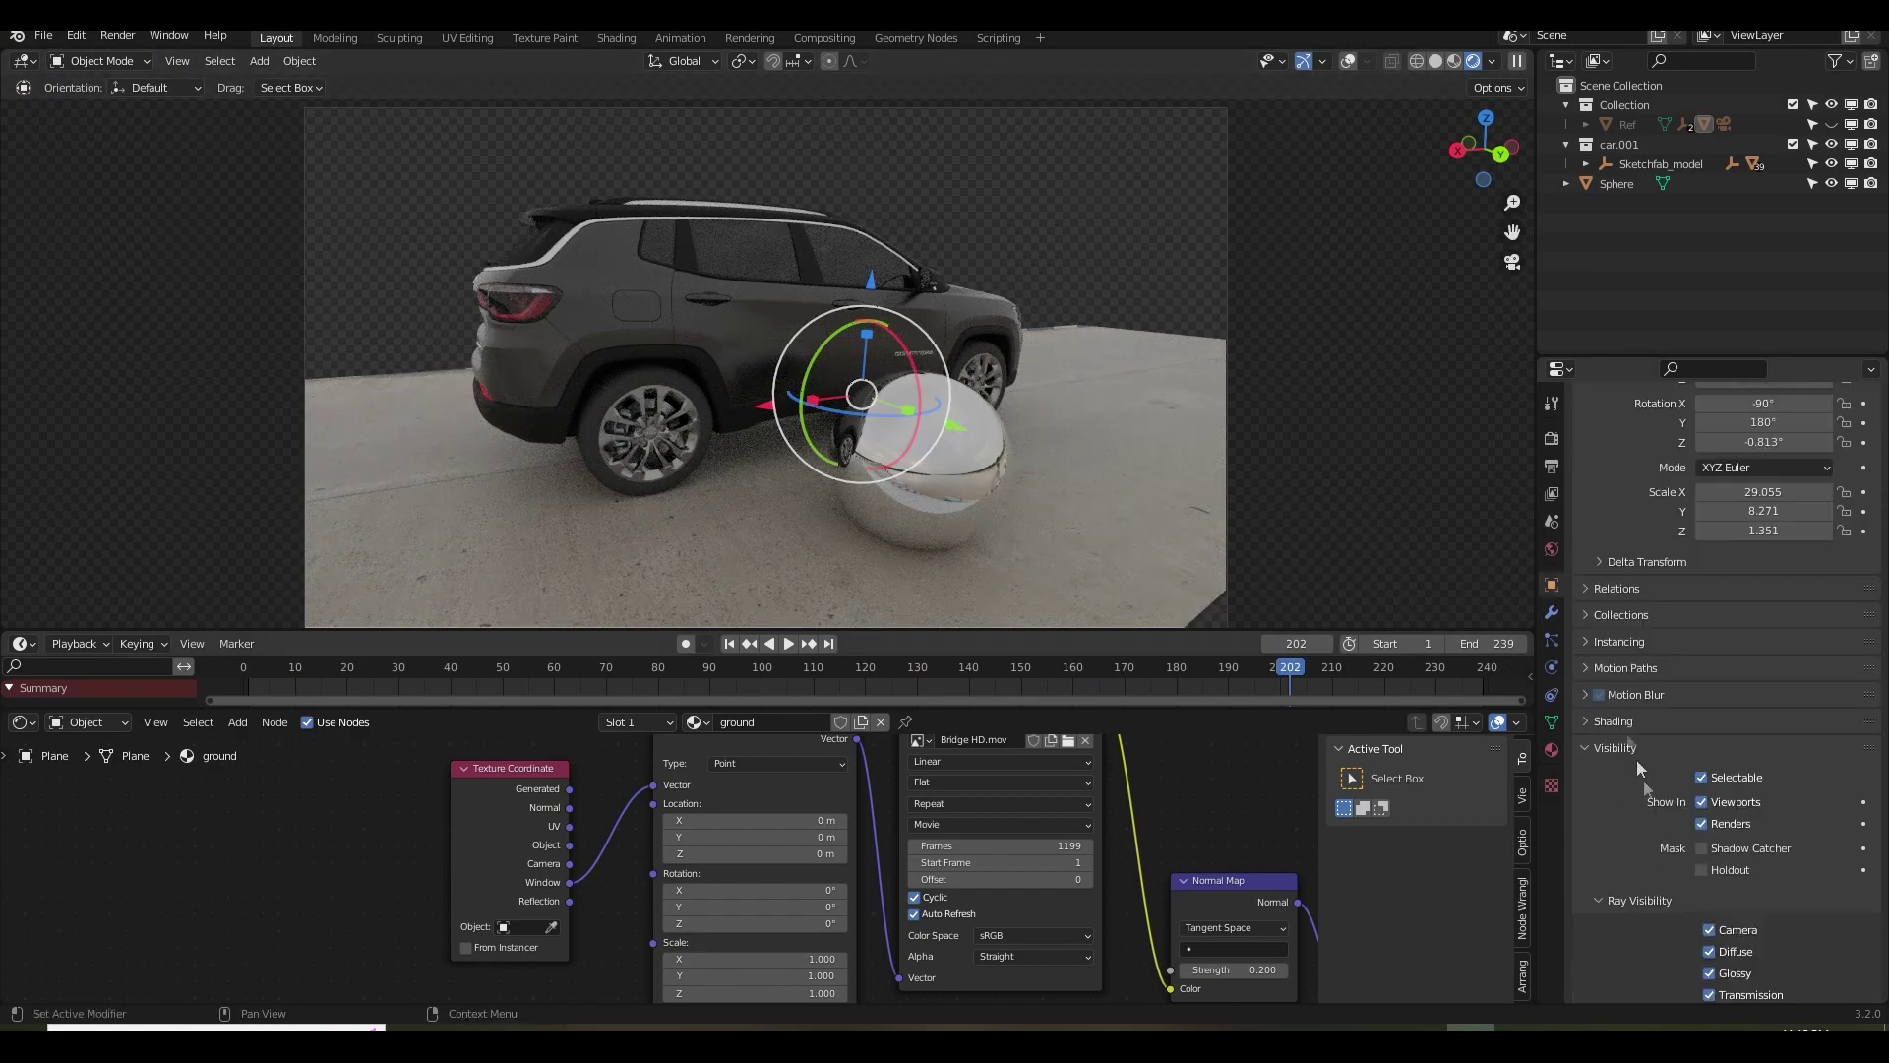
click(1703, 848)
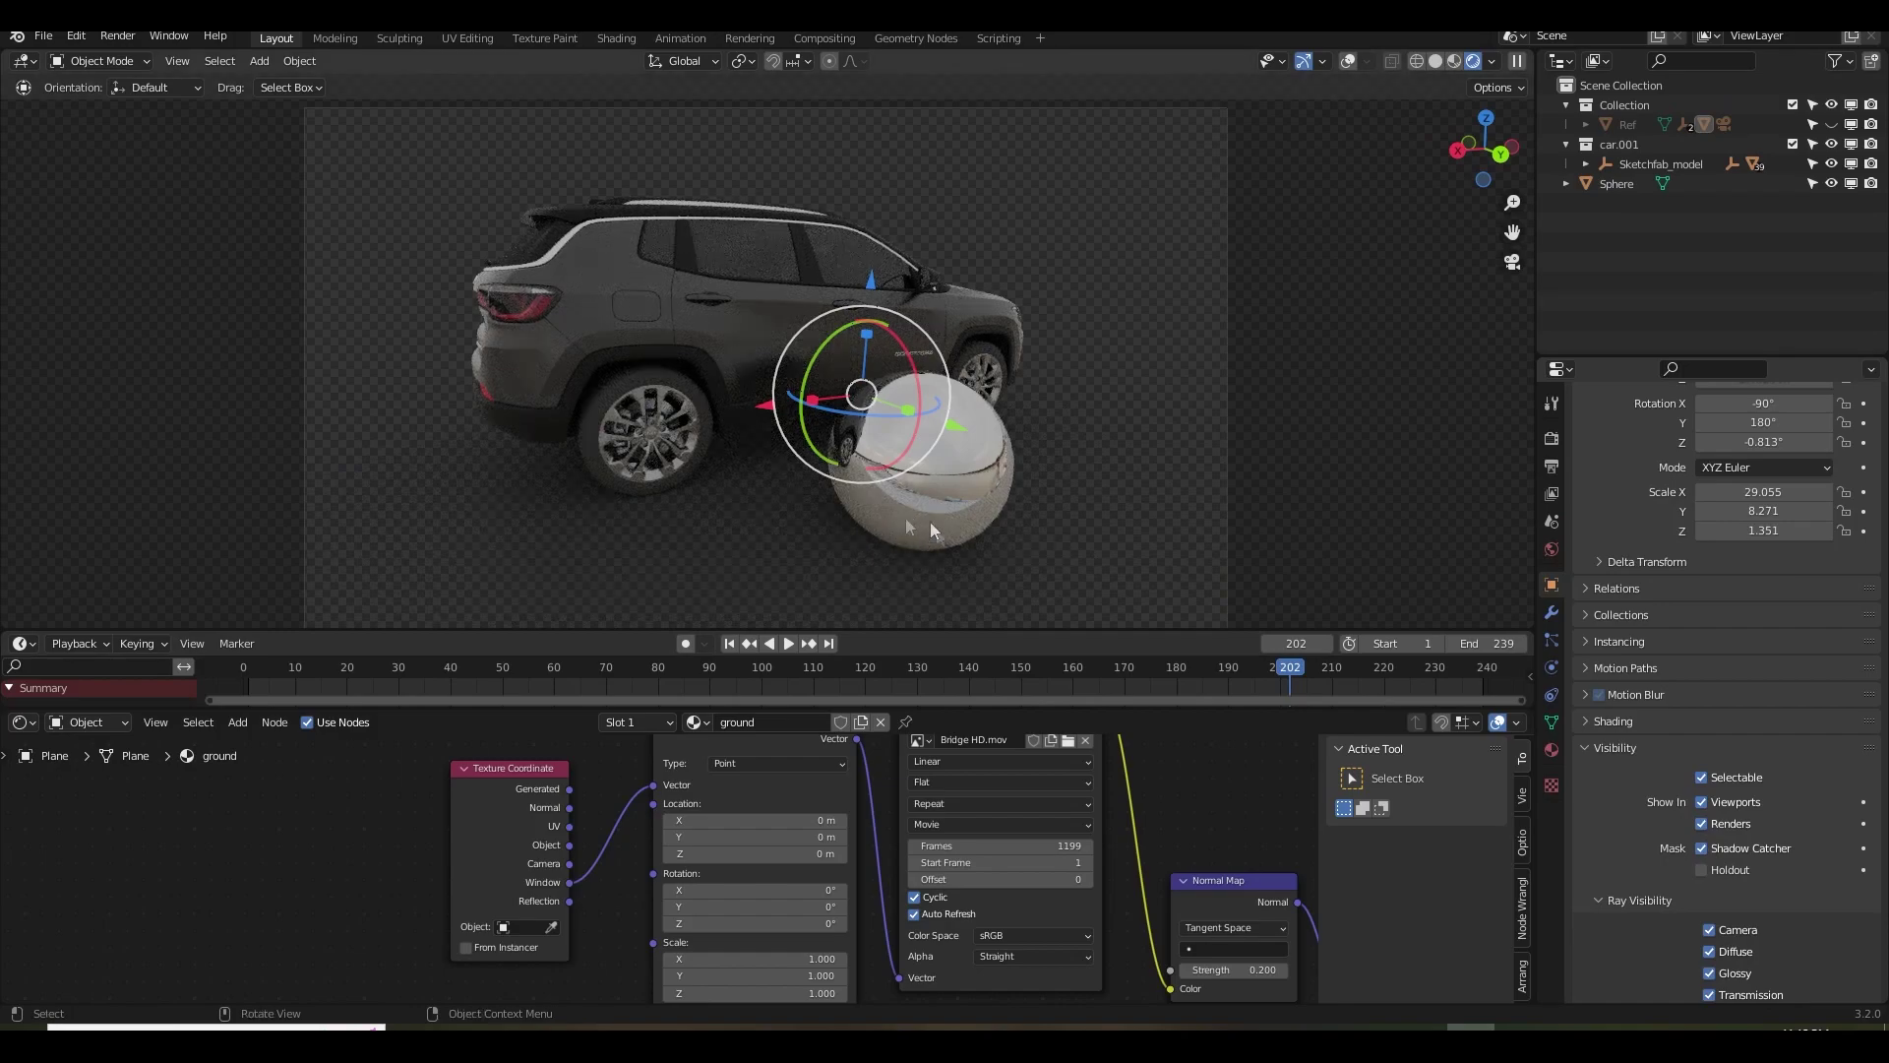
Compare the chrome sphere's ground reflection with the plane's Shadow Catcher switched off and on again.
scroll(921, 525, up, 2)
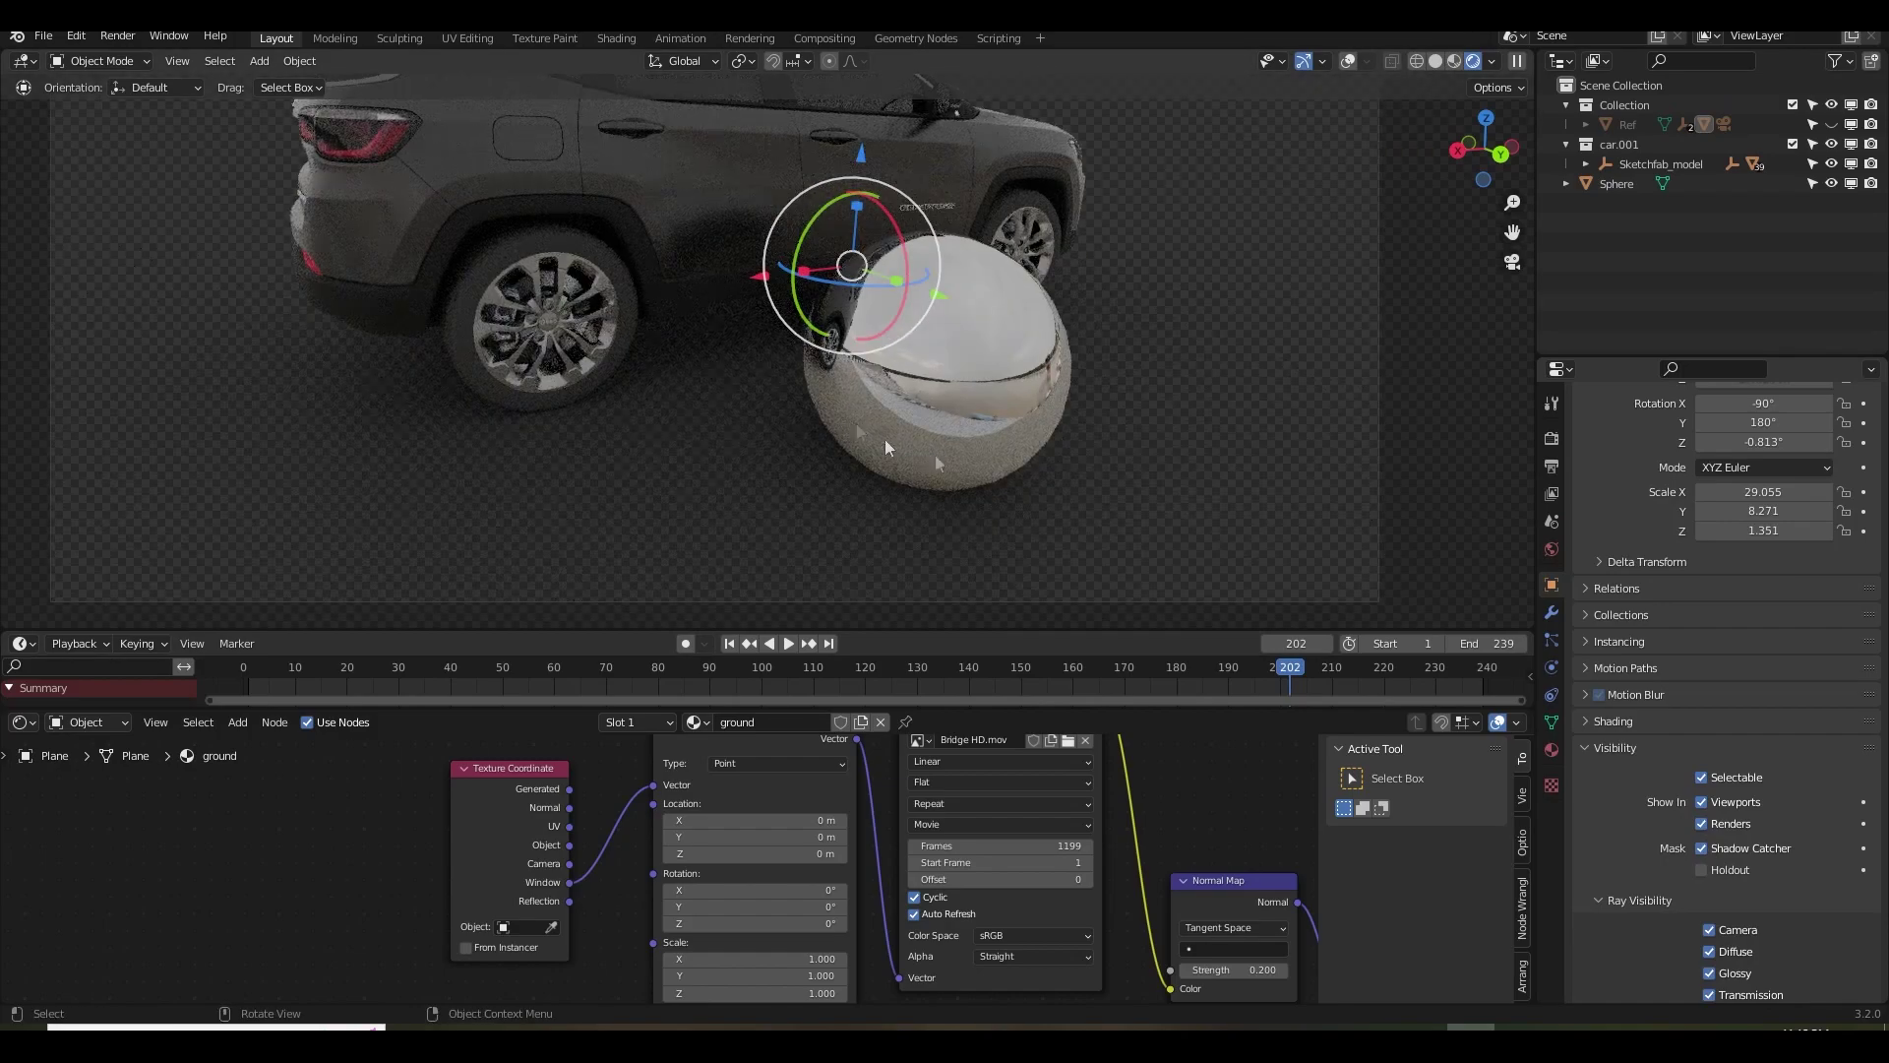
click(1700, 849)
click(1700, 849)
shift+middle_drag(953, 463, 1004, 523)
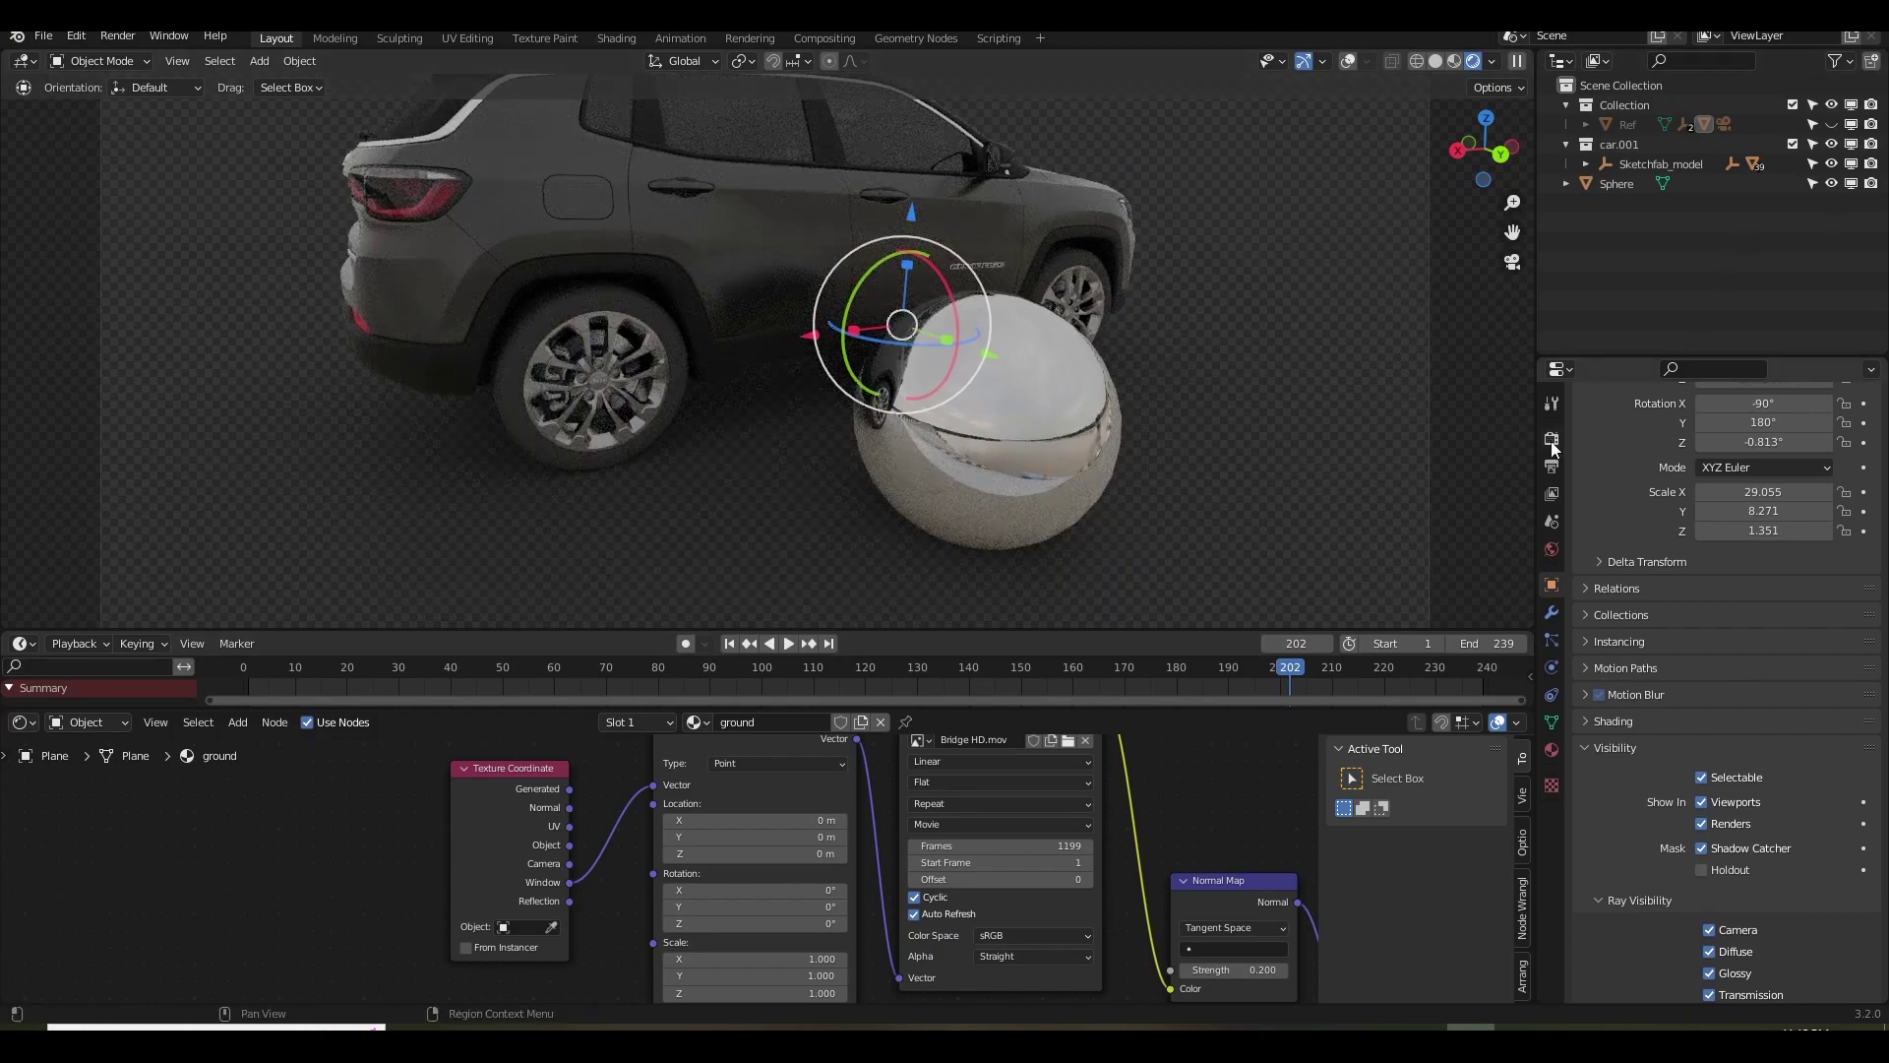
Show the viewport overlays again and save the project file.
click(1348, 61)
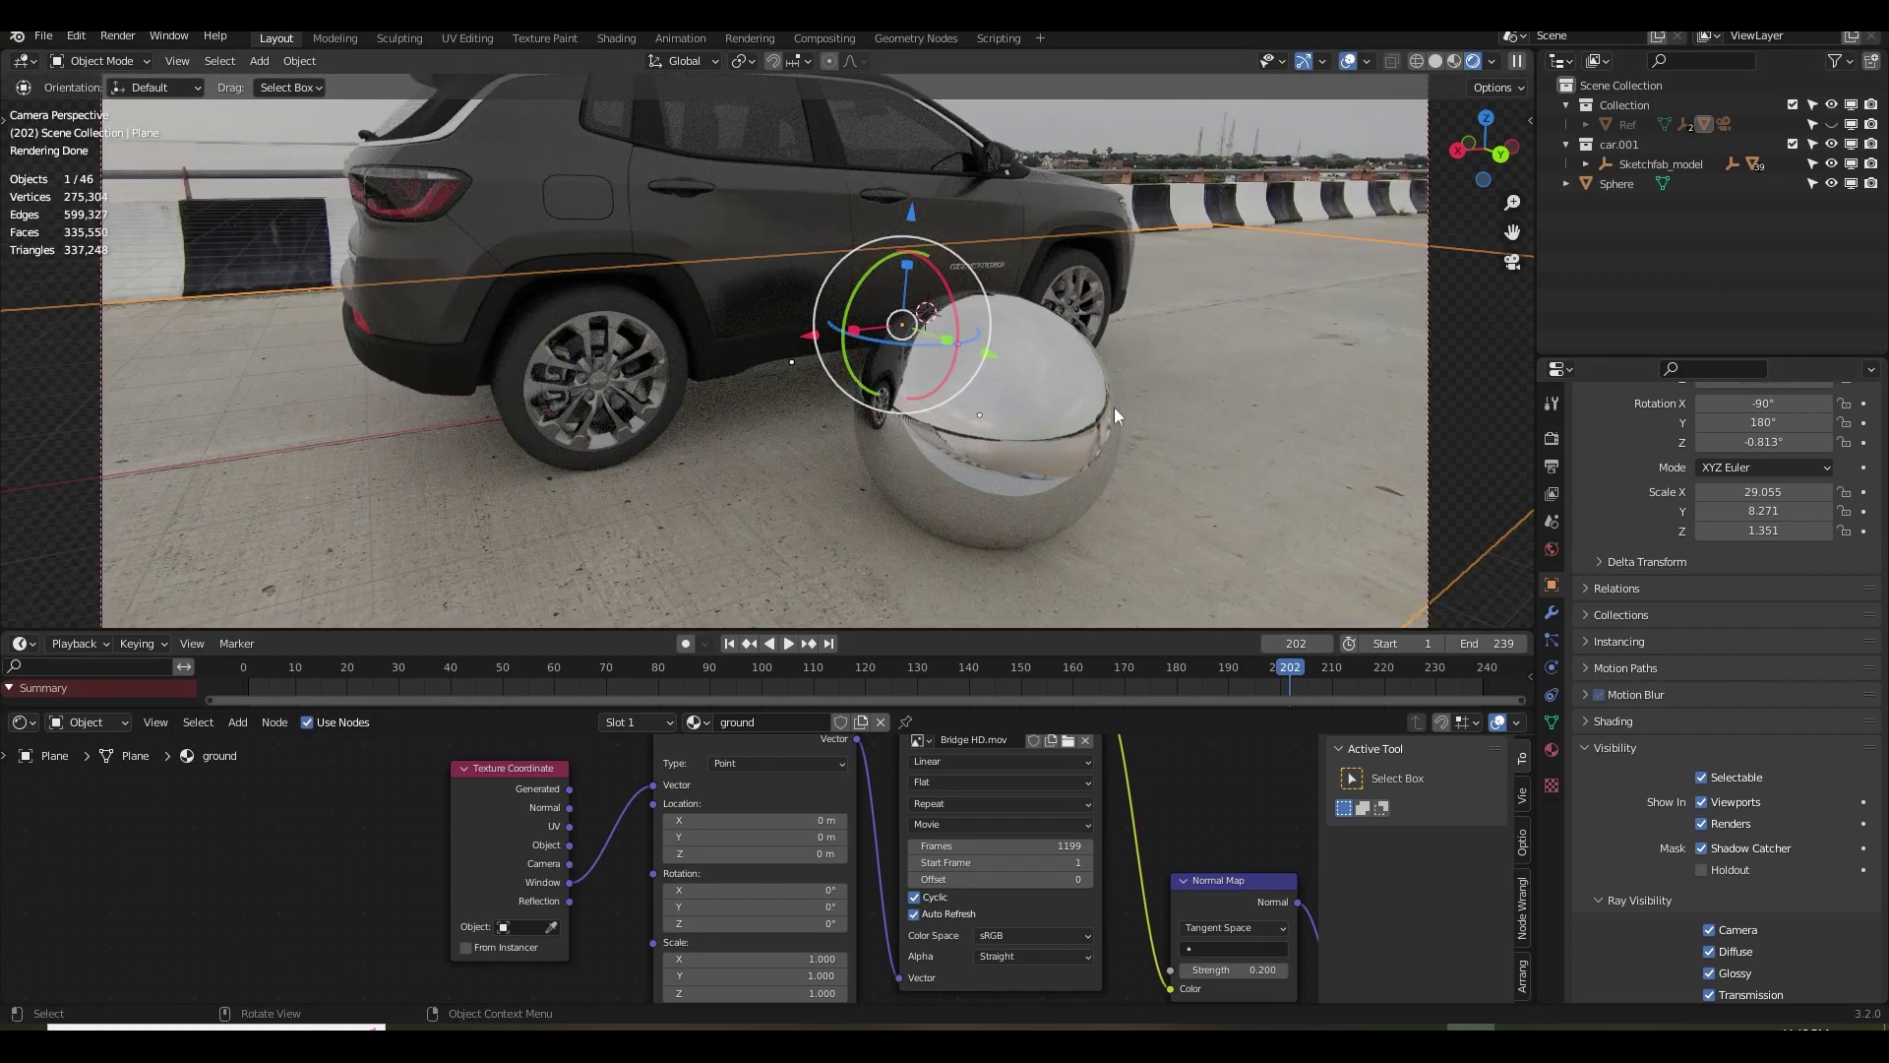
key(ctrl+s)
Move the sphere along Y, scale it down to about 4.13 and raise it beside the car's front door.
click(1076, 422)
key(g)
key(y)
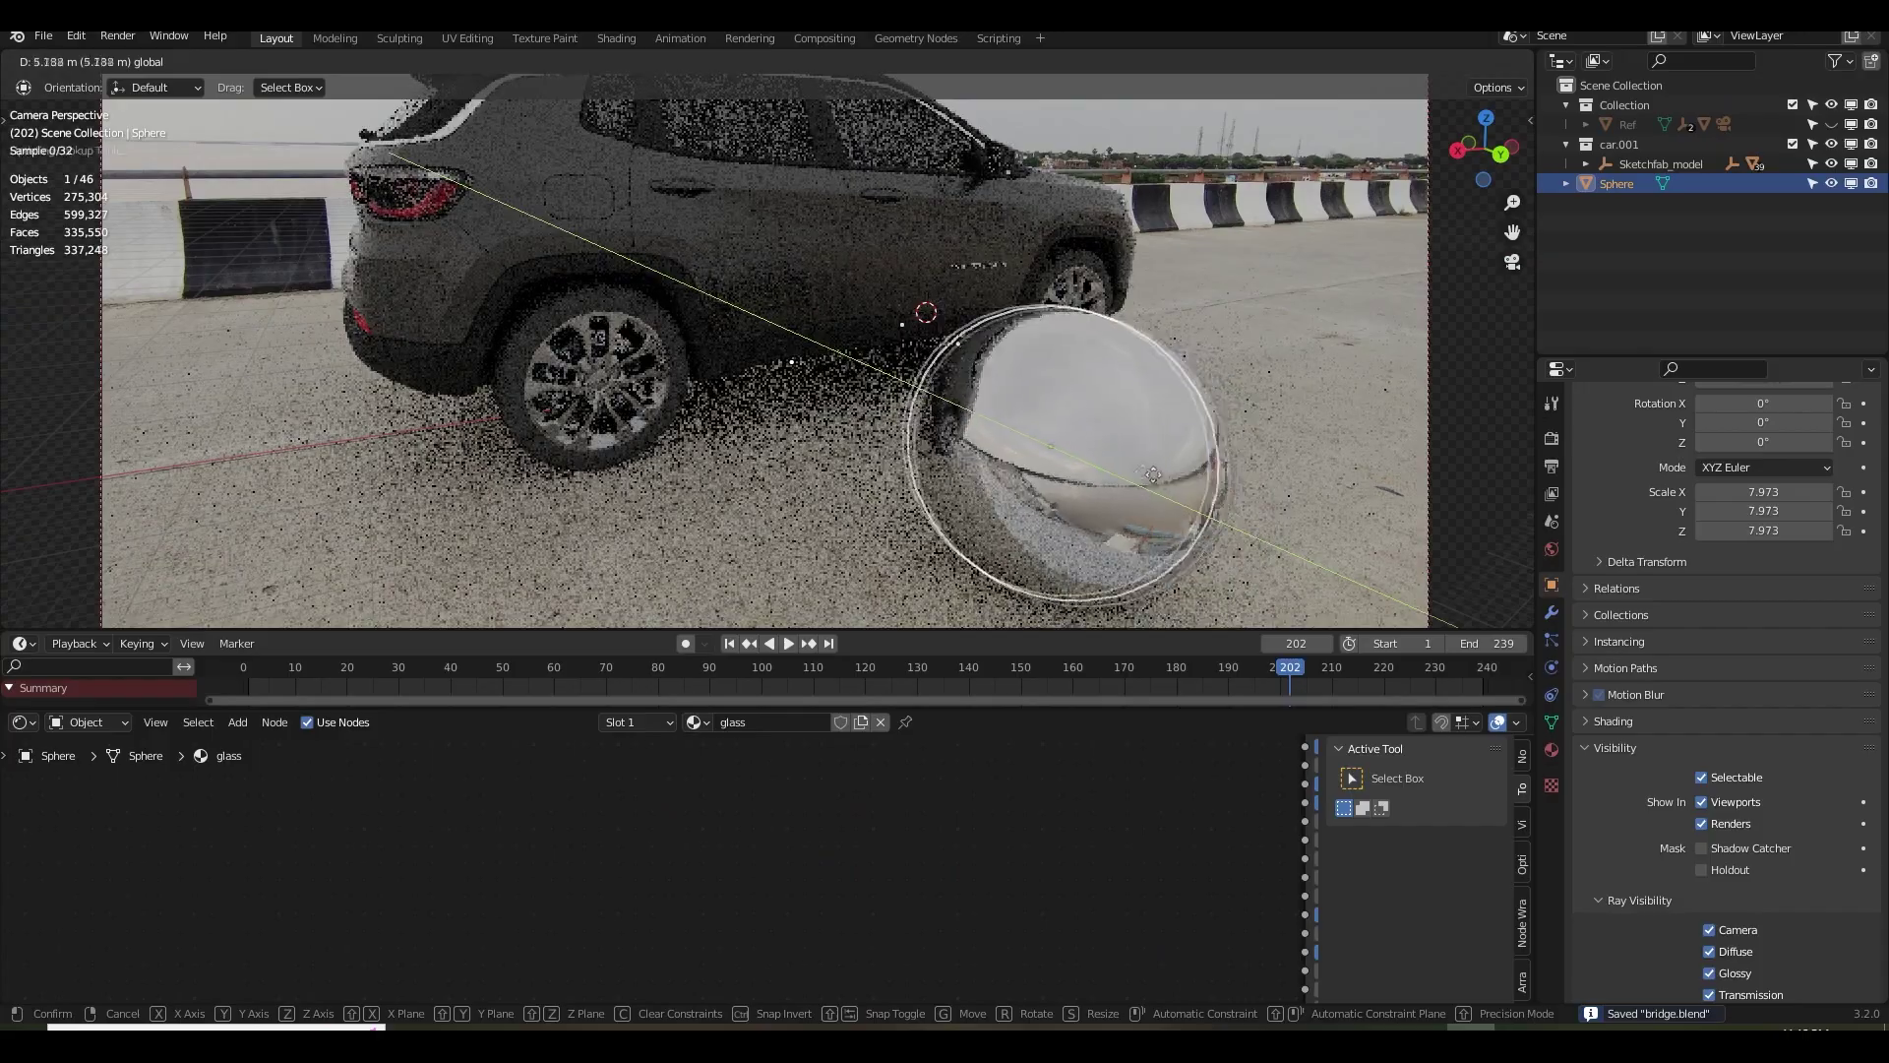
click(1126, 463)
key(s)
click(1077, 448)
drag(1038, 322, 1053, 219)
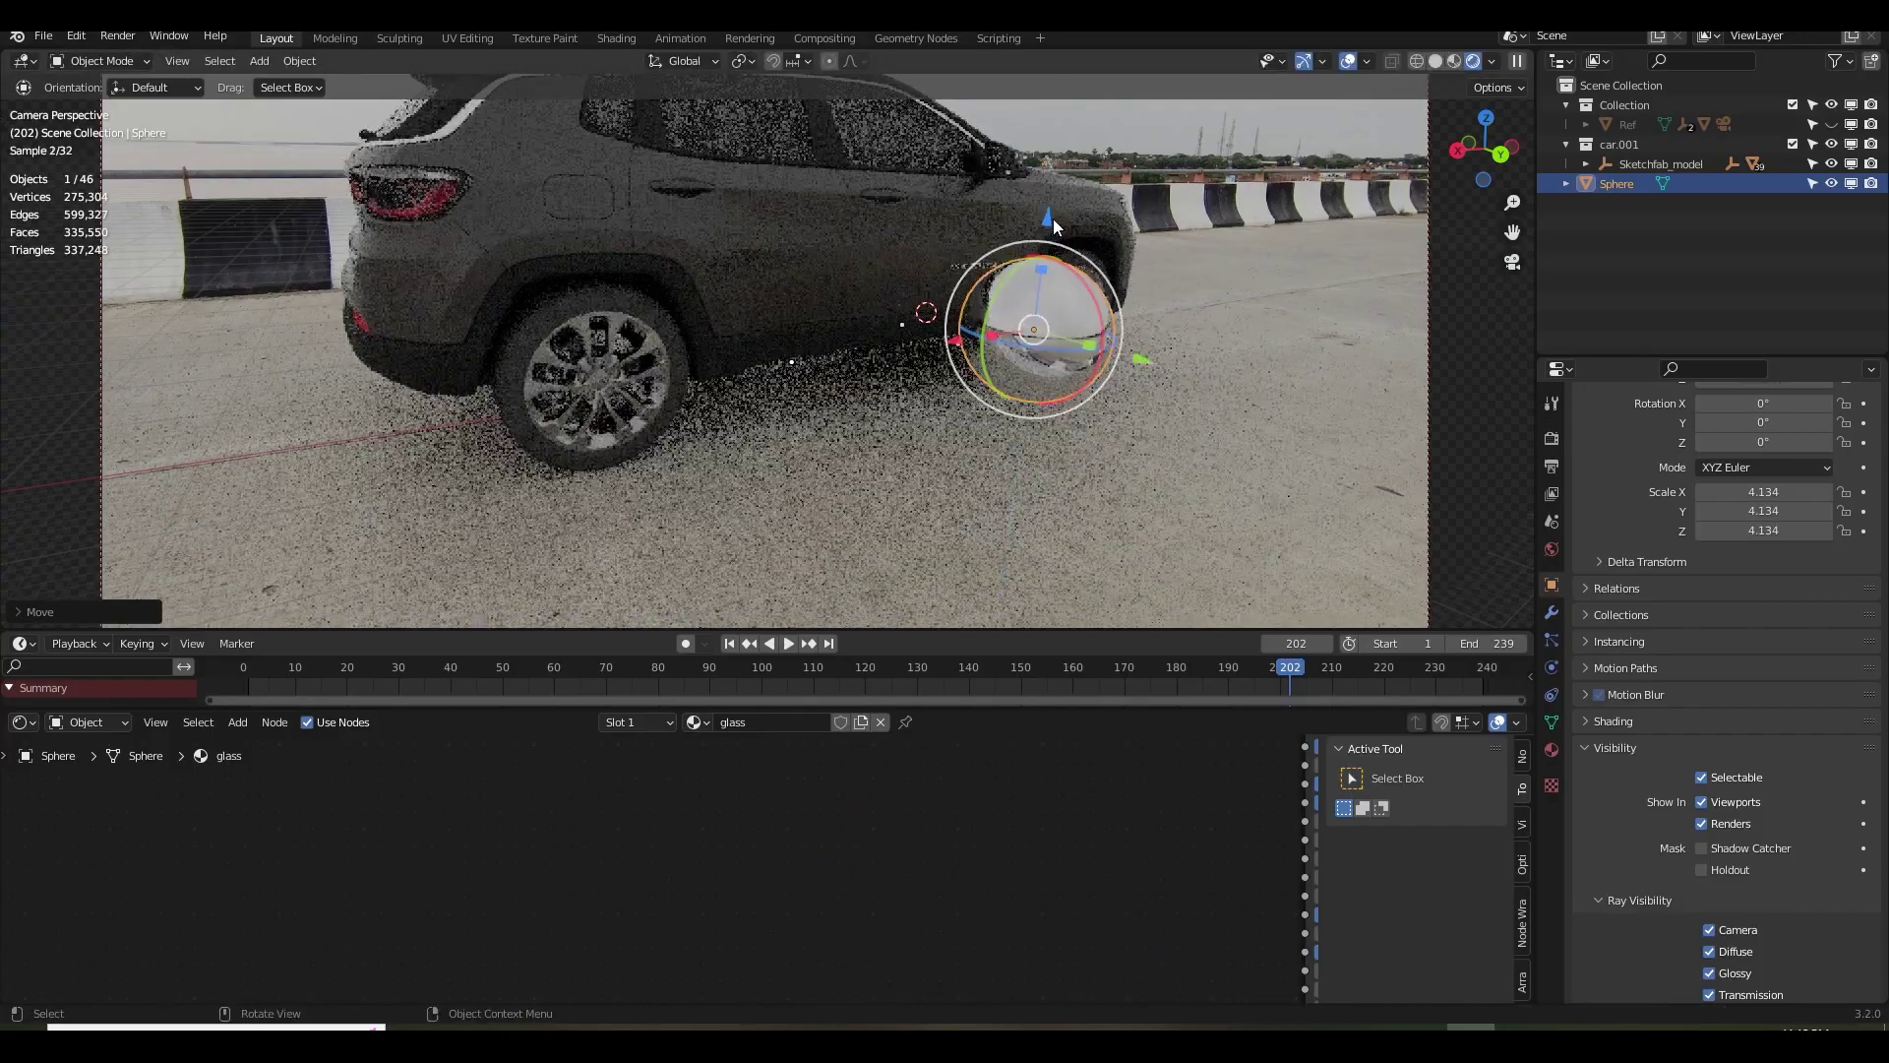
key(s)
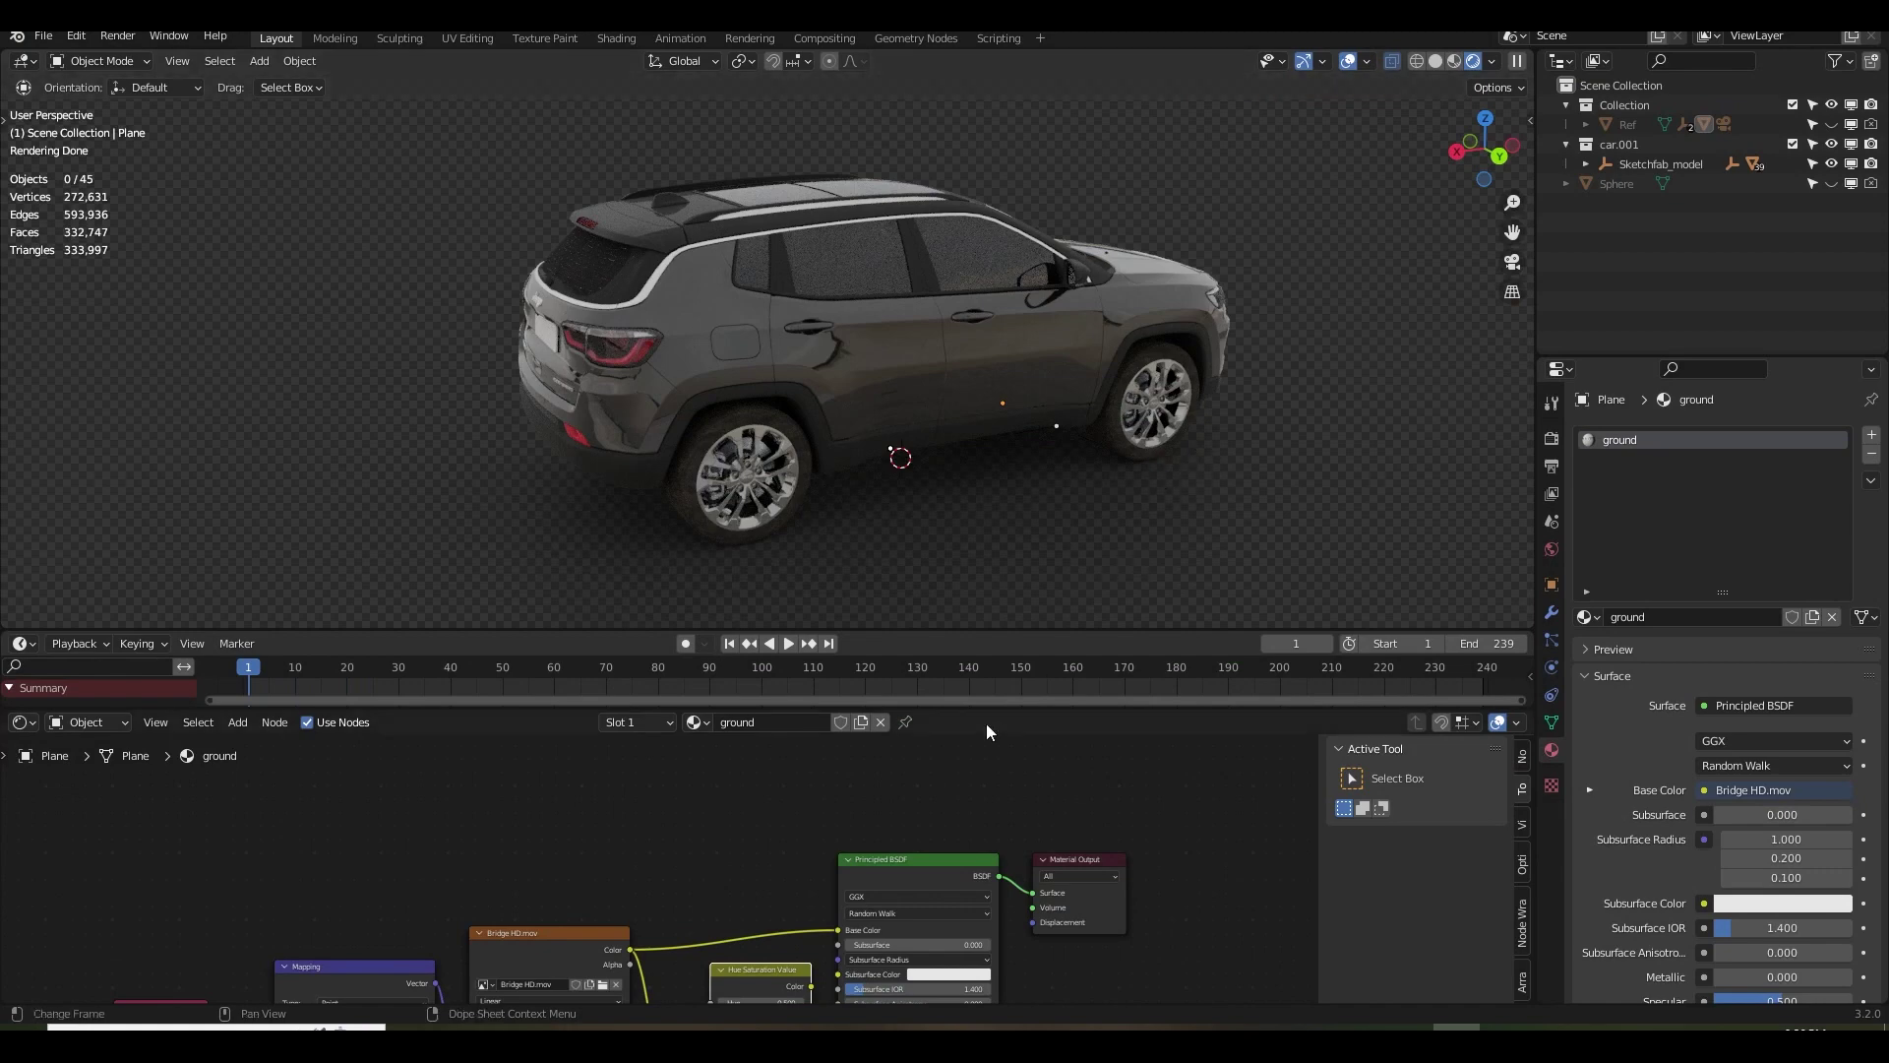
Unlink the ColorRamp from the car body paint's shader and set the paint's Roughness to 0.
scroll(917, 787, down, 3)
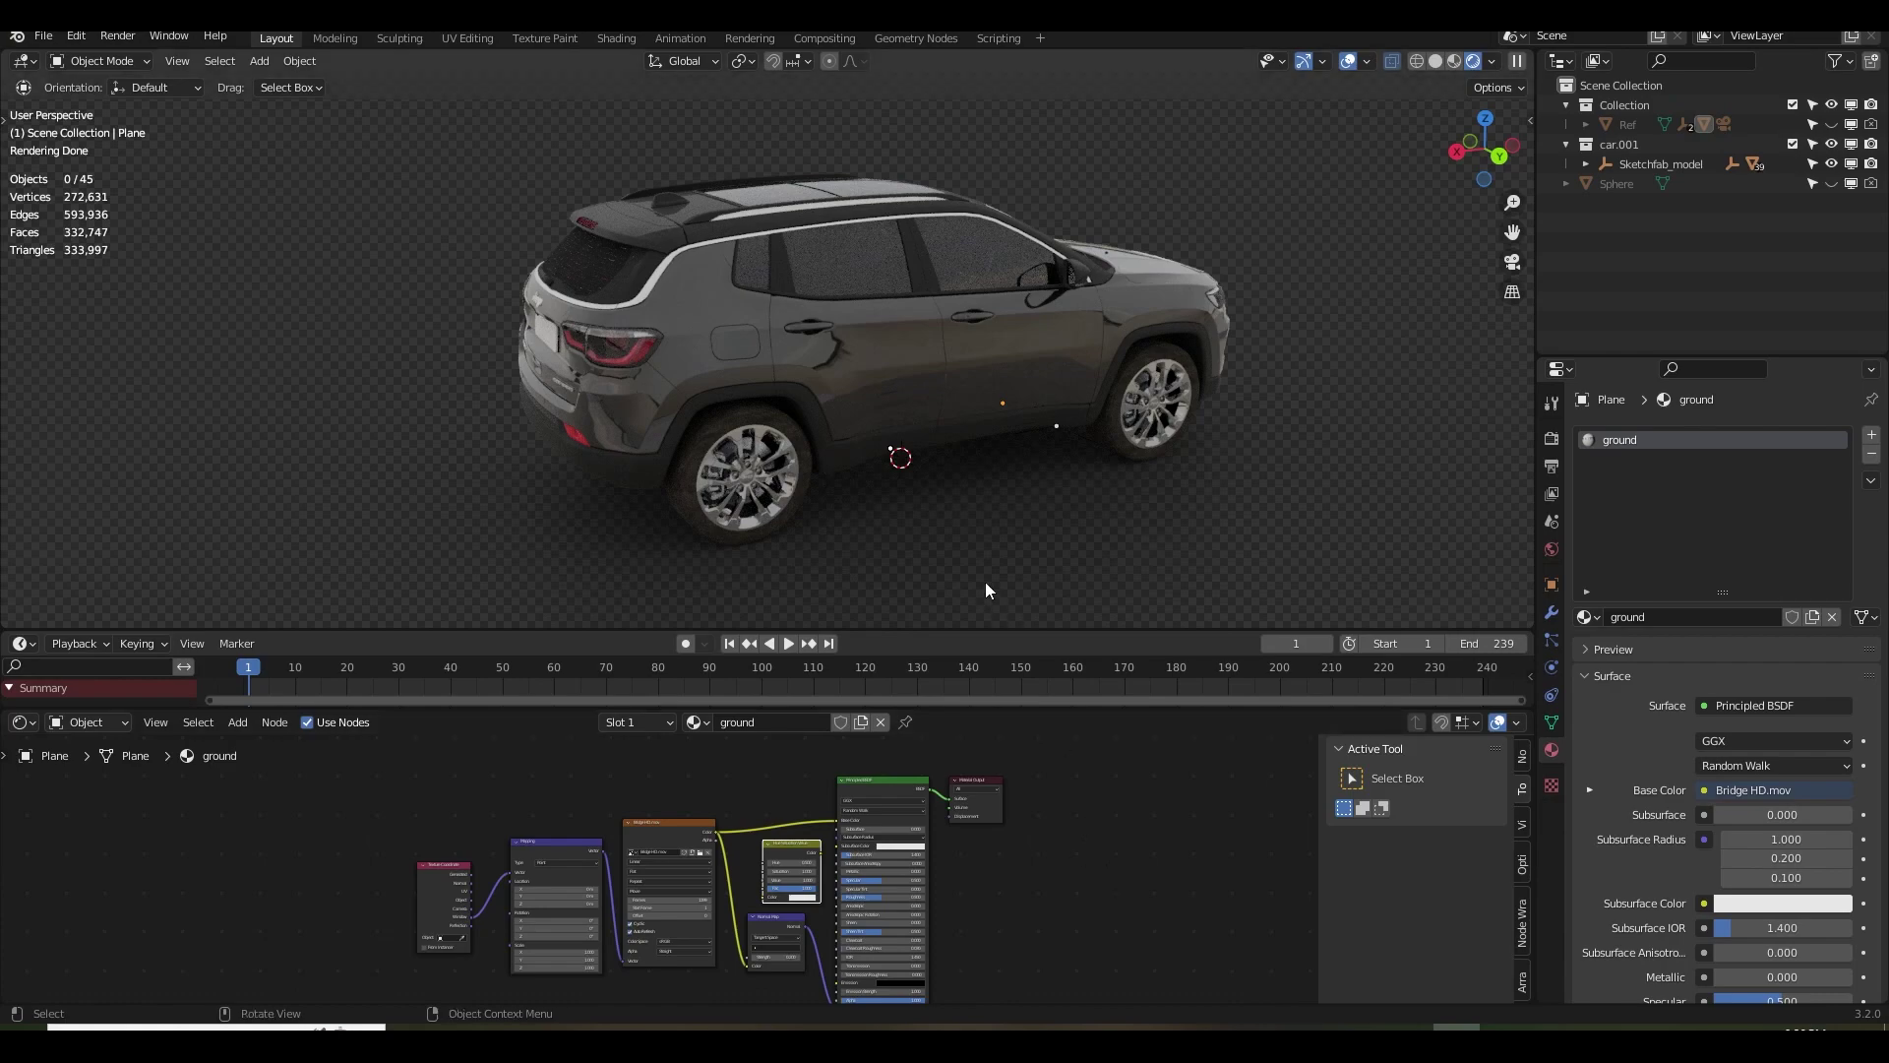
middle_drag(1005, 531, 976, 512)
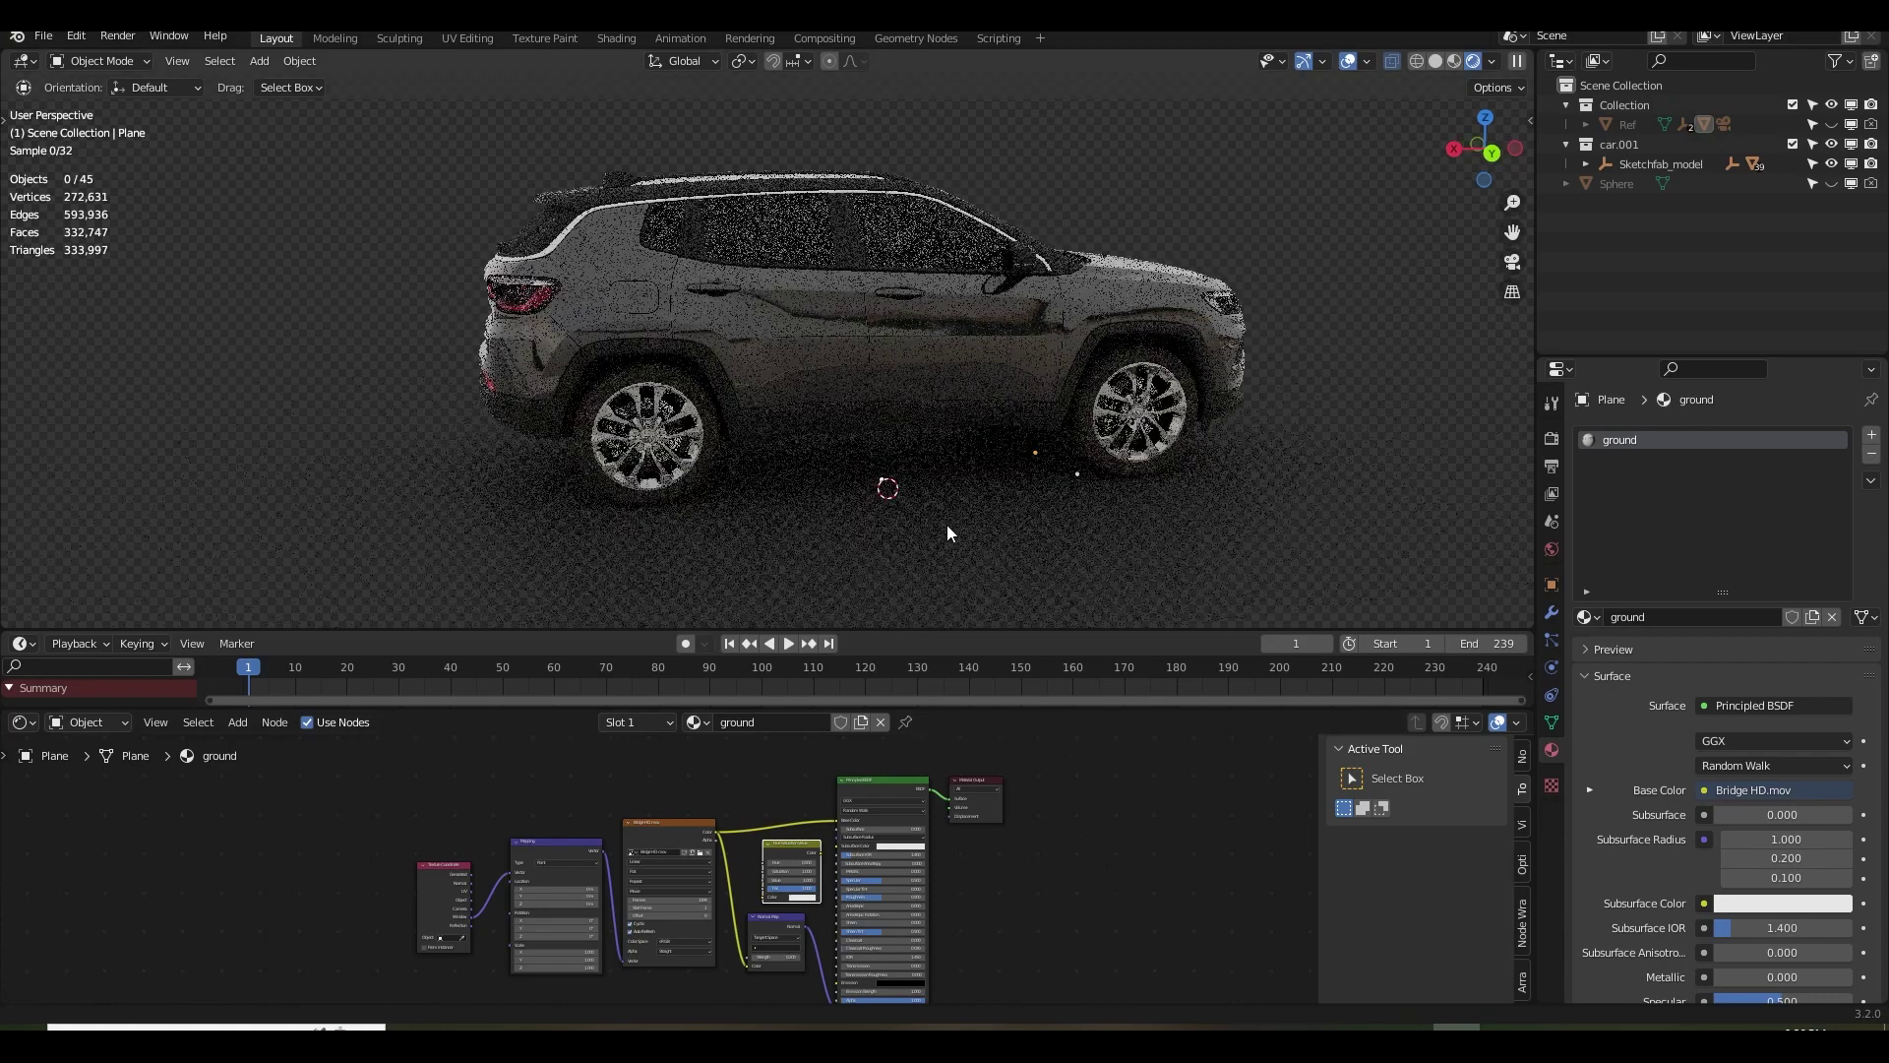
scroll(954, 530, up, 5)
scroll(954, 529, down, 5)
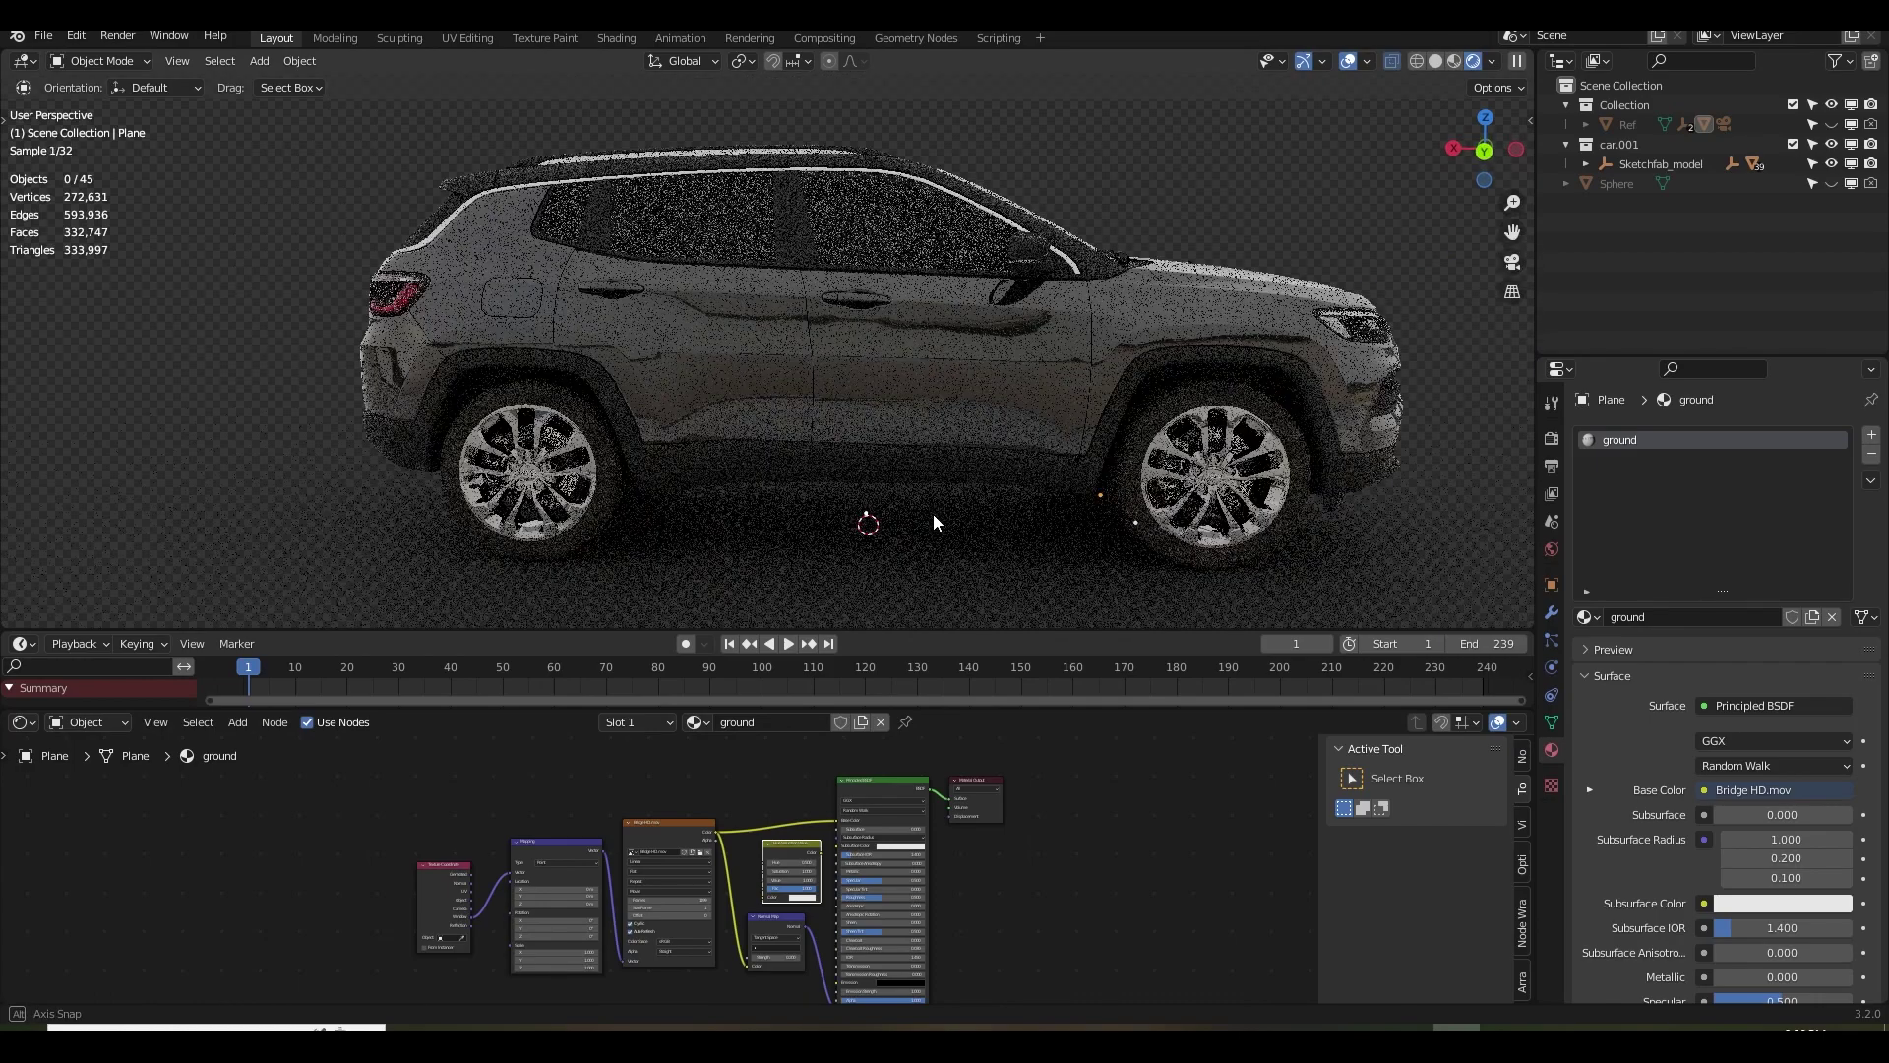
middle_drag(959, 492, 926, 468)
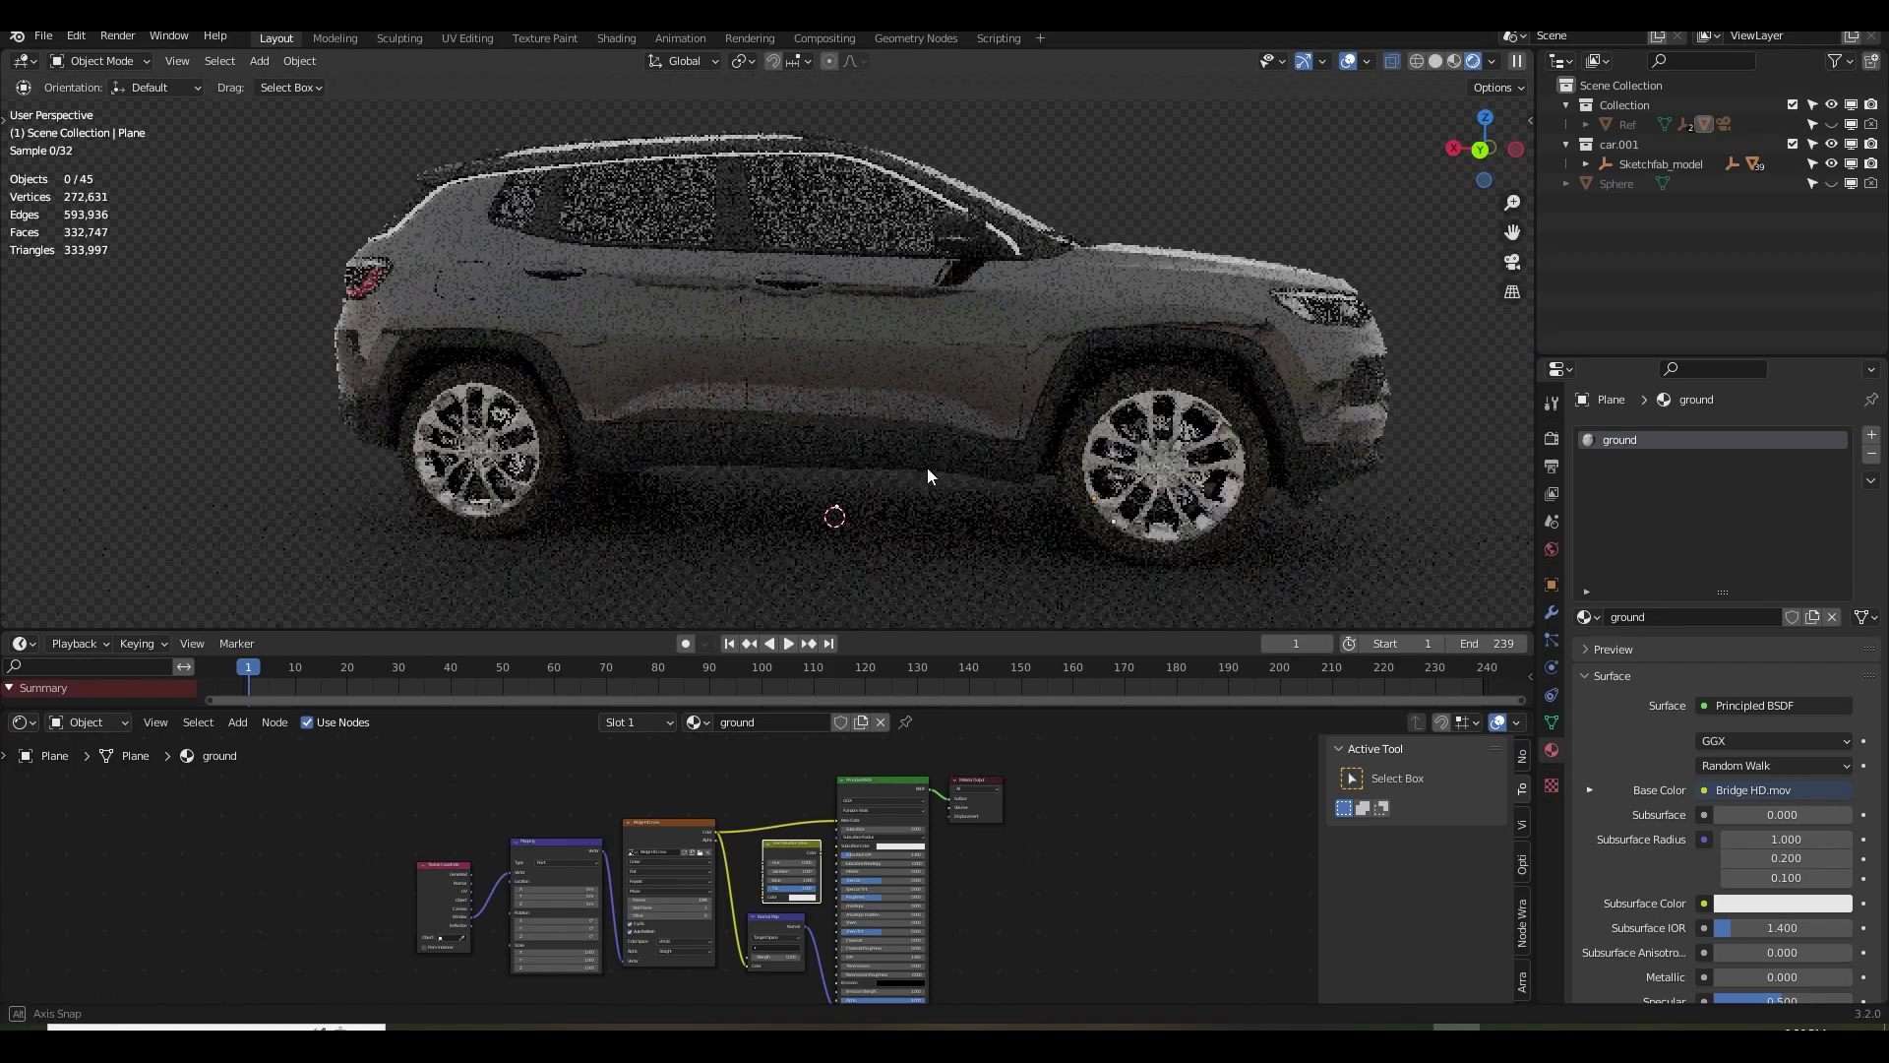
click(954, 369)
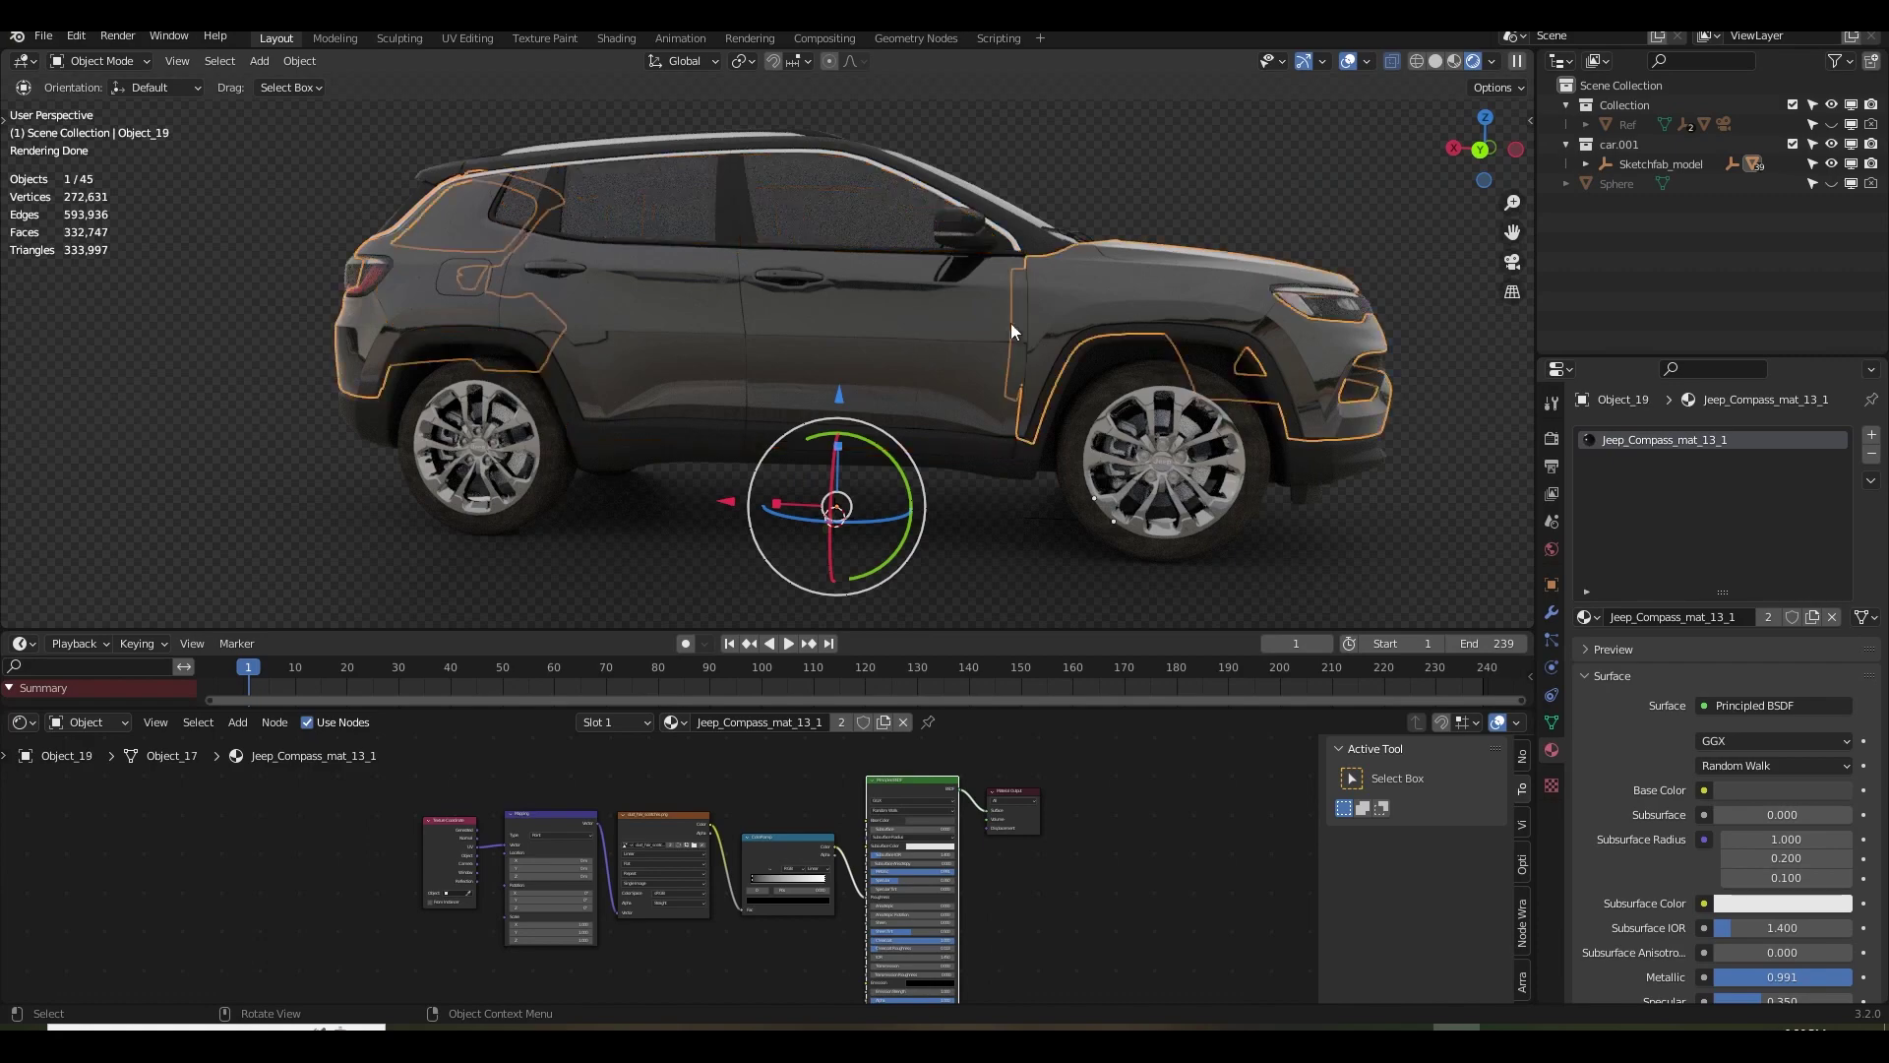
scroll(965, 874, up, 3)
scroll(975, 866, up, 2)
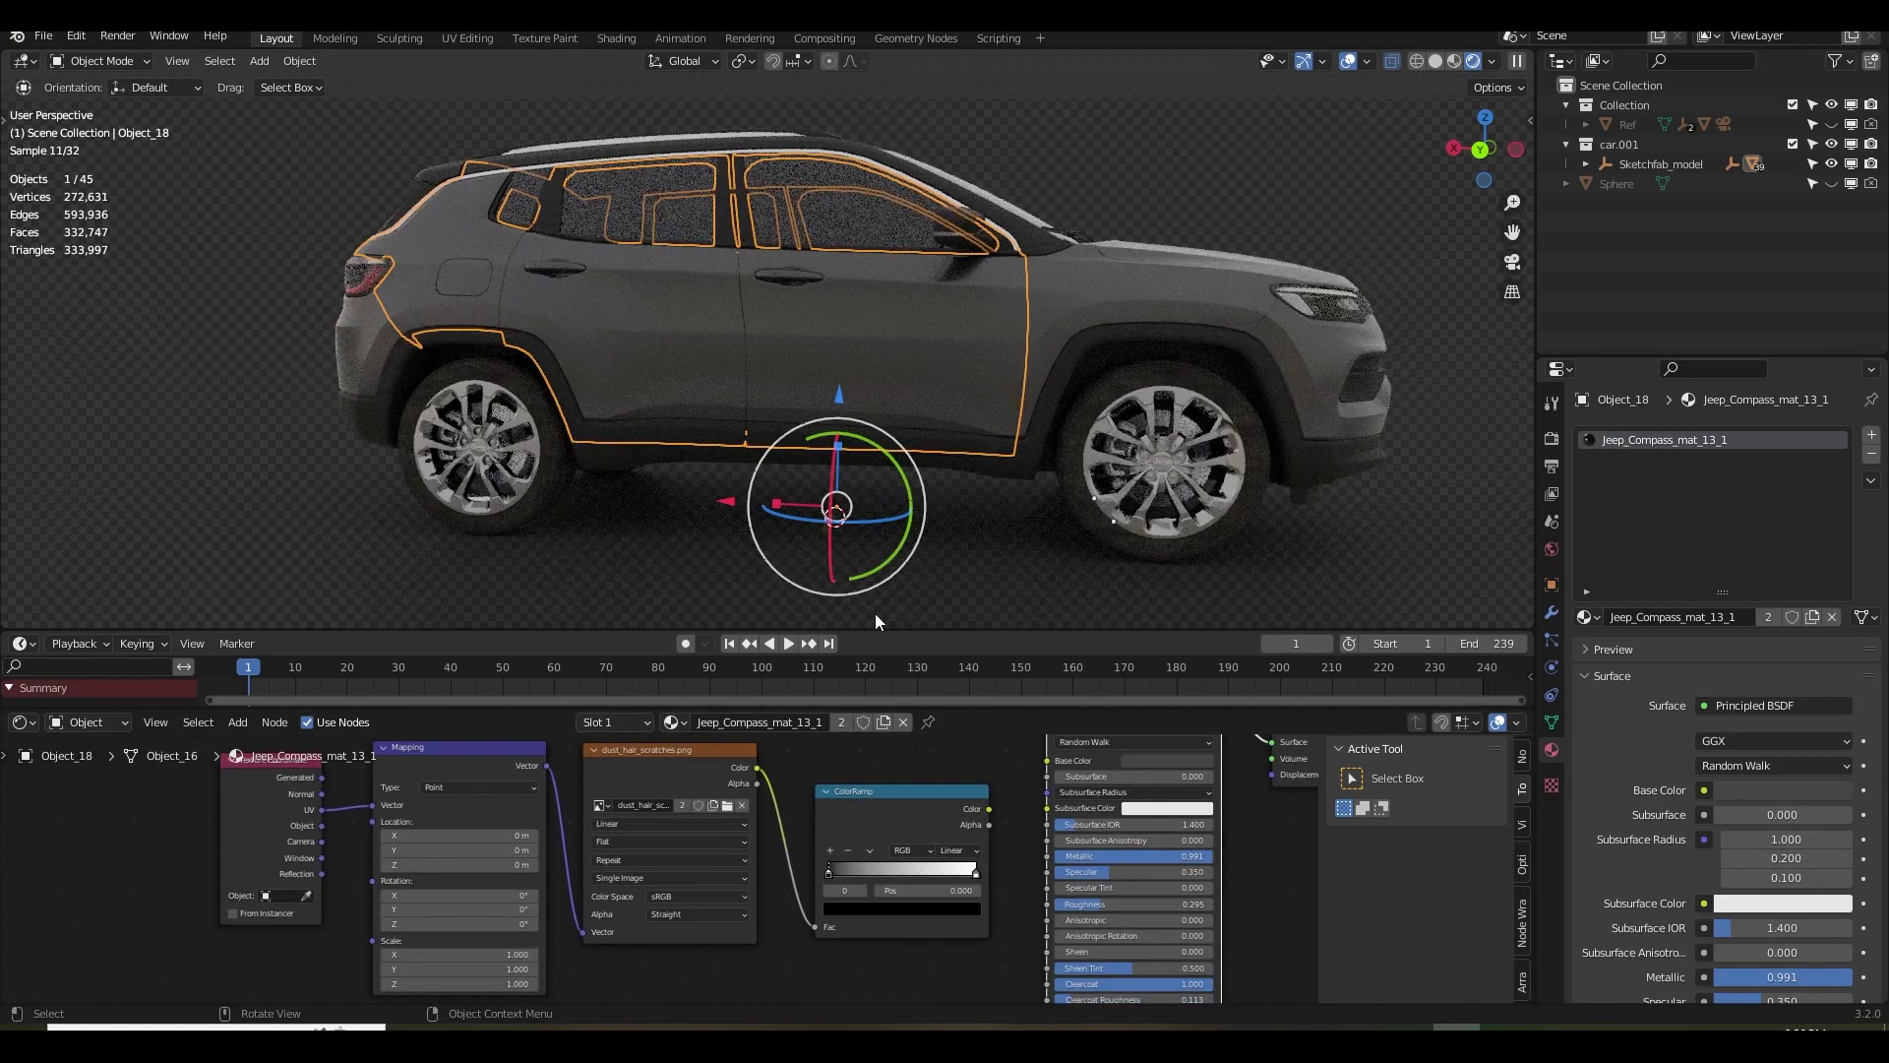
scroll(920, 546, up, 4)
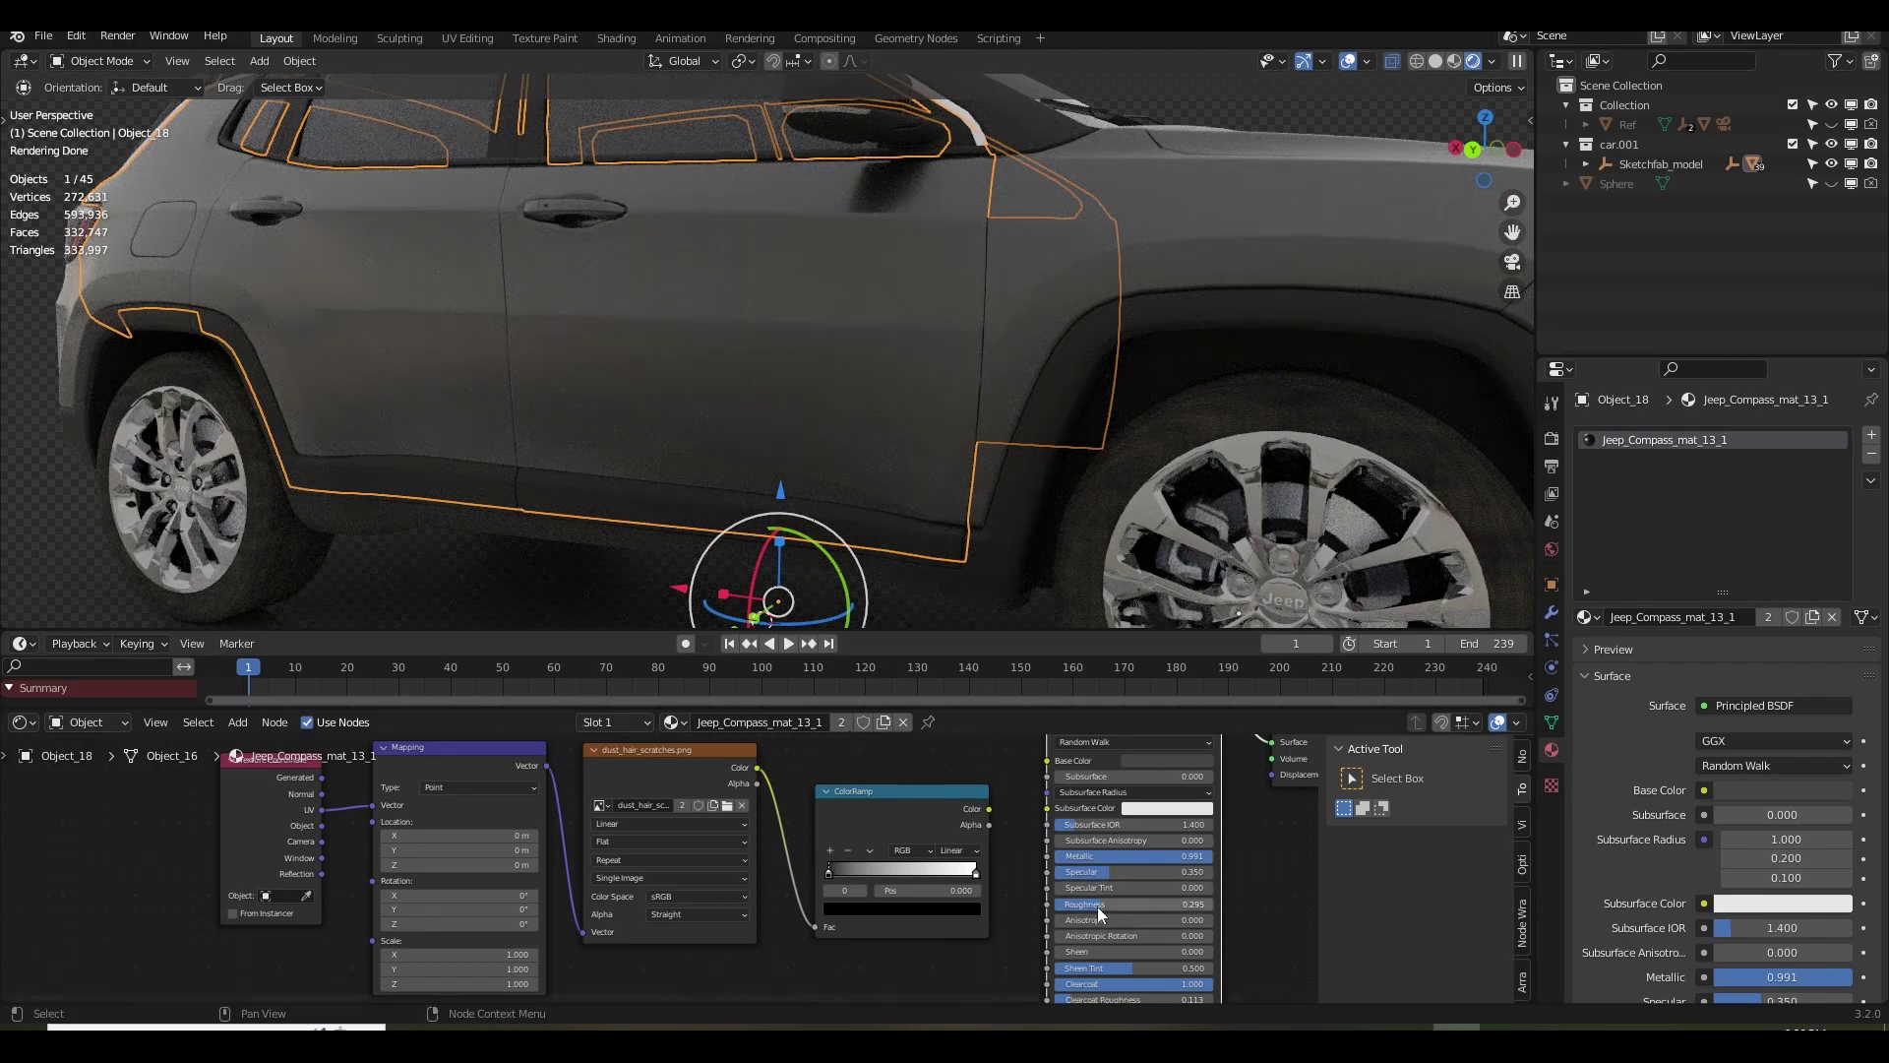
drag(1096, 906, 1054, 906)
scroll(987, 555, down, 3)
middle_drag(987, 553, 1049, 608)
scroll(1012, 835, up, 1)
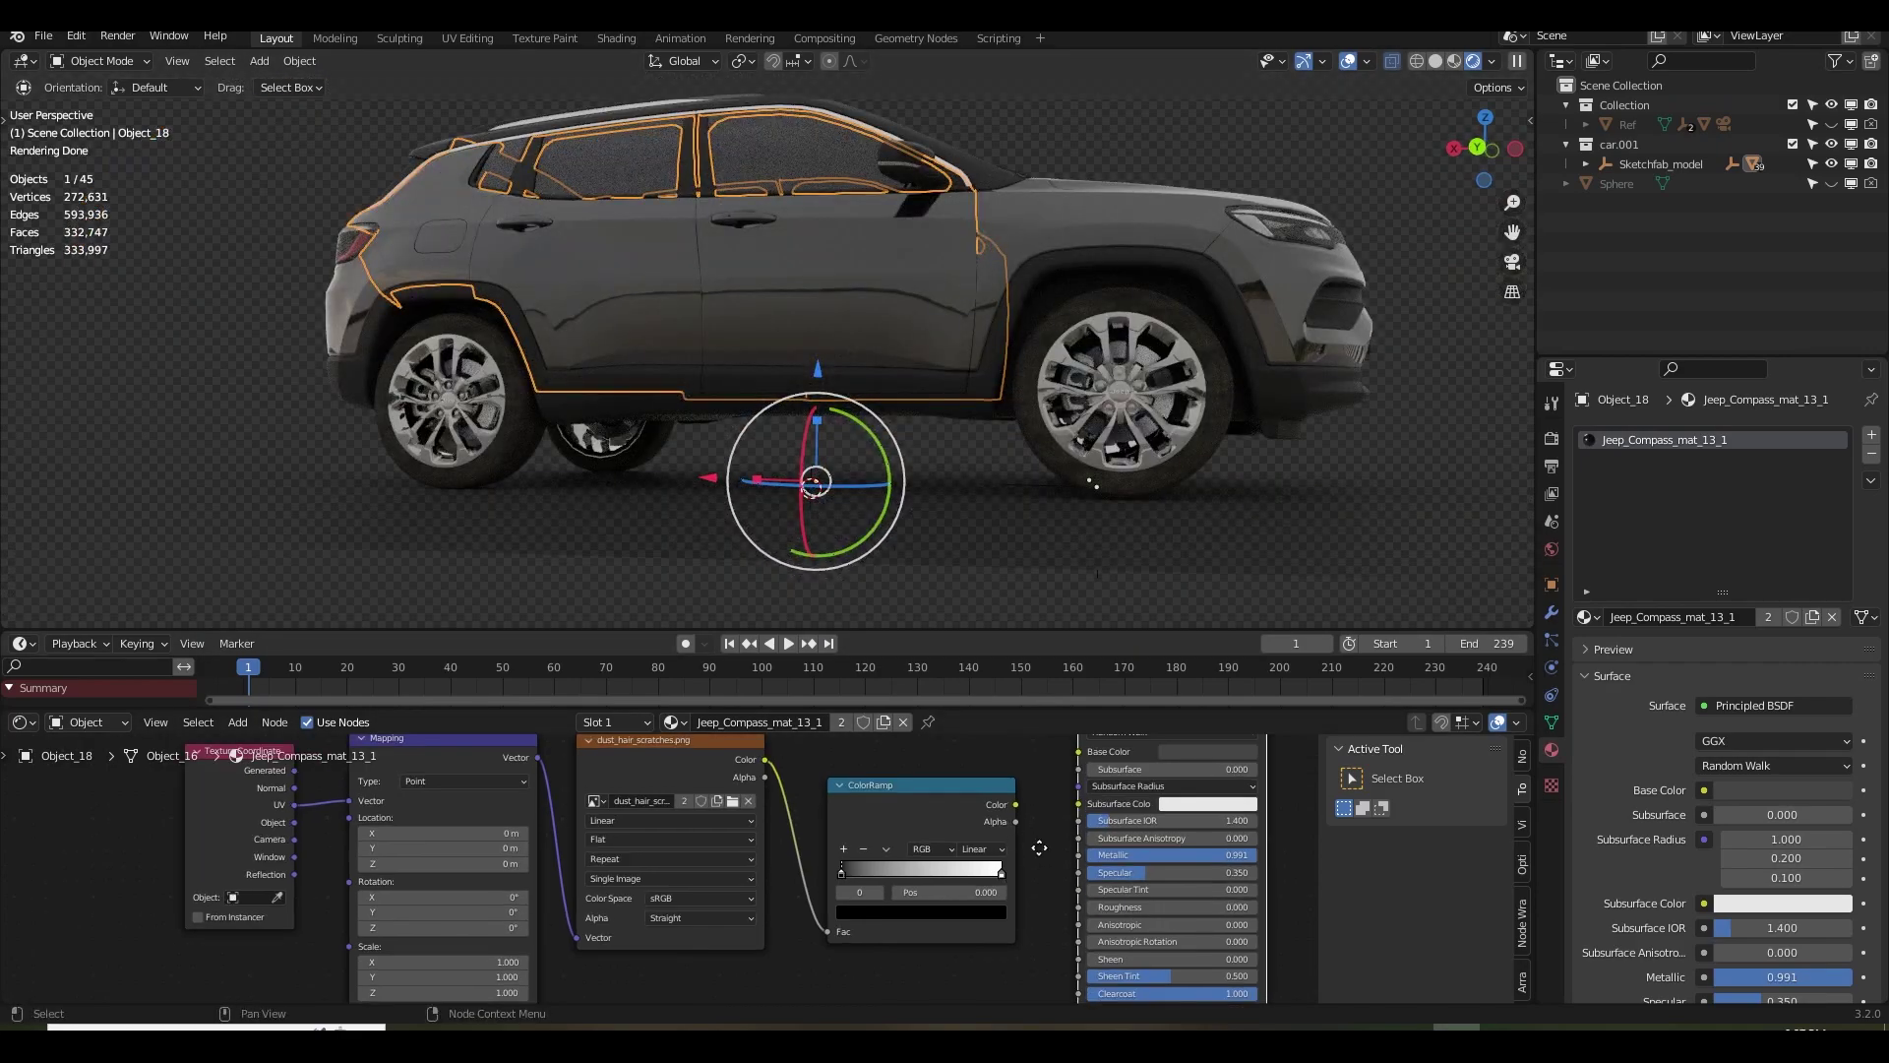
Preview the dust_hair_scratches.png texture alone on the car body and examine the scratch pattern on the doors.
middle_drag(1037, 848, 1140, 864)
click(815, 815)
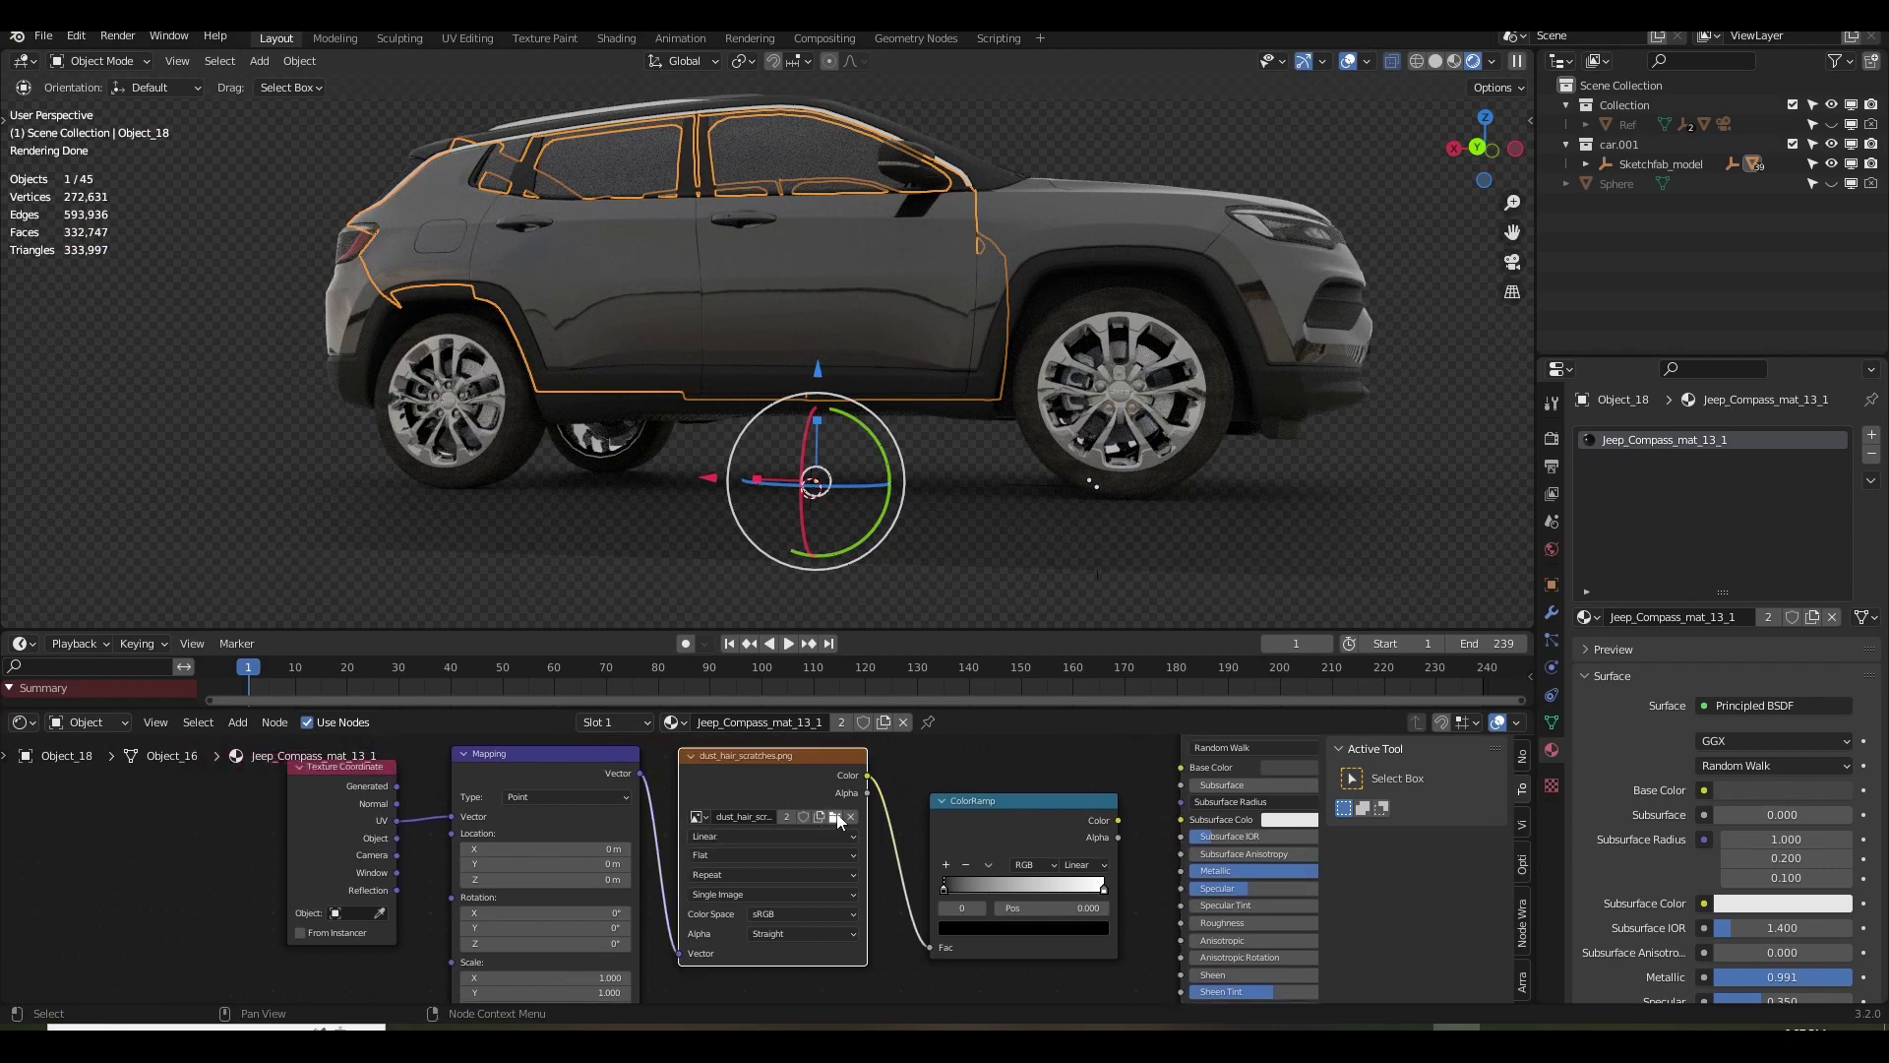
middle_drag(728, 779, 668, 787)
ctrl+shift+click(667, 786)
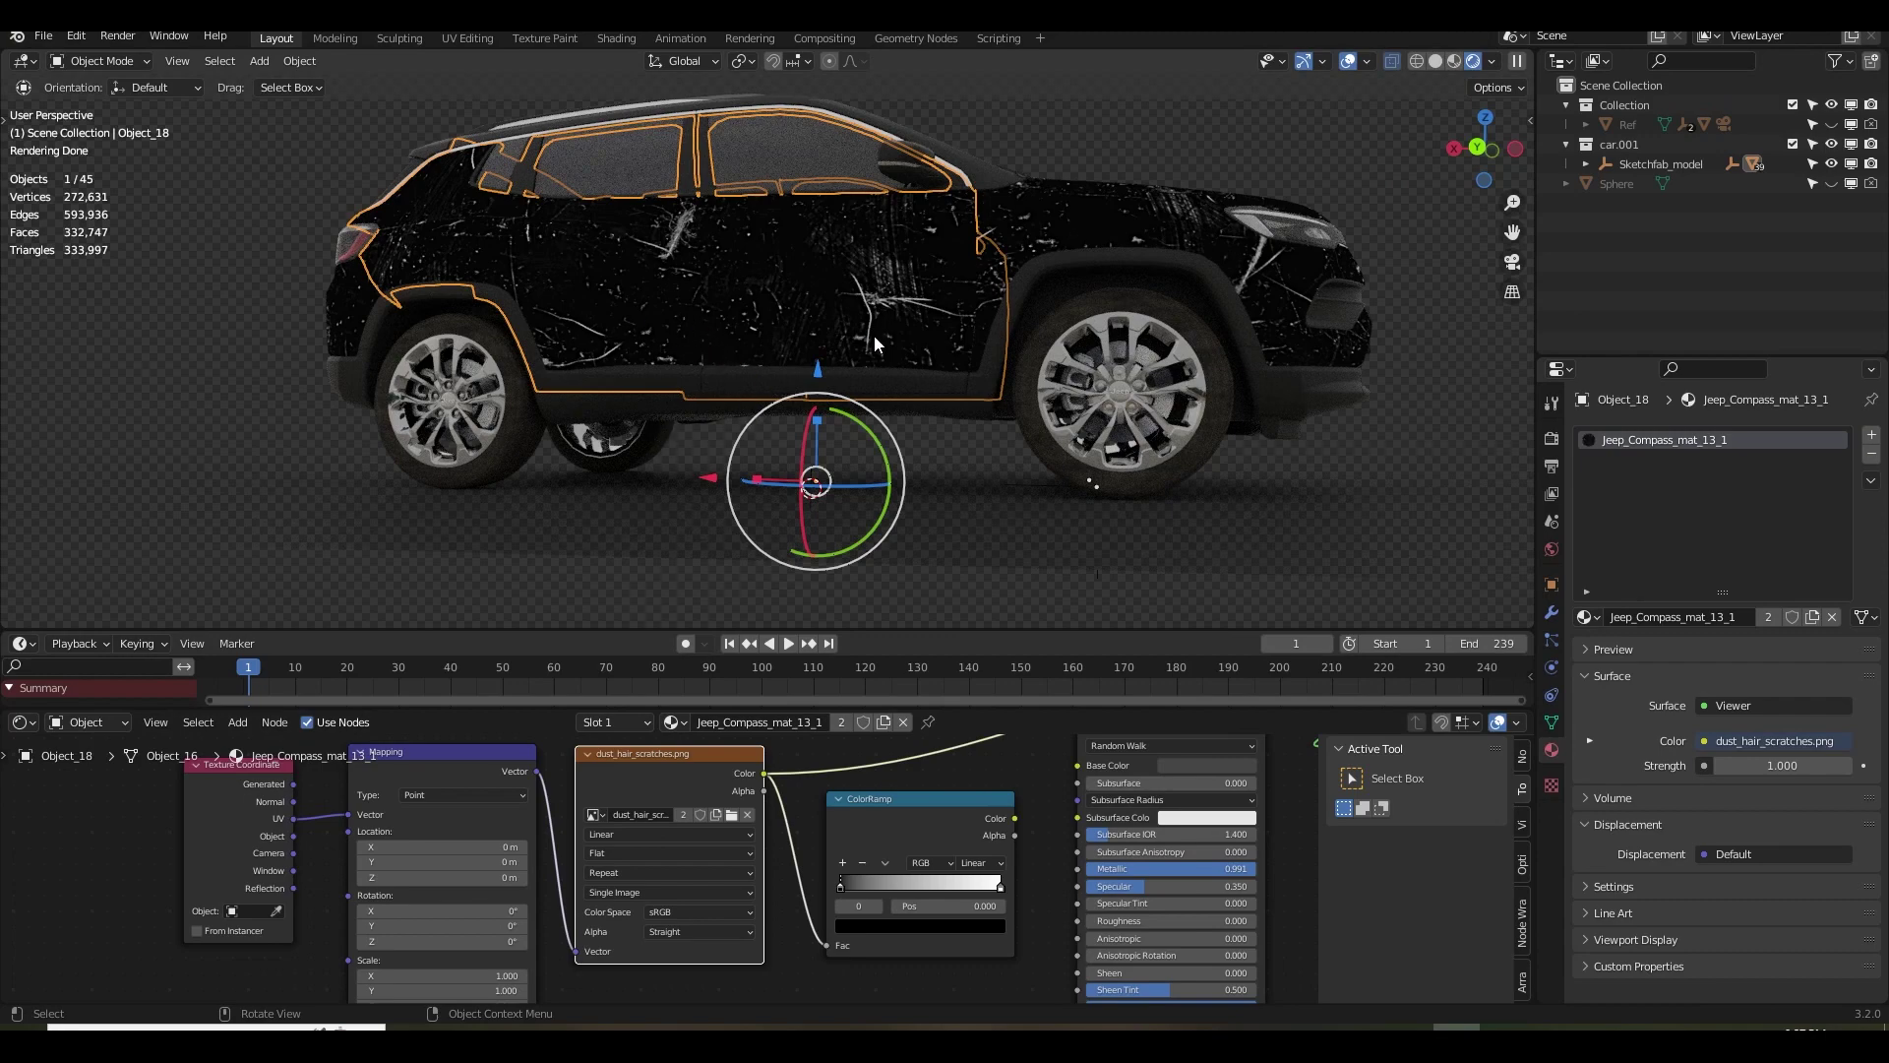
scroll(875, 342, up, 5)
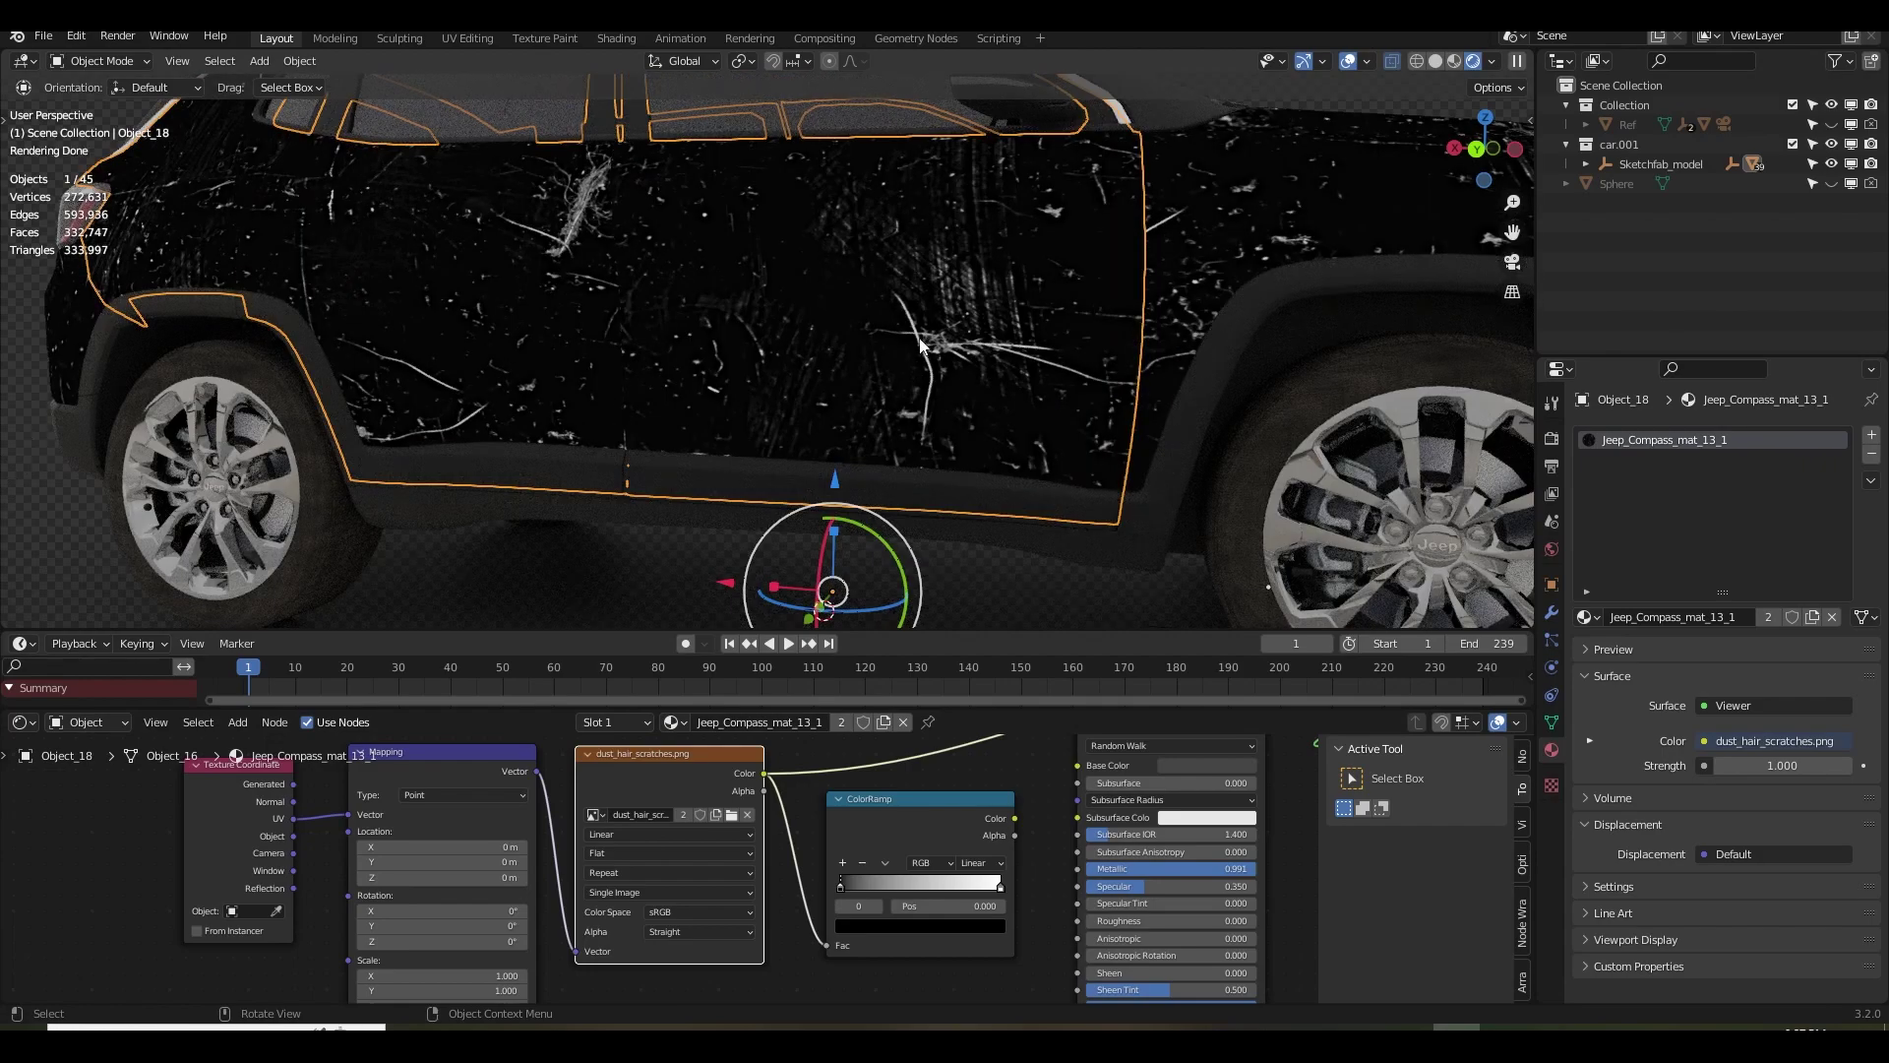
scroll(922, 345, up, 4)
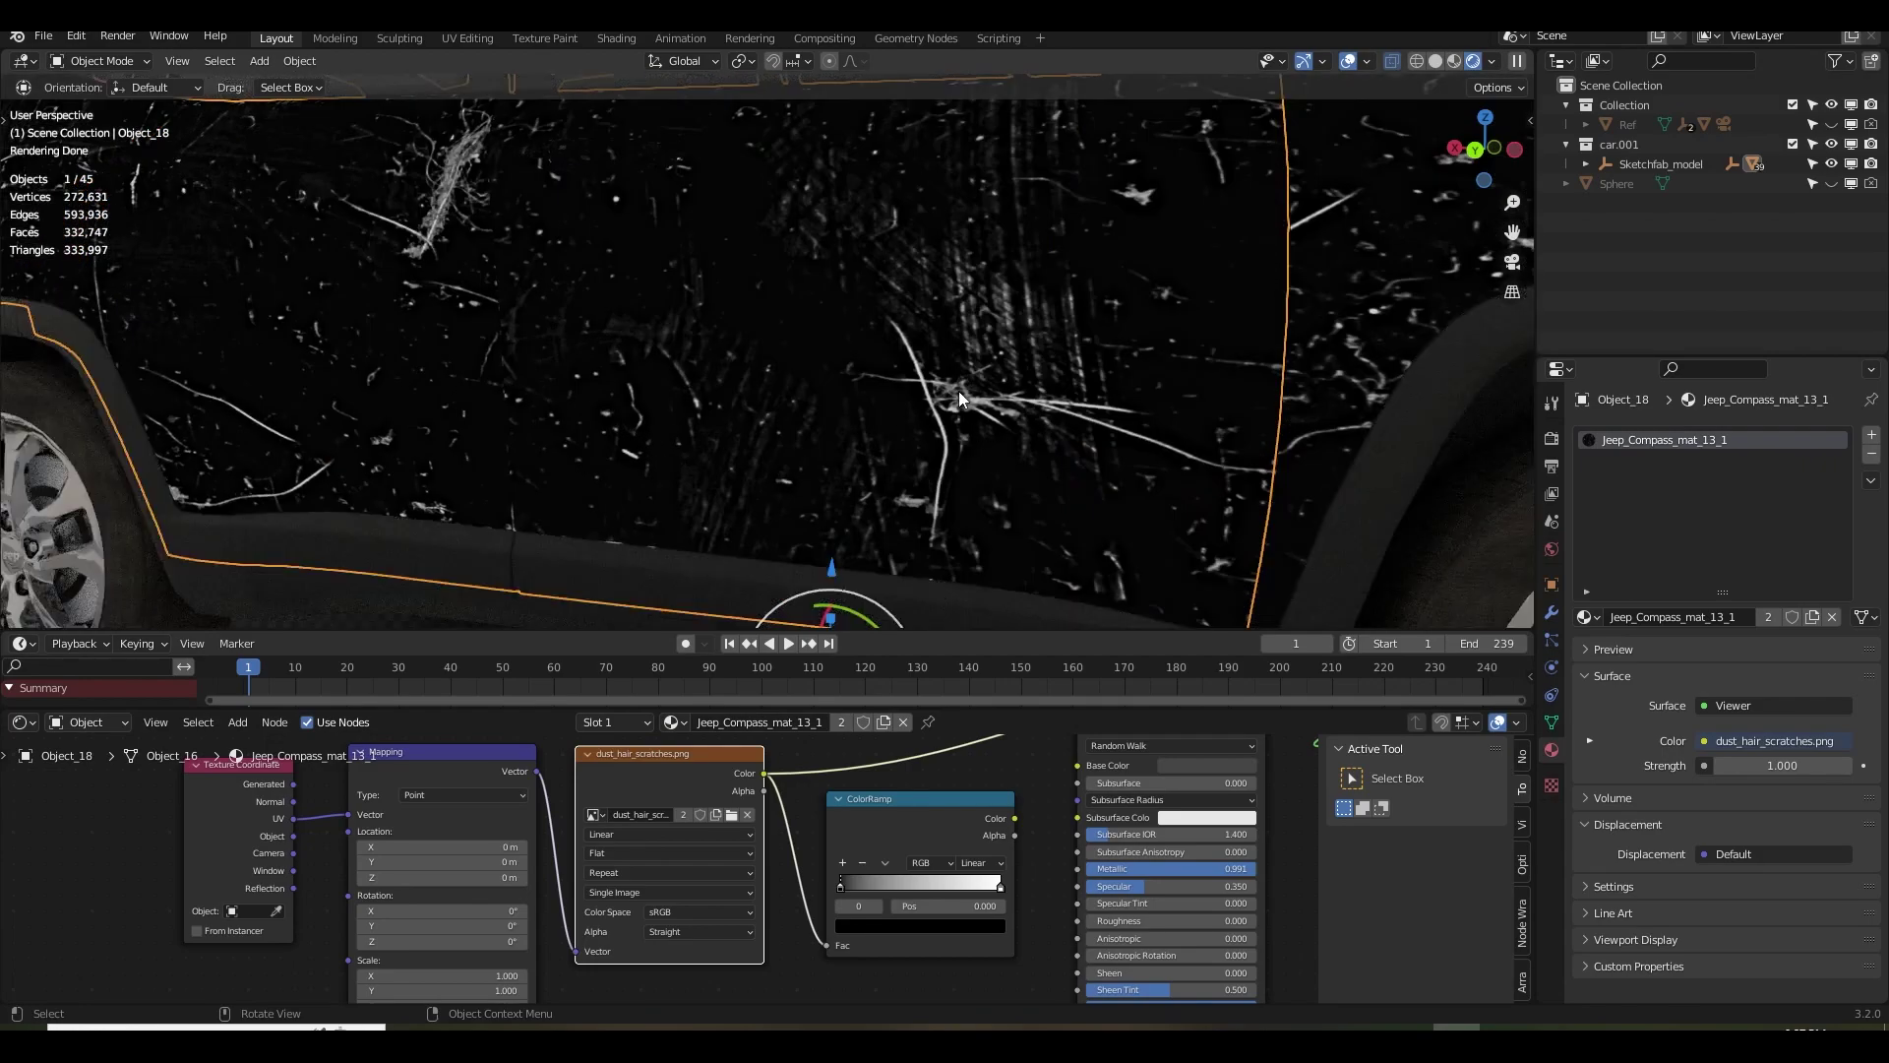
scroll(958, 391, down, 9)
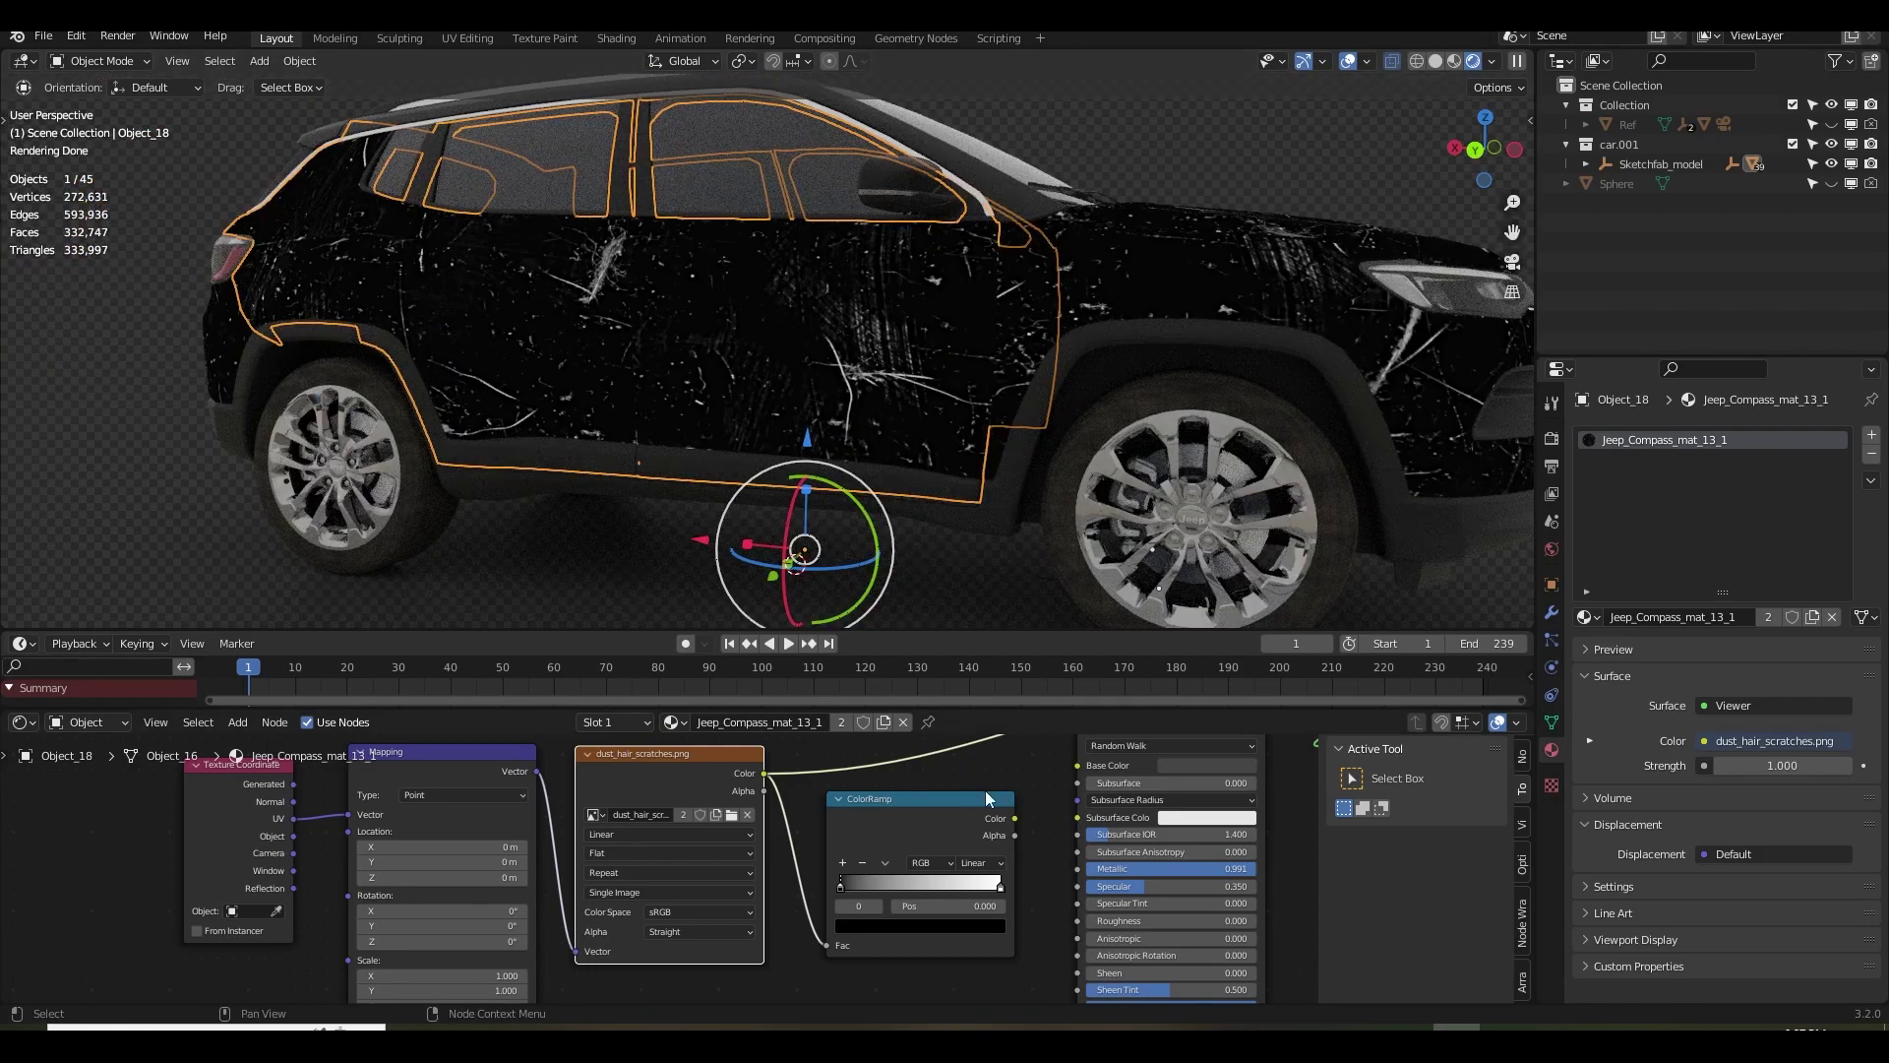
Set the ColorRamp's white stop to position 0.523 and link the ramp's Color to the body paint's Roughness.
ctrl+shift+click(969, 861)
drag(1000, 883, 925, 881)
click(842, 878)
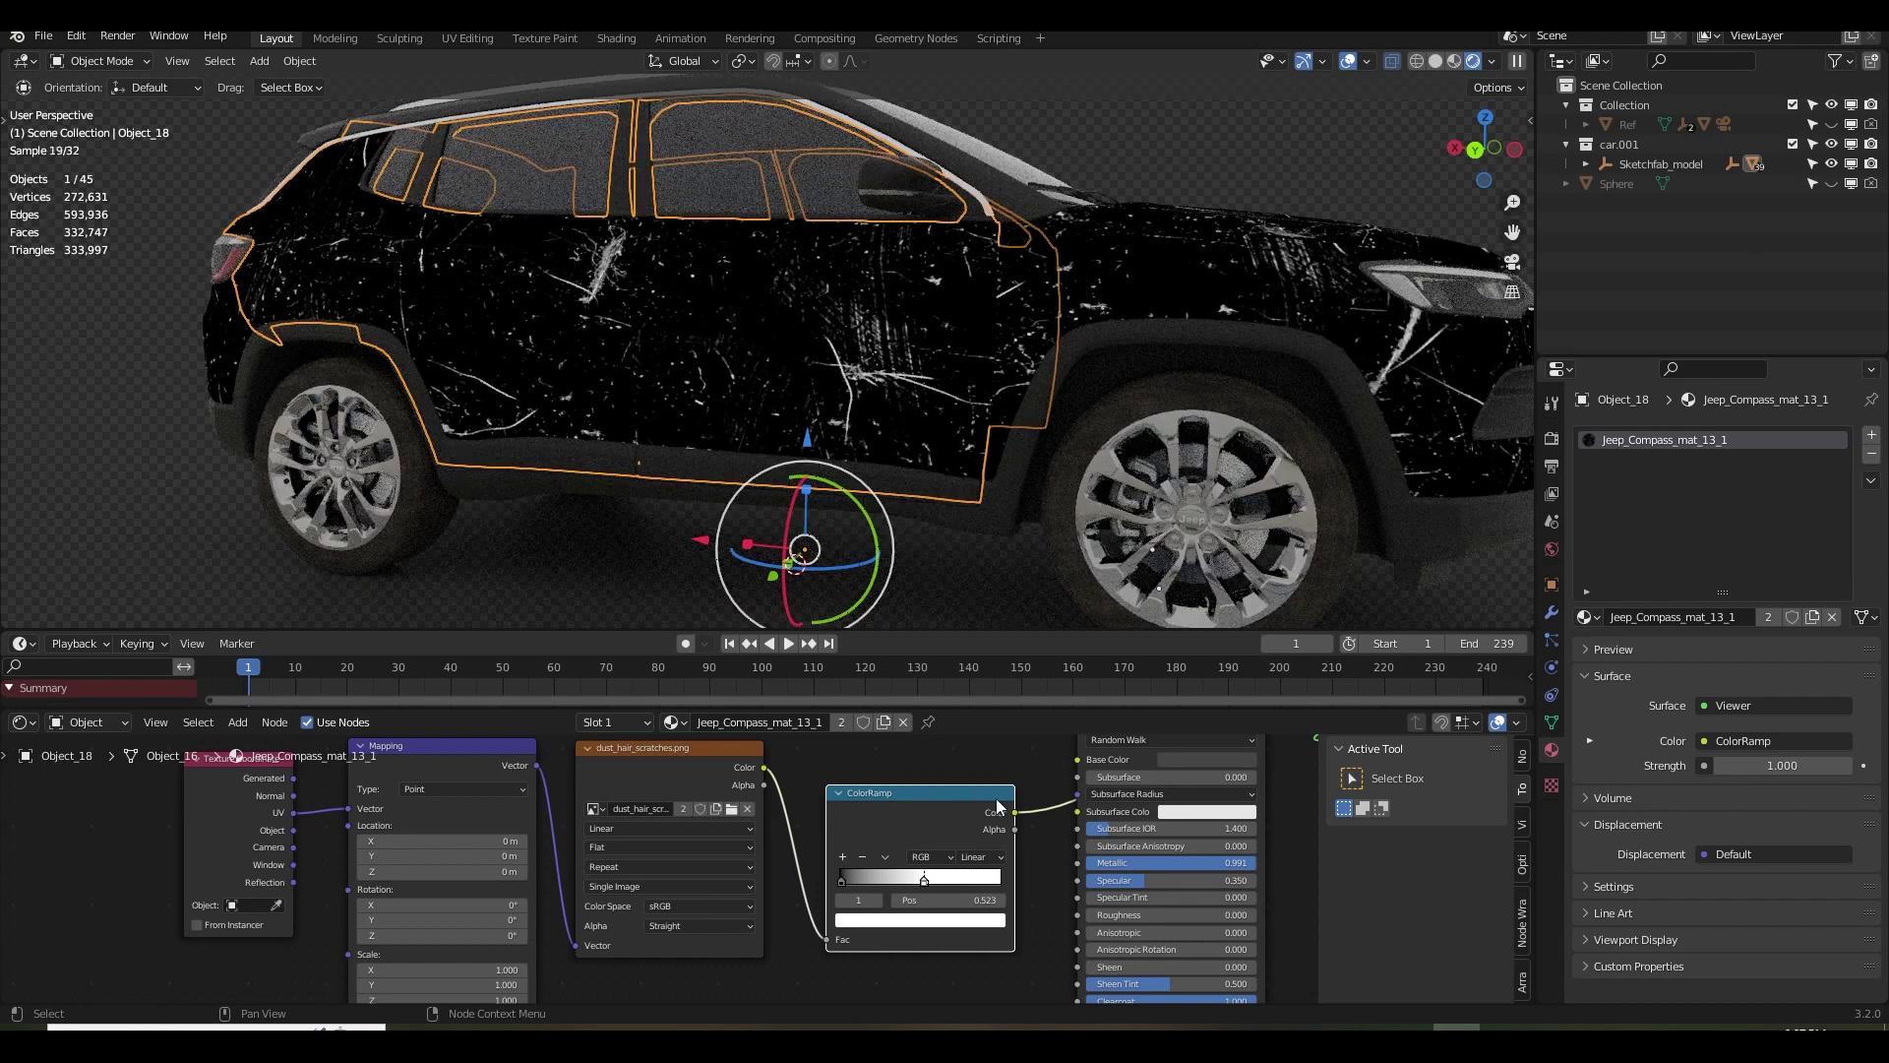
middle_drag(1009, 831, 954, 806)
drag(962, 790, 994, 811)
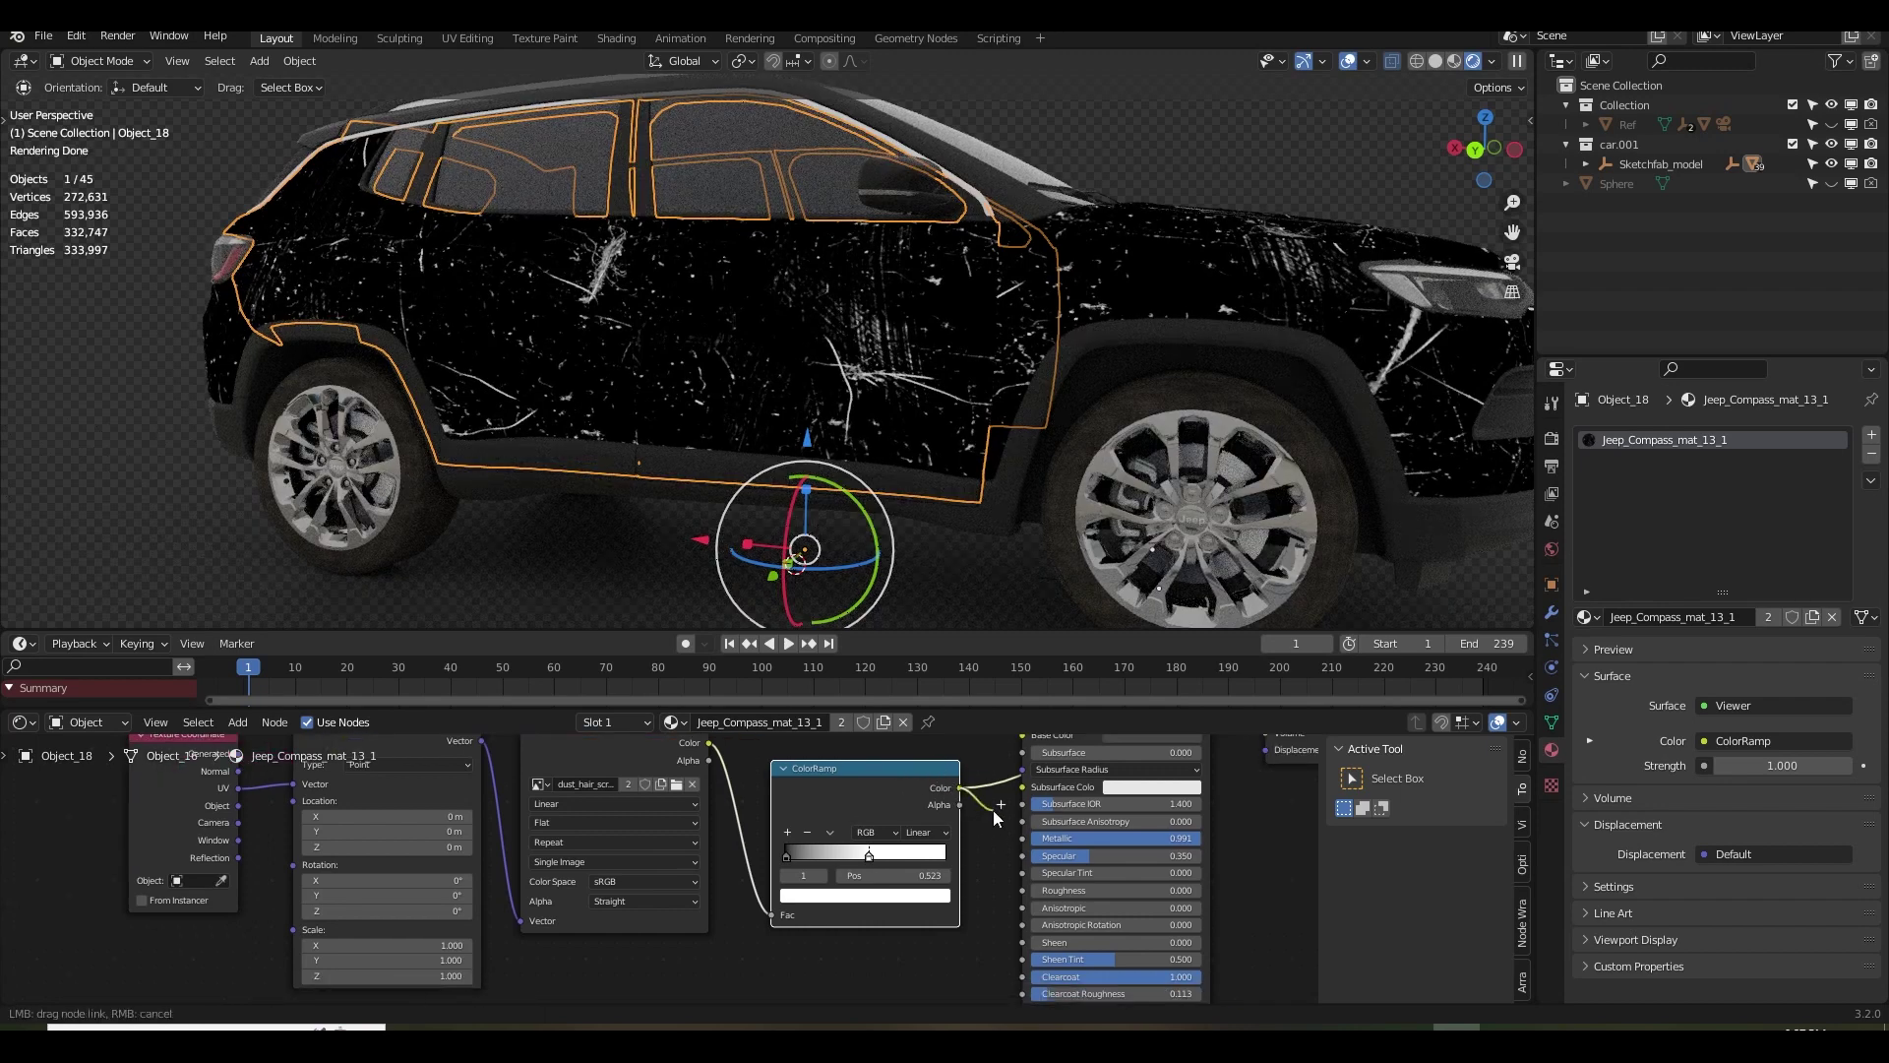
drag(988, 902, 1022, 890)
middle_drag(1024, 886, 982, 953)
Examine the scratches in the paint's reflections along the doors and rear side of the car up close.
scroll(772, 471, up, 3)
shift+middle_drag(787, 463, 890, 529)
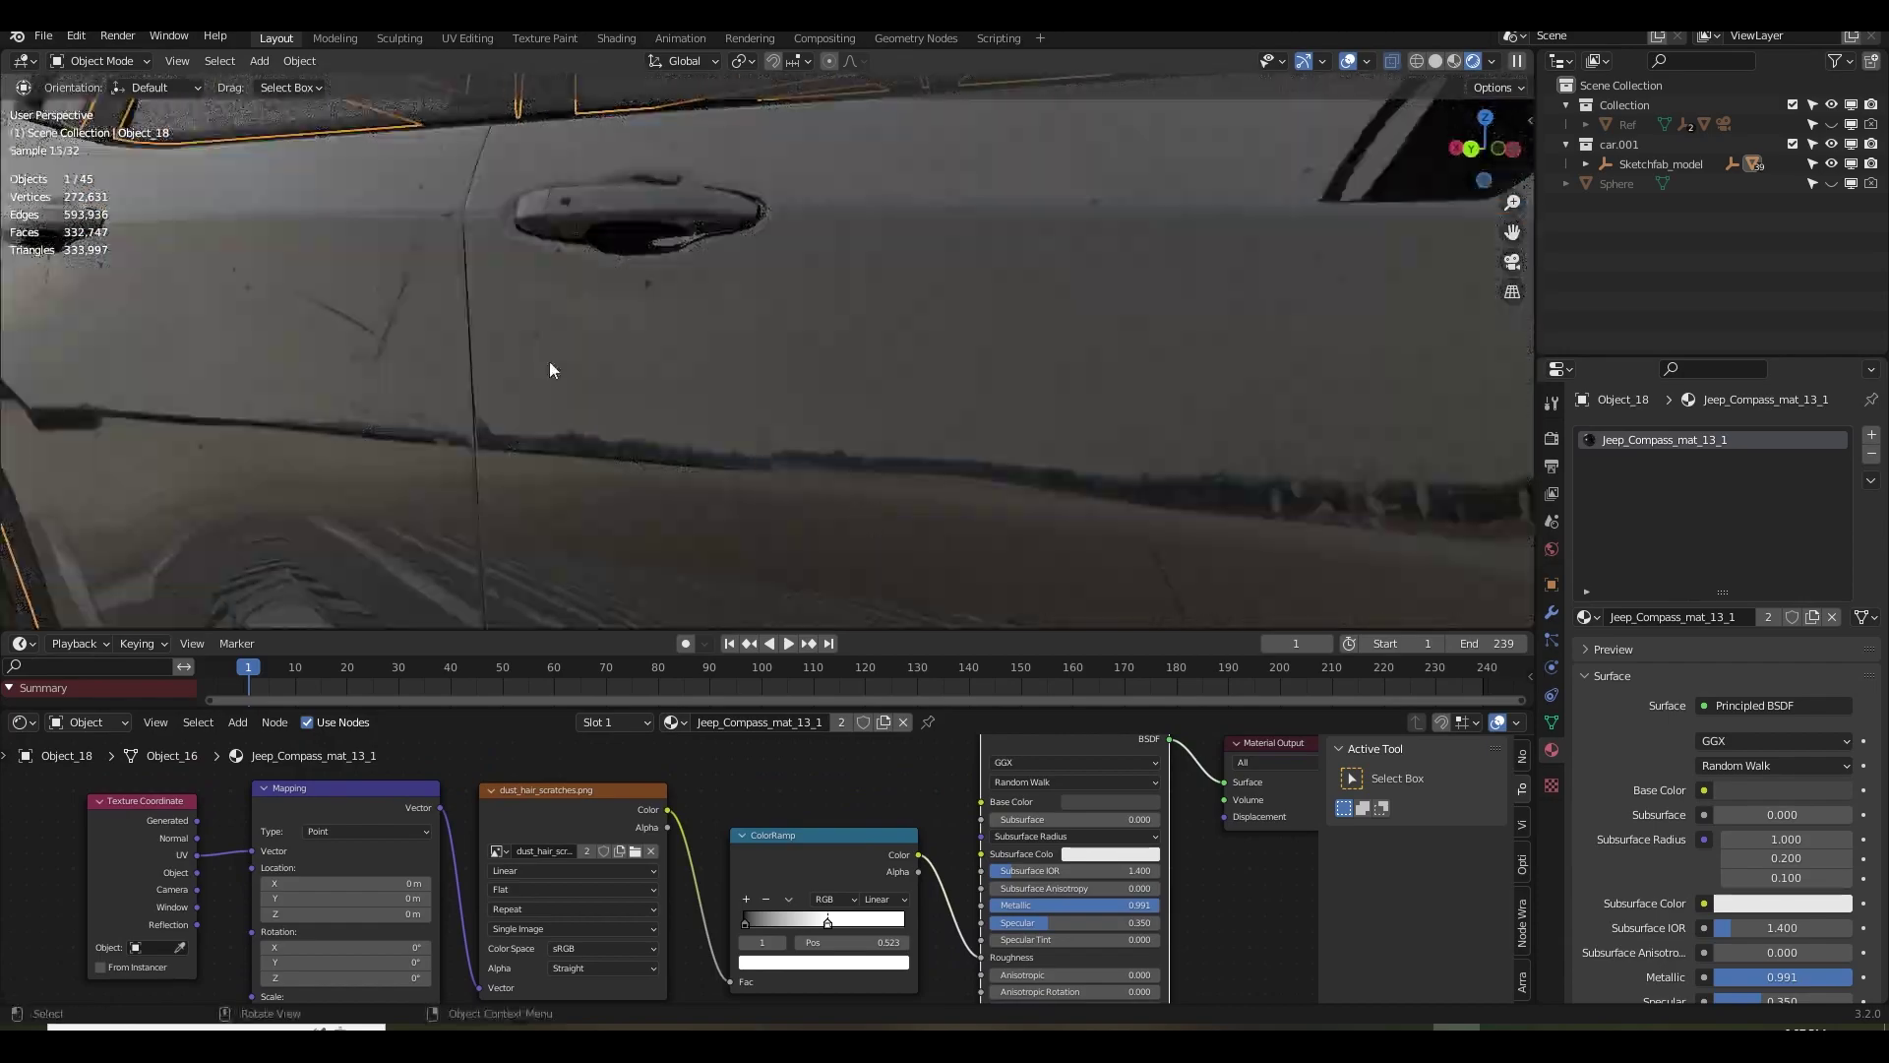
scroll(378, 358, down, 4)
middle_drag(506, 368, 637, 376)
shift+middle_drag(777, 334, 693, 409)
scroll(753, 382, up, 2)
middle_drag(840, 401, 769, 393)
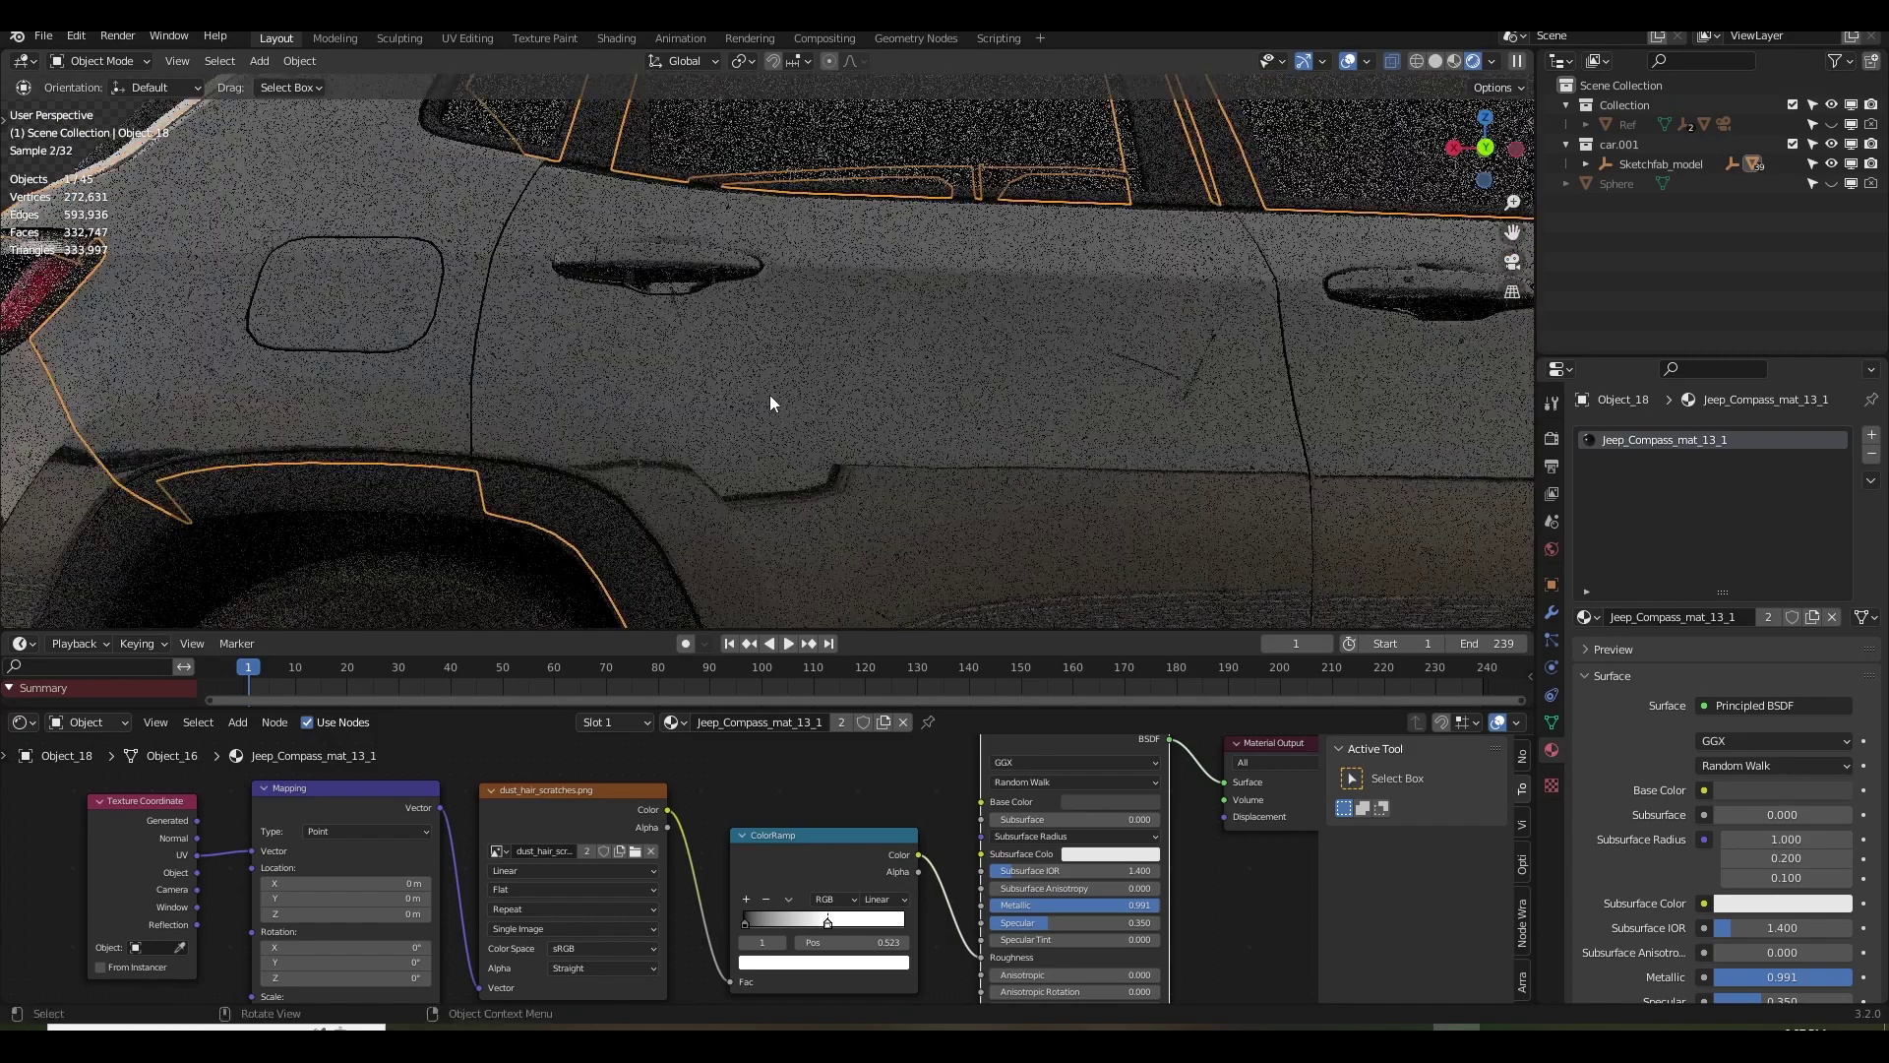
scroll(769, 394, down, 5)
shift+middle_drag(856, 443, 870, 296)
scroll(871, 295, up, 5)
middle_drag(871, 296, 890, 287)
Select the rear tire and examine its dirt material nodes, from the noise and dirt textures to the Principled BSDF.
click(876, 223)
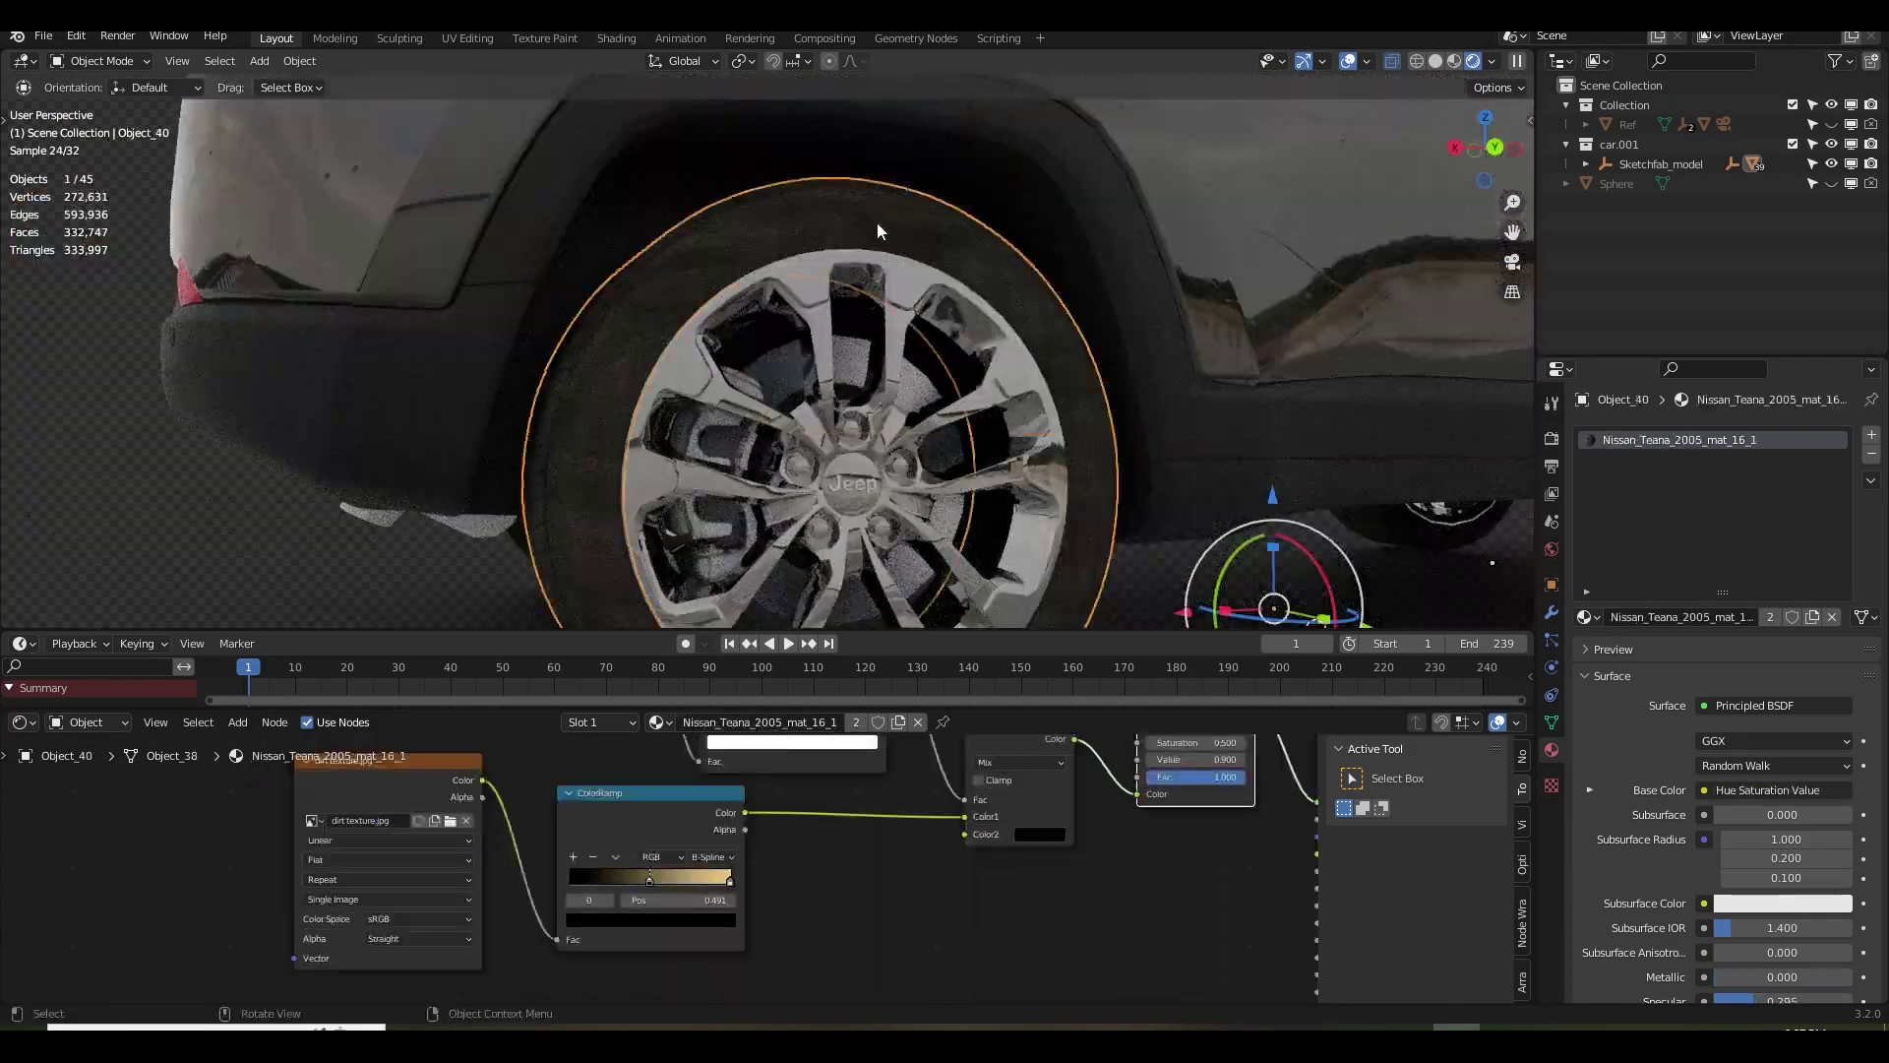
middle_drag(791, 534, 942, 529)
scroll(823, 847, down, 2)
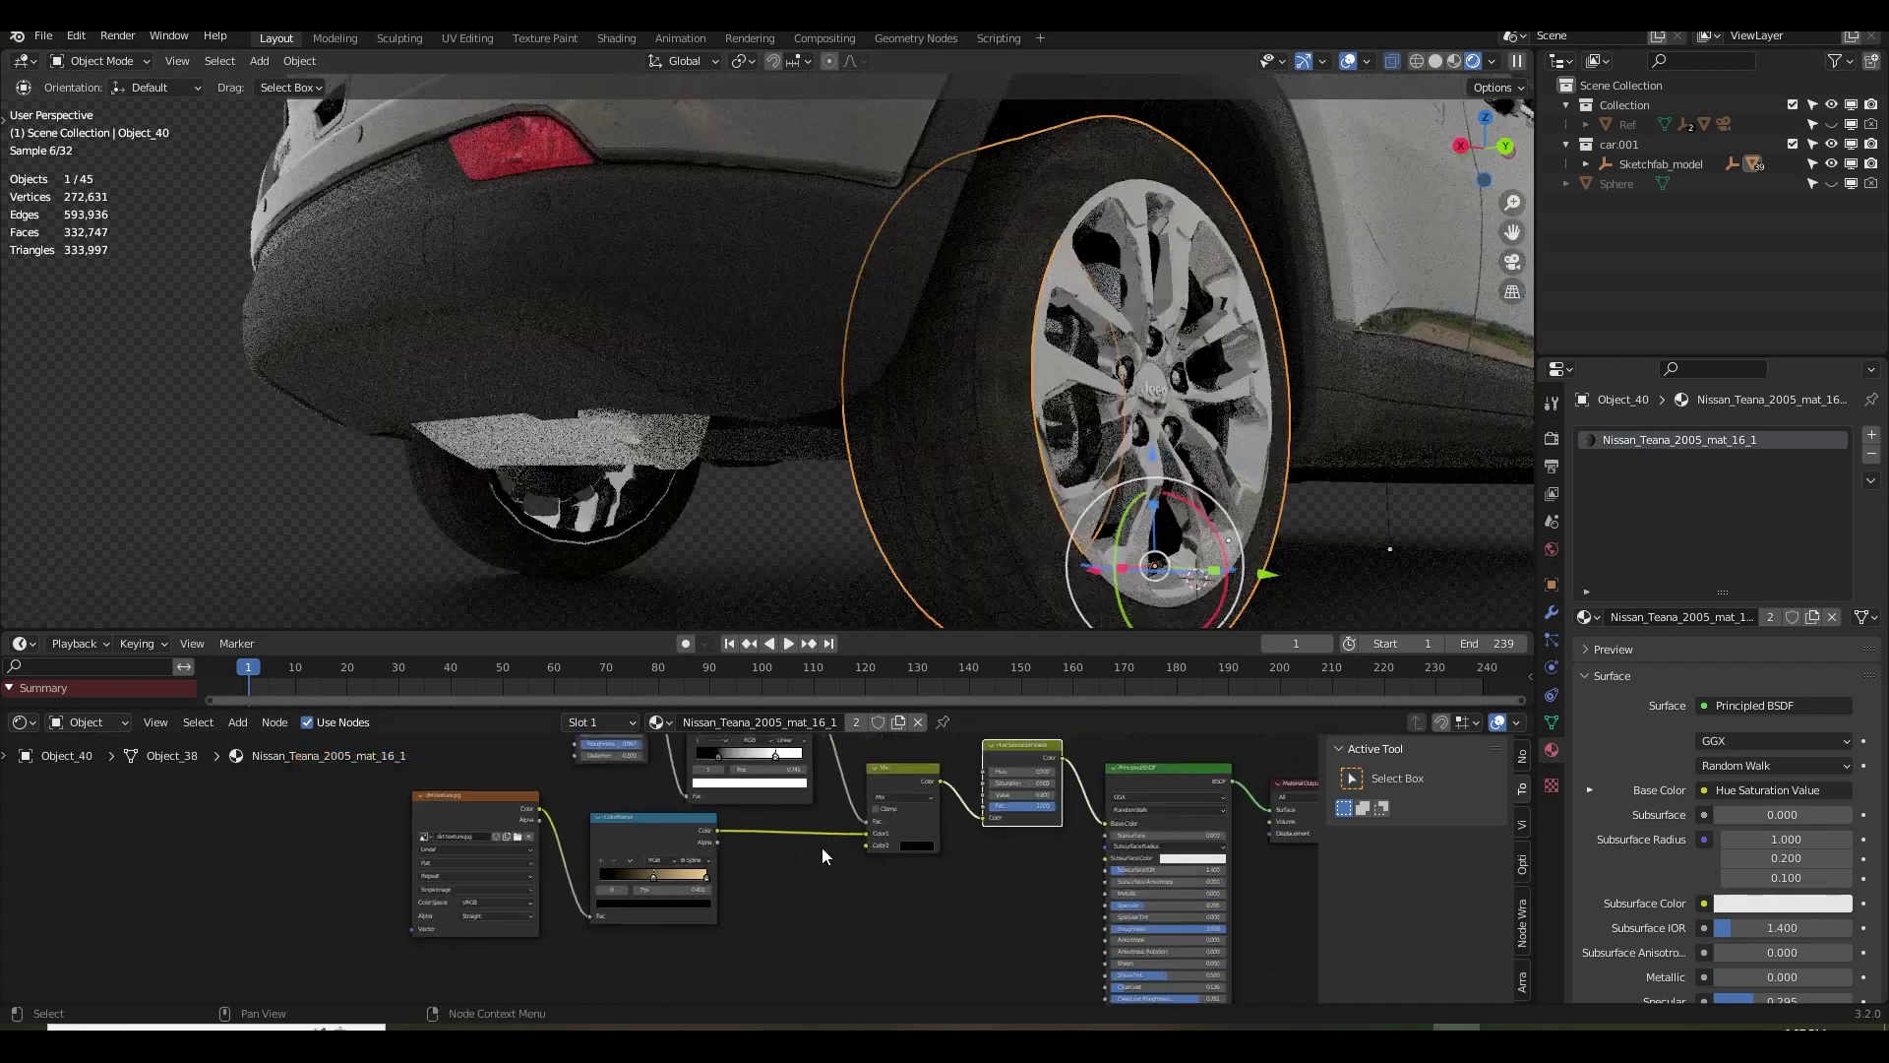
middle_drag(823, 847, 956, 872)
drag(629, 846, 631, 895)
drag(759, 872, 876, 917)
drag(629, 896, 747, 895)
scroll(872, 821, up, 1)
middle_drag(873, 822, 922, 862)
drag(774, 751, 716, 801)
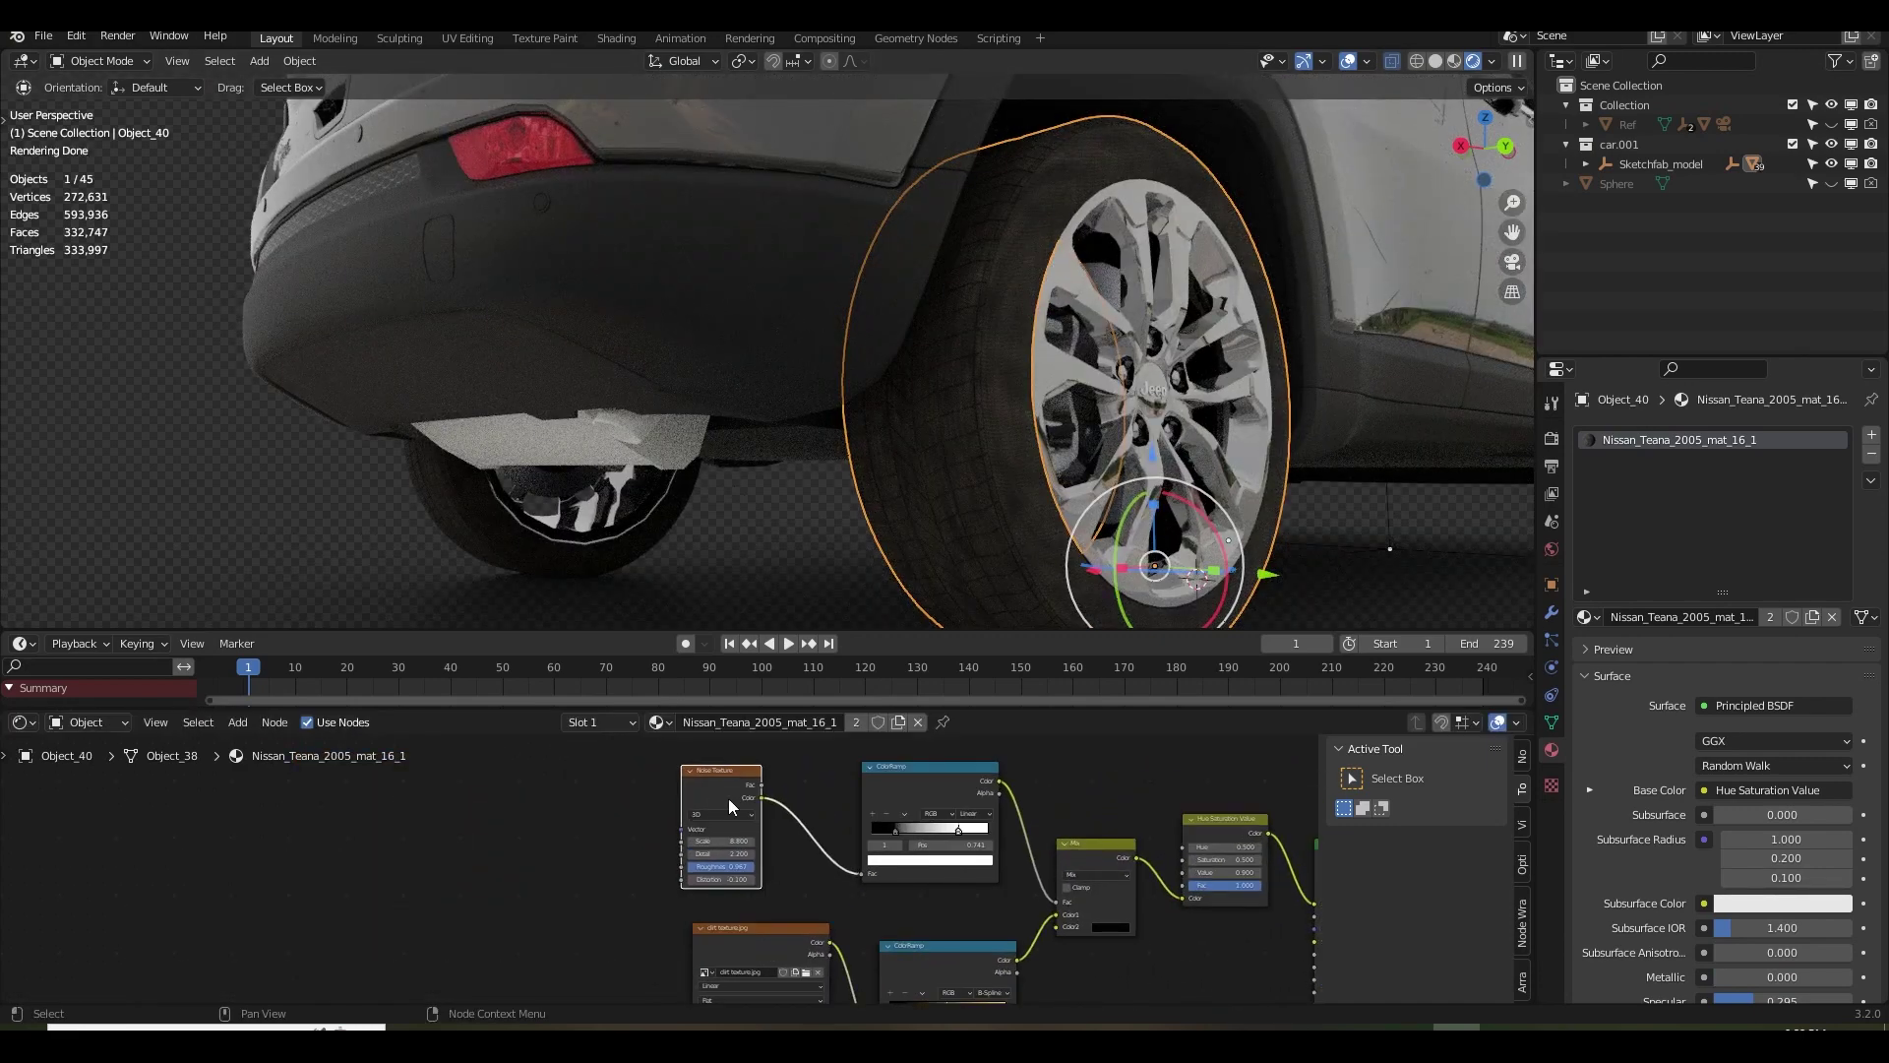
drag(886, 784, 832, 786)
middle_drag(1218, 830, 1092, 755)
drag(1092, 756, 1100, 774)
drag(963, 849, 970, 861)
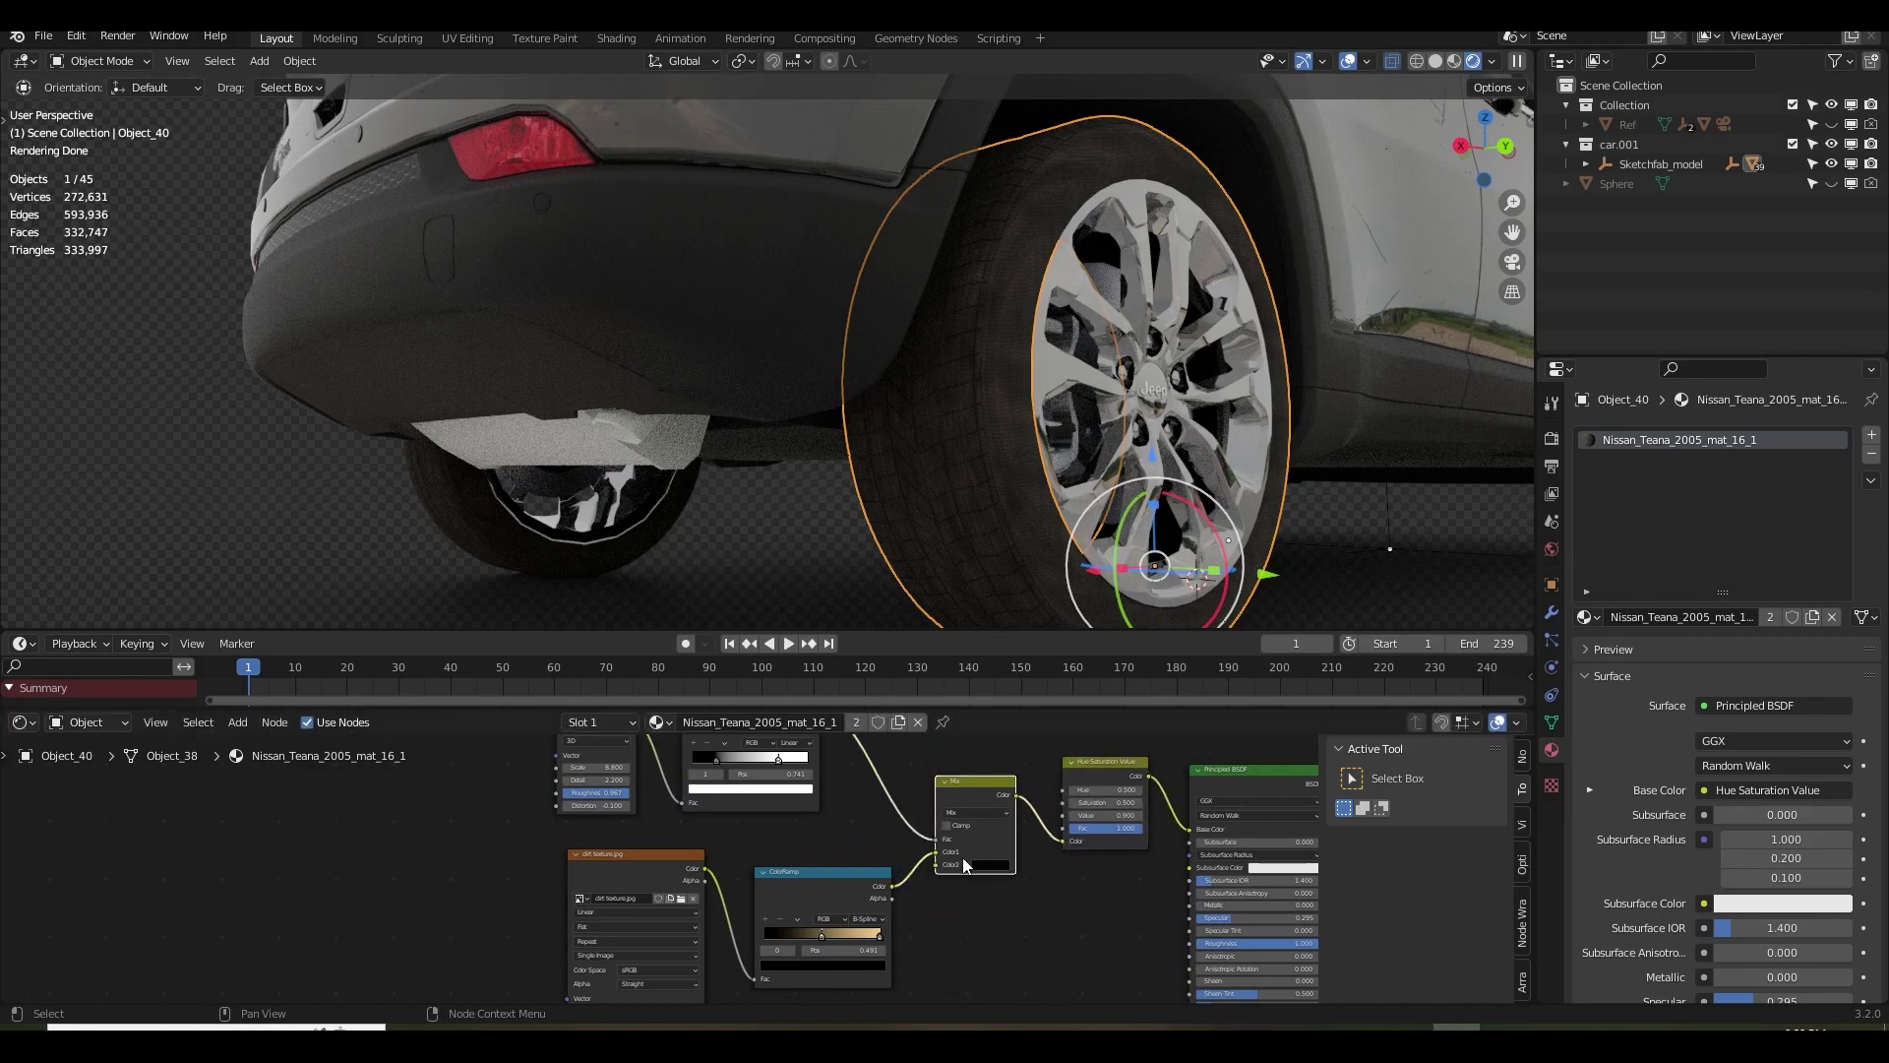
Set the black stop of the tire's noise ColorRamp to position 0.291 and check the dirt on the rear wheel.
scroll(964, 859, up, 1)
middle_drag(964, 865, 859, 852)
click(984, 852)
mouse_move(1083, 733)
mouse_down()
mouse_move(1083, 646)
mouse_move(1083, 743)
mouse_up()
middle_drag(862, 796, 974, 904)
mouse_move(747, 825)
mouse_down()
mouse_move(825, 824)
mouse_move(760, 826)
mouse_up()
scroll(930, 553, down, 1)
middle_drag(930, 553, 897, 553)
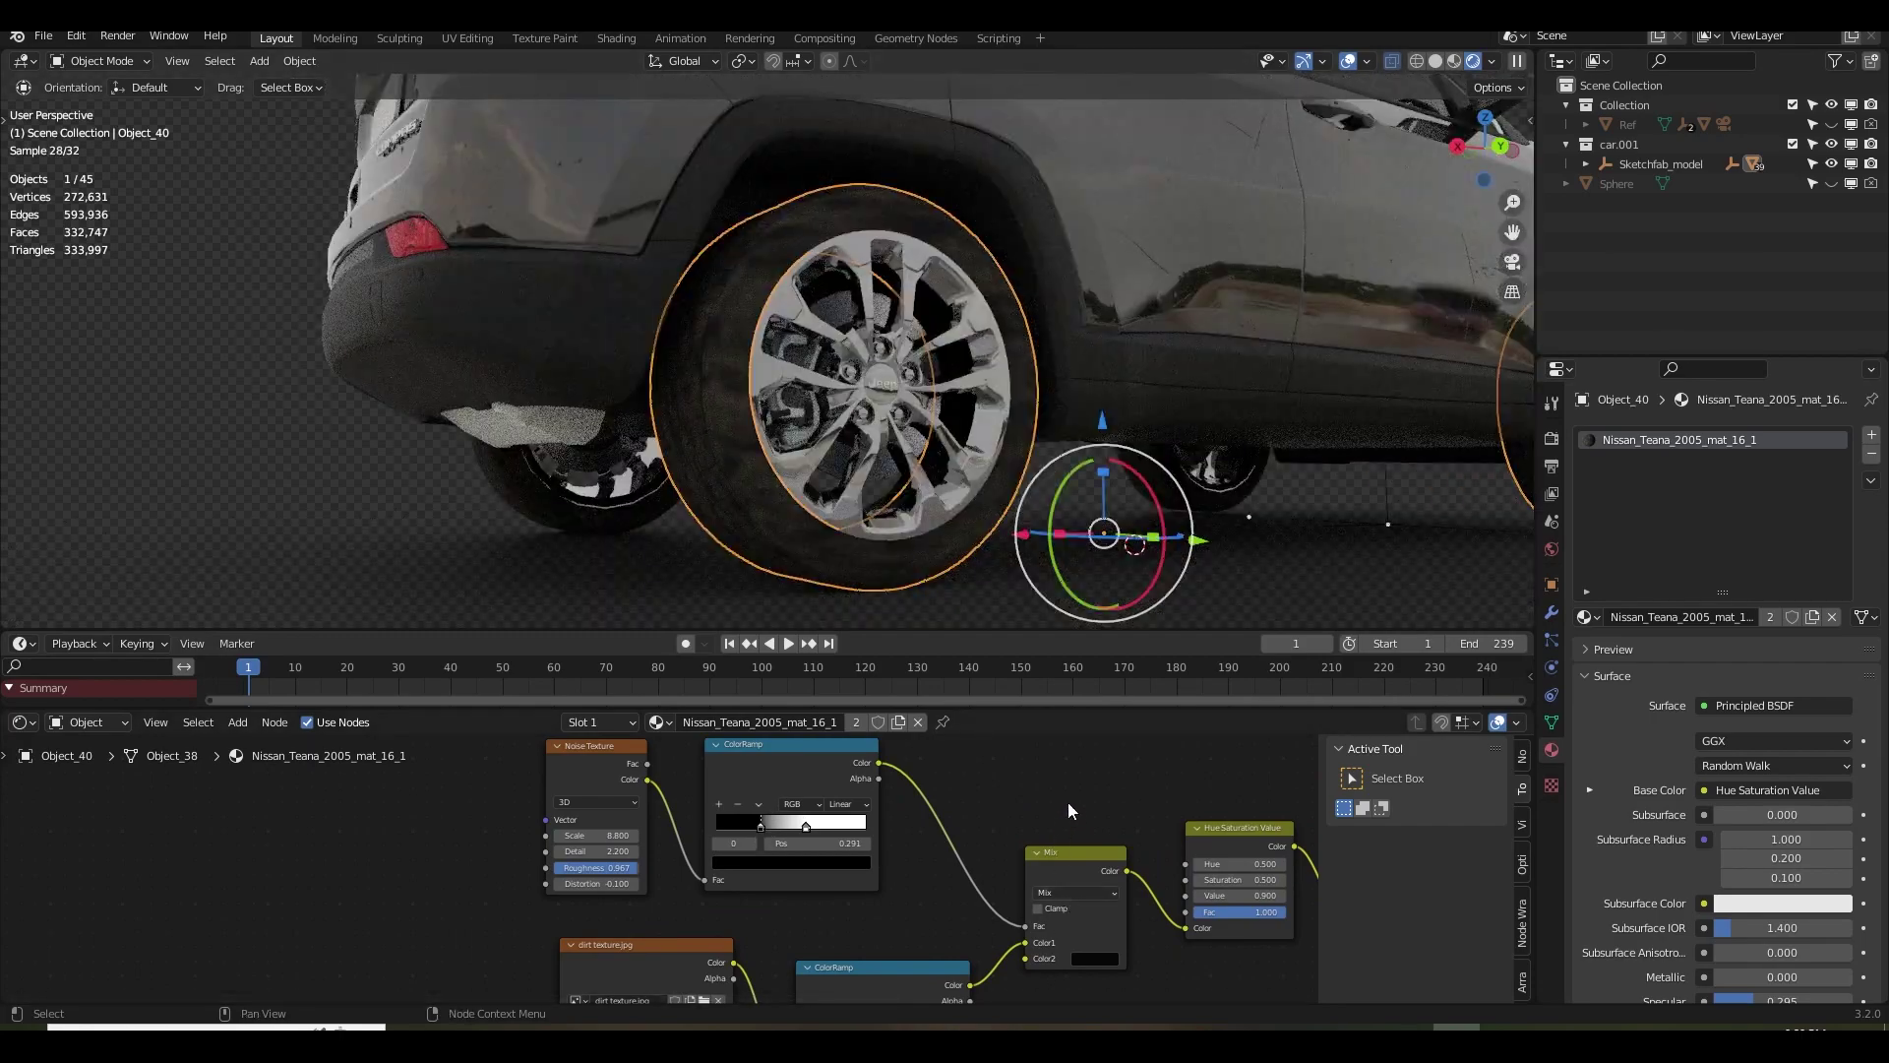
Switch the node editor to the World shader and examine the bridge environment image, Gamma and Background nodes.
middle_drag(1247, 910, 879, 841)
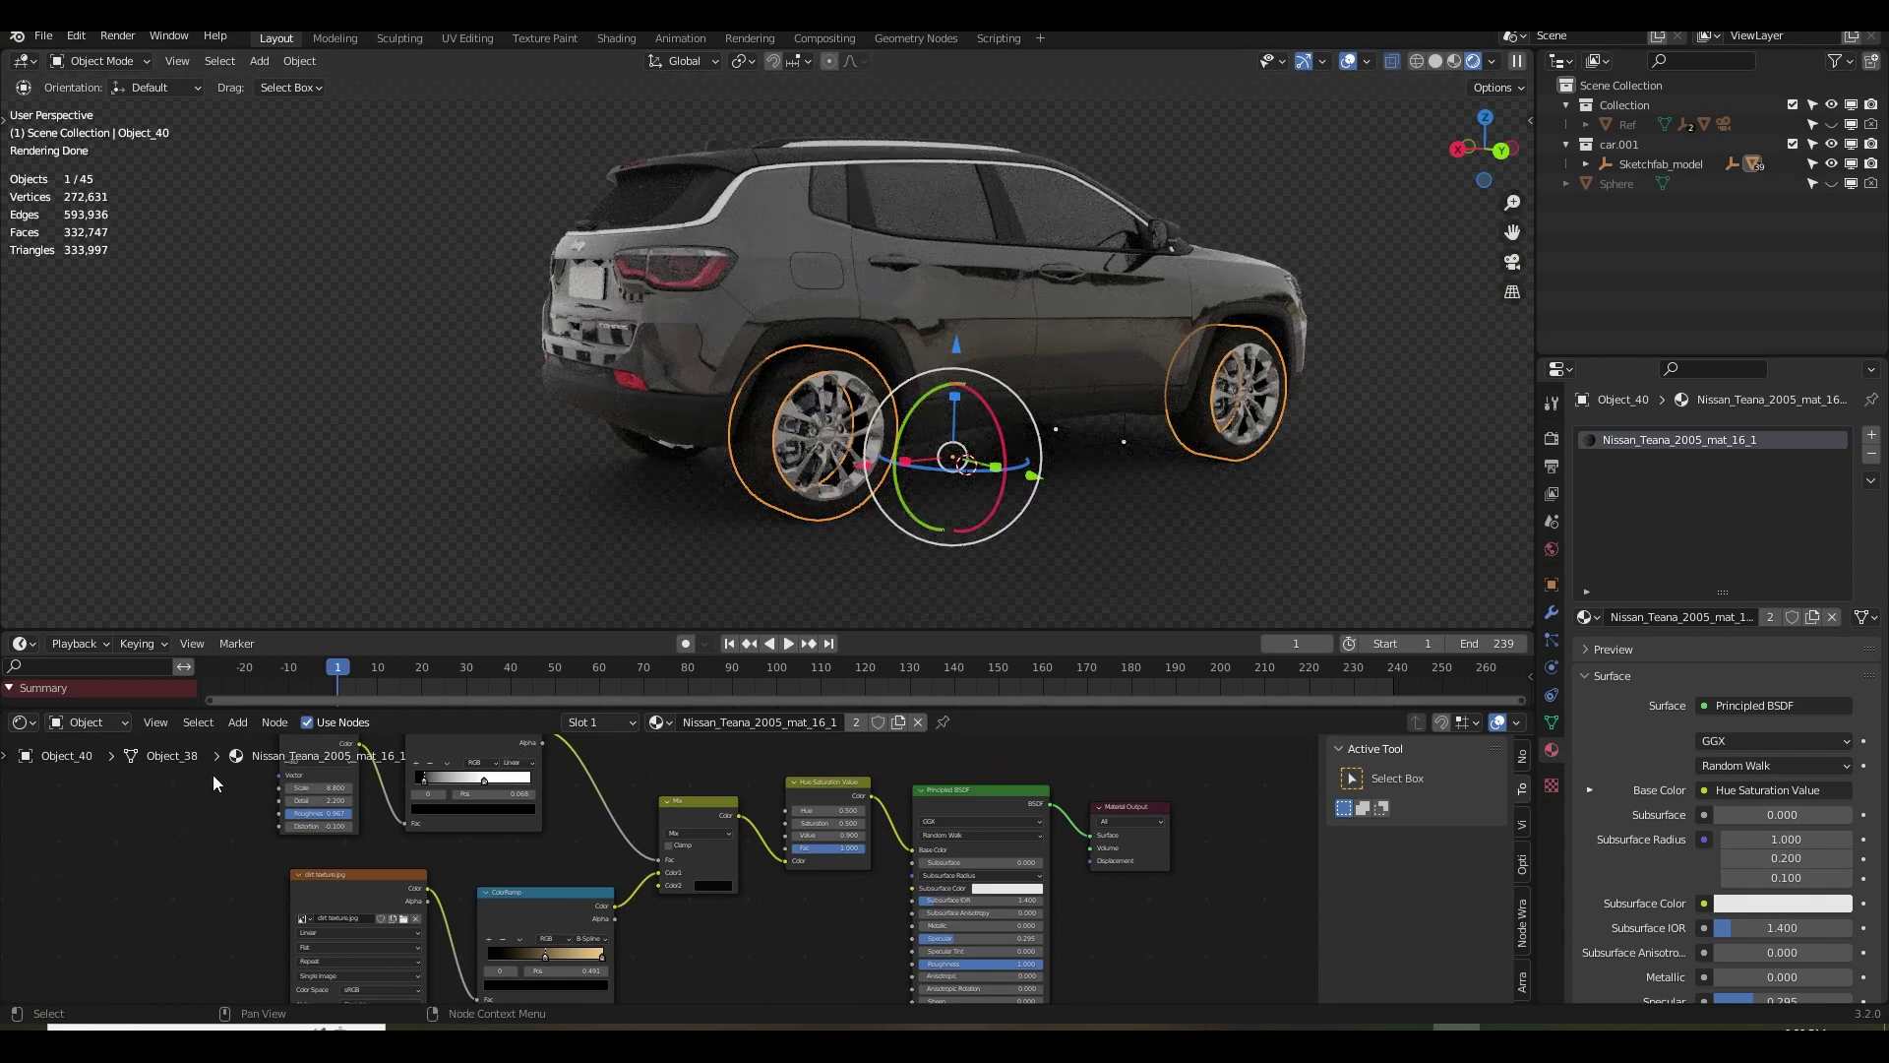
middle_drag(212, 776, 242, 796)
click(80, 720)
click(107, 766)
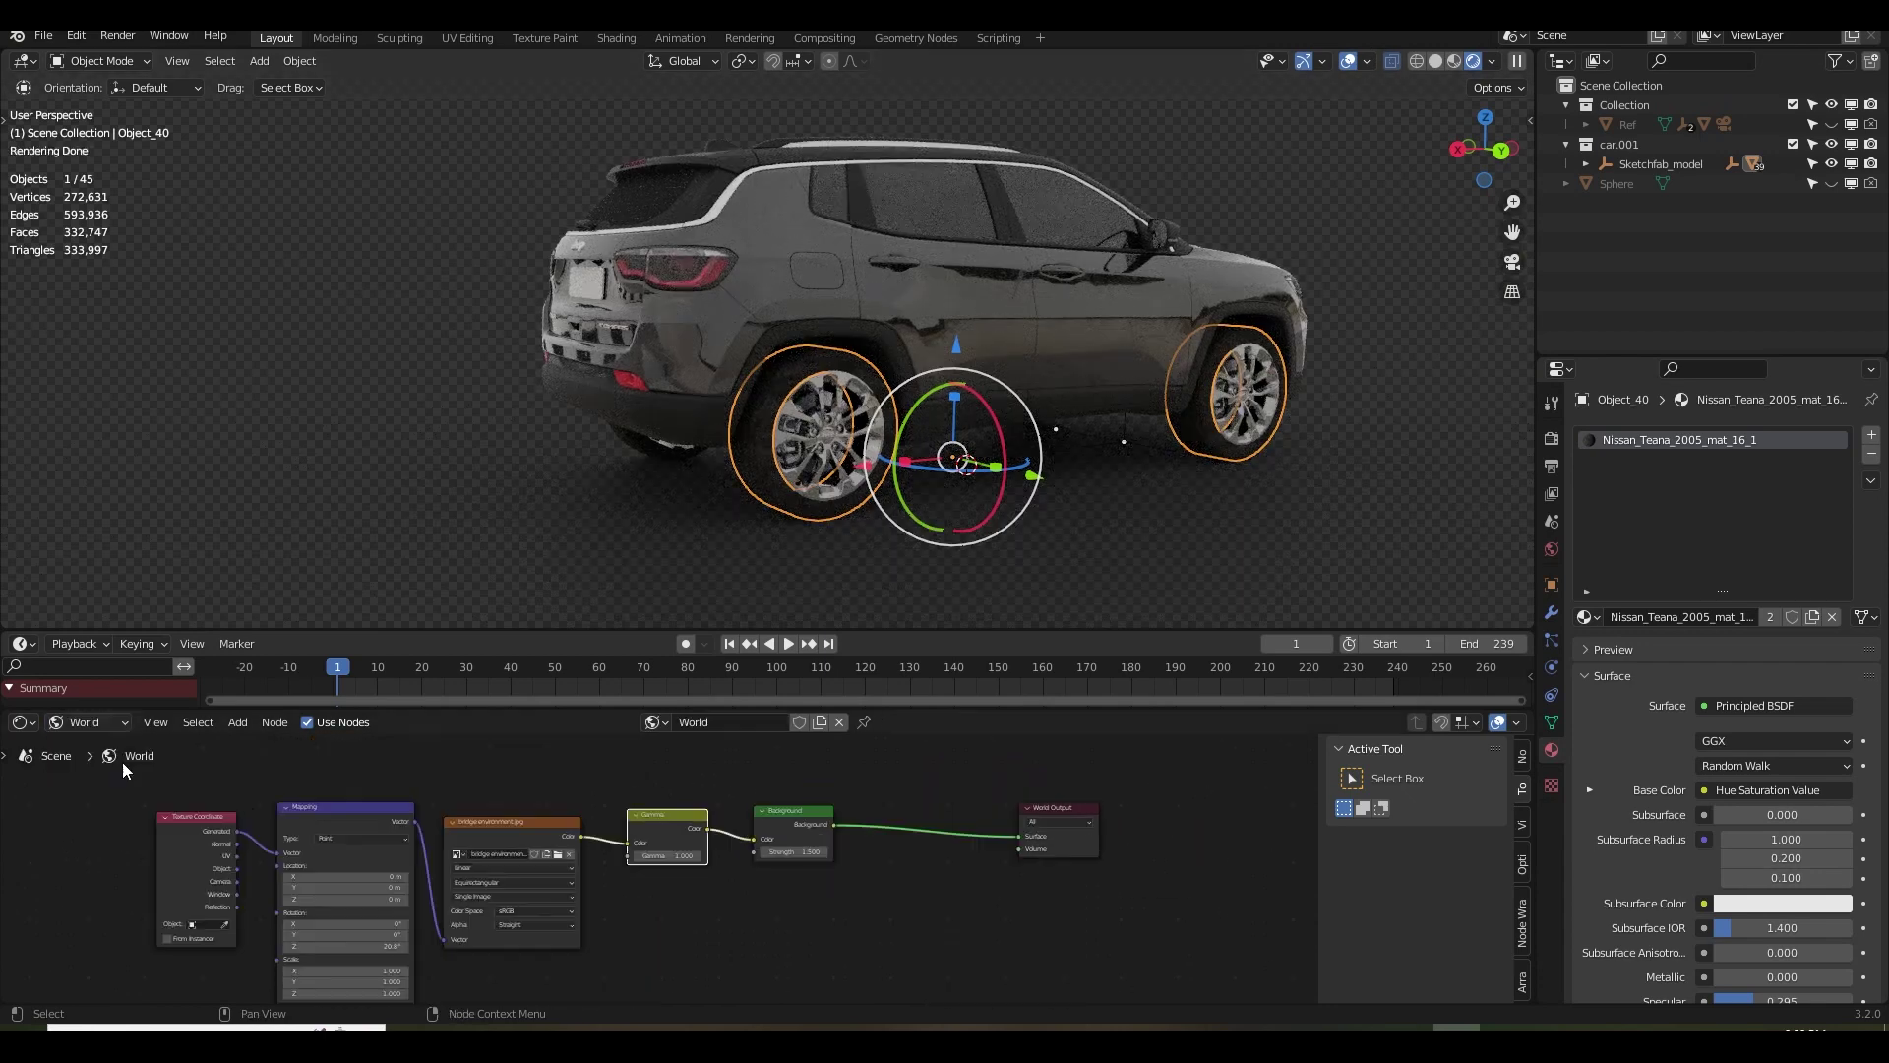
scroll(846, 915, up, 5)
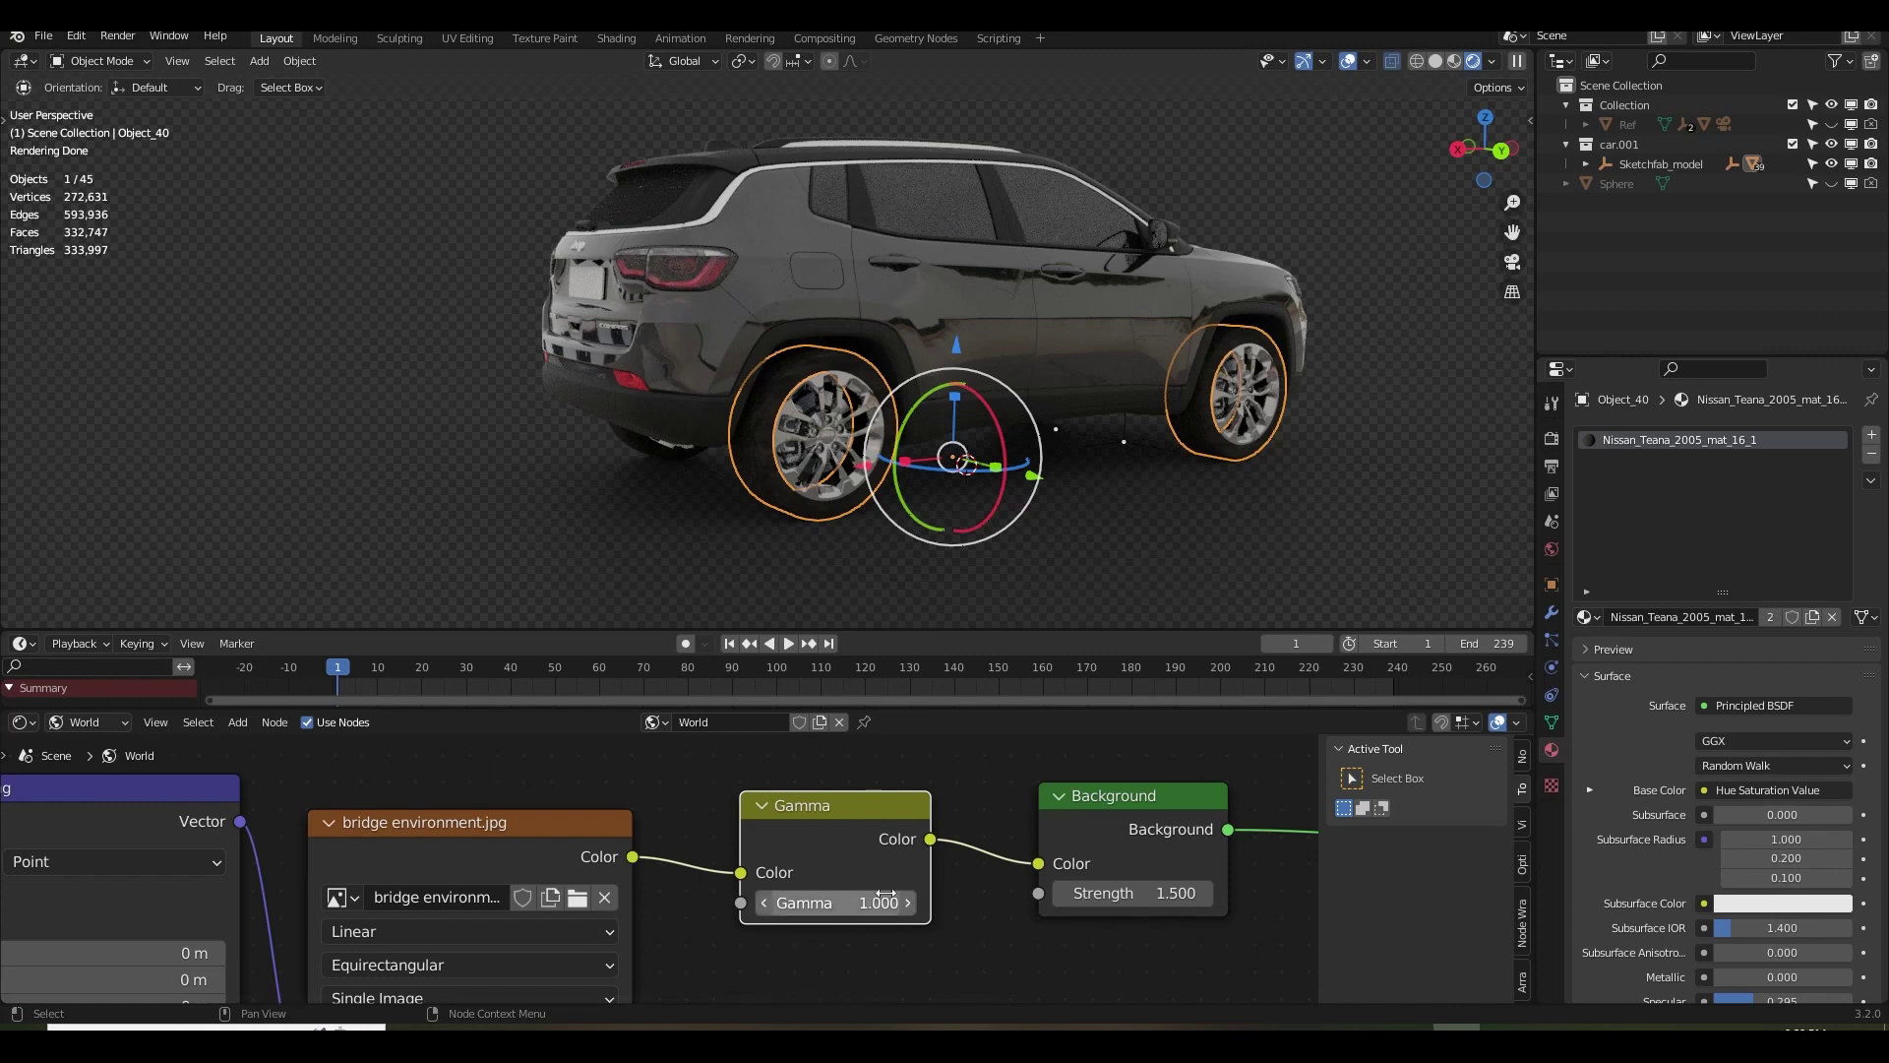
Look through the camera at frame 124, try a World Gamma of 2 on the car's lighting, and reset it to default.
click(1512, 263)
click(883, 675)
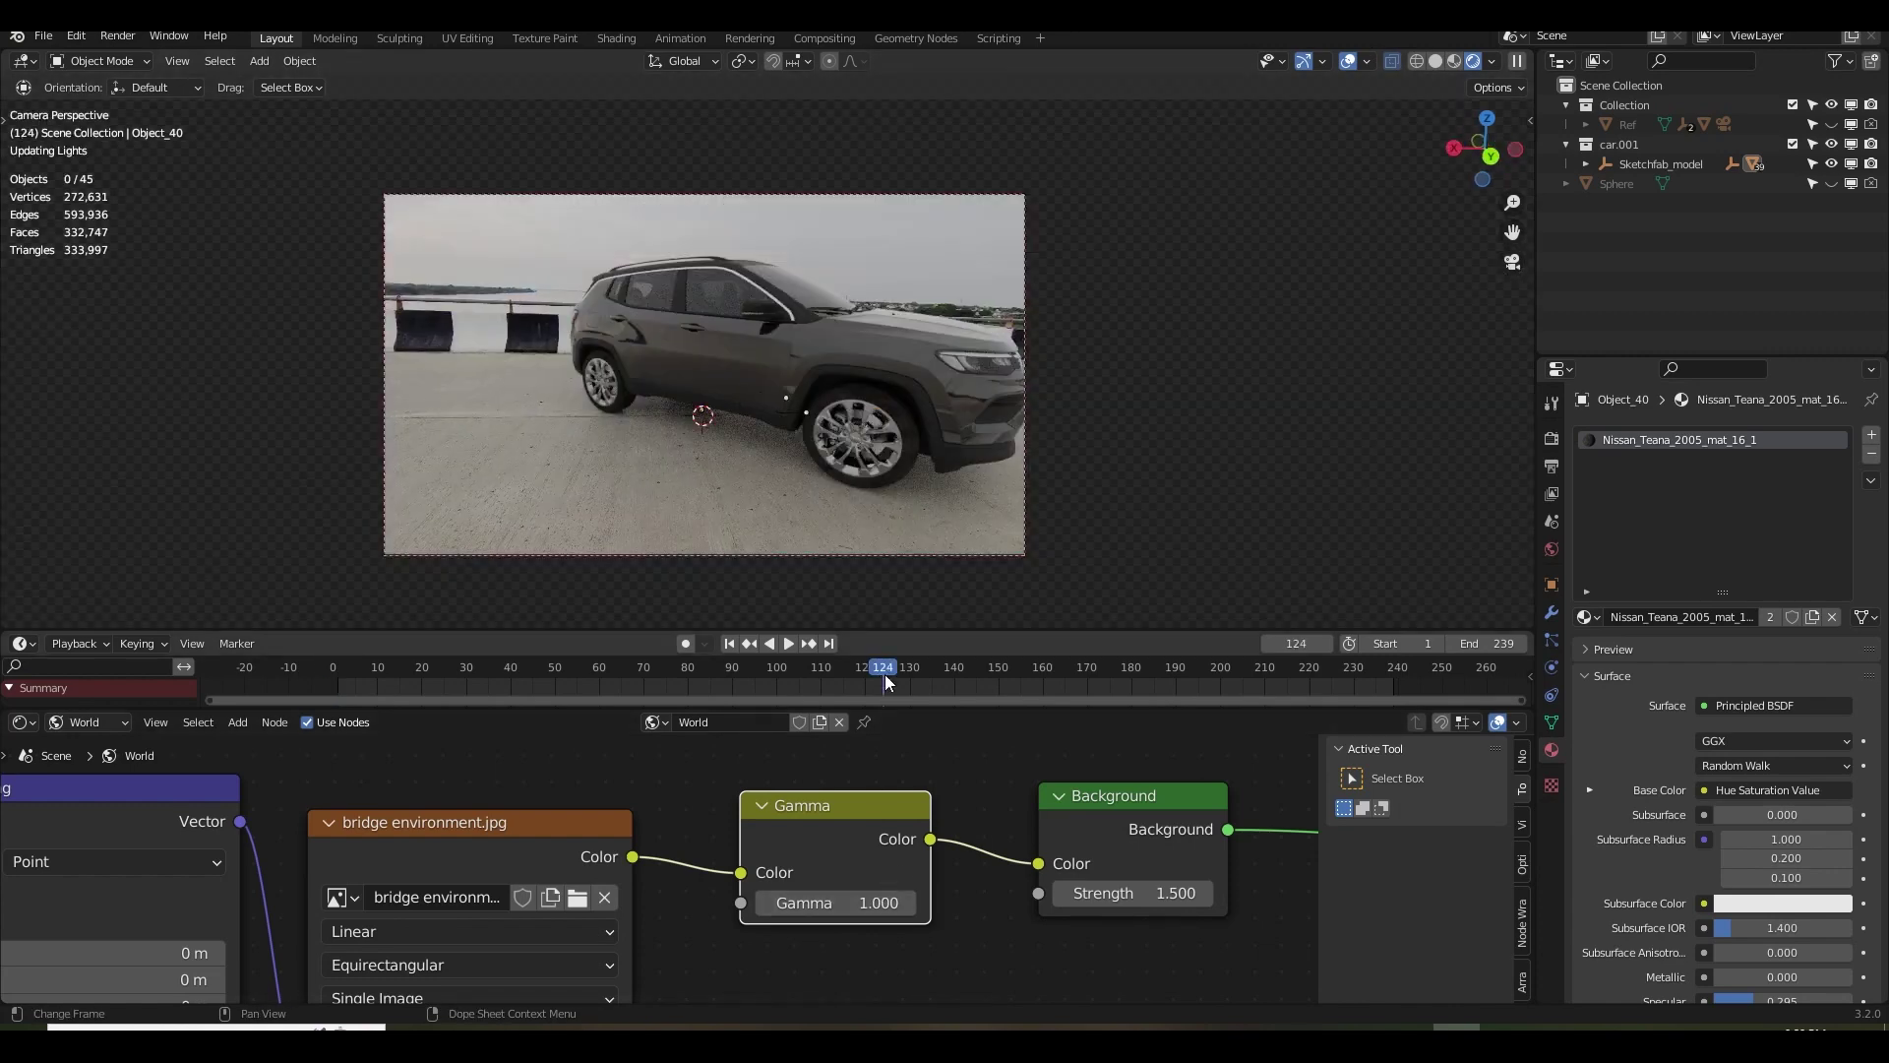
click(834, 902)
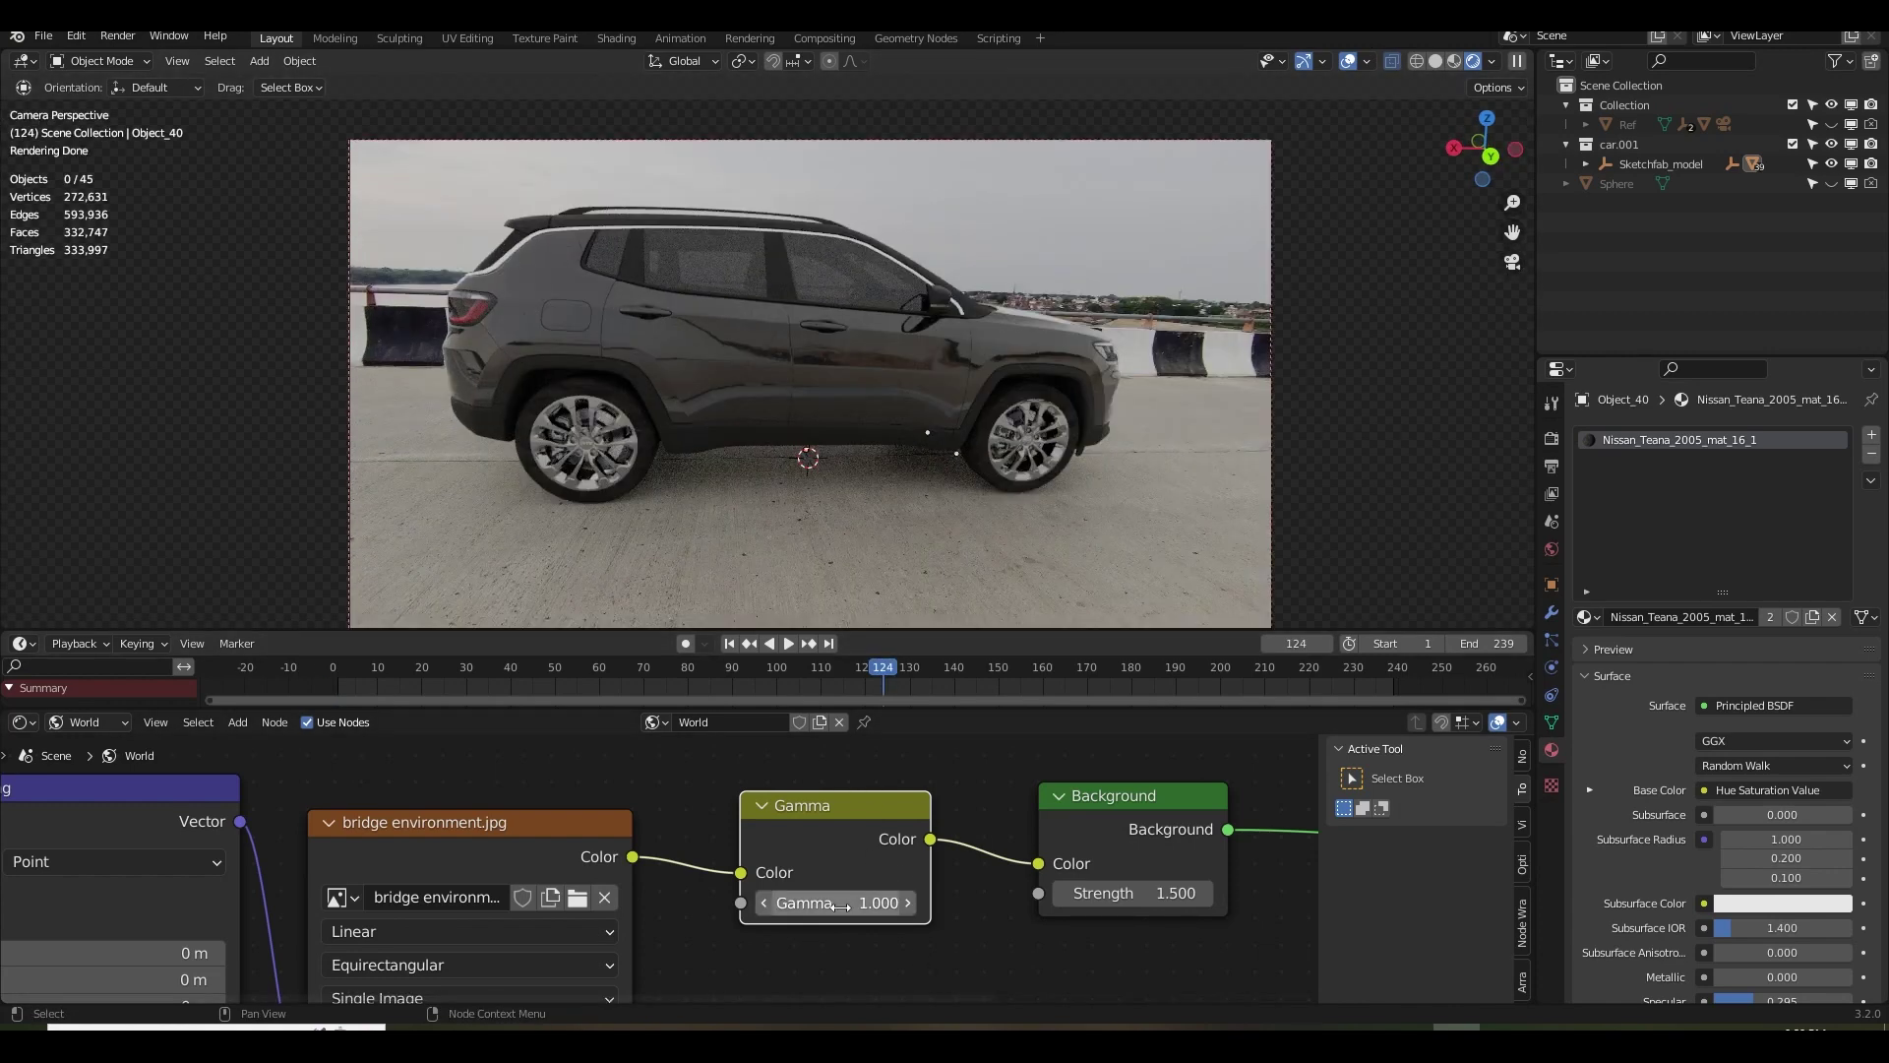
text(2)
key(Return)
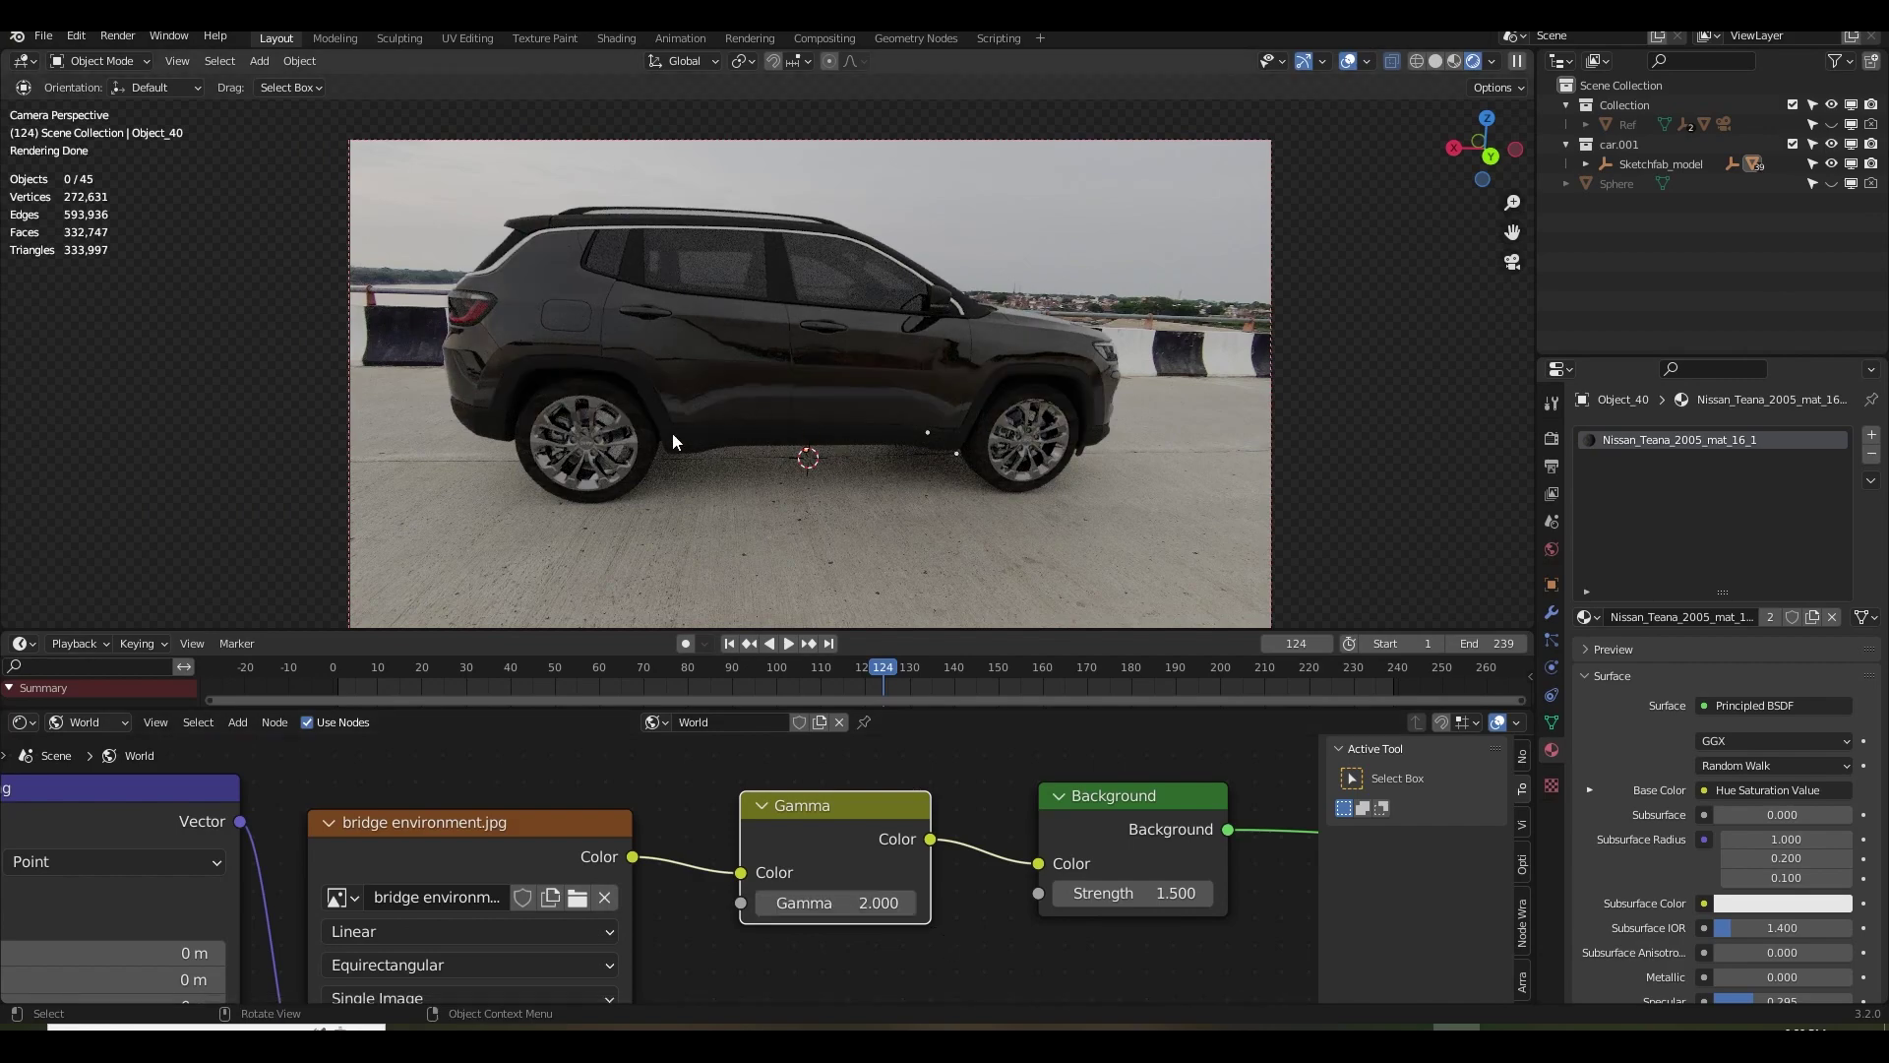
key(BackSpace)
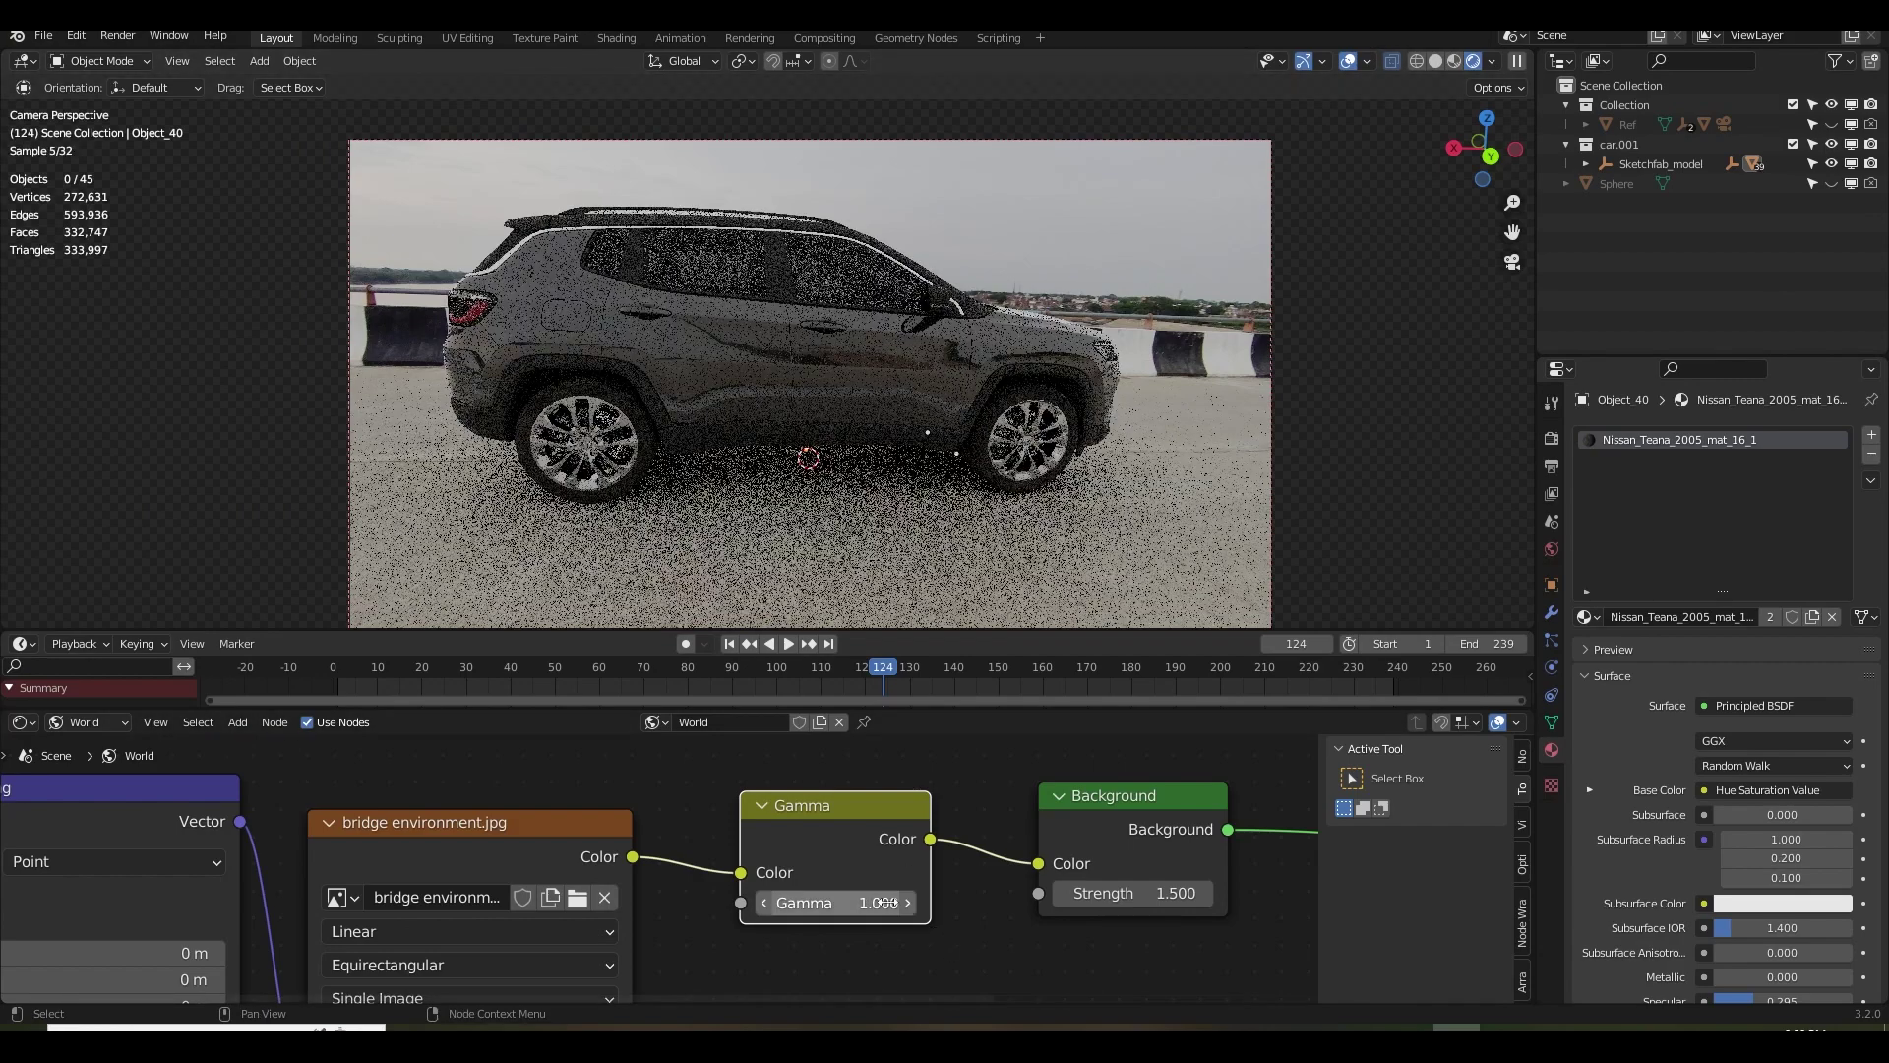
Try a Gamma of 1.3 on the bridge environment and restore it to 1.
click(834, 908)
text(1.3)
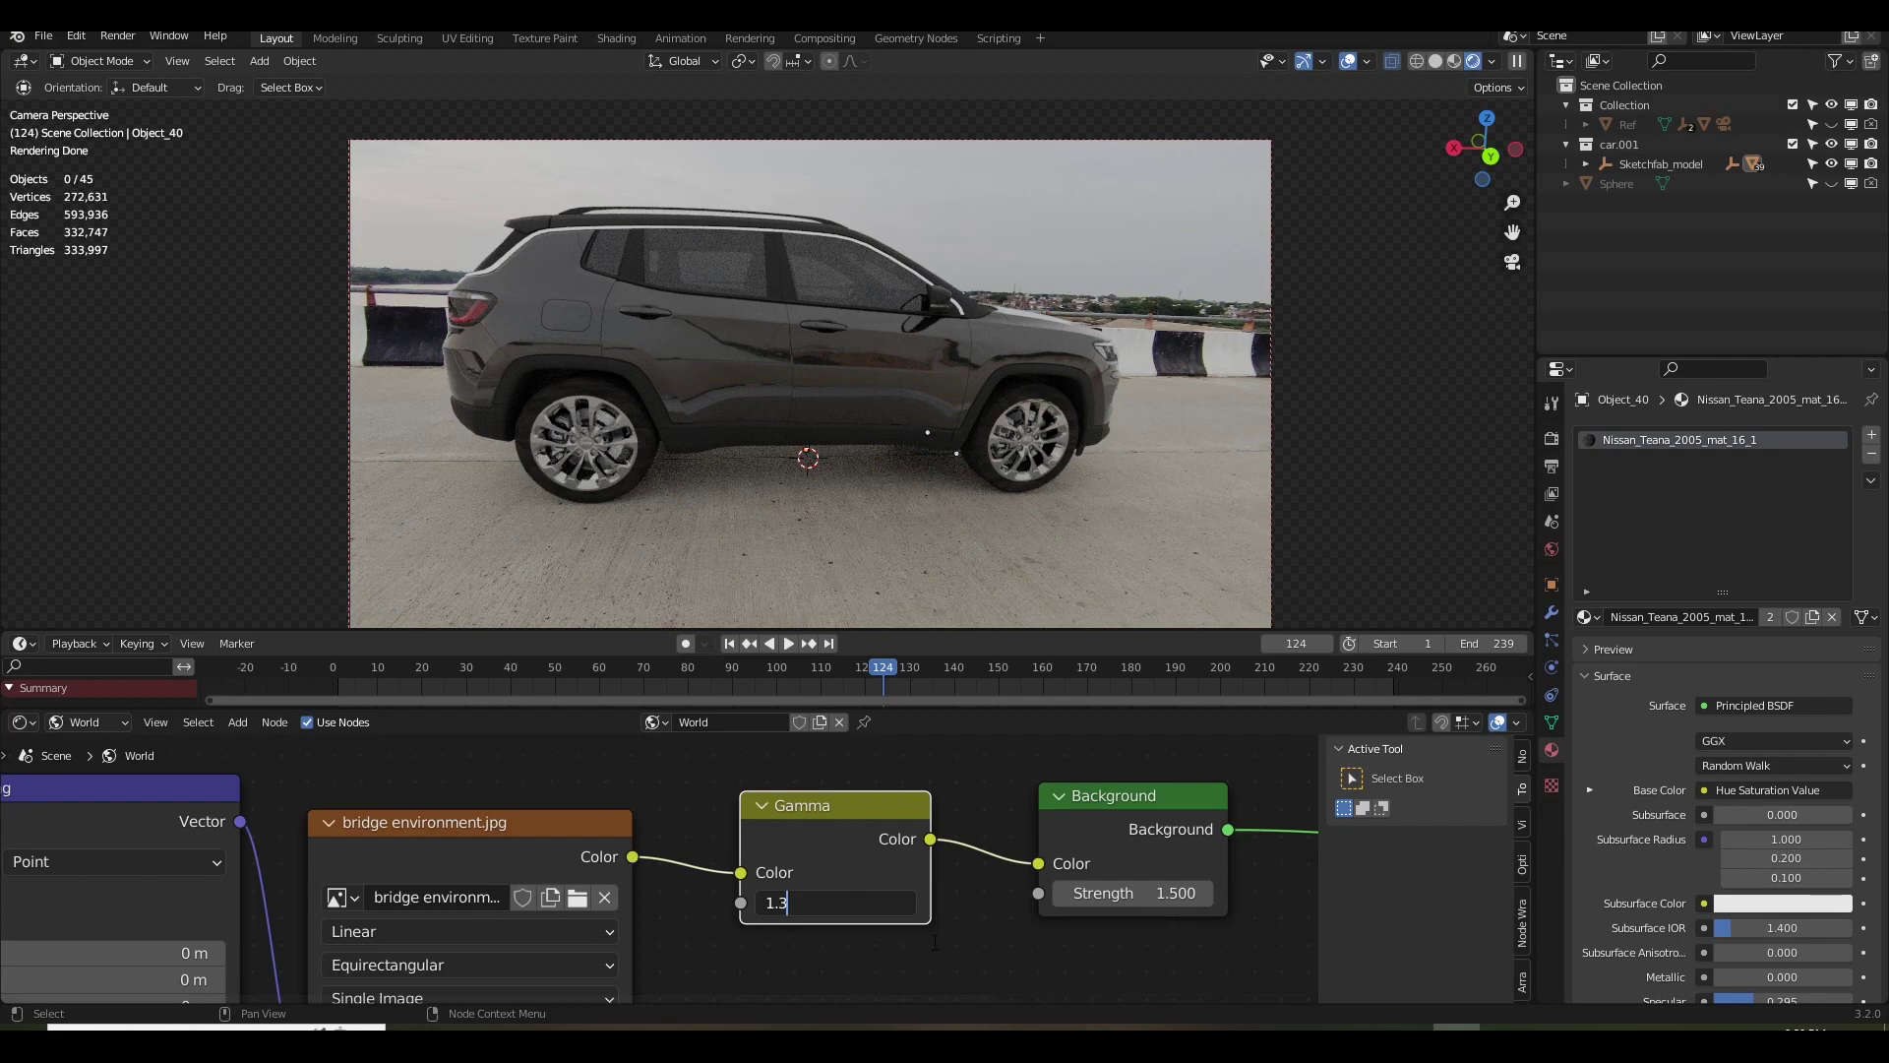
key(Return)
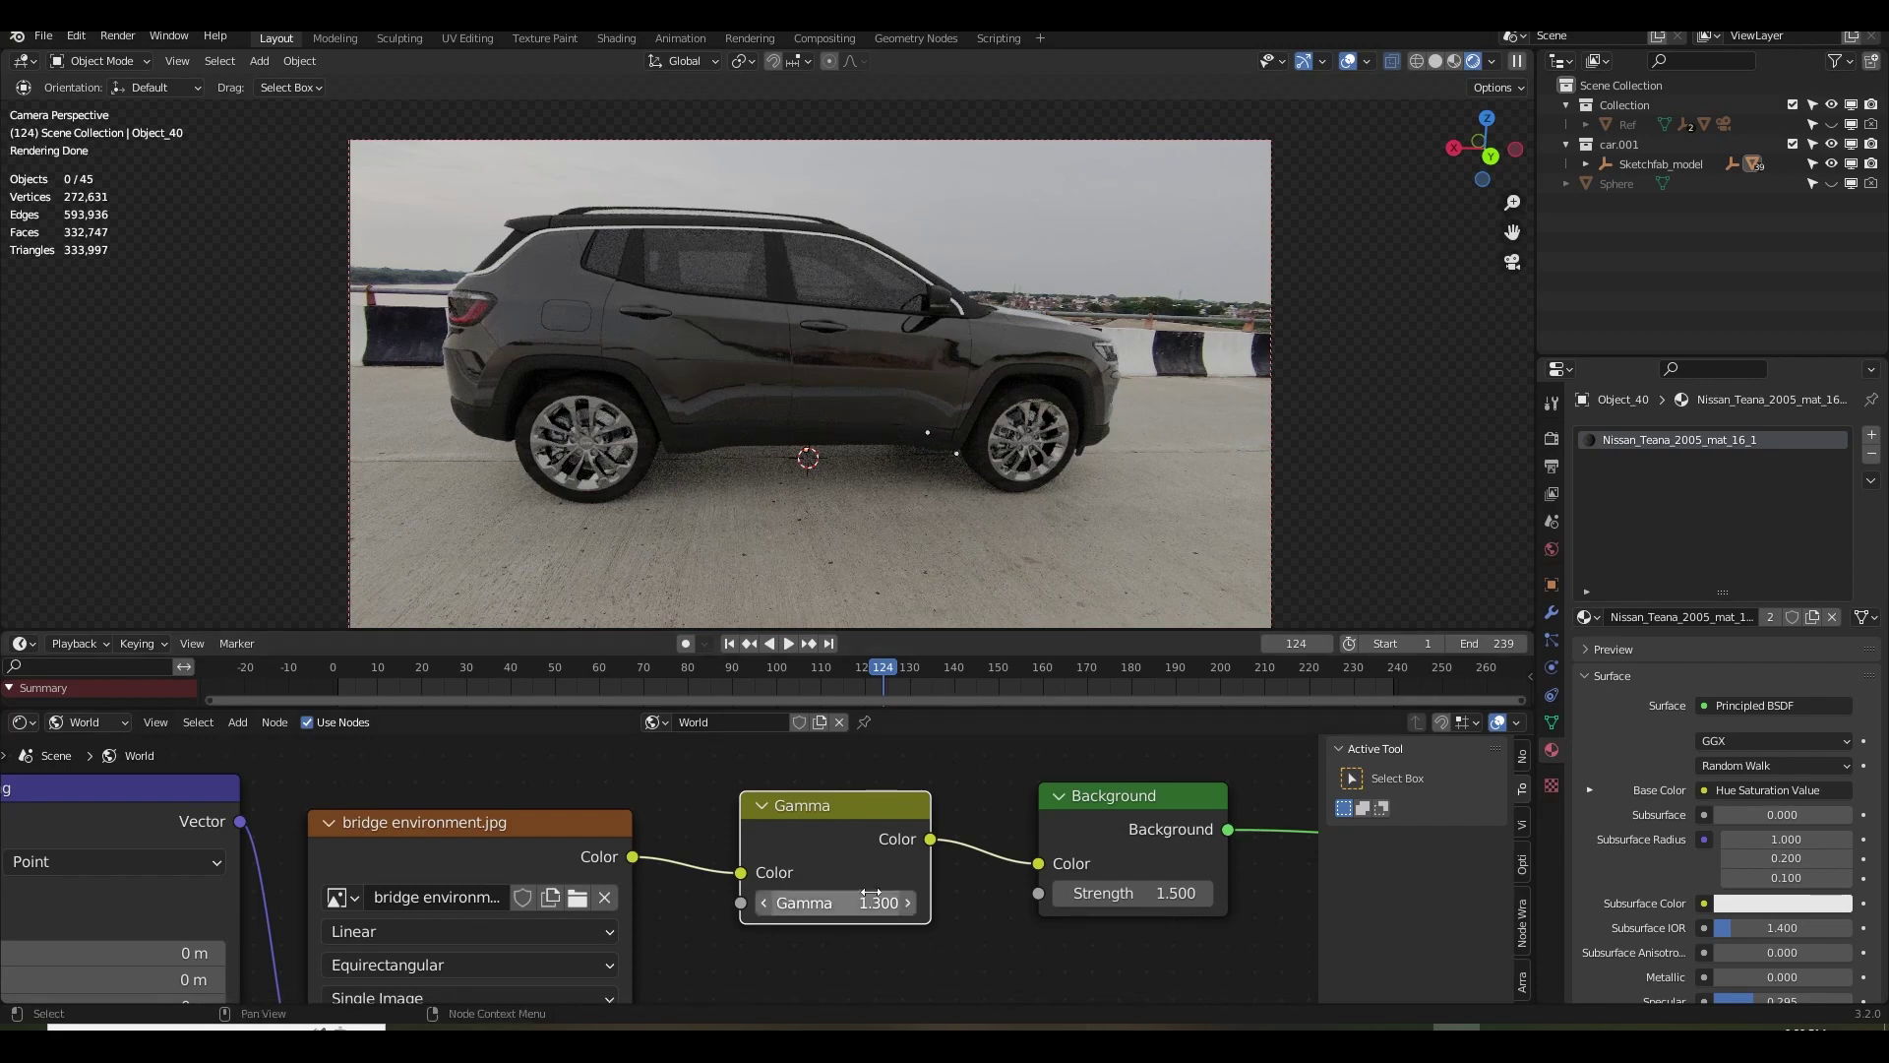
click(871, 902)
text(1)
key(Return)
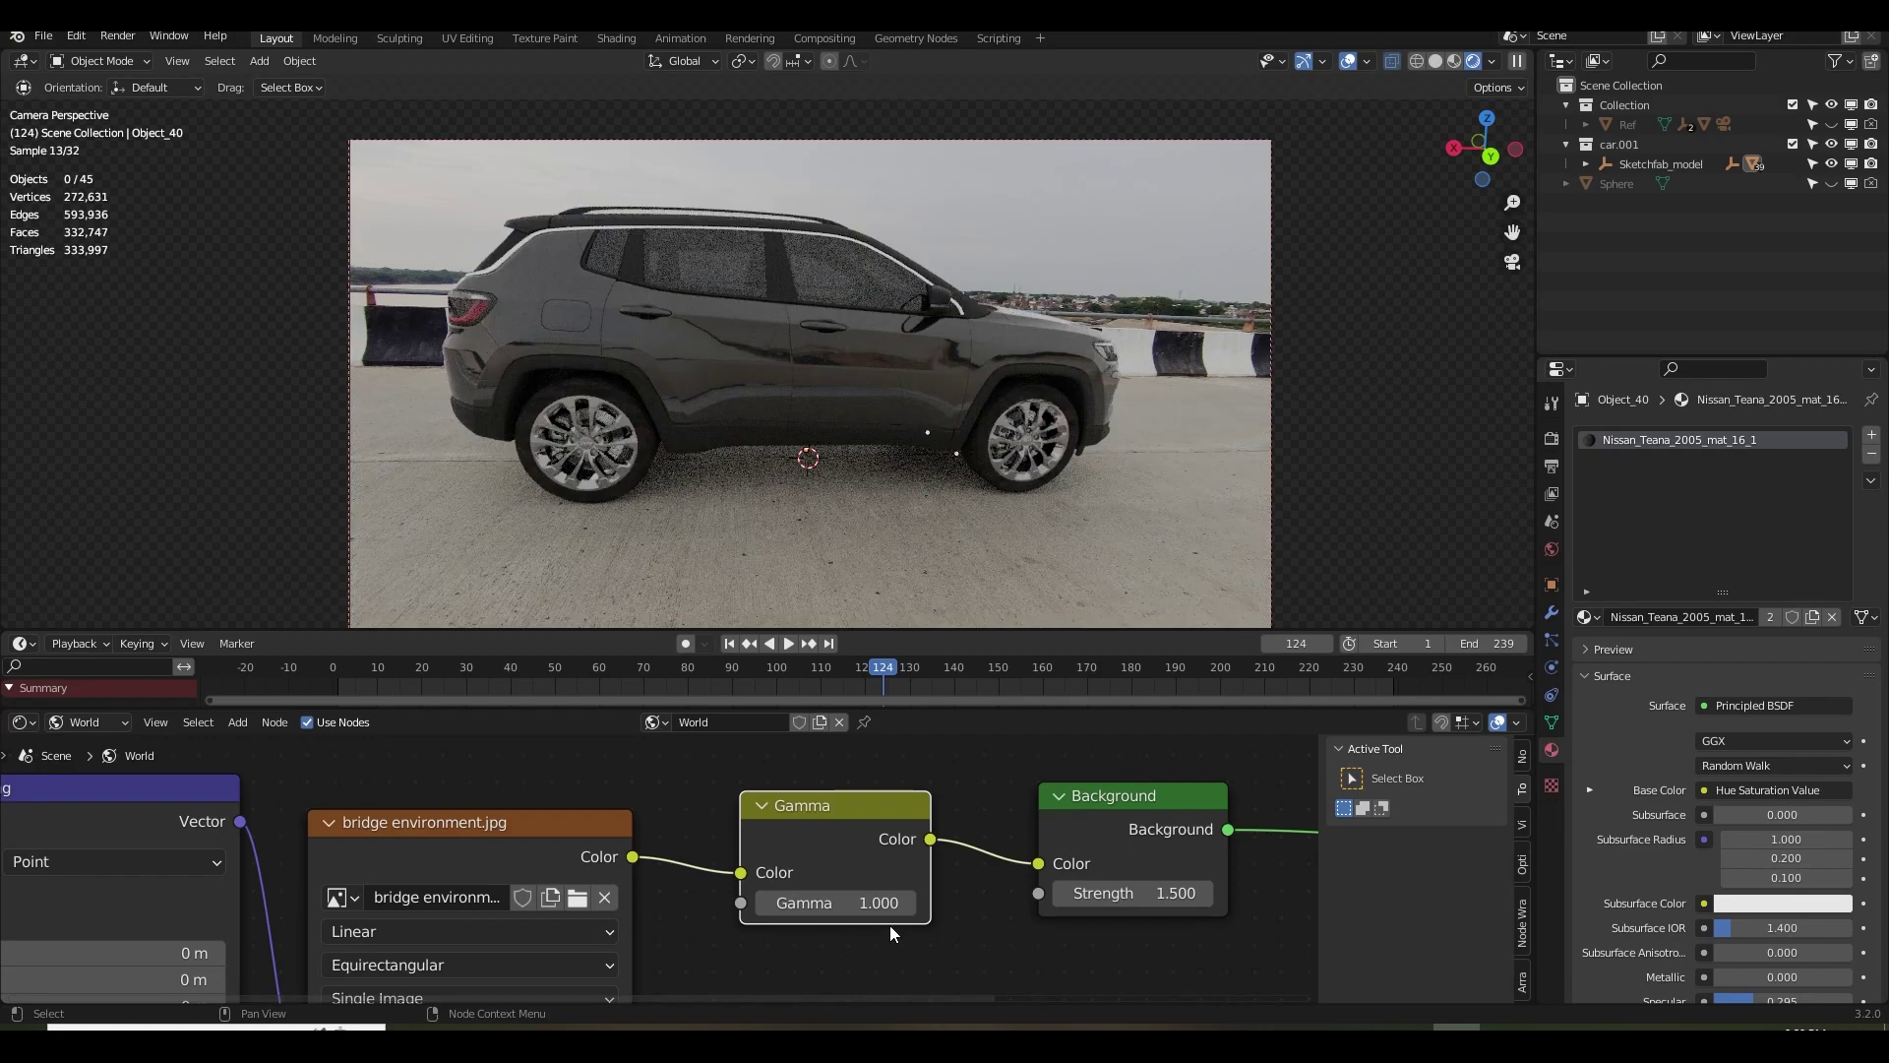
key(Home)
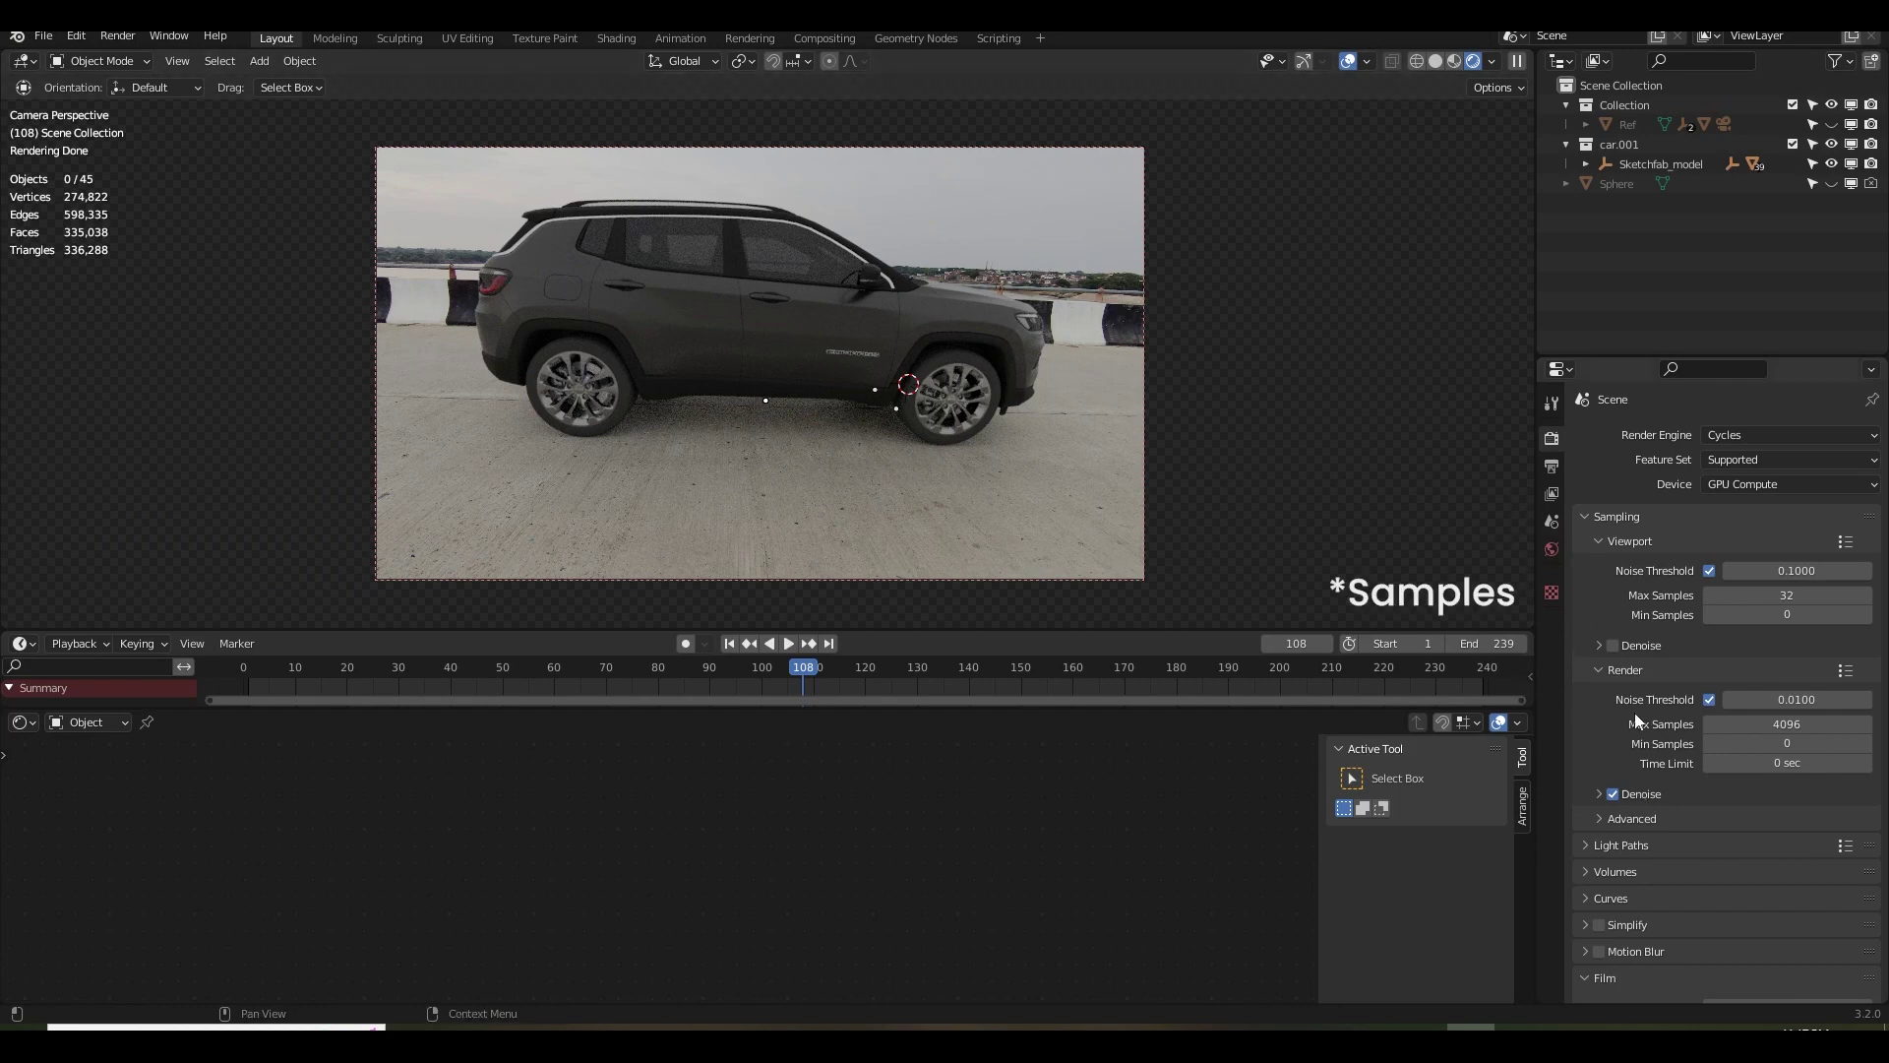
Set the maximum samples for the final Cycles render to 256.
click(1776, 725)
text(256)
key(Return)
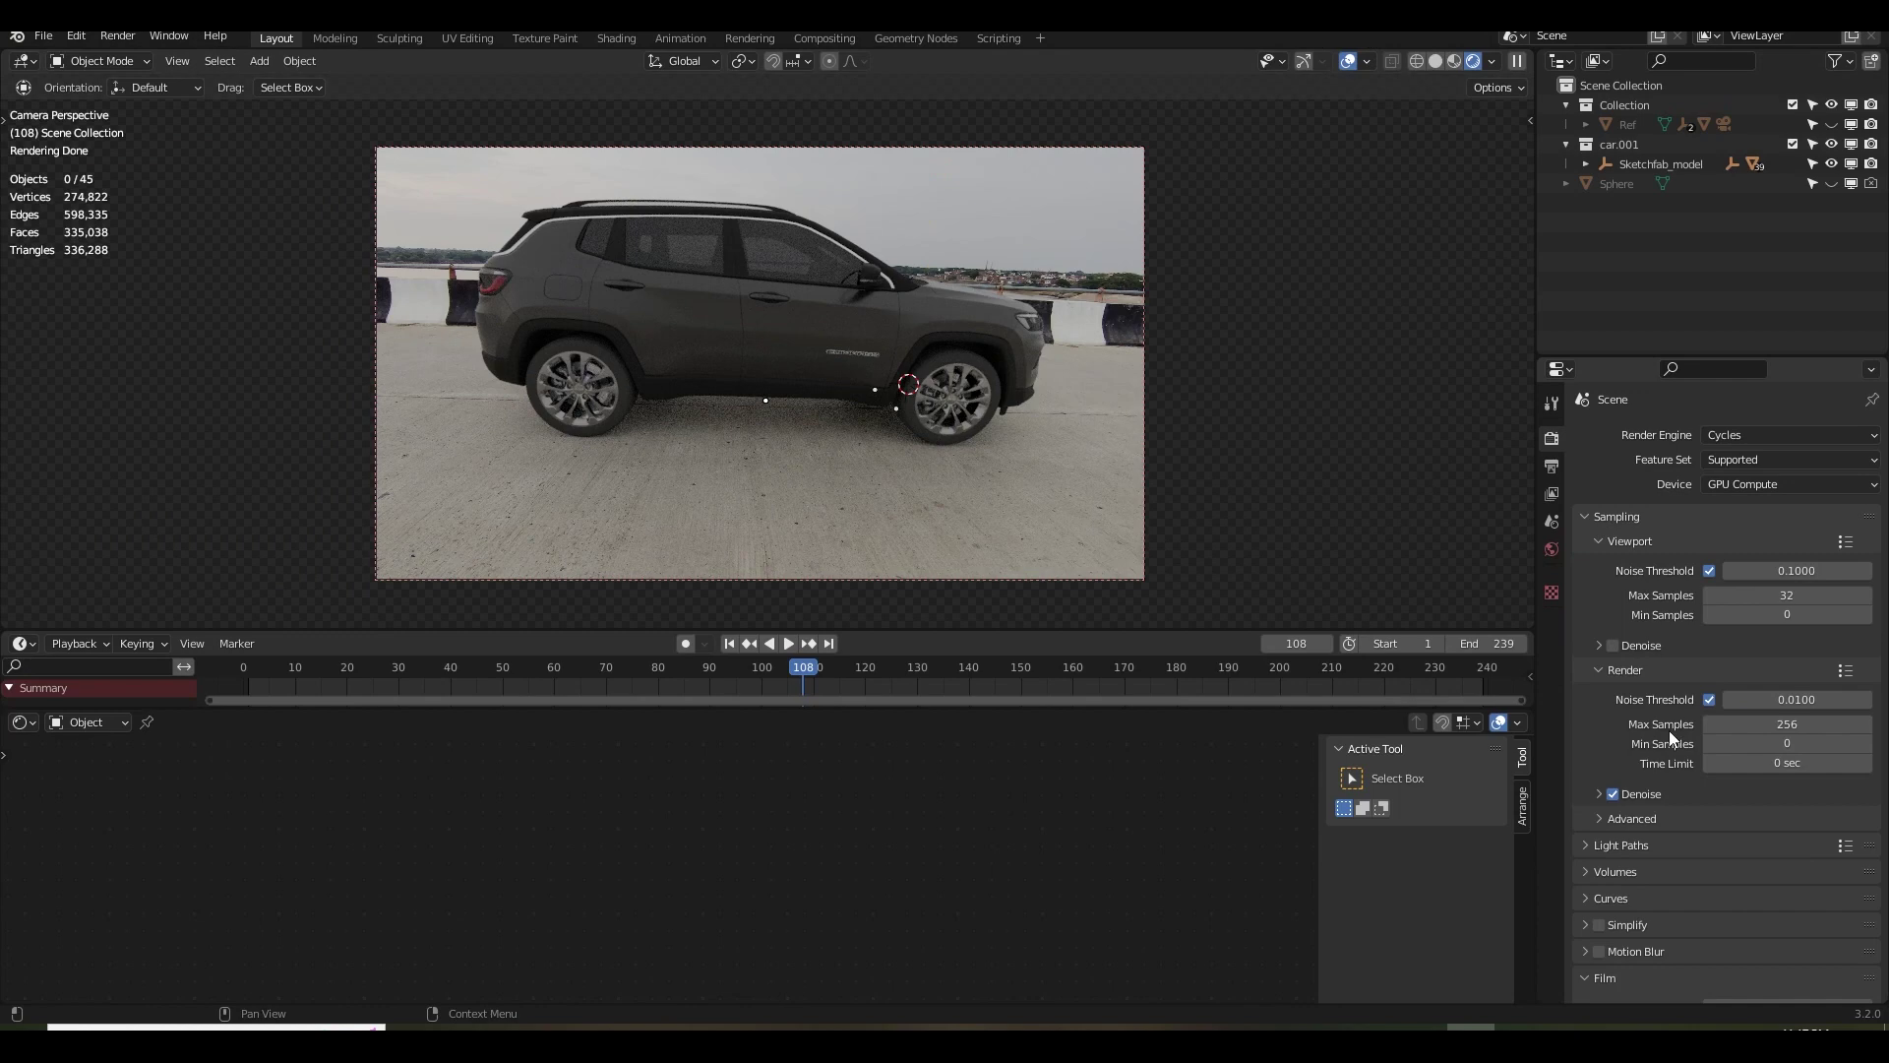
Set the render output path to G:\tracking footage\home test\car Render\1 with PNG as the file format.
click(1551, 466)
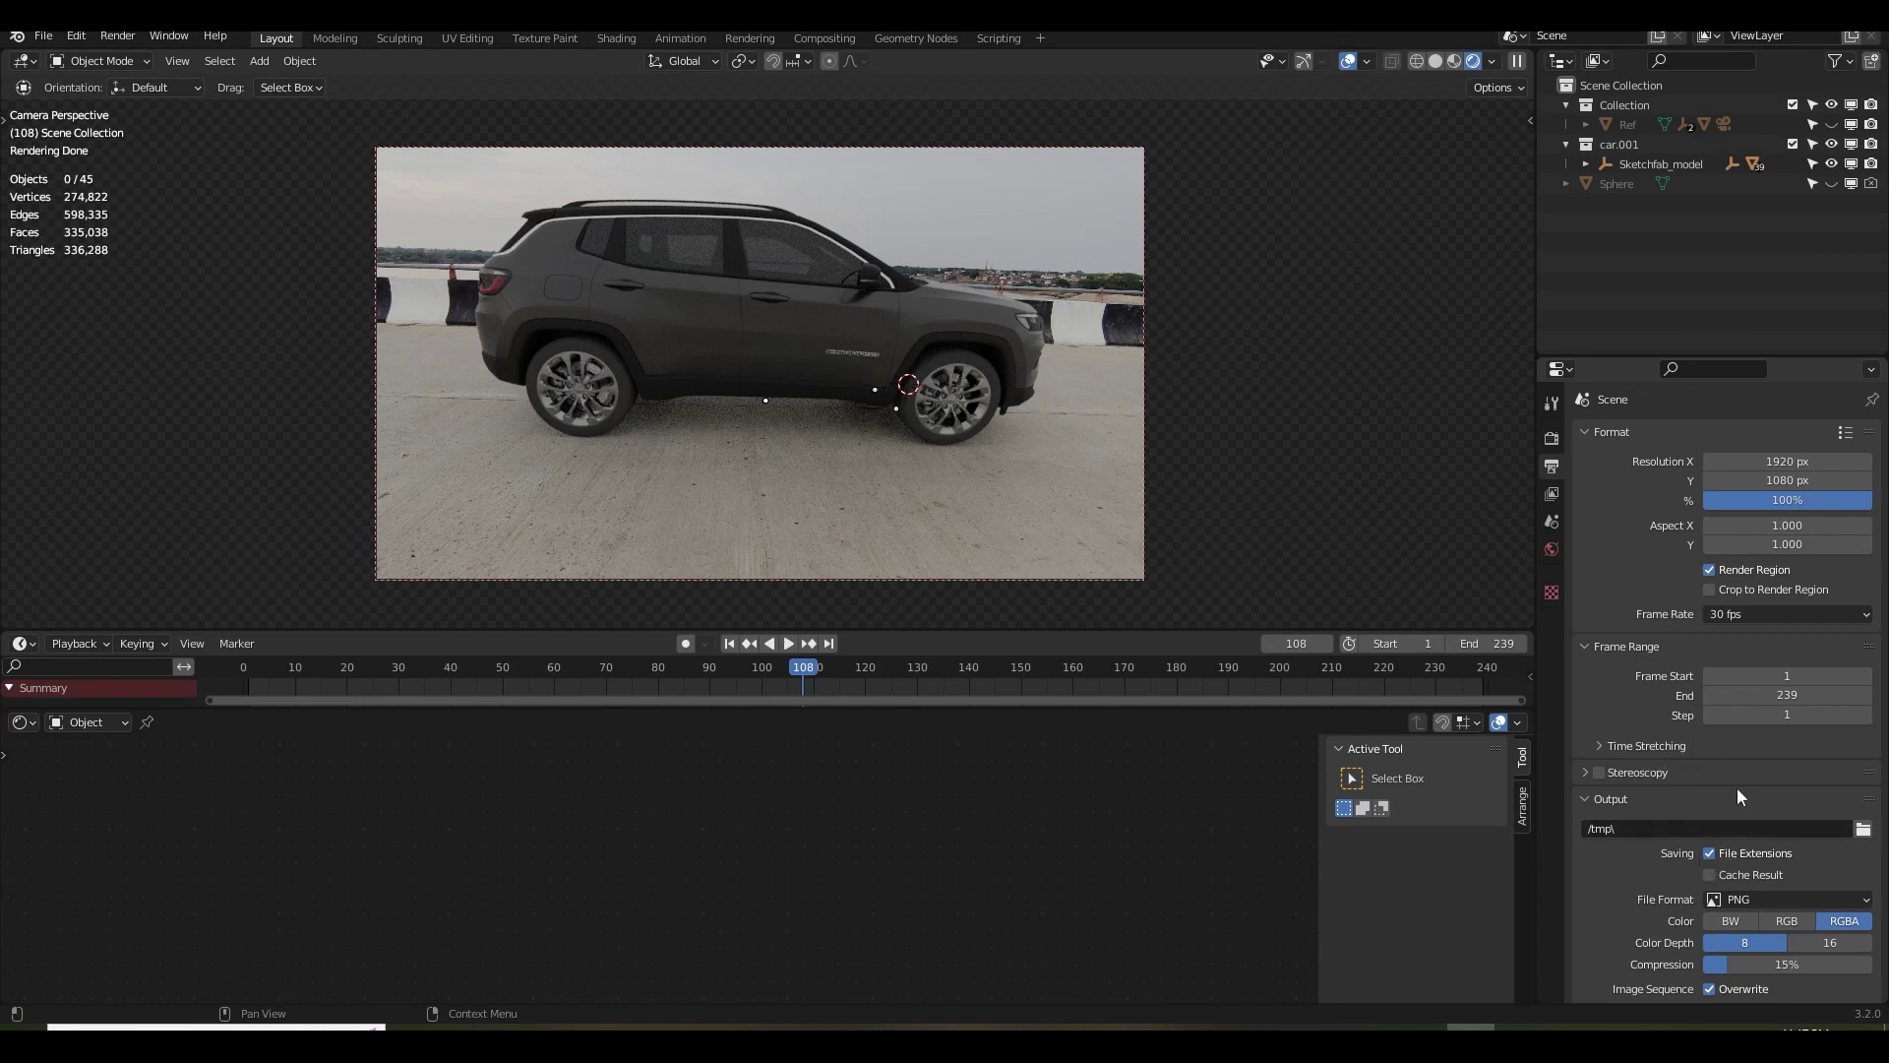
scroll(1738, 788, down, 3)
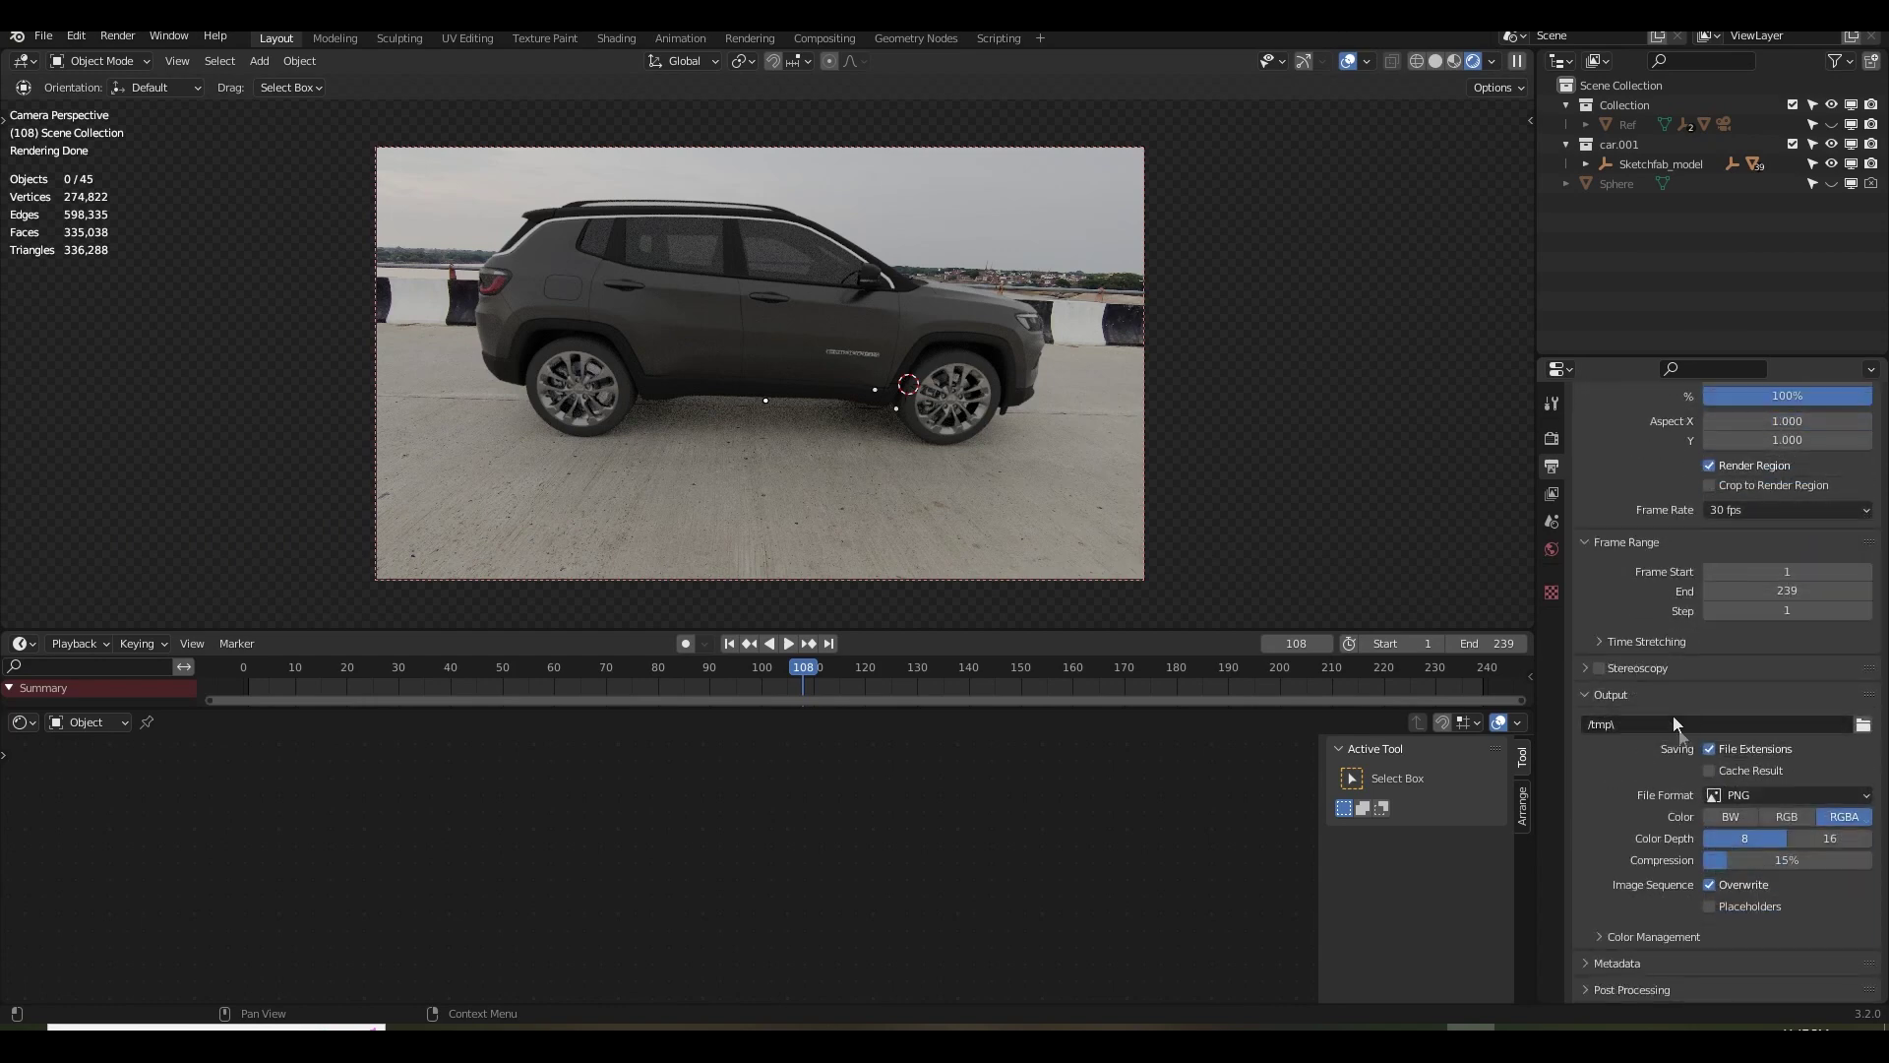
click(1863, 726)
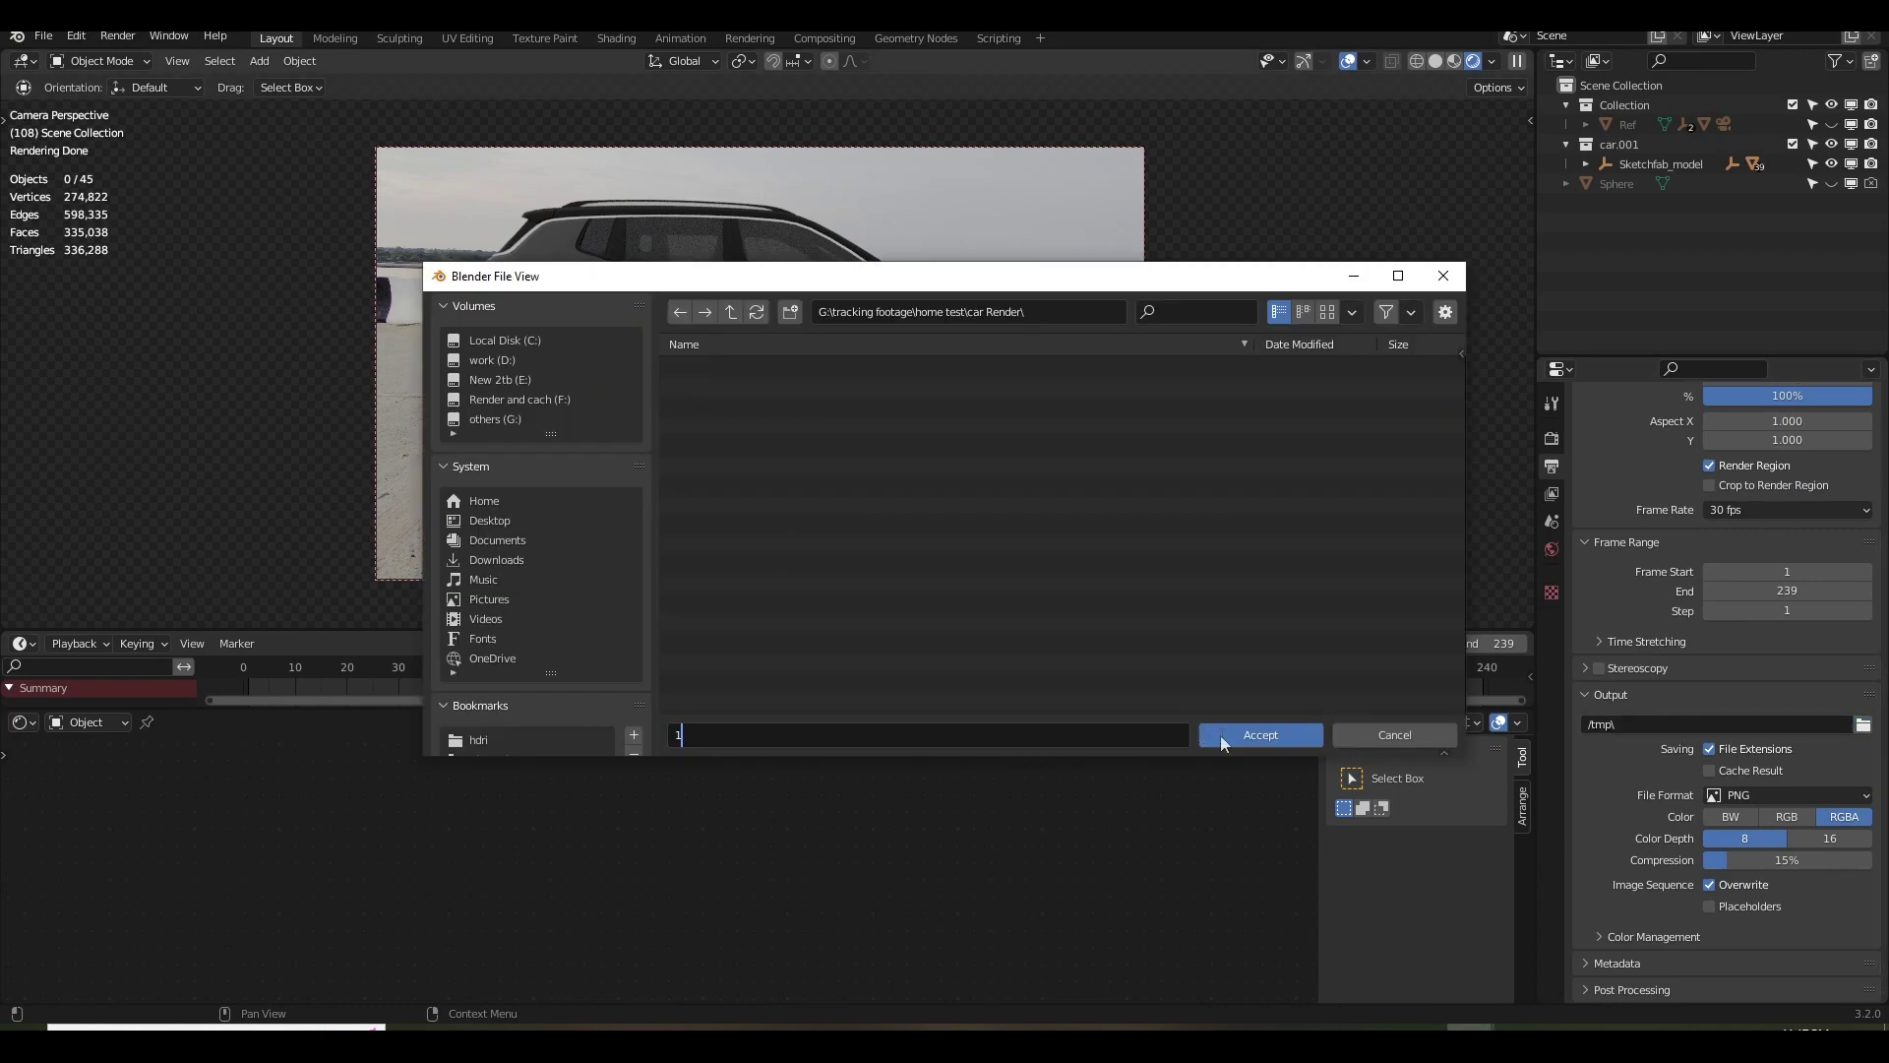
click(1228, 734)
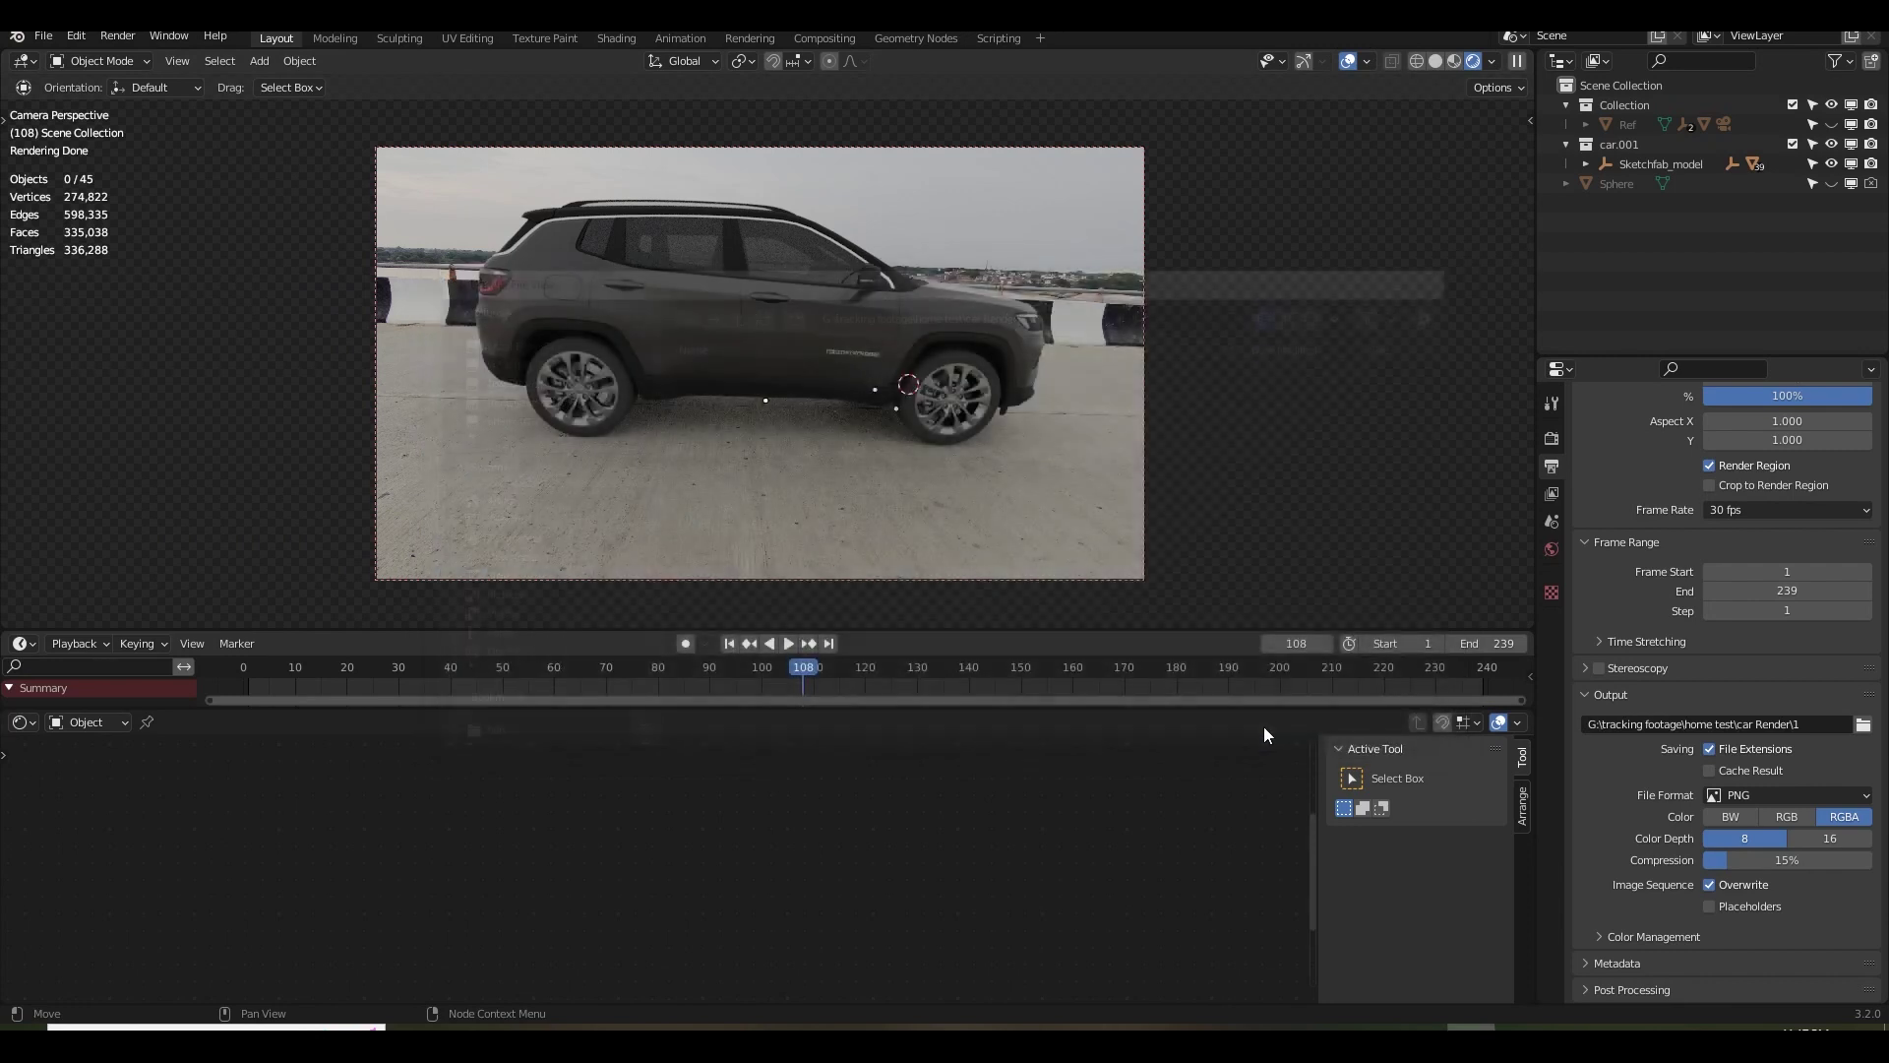
click(1757, 795)
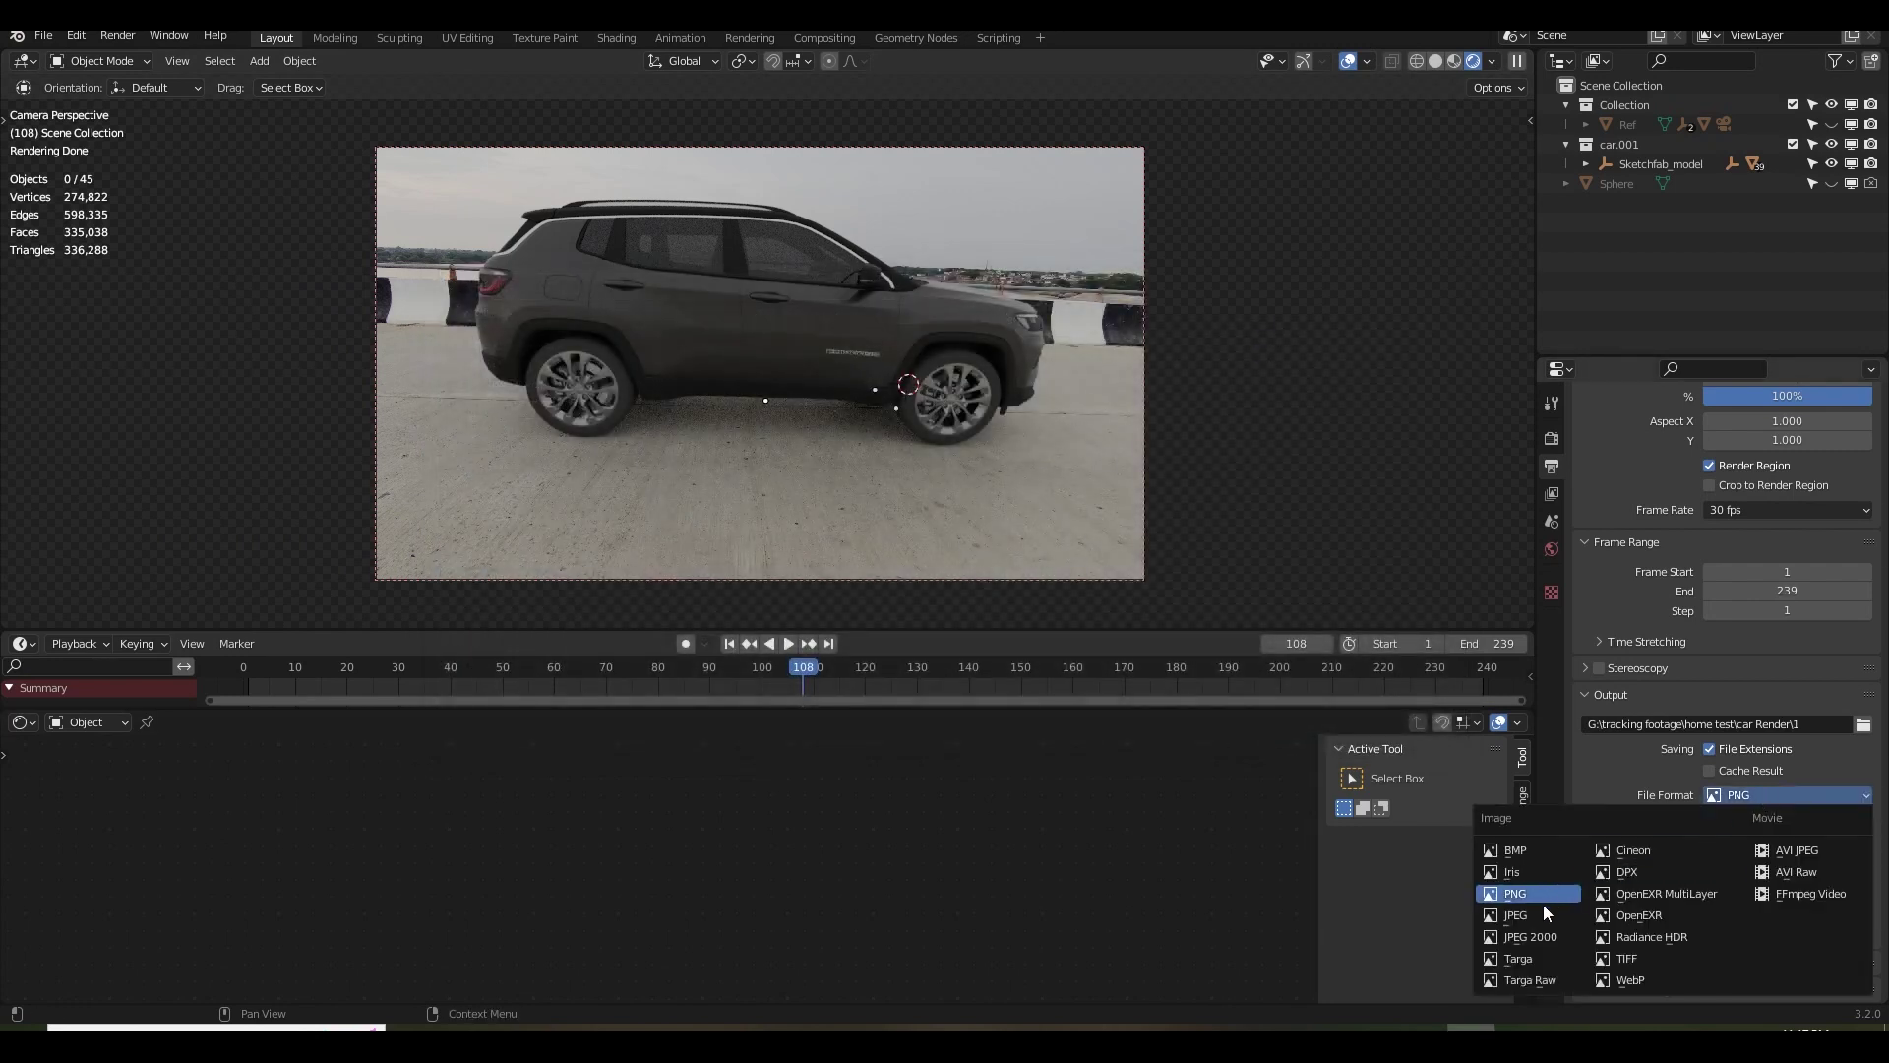
click(1510, 897)
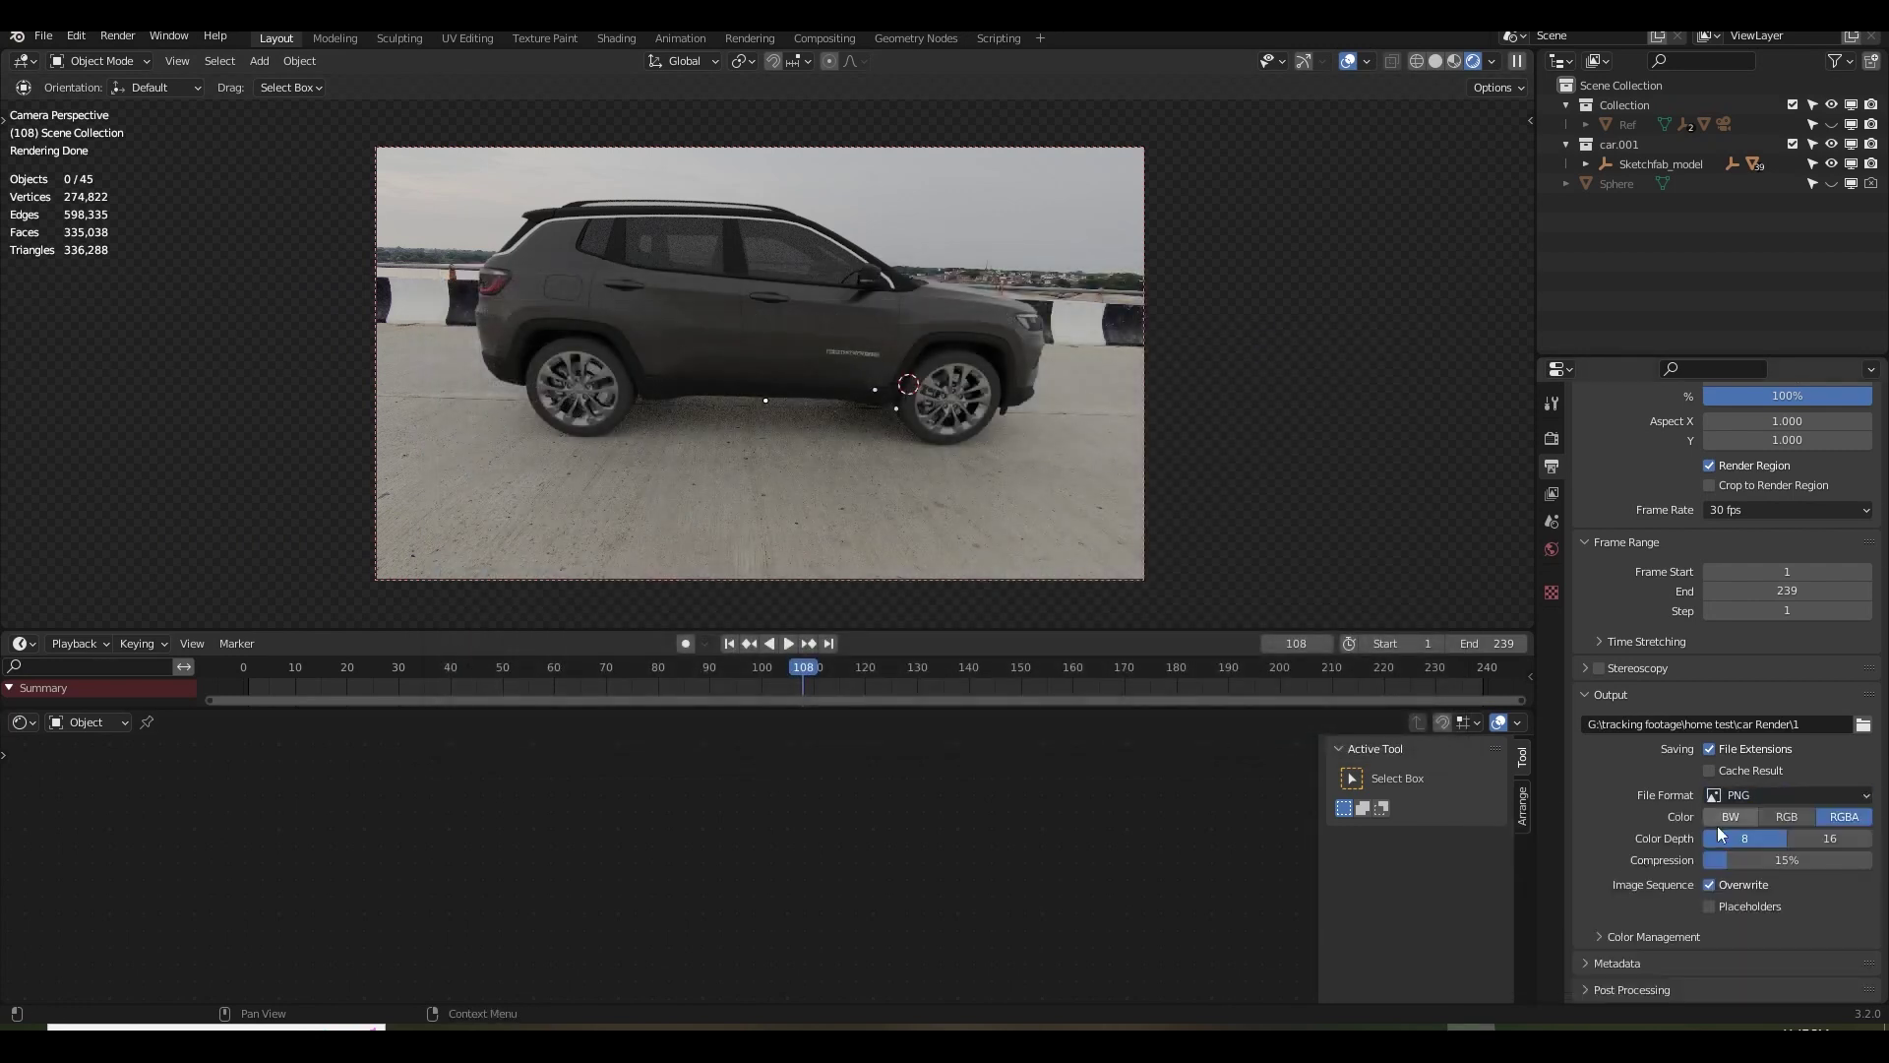
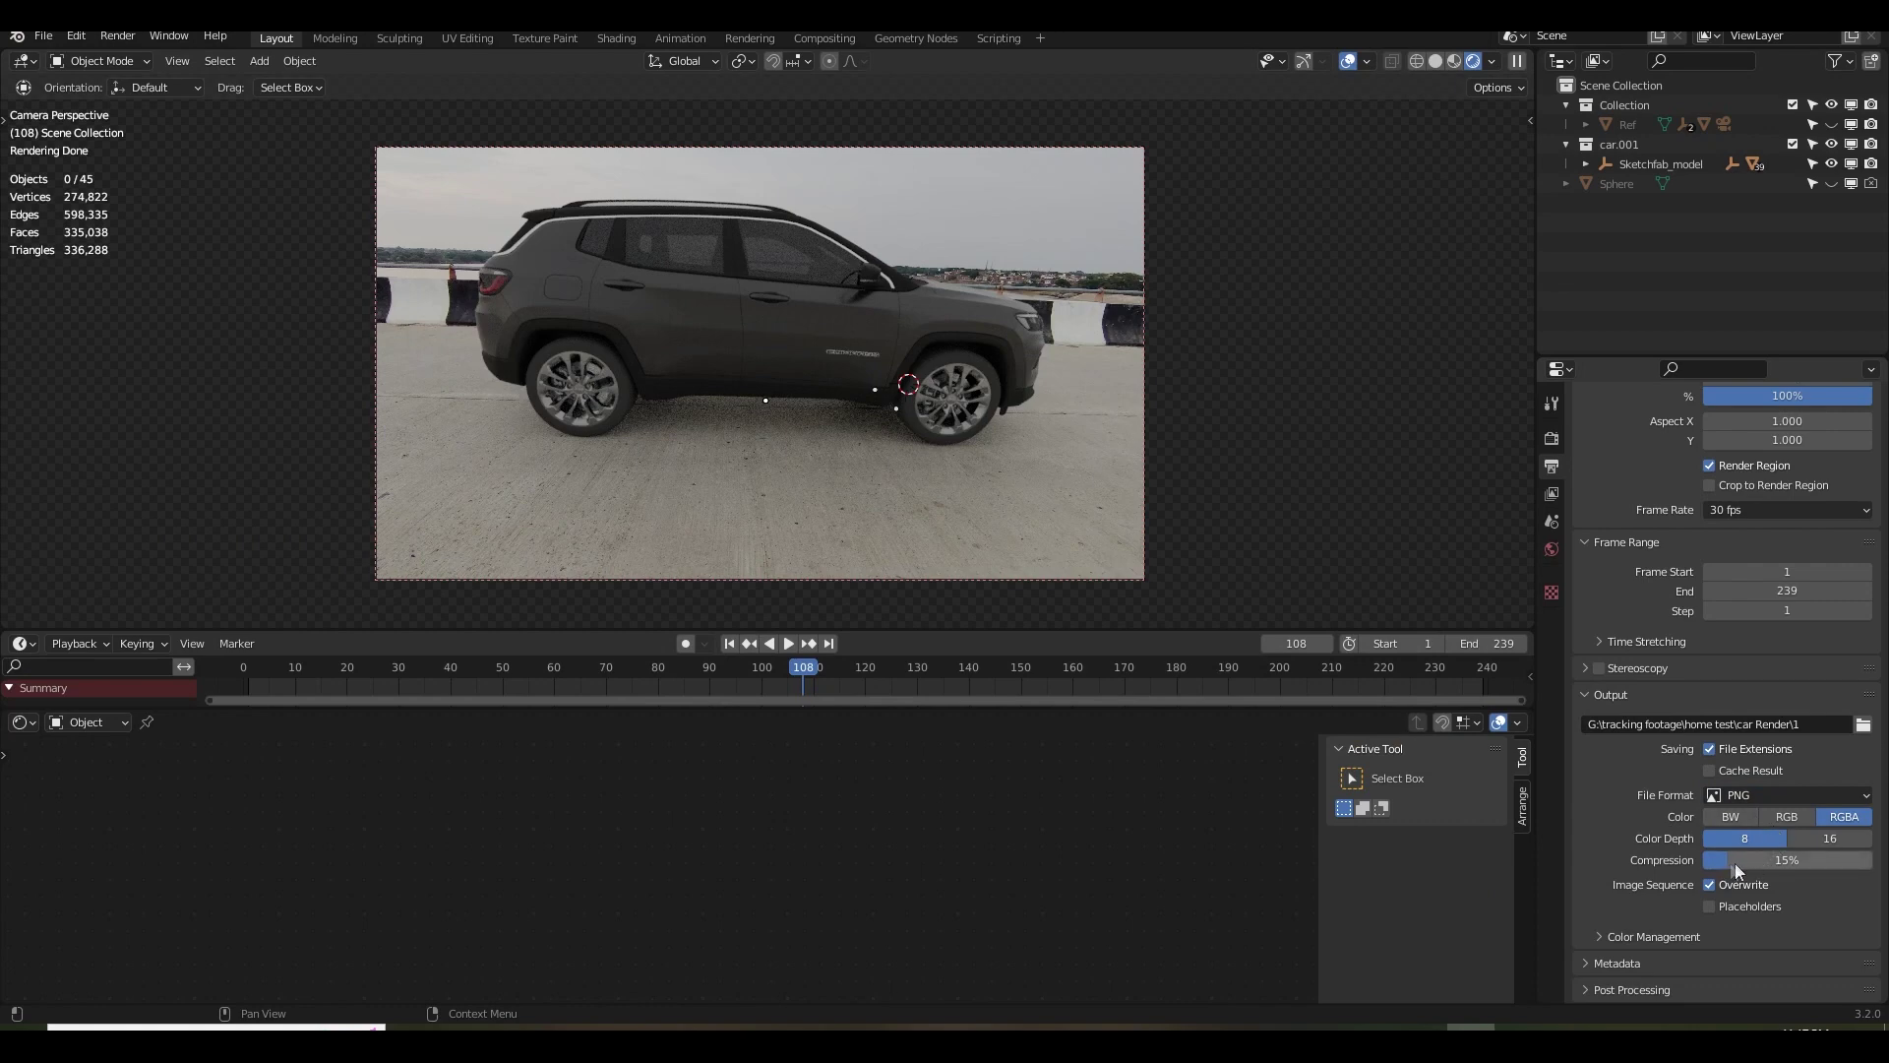
Check the Render Animation command and examine the Jeep from its rear side in rendered shading.
click(907, 346)
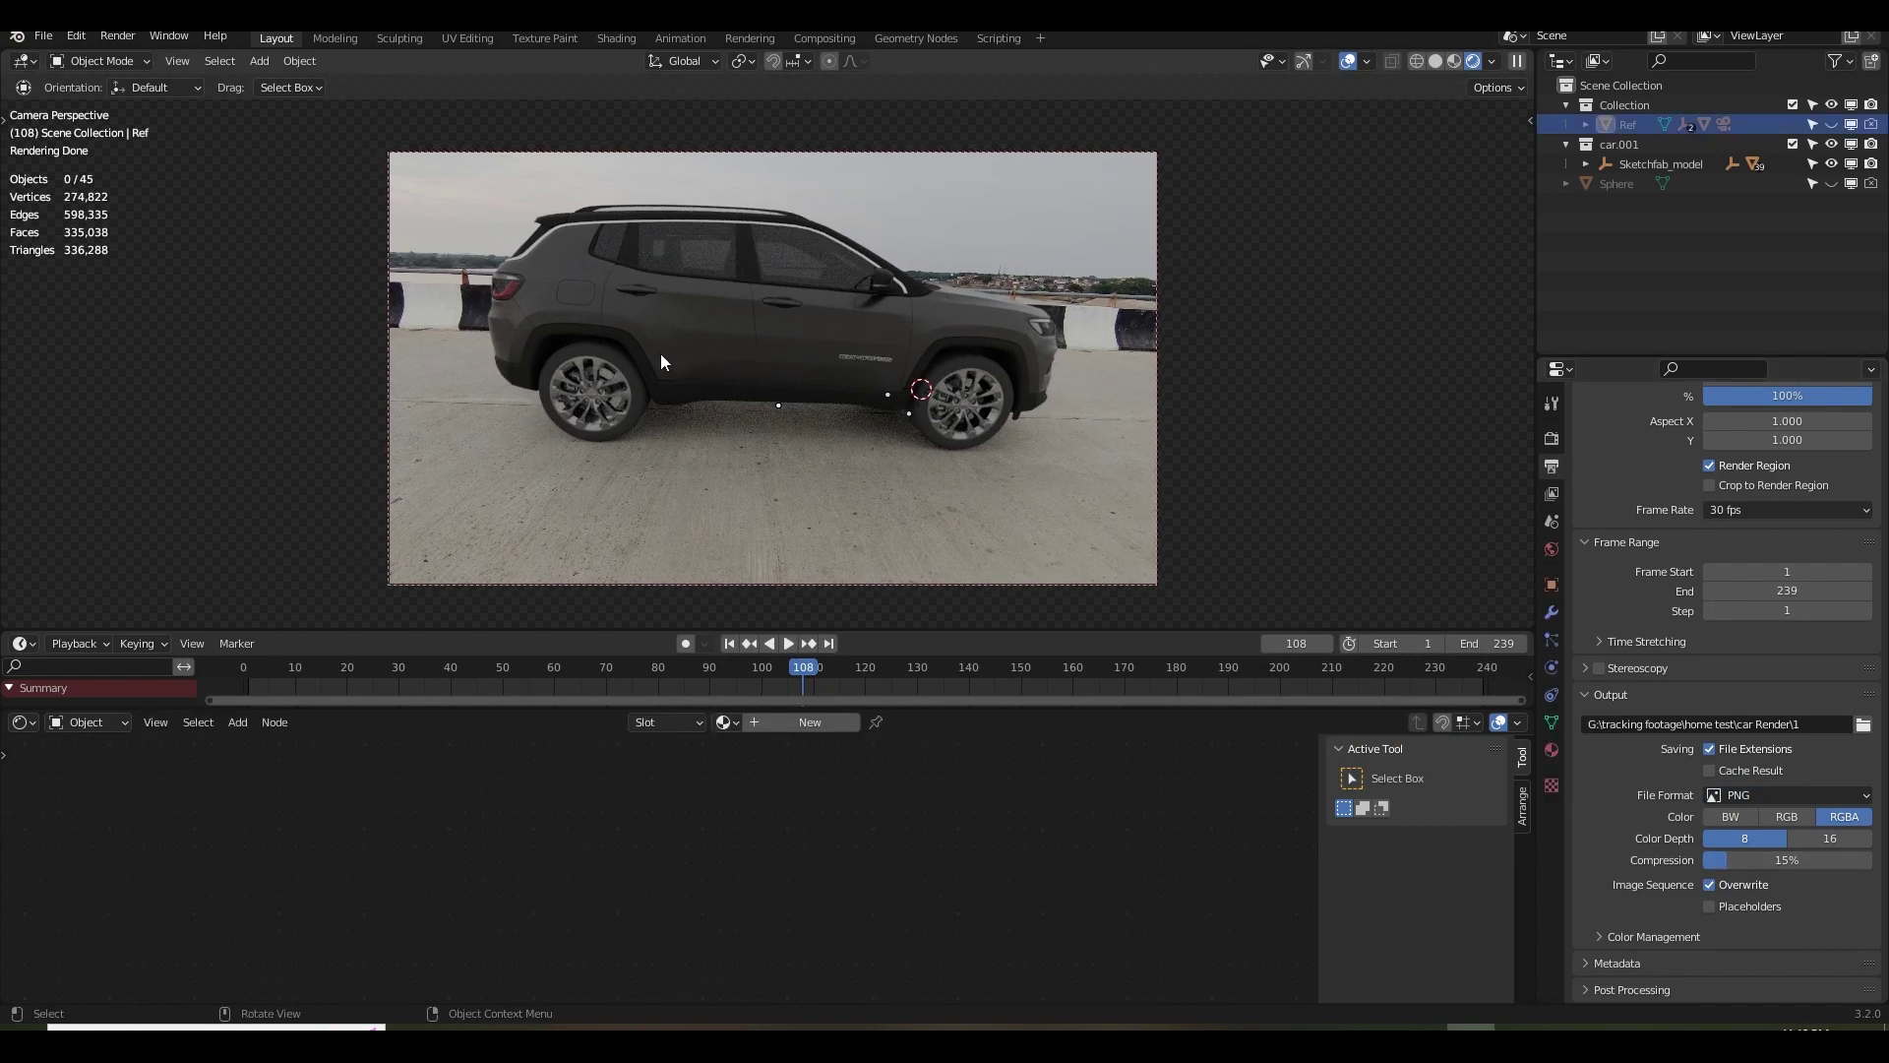
click(117, 35)
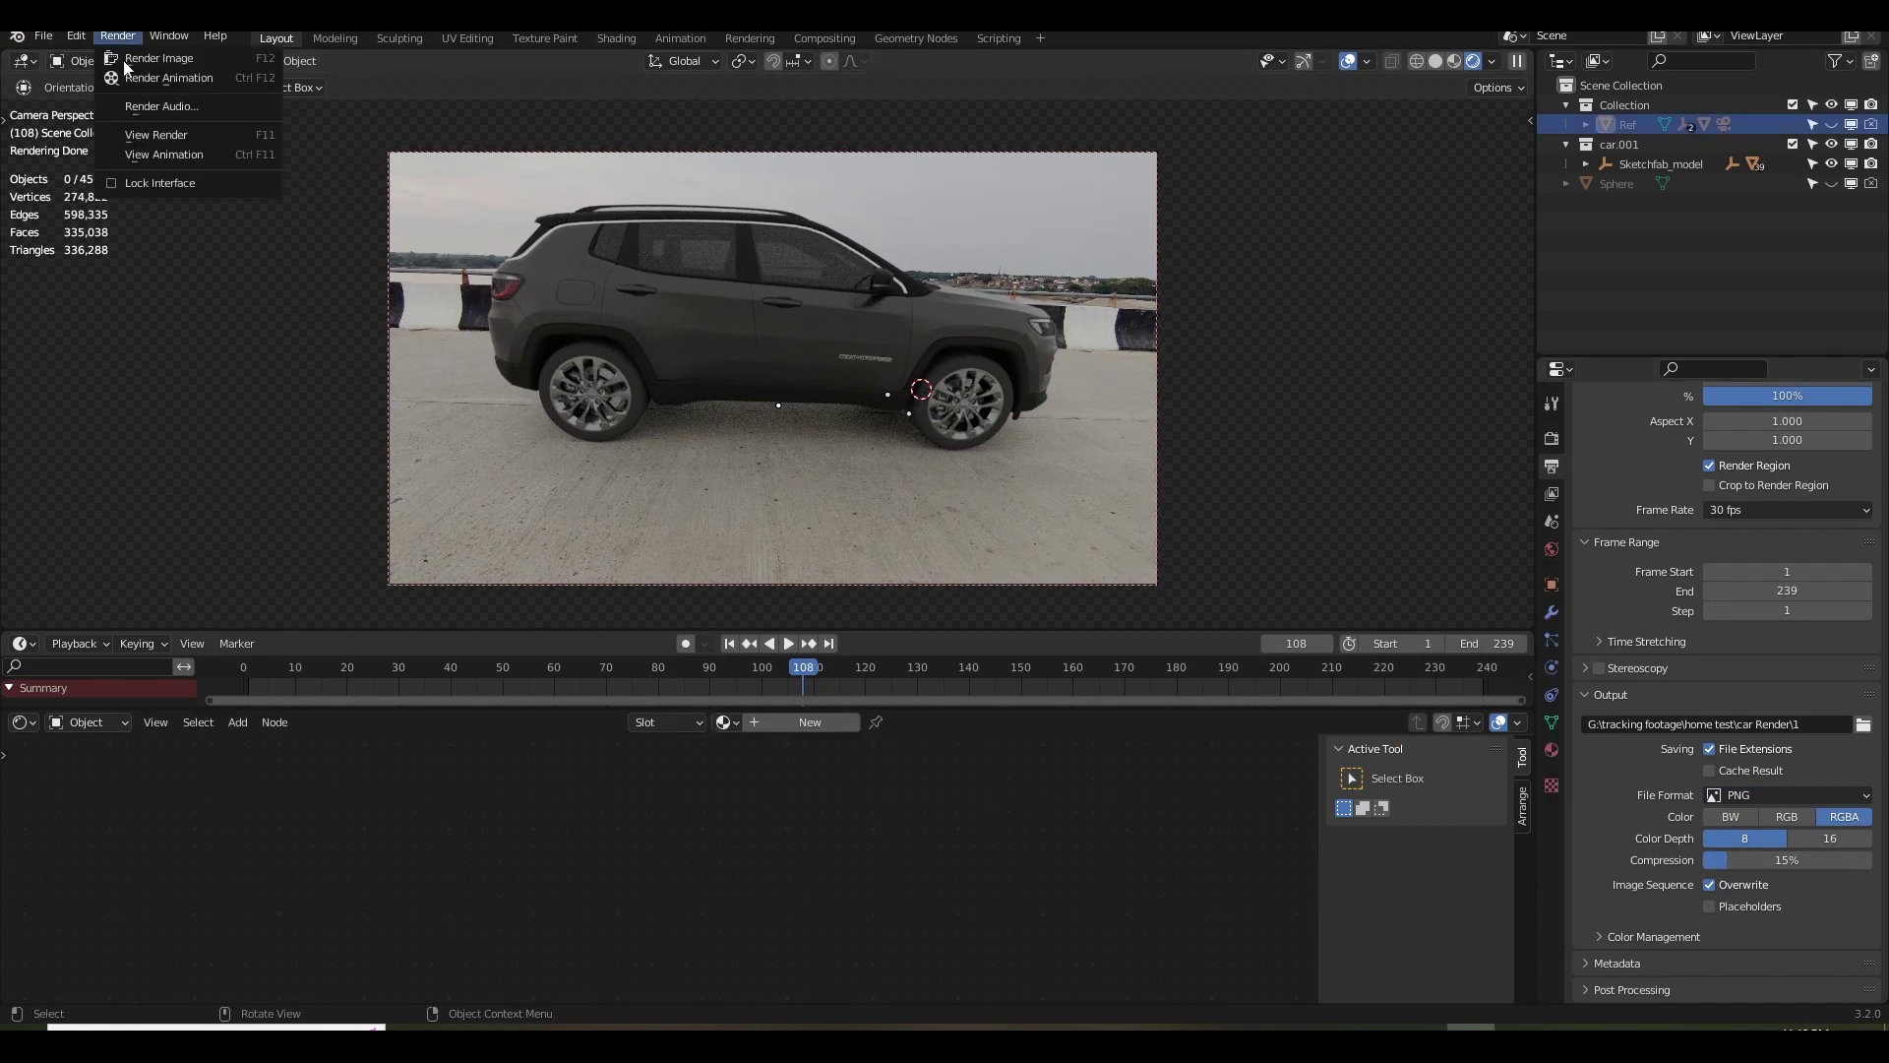
middle_drag(564, 303, 701, 330)
scroll(527, 364, down, 5)
middle_drag(439, 369, 753, 376)
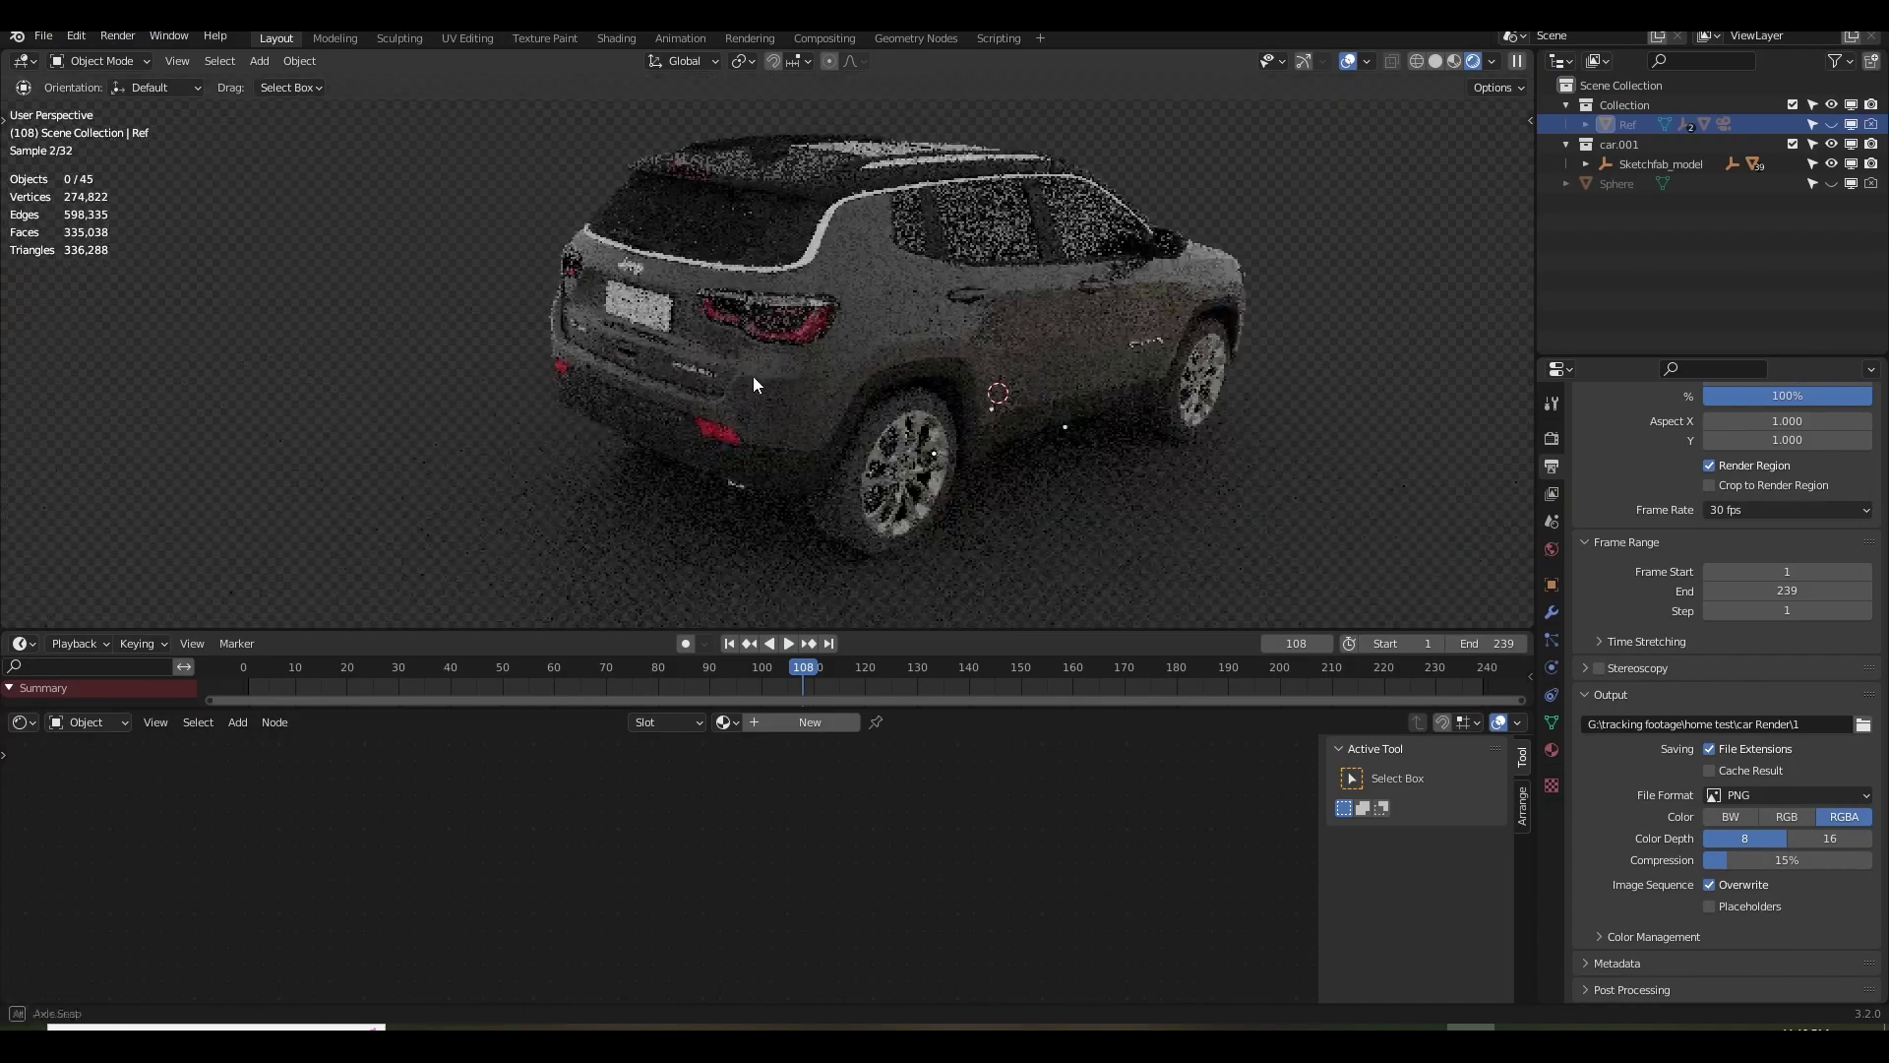
scroll(752, 376, up, 4)
Switch to After Effects and open the recent project Bridge.aep.
click(842, 295)
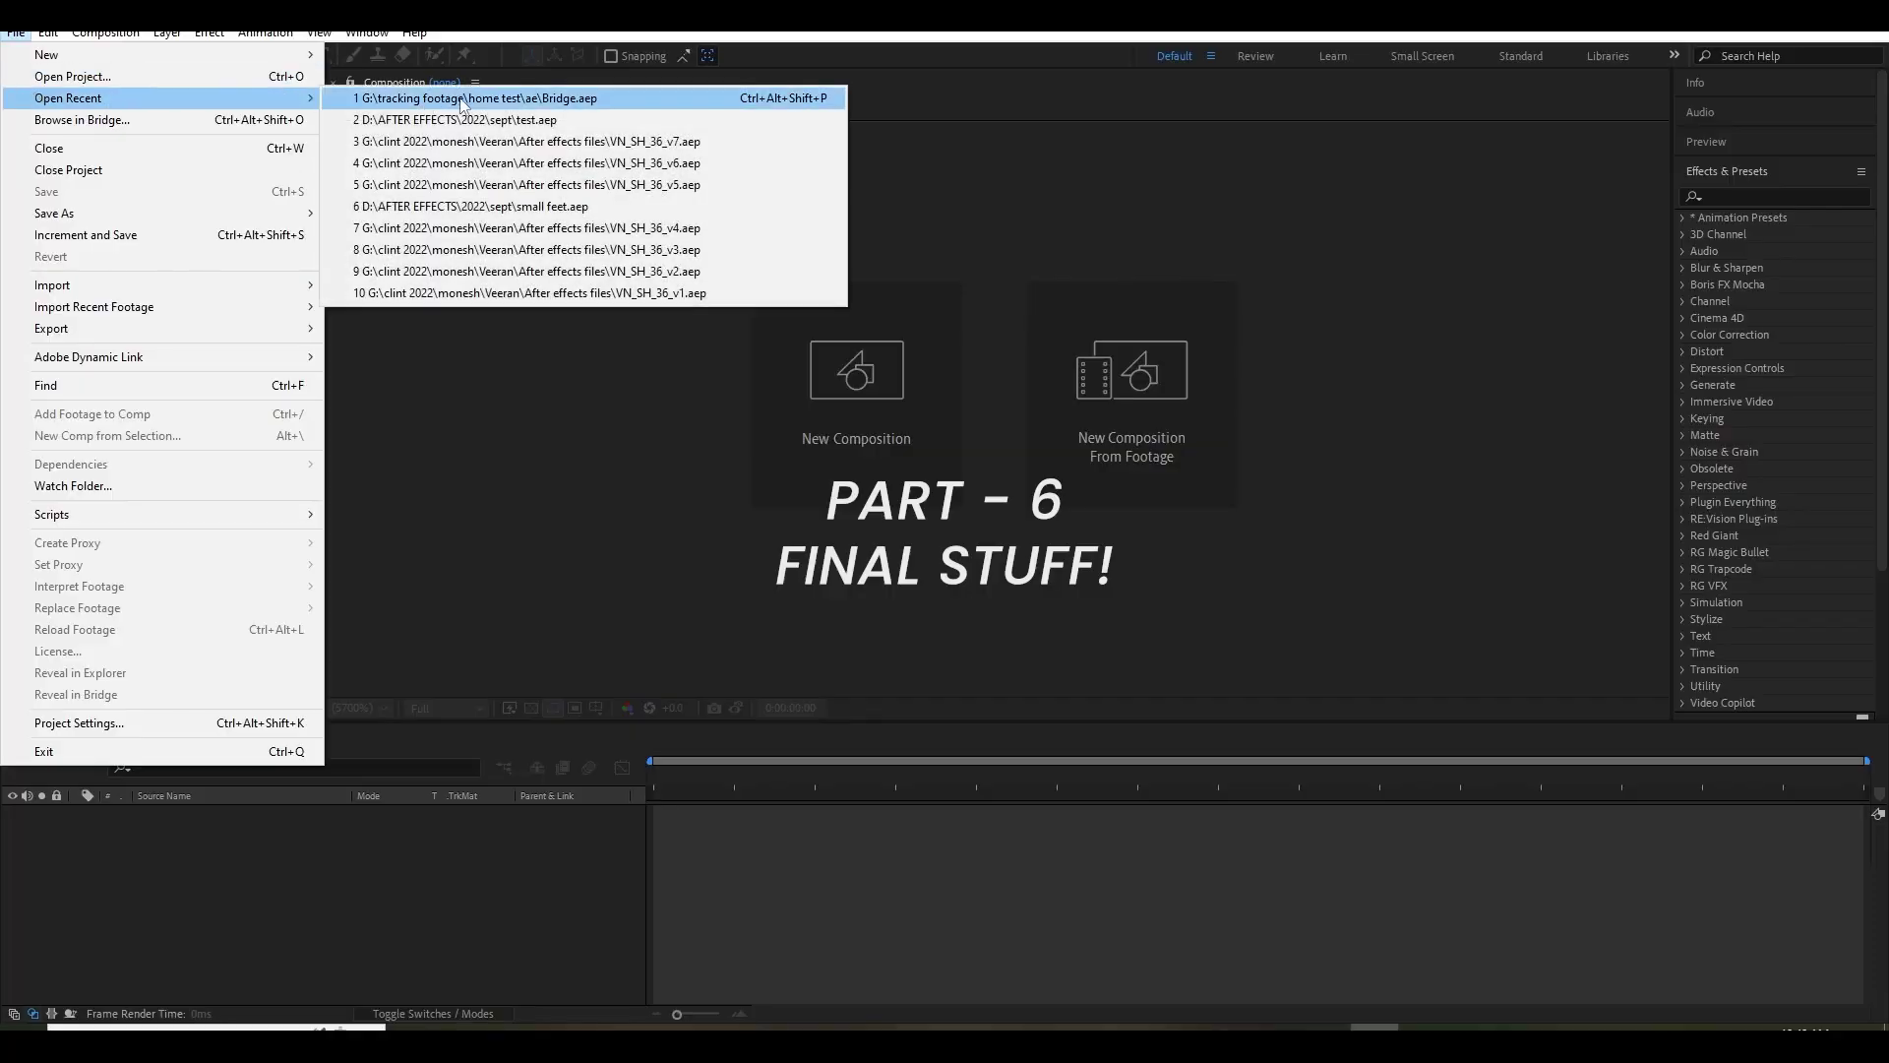
click(472, 152)
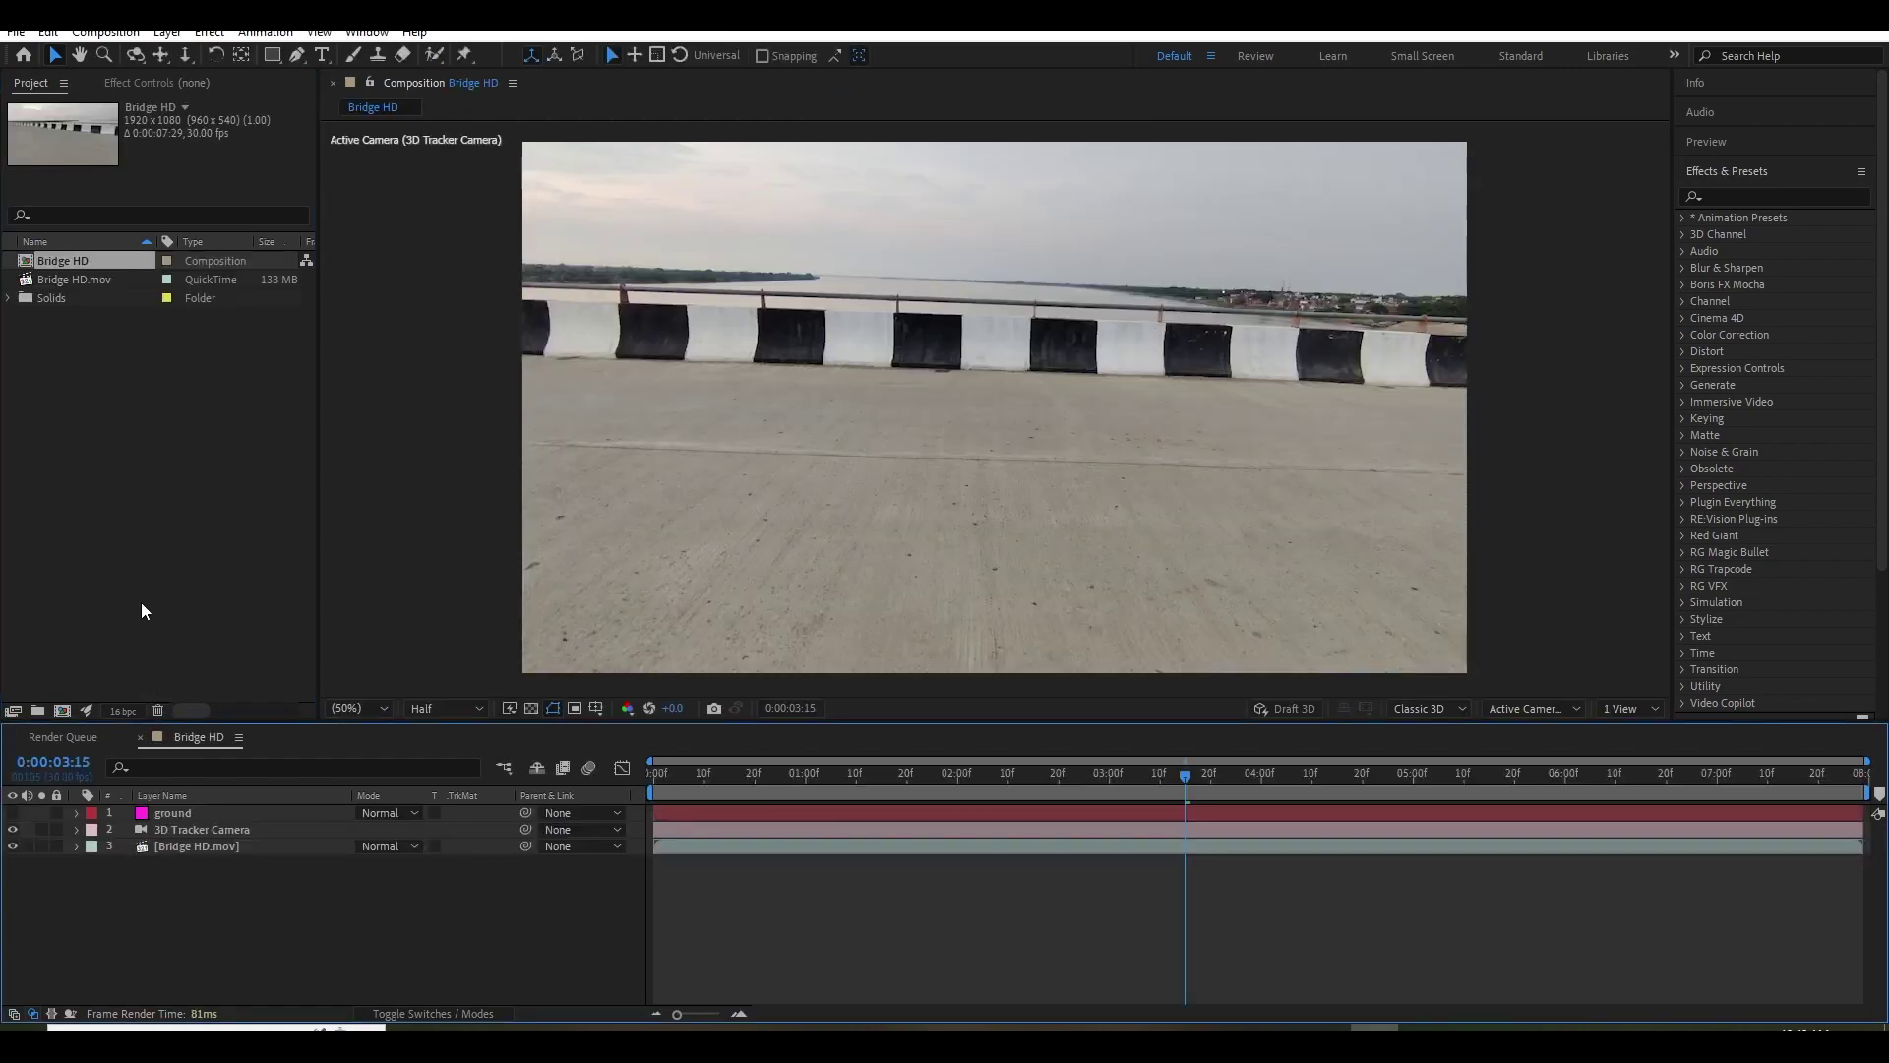
Import the frames starting at 10001.png from the home test\car Render folder as a PNG sequence.
key(ctrl+i)
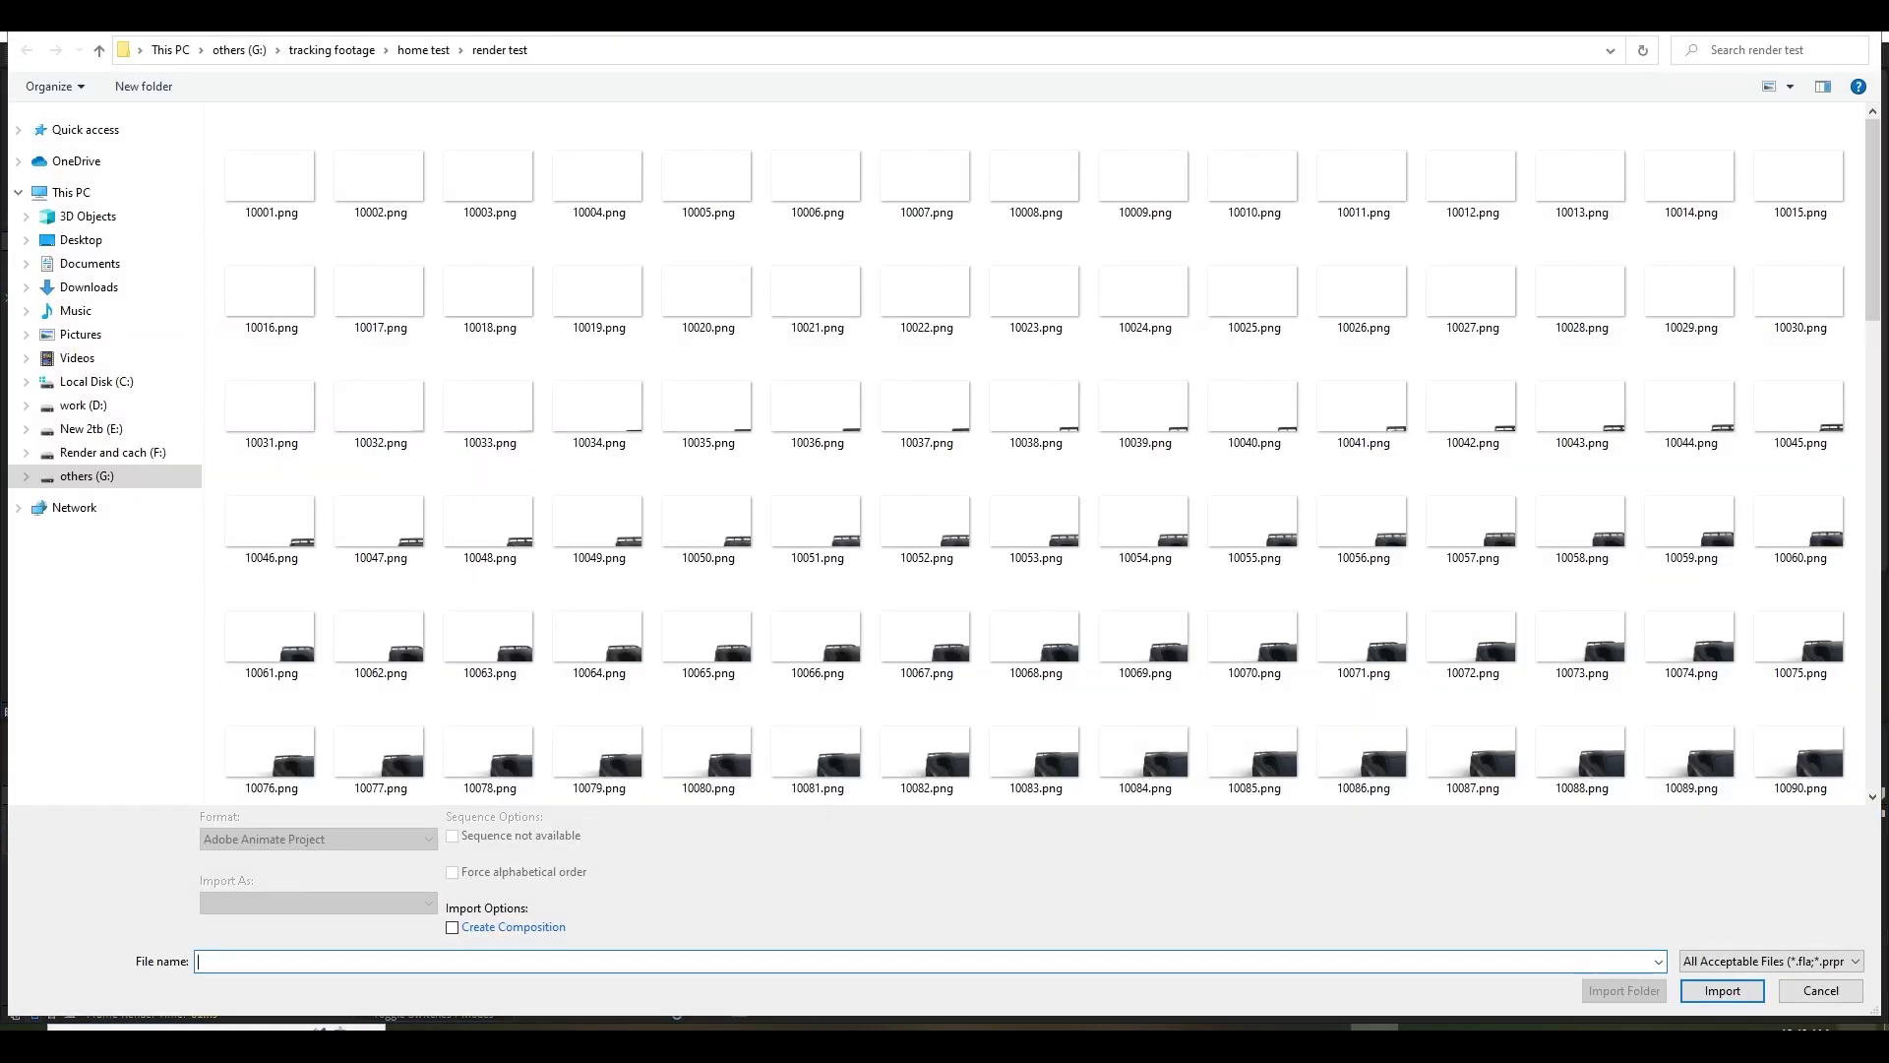
key(Escape)
right_click(173, 506)
mouse_move(227, 606)
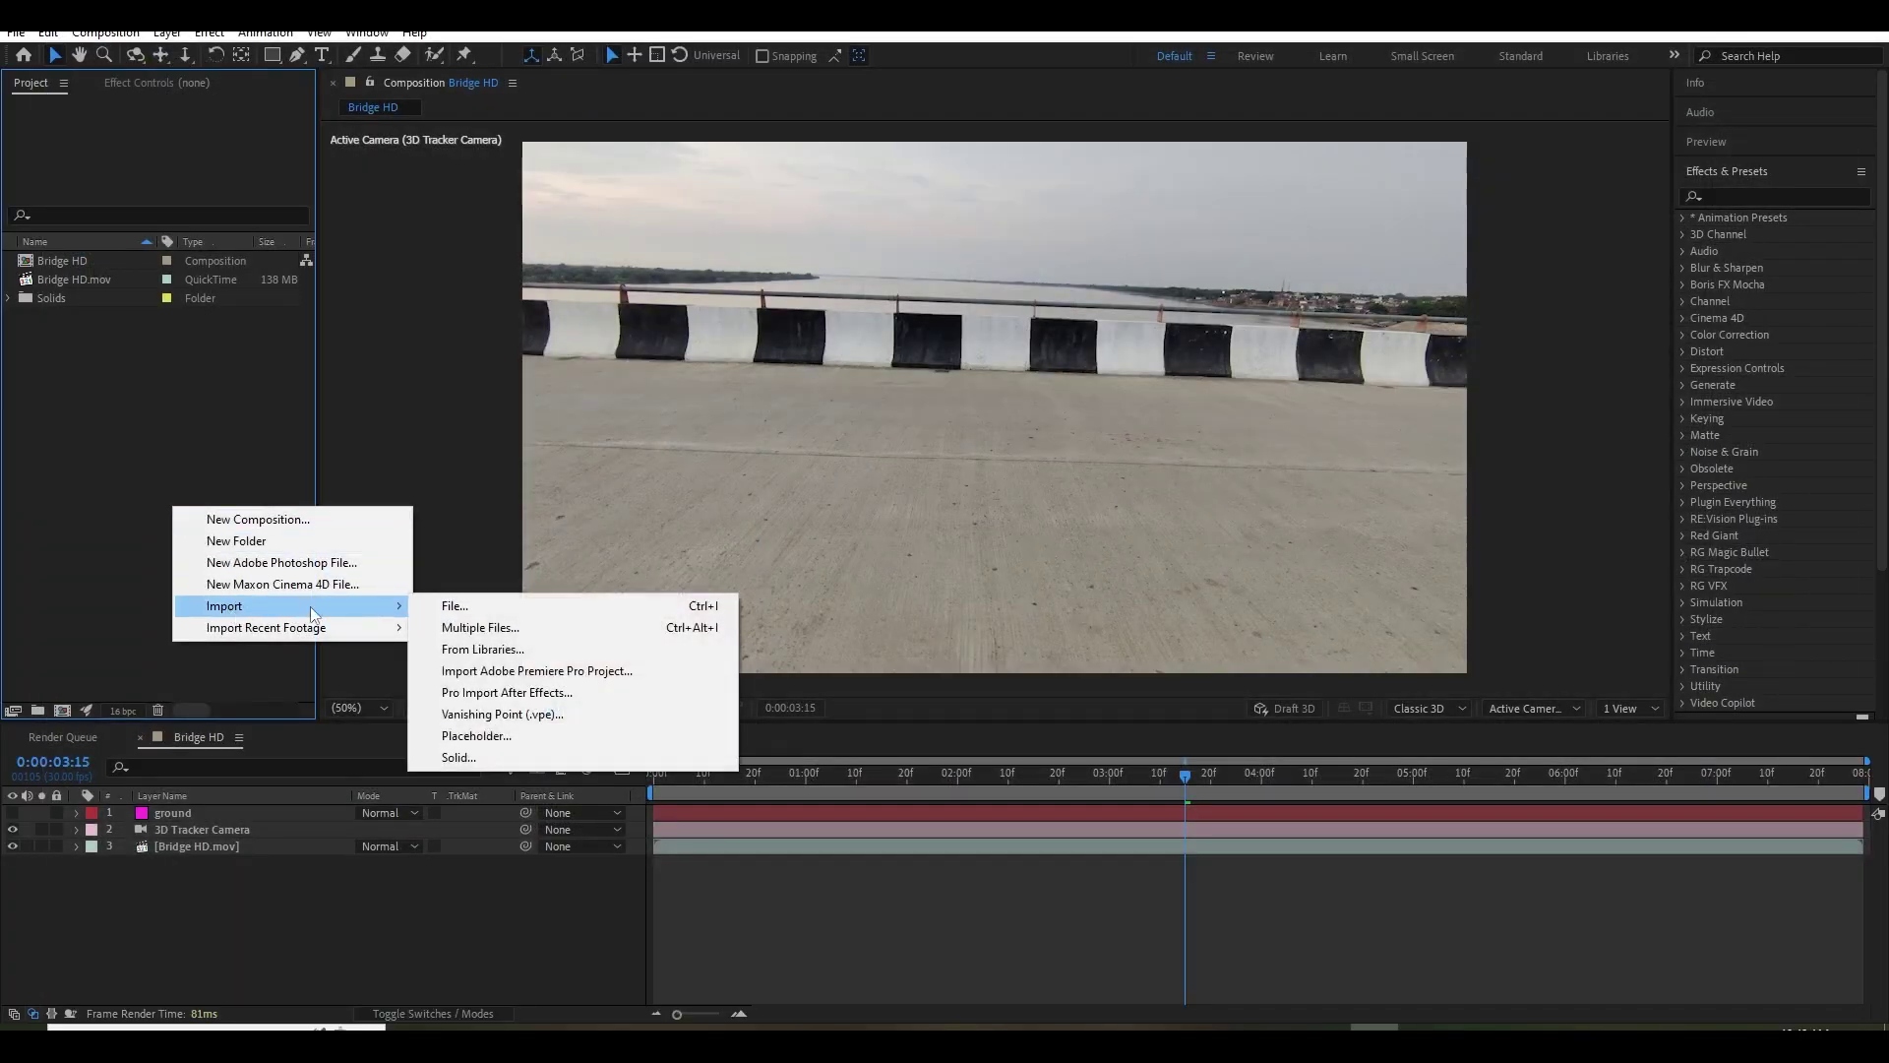
click(493, 604)
click(425, 50)
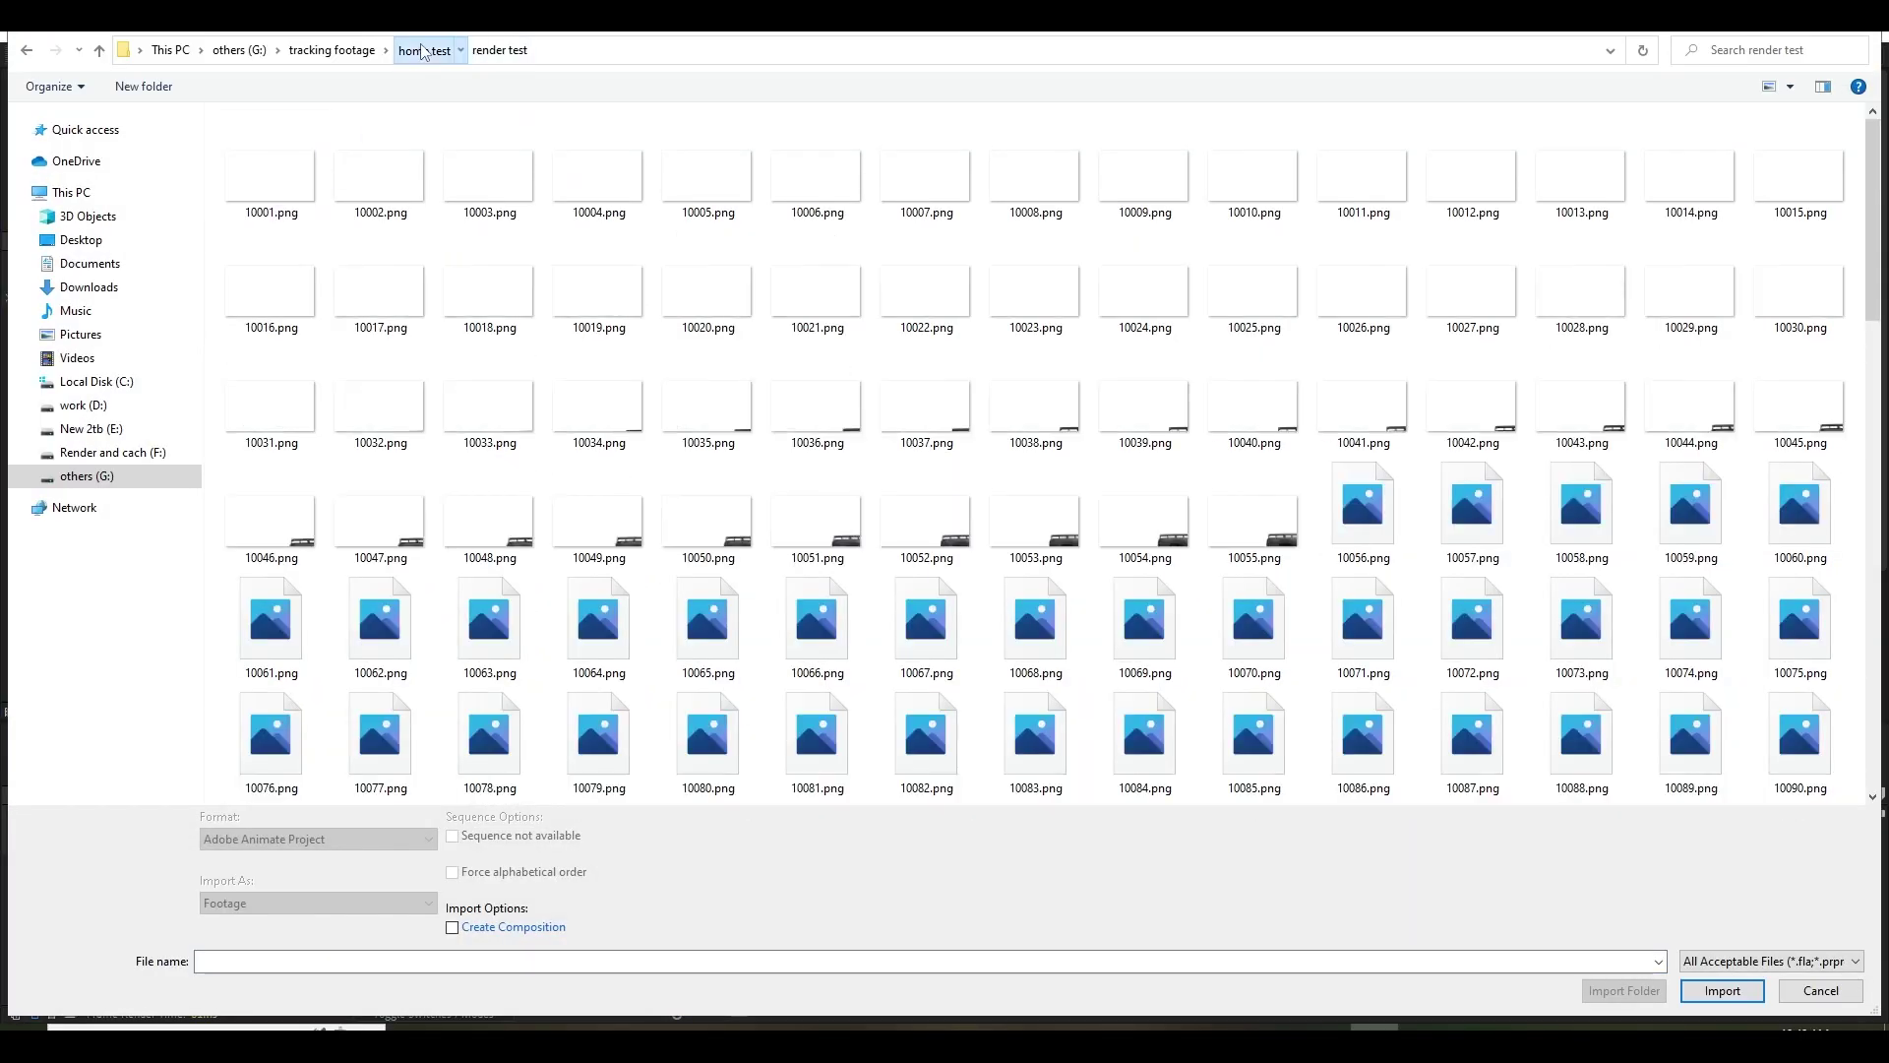
double_click(470, 181)
click(489, 175)
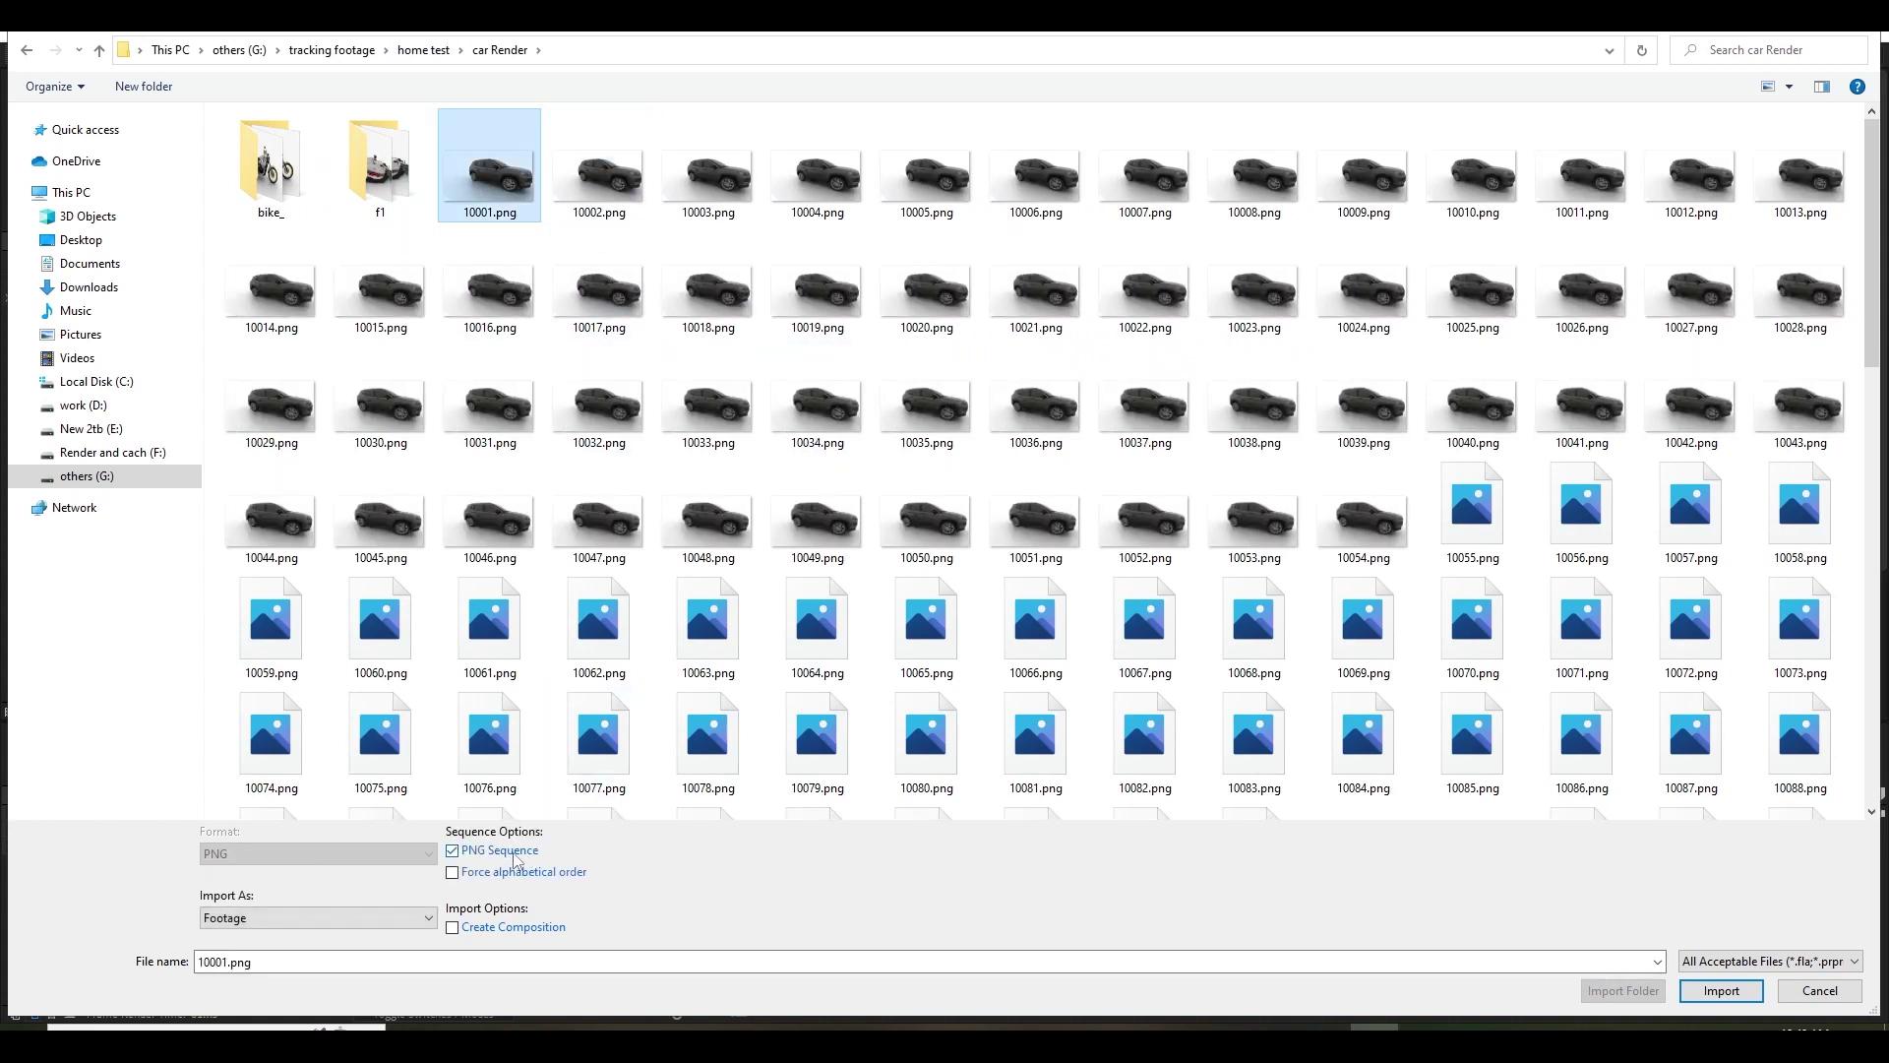
click(1721, 990)
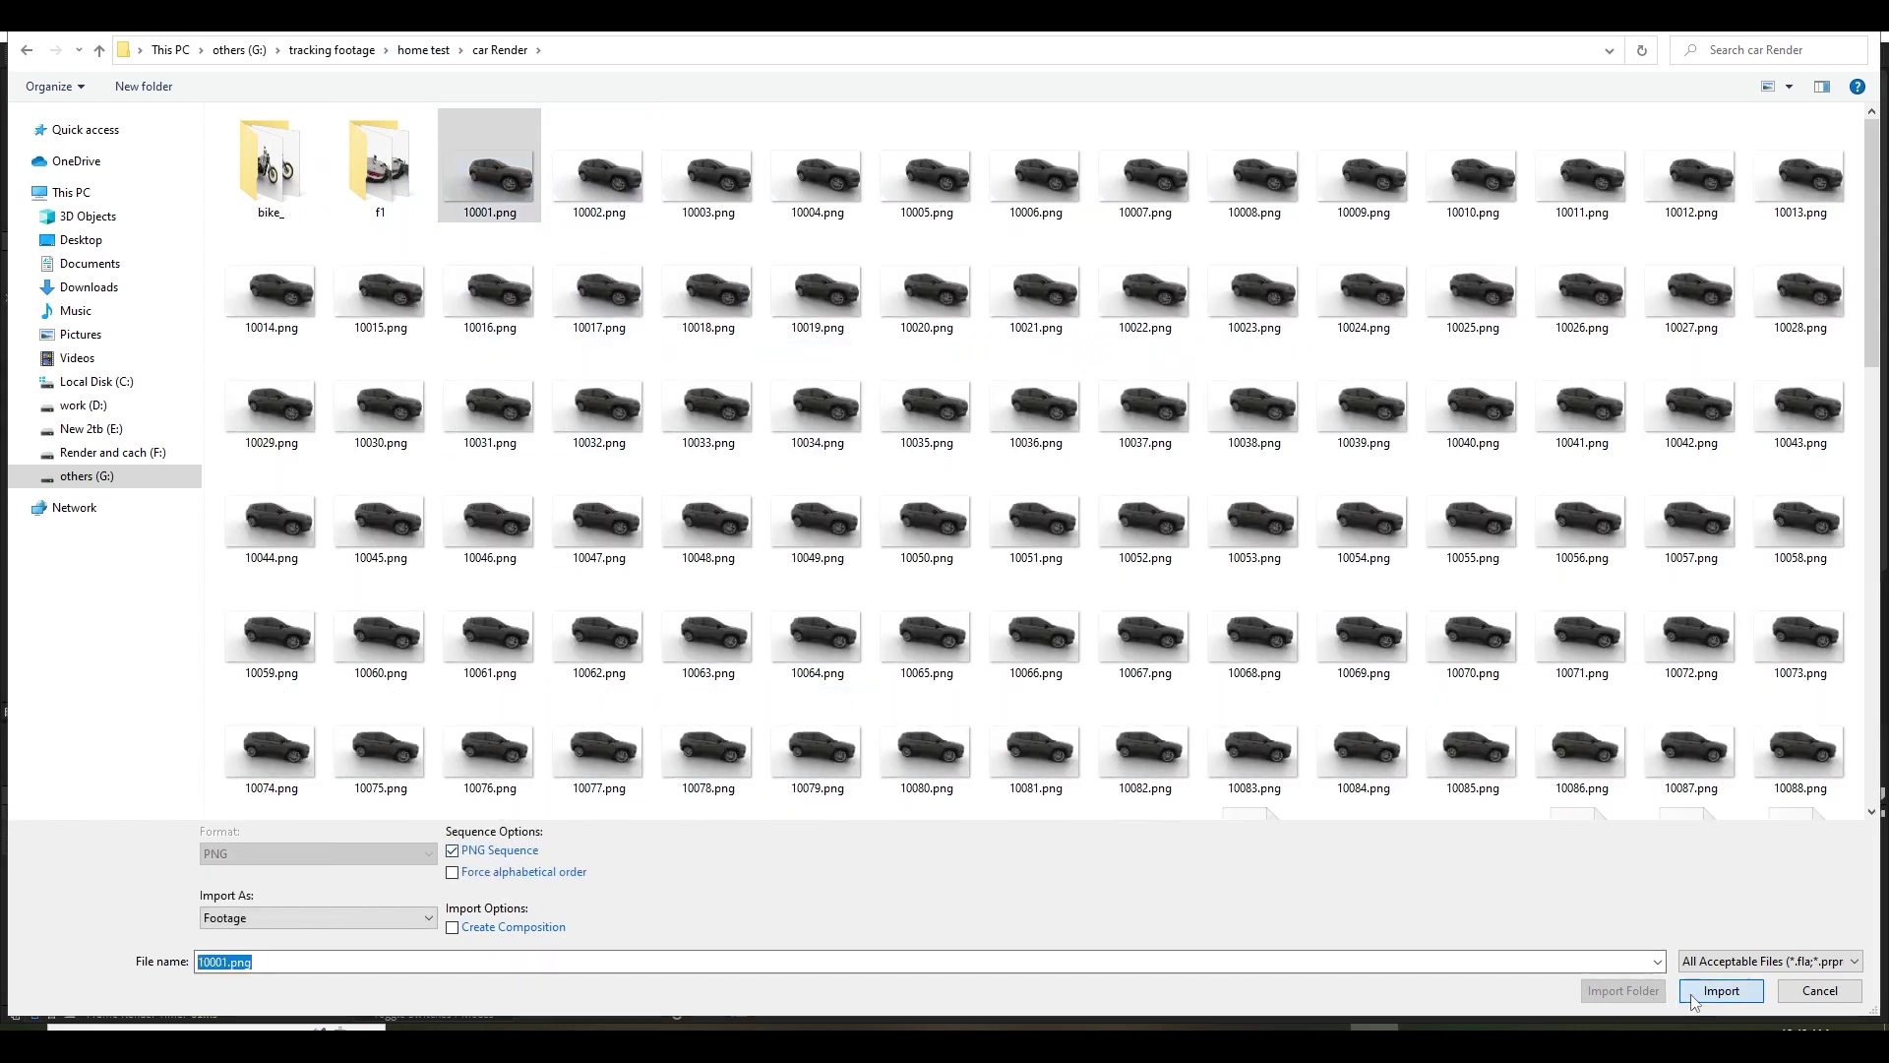
Interpret the imported car sequence at an assumed frame rate of 30 frames per second.
right_click(122, 262)
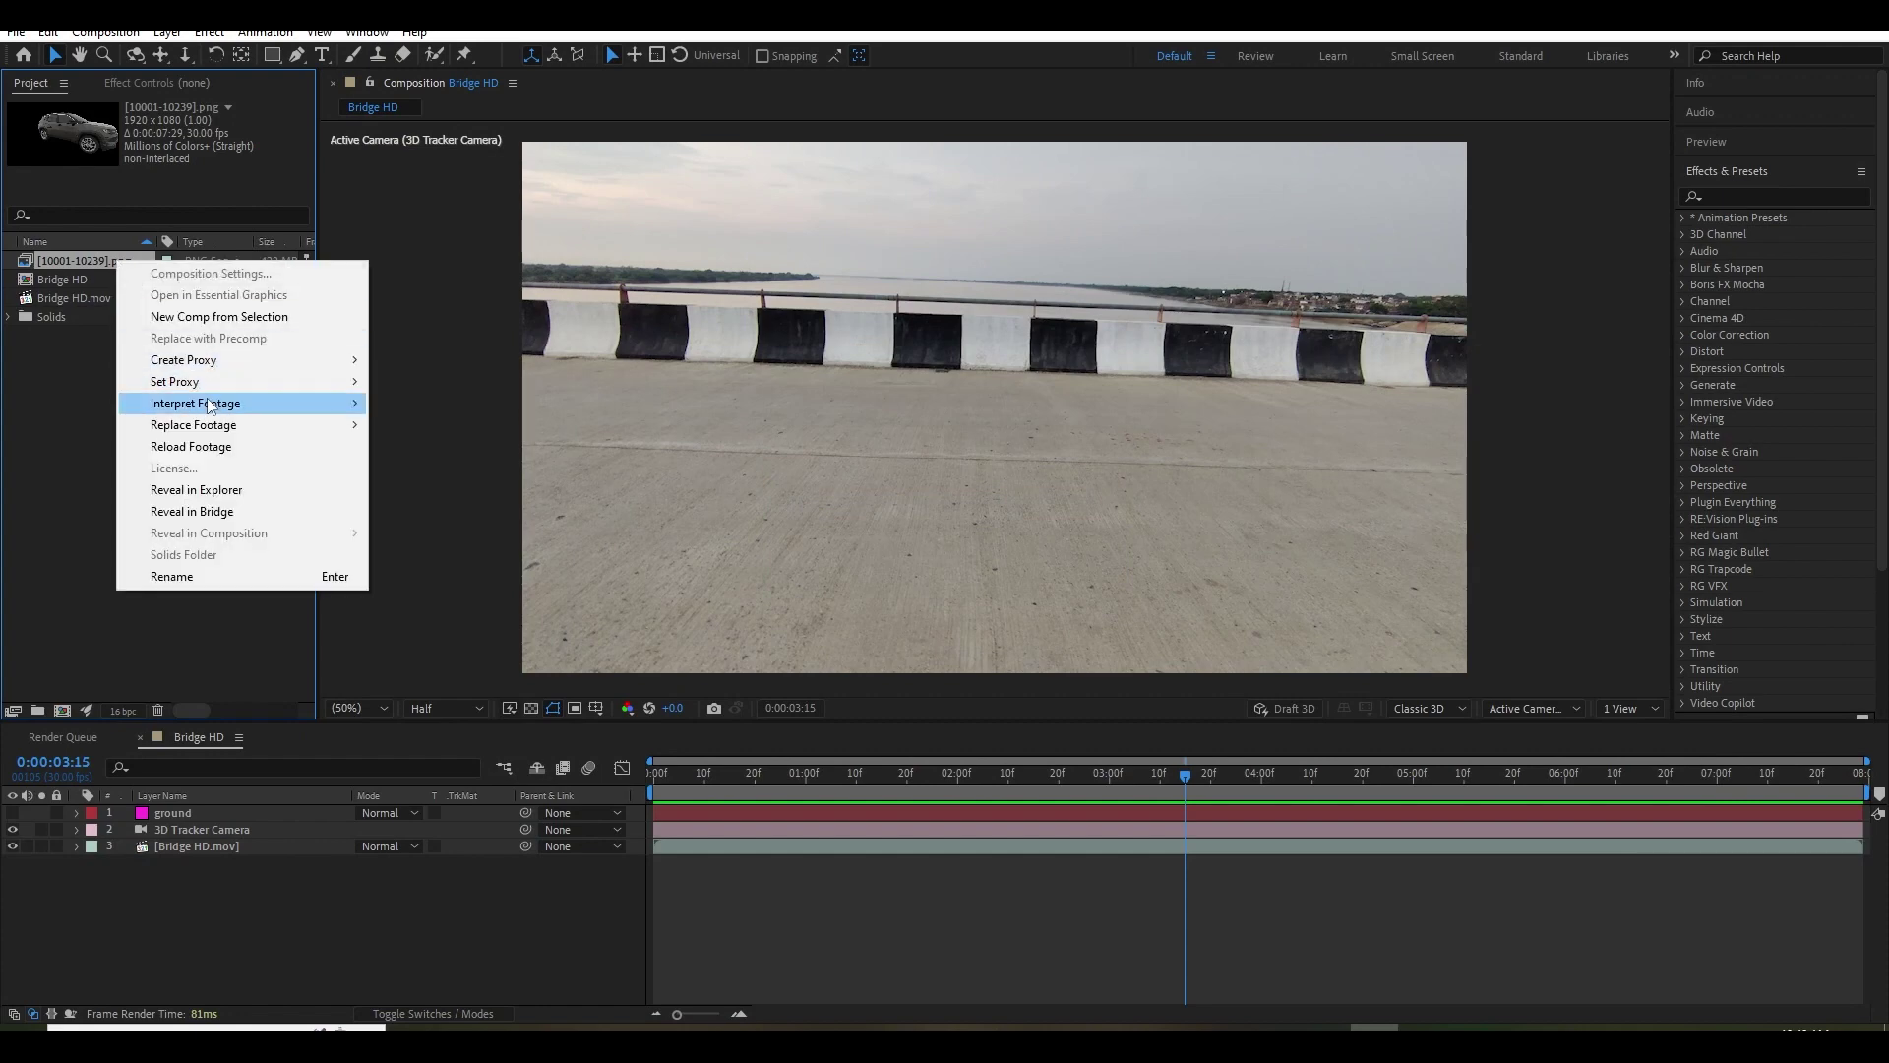
mouse_move(246, 403)
click(393, 403)
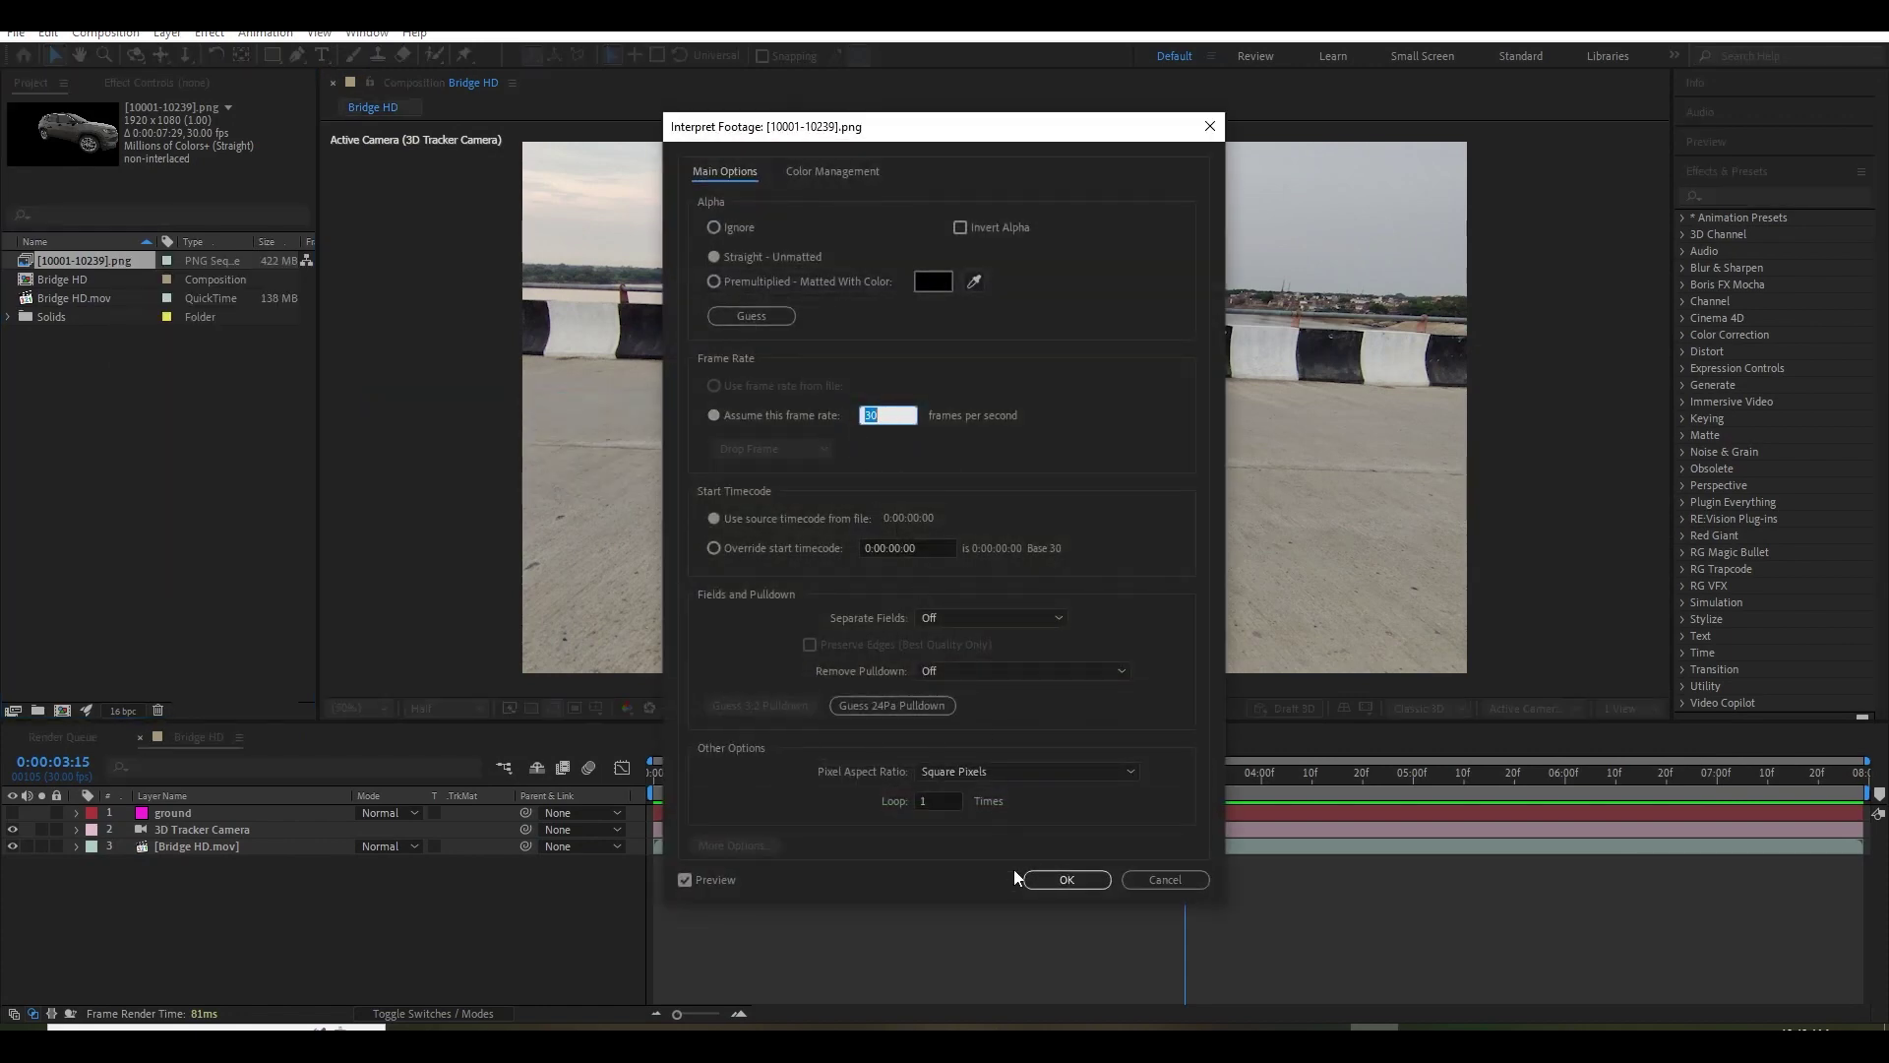
click(1067, 879)
Place the car sequence in the Bridge HD composition above the 3D Tracker Camera layer and preview it from the start.
drag(77, 261, 212, 822)
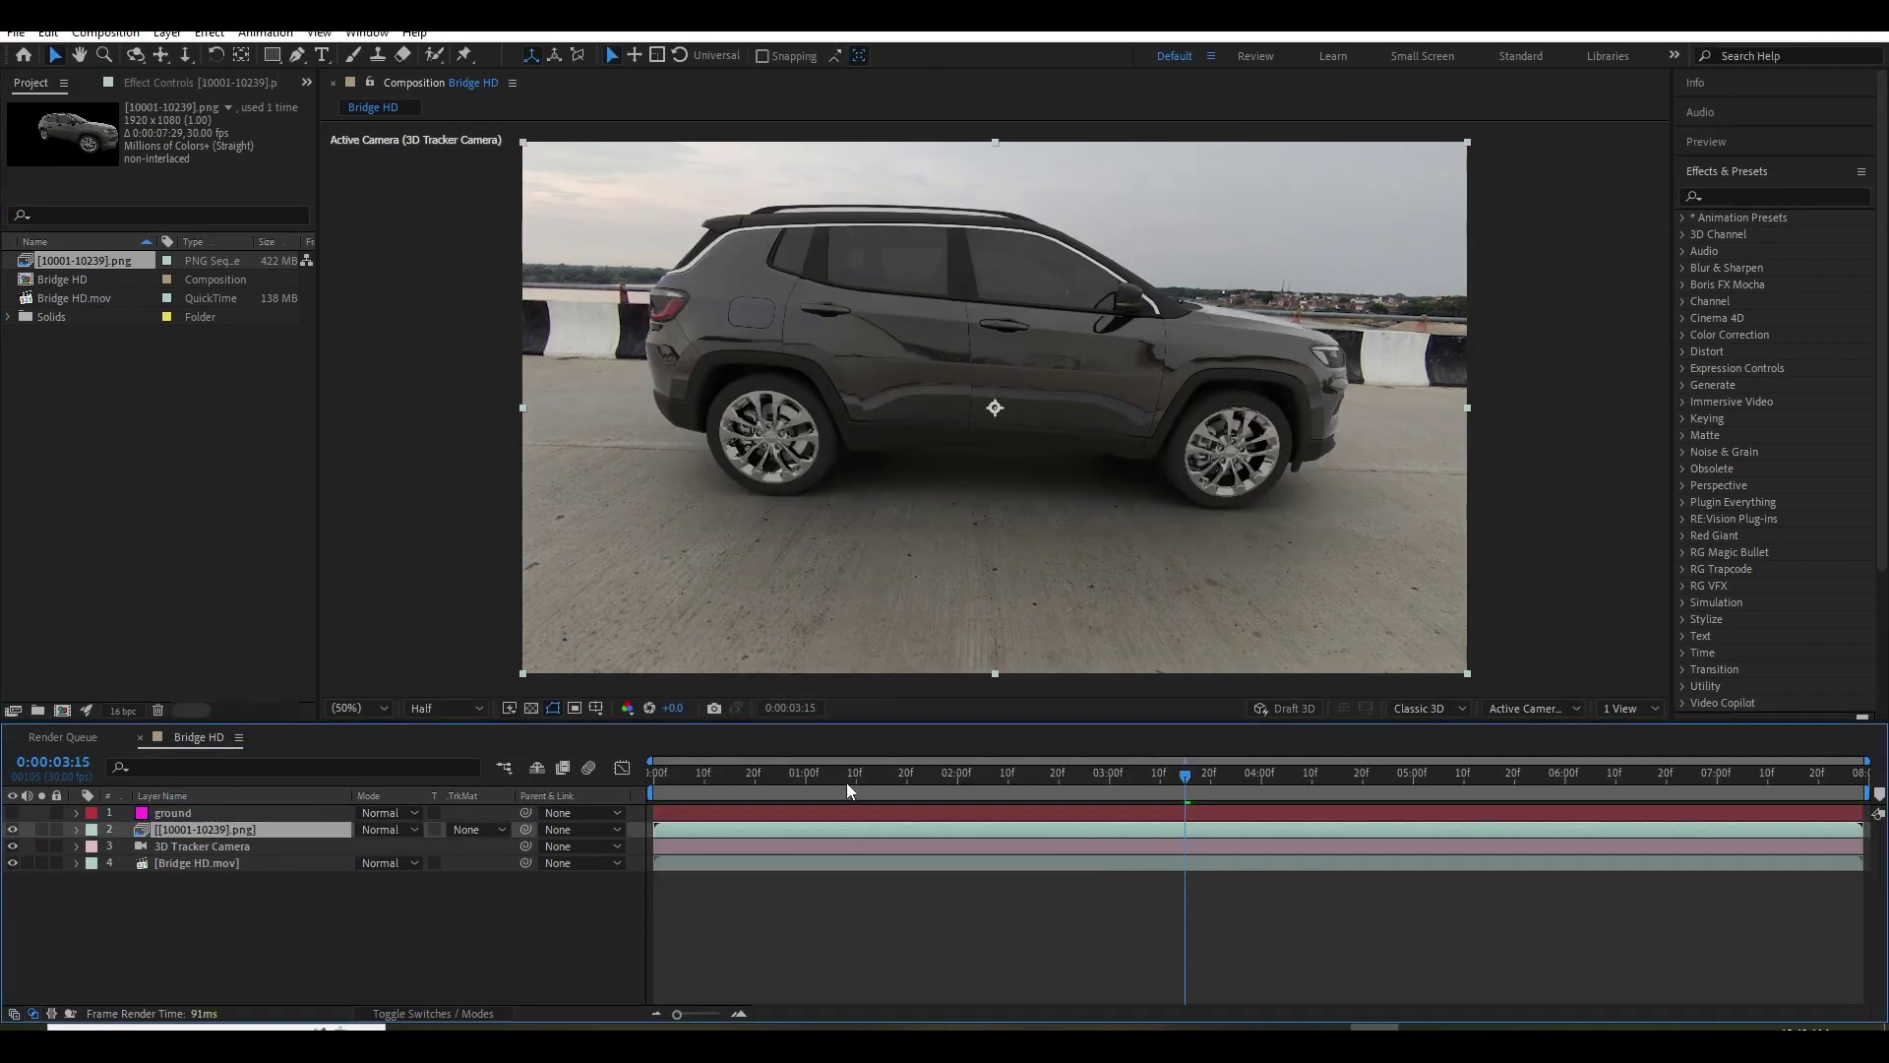
key(Home)
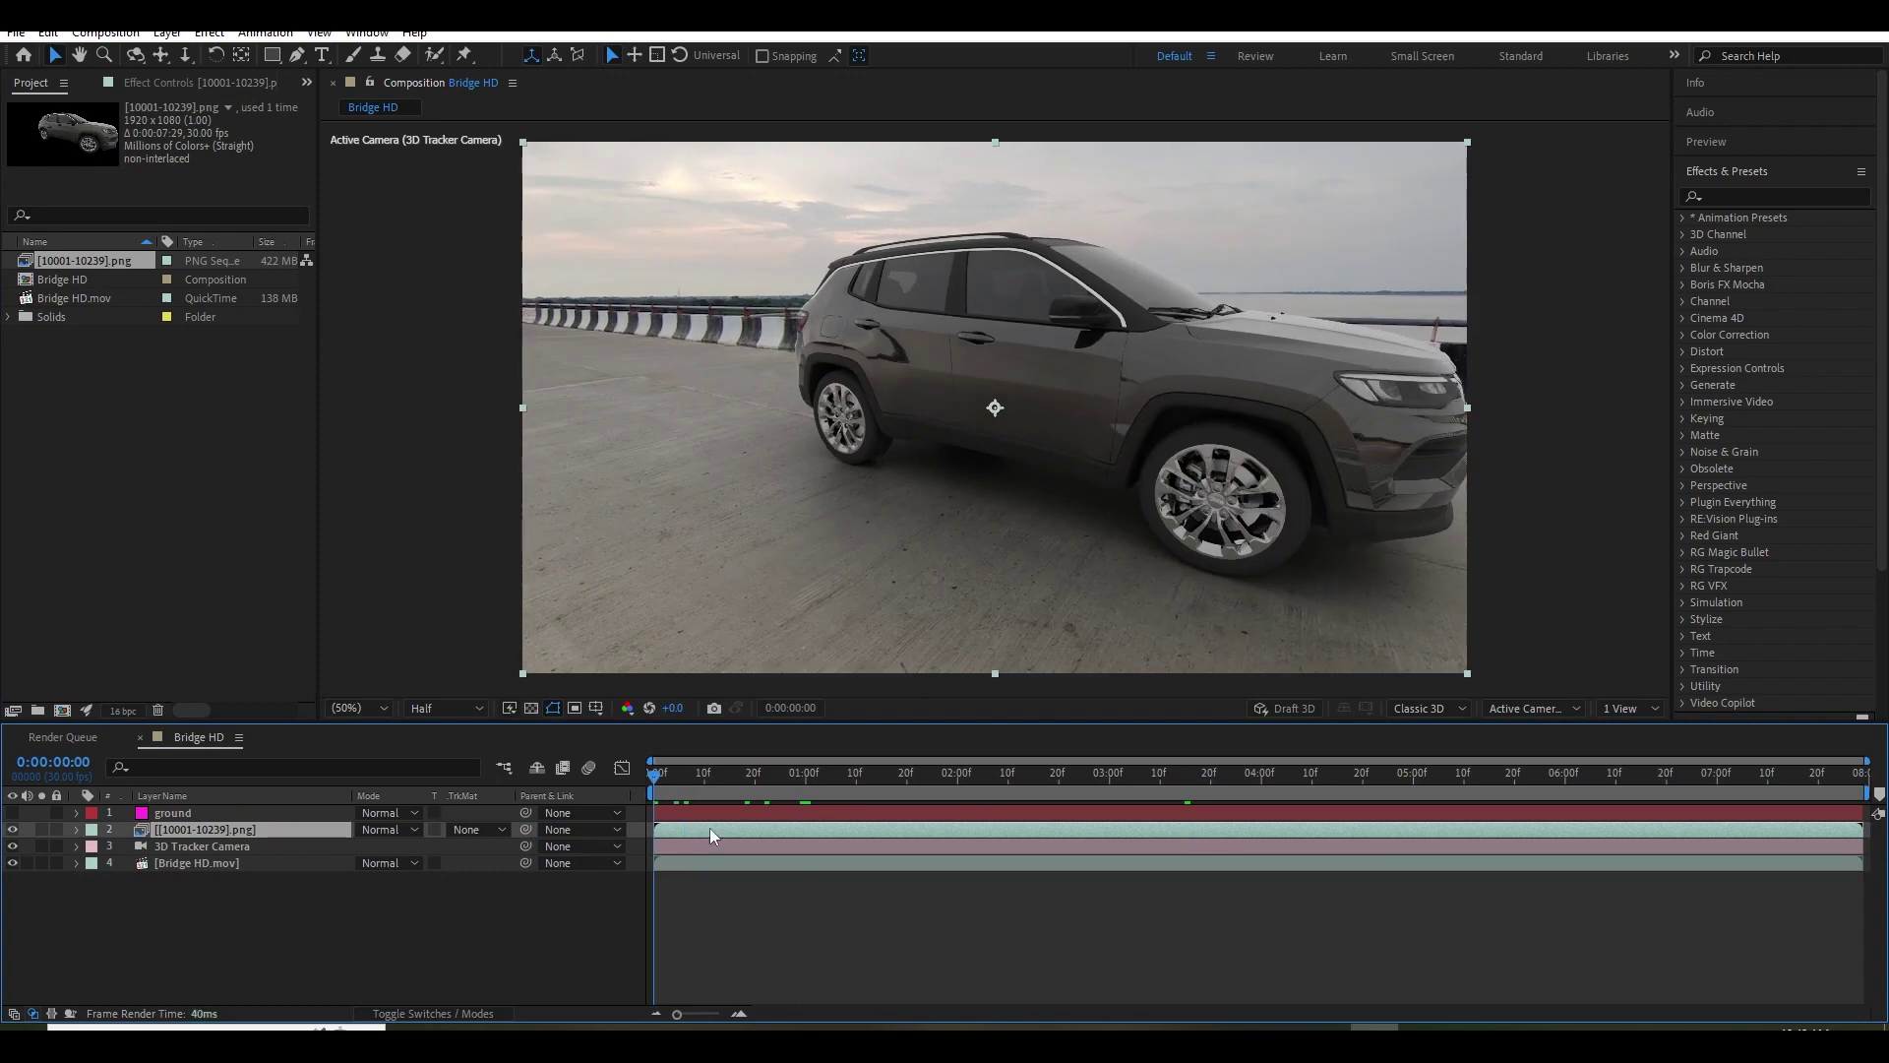
key(space)
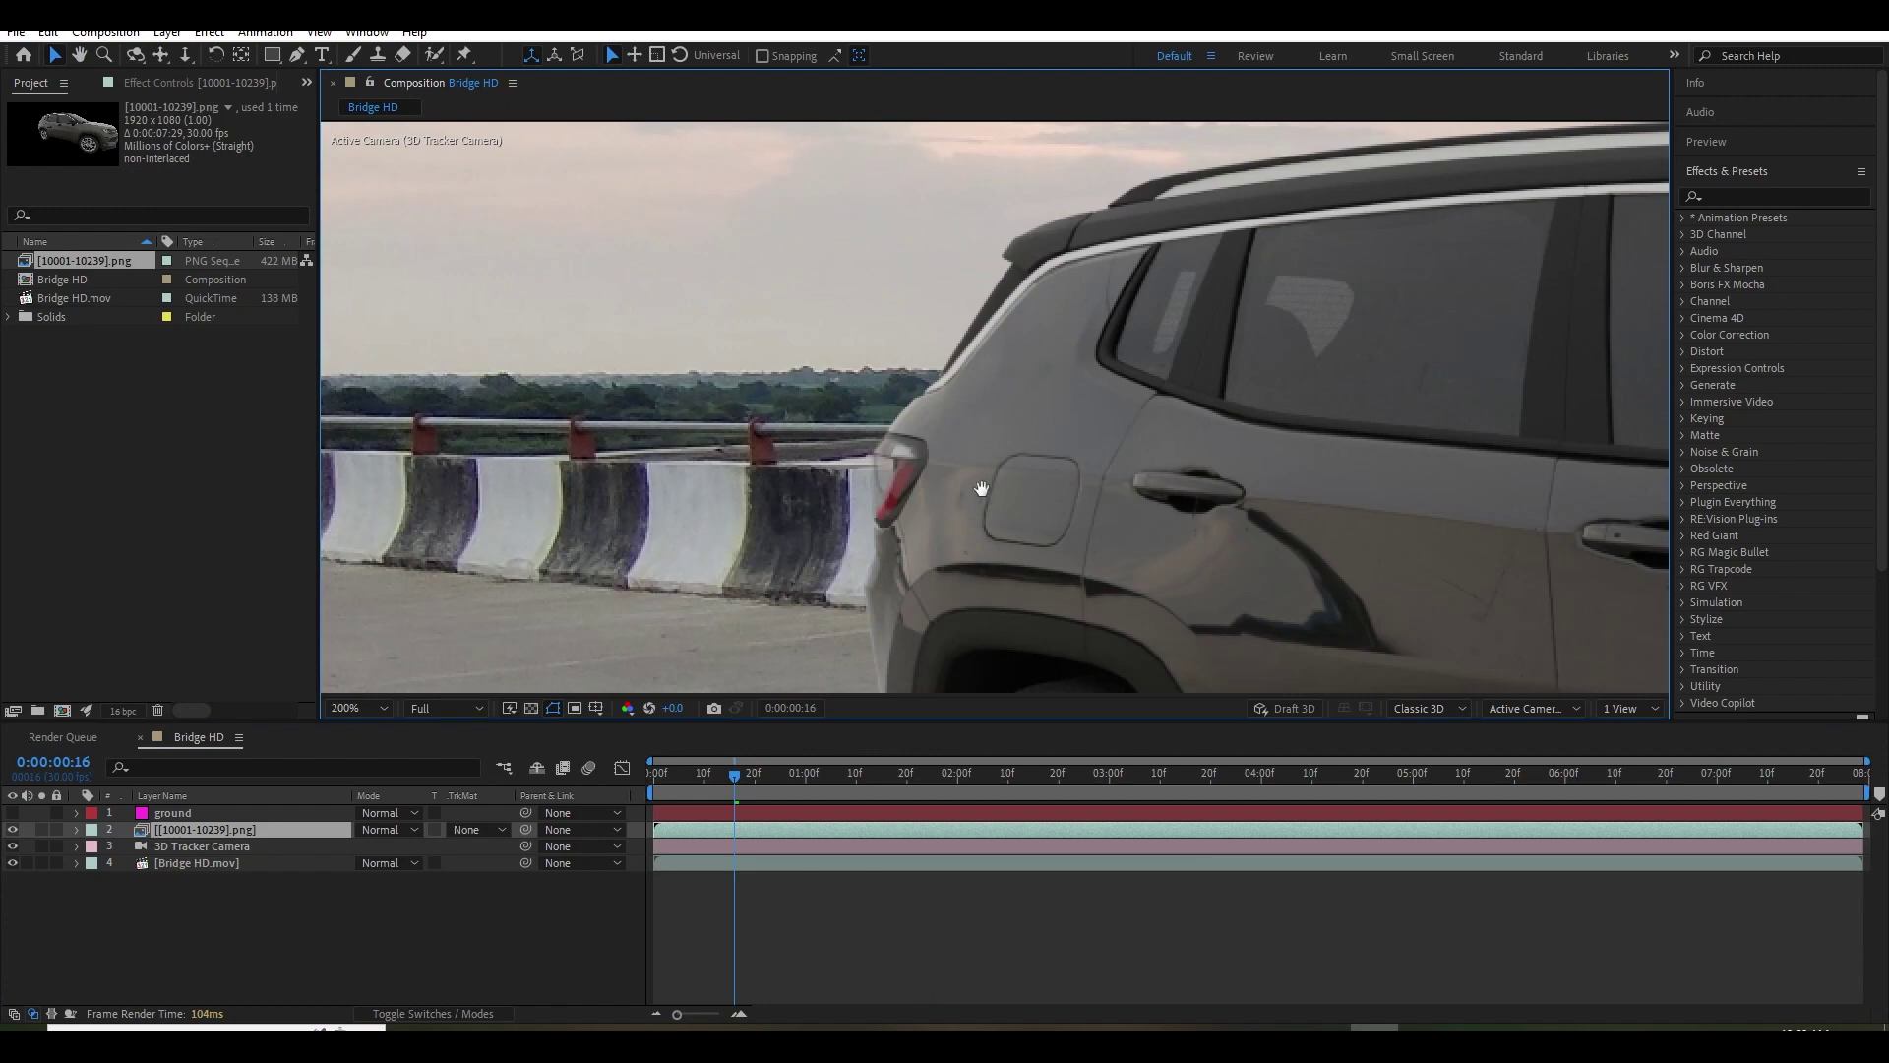
Add a Fast Box Blur to the car sequence layer with a blur radius of 1 and 1 iteration.
middle_drag(982, 489, 567, 456)
scroll(763, 494, down, 2)
scroll(839, 523, up, 4)
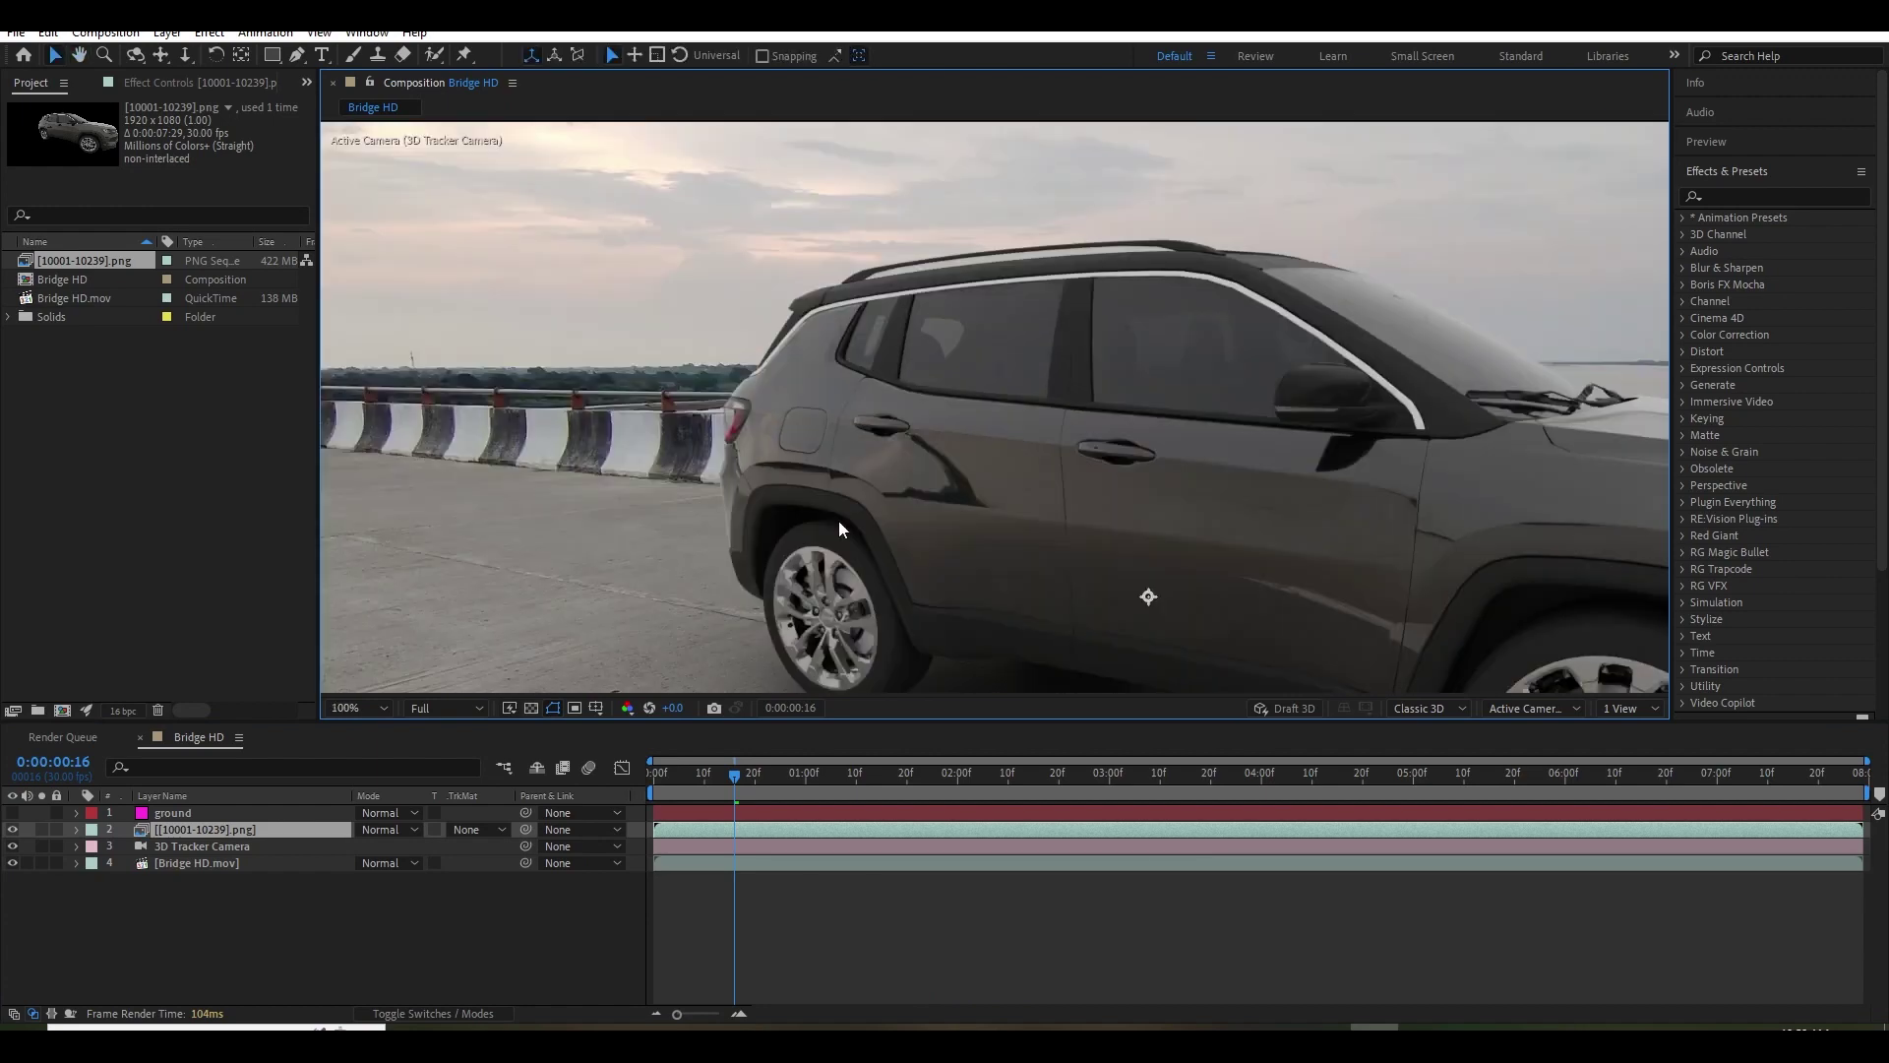
key(ctrl+space)
text(fast)
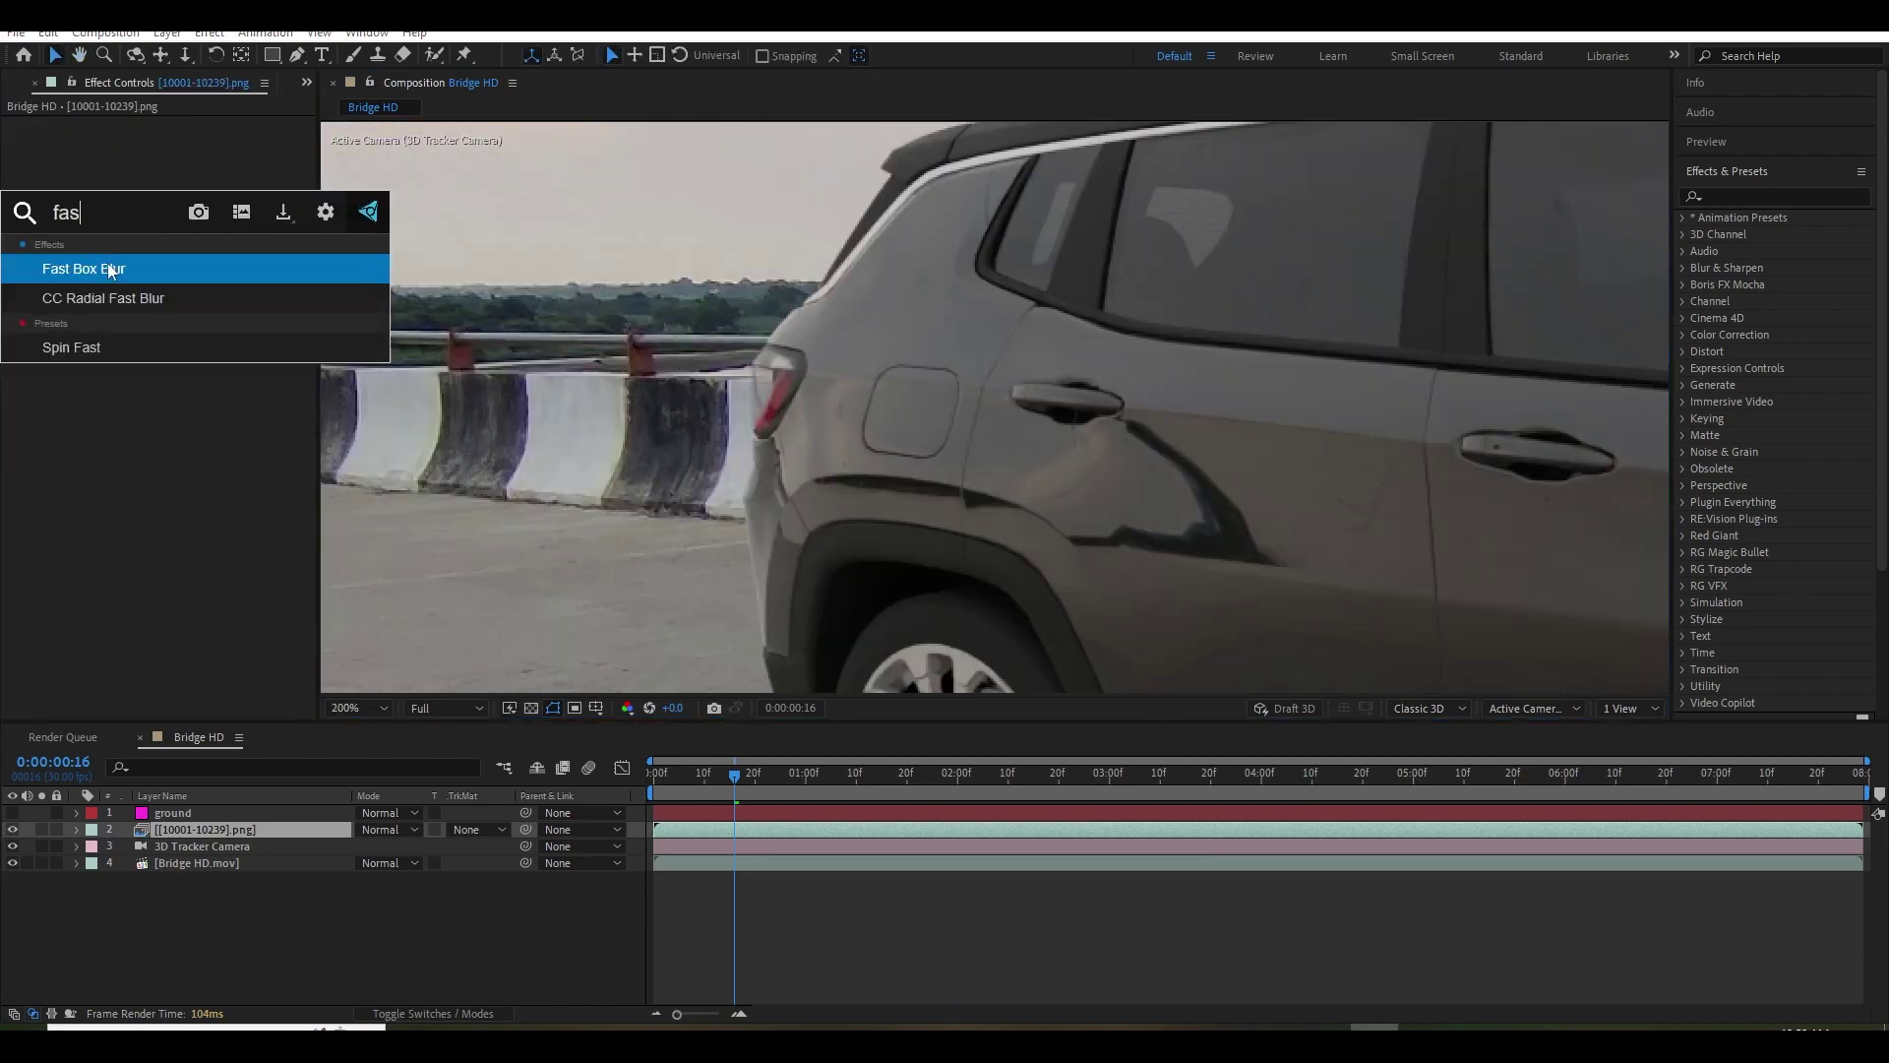
key(Return)
key(Return)
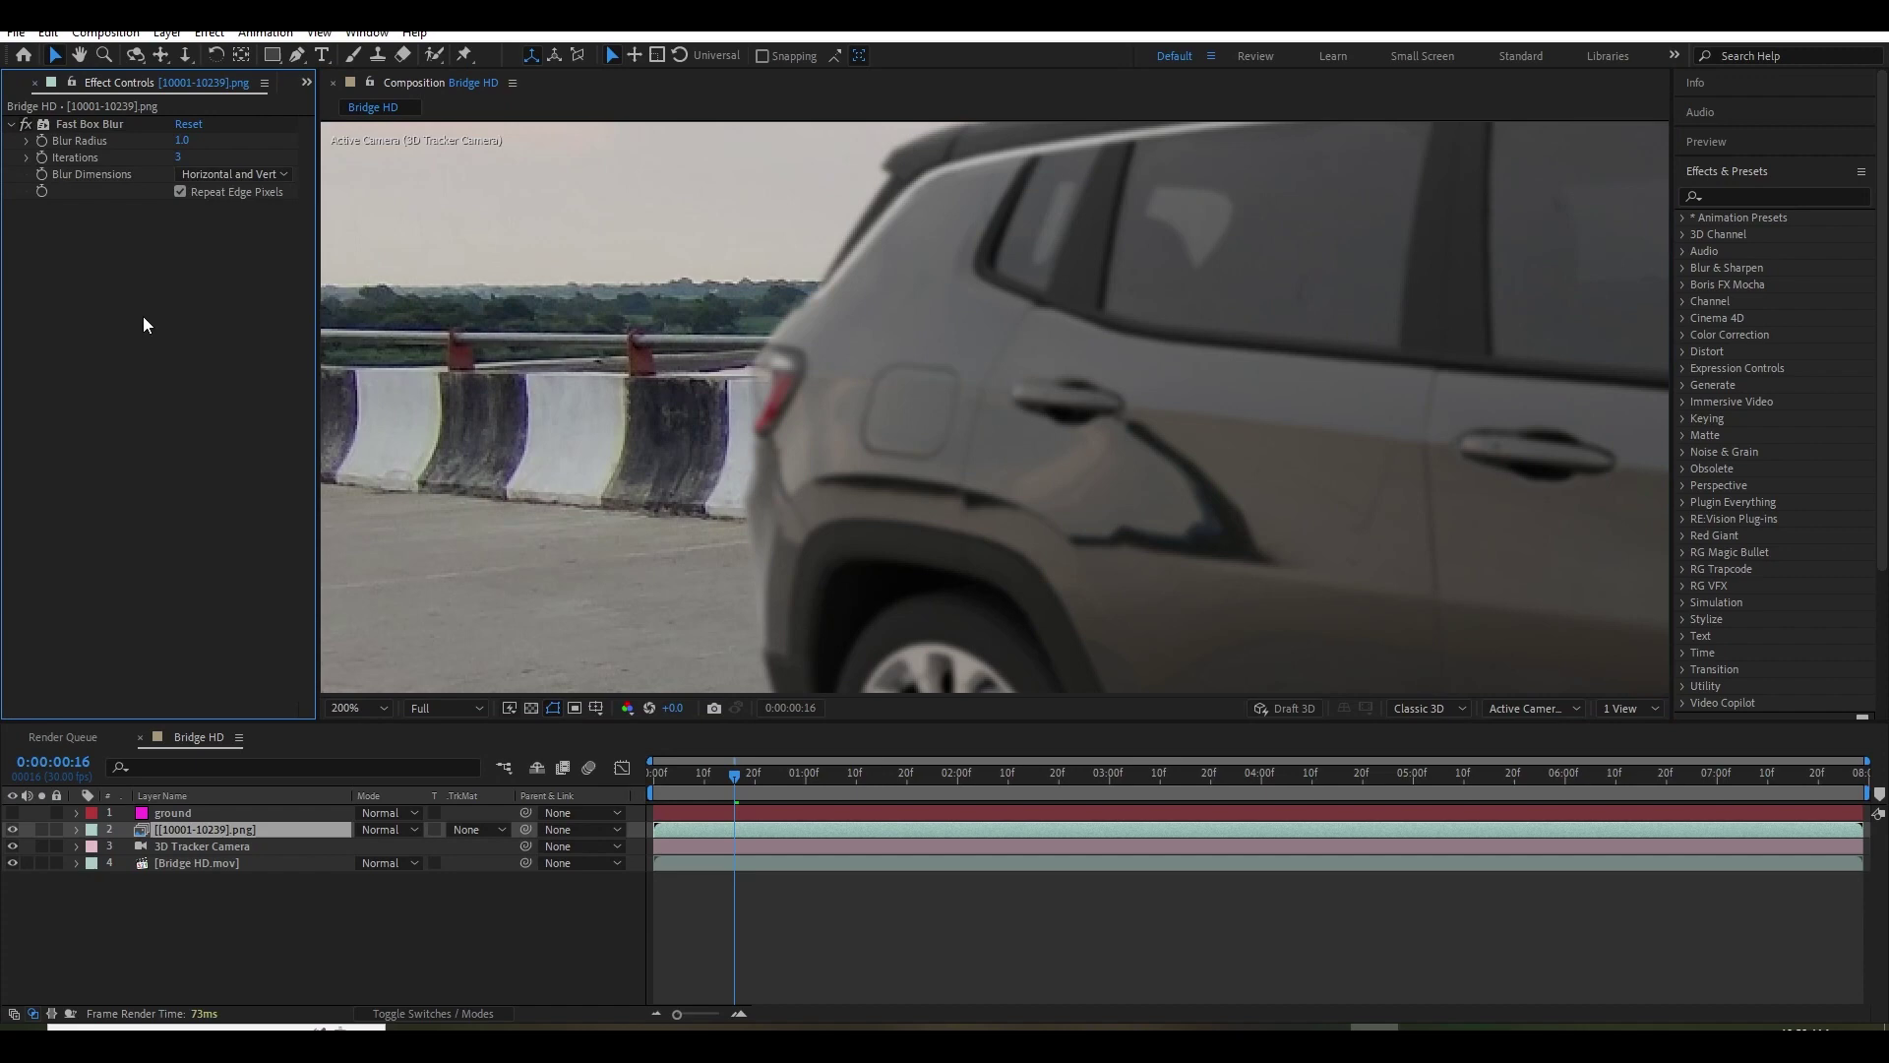
click(177, 157)
text(1)
key(Return)
Add a Sharpen effect with an amount of 25 to the car sequence layer.
key(ctrl+space)
text(shar)
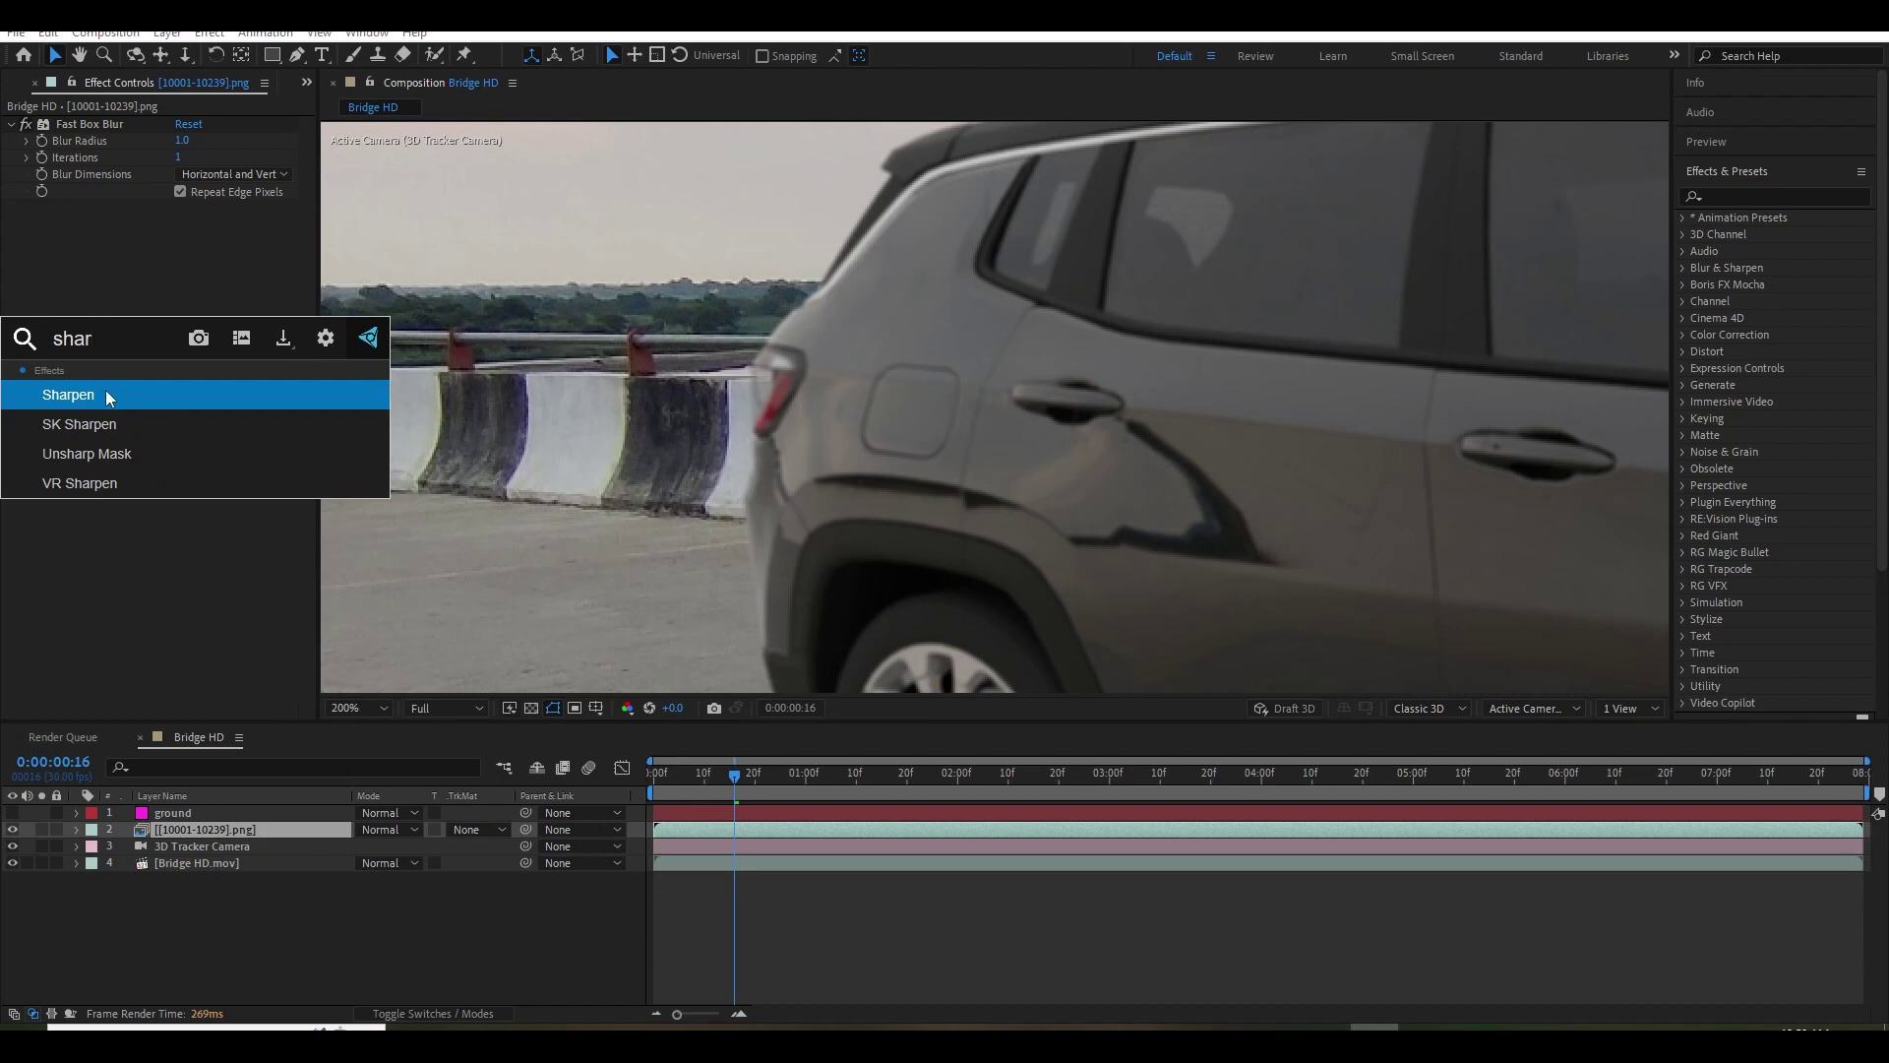
click(104, 390)
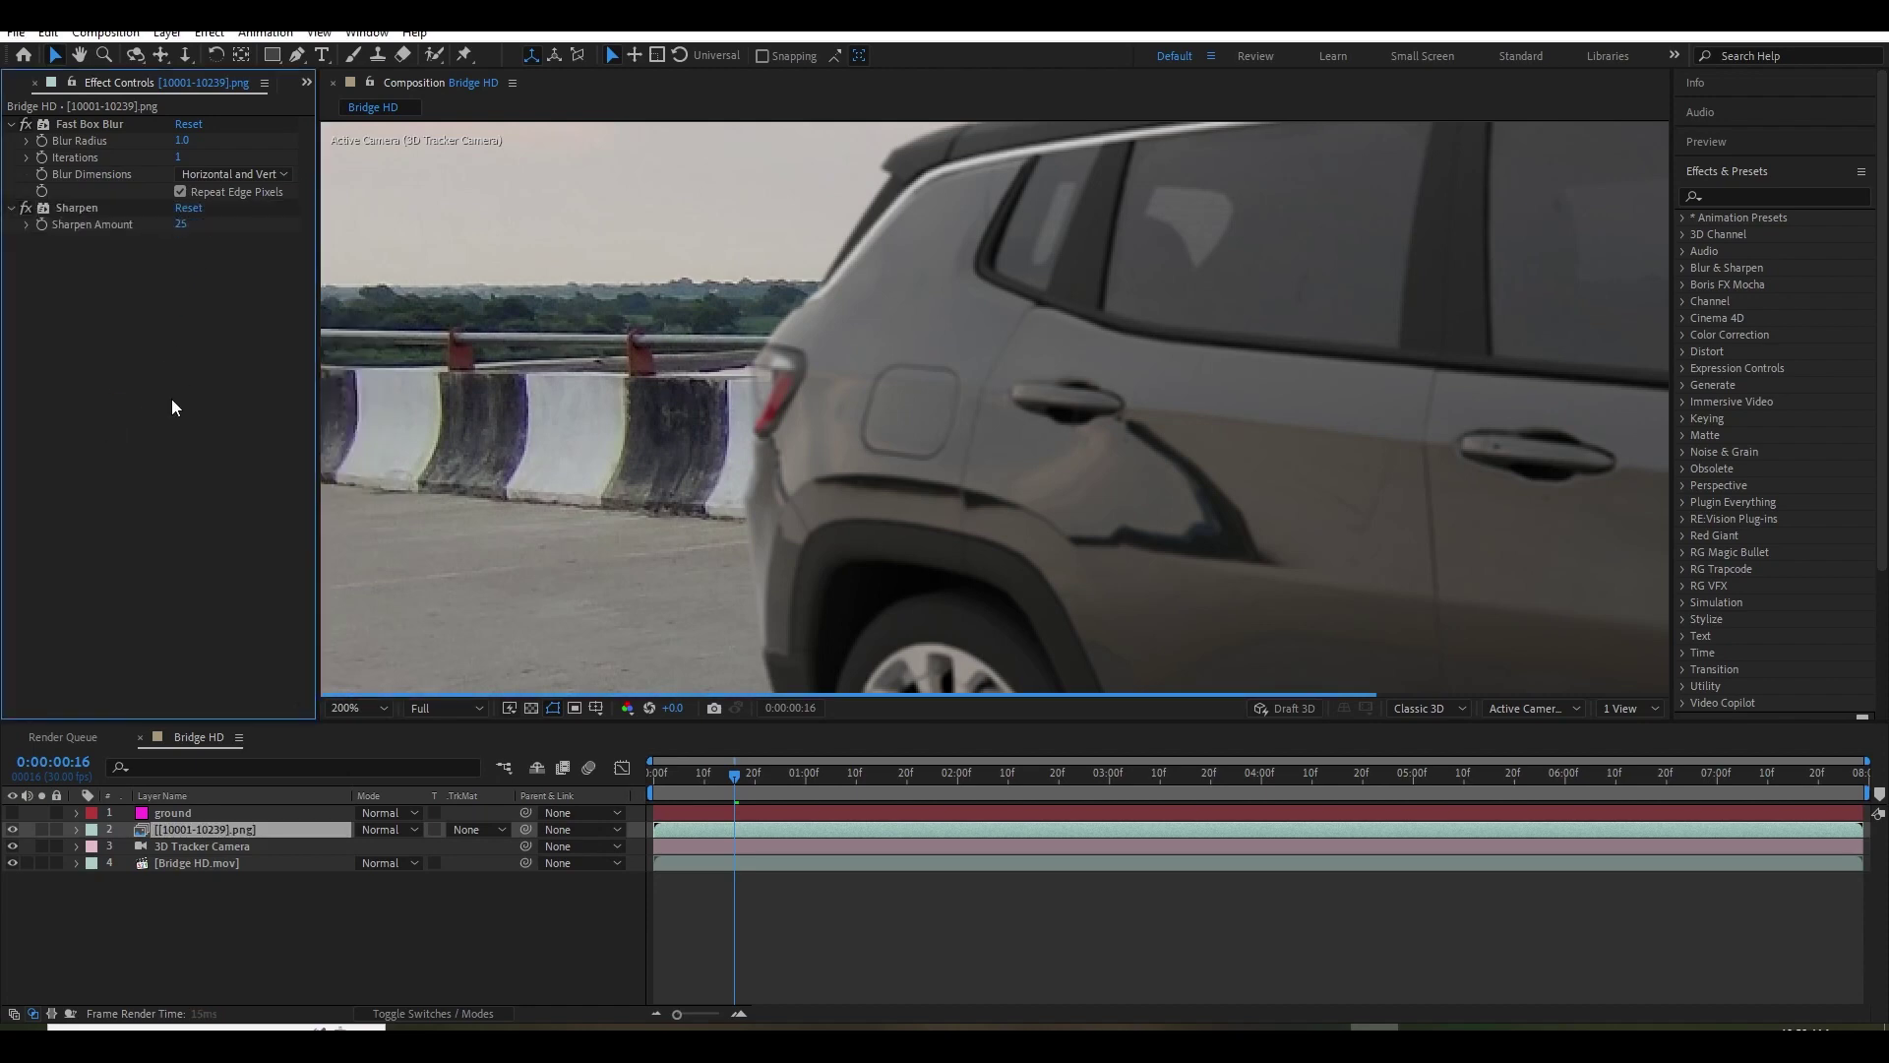
Examine the car's edges and body panels up close with the Fast Box Blur and Sharpen effects off and on.
middle_drag(827, 422, 513, 504)
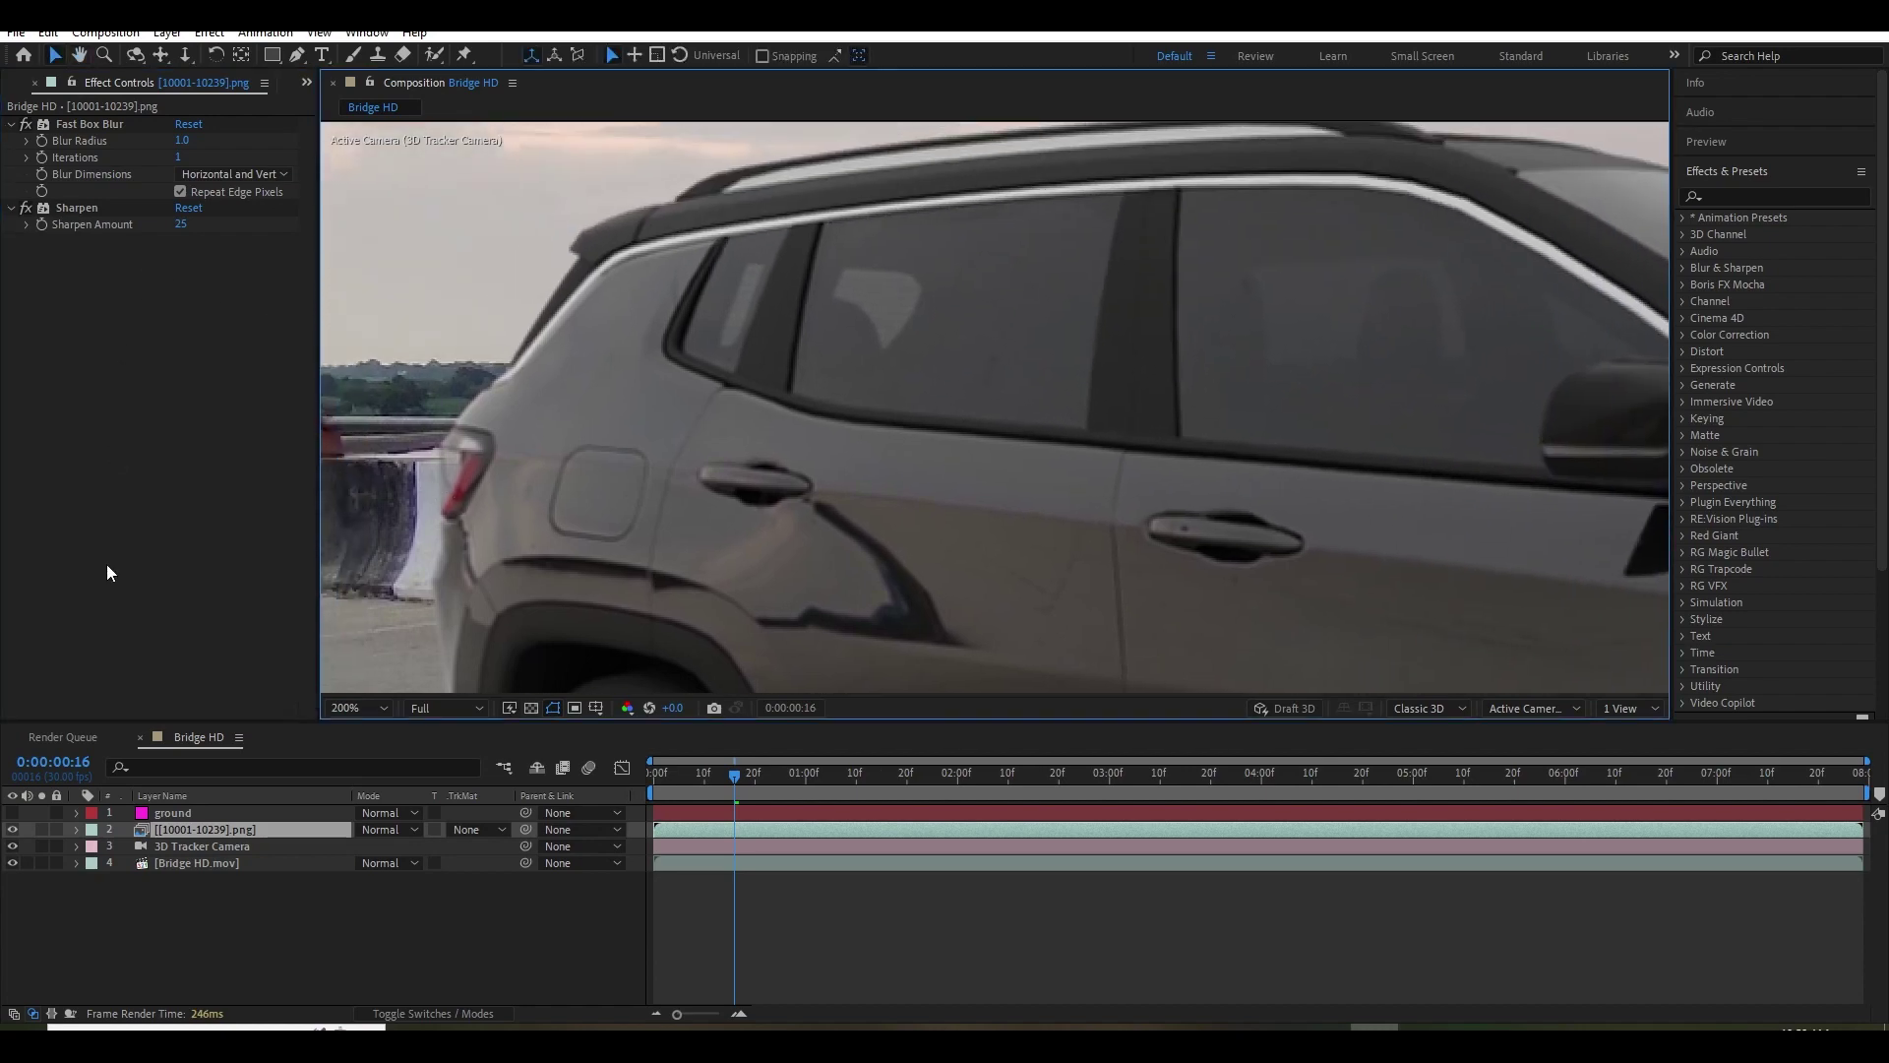
middle_drag(1024, 520, 829, 392)
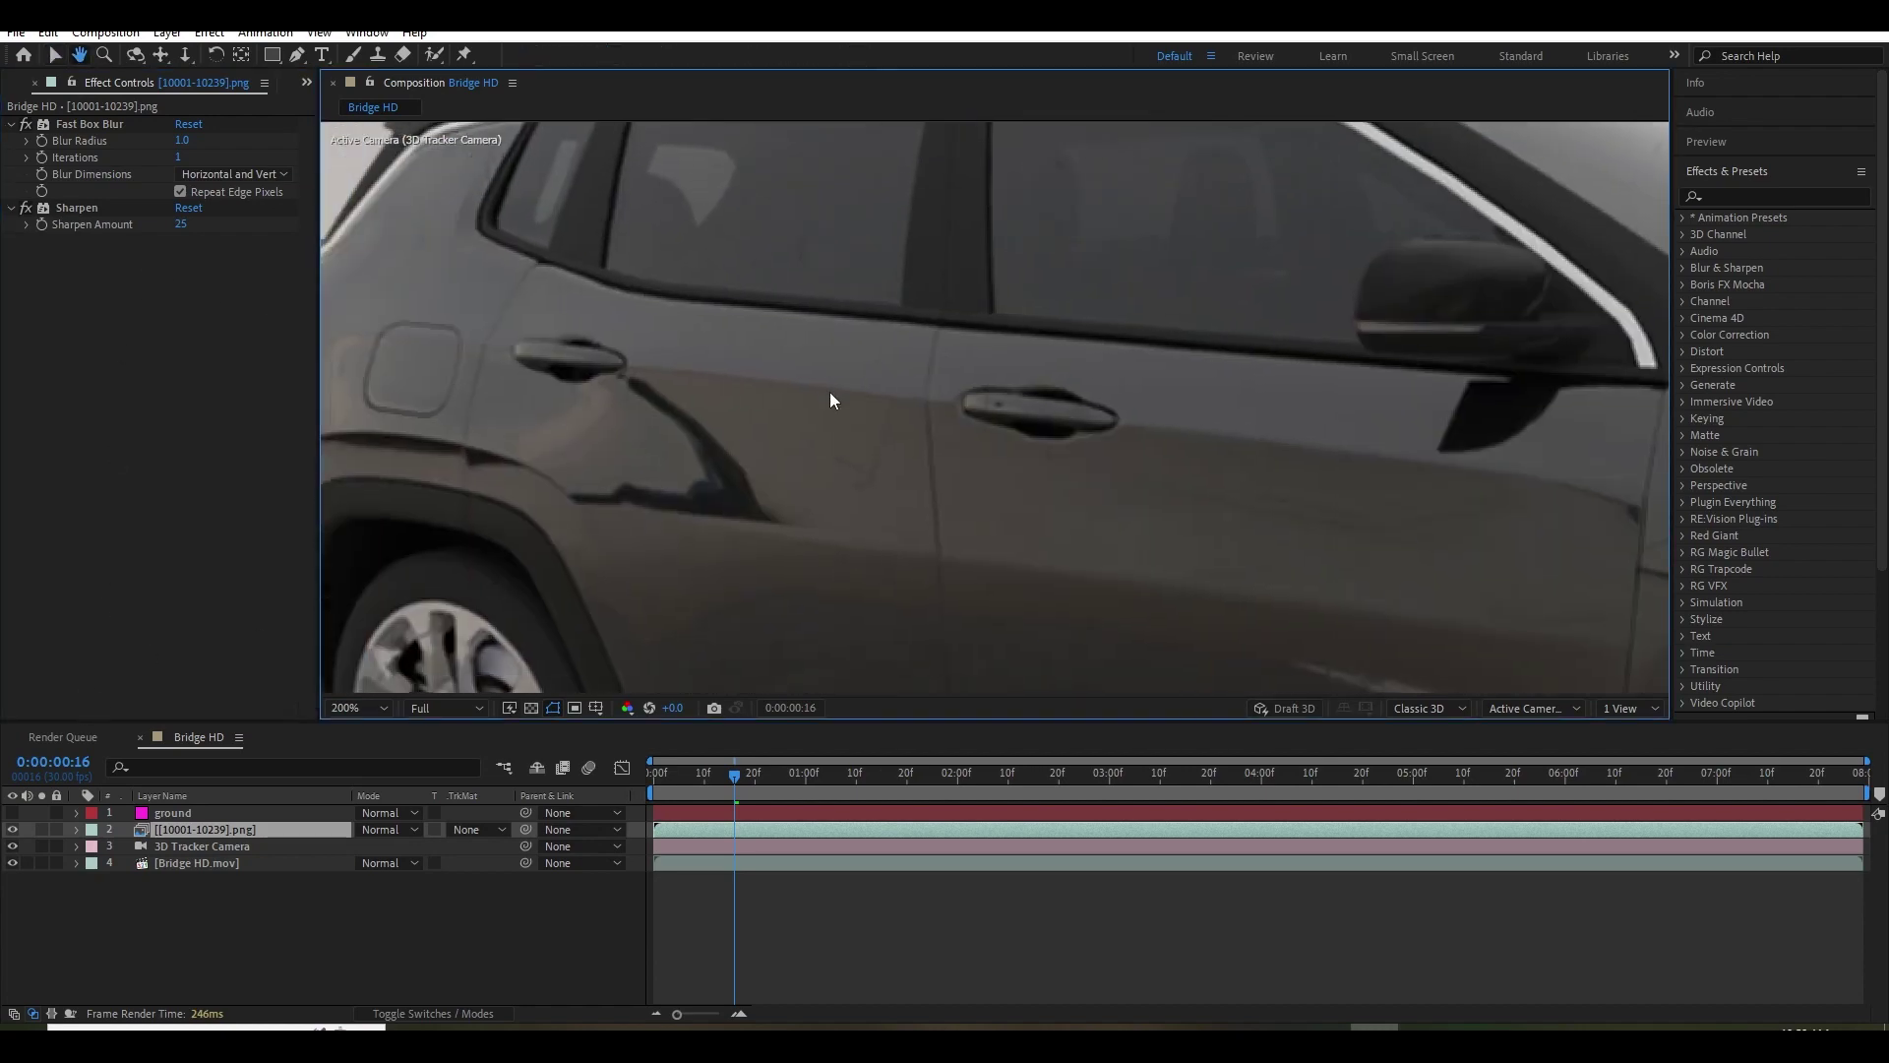
scroll(799, 477, down, 3)
scroll(799, 479, up, 4)
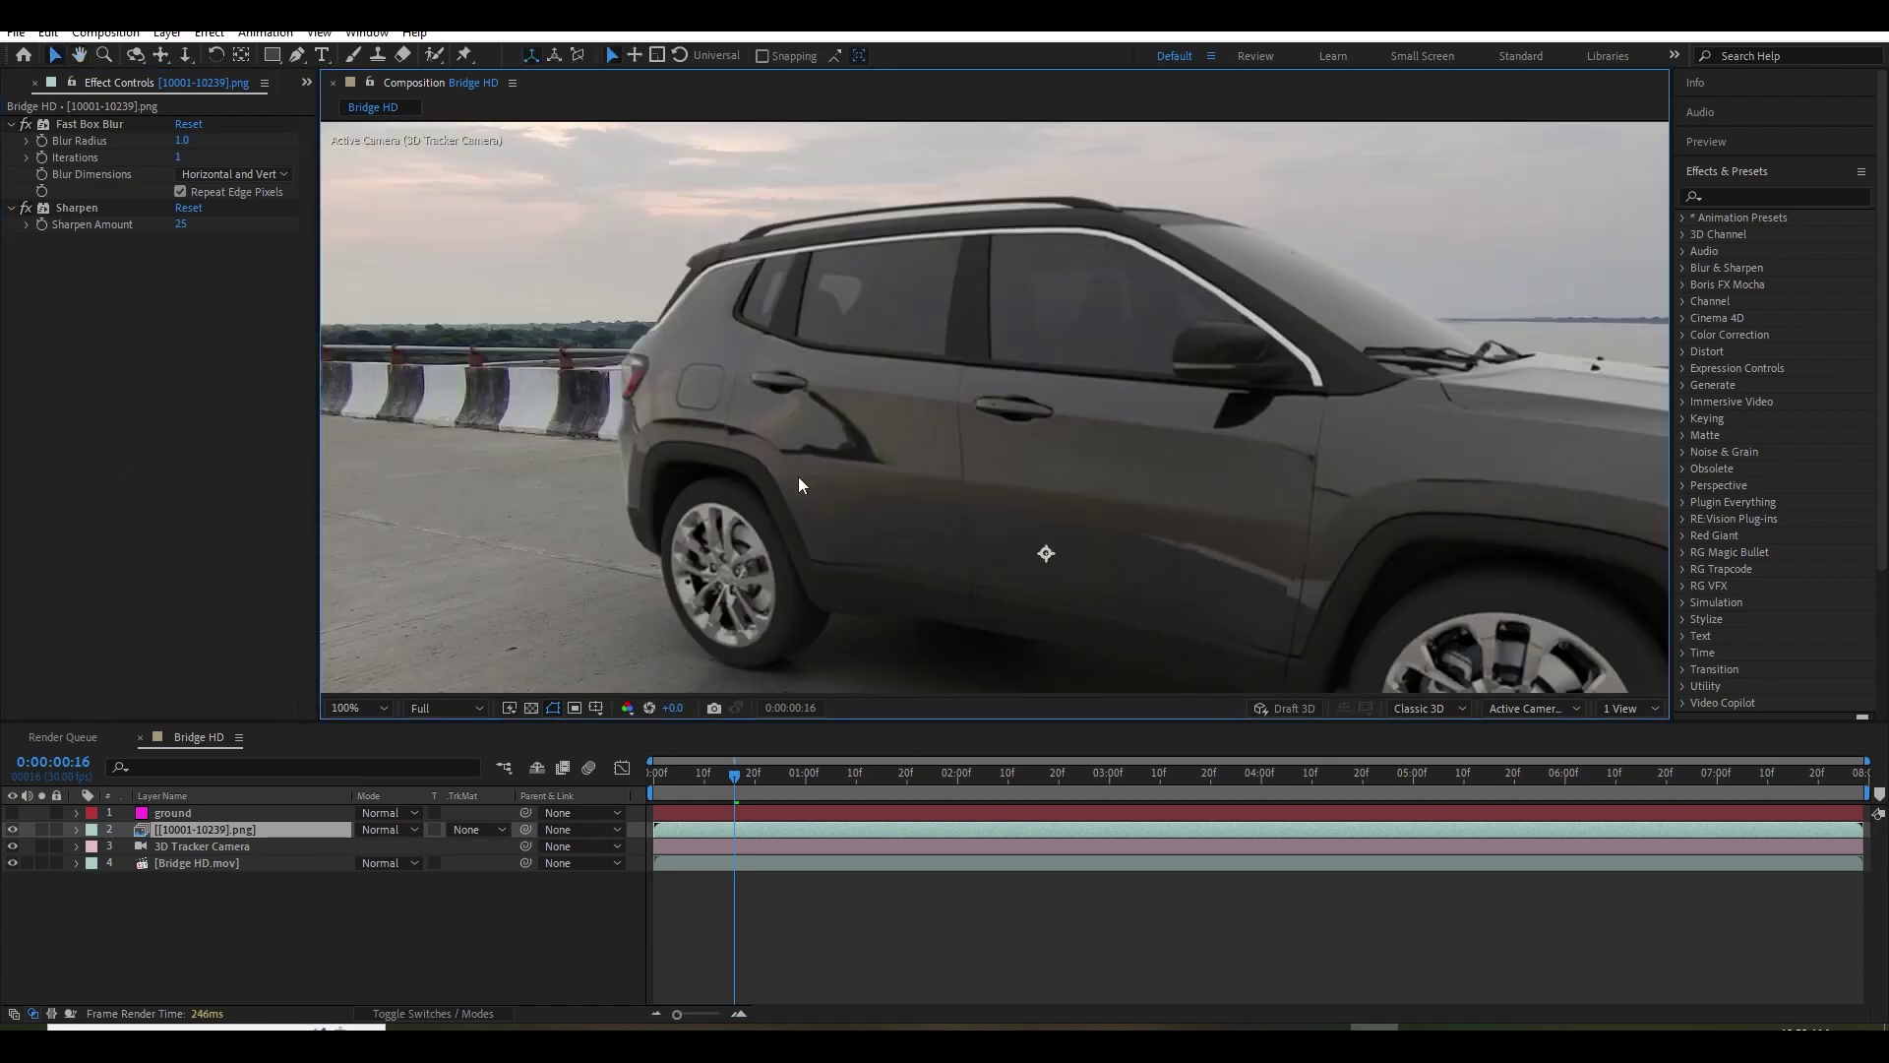
click(16, 133)
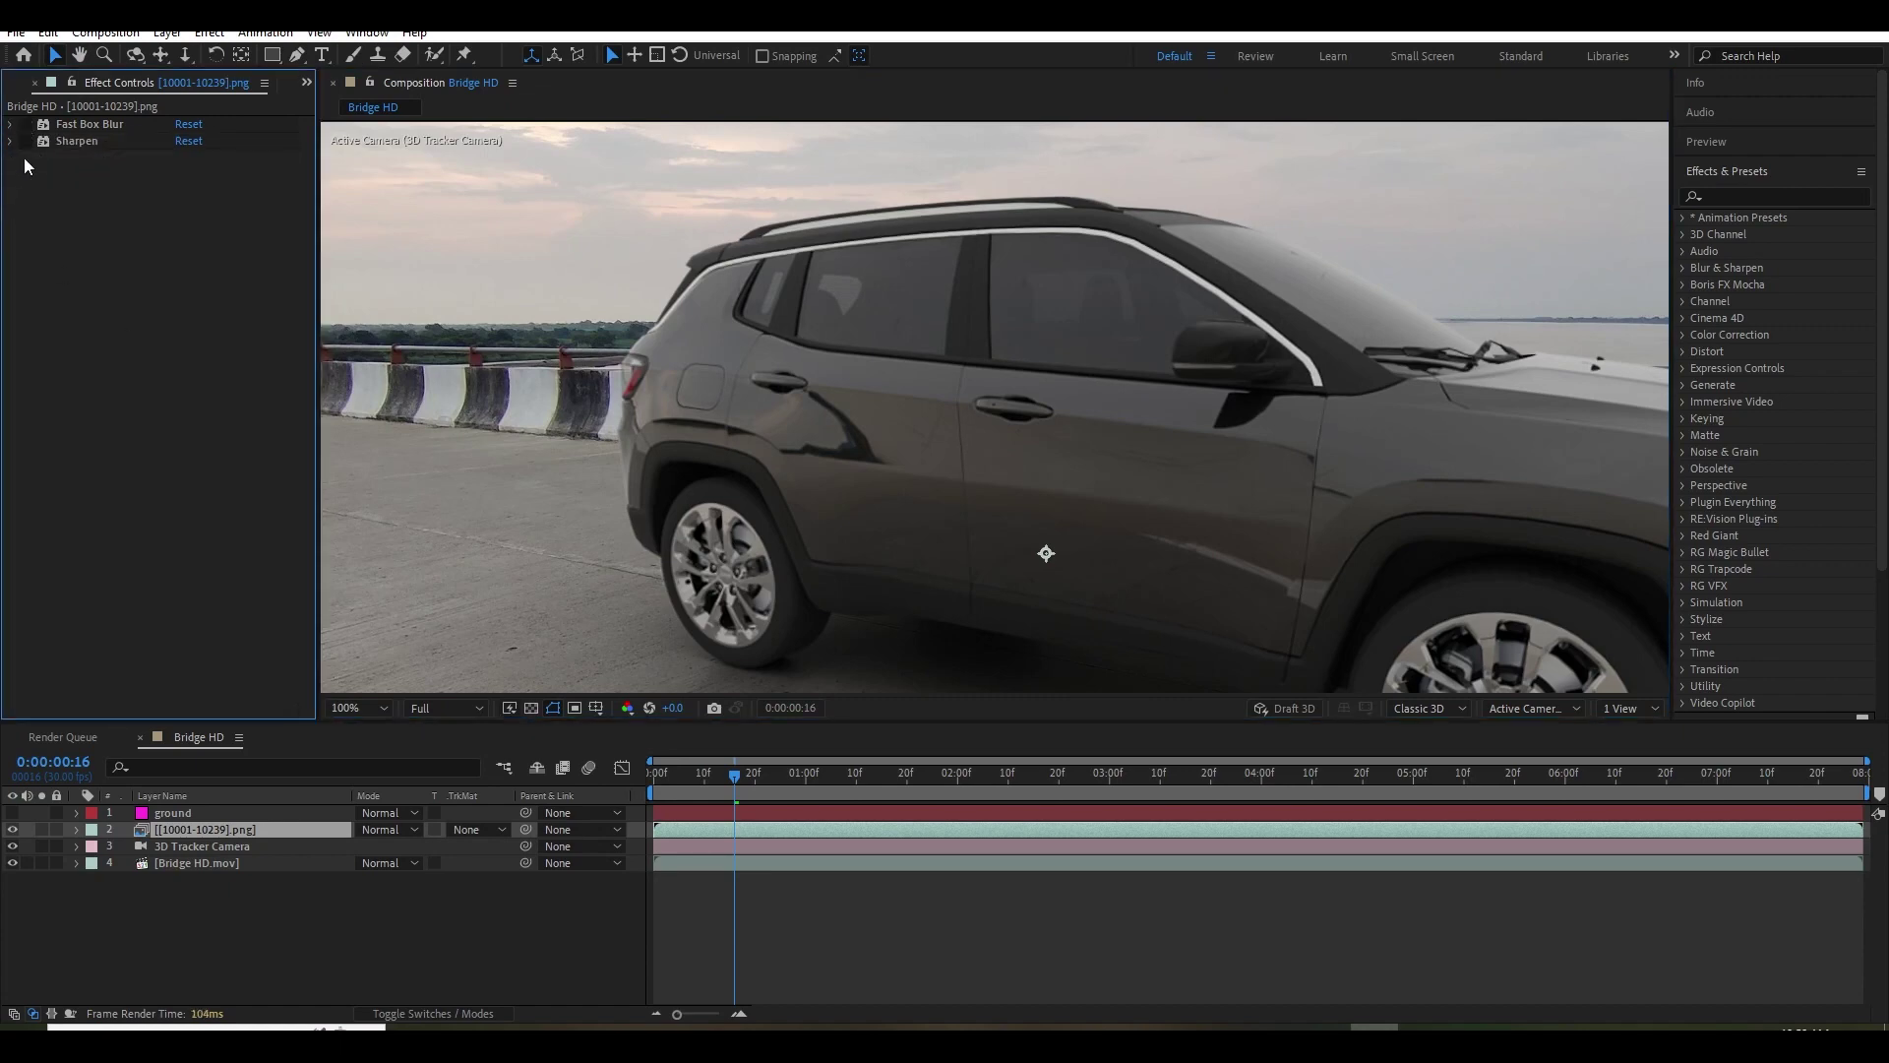
scroll(590, 307, up, 1)
middle_drag(594, 310, 943, 444)
scroll(816, 500, up, 1)
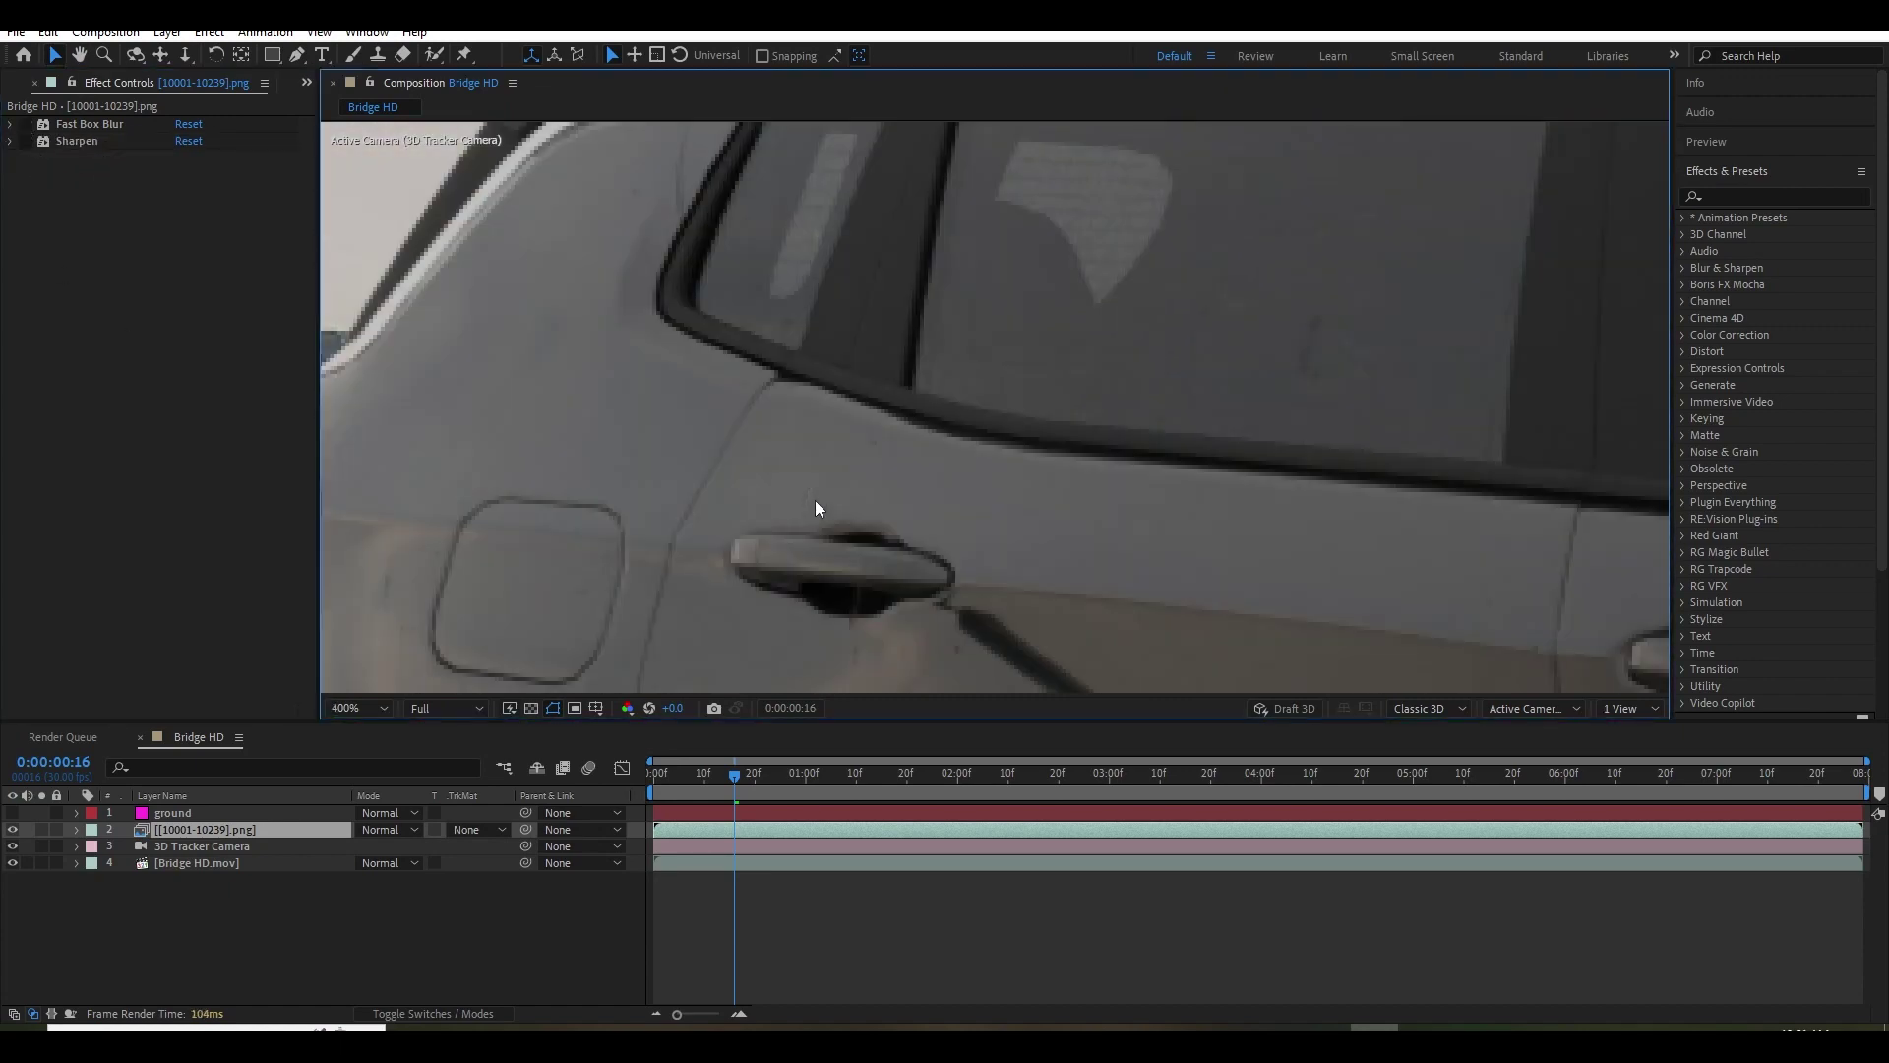
middle_drag(795, 521, 1080, 543)
middle_drag(521, 527, 692, 351)
middle_drag(632, 453, 641, 417)
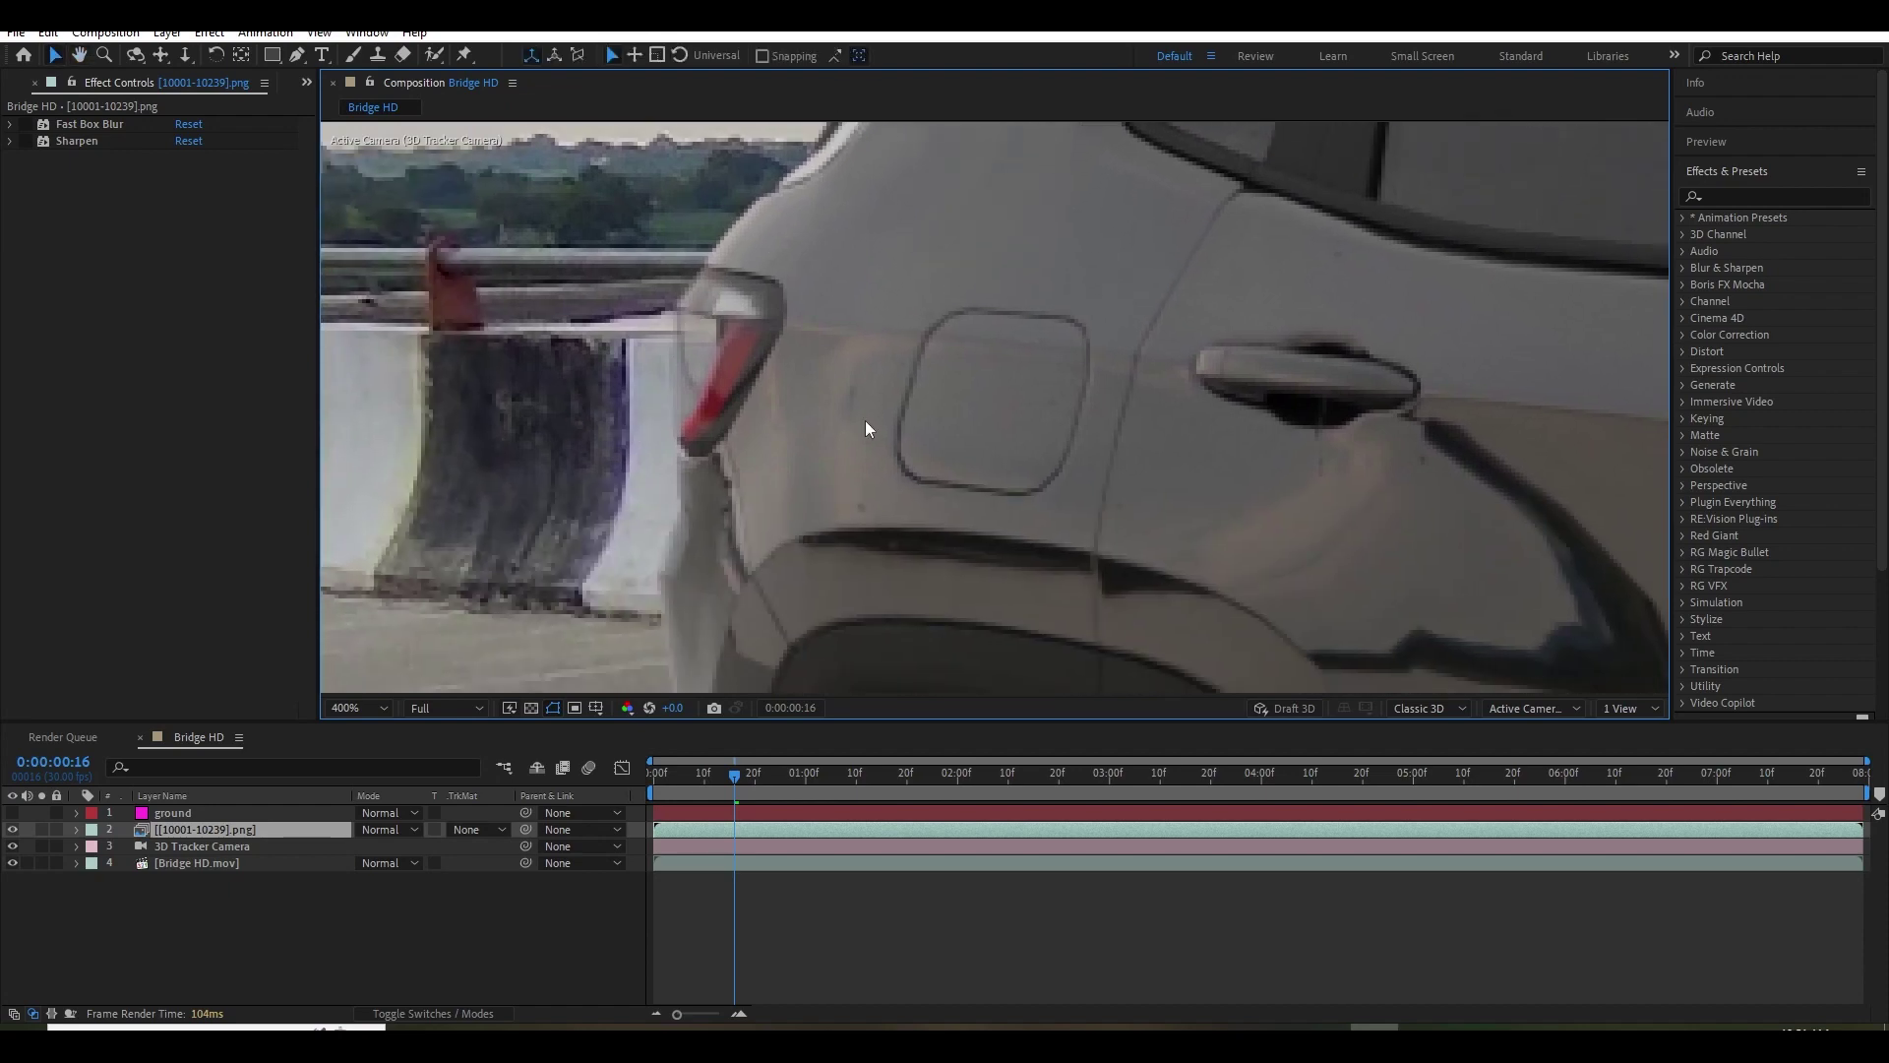
click(26, 173)
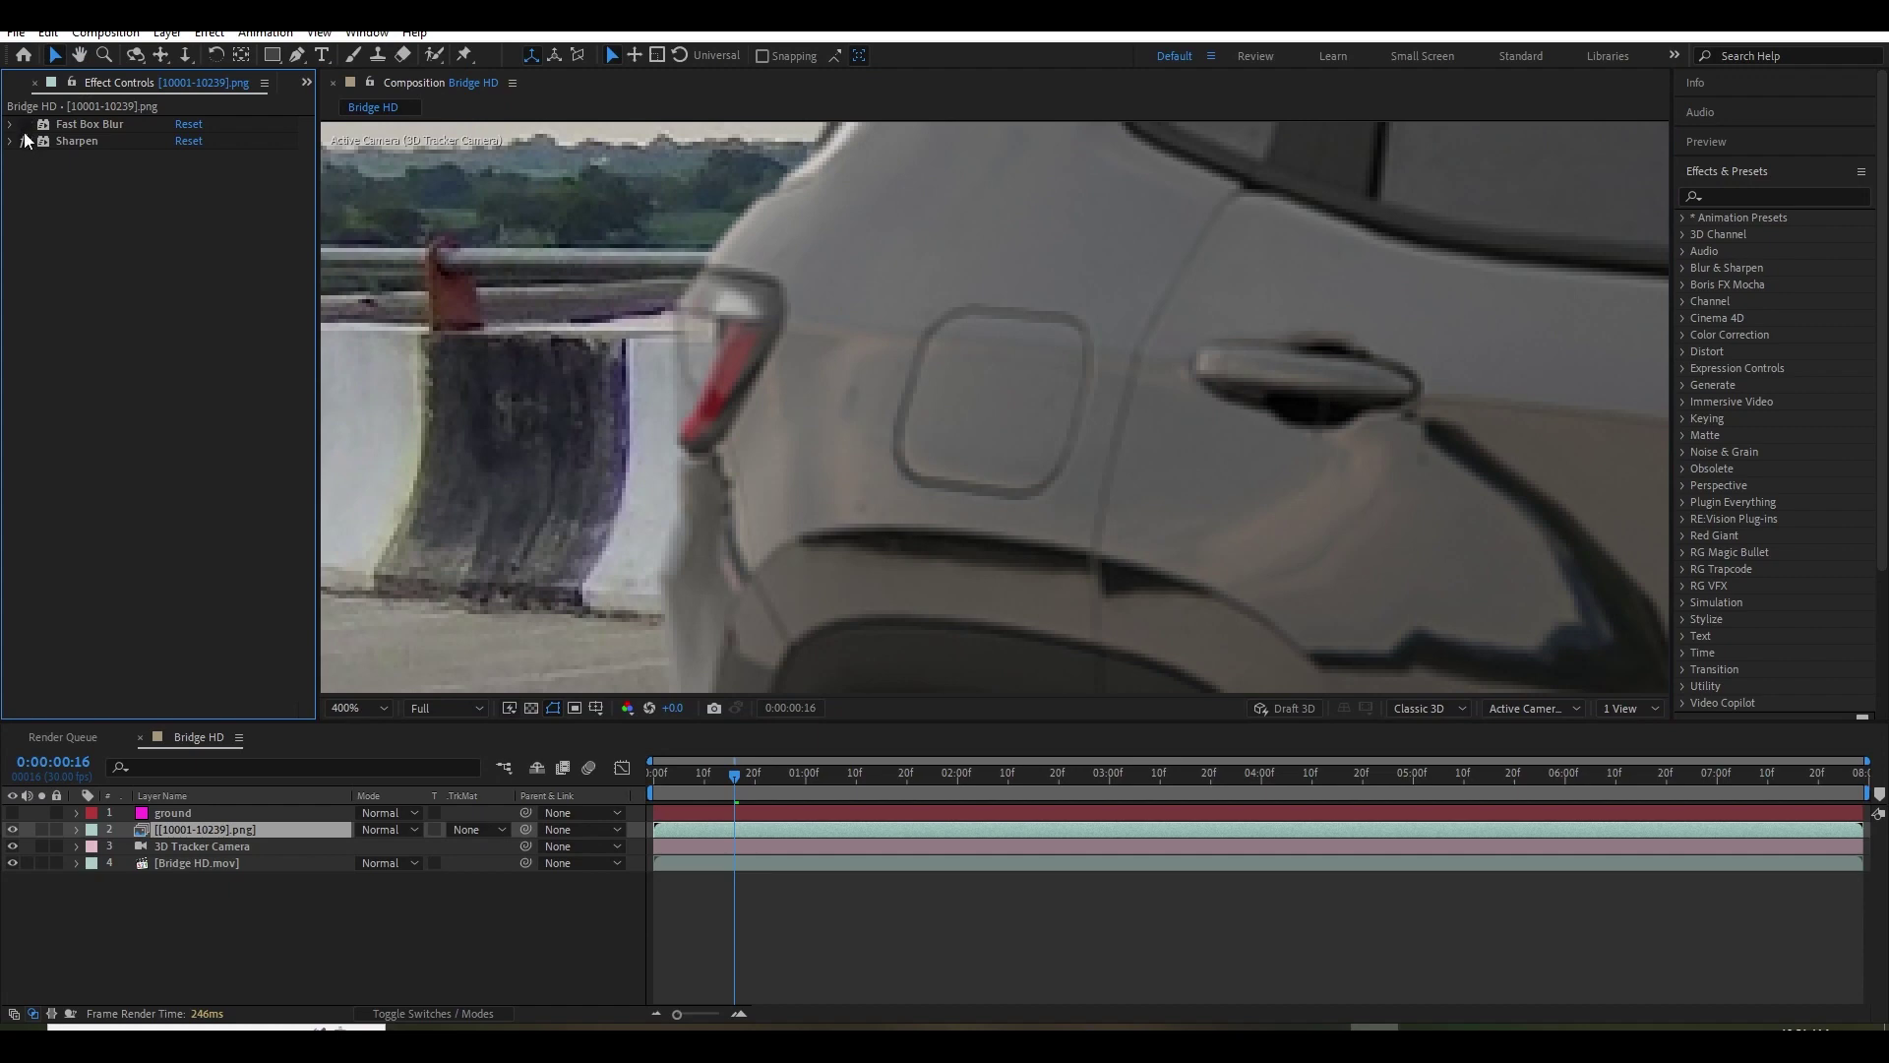
click(25, 141)
click(26, 141)
Set the Sharpen amount to 56 and compare the car with that effect off and on.
drag(237, 157, 414, 160)
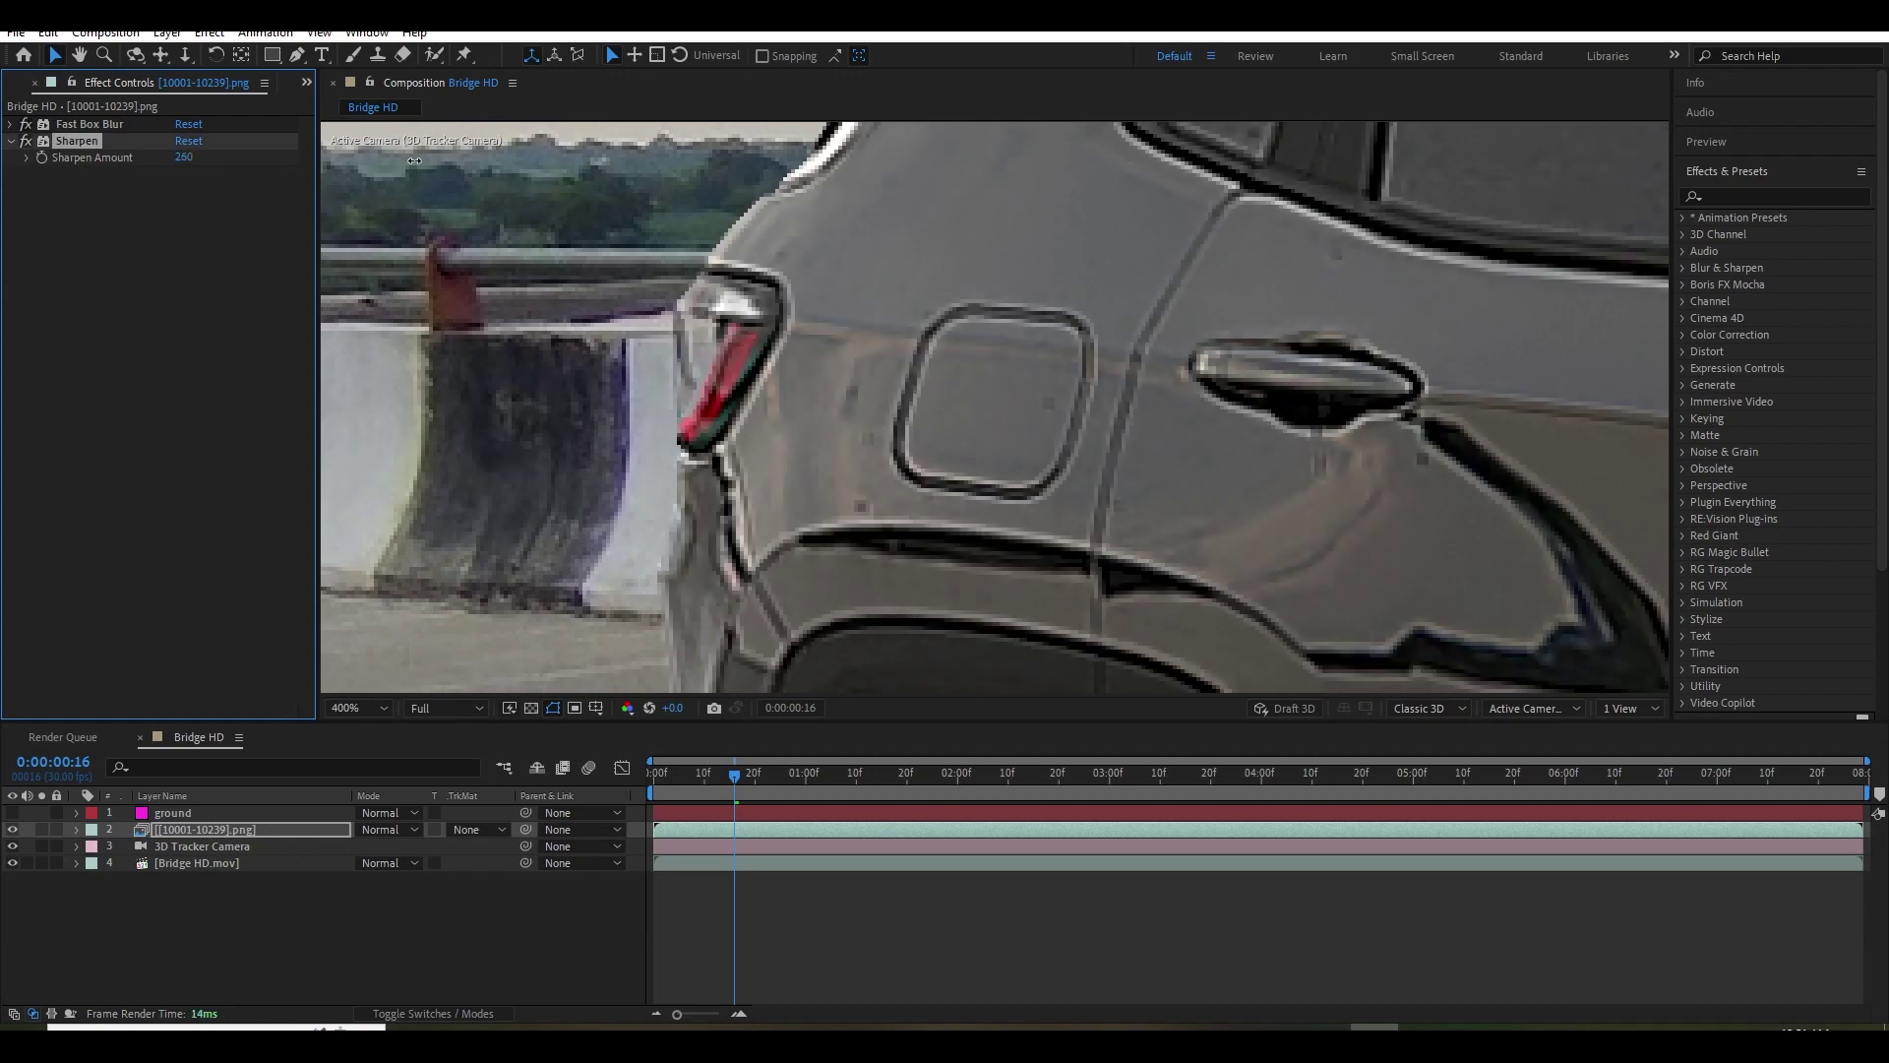
text(56)
click(150, 269)
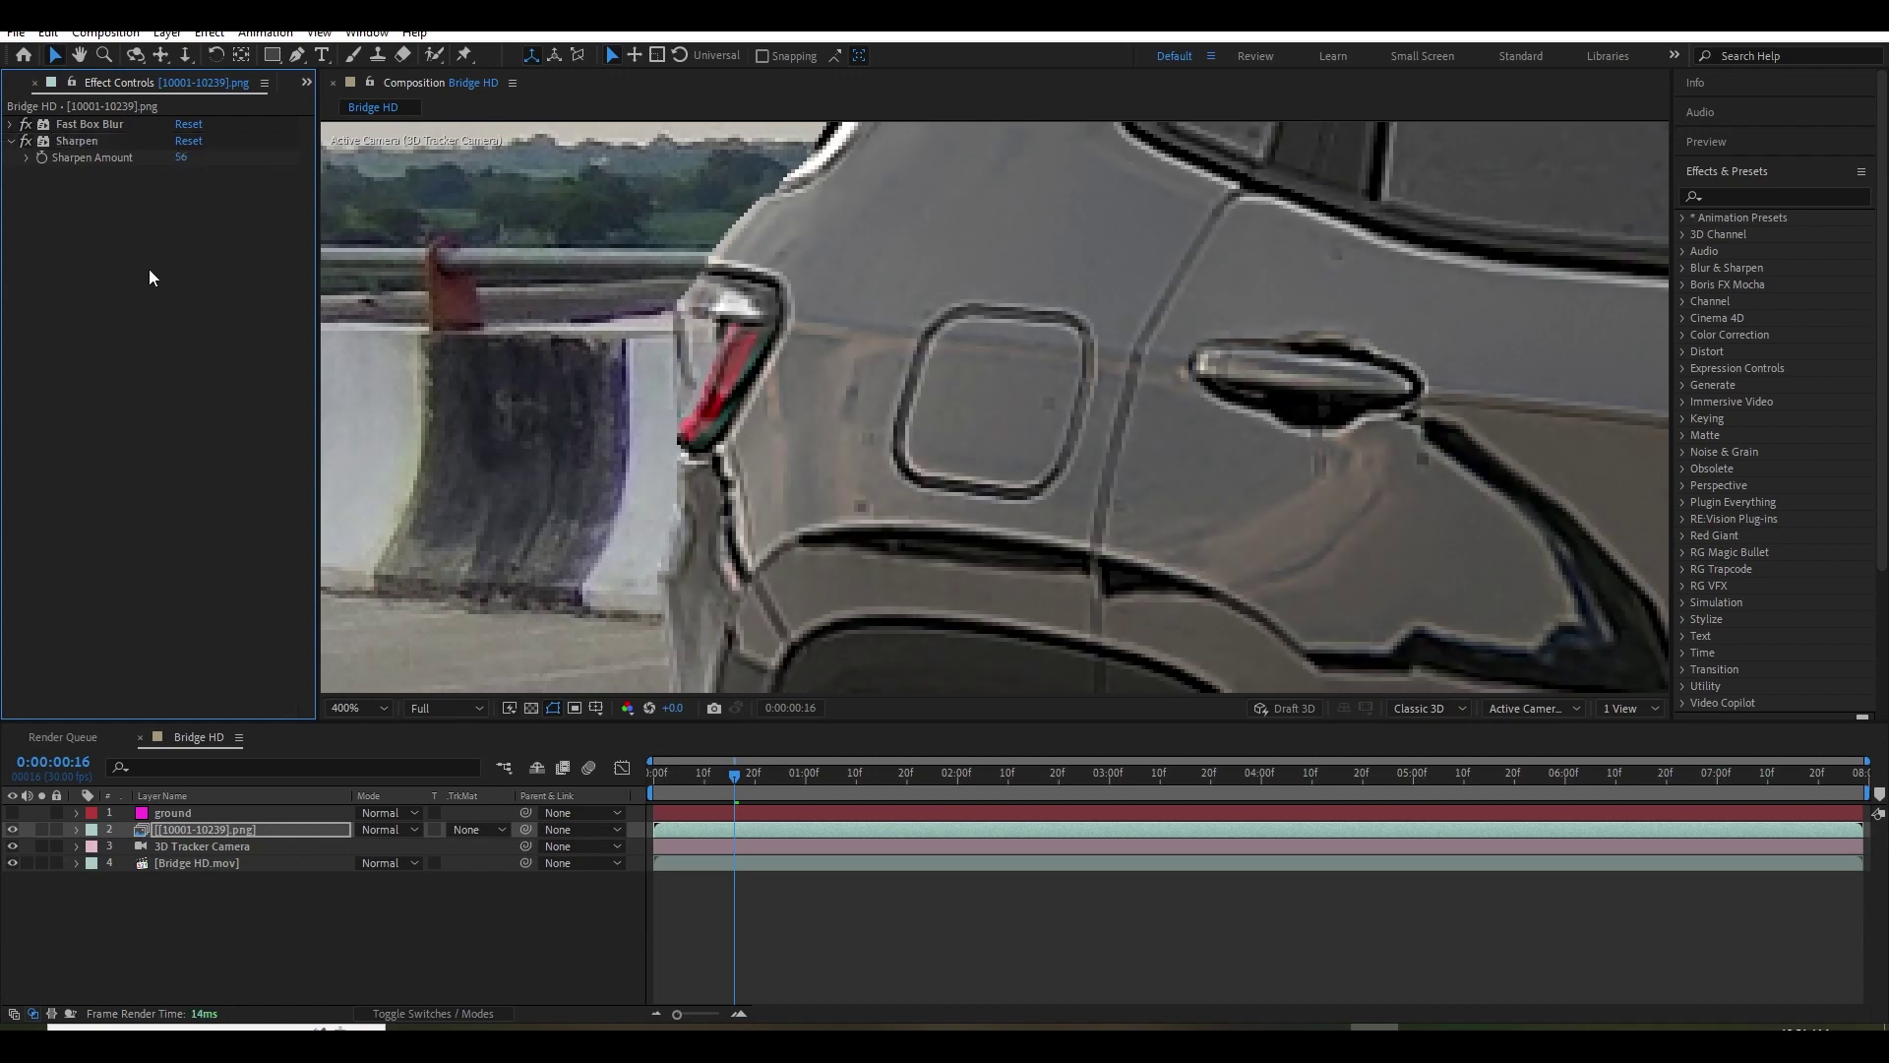
click(25, 141)
click(25, 141)
click(26, 140)
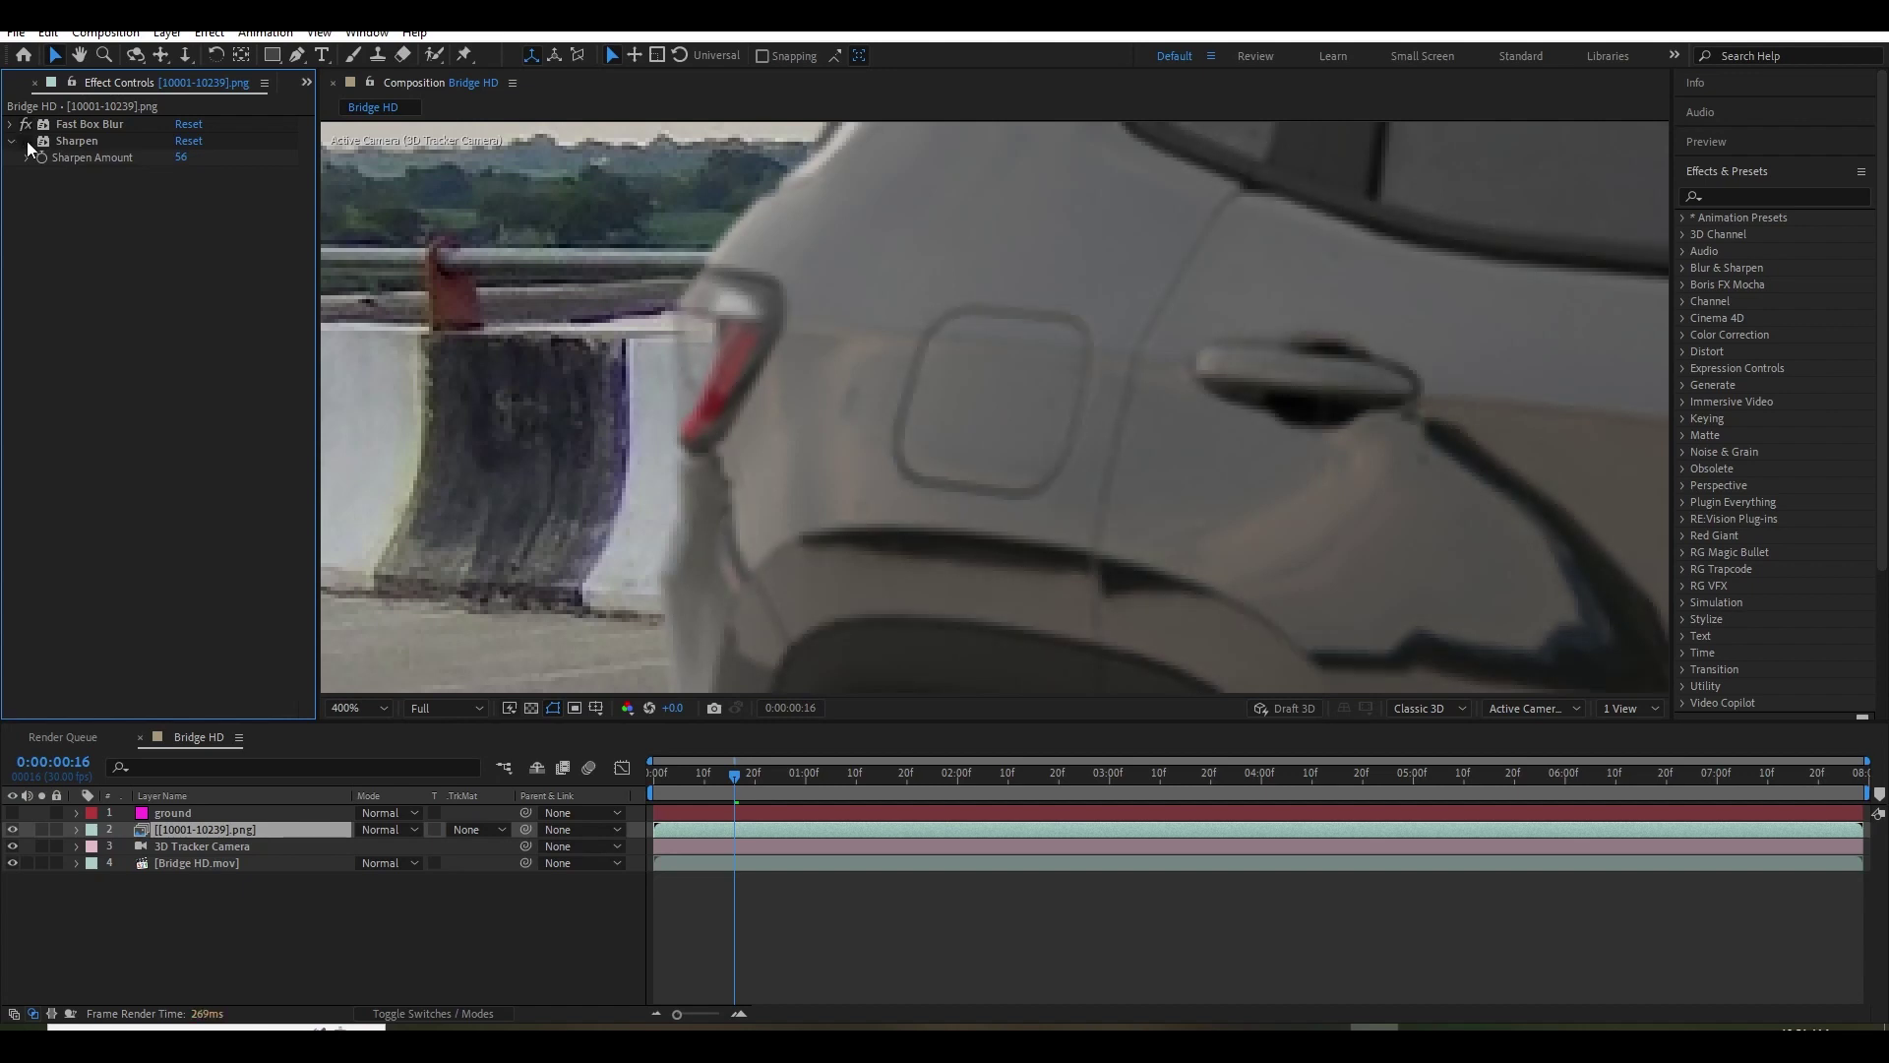
click(25, 140)
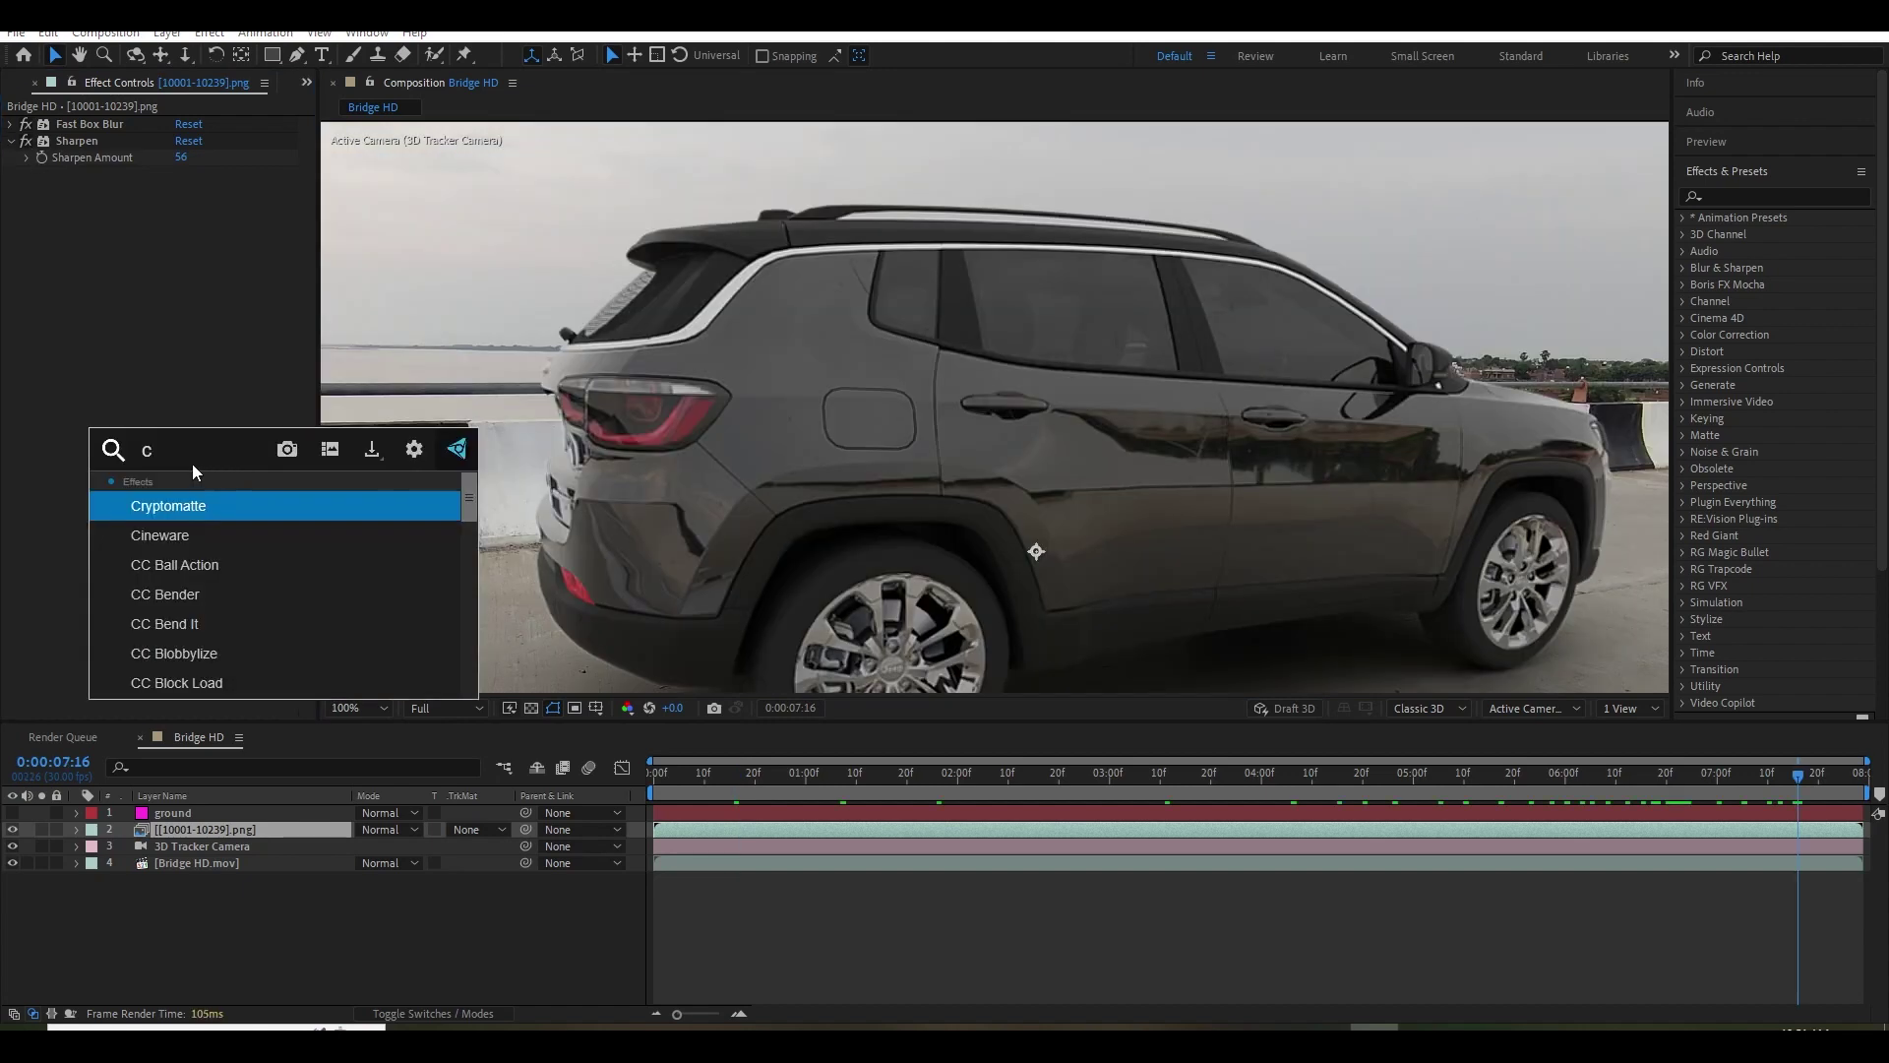
Add a Curves effect to the car layer, anchor the RGB curve's shadows and raise its upper midtones slightly.
key(Return)
scroll(691, 557, down, 2)
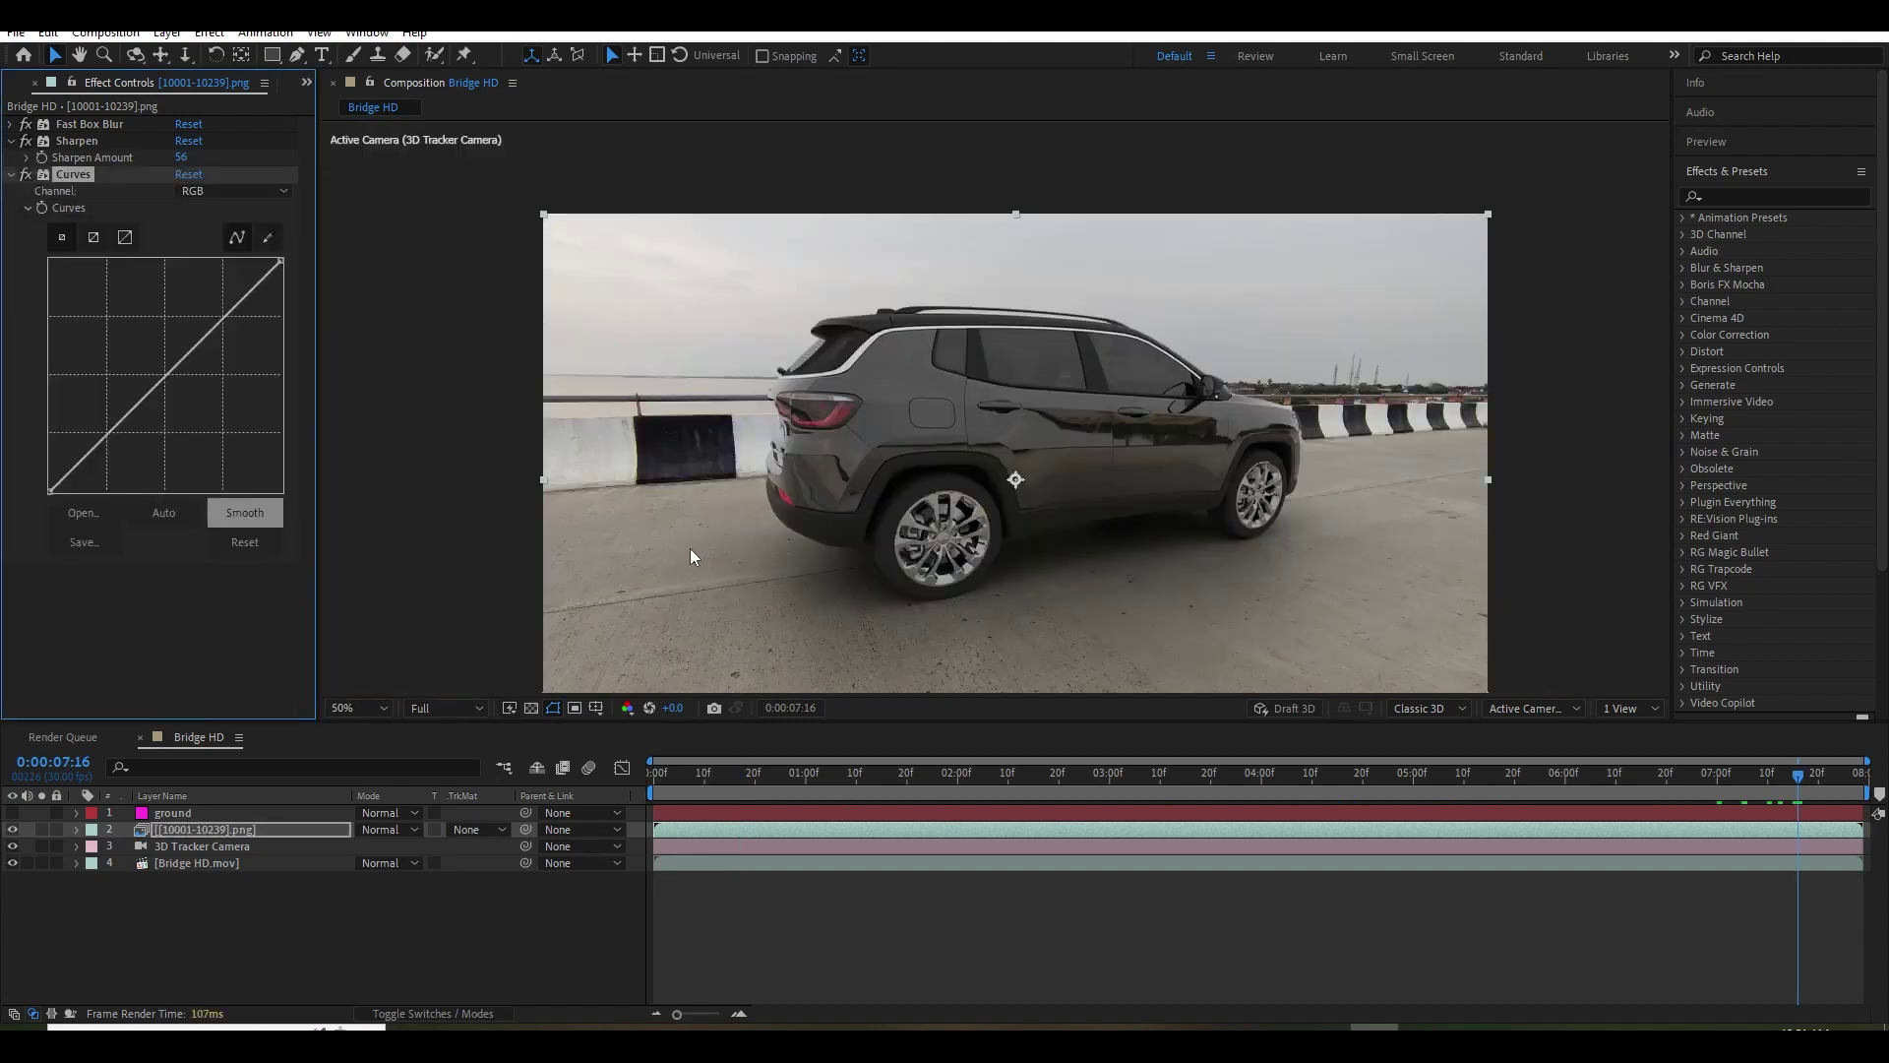
drag(95, 445, 82, 455)
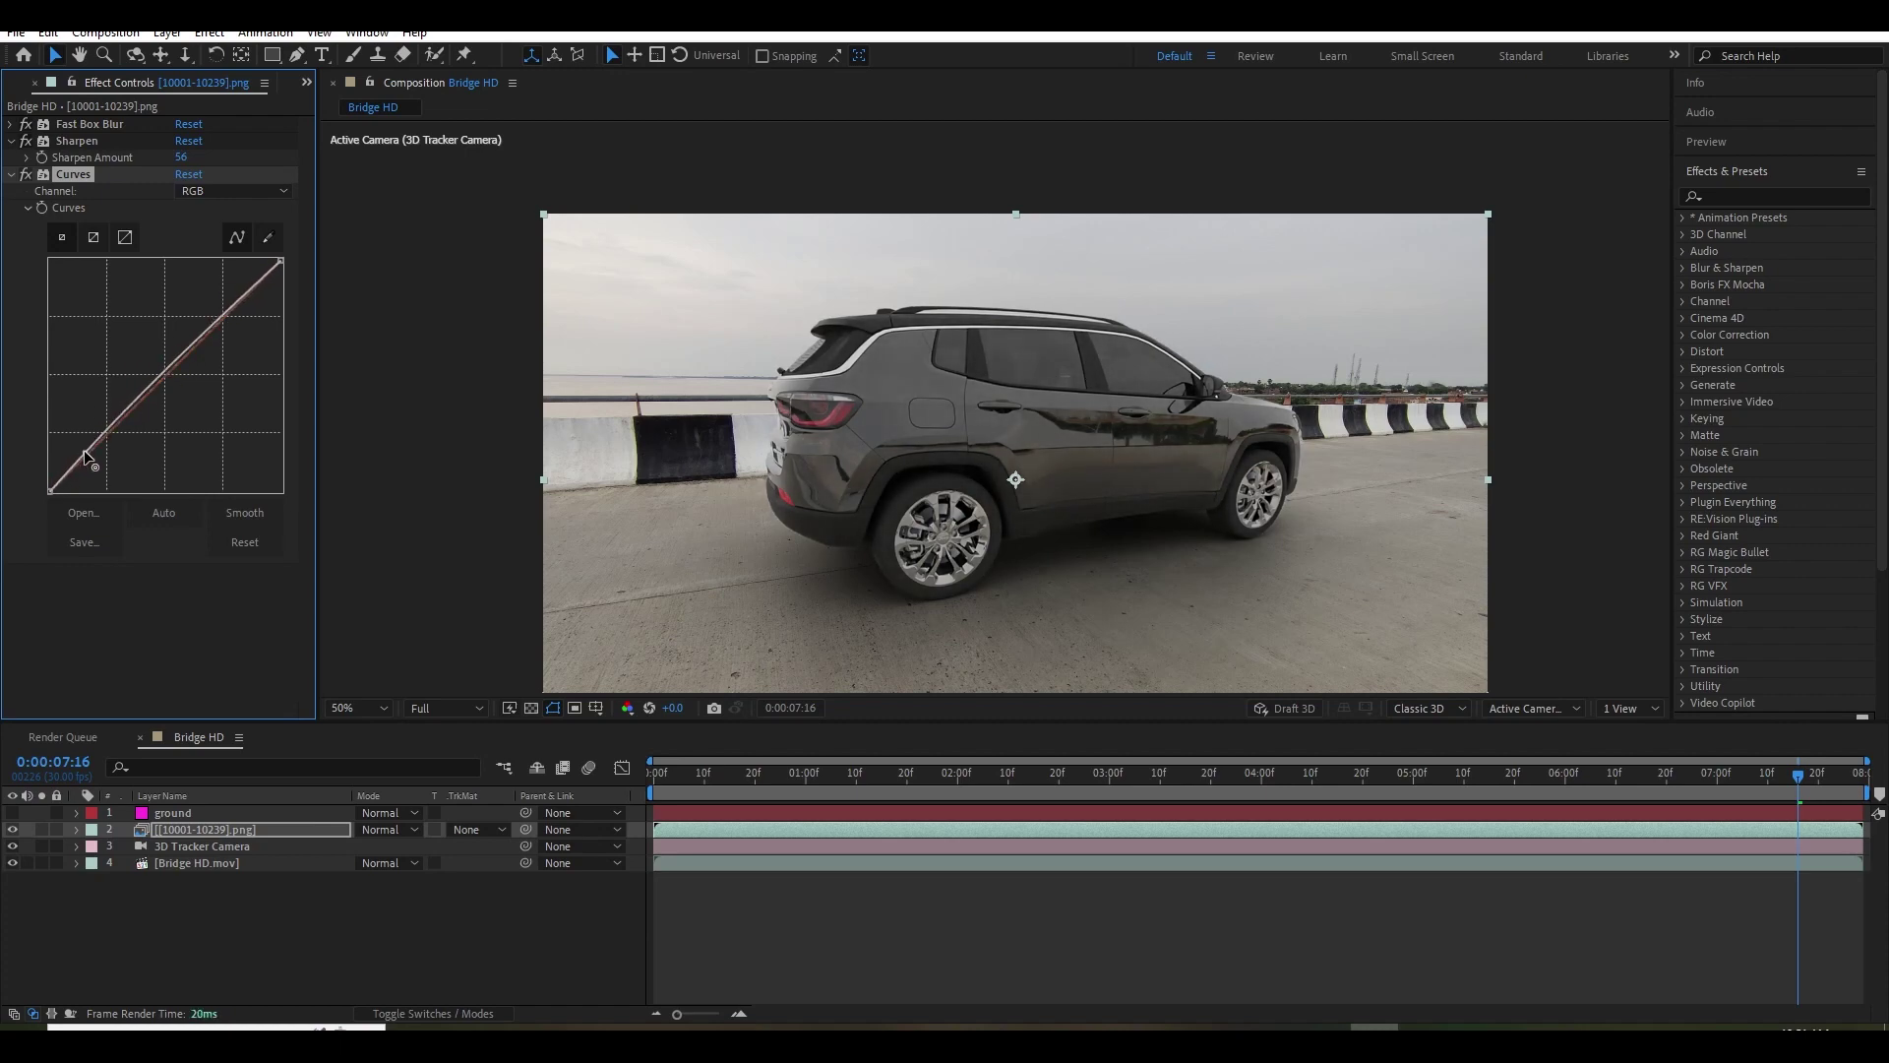
drag(180, 340, 182, 346)
Preview the colour-corrected car composite from the first frame.
scroll(594, 481, up, 4)
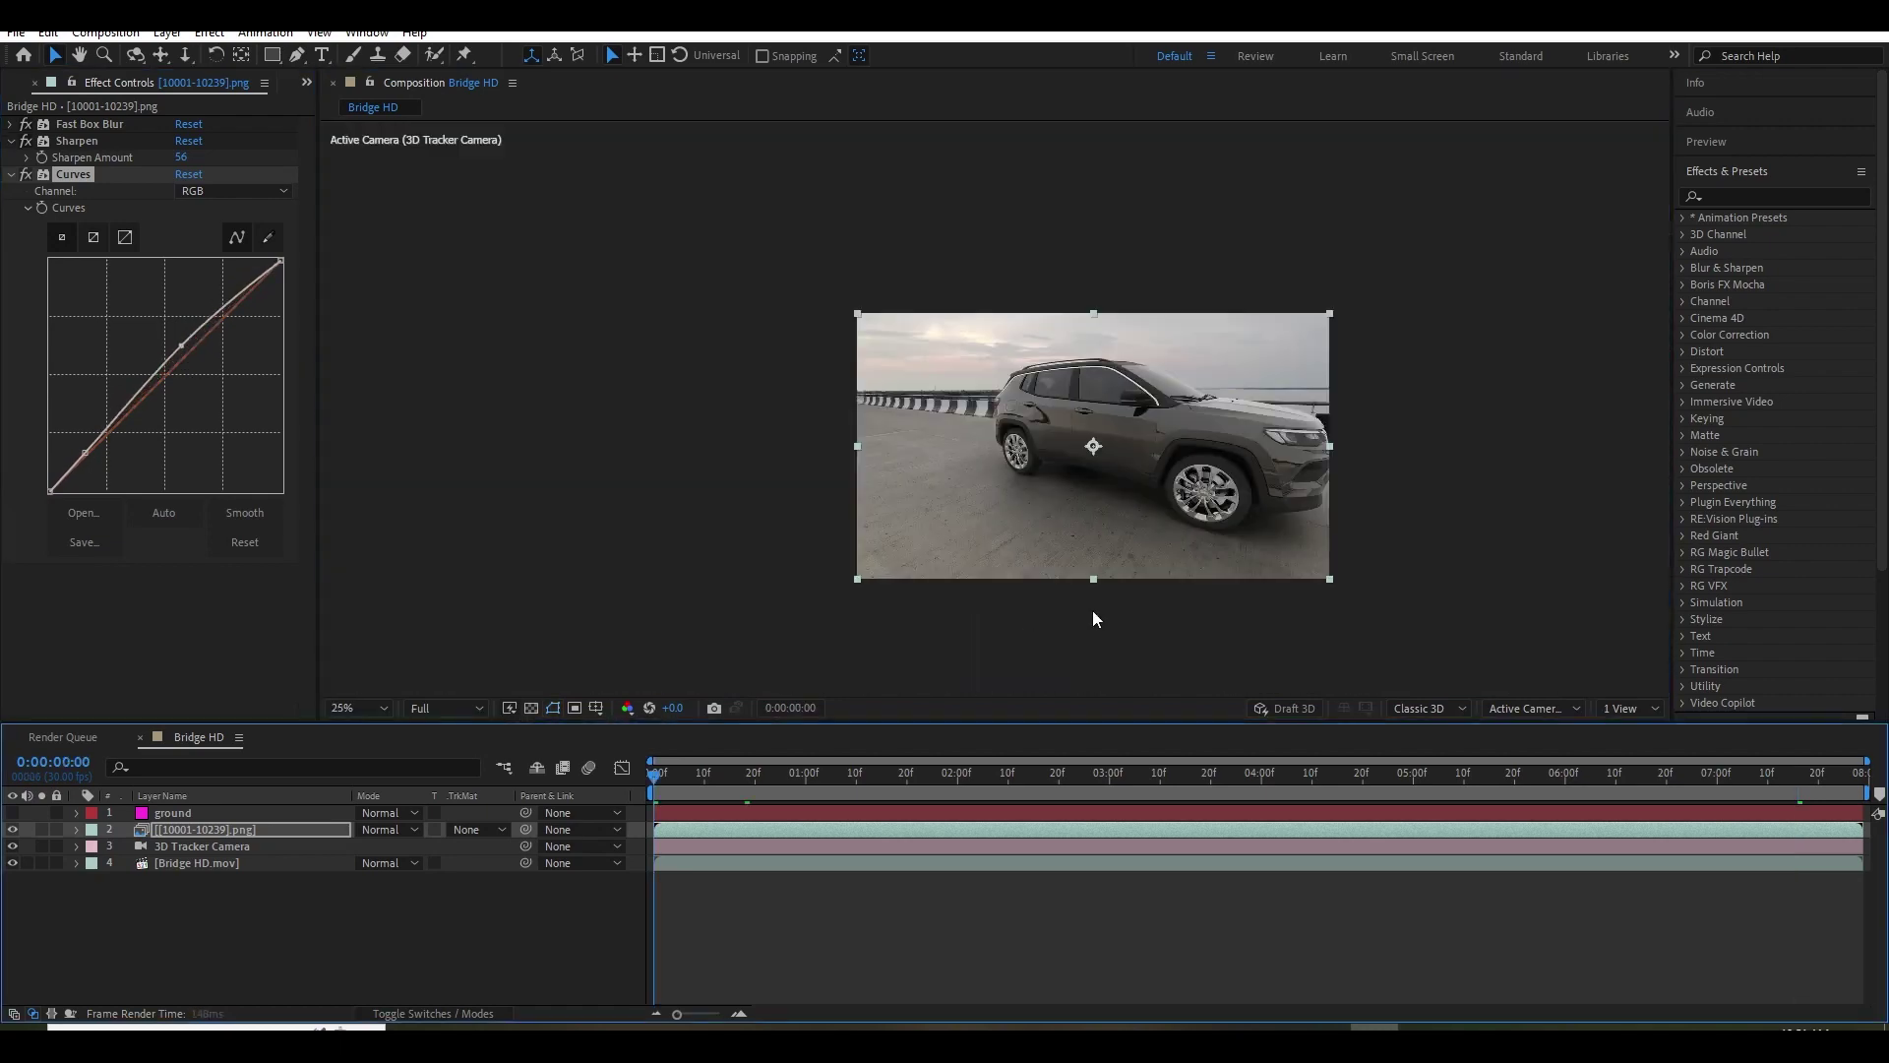
key(space)
scroll(1113, 599, up, 2)
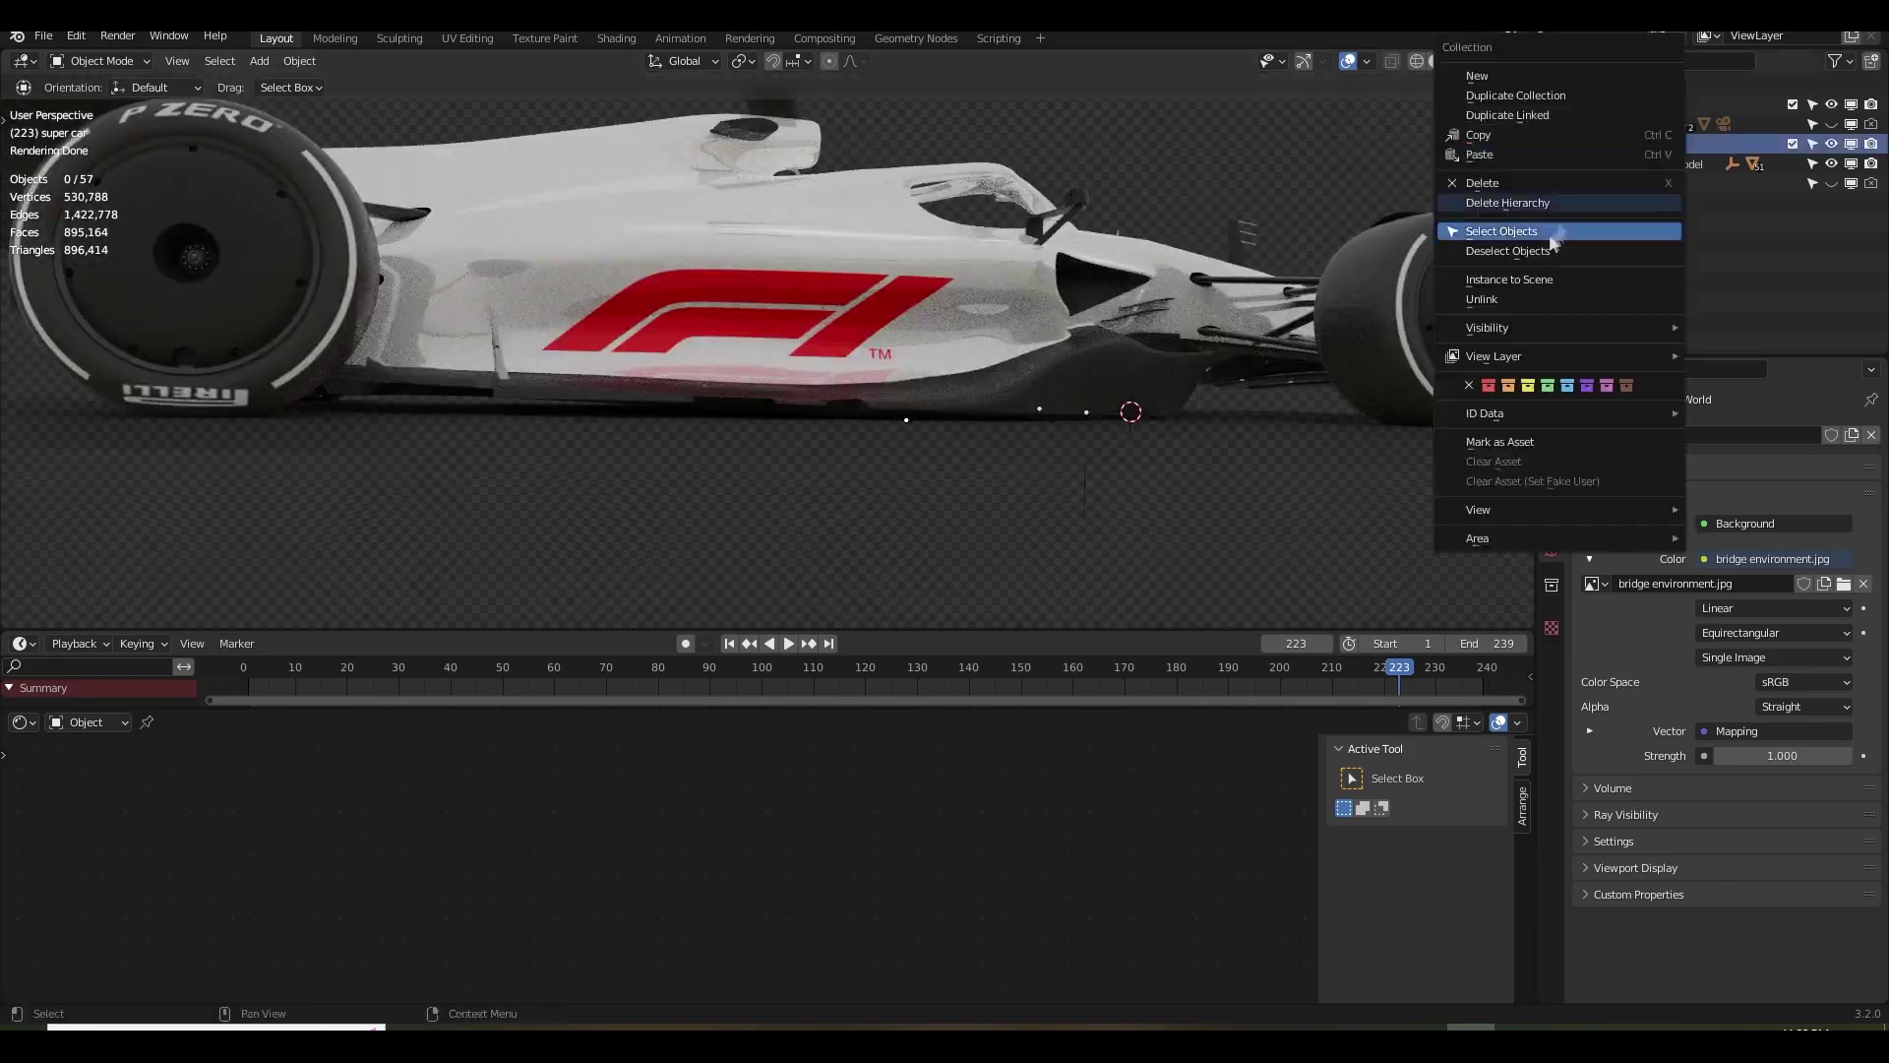
Rotate the F1 car about the Z axis, adjust its height along global Z and select the Sketchfab_model hierarchy.
click(1552, 234)
key(r)
key(z)
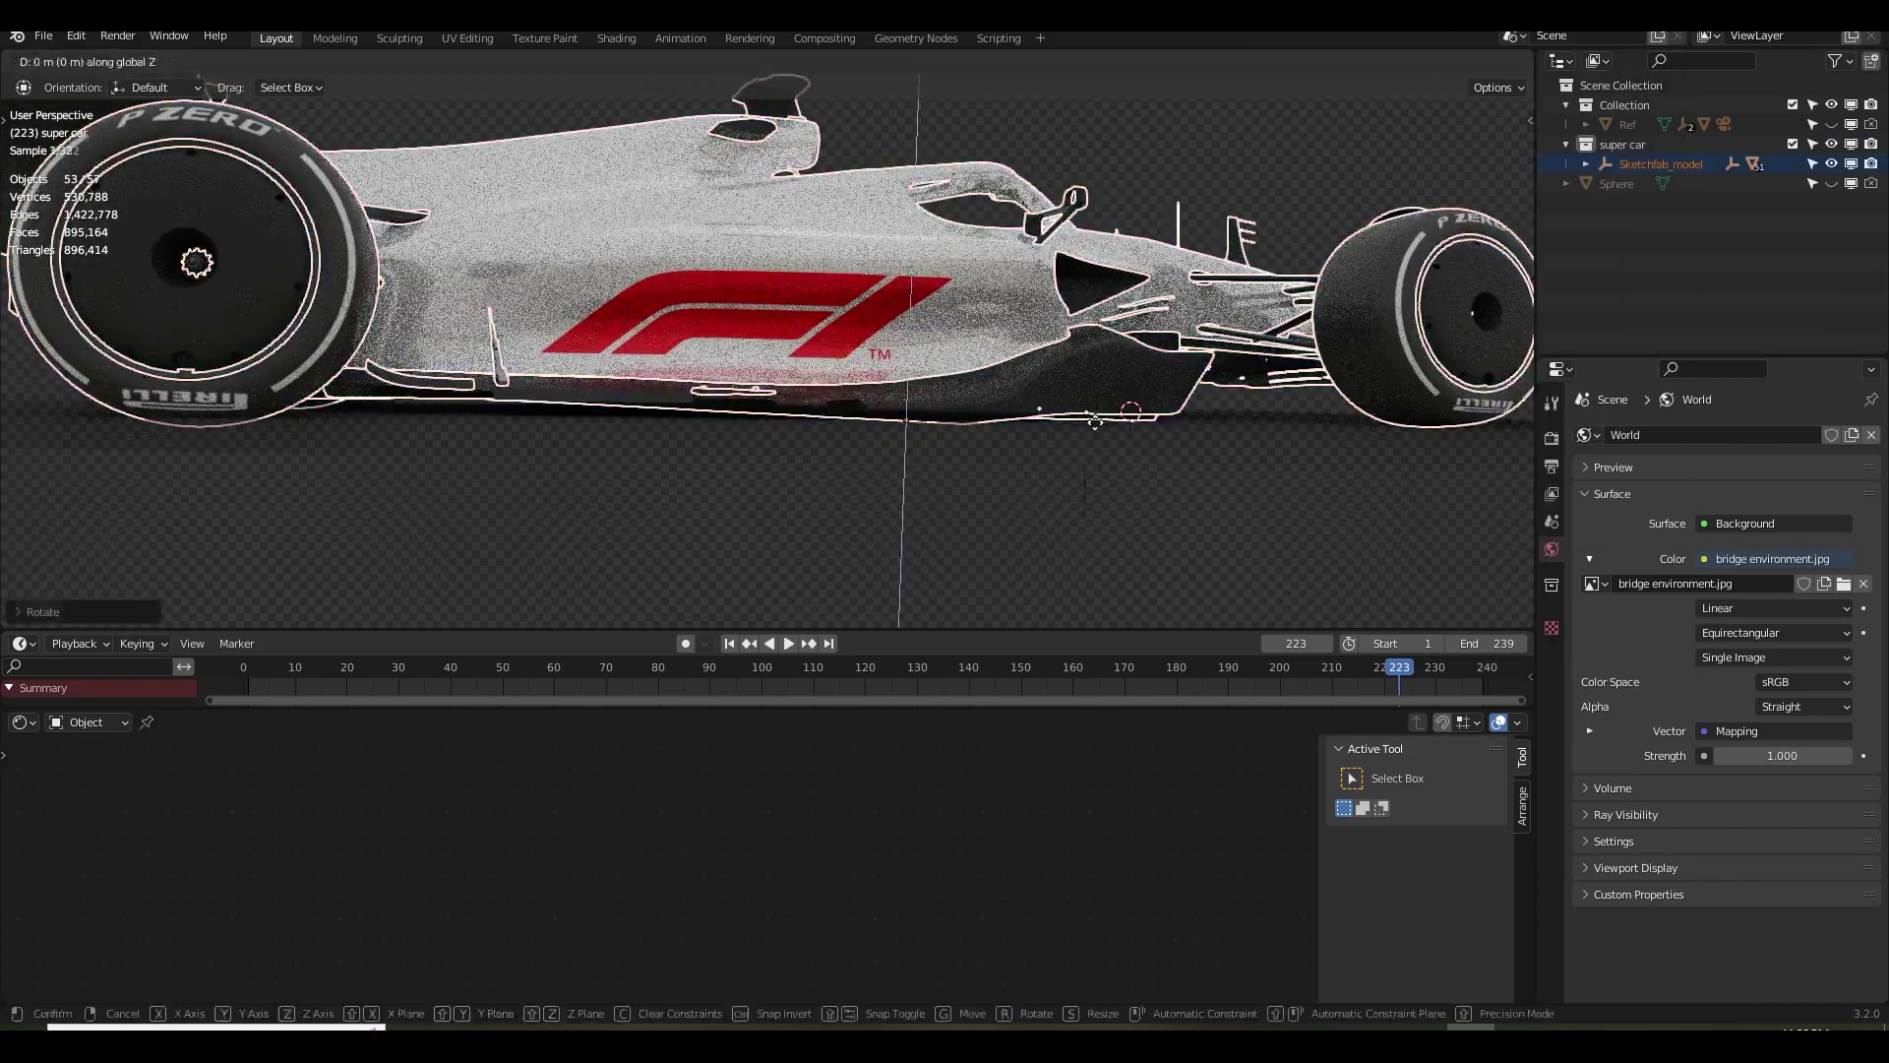
click(1265, 470)
mouse_move(1265, 469)
middle_down()
mouse_move(1131, 462)
mouse_move(1309, 411)
middle_up()
right_click(1651, 164)
click(1624, 192)
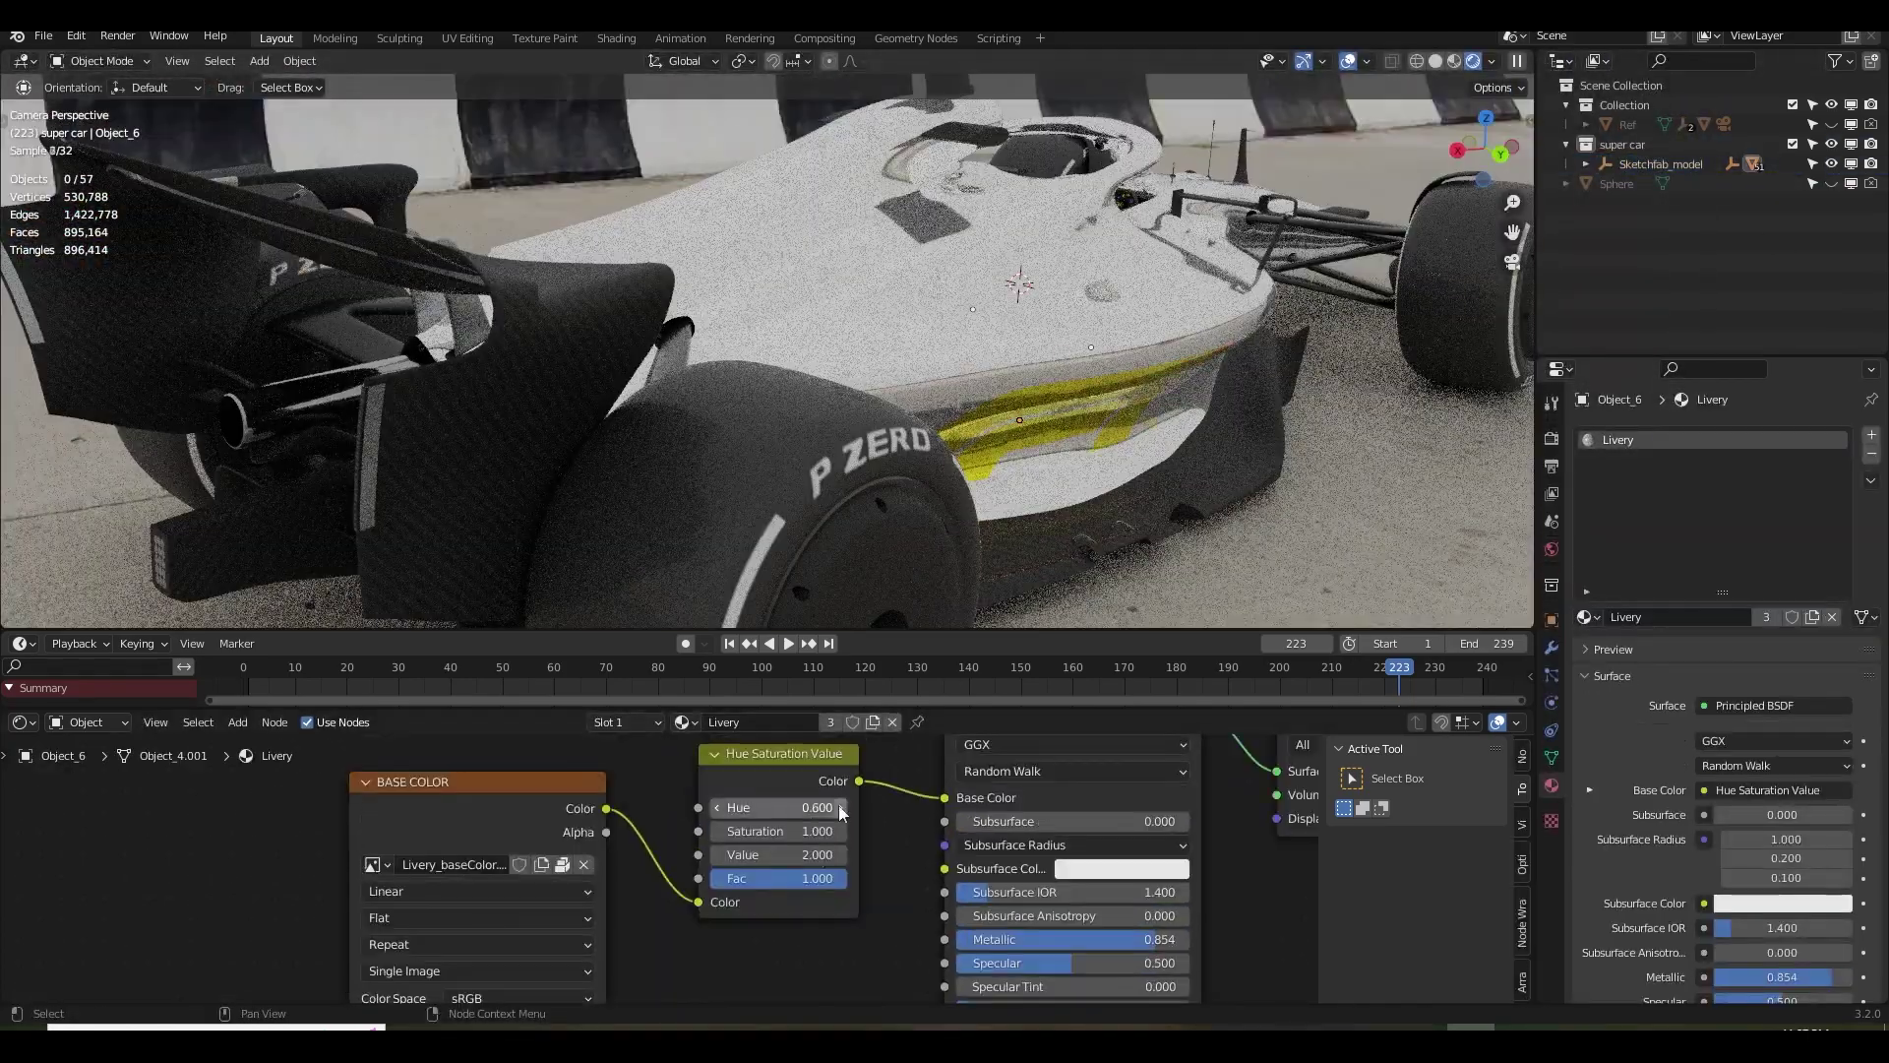
Adjust the hue of the F1 car's Livery material and save the Blender file.
drag(841, 812, 806, 812)
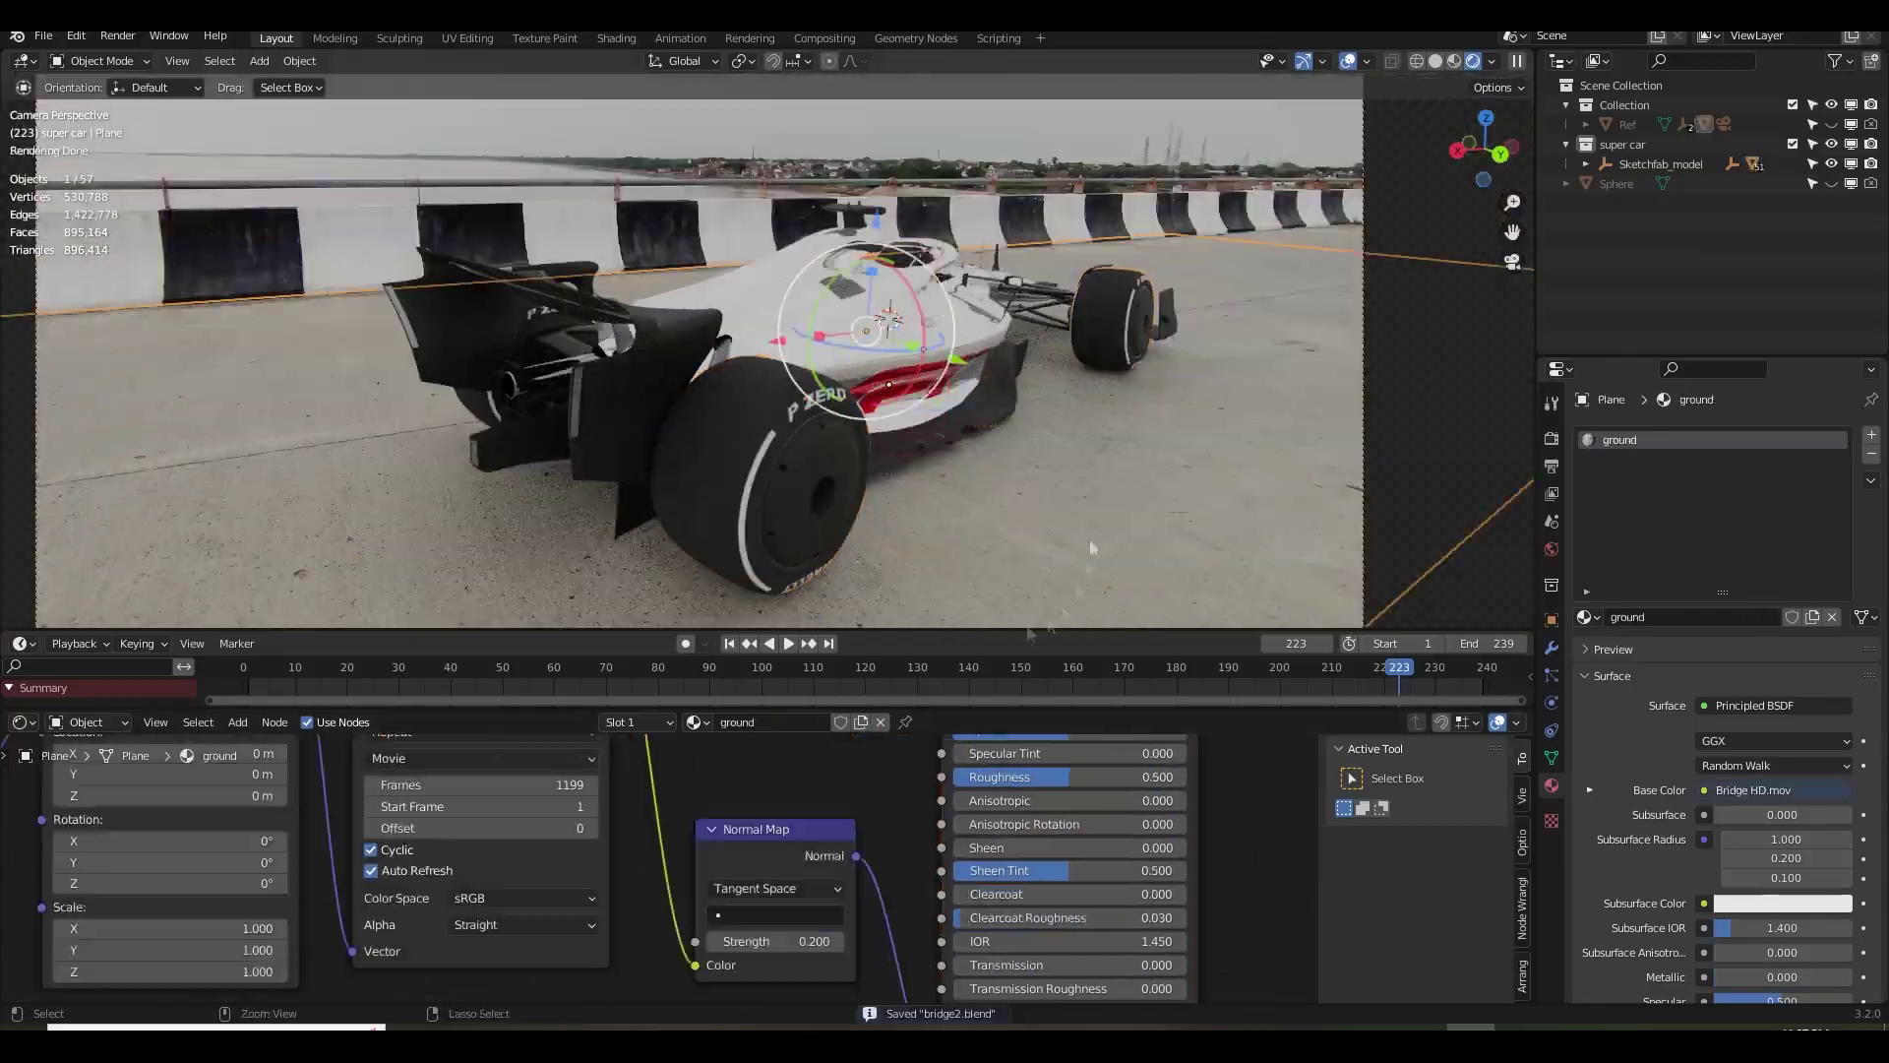
key(ctrl+s)
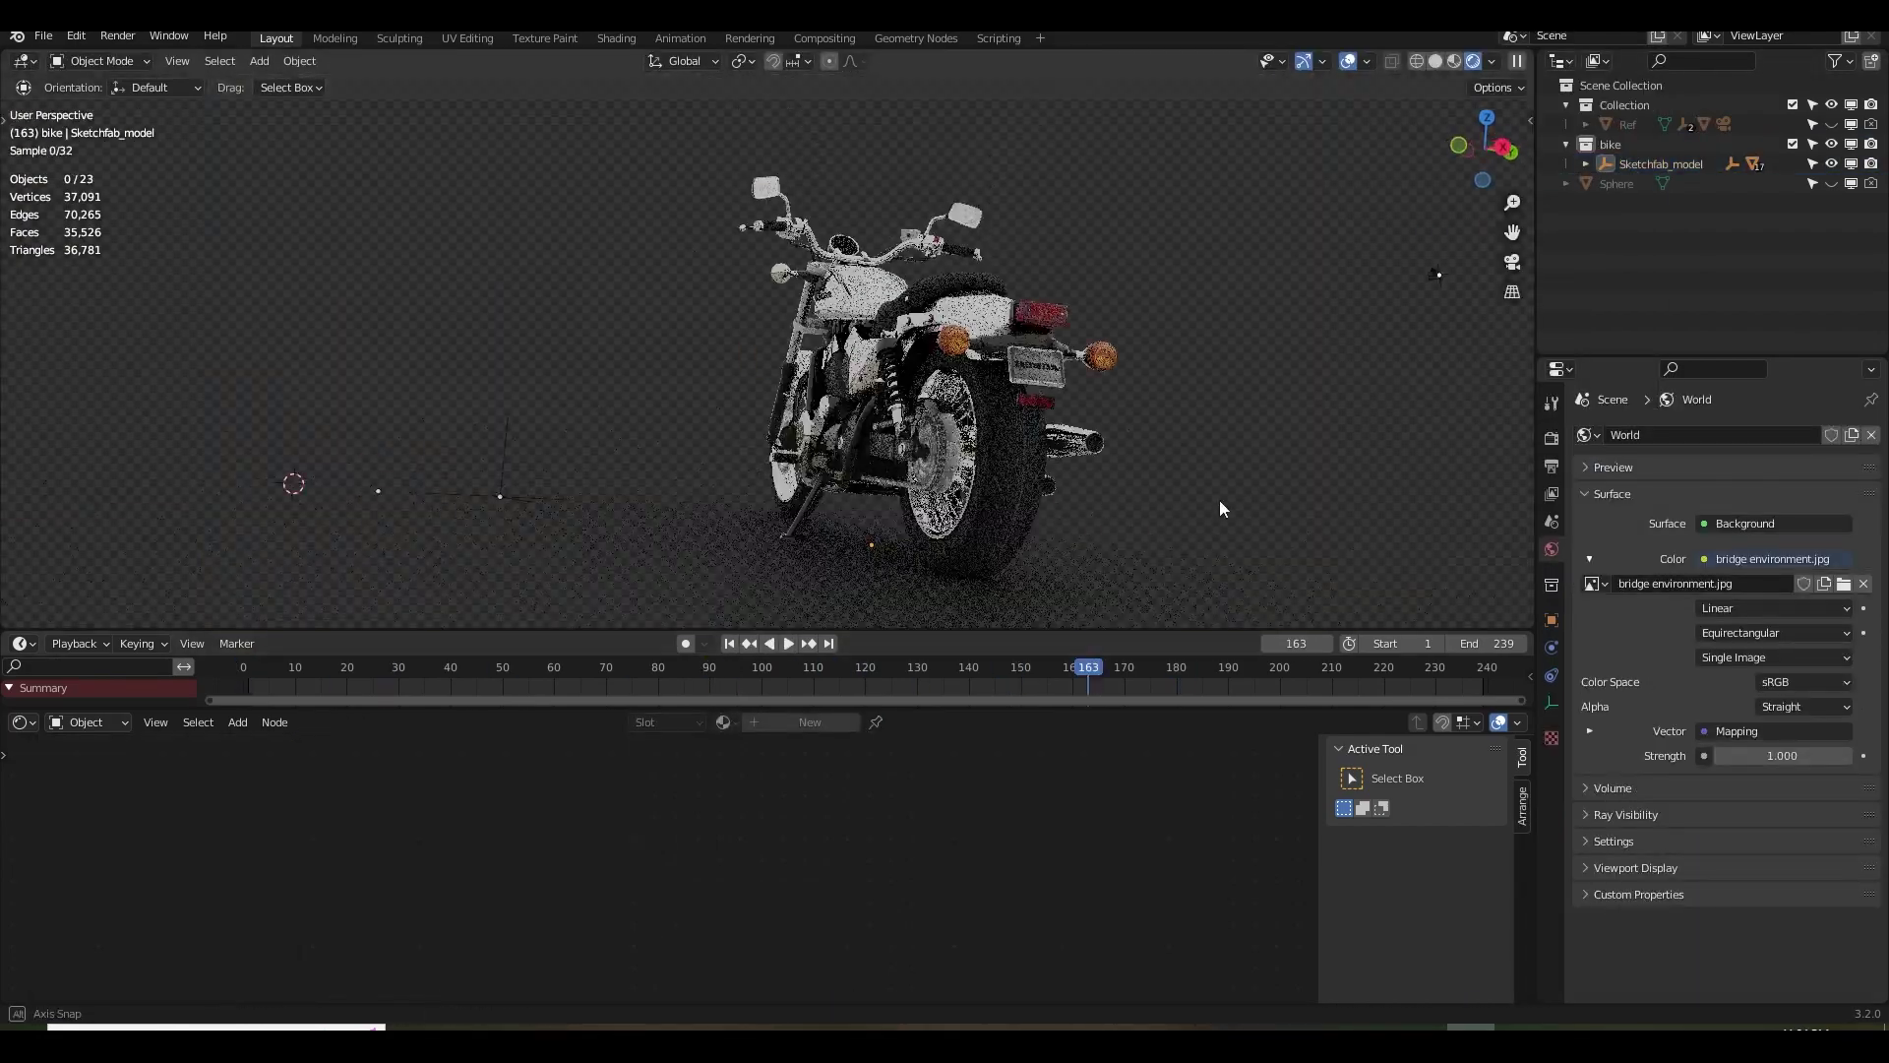
Rotate the motorcycle model on the bridge road in the camera view.
key(r)
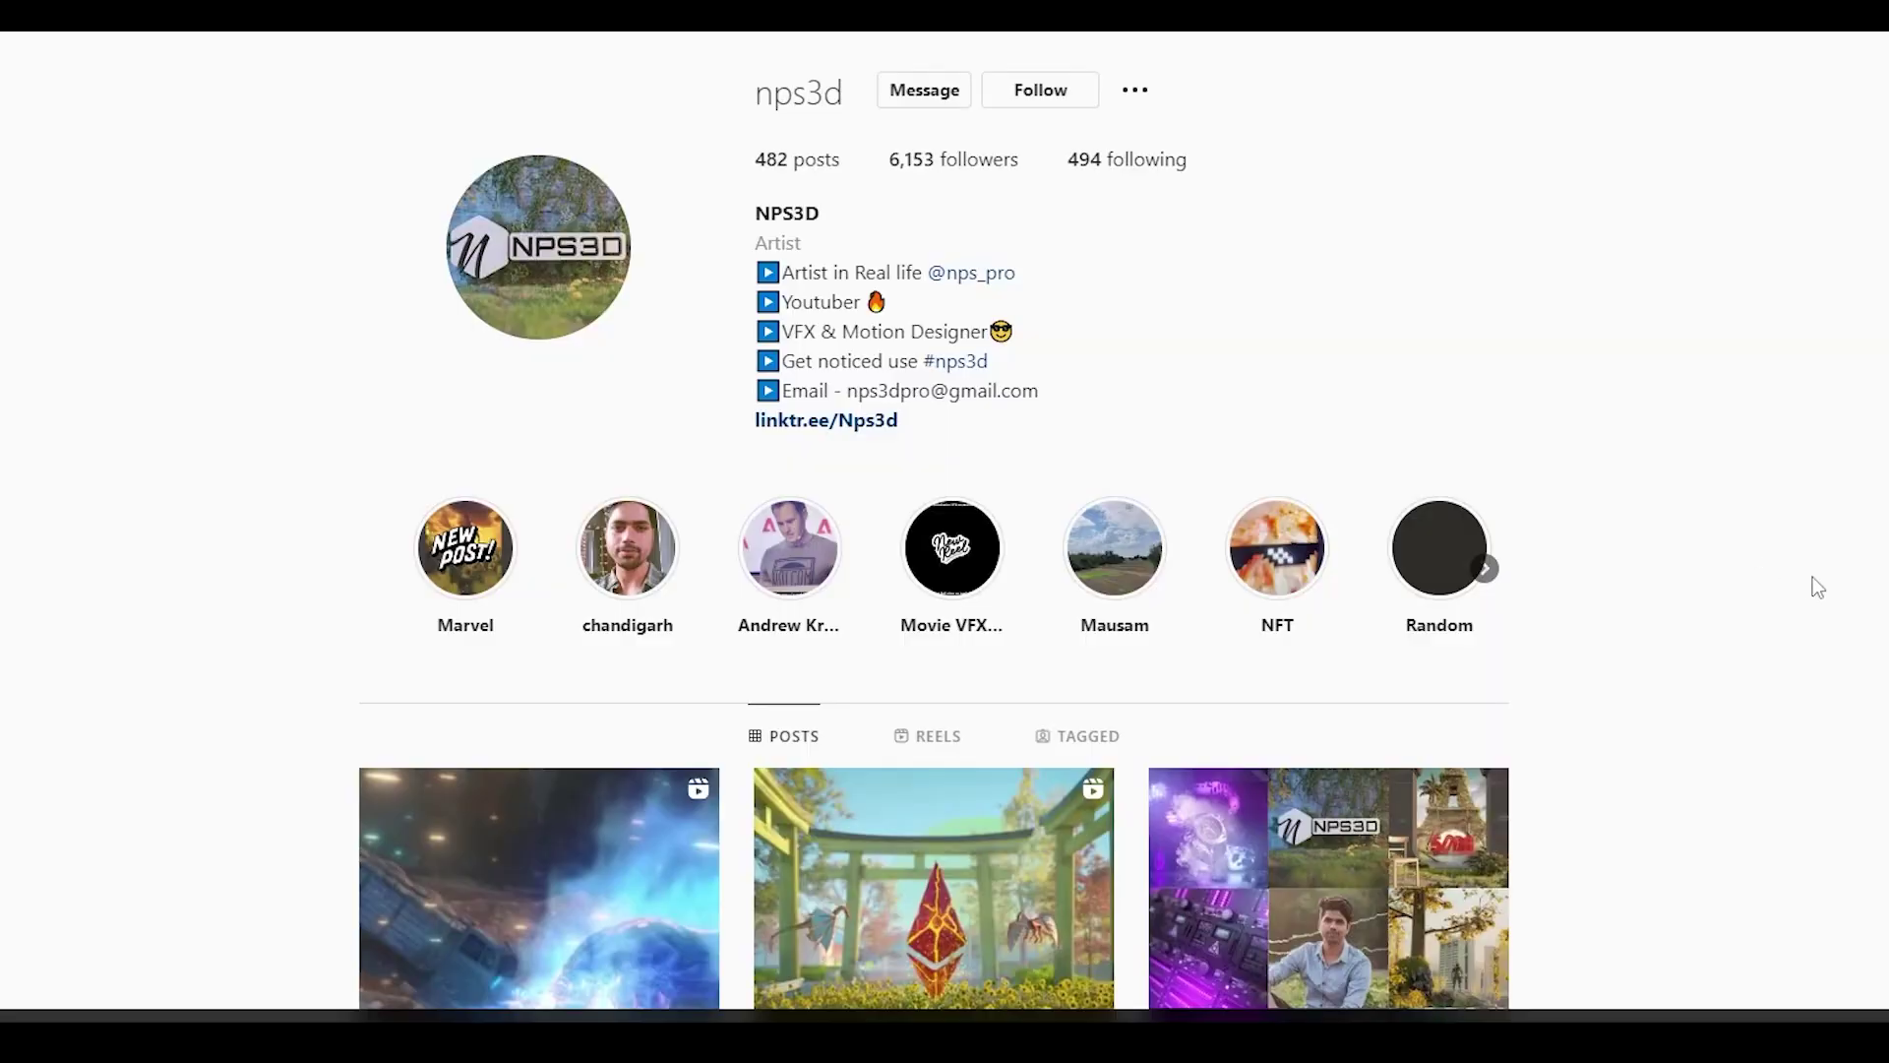
Switch to Instagram and look through the posts on the NPS3D profile.
scroll(1807, 599, down, 2)
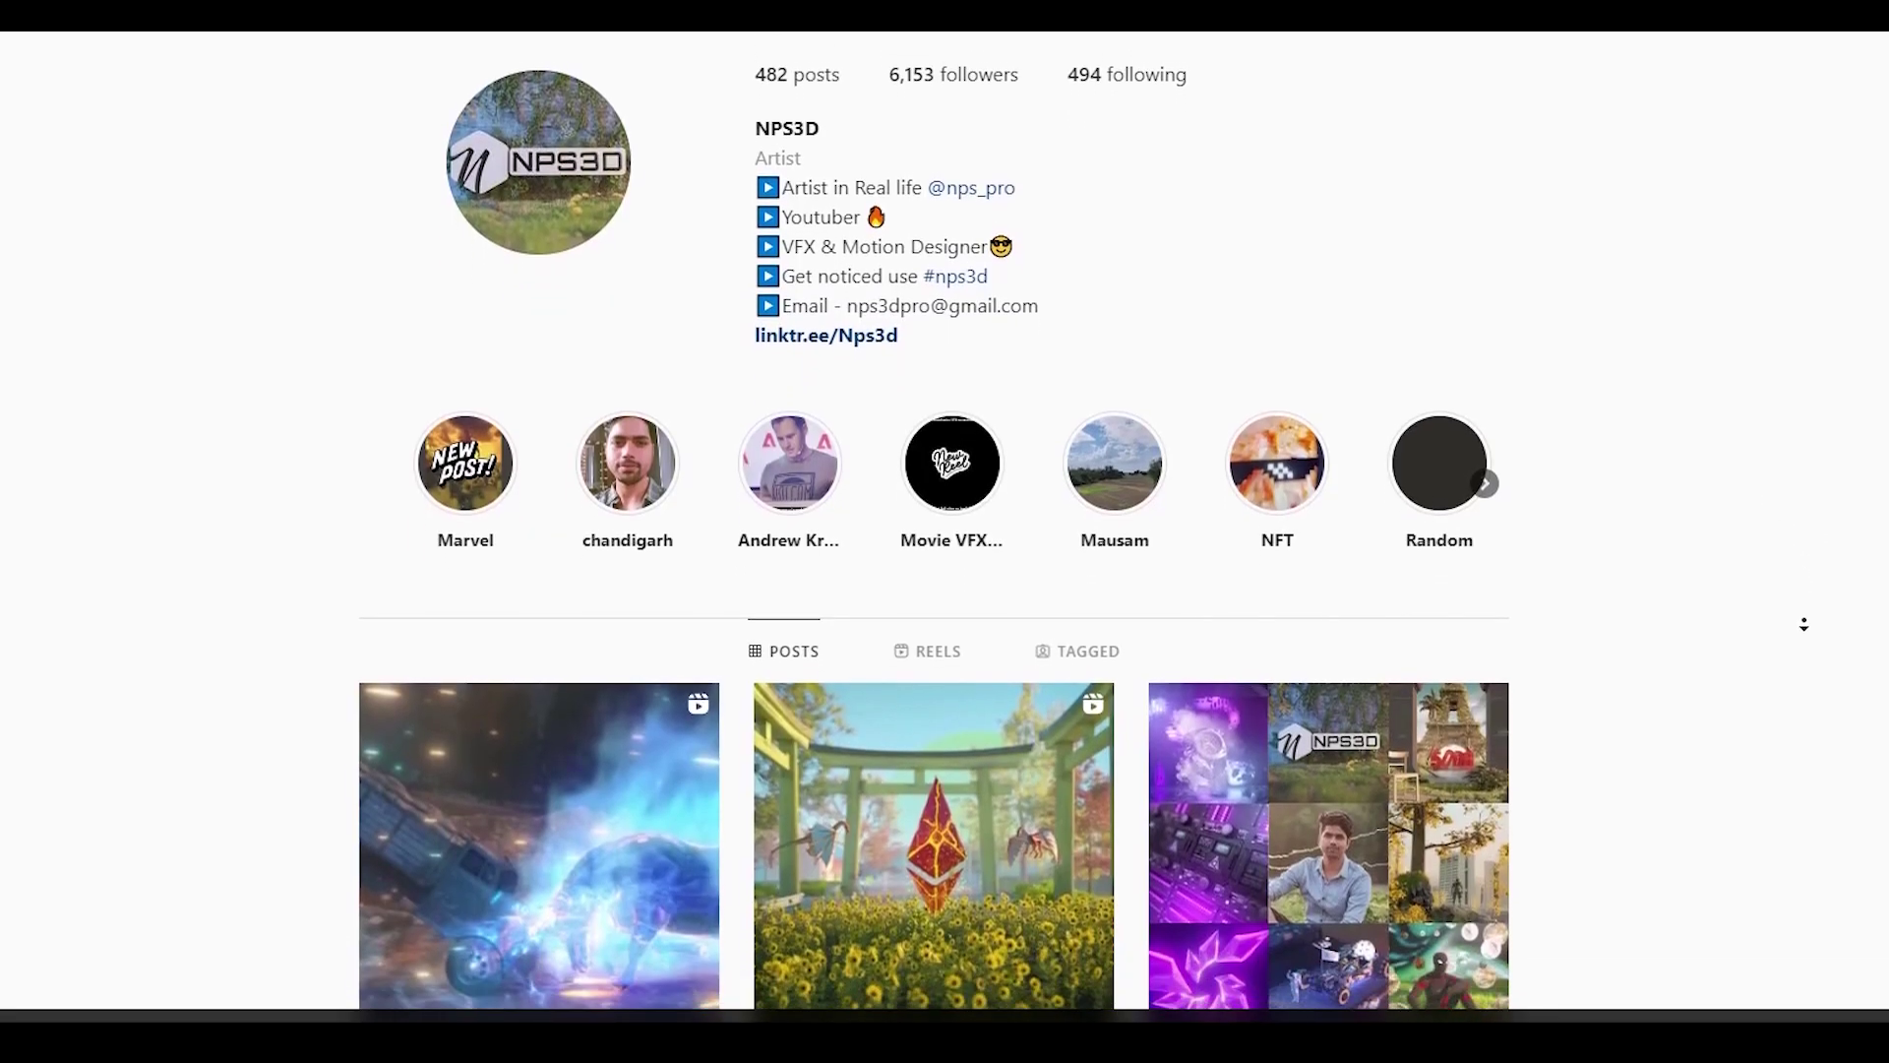
scroll(1802, 627, down, 6)
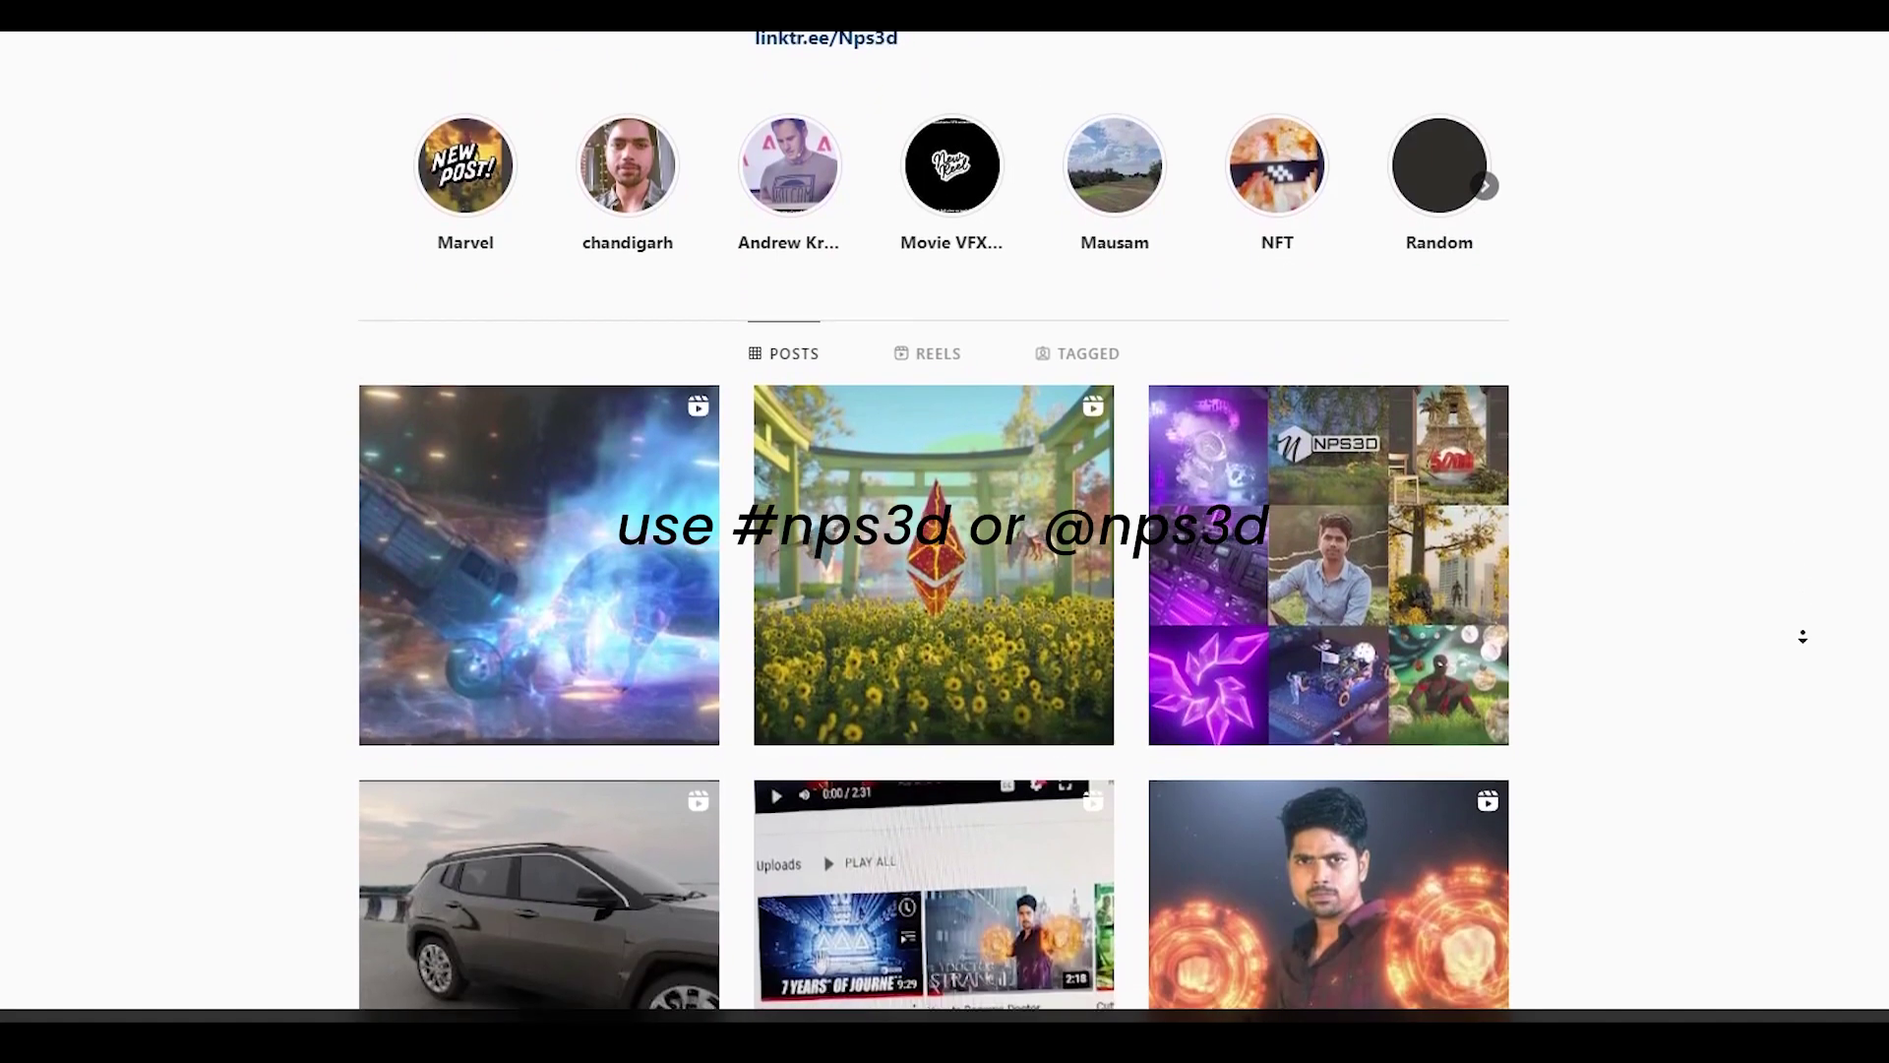
scroll(1805, 658, down, 8)
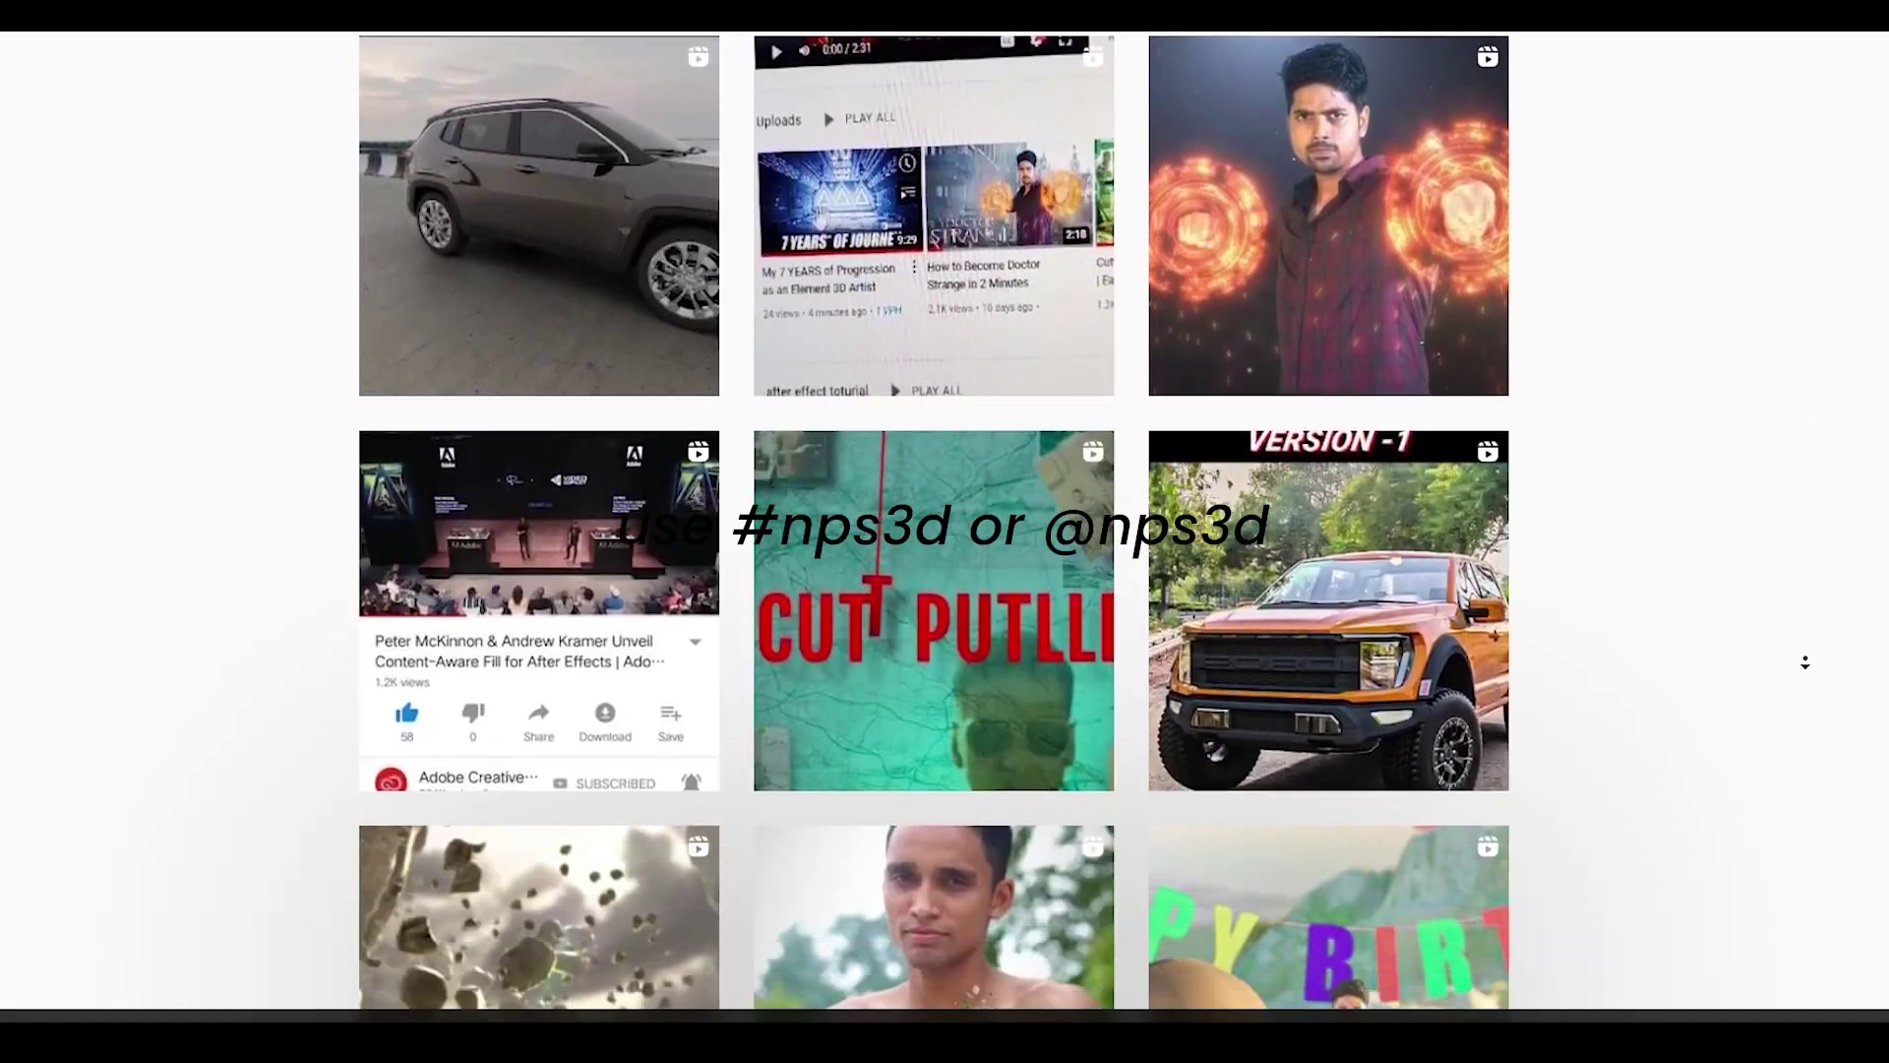